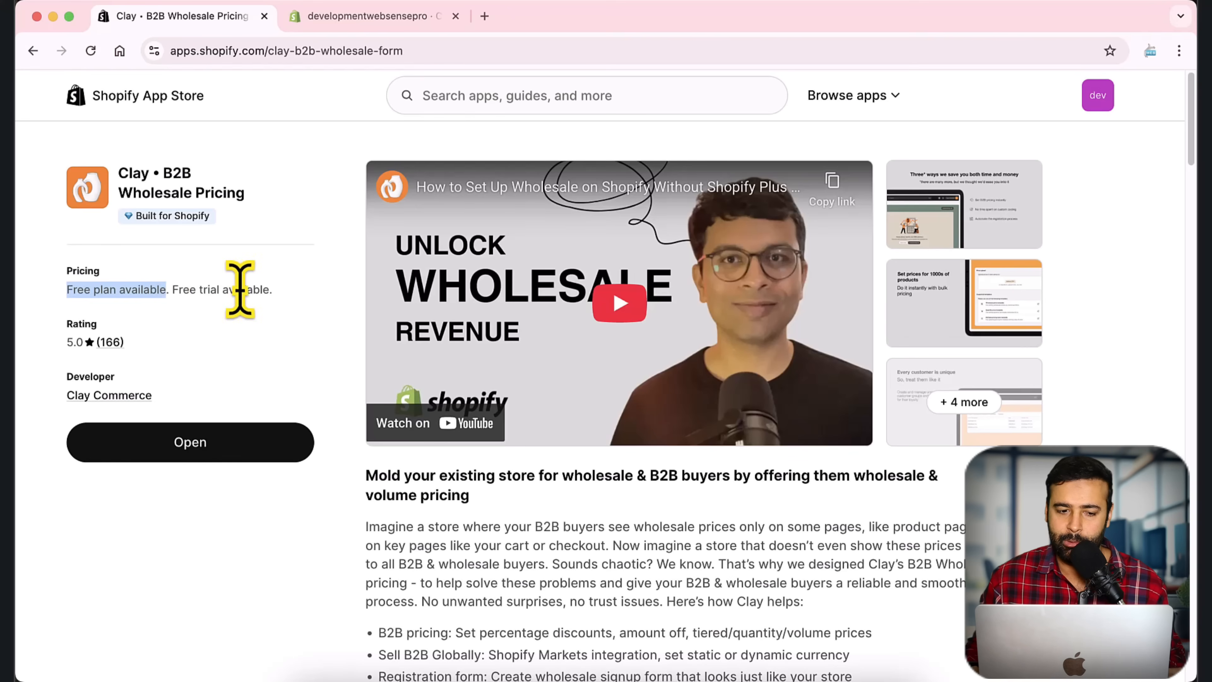
Step: Enlarge and review the app listing screenshots, including bulk pricing and customer groups
left_click(293, 203)
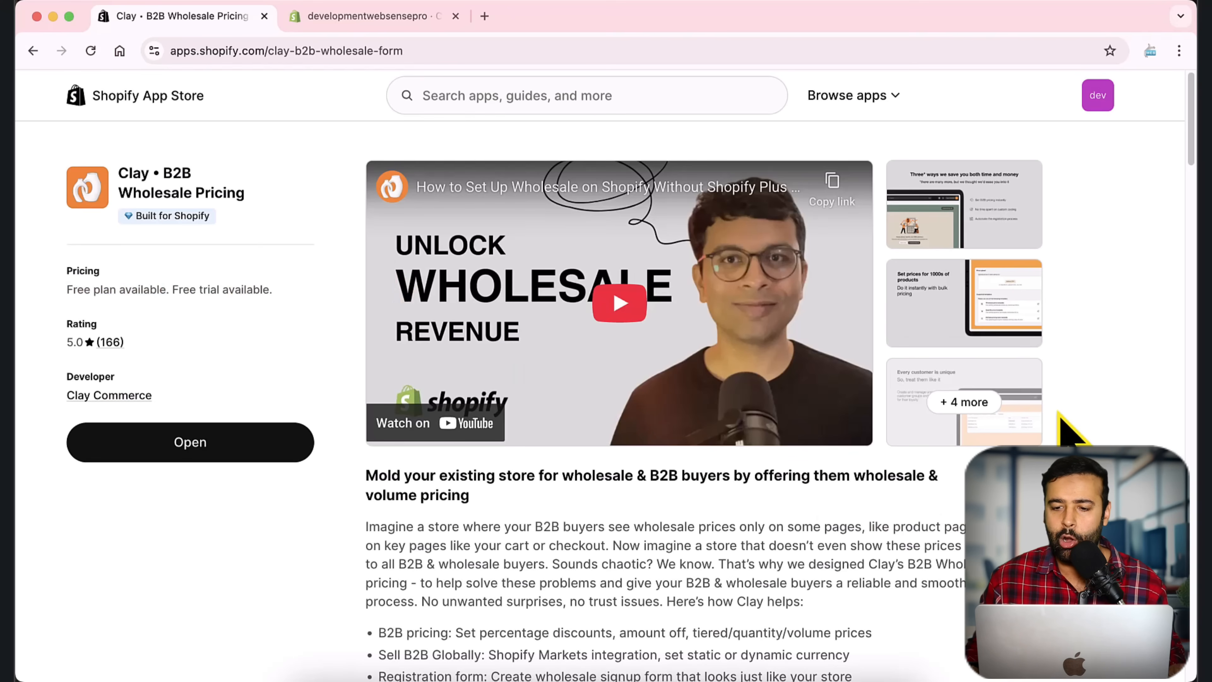
left_click(963, 225)
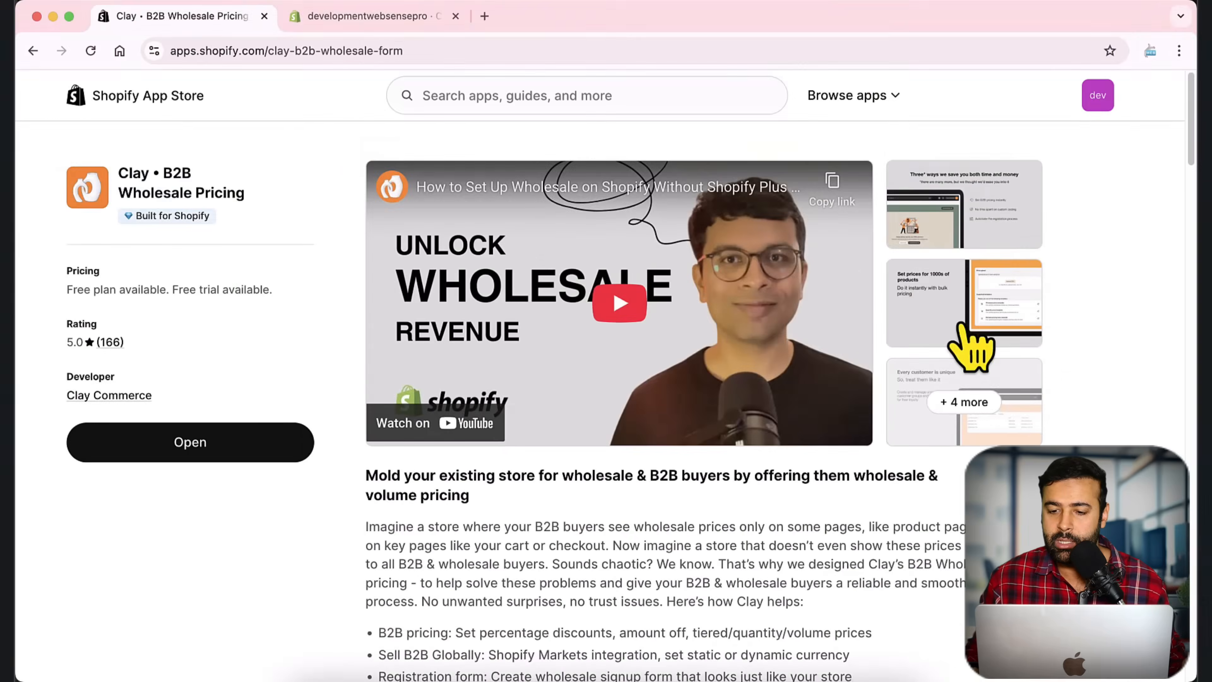
left_click(968, 260)
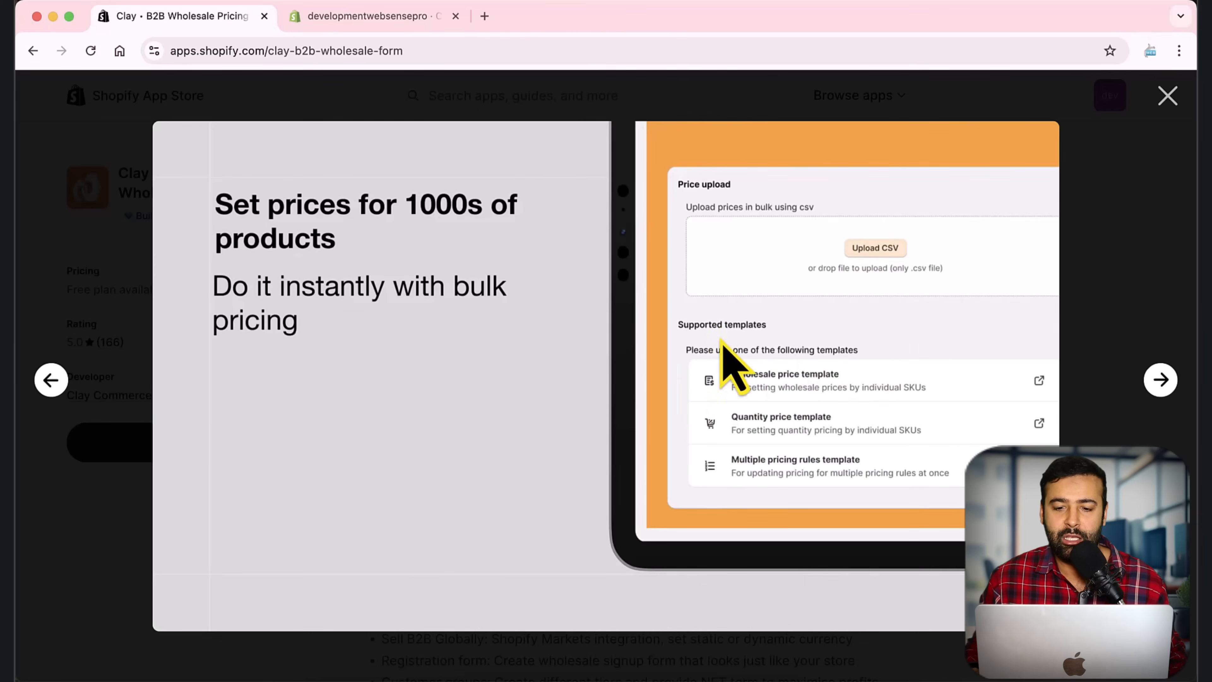
left_click(1167, 98)
scroll(1069, 322, "down", 2)
left_click(978, 336)
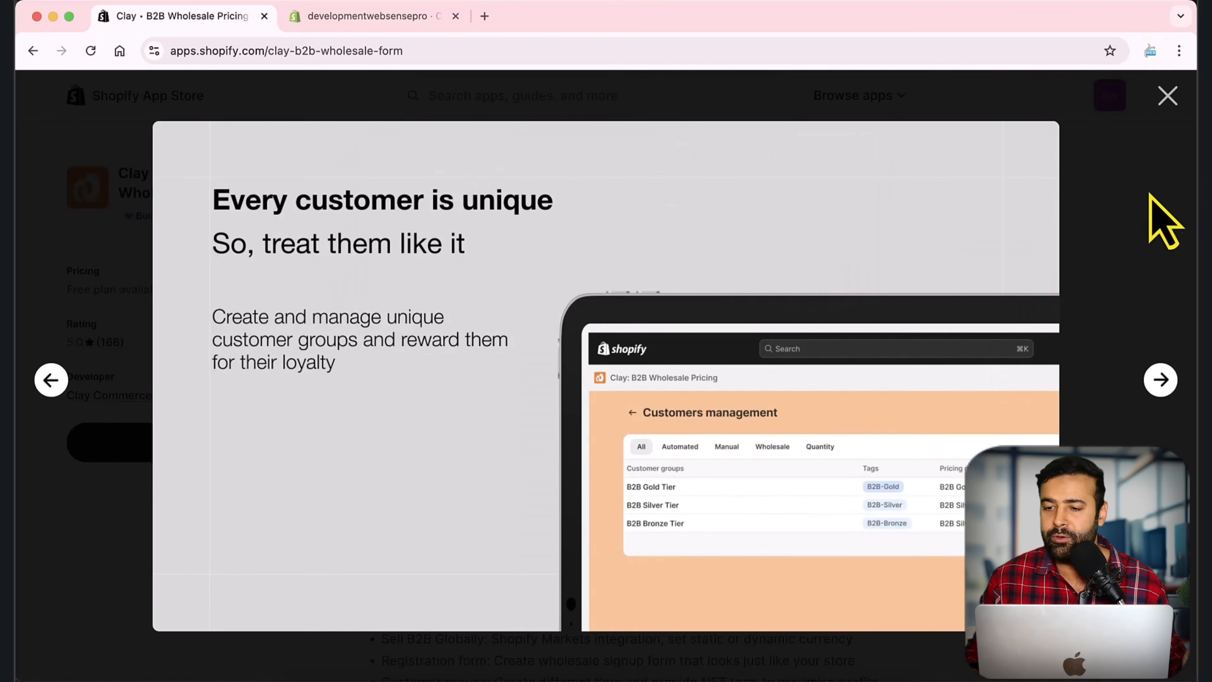
left_click(1167, 98)
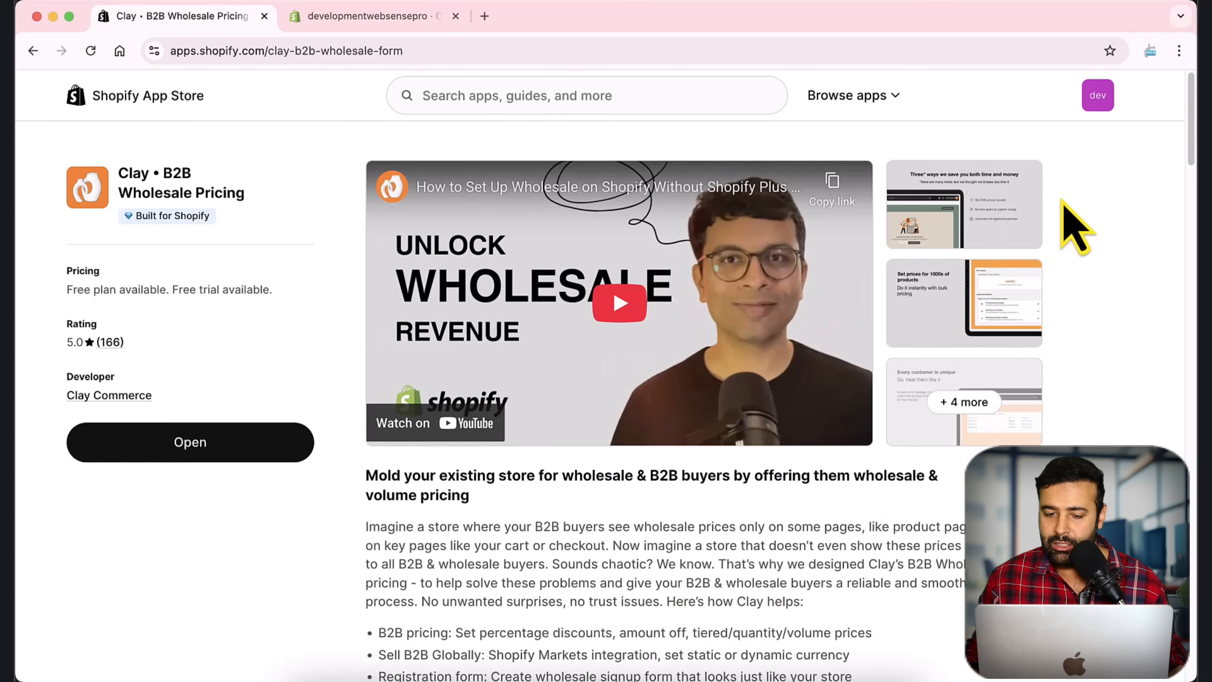
Step: Highlight the B2B pricing feature, supported languages and free Essential plan in the listing
scroll(1075, 228, "down", 5)
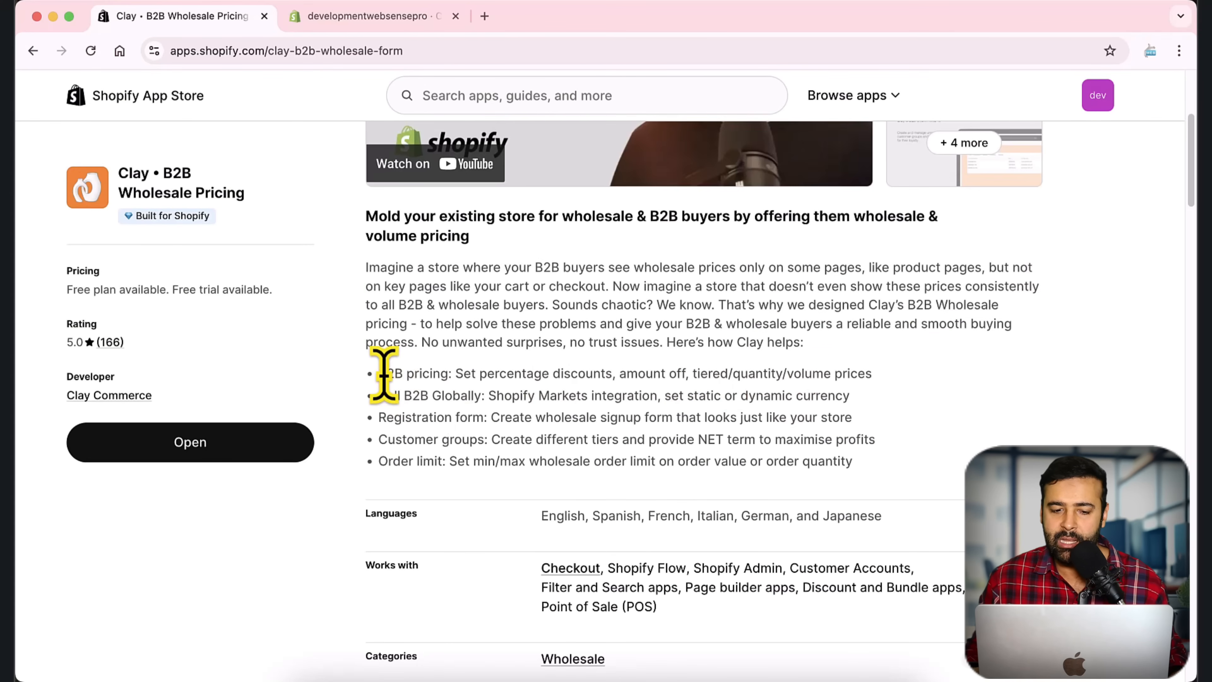
left_click_drag(384, 374, 448, 374)
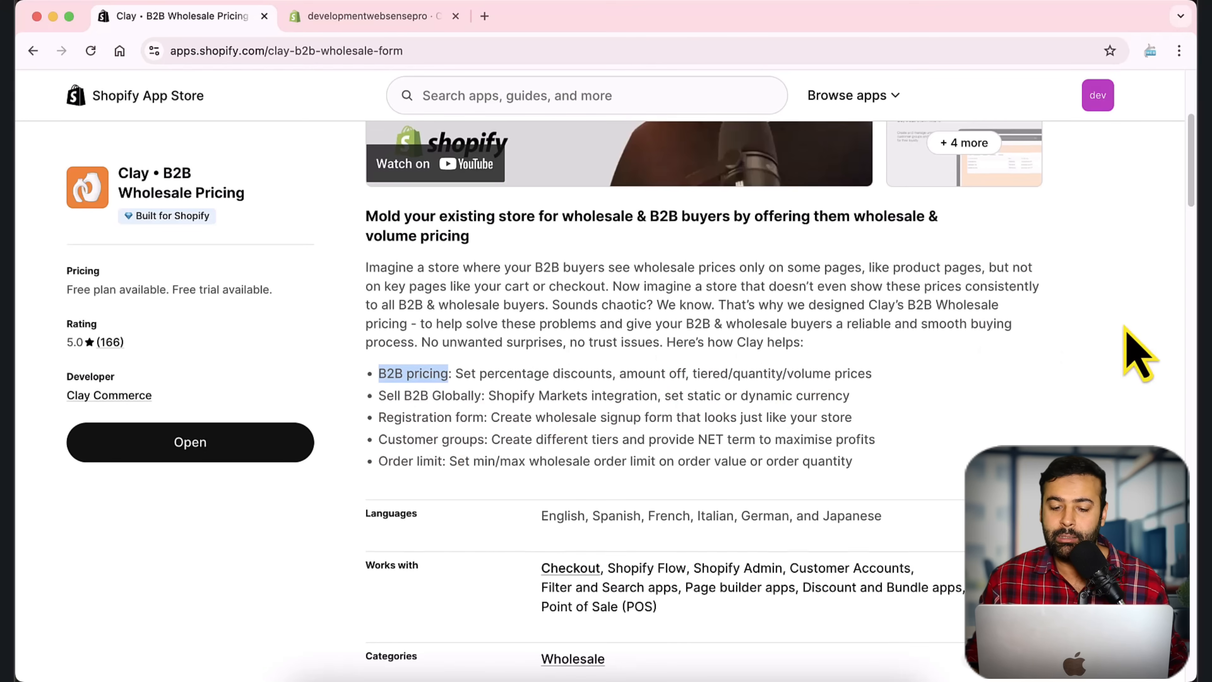
scroll(1133, 344, "down", 5)
left_click_drag(542, 244, 902, 251)
left_click(1047, 254)
scroll(1047, 254, "down", 5)
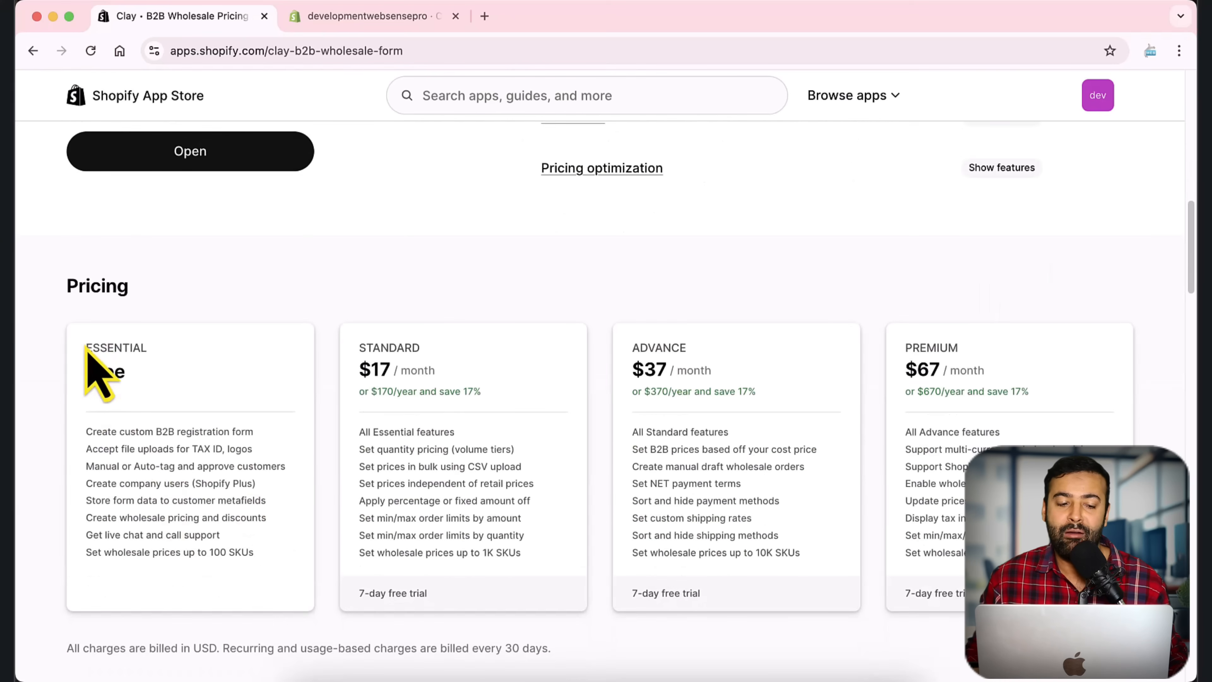
left_click_drag(85, 346, 162, 408)
left_click(236, 390)
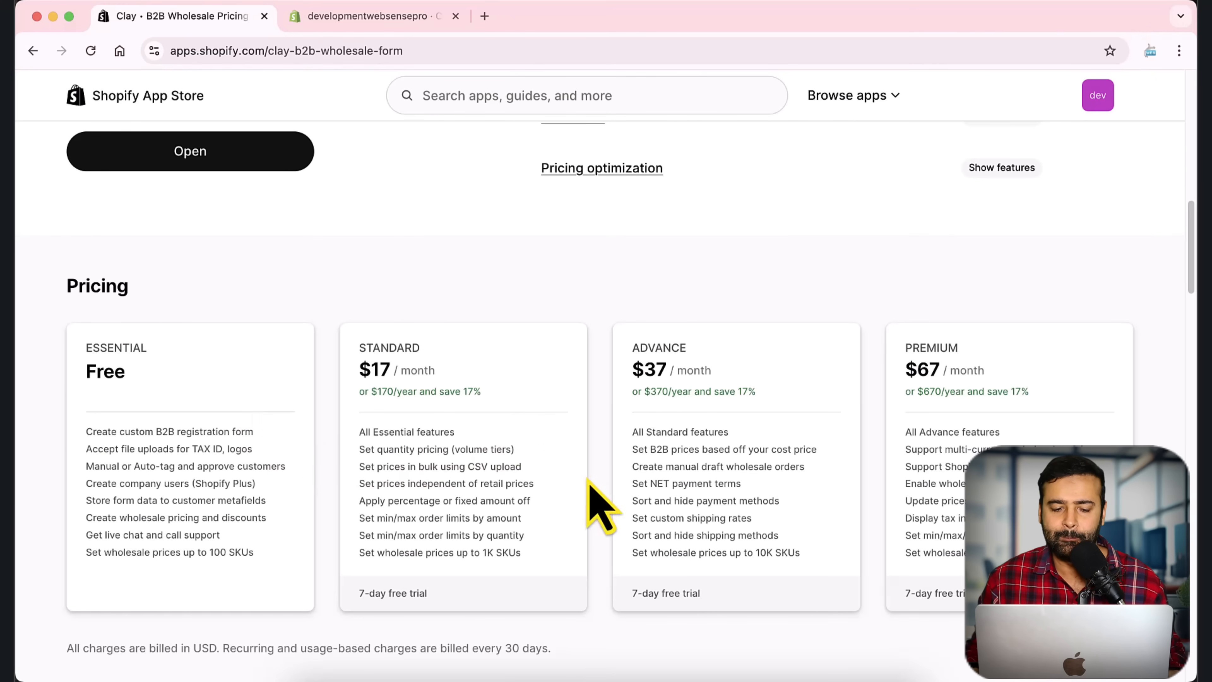
scroll(615, 453, "up", 10)
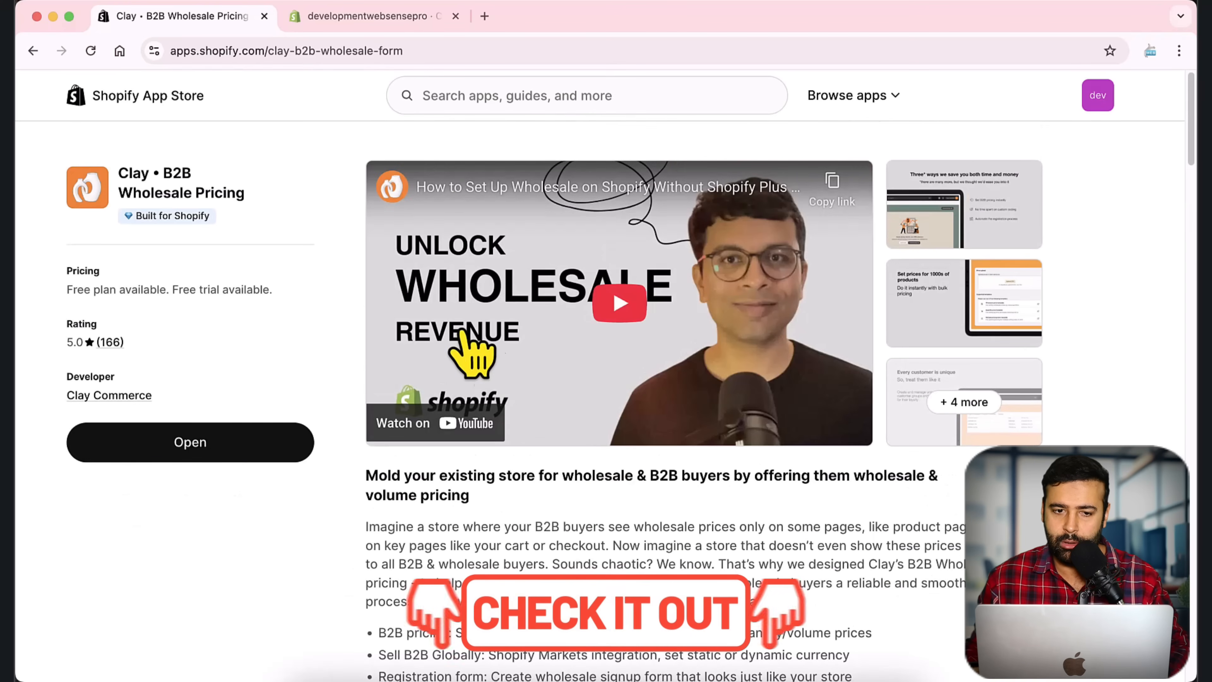
Step: Open Clay in the store admin and go to the registration form templates
left_click(384, 17)
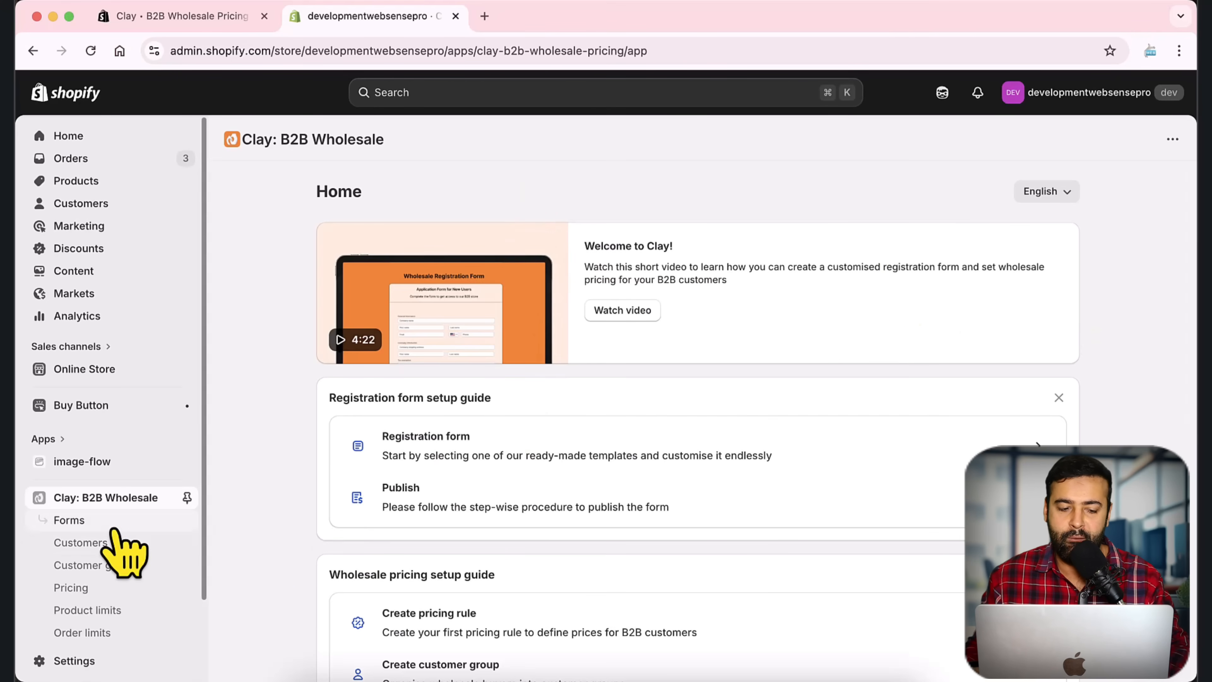
left_click(479, 452)
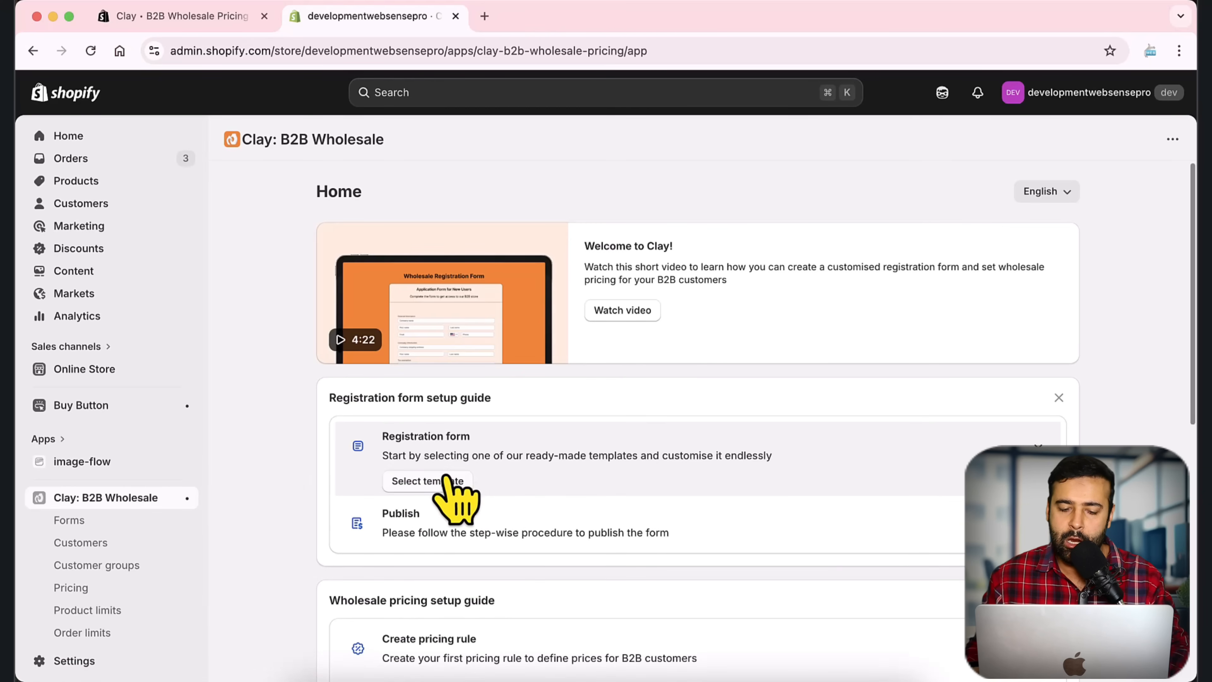
left_click(429, 485)
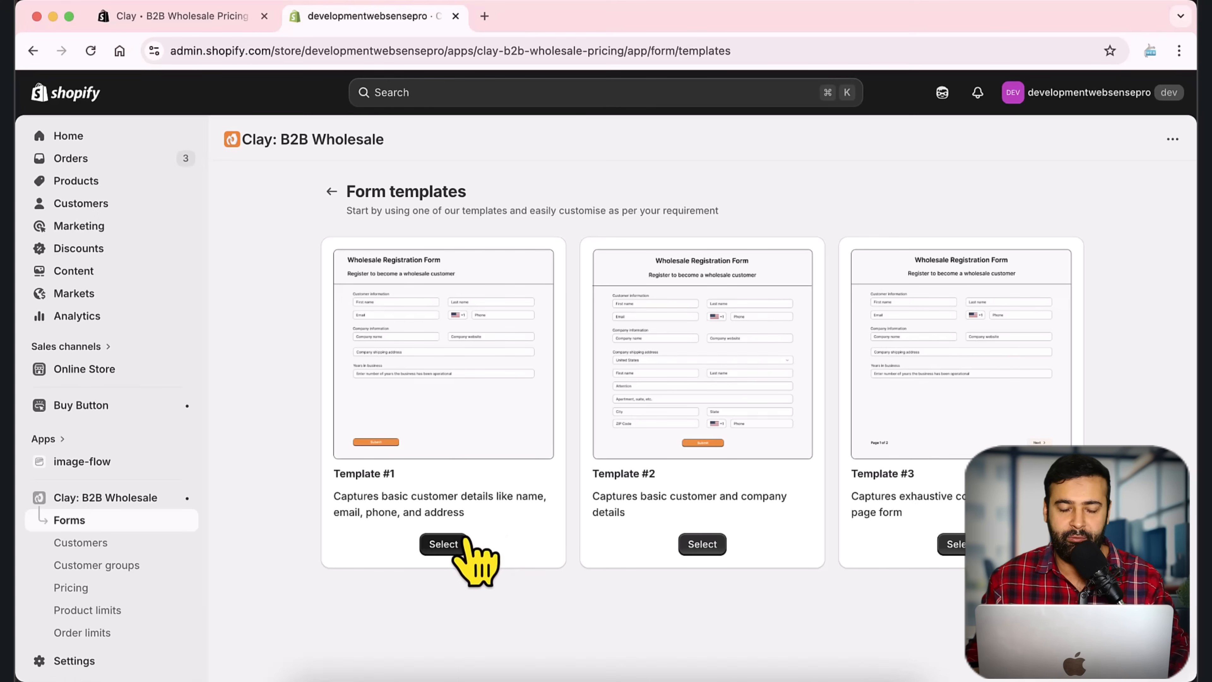
Step: Start a draft form from Template #1 and preview it in mobile and desktop layouts
left_click(444, 544)
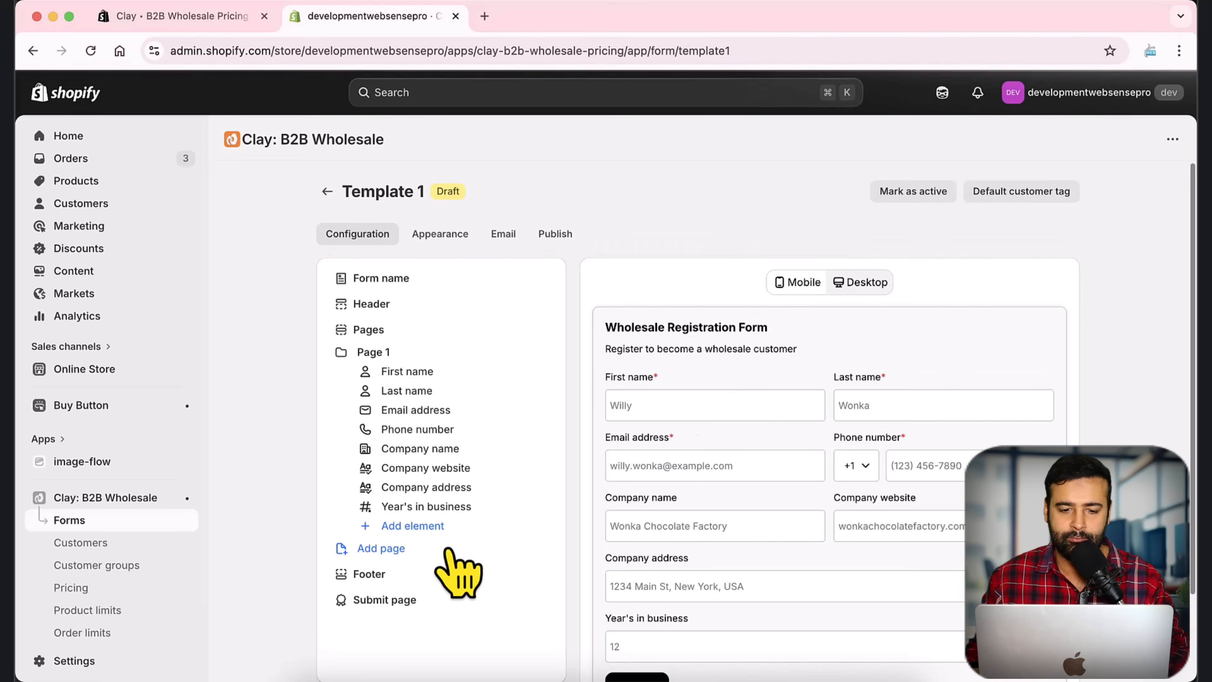
scroll(1075, 249, "down", 4)
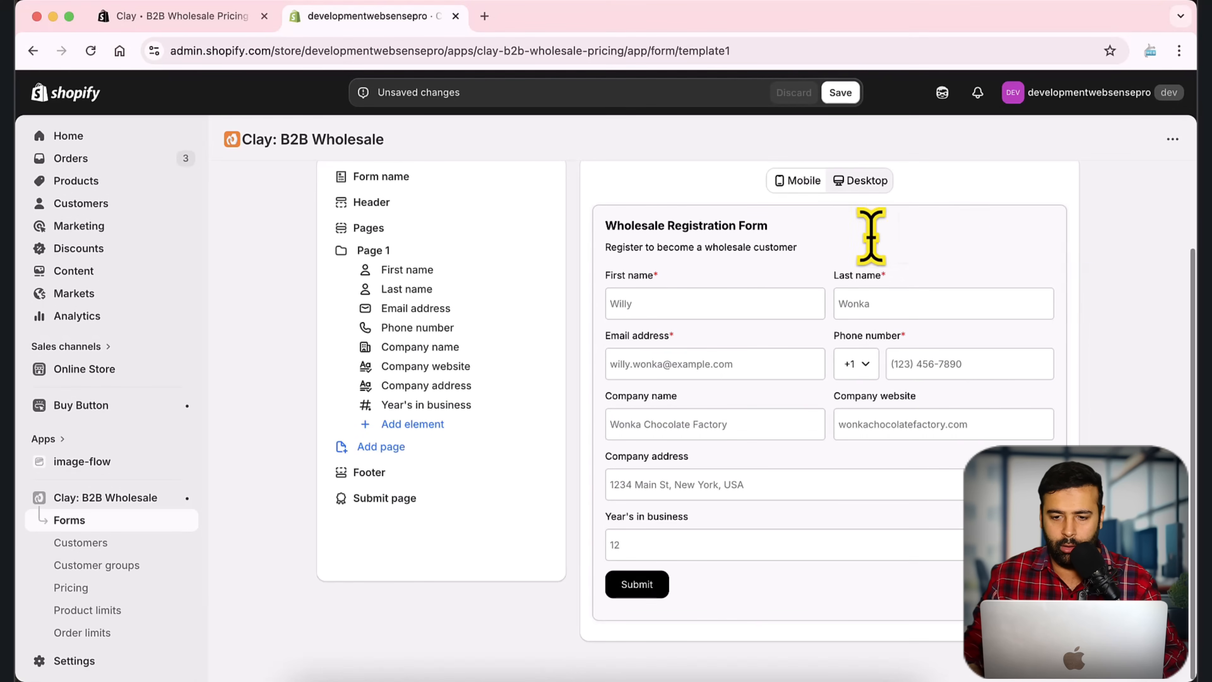
left_click(801, 183)
scroll(995, 317, "down", 1)
scroll(997, 348, "down", 3)
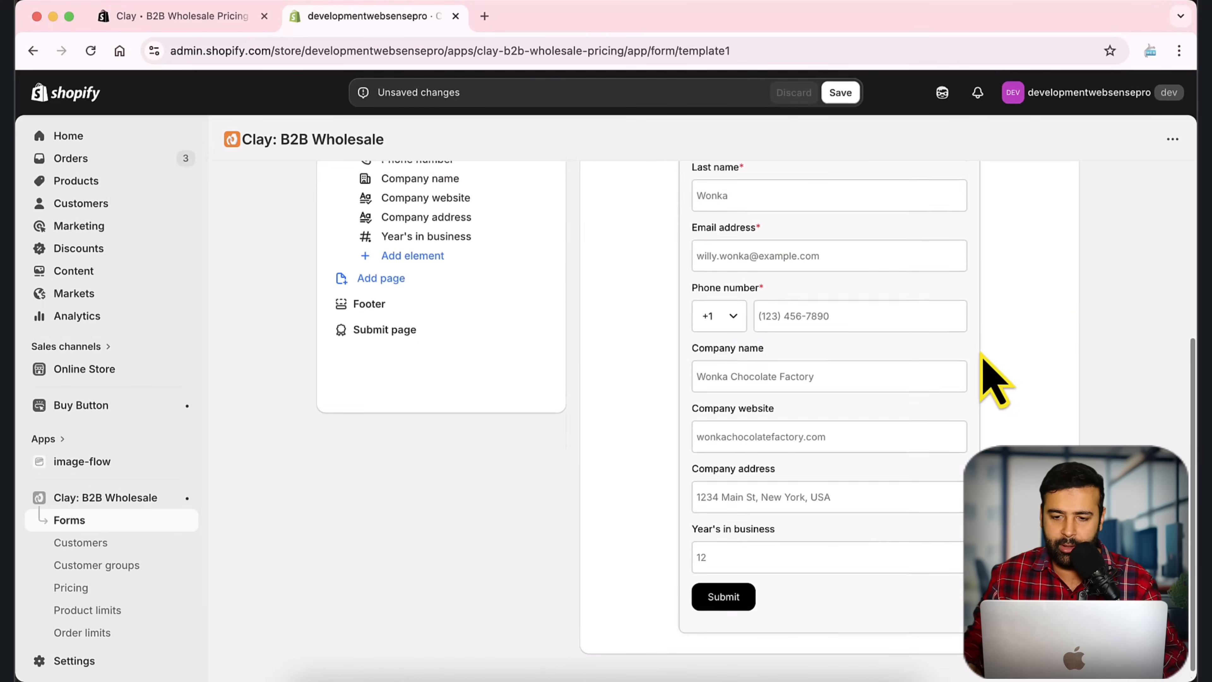
scroll(987, 365, "up", 5)
left_click(863, 286)
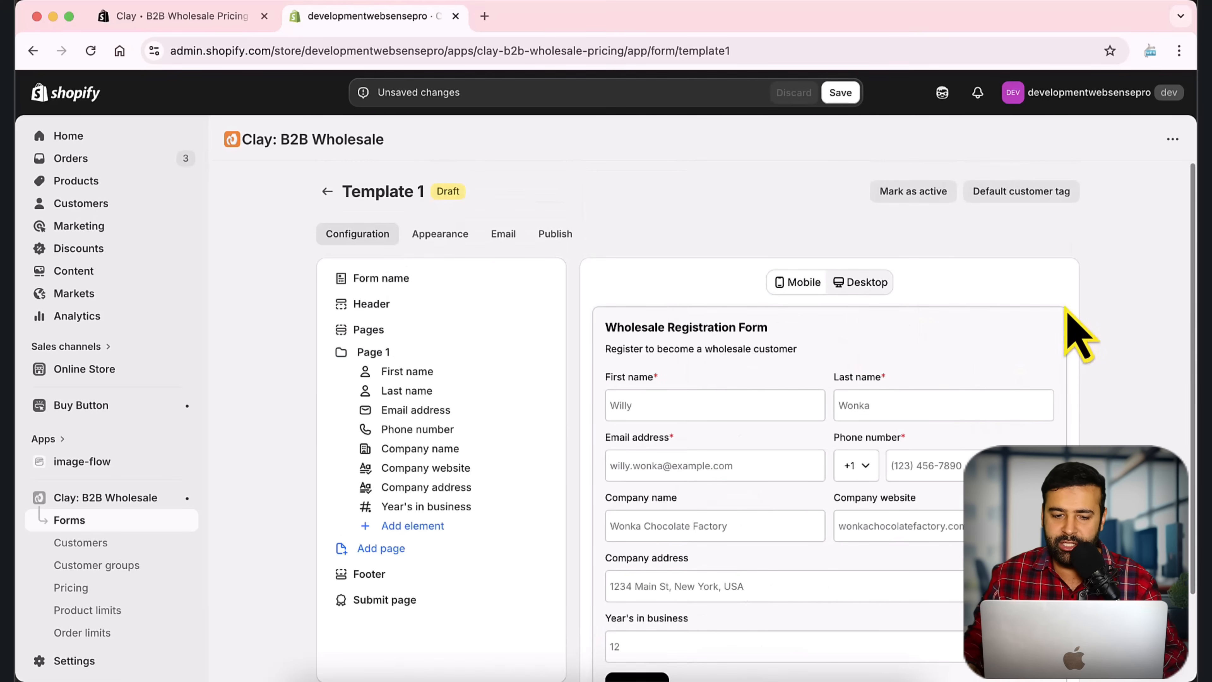
Step: Browse the list of elements available to add to the form
left_click(413, 525)
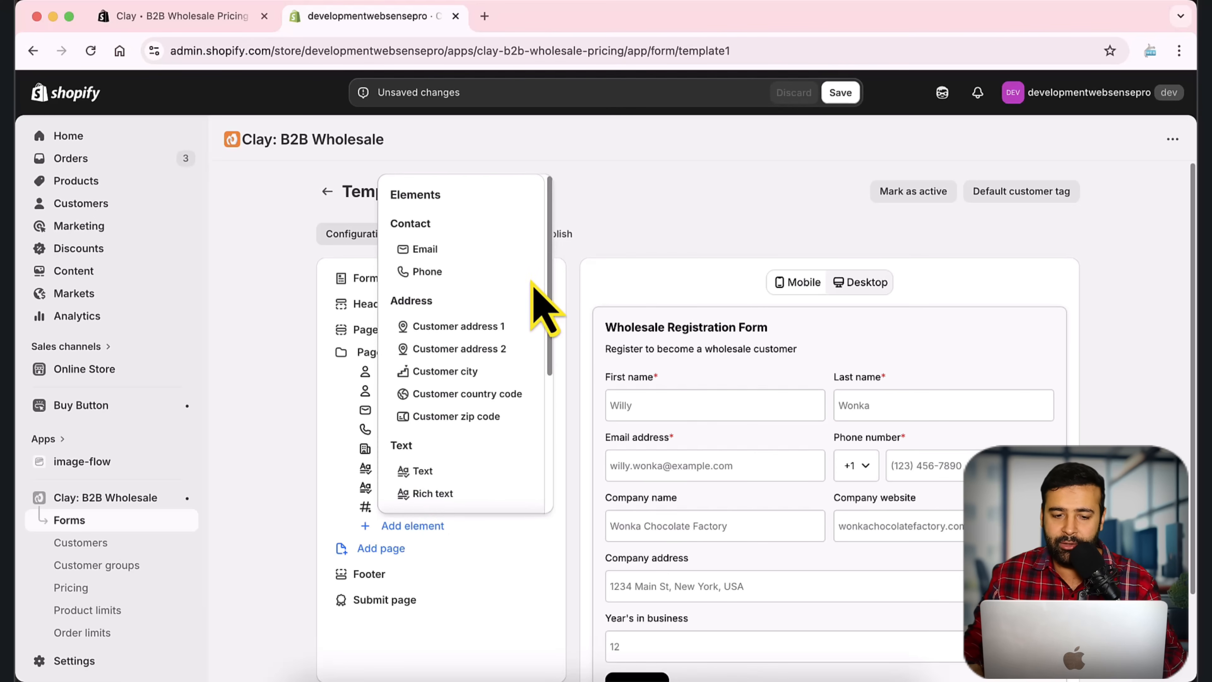
scroll(544, 308, "down", 3)
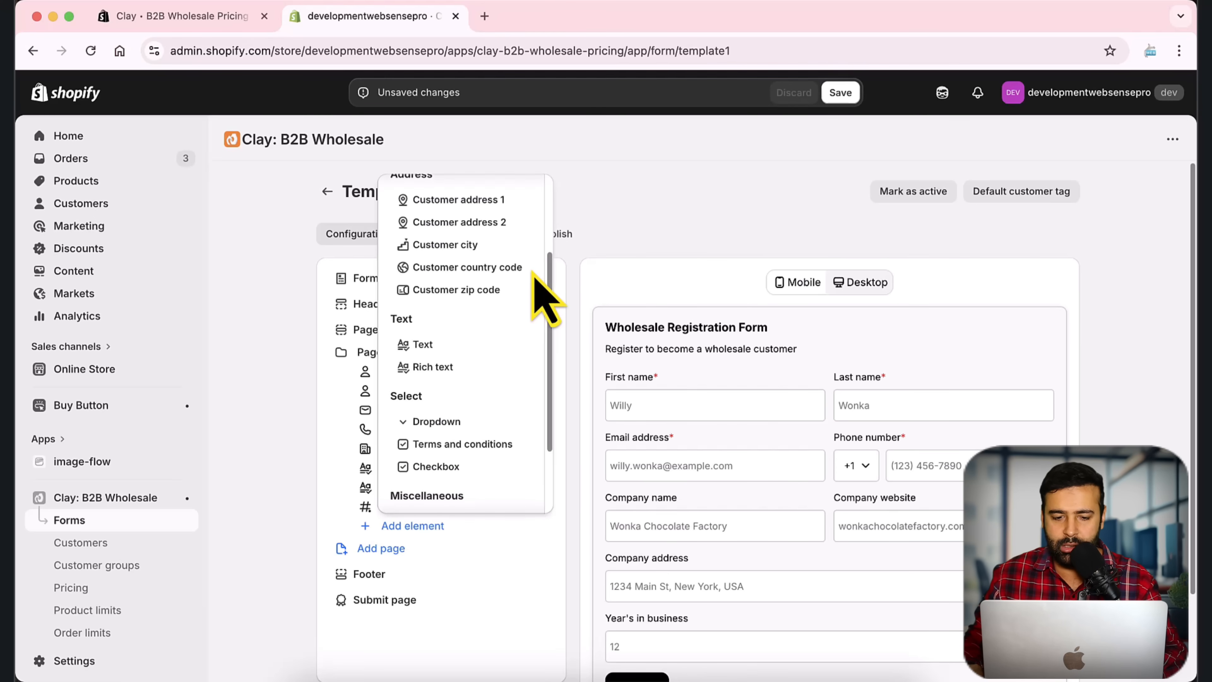
scroll(547, 298, "down", 2)
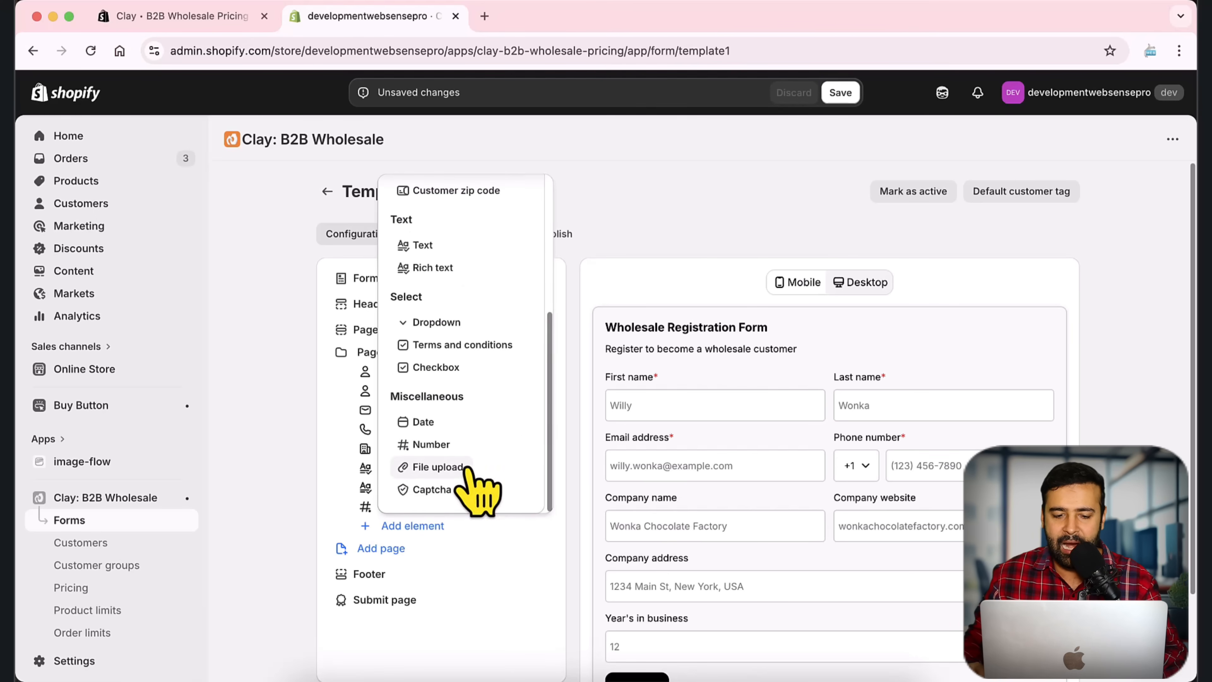
Step: Add a file upload field to Page 1 and relabel it Tax Certificate
left_click(438, 467)
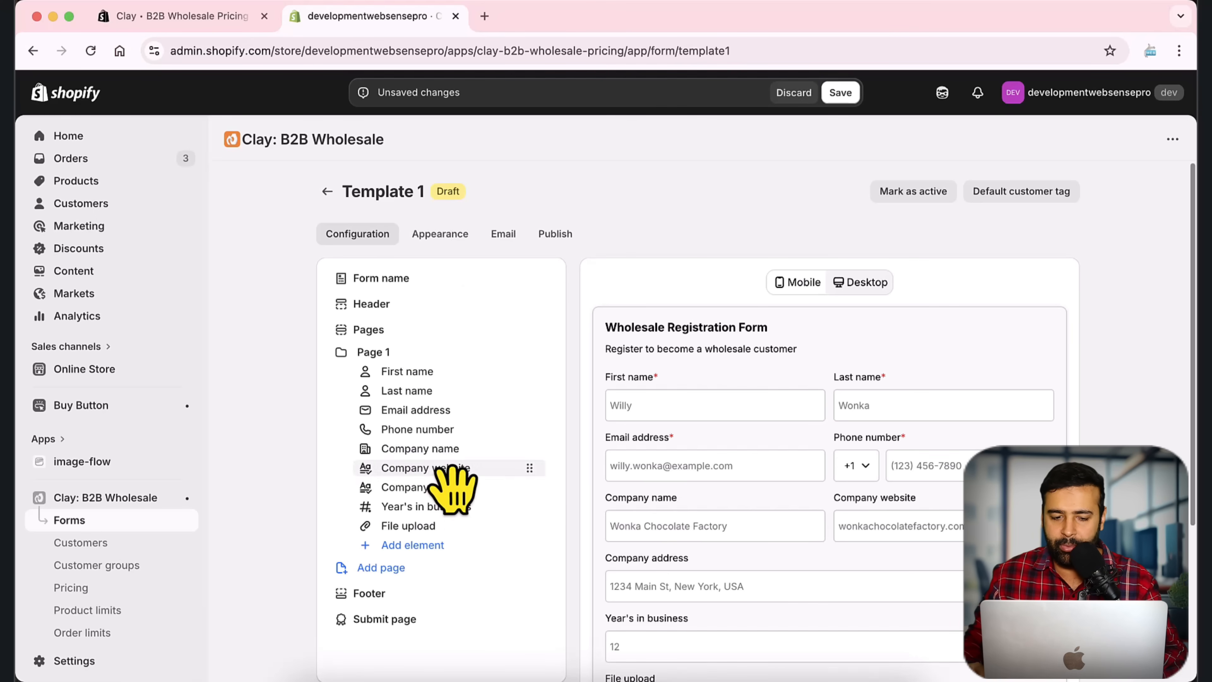
left_click(447, 530)
scroll(534, 320, "down", 2)
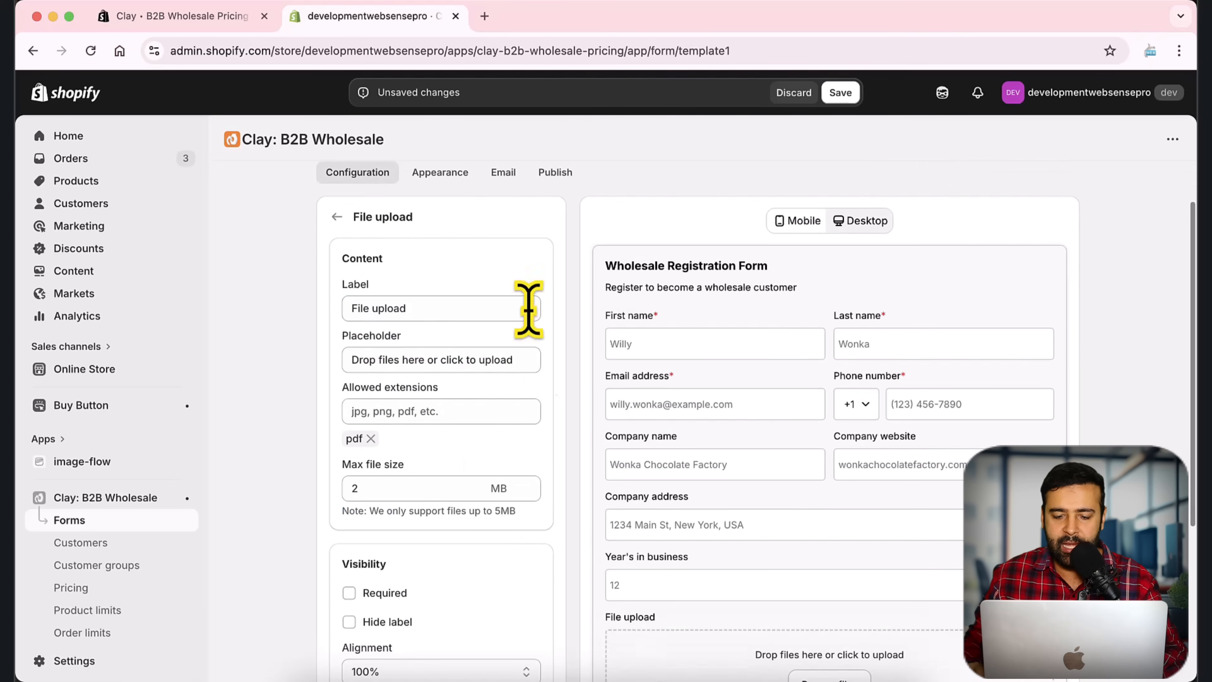
scroll(965, 334, "down", 6)
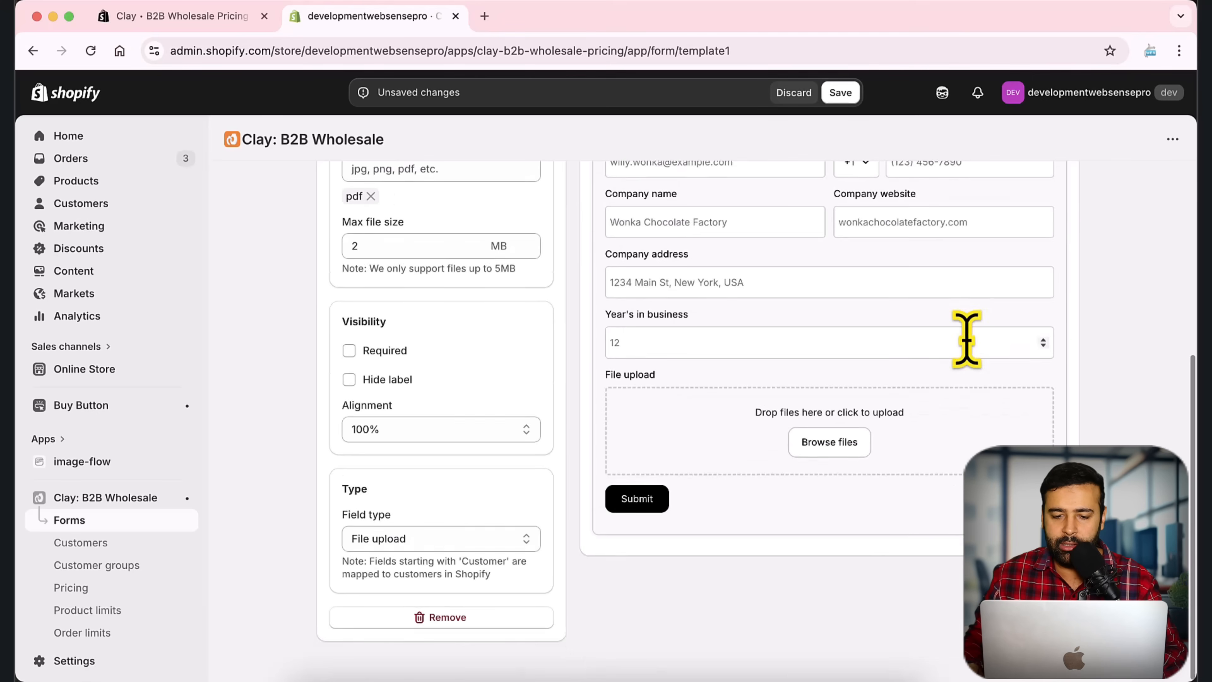
scroll(966, 339, "up", 3)
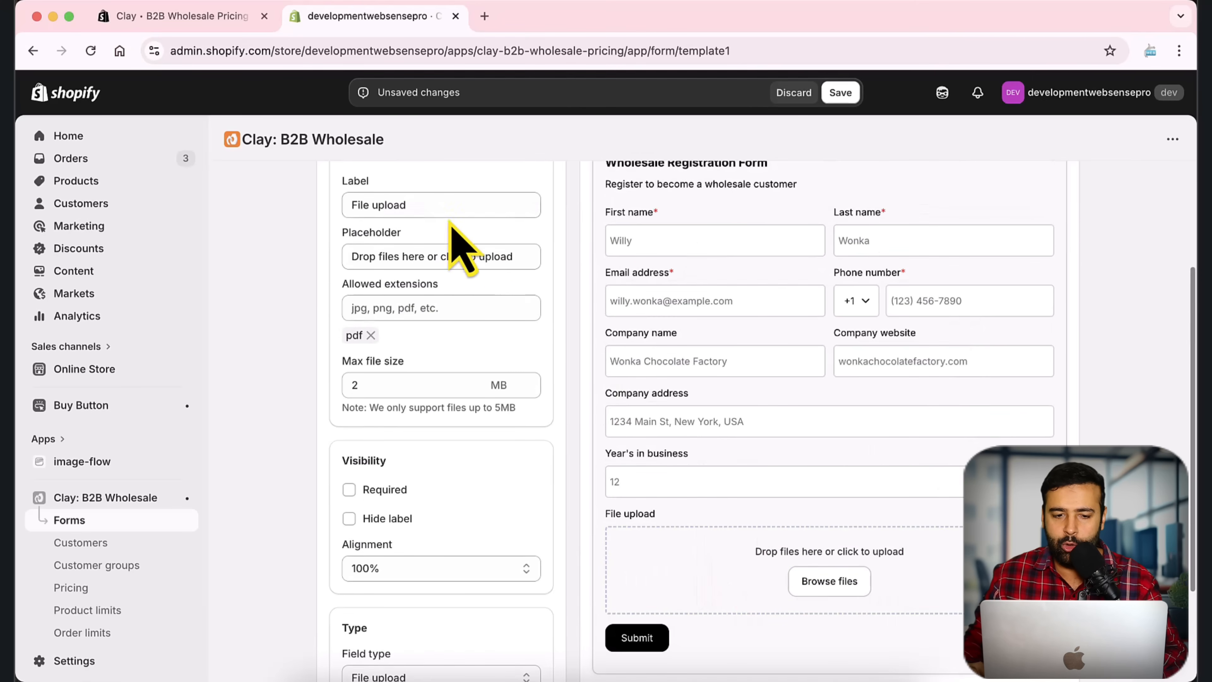
left_click_drag(453, 206, 346, 205)
type("Tax Ceritificate")
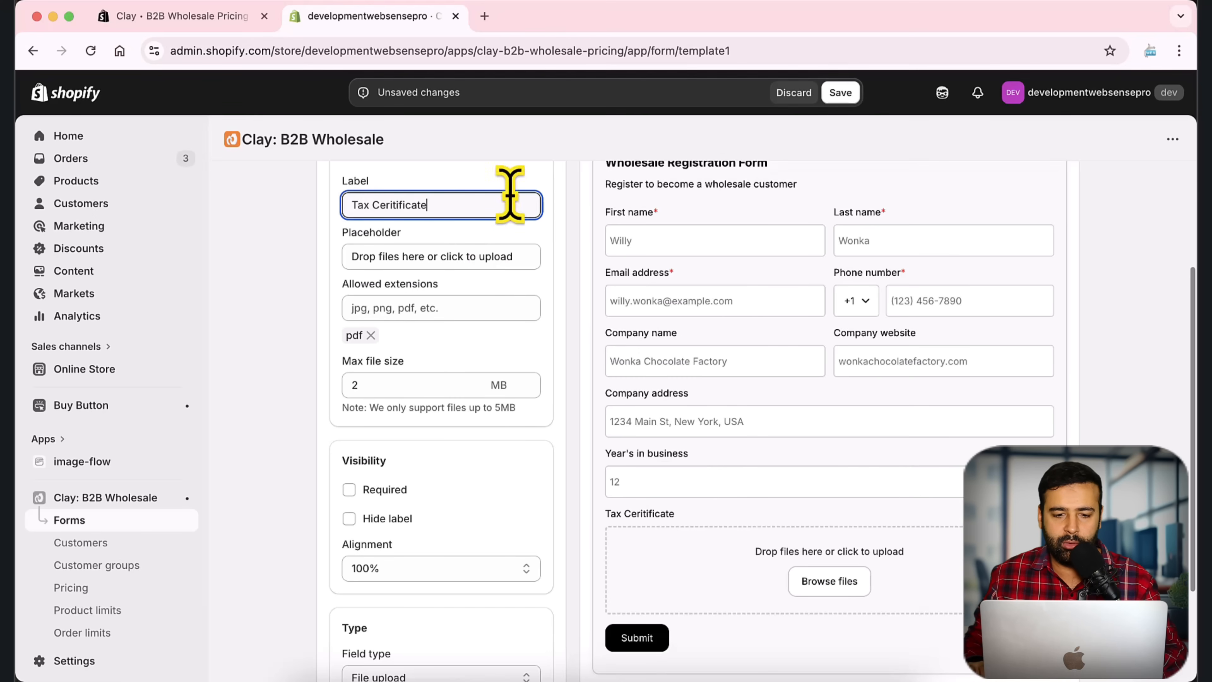
left_click_drag(513, 258, 339, 262)
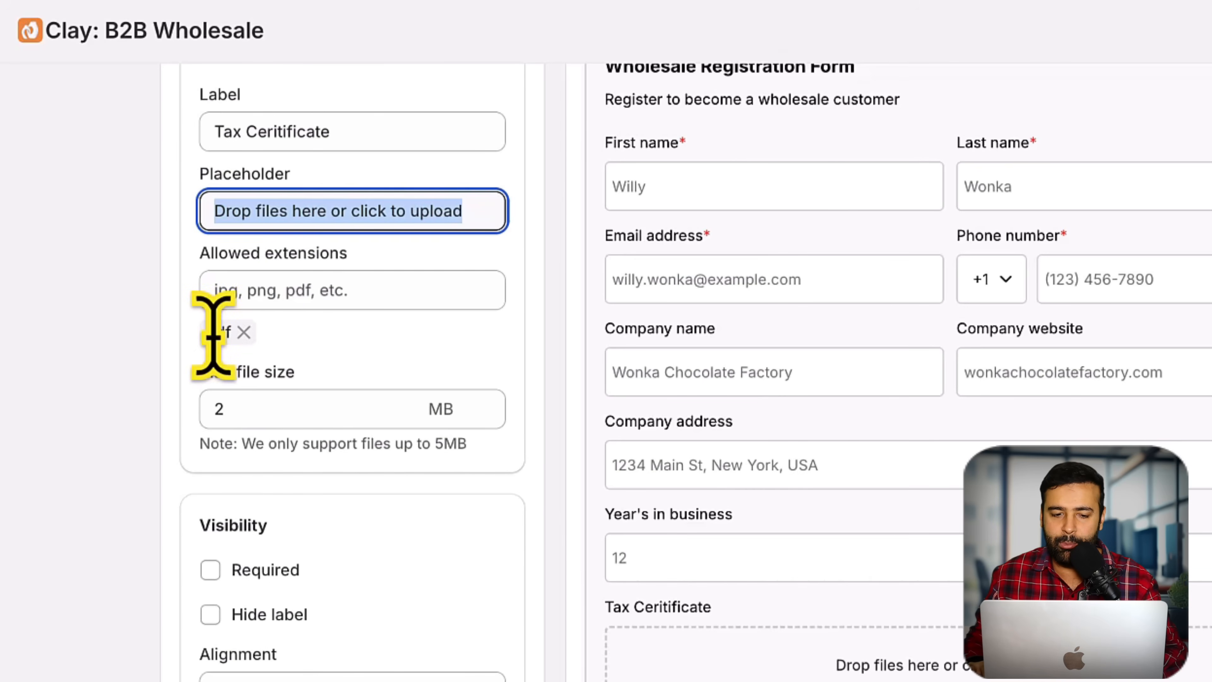
Step: Add png as an allowed file extension, keeping the 2 MB maximum file size
left_click(313, 292)
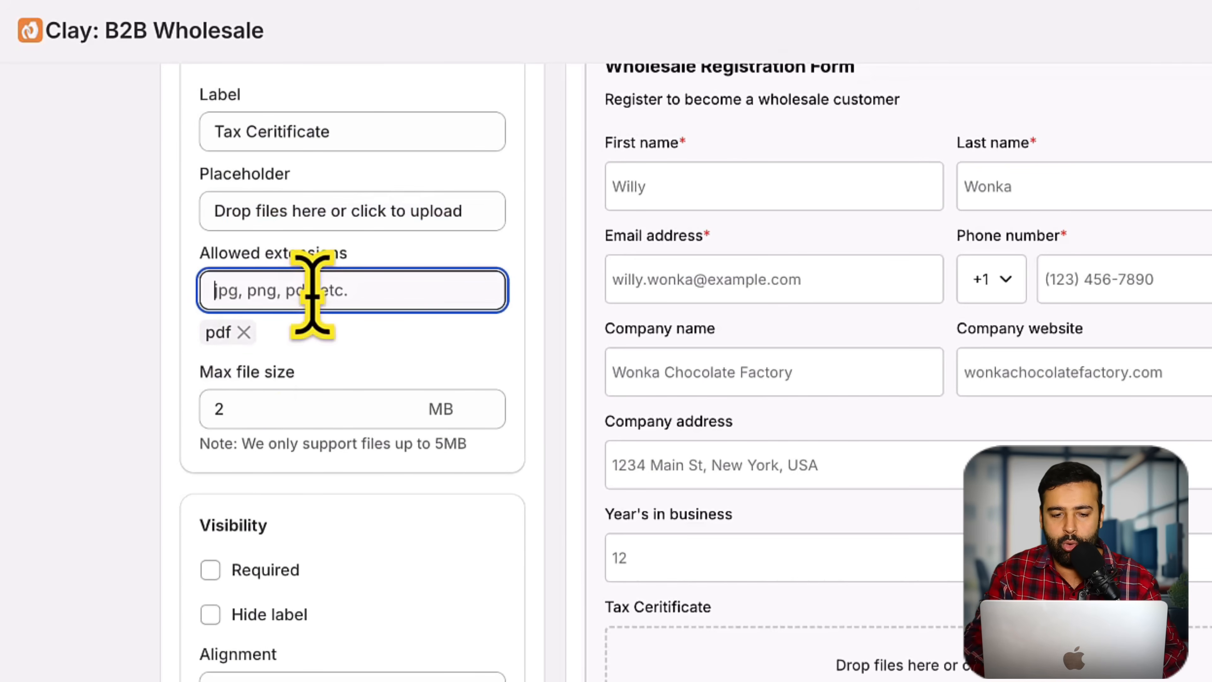
type("png")
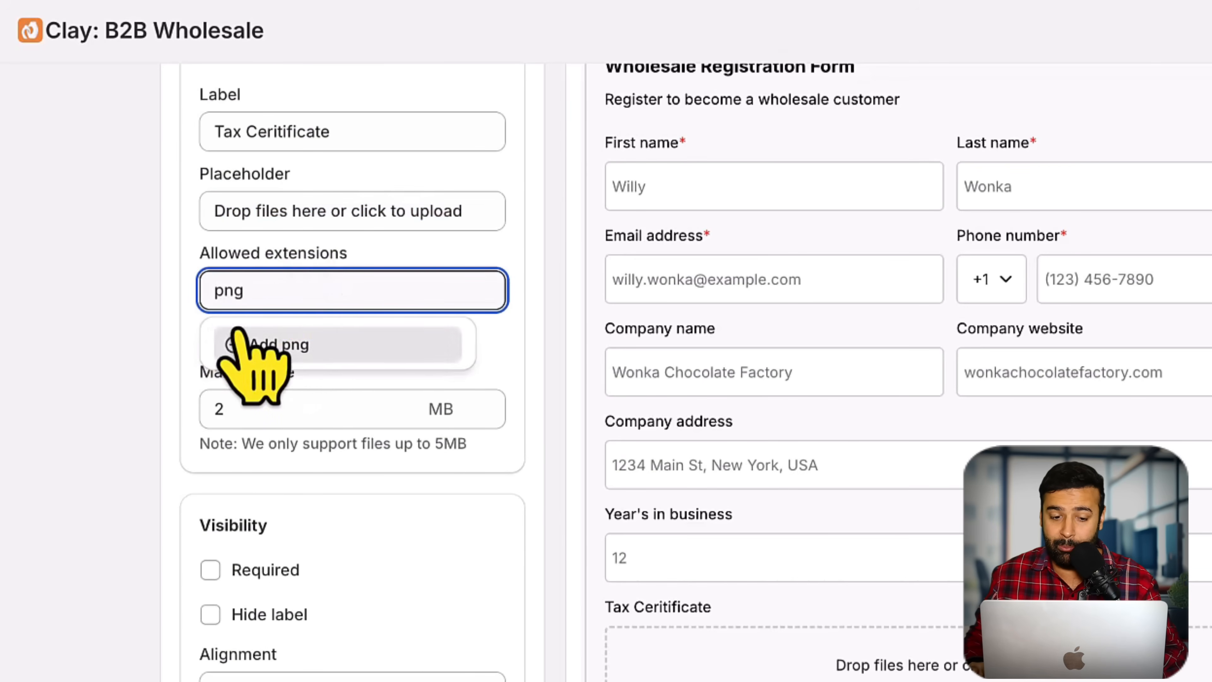
left_click_drag(317, 289, 209, 292)
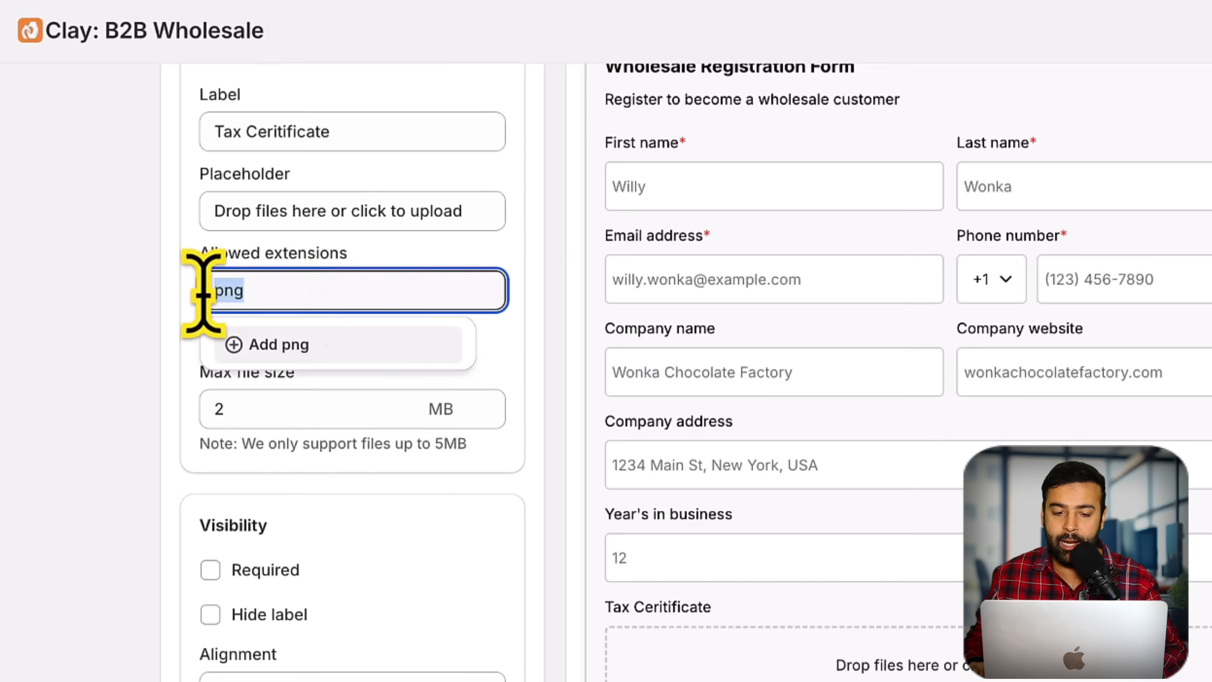
left_click(305, 345)
scroll(453, 354, "down", 1)
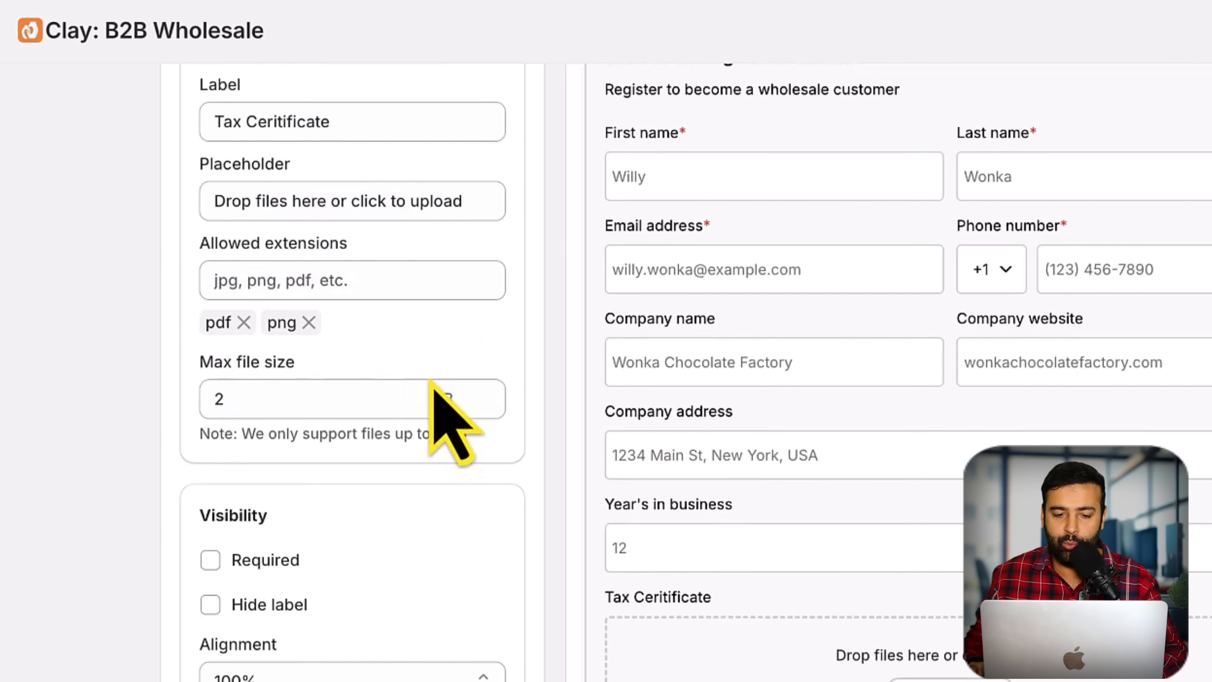
left_click_drag(258, 397, 203, 395)
scroll(515, 372, "down", 5)
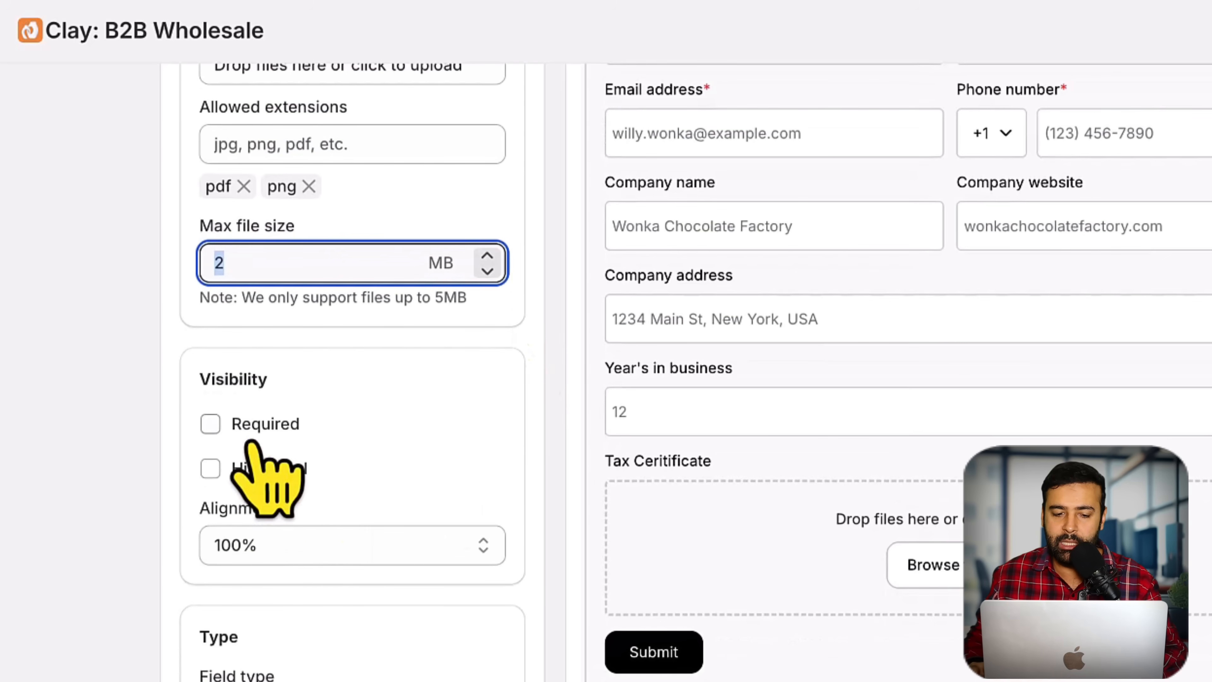
Step: Try the Required and hide-label toggles, leaving Tax Certificate optional with its label shown
left_click(261, 432)
left_click(261, 432)
left_click(264, 470)
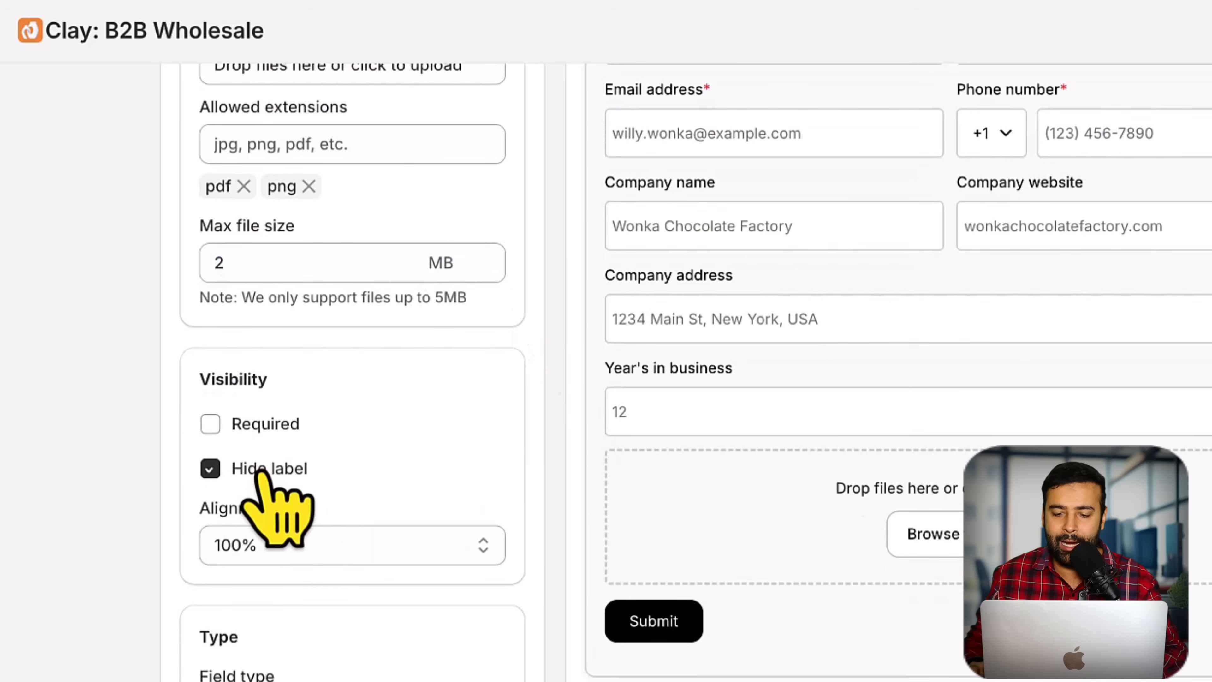
left_click(264, 473)
scroll(460, 360, "down", 3)
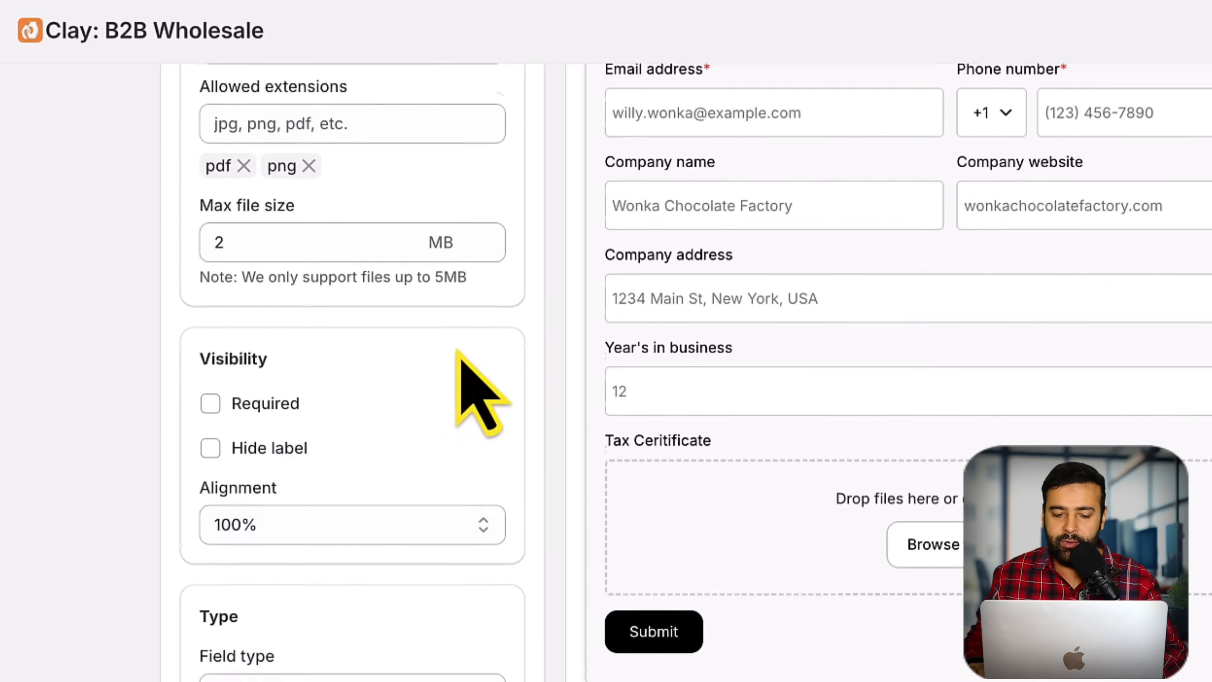
scroll(489, 495, "up", 10)
scroll(503, 448, "down", 3)
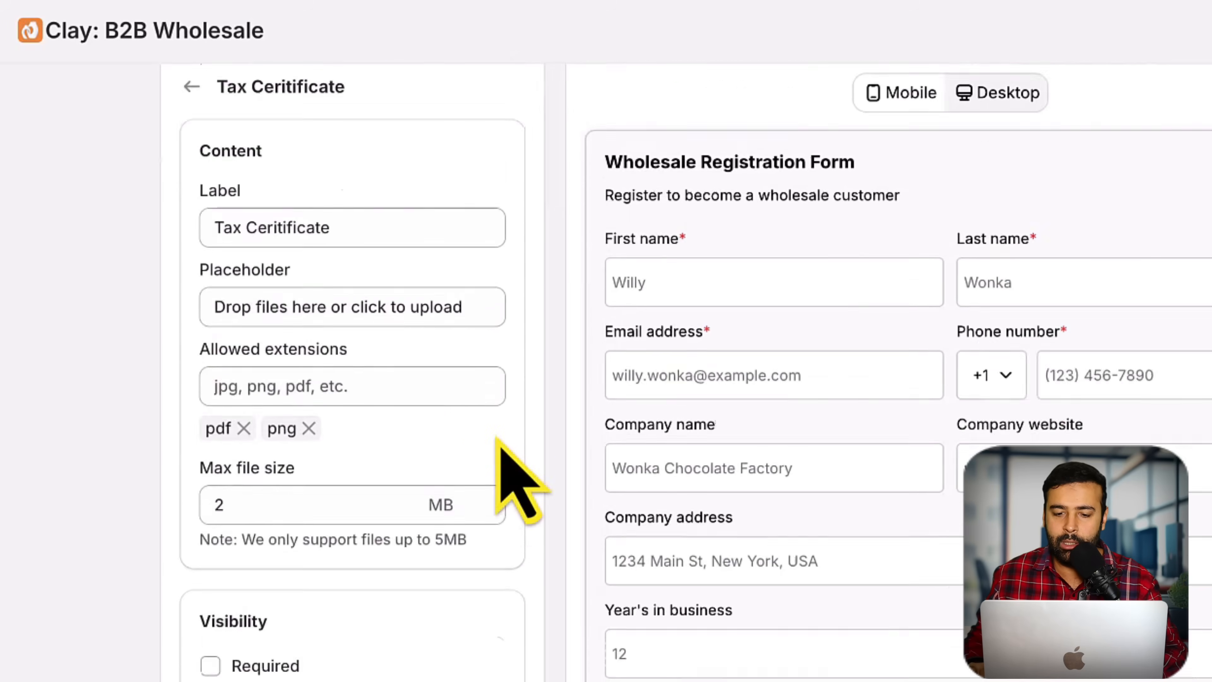
scroll(434, 392, "up", 2)
Step: Return to the element list and review the First name field's settings
left_click(190, 204)
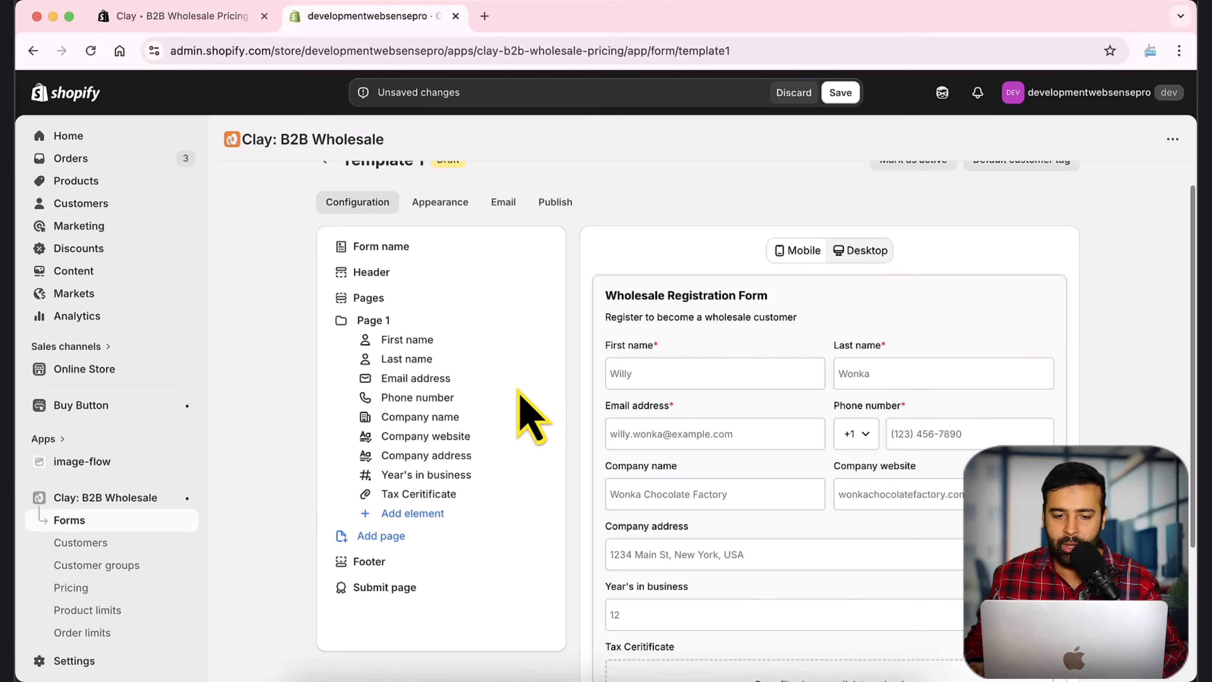
left_click(334, 339)
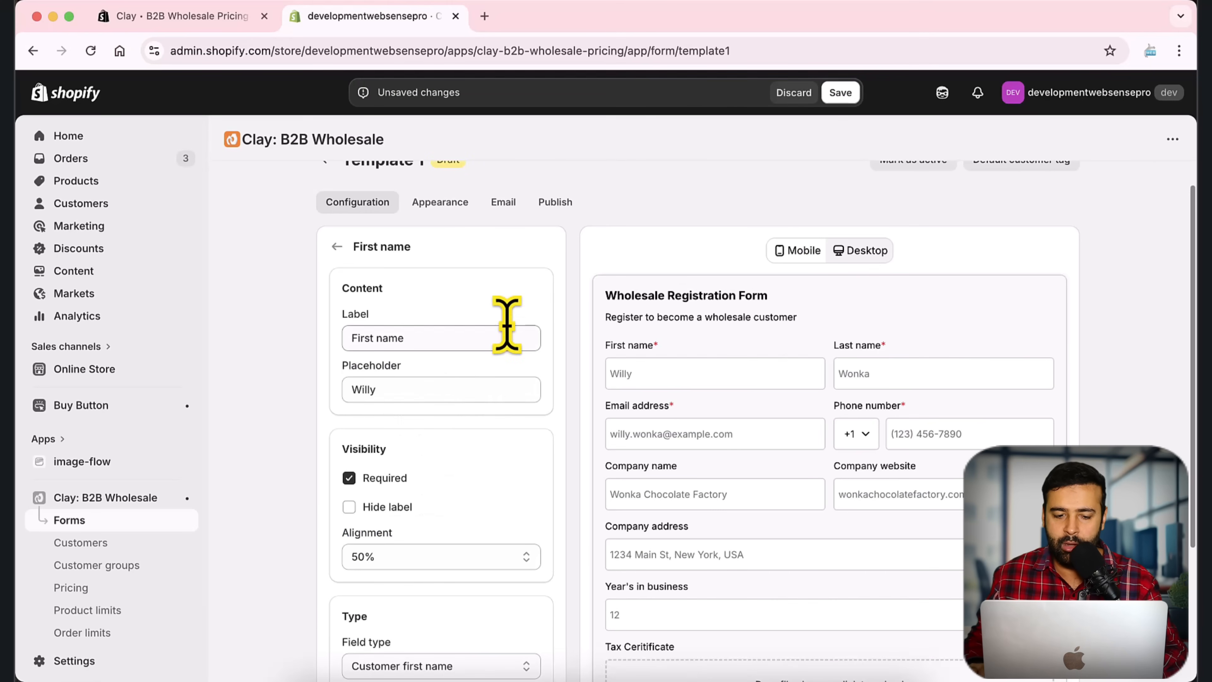
scroll(506, 322, "down", 5)
scroll(480, 391, "down", 2)
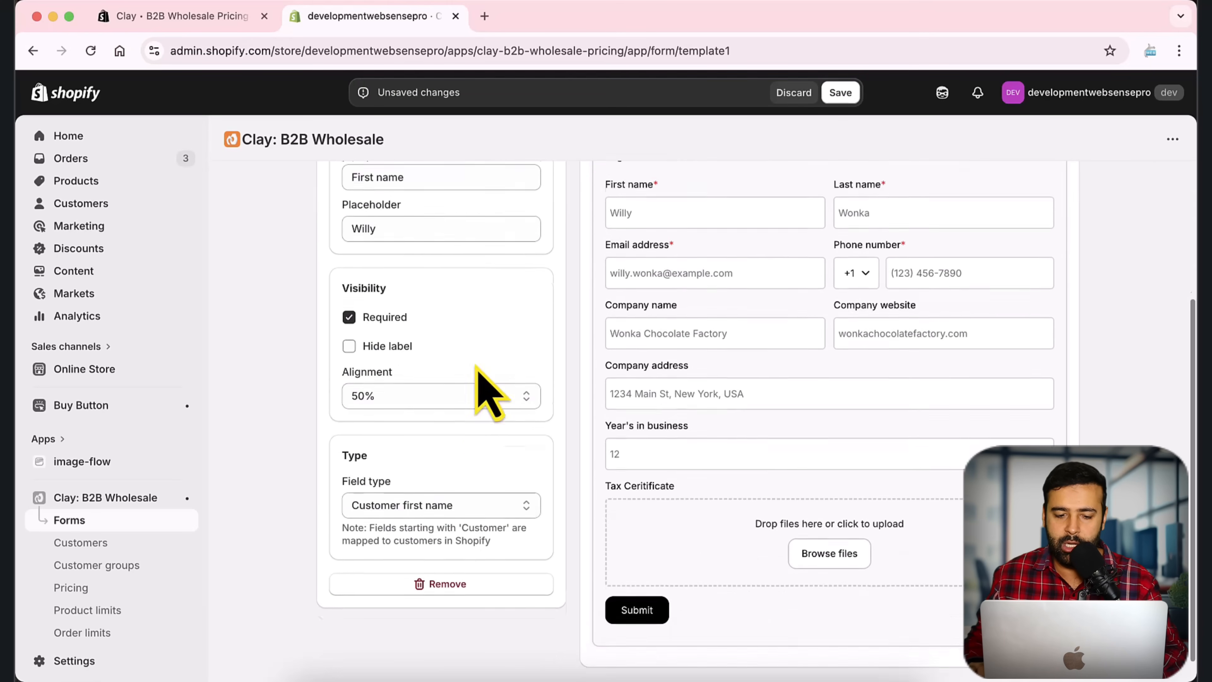
scroll(465, 472, "up", 5)
scroll(453, 429, "down", 5)
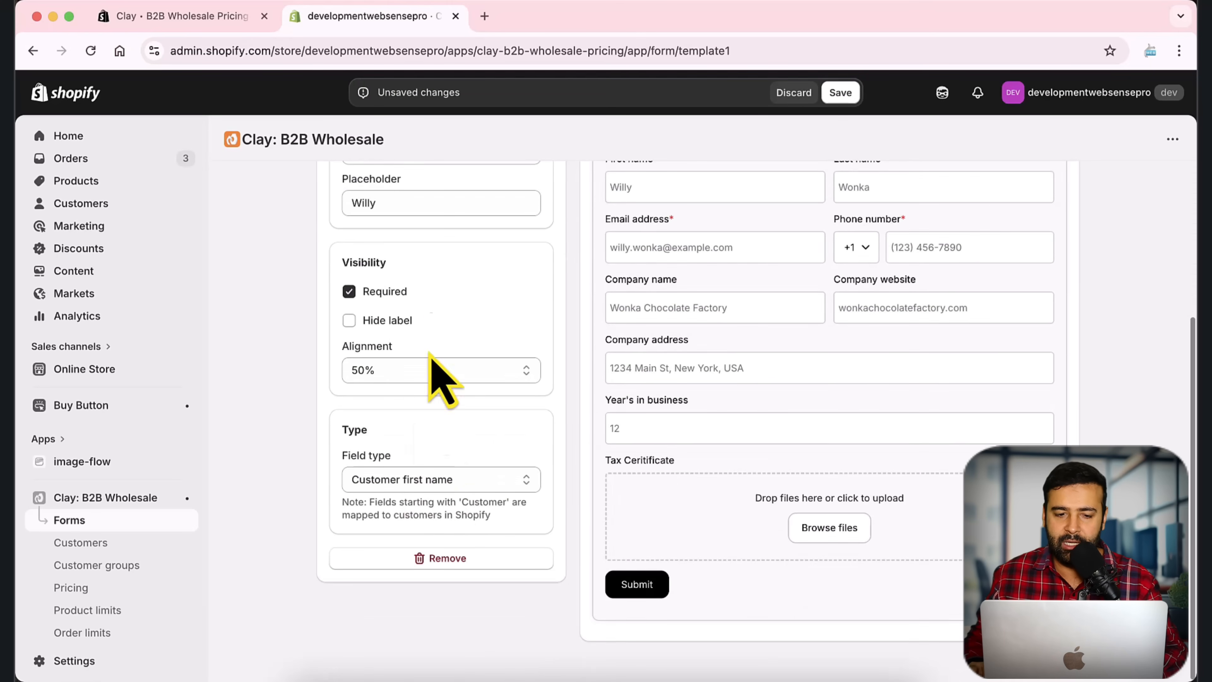
scroll(441, 396, "up", 5)
left_click(337, 277)
scroll(477, 396, "down", 5)
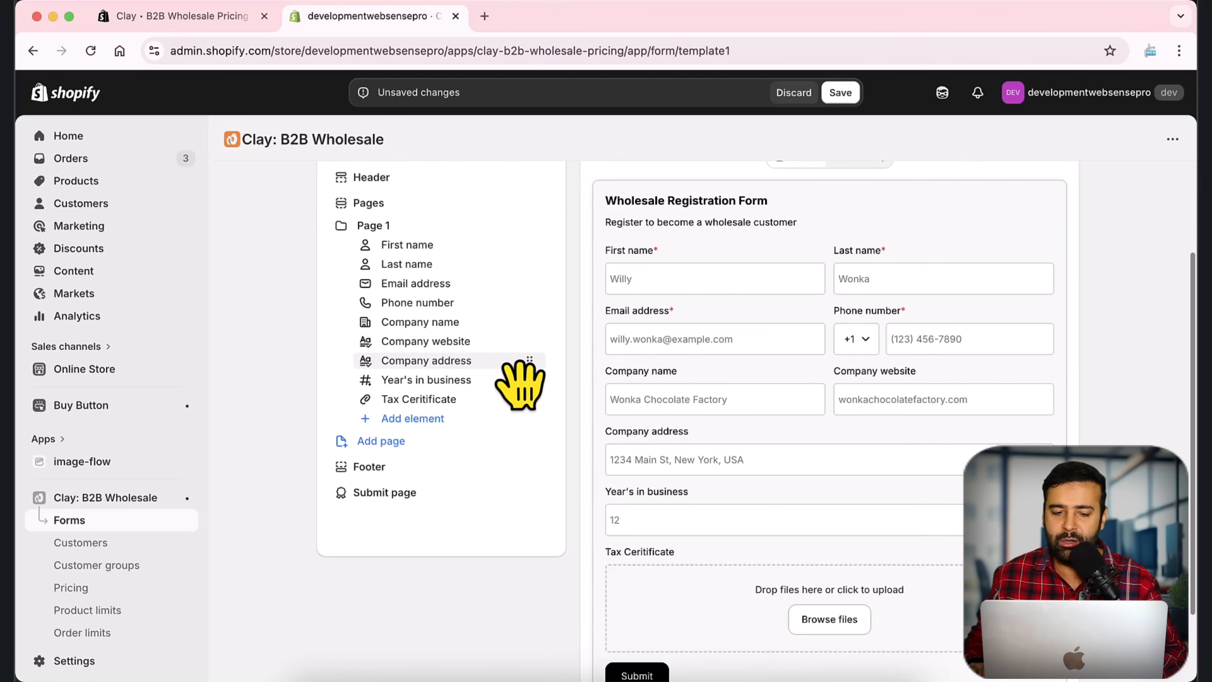
scroll(859, 442, "down", 3)
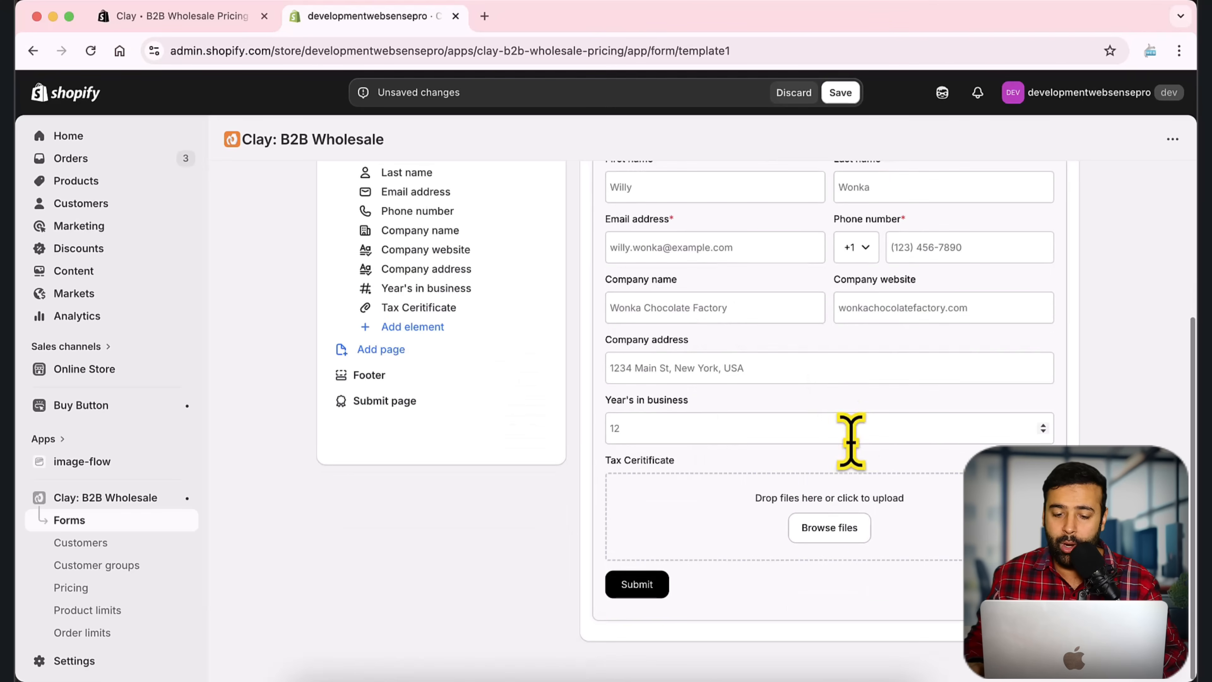
scroll(744, 429, "up", 8)
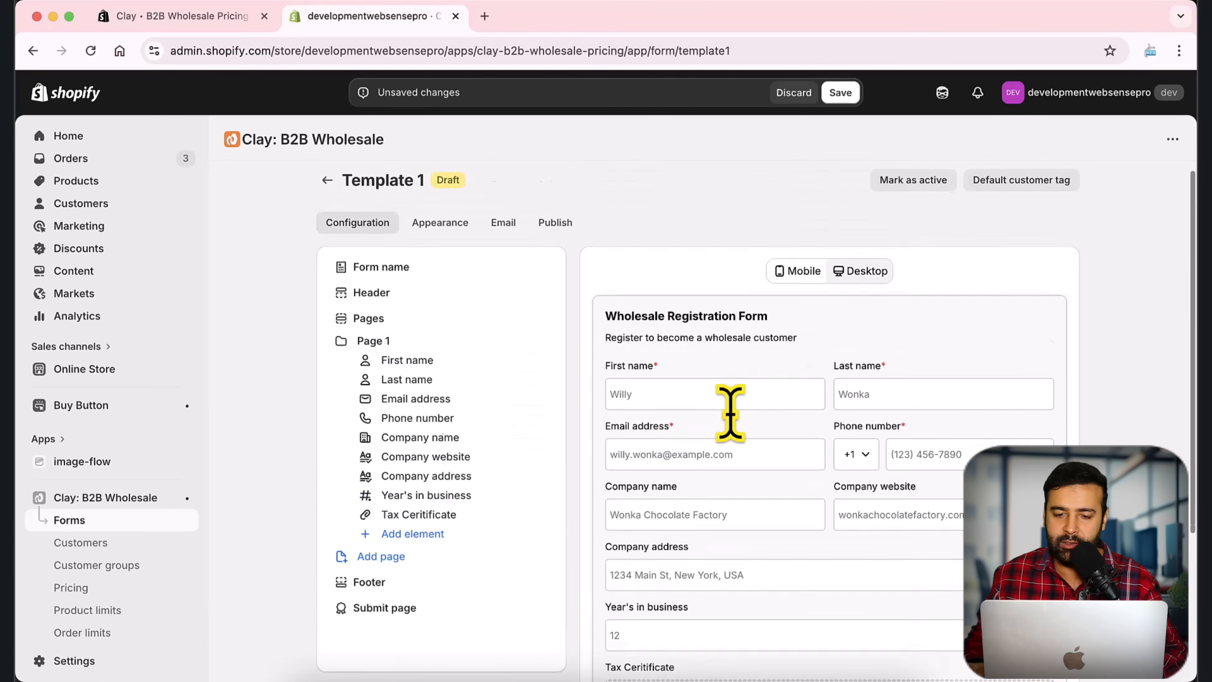
Step: Change the form layout to Default, check the 800 form width, then view the Email alerts
left_click(439, 239)
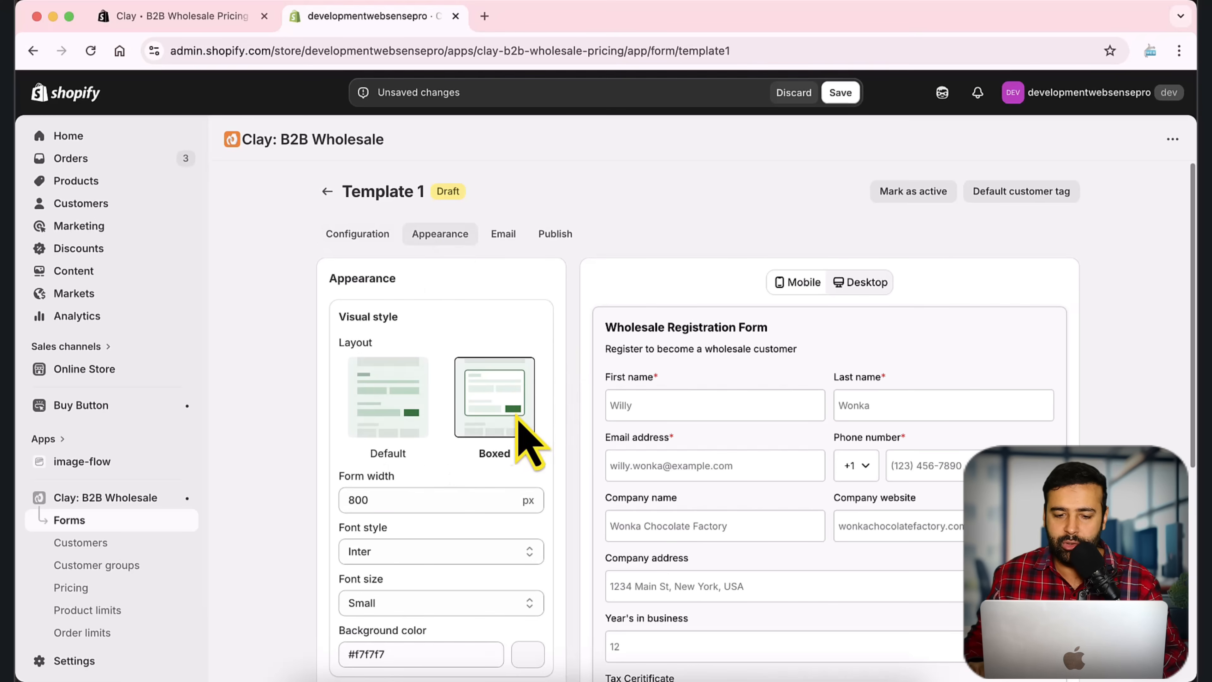
left_click(377, 421)
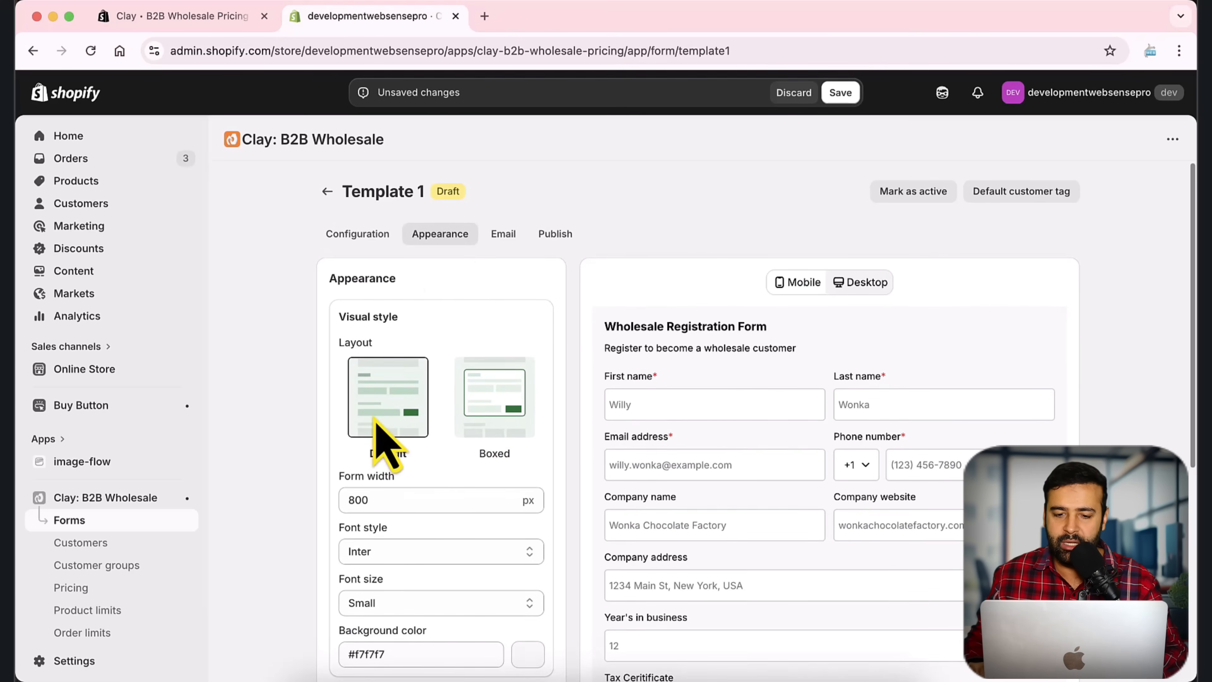
scroll(764, 305, "down", 3)
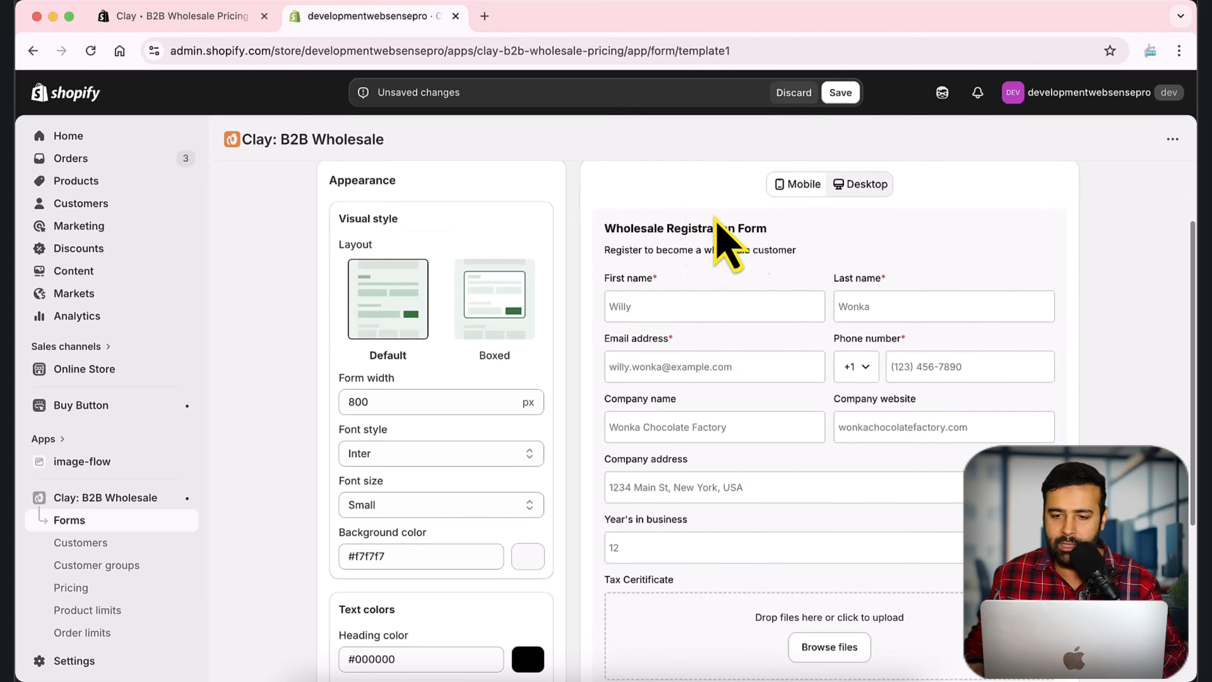
scroll(1036, 305, "down", 3)
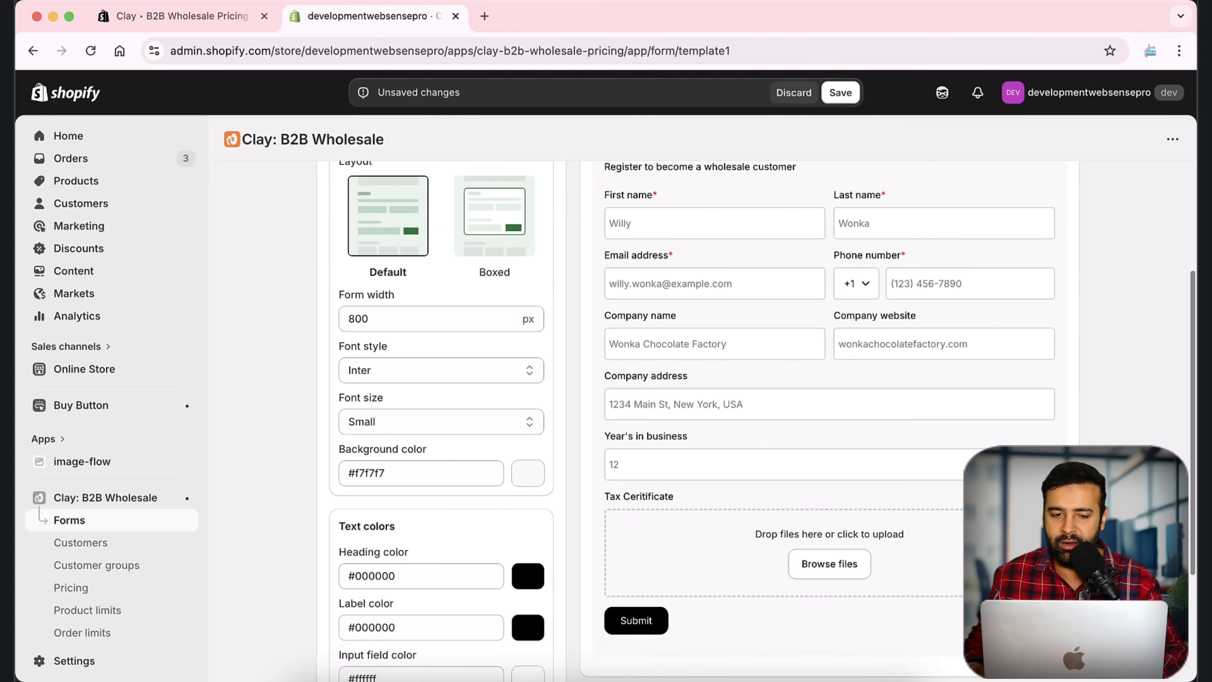
double_click(365, 315)
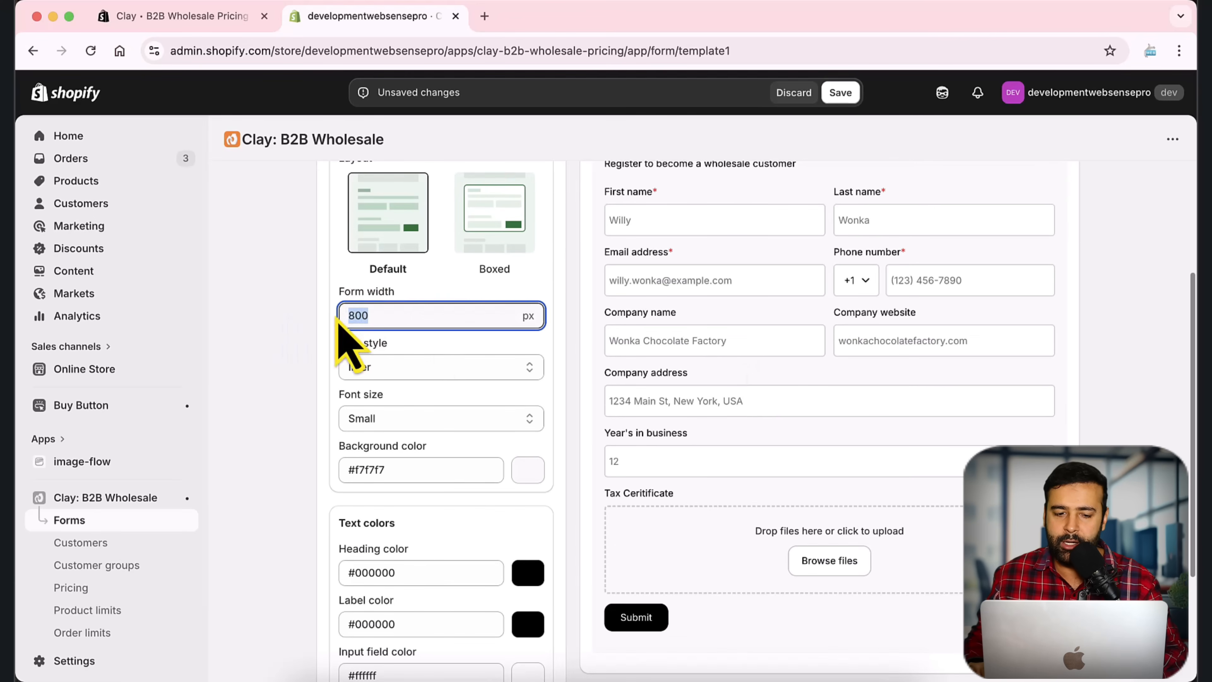
scroll(429, 343, "down", 1)
scroll(454, 306, "down", 5)
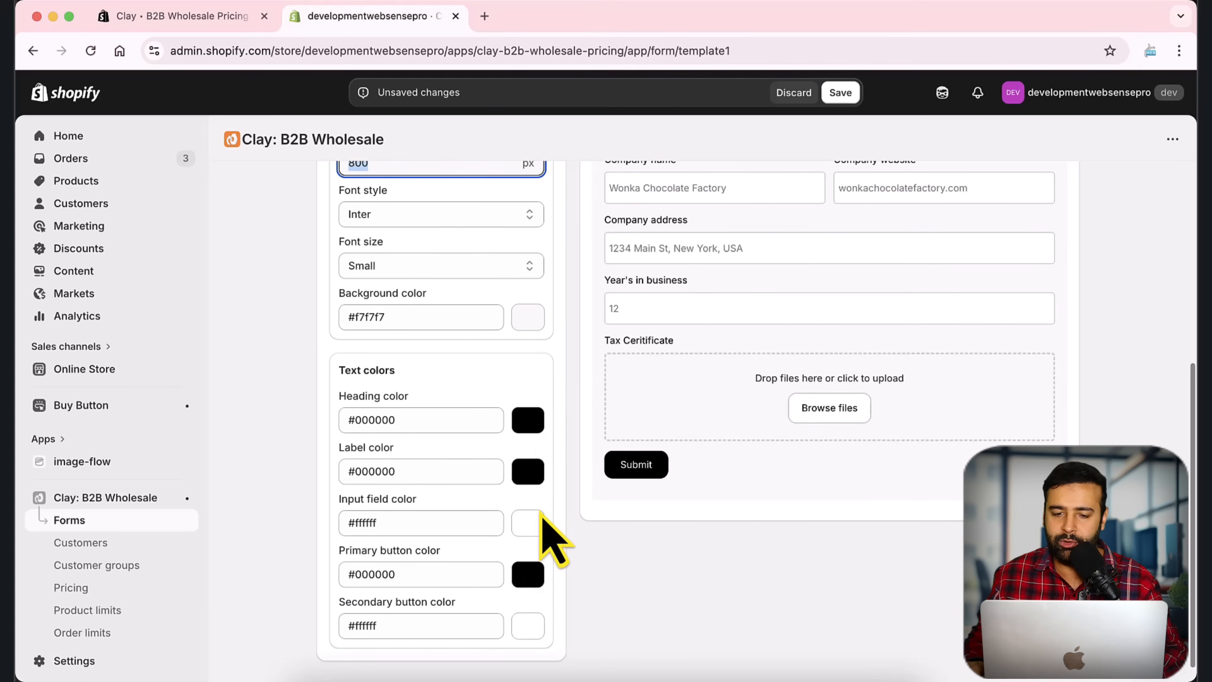
scroll(527, 548, "up", 10)
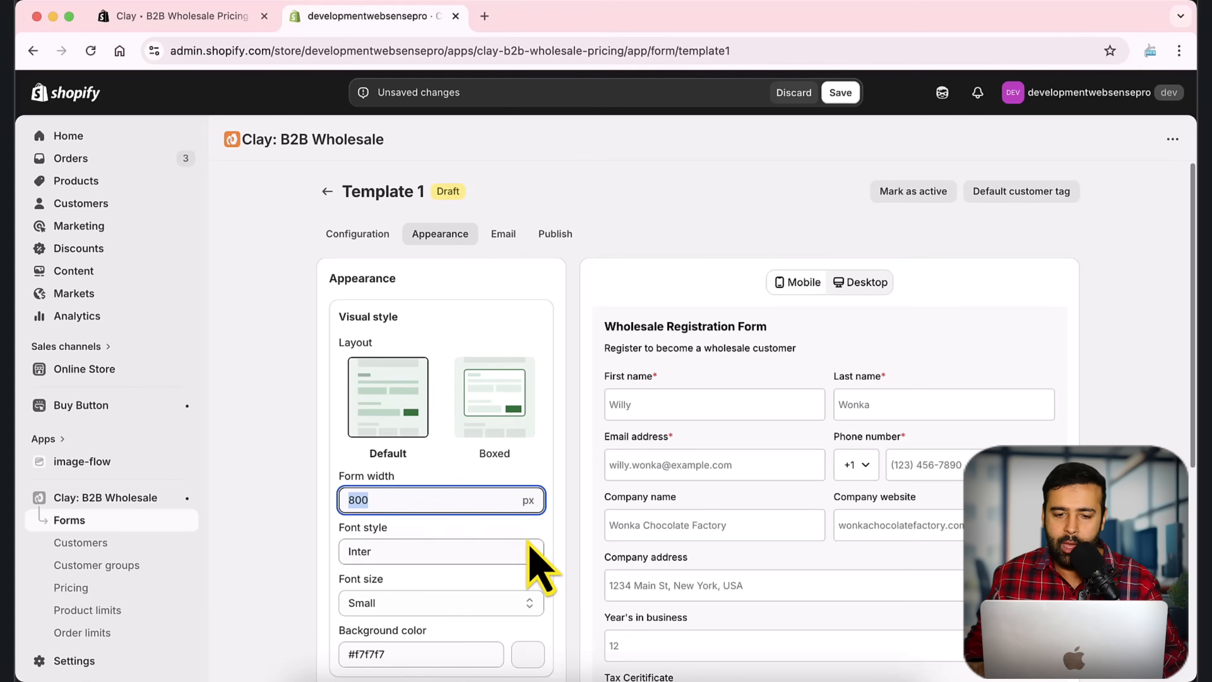
left_click(507, 253)
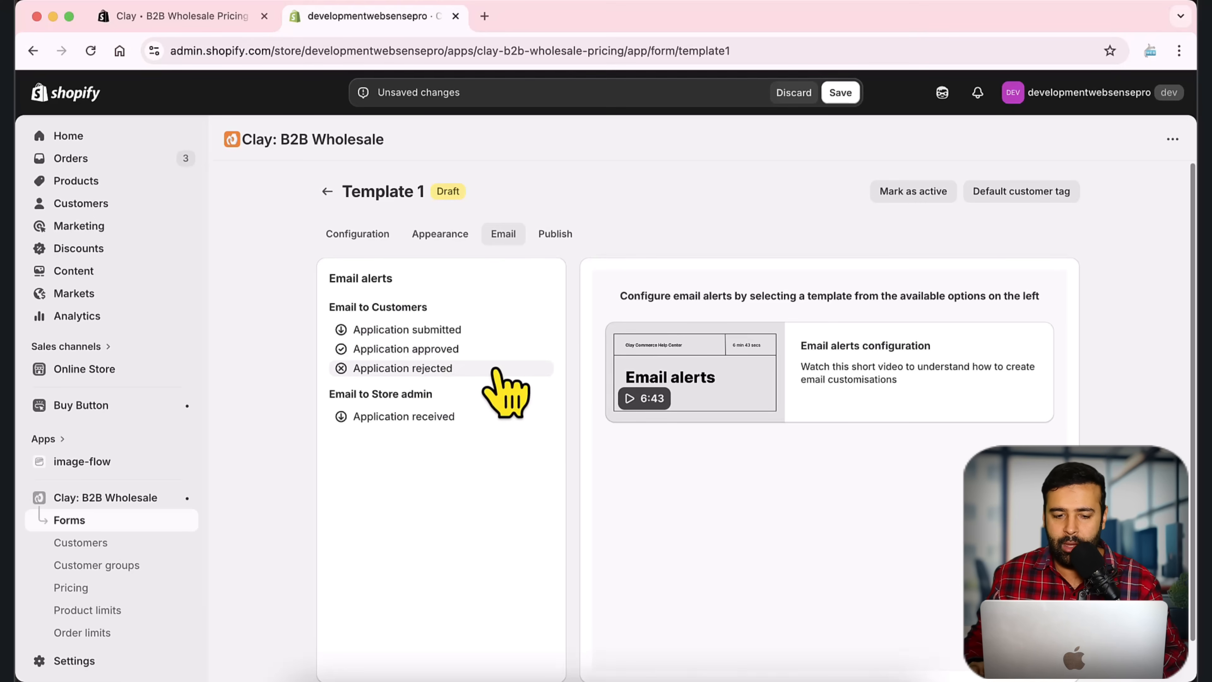
left_click_drag(328, 395, 456, 398)
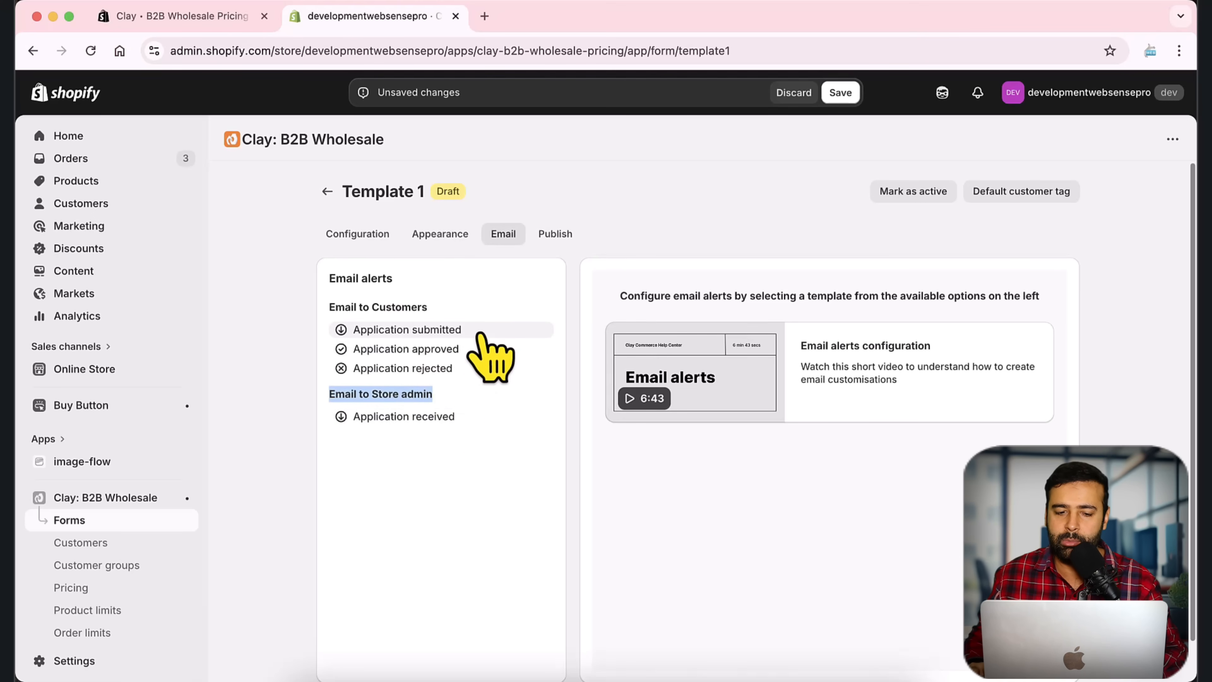
left_click(457, 335)
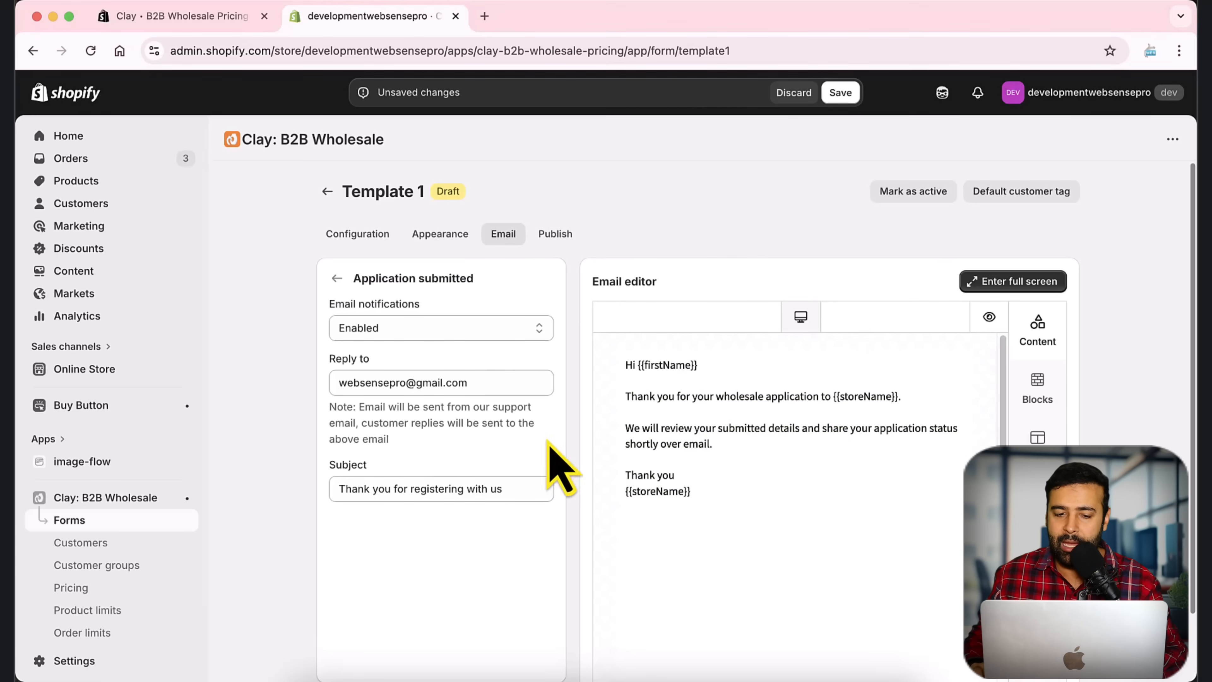
left_click_drag(479, 380, 307, 380)
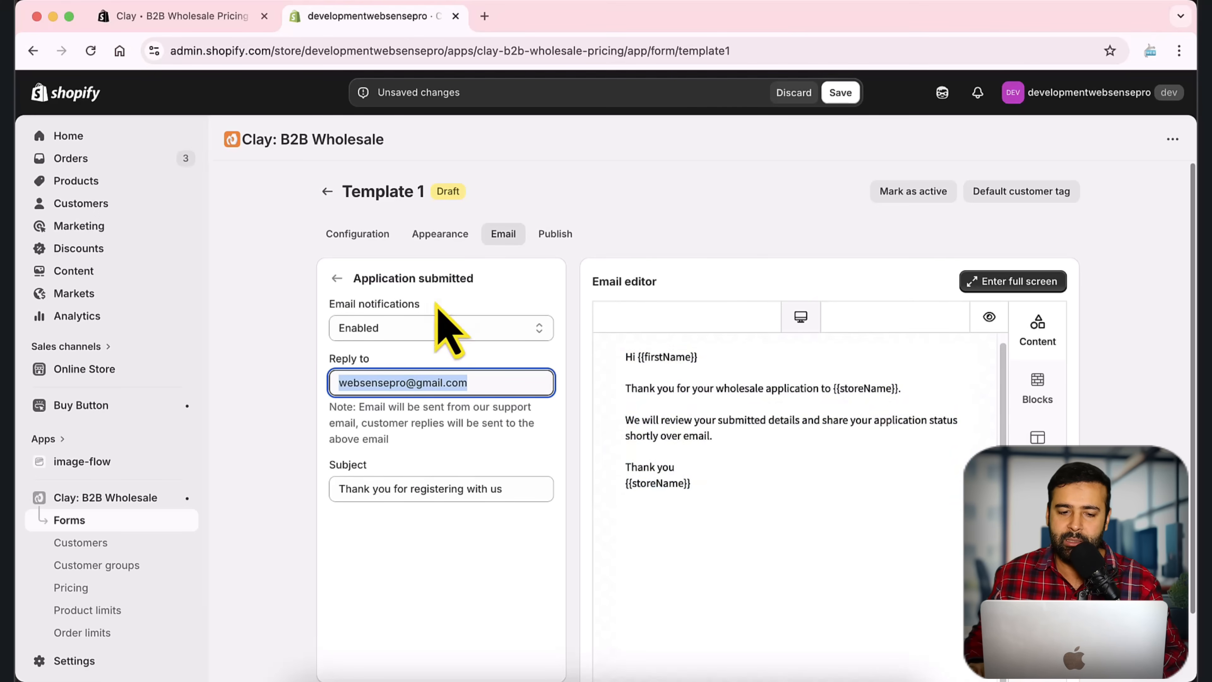
left_click(337, 278)
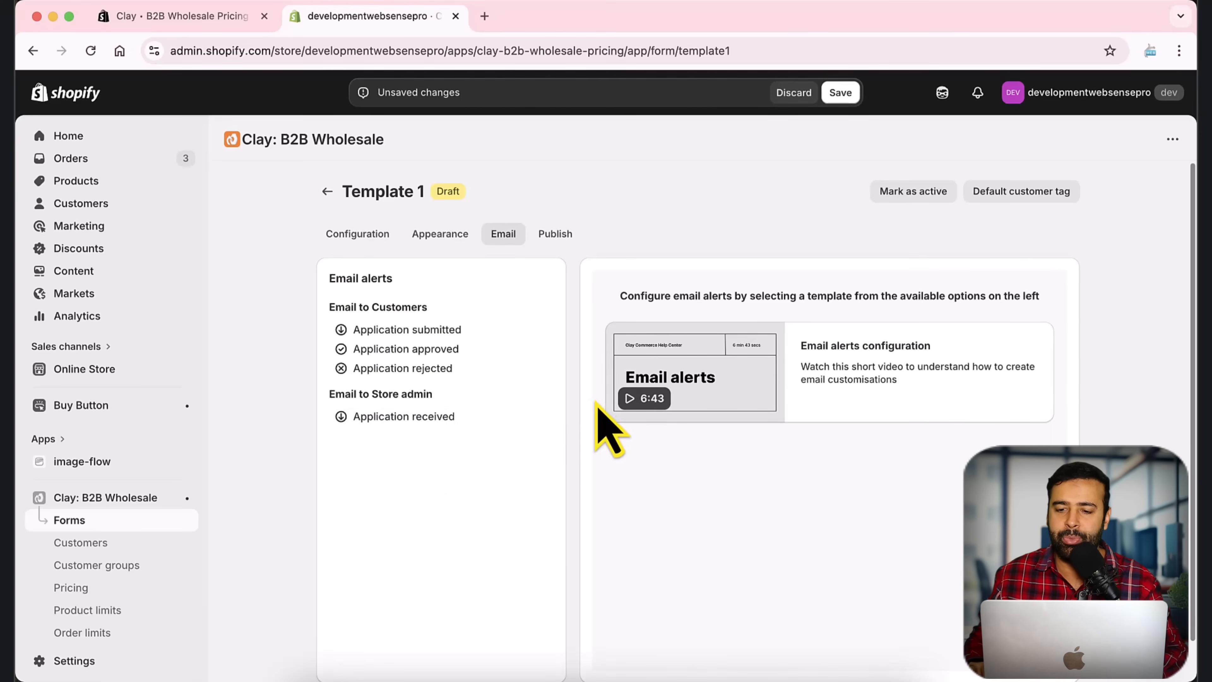
Step: Save Template 1 and set it to Active
left_click(841, 98)
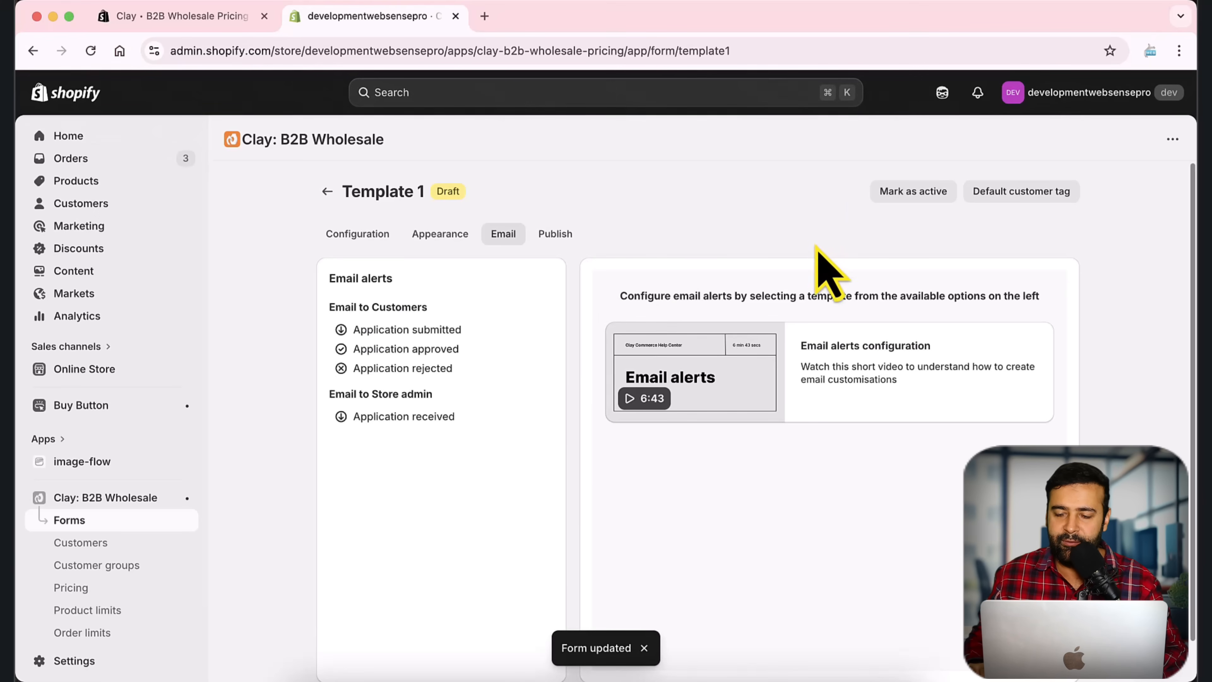
left_click(895, 197)
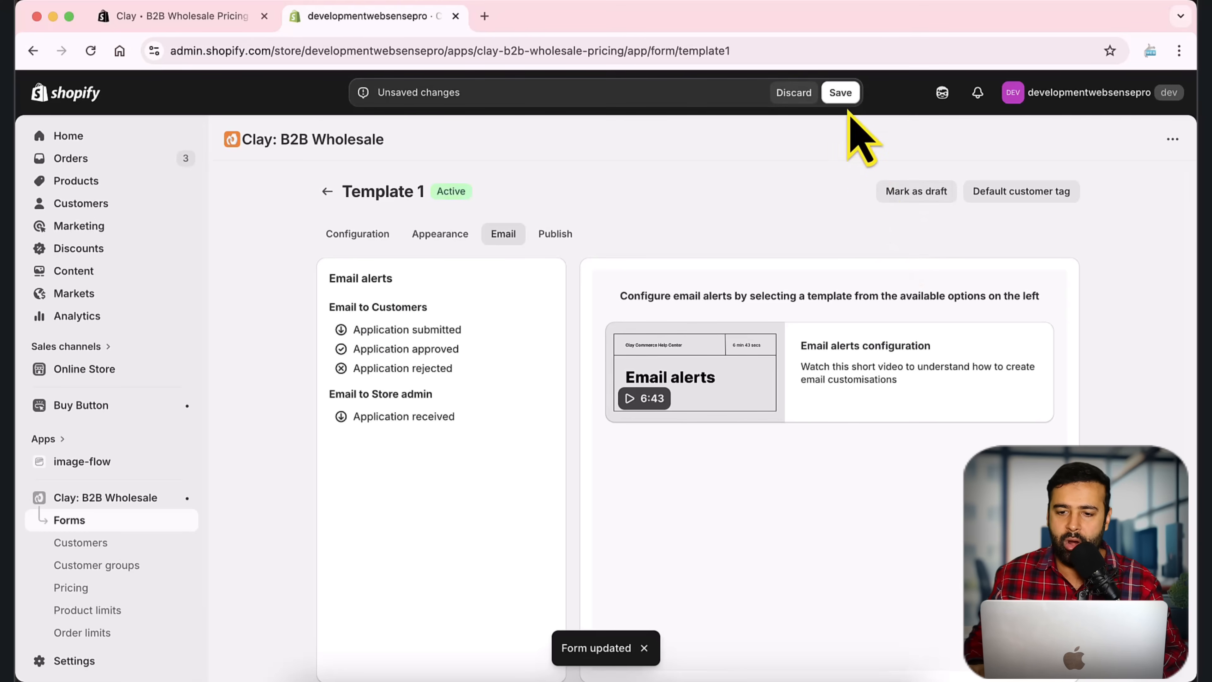
left_click(847, 99)
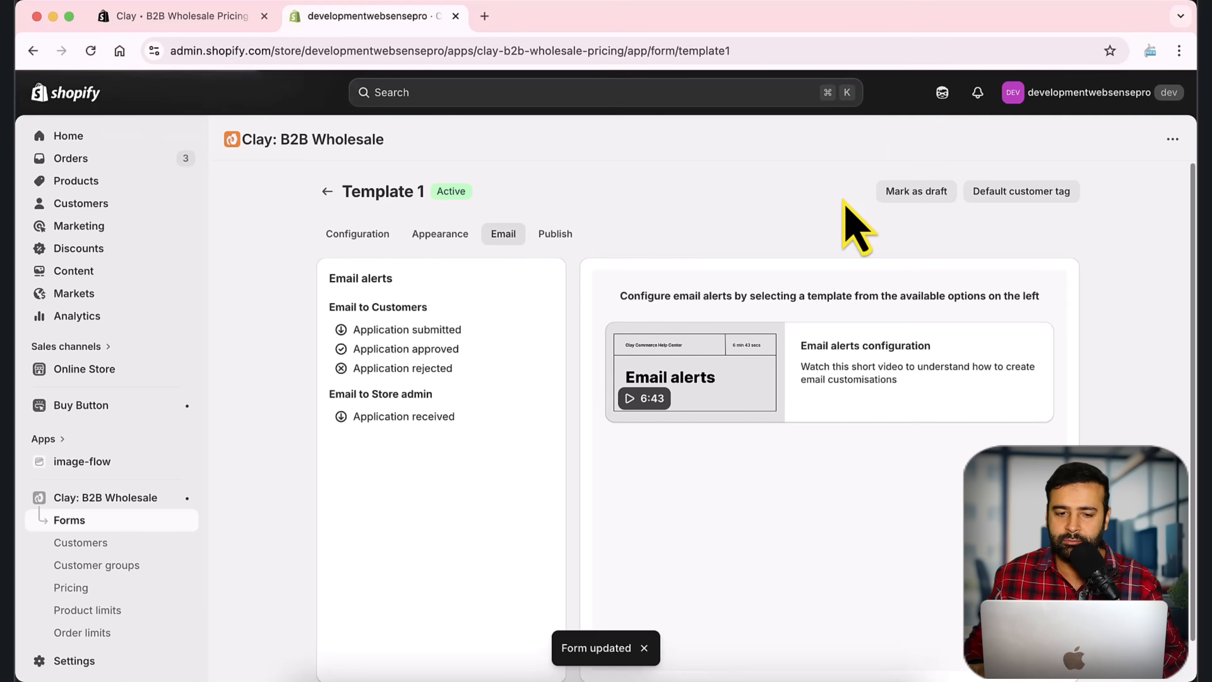
Step: Capture a screenshot with an arrow pointing at the form's Active badge
double_click(439, 191)
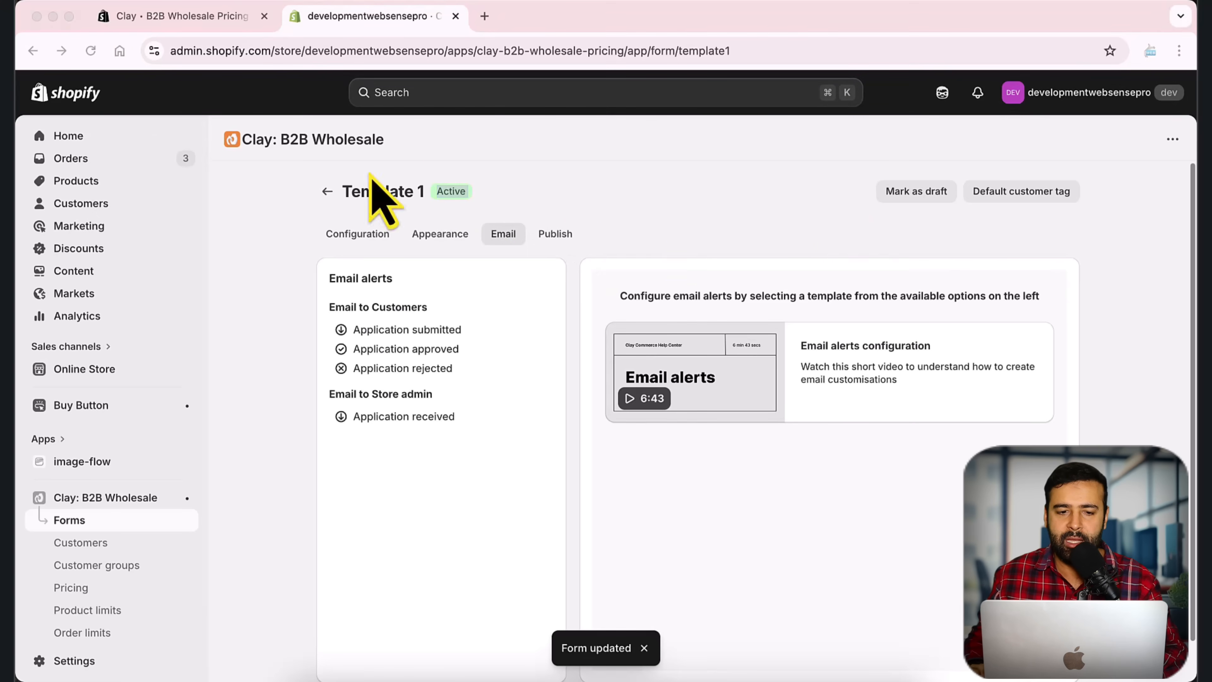
key("super+shift+5")
left_click_drag(146, 29, 754, 382)
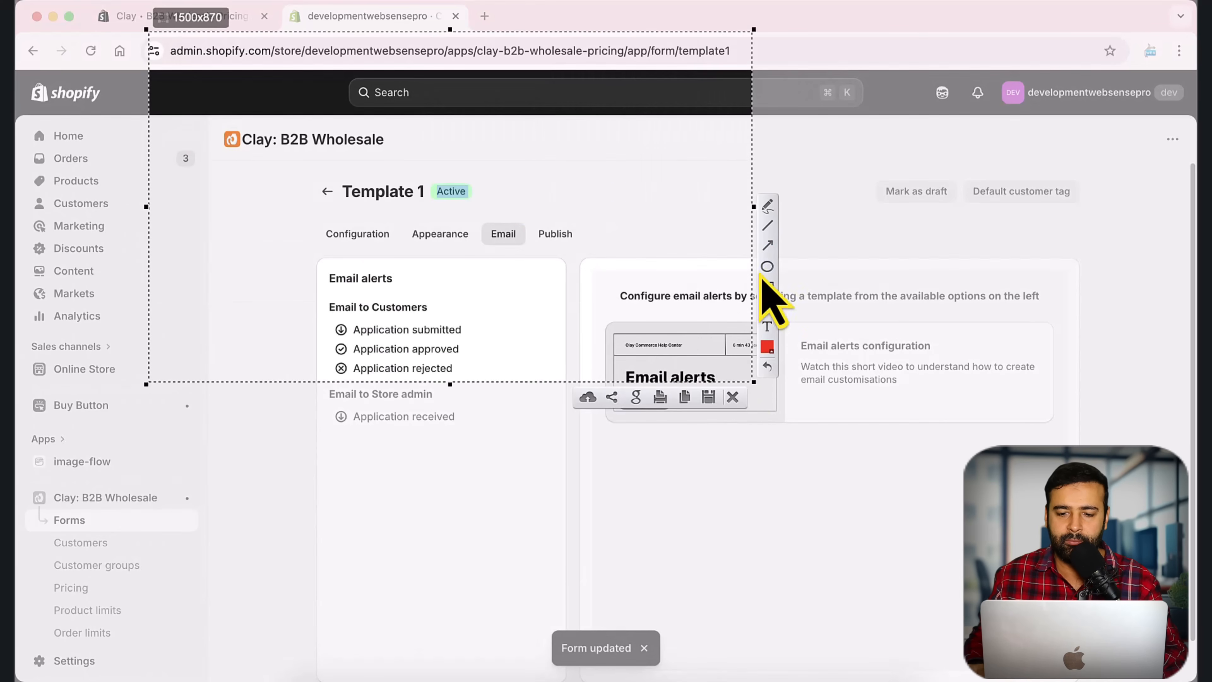
left_click(765, 253)
mouse_move(664, 326)
left_mouse_down()
mouse_move(477, 249)
mouse_move(482, 219)
mouse_move(468, 203)
left_mouse_up()
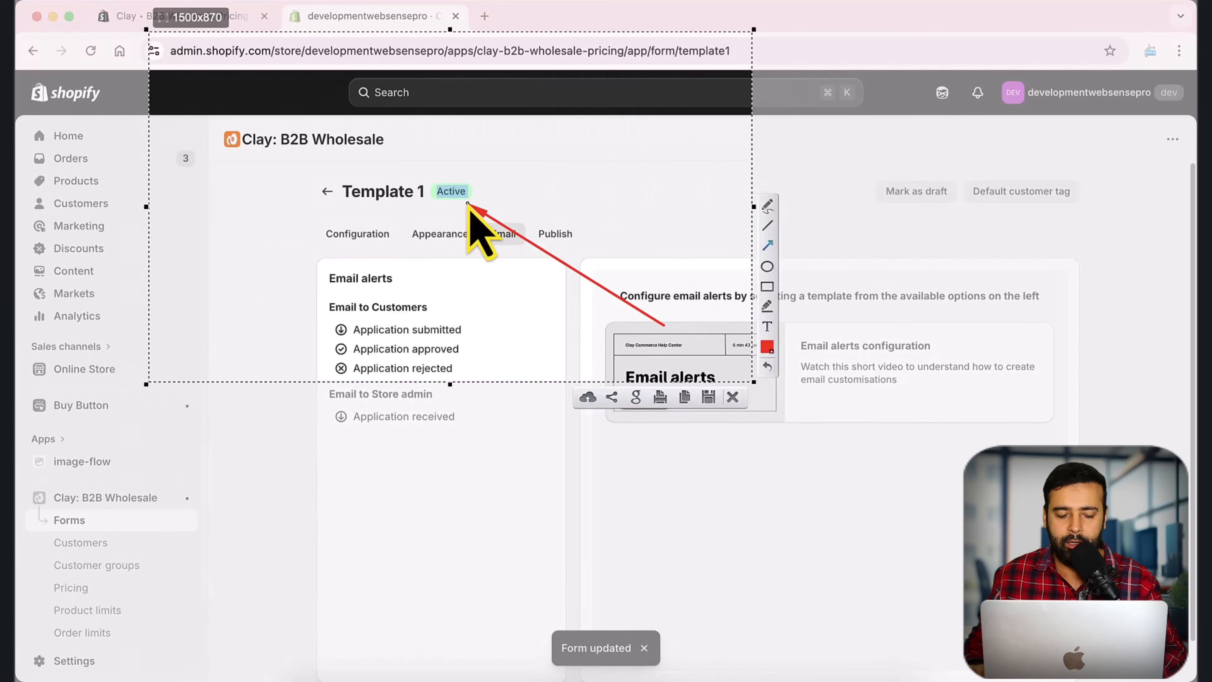
left_click(709, 404)
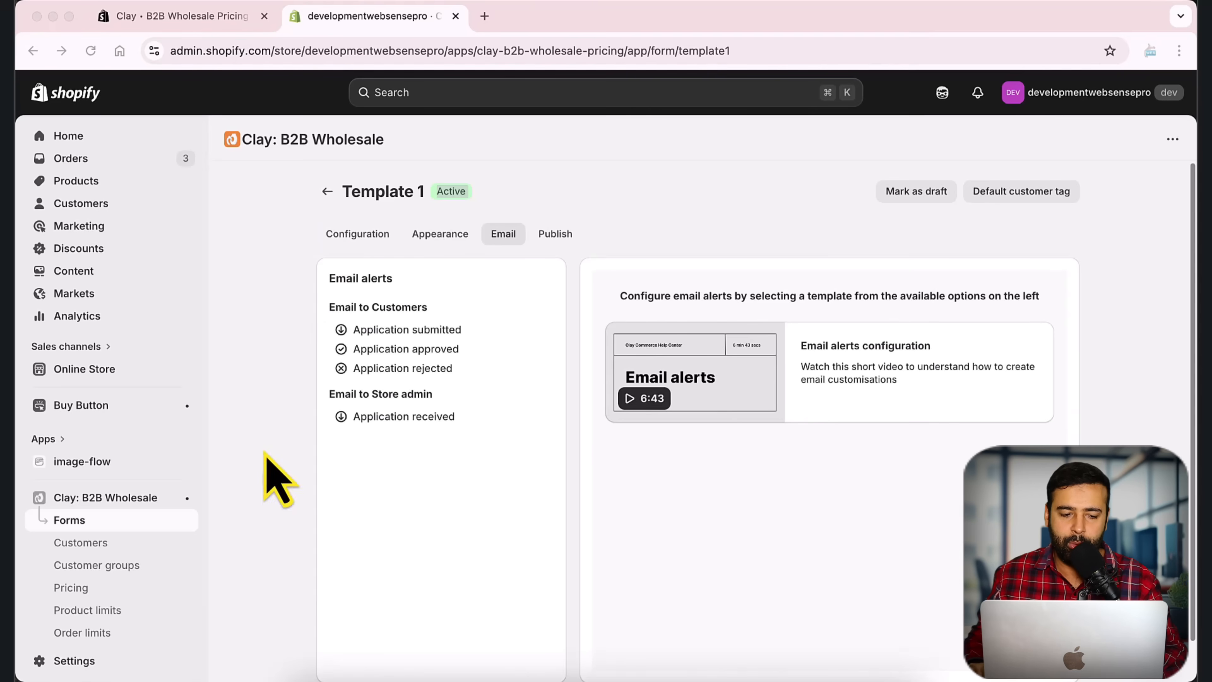
left_click(105, 524)
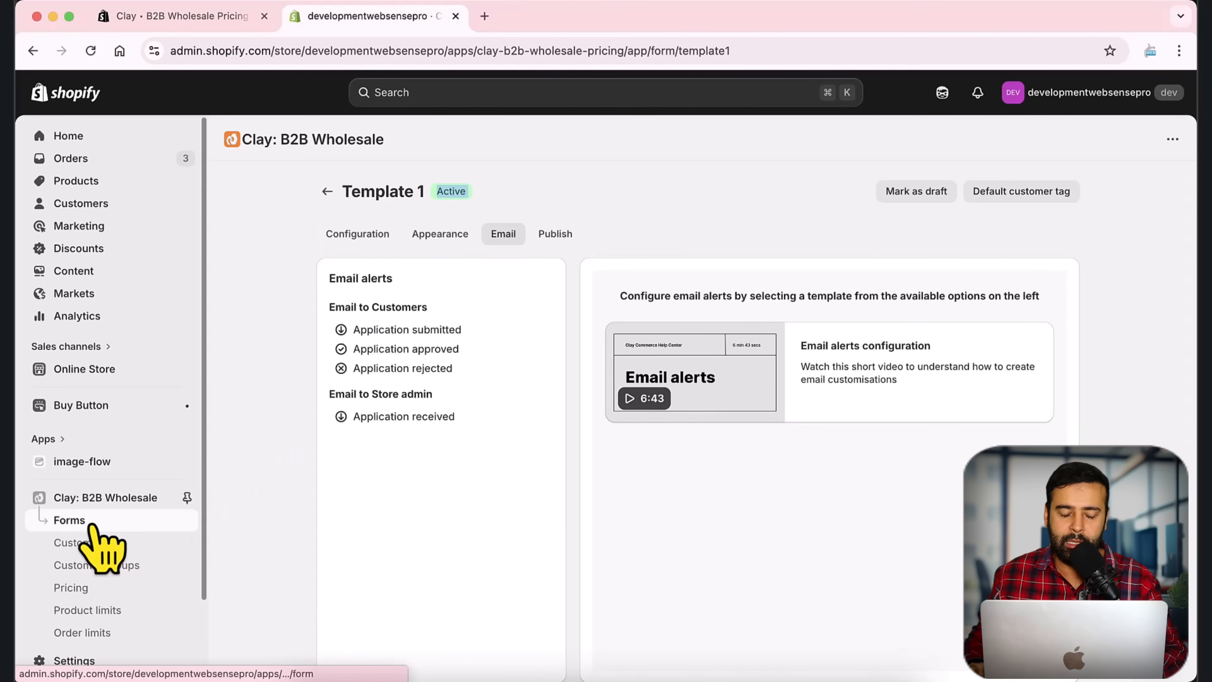
Step: Return to the Forms list, then open the live Horizon theme for editing from Themes
left_click(101, 525)
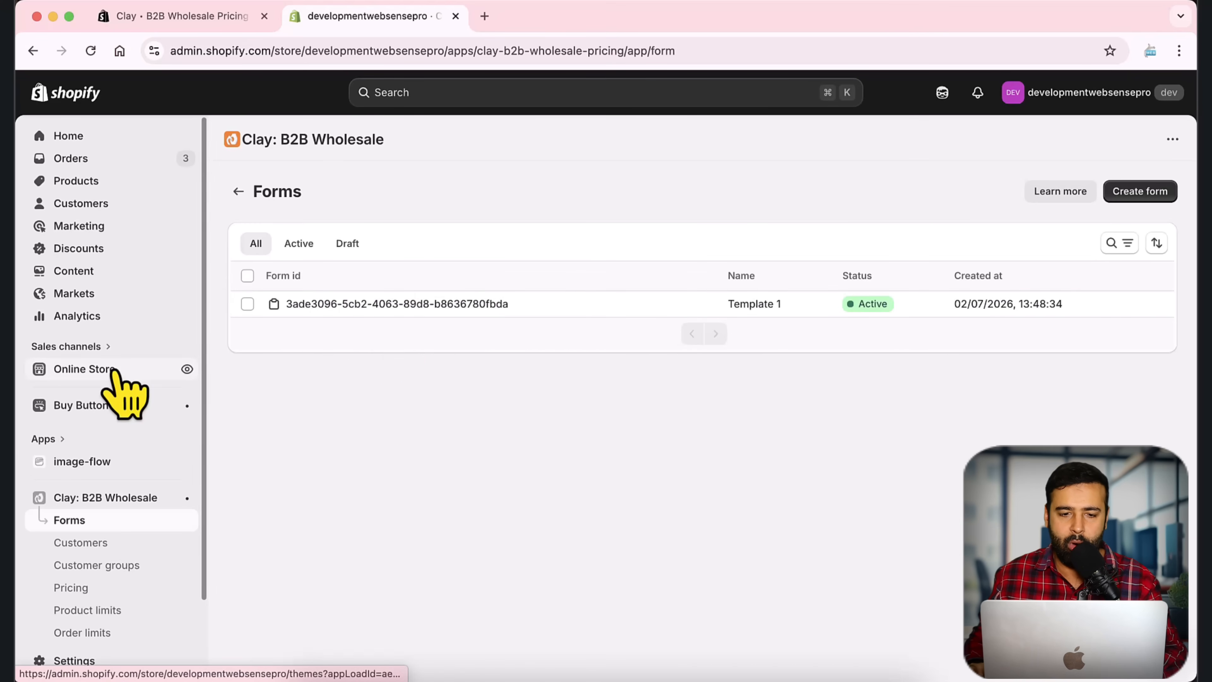
left_click(525, 17)
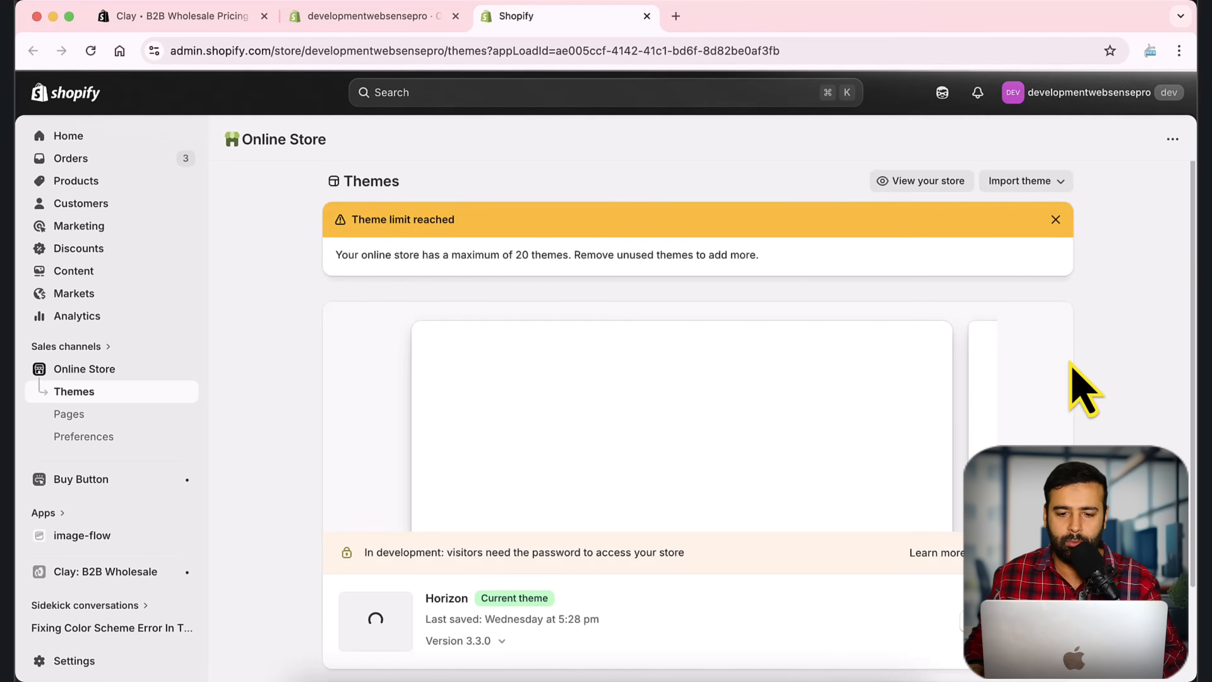
scroll(1075, 381, "down", 5)
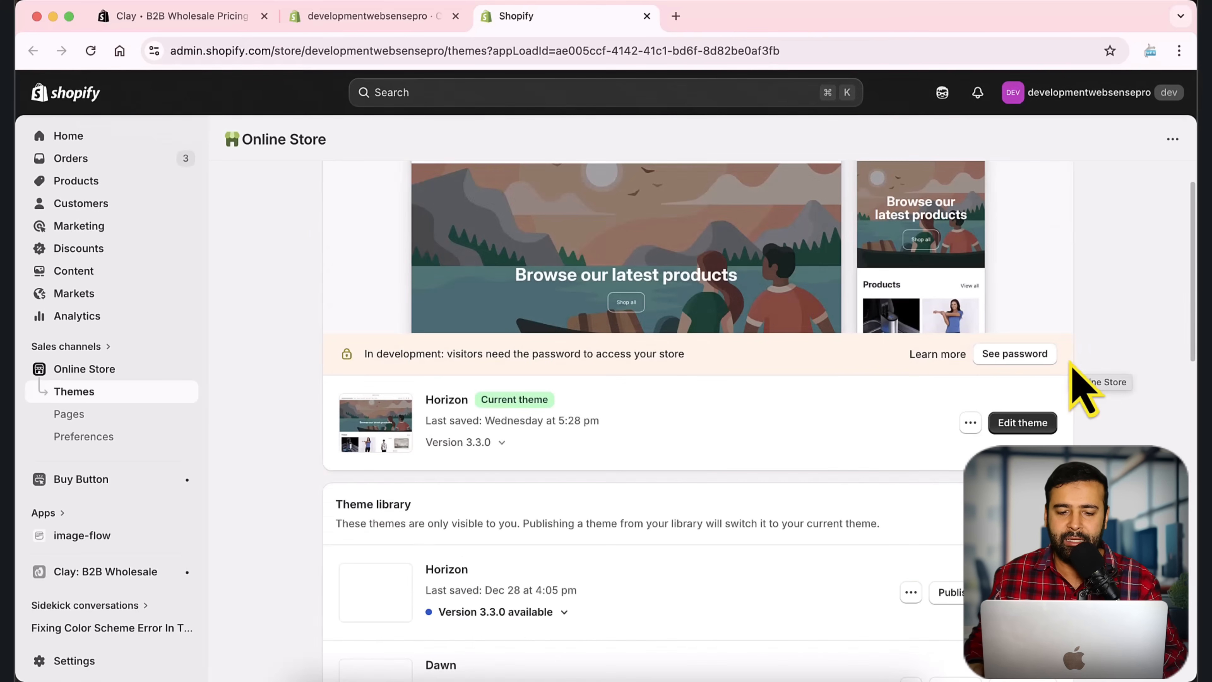
scroll(594, 370, "up", 1)
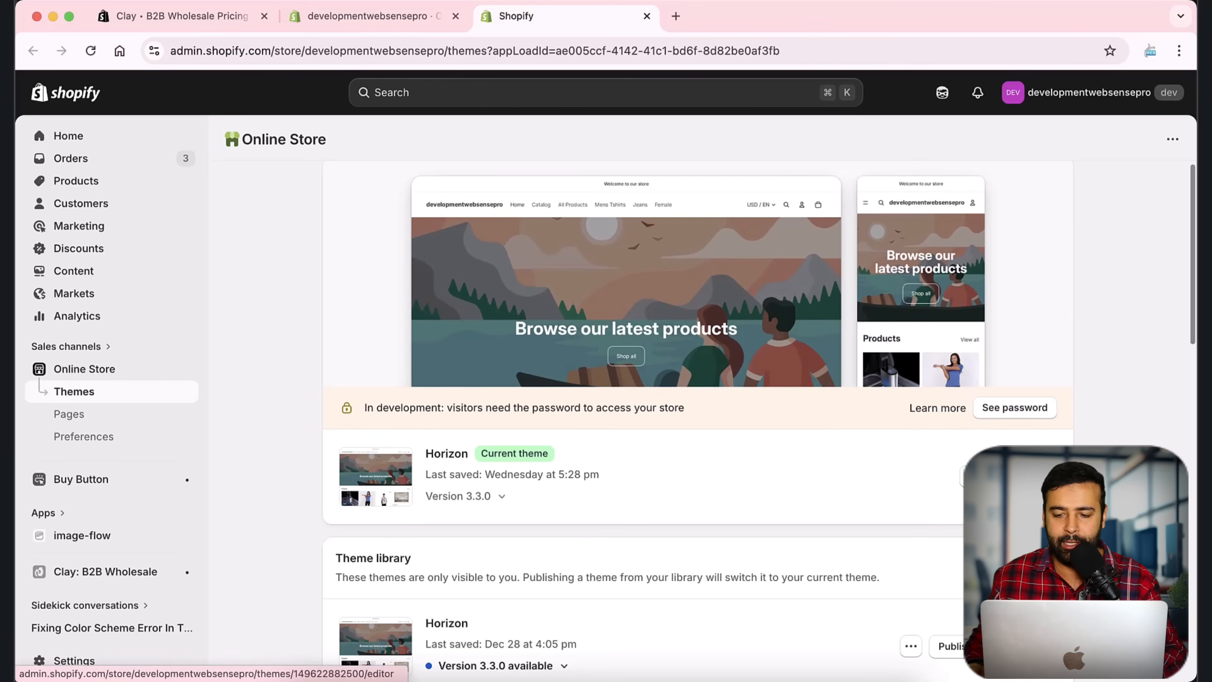
left_click(1022, 477)
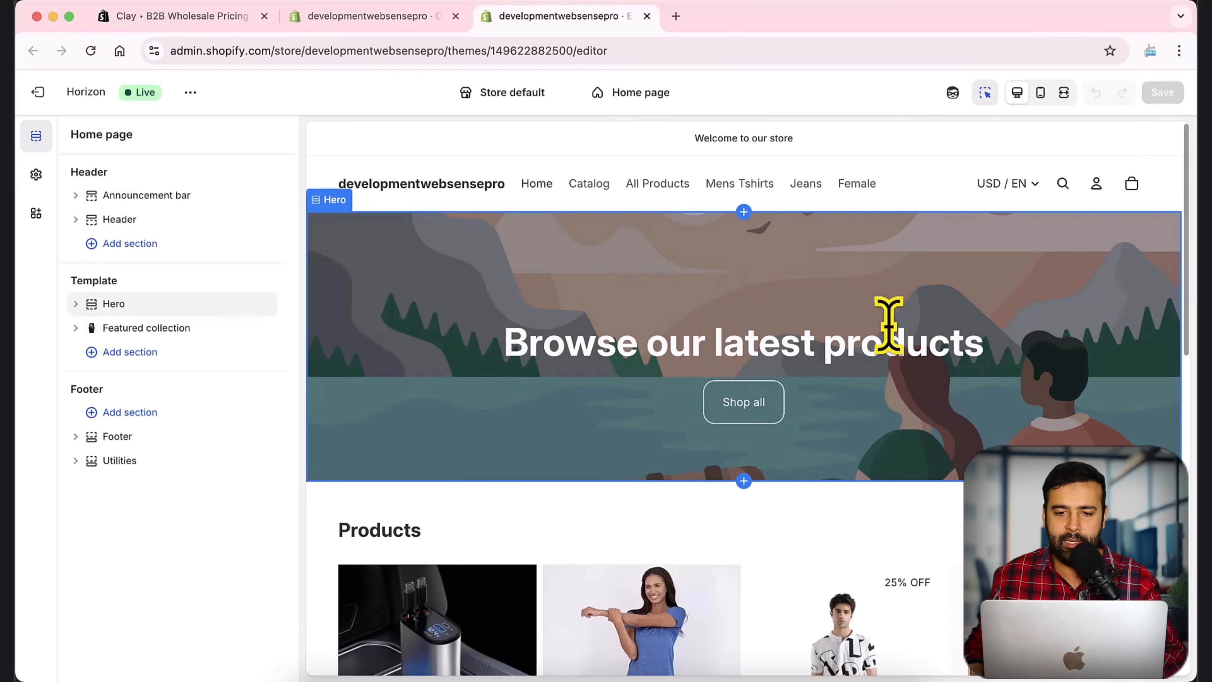
Step: Create a page template named wholesale-registration based on the Default page
left_click(648, 95)
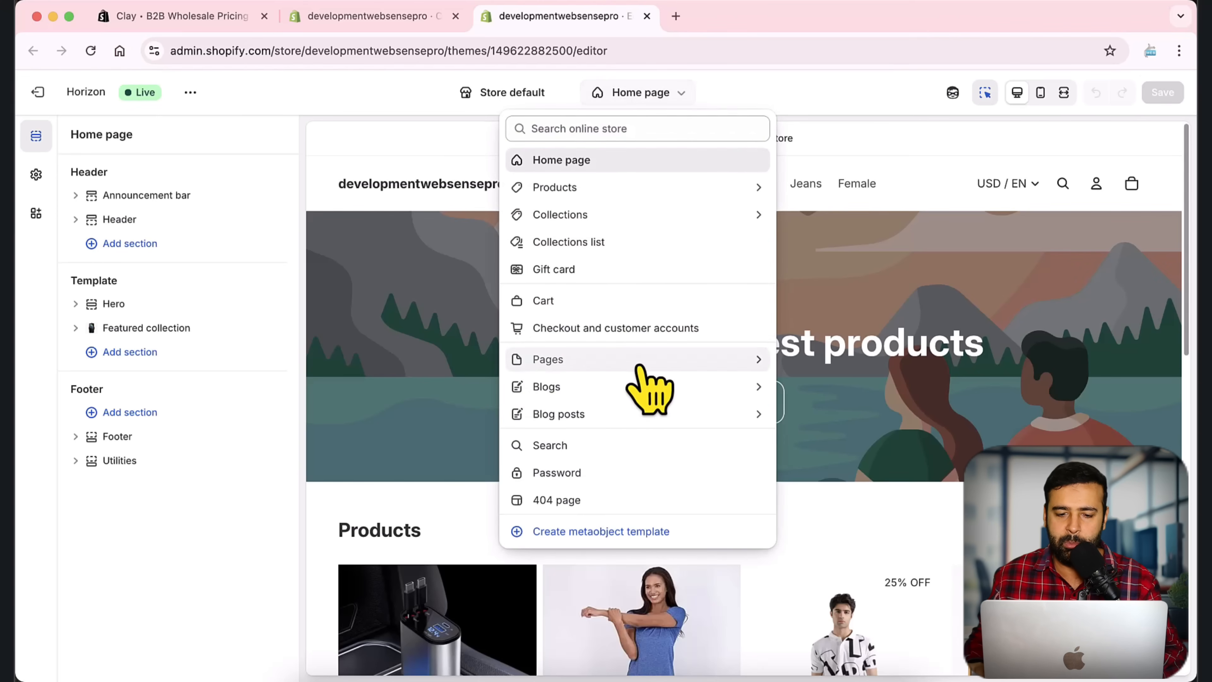
left_click(728, 360)
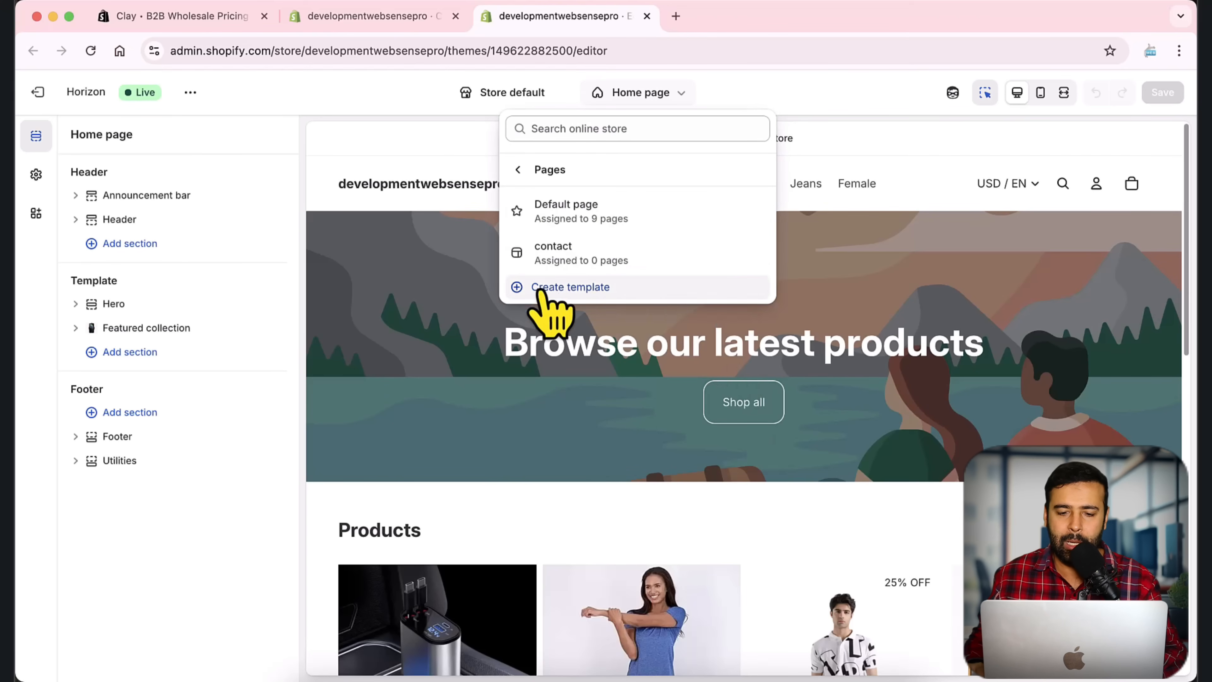
left_click(661, 290)
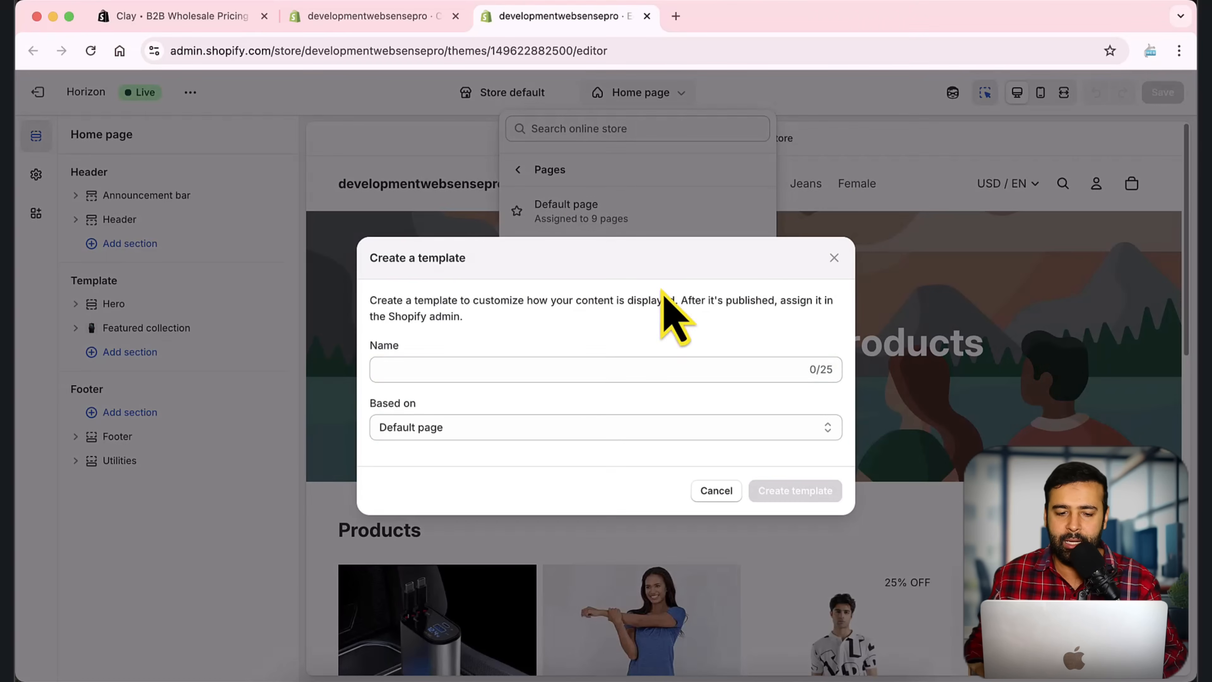
left_click(642, 369)
type("wholesale-registration")
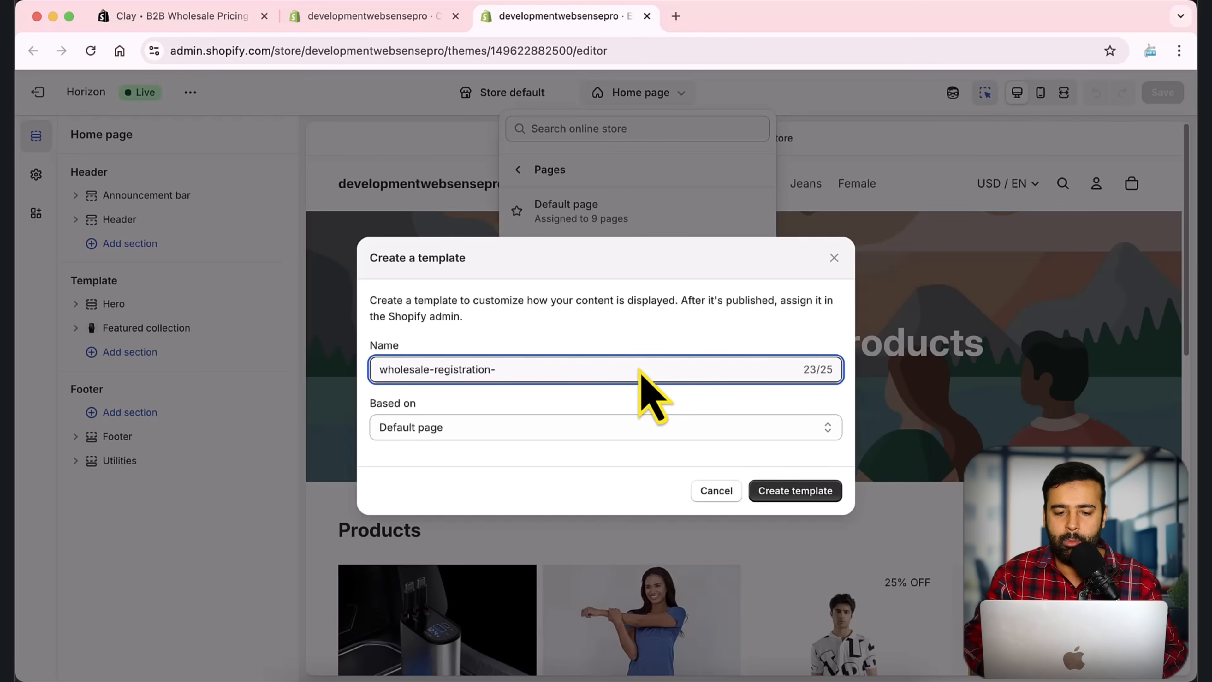
mouse_move(491, 361)
left_mouse_down()
mouse_move(470, 359)
mouse_move(515, 358)
left_mouse_up()
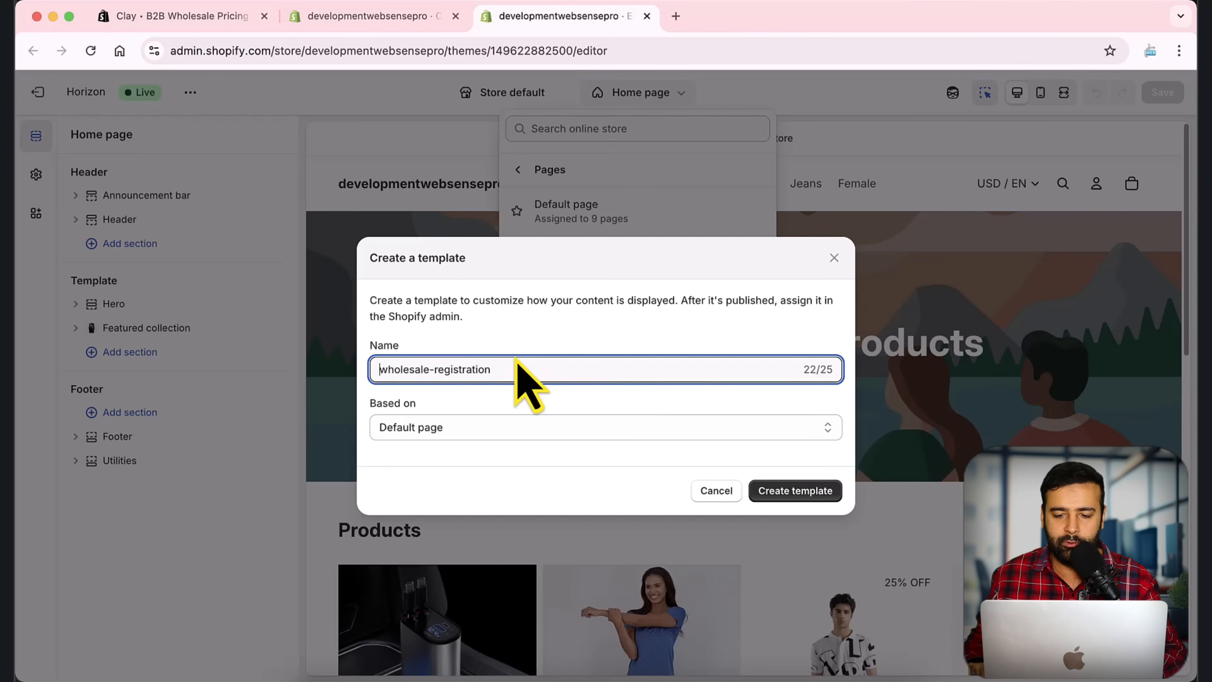
left_click(811, 491)
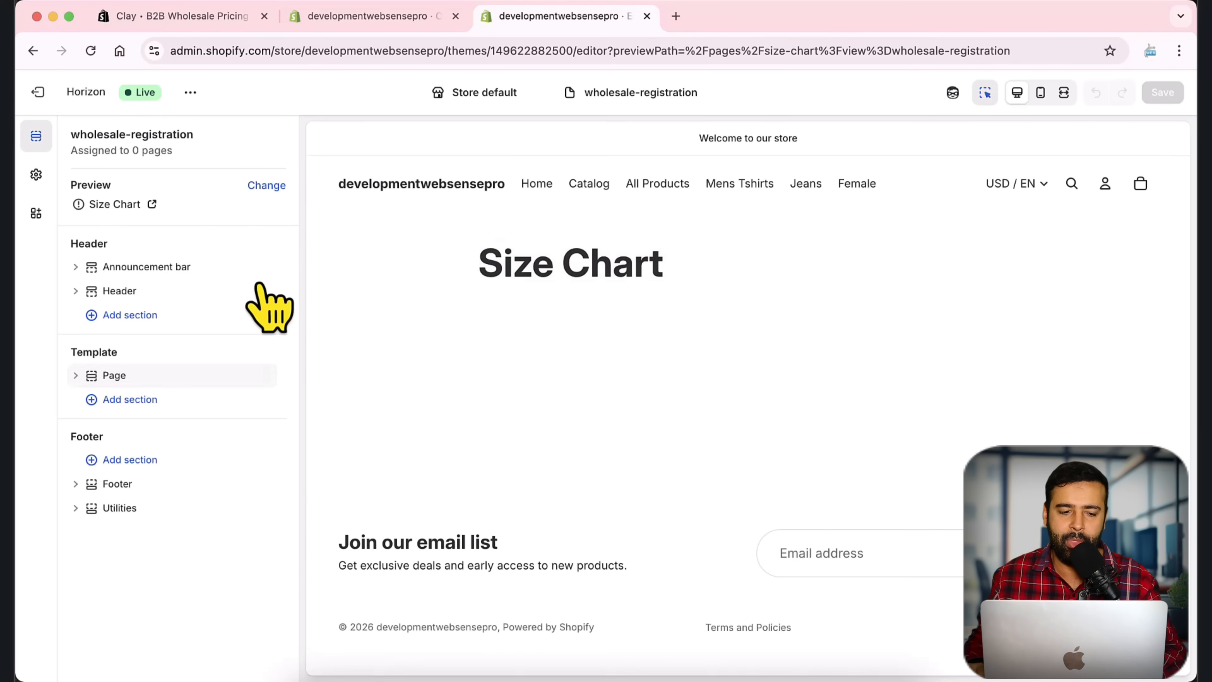
Step: Add the Clay registration form app section to the wholesale-registration template
left_click(684, 267)
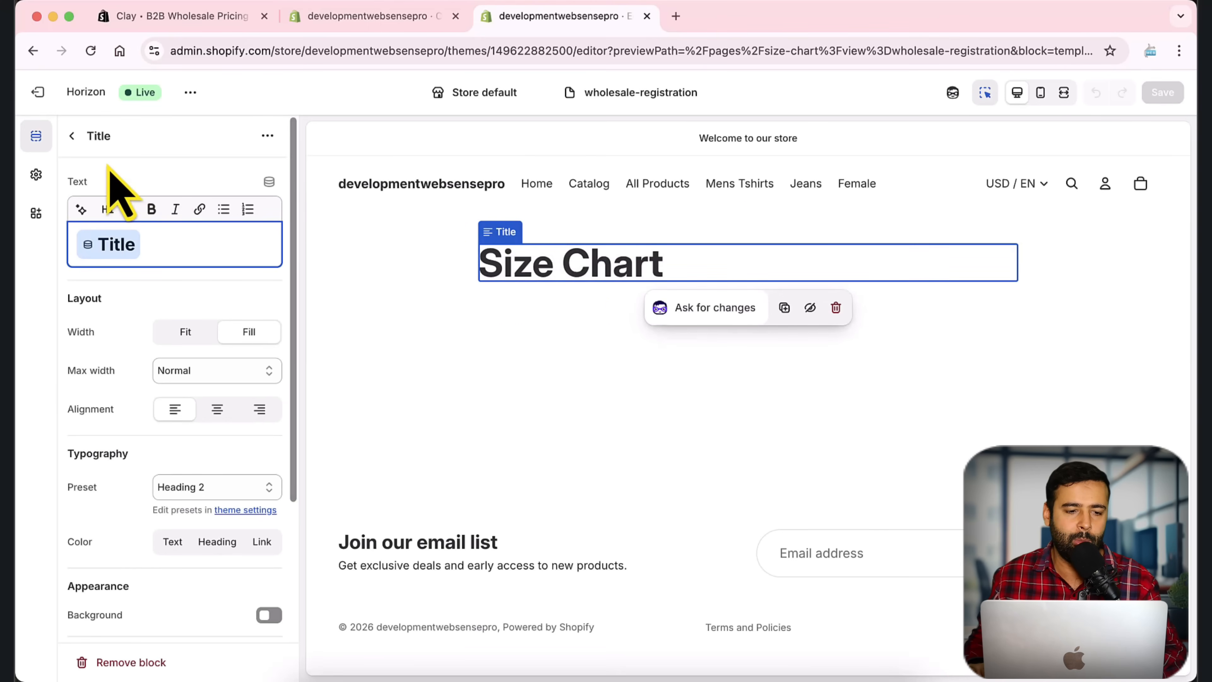
left_click(72, 137)
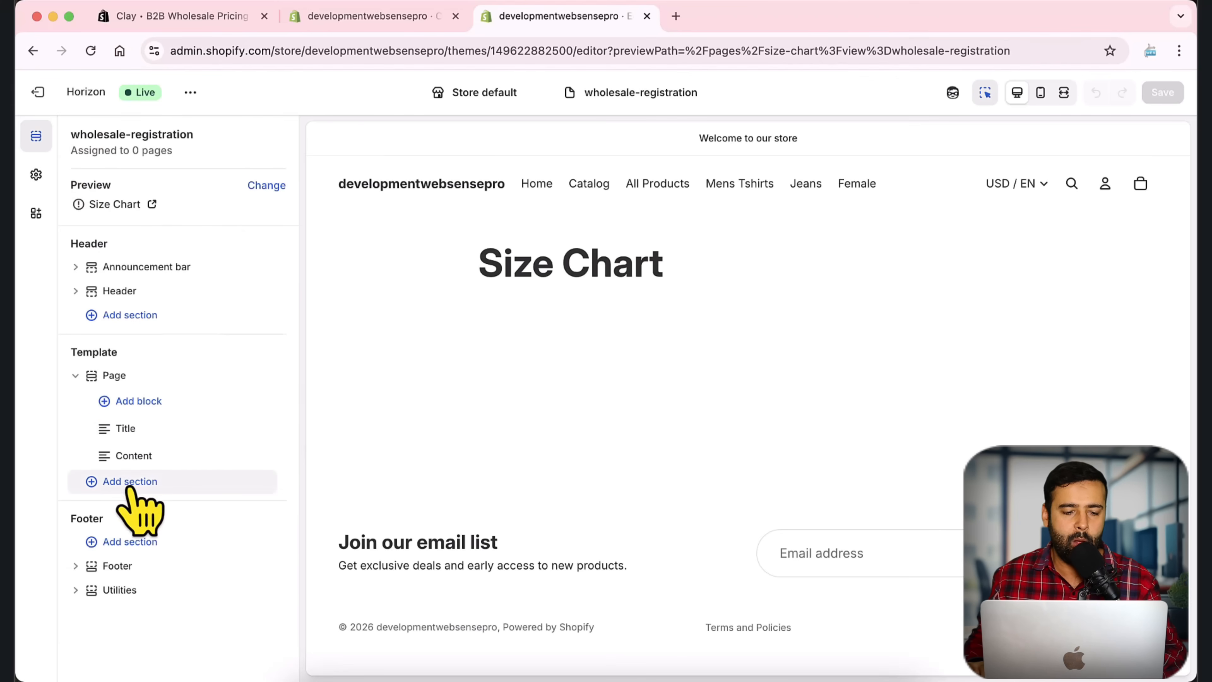
left_click(138, 482)
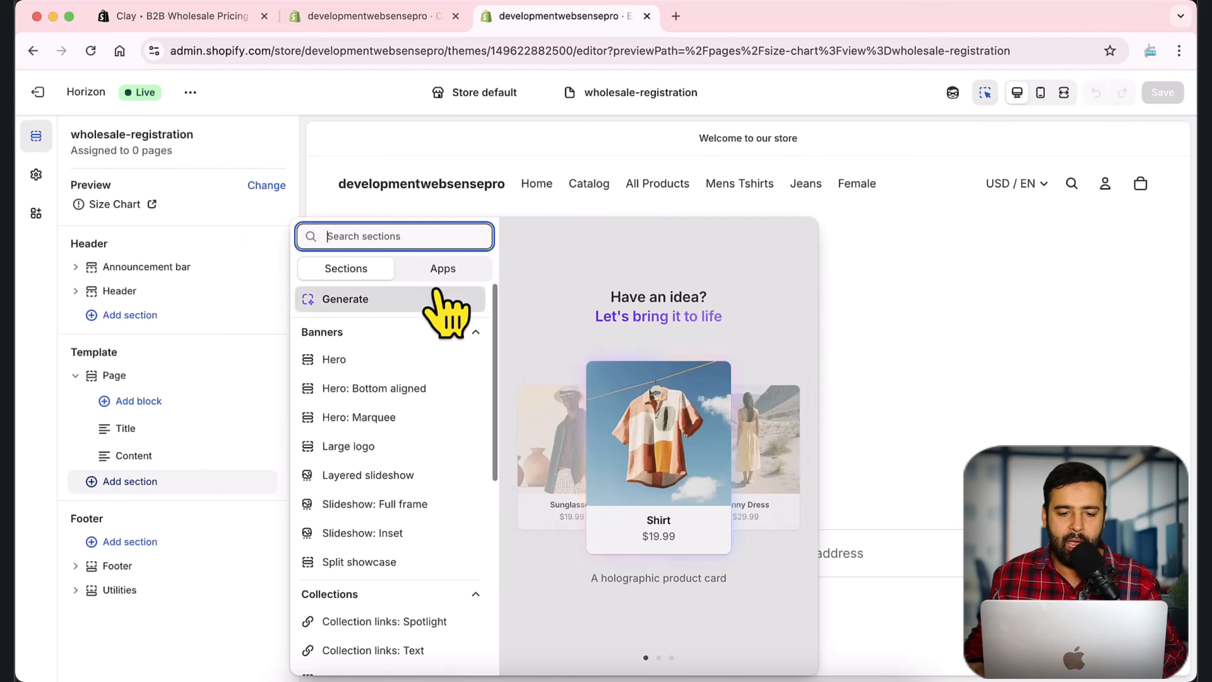
left_click(443, 269)
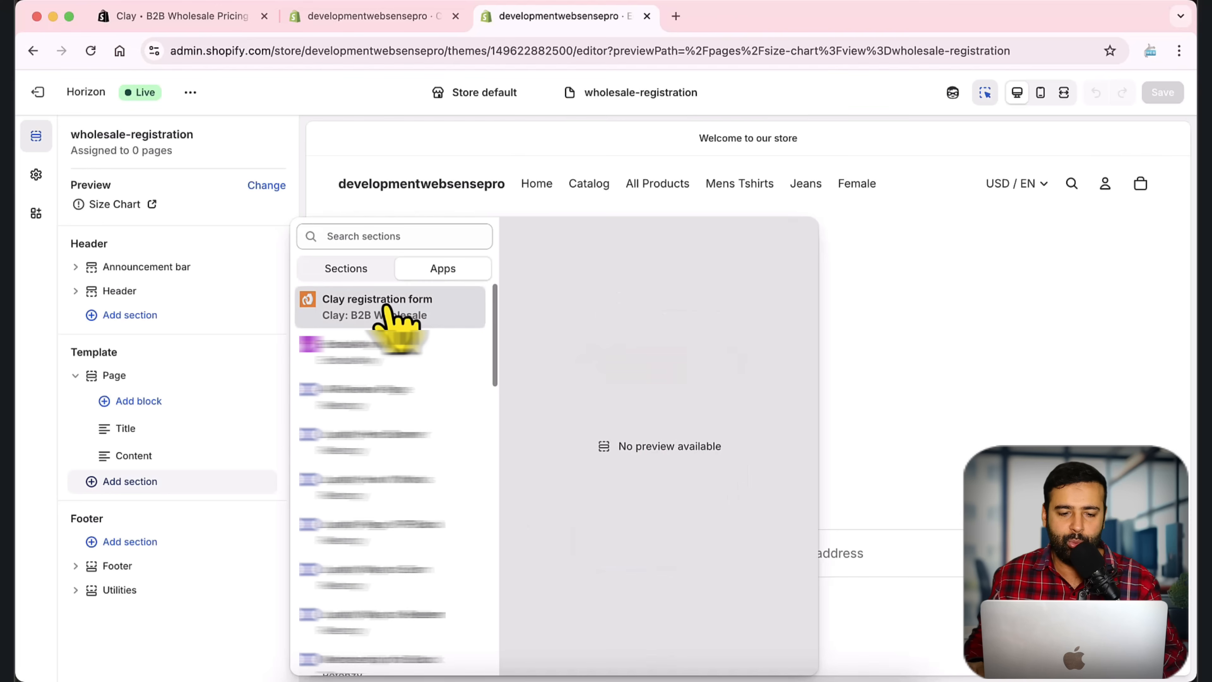
left_click(465, 334)
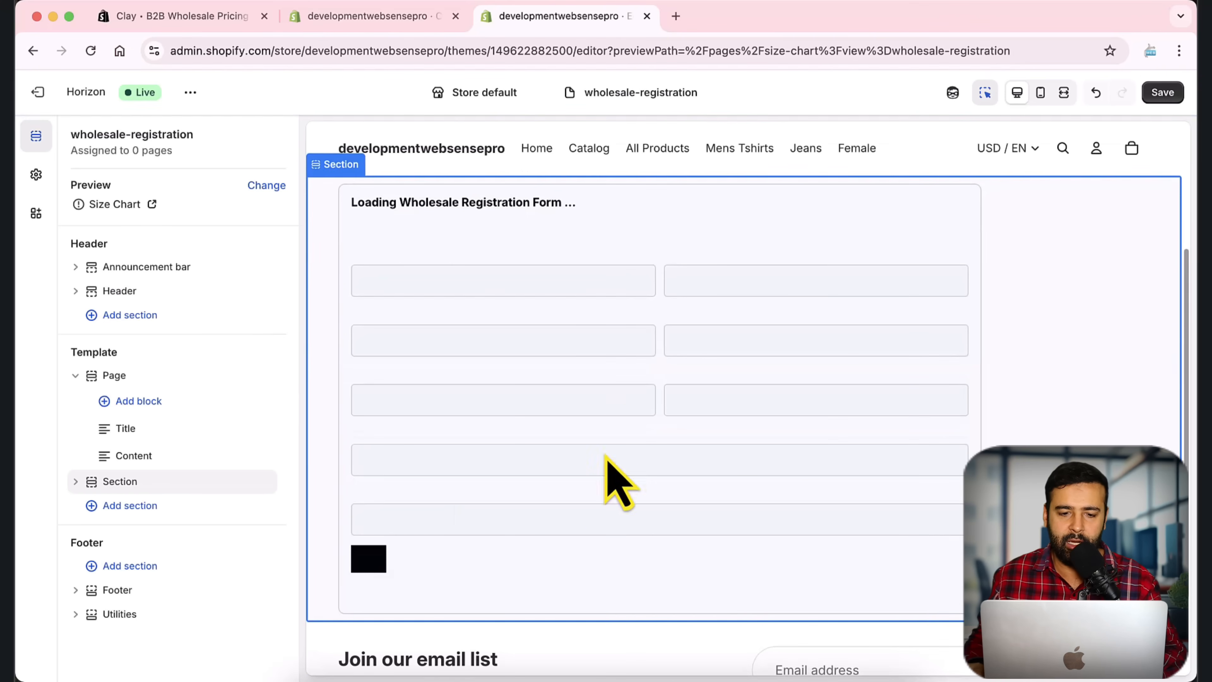
left_click(75, 483)
scroll(238, 351, "down", 1)
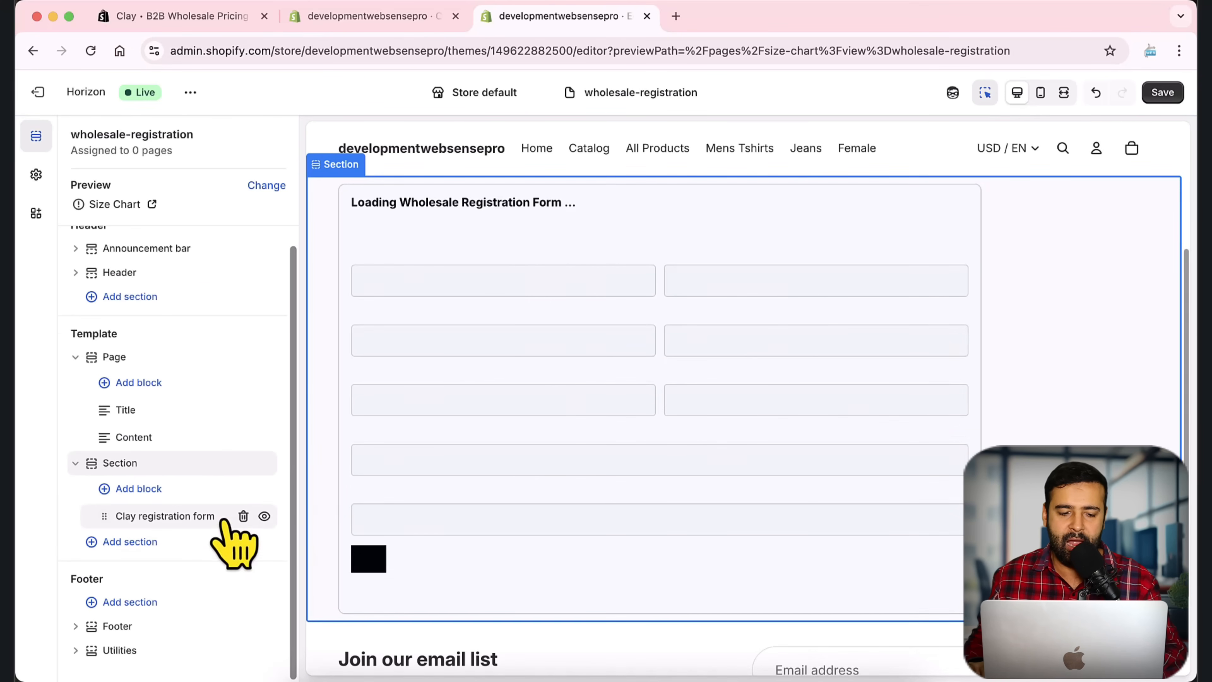
Step: Mark the Clay registration form block in an annotated screenshot, then open its settings
key("super+shift+4")
mouse_move(35, 110)
left_mouse_down()
mouse_move(352, 278)
mouse_move(604, 590)
left_mouse_up()
left_click(611, 482)
left_click_drag(366, 386, 201, 504)
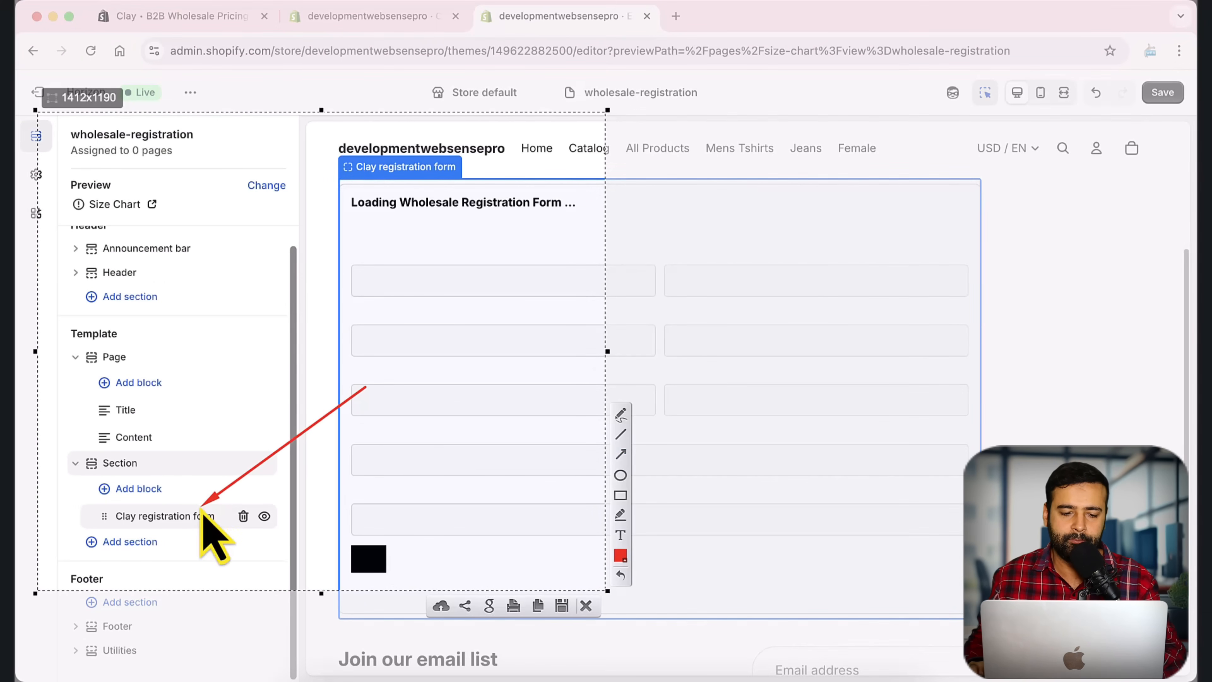
key("Escape")
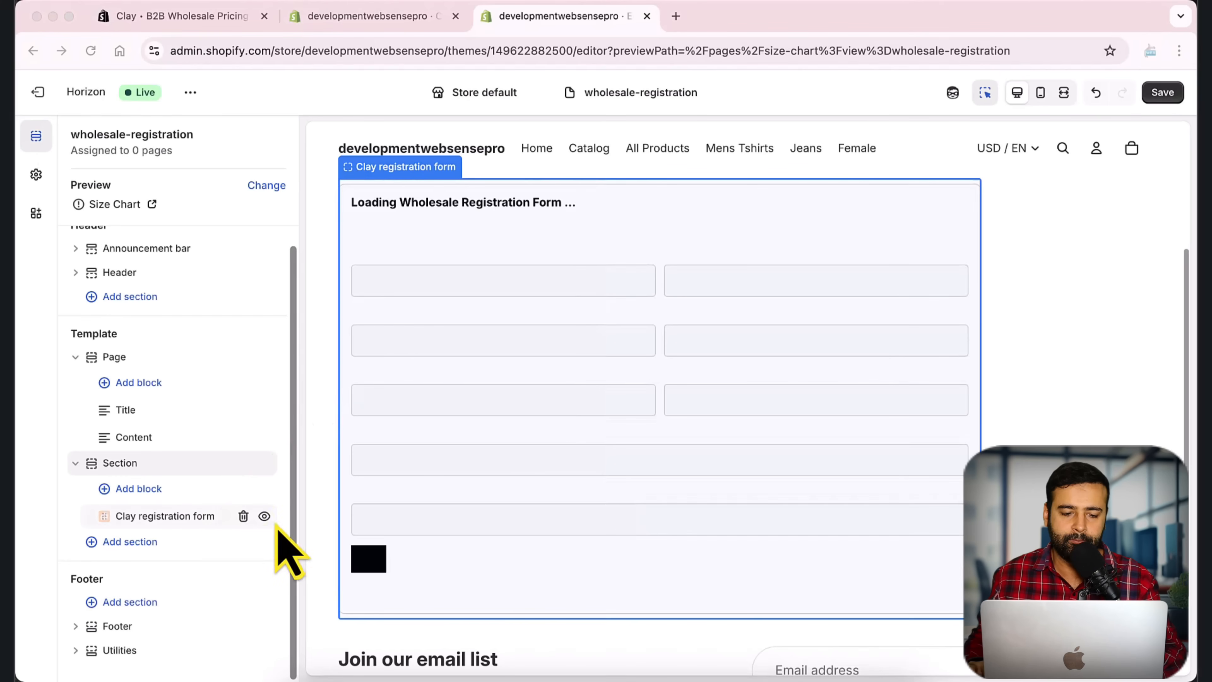
left_click(189, 517)
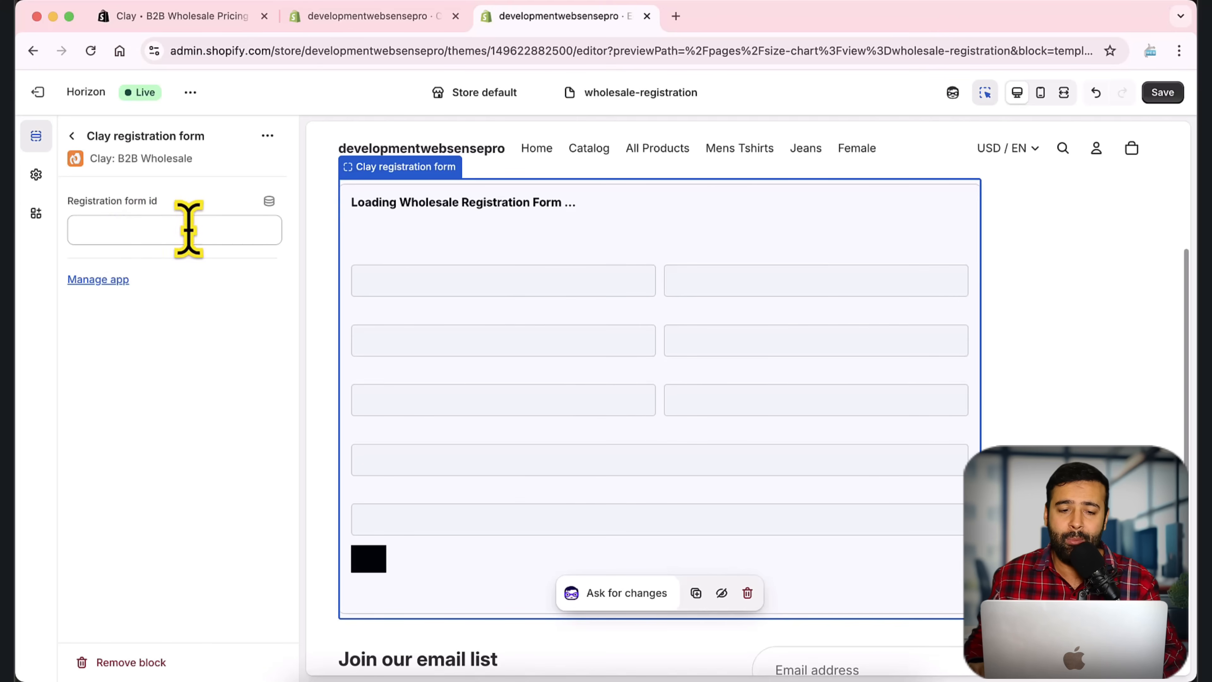
left_click(381, 20)
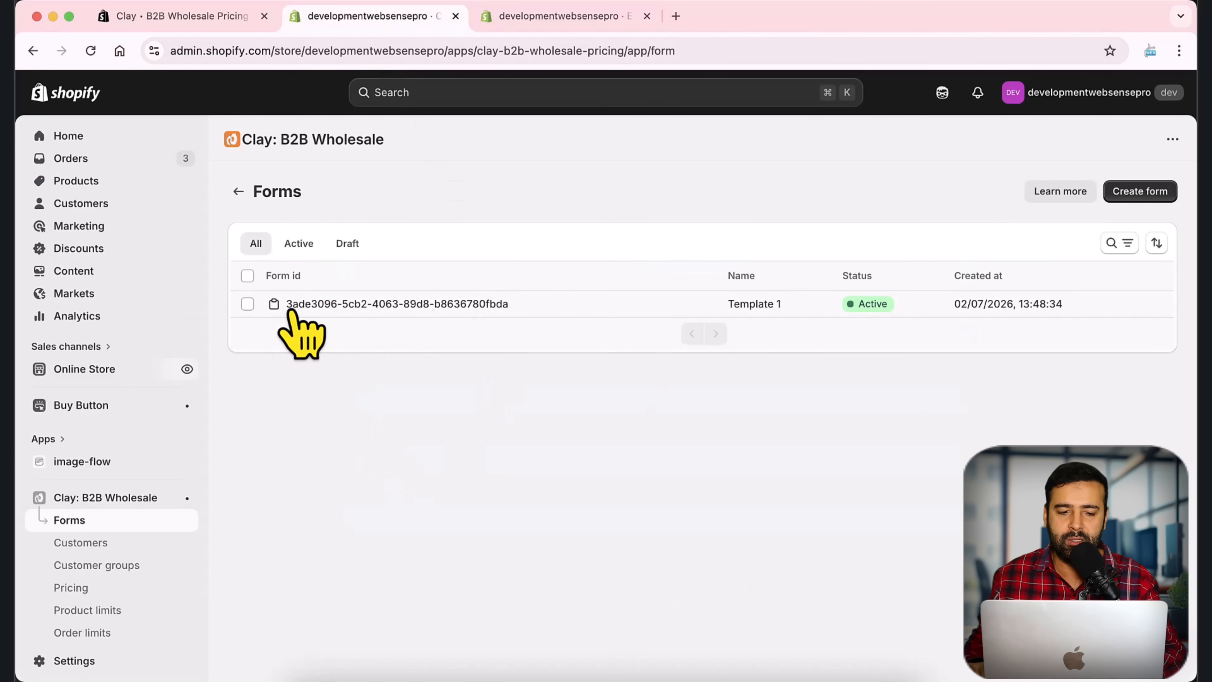
Step: Copy Template 1's form id and select the theme editor's Registration form id field
left_click(279, 307)
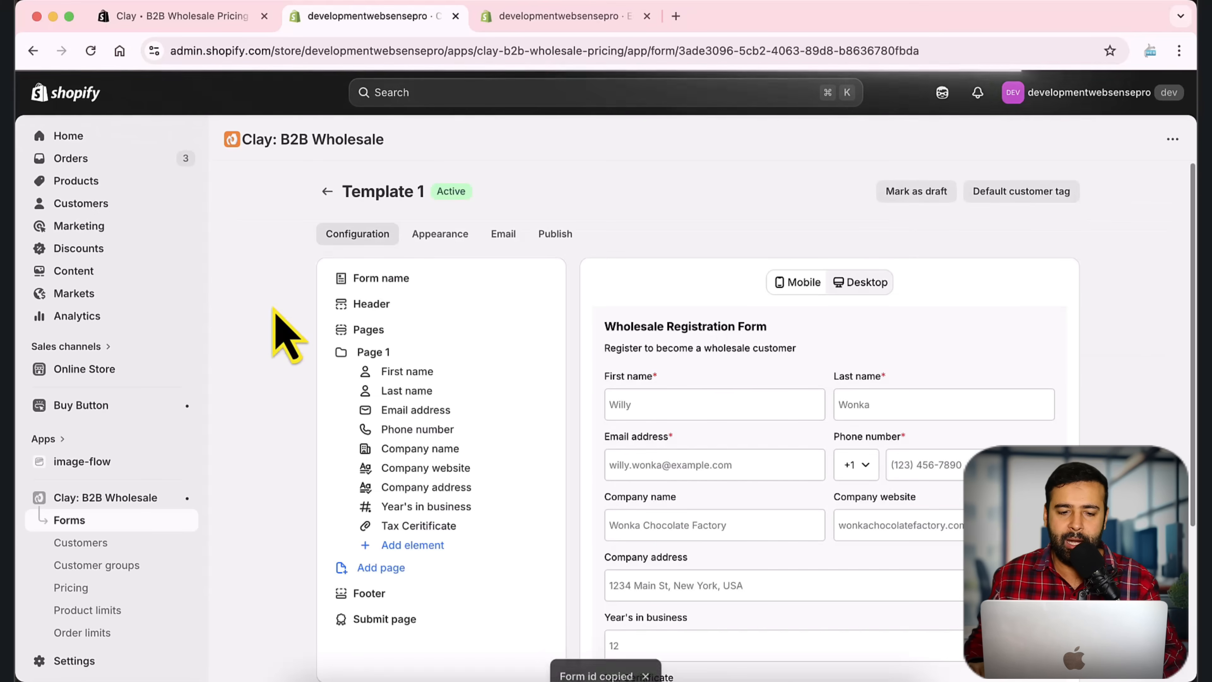
left_click_drag(557, 648, 629, 648)
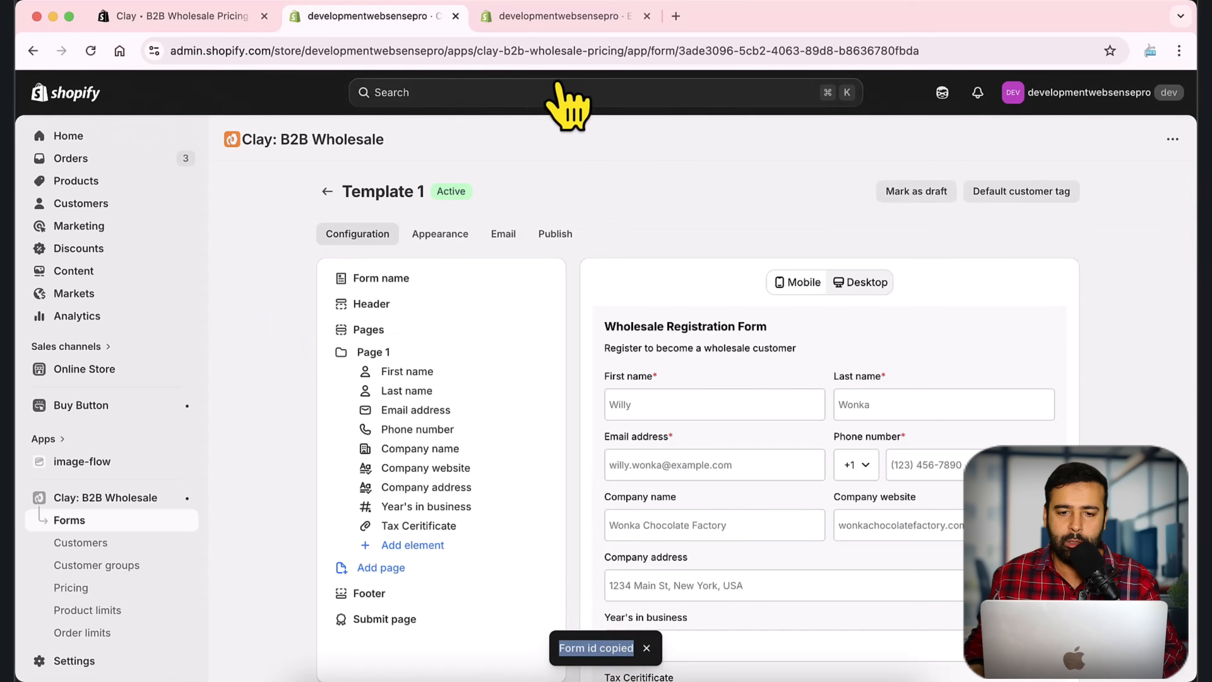
left_click(553, 16)
left_click(163, 231)
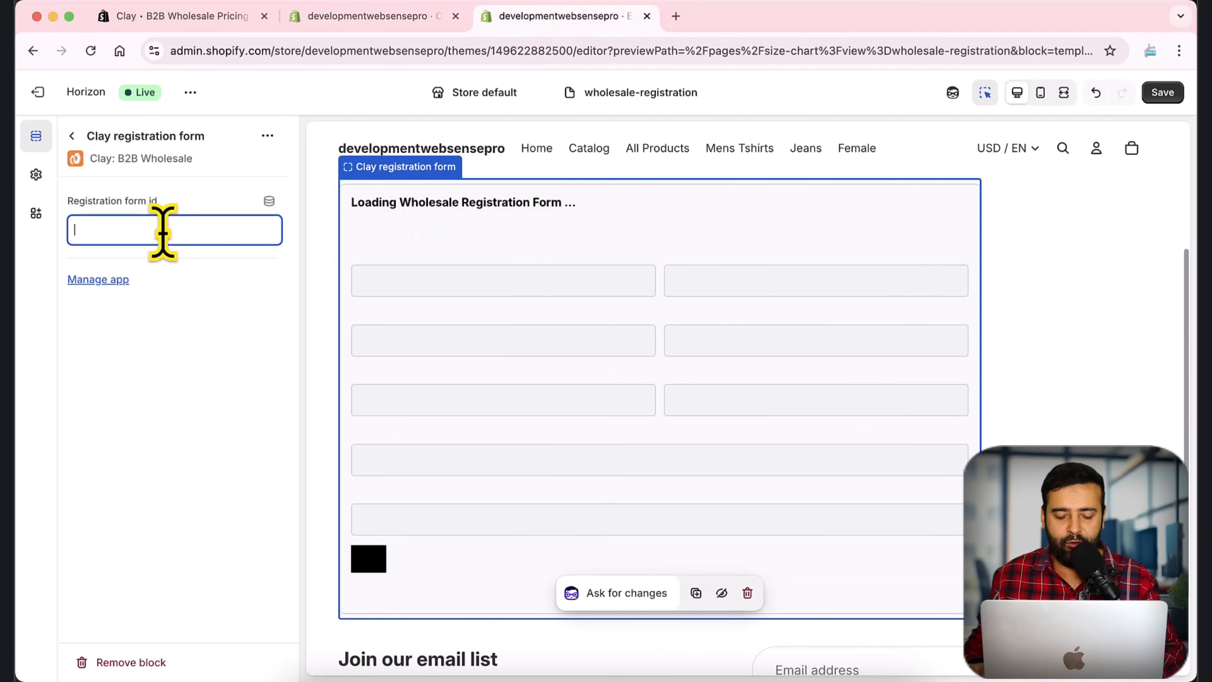
Step: Paste the form id into the block, save the theme, and return to Clay's Template 1
key("super+v")
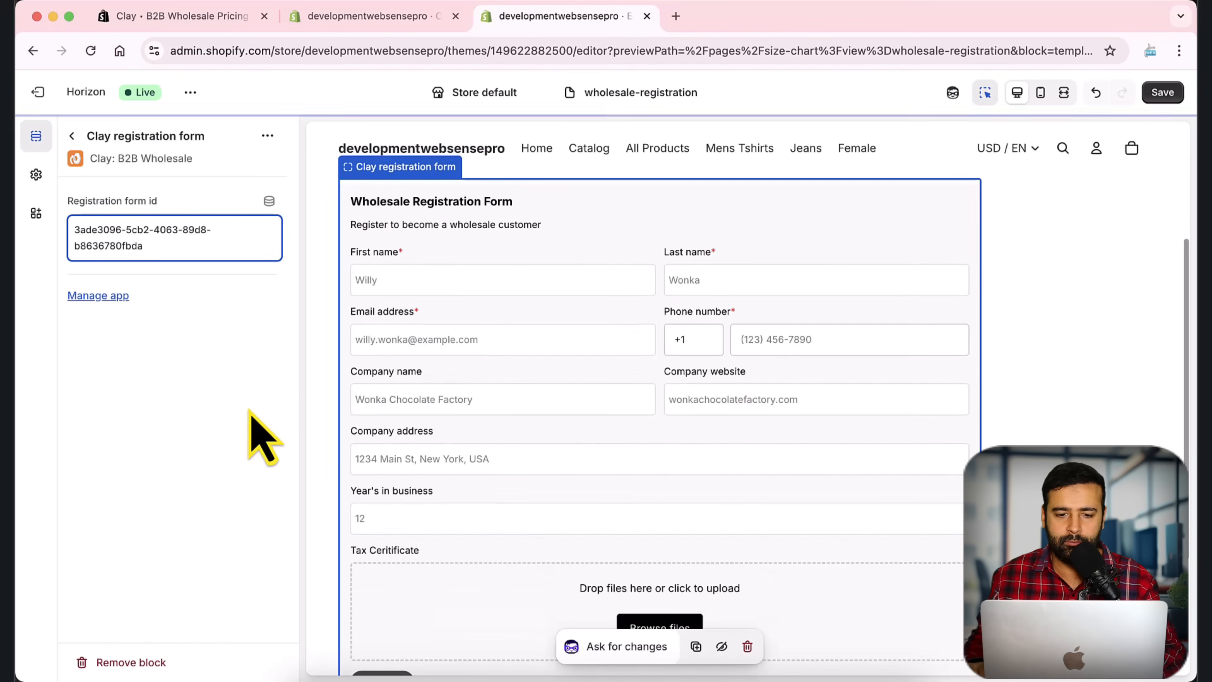
scroll(858, 401, "down", 3)
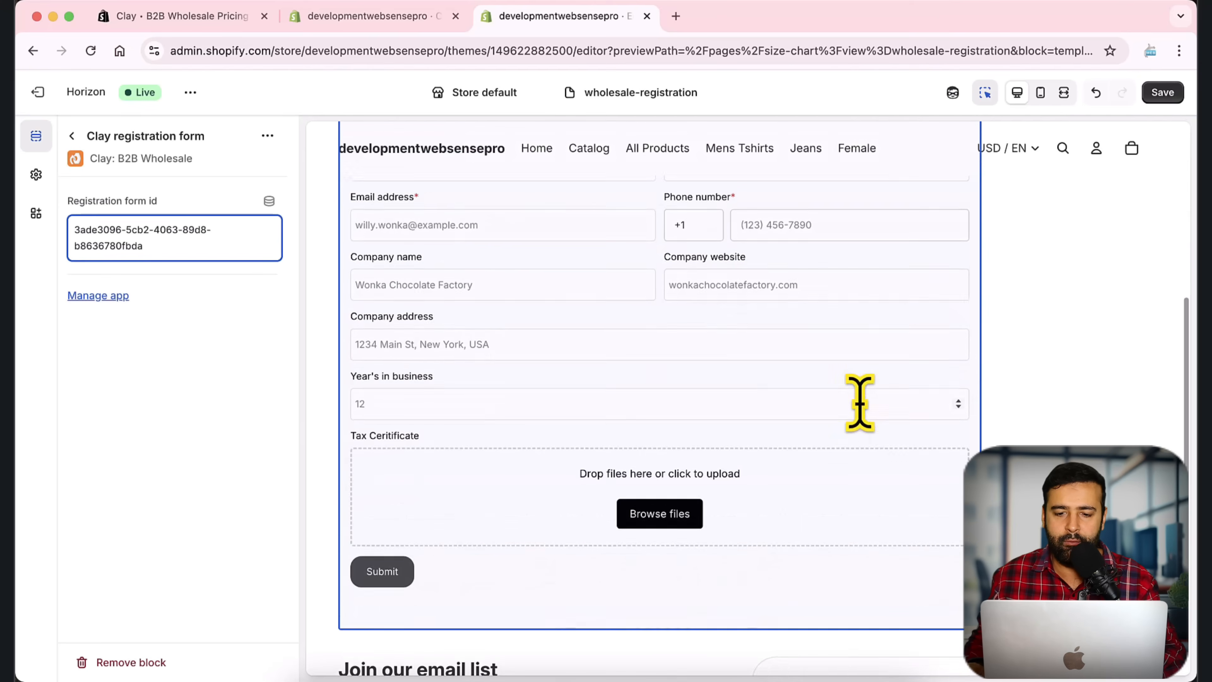
scroll(865, 446, "up", 5)
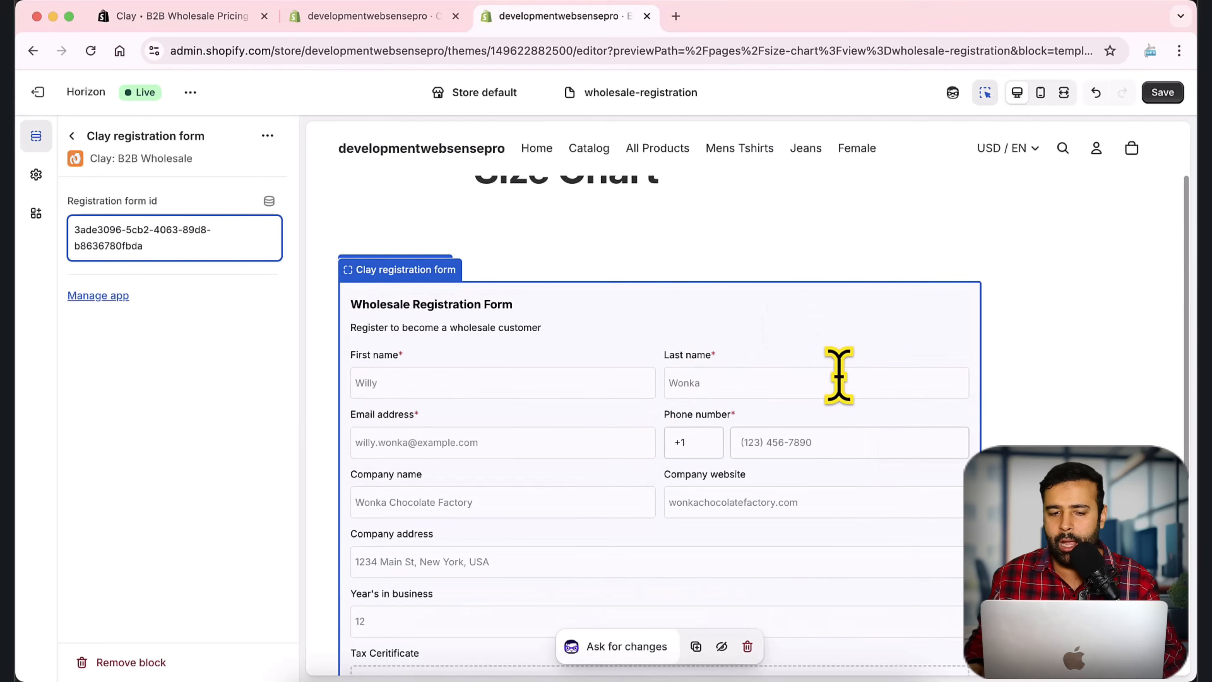
scroll(846, 394, "down", 3)
scroll(857, 418, "up", 5)
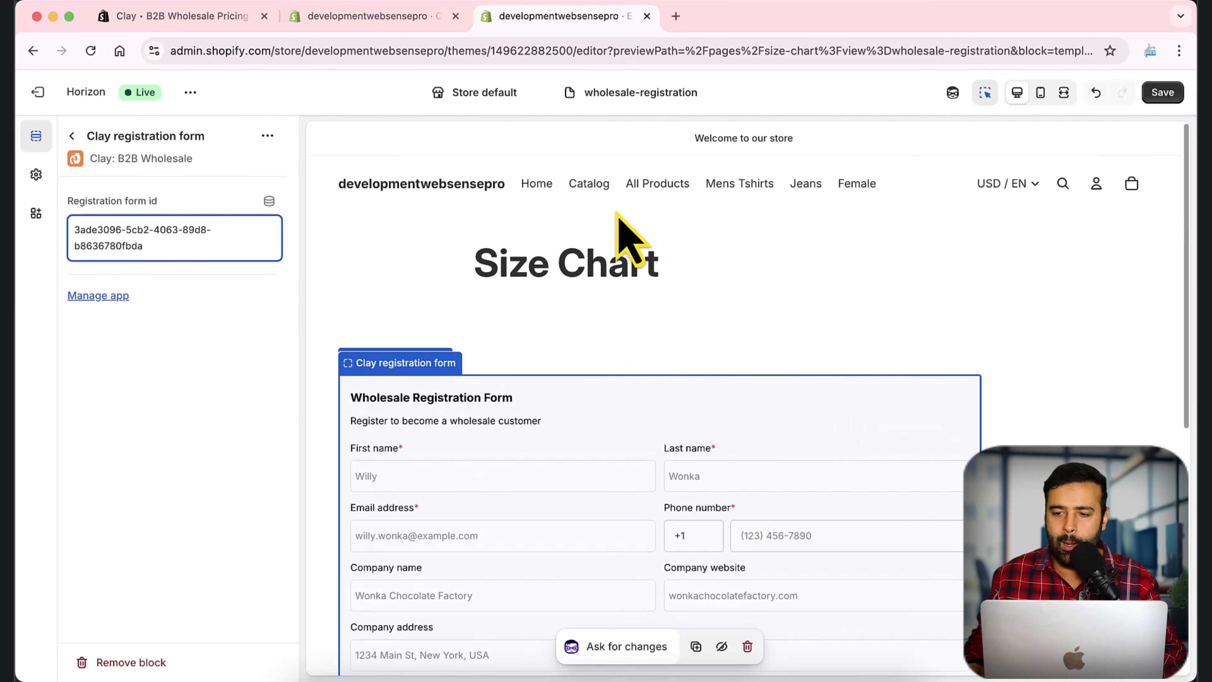
left_click(1163, 92)
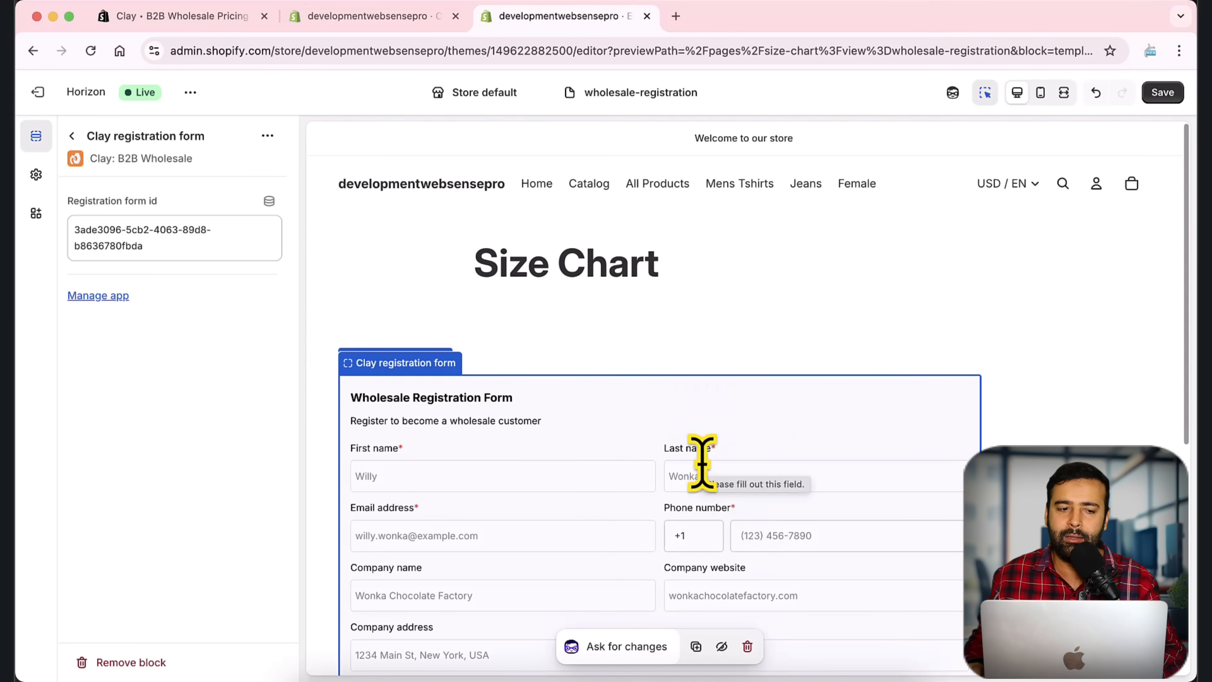
left_click(389, 17)
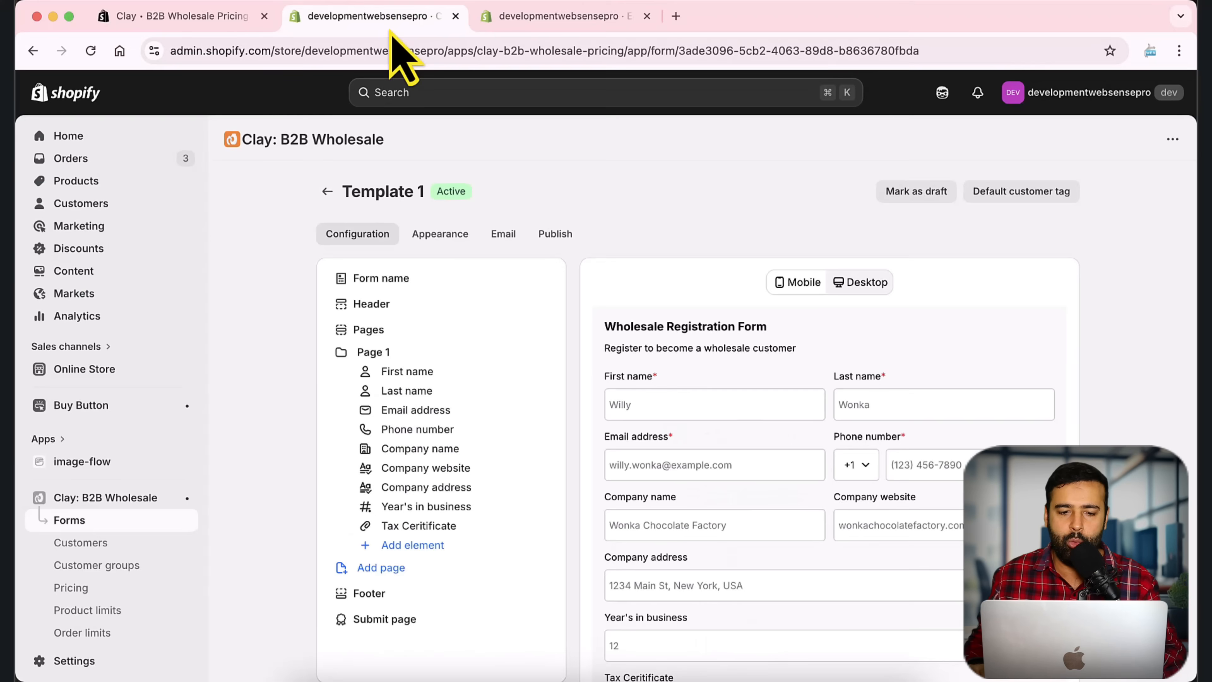
Step: Create and save a new store page titled 'Wholesale Registration Form'
left_click(126, 371)
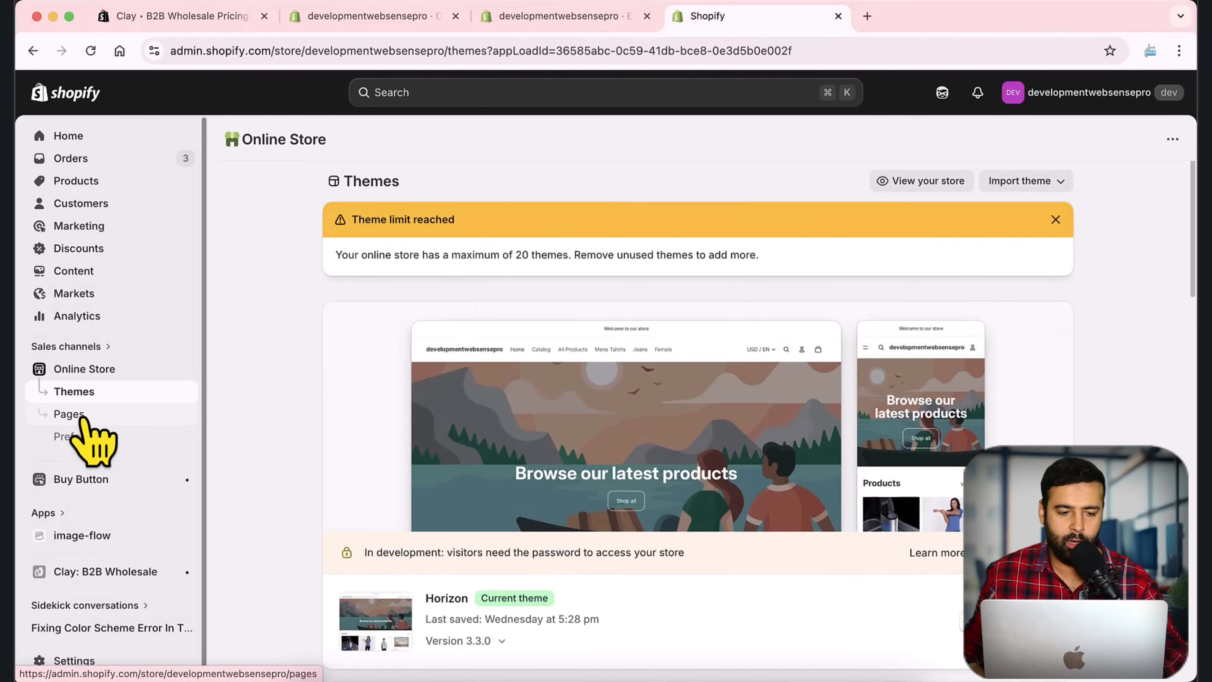
left_click(98, 420)
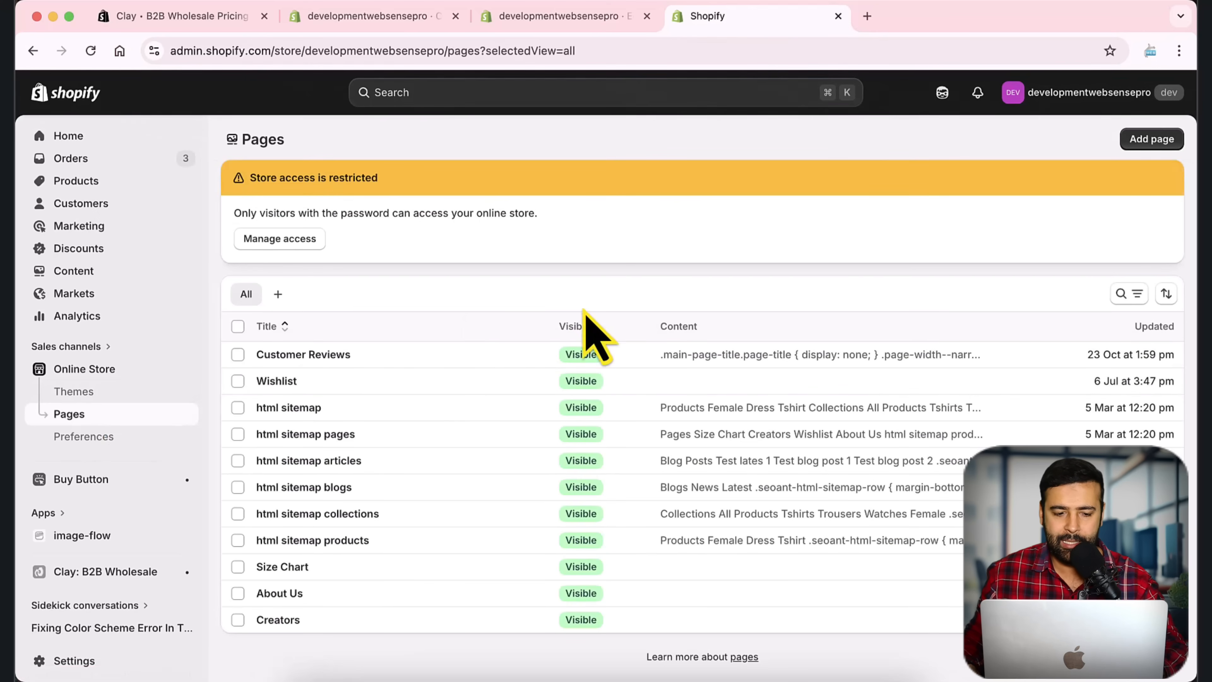
left_click(1149, 141)
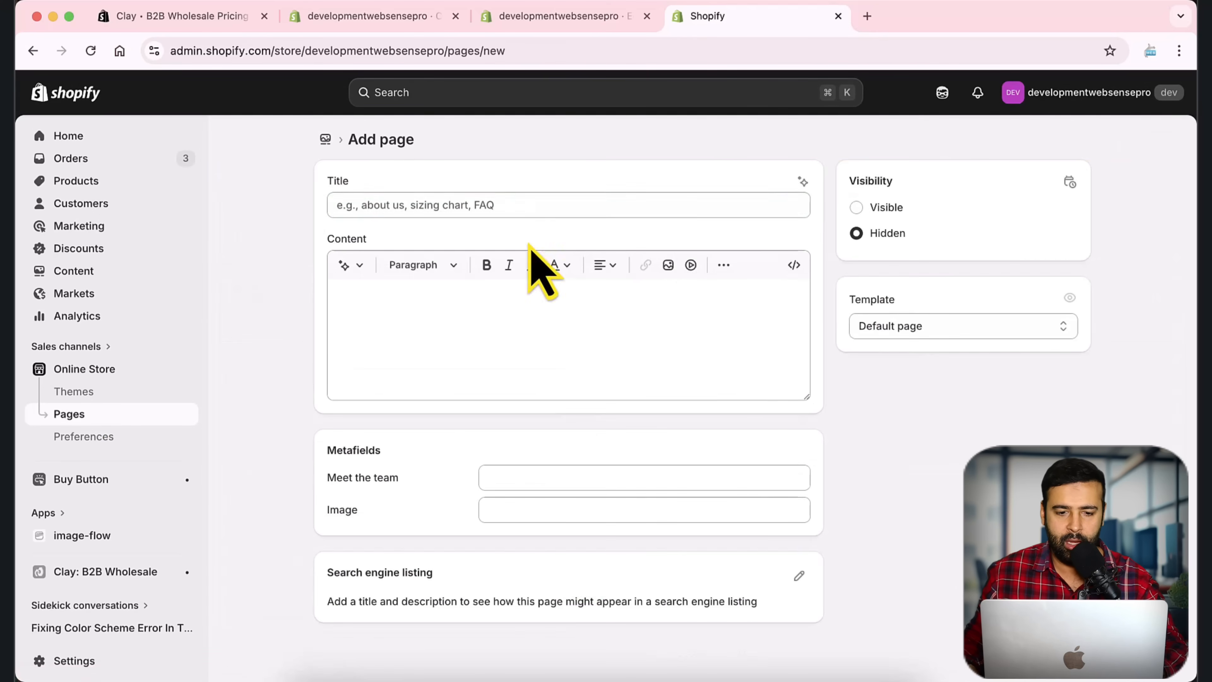
left_click(538, 205)
type("Wholesale Regist")
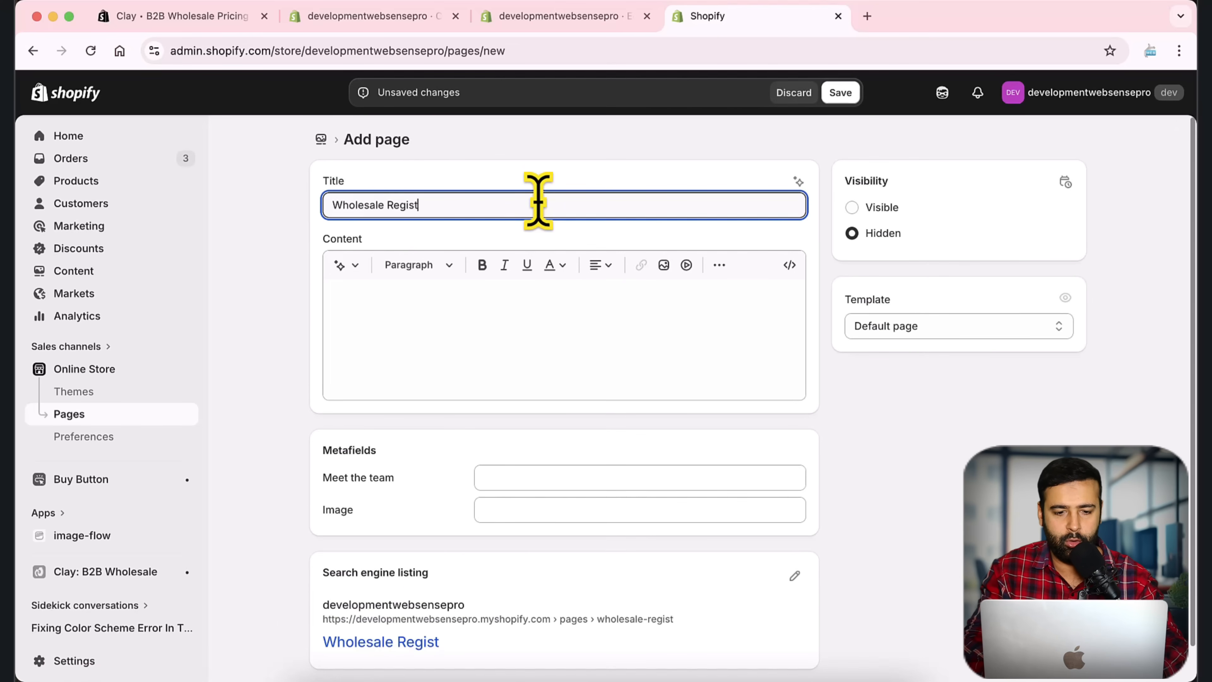
type("ration Form")
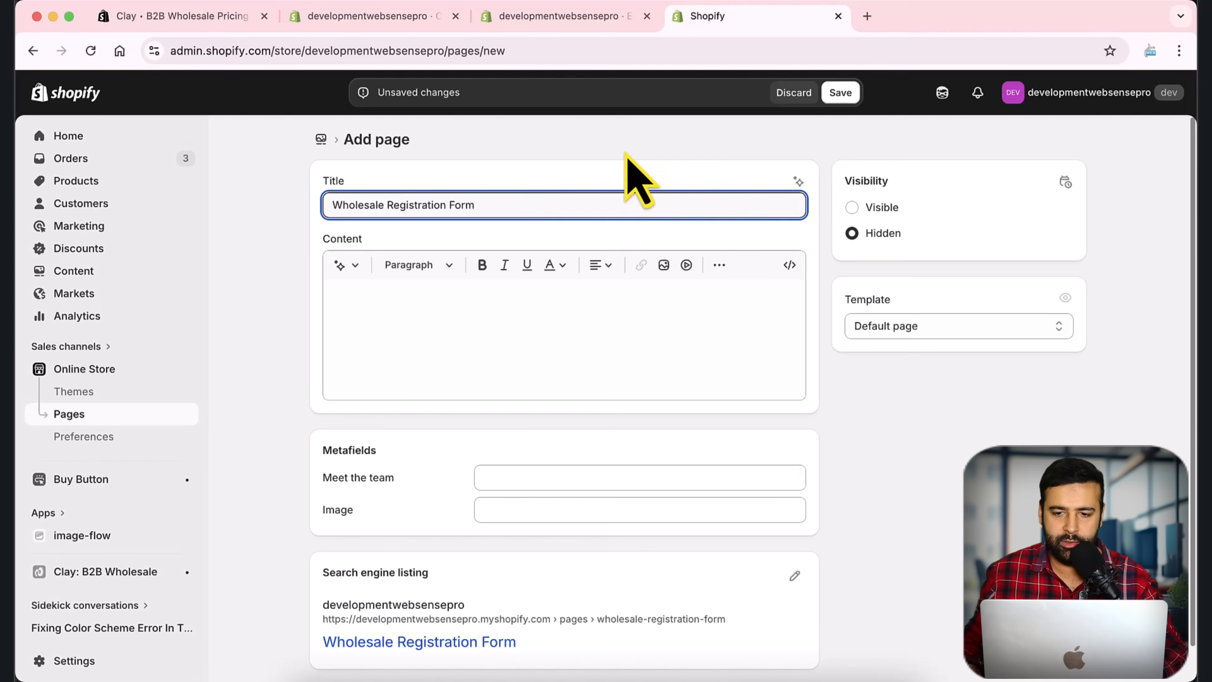
left_click(840, 93)
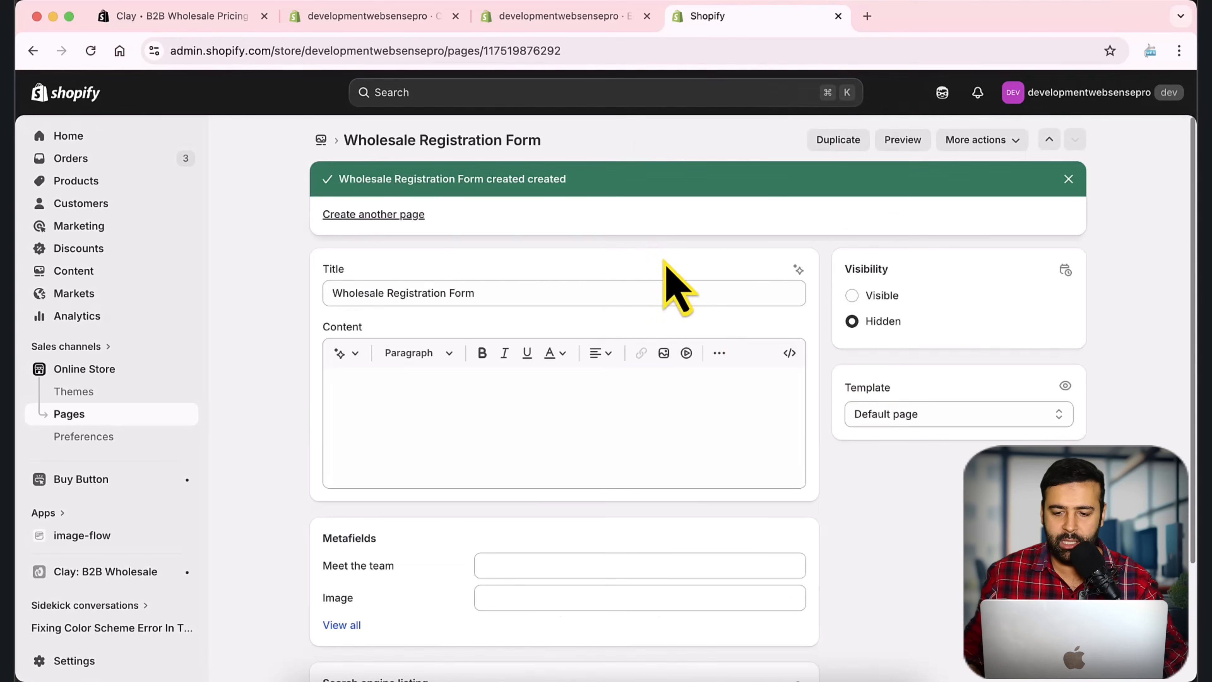
Step: Assign the wholesale-registration template to the page and save both the page and theme editor
left_click(1035, 414)
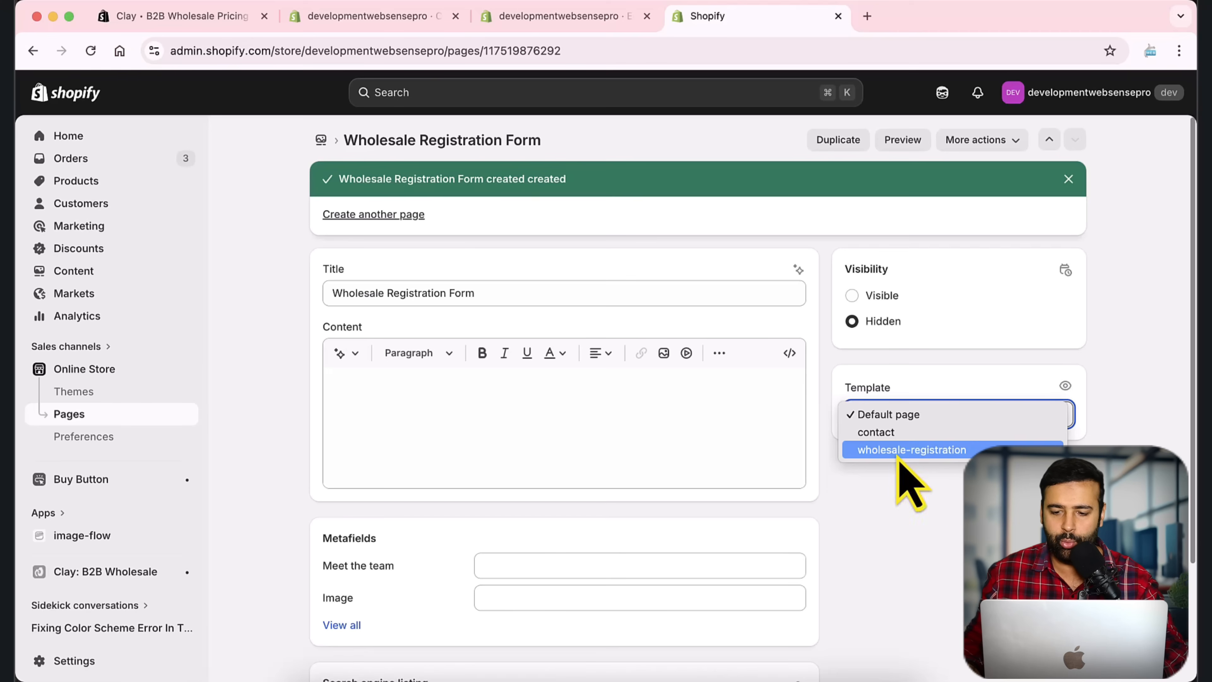
left_click(969, 450)
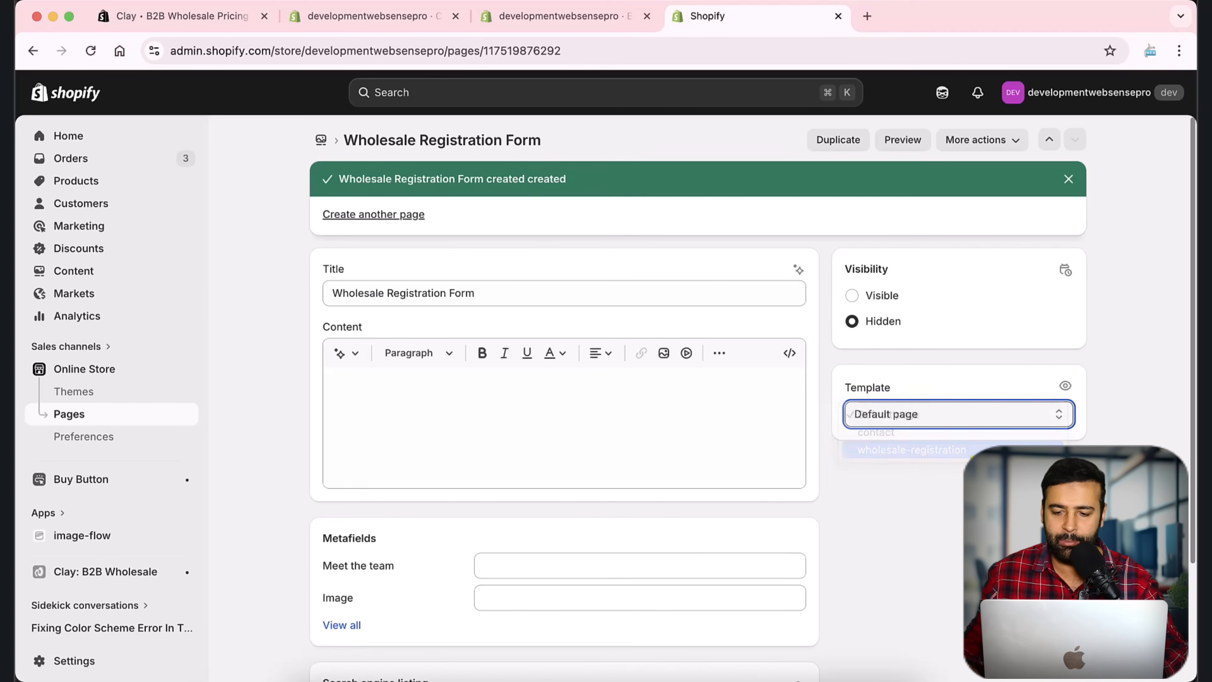
left_click(596, 17)
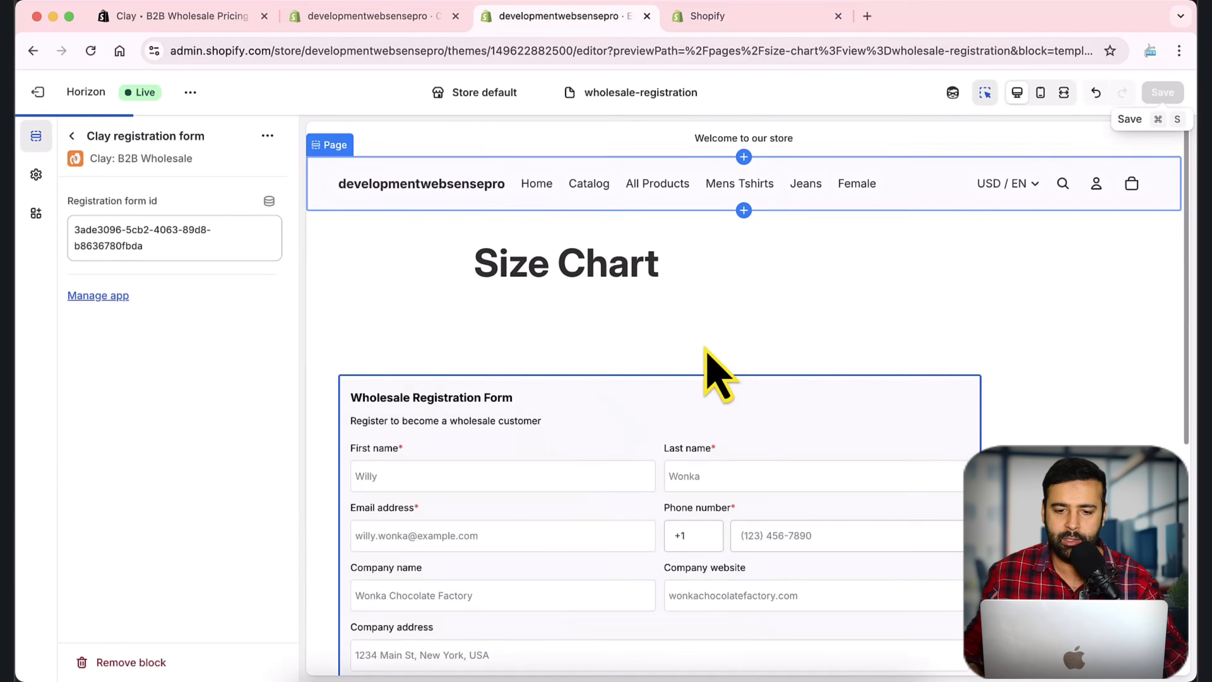
left_click(764, 26)
left_click(841, 92)
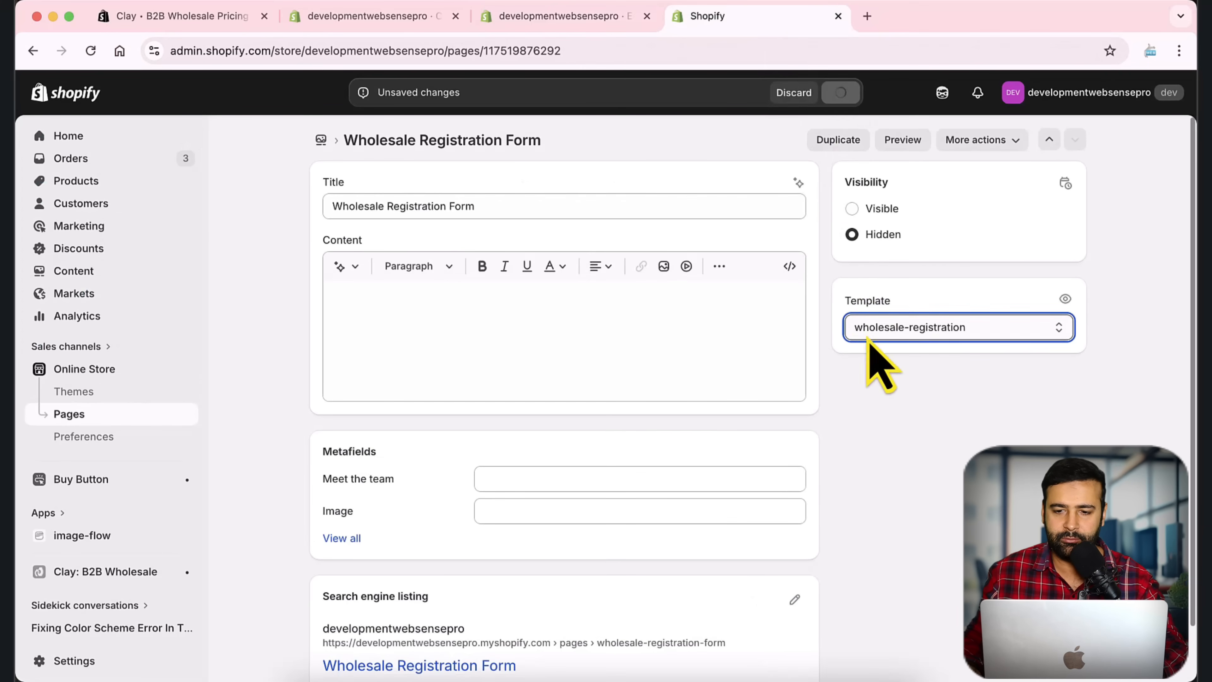
left_click(594, 18)
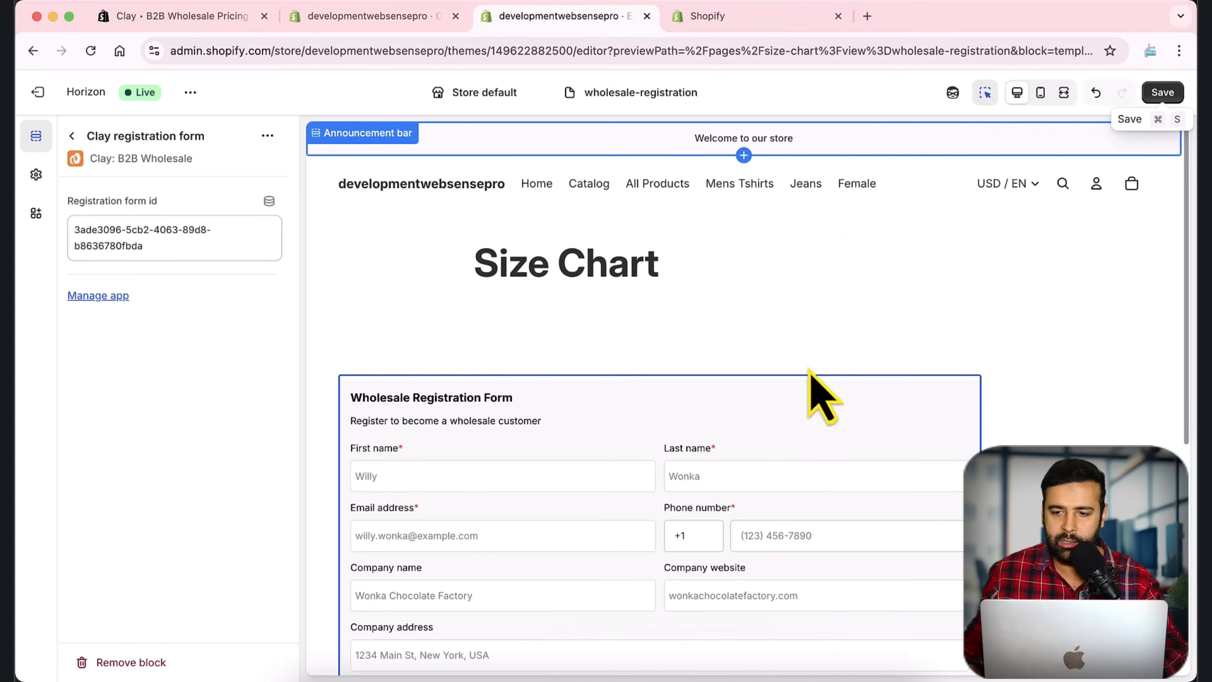
left_click(1164, 93)
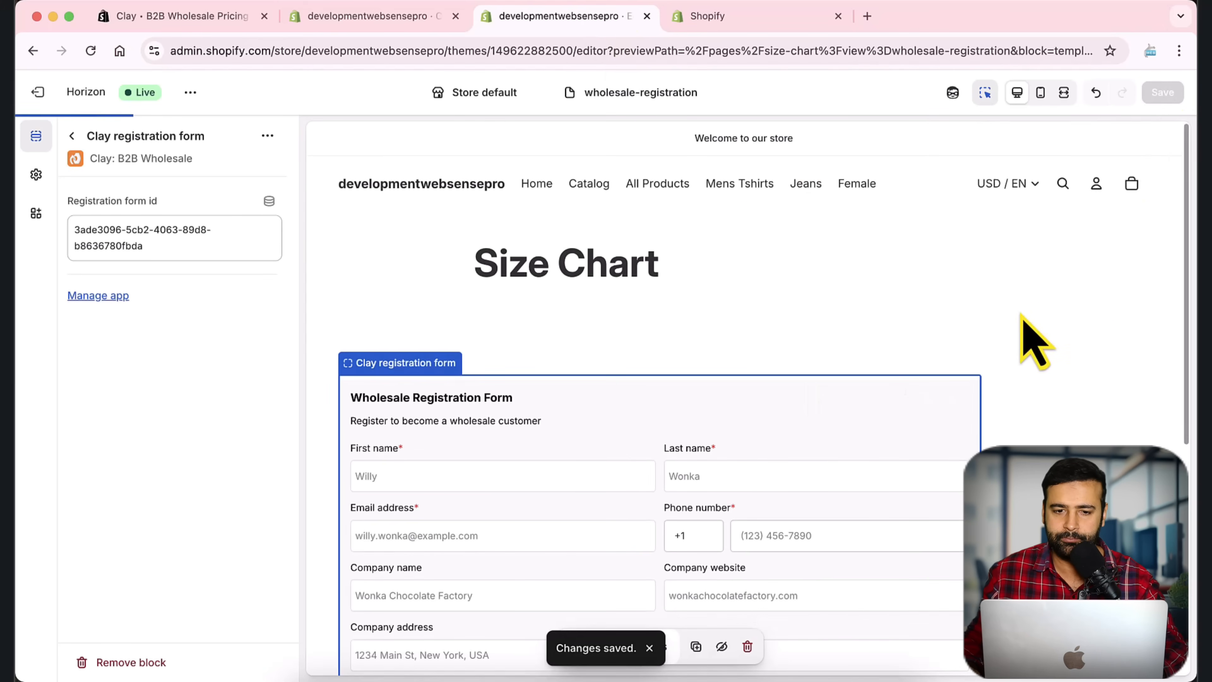
left_click(754, 21)
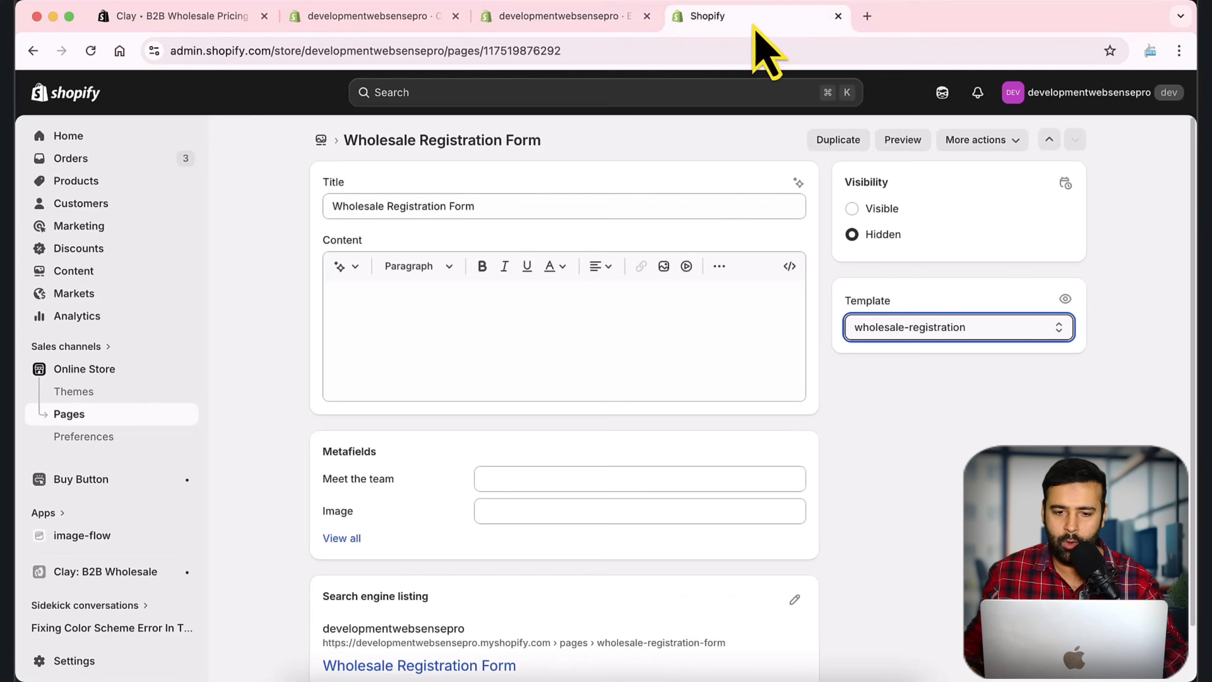
left_click(858, 484)
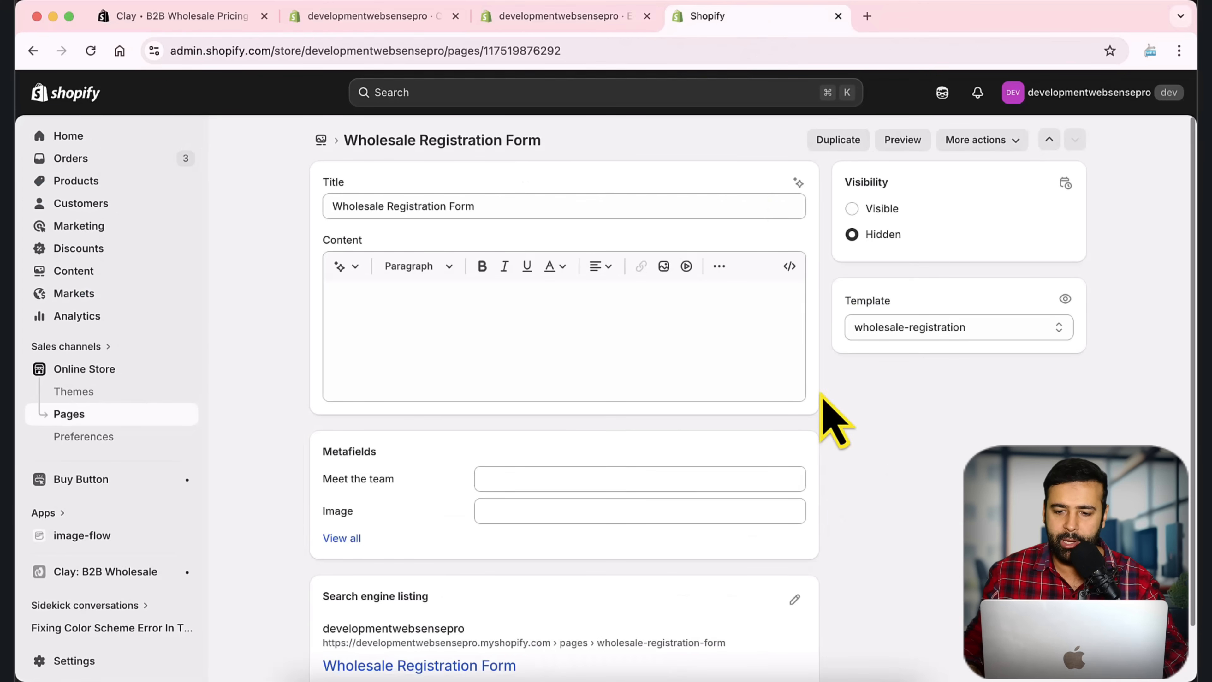
Step: Preview the Wholesale Registration Form page on the storefront and scroll through the full registration form
left_click(907, 144)
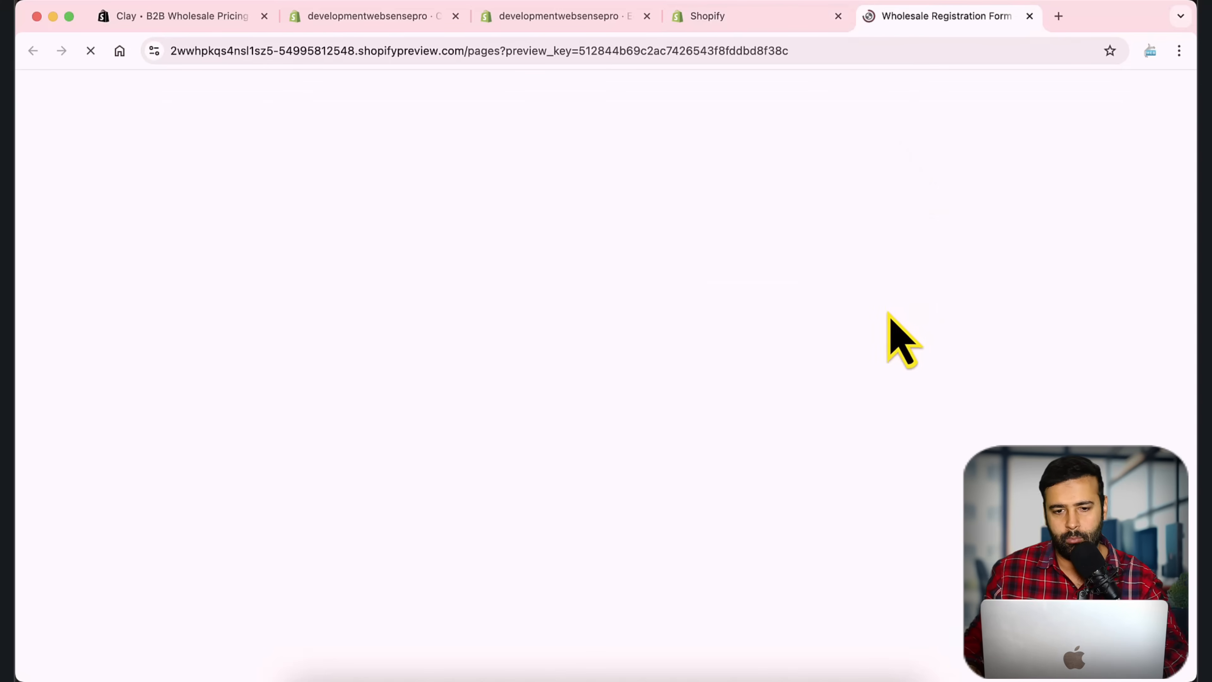
scroll(800, 228, "down", 8)
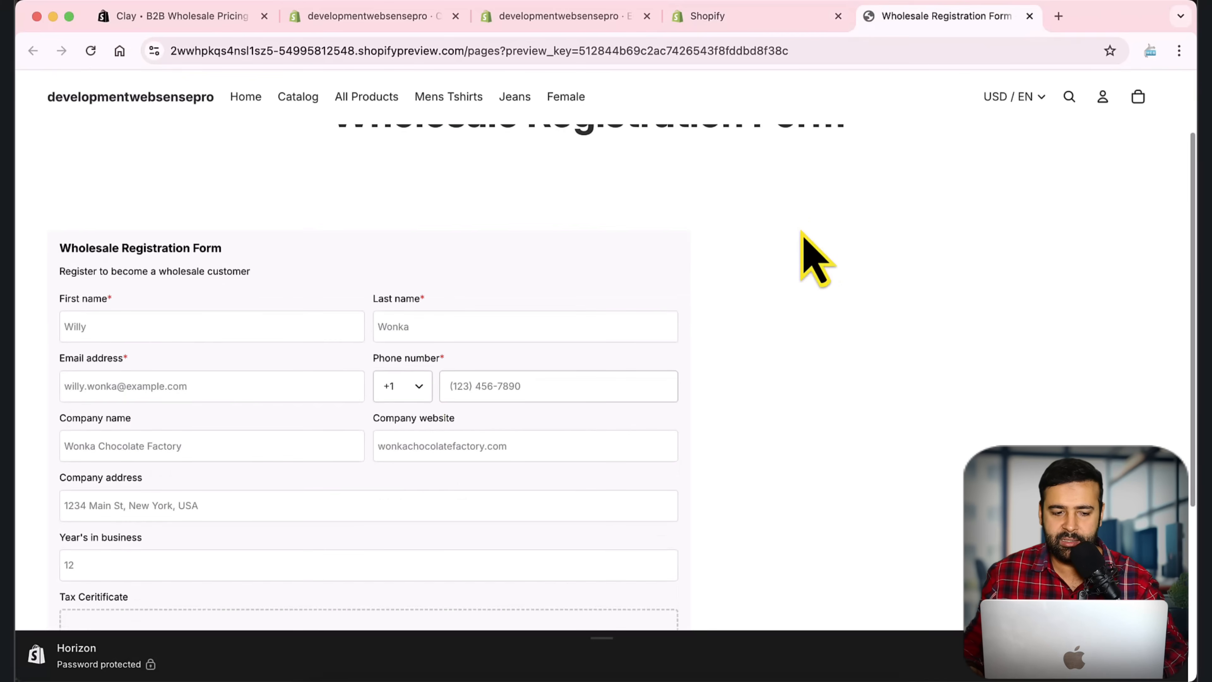
scroll(811, 273, "down", 1)
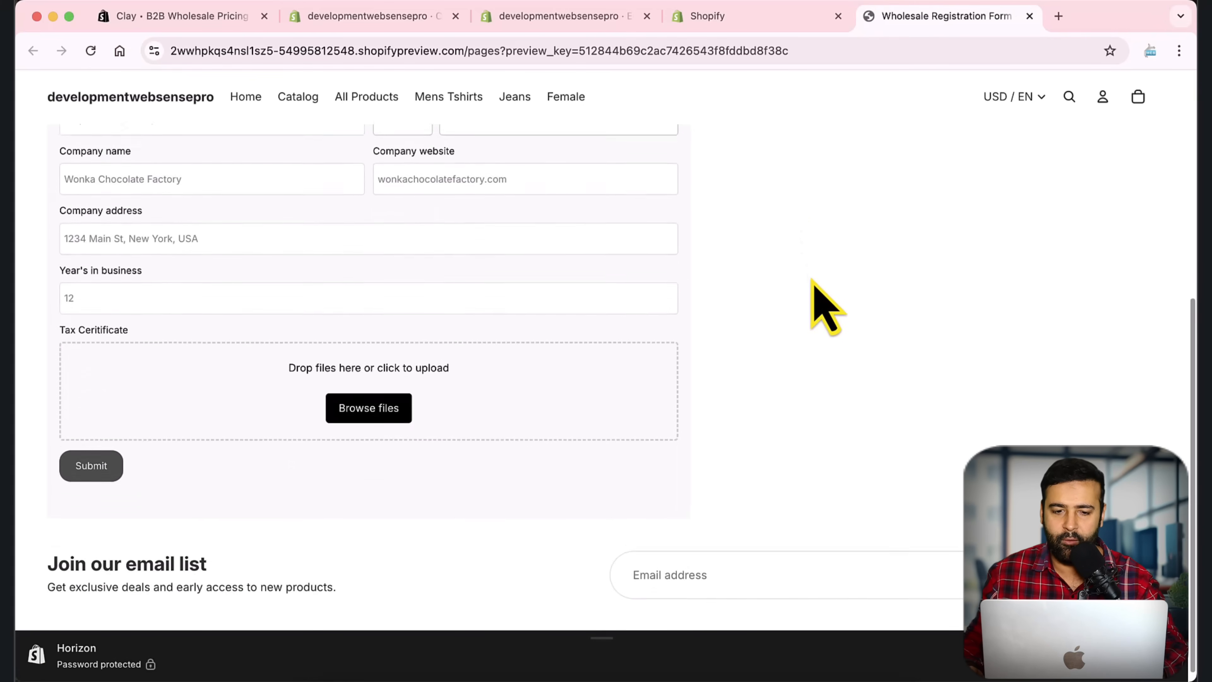
scroll(811, 273, "up", 7)
scroll(811, 273, "down", 5)
scroll(811, 273, "up", 6)
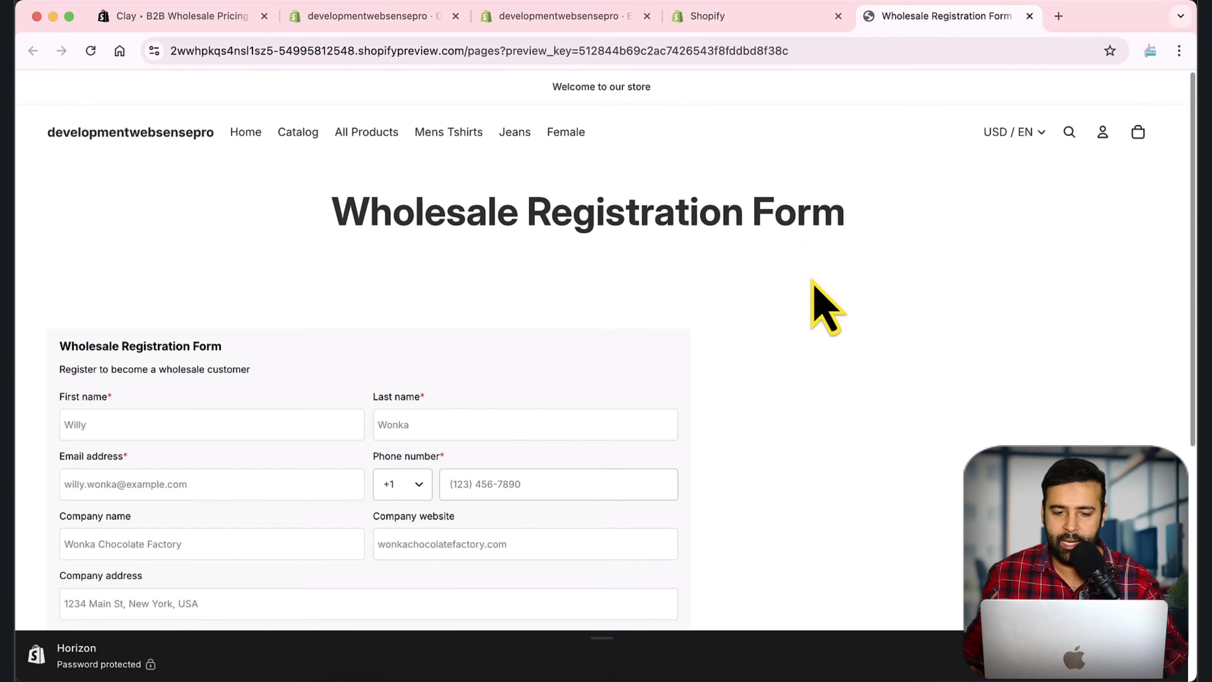
scroll(811, 282, "down", 5)
scroll(792, 298, "up", 1)
scroll(793, 298, "down", 1)
scroll(792, 298, "up", 5)
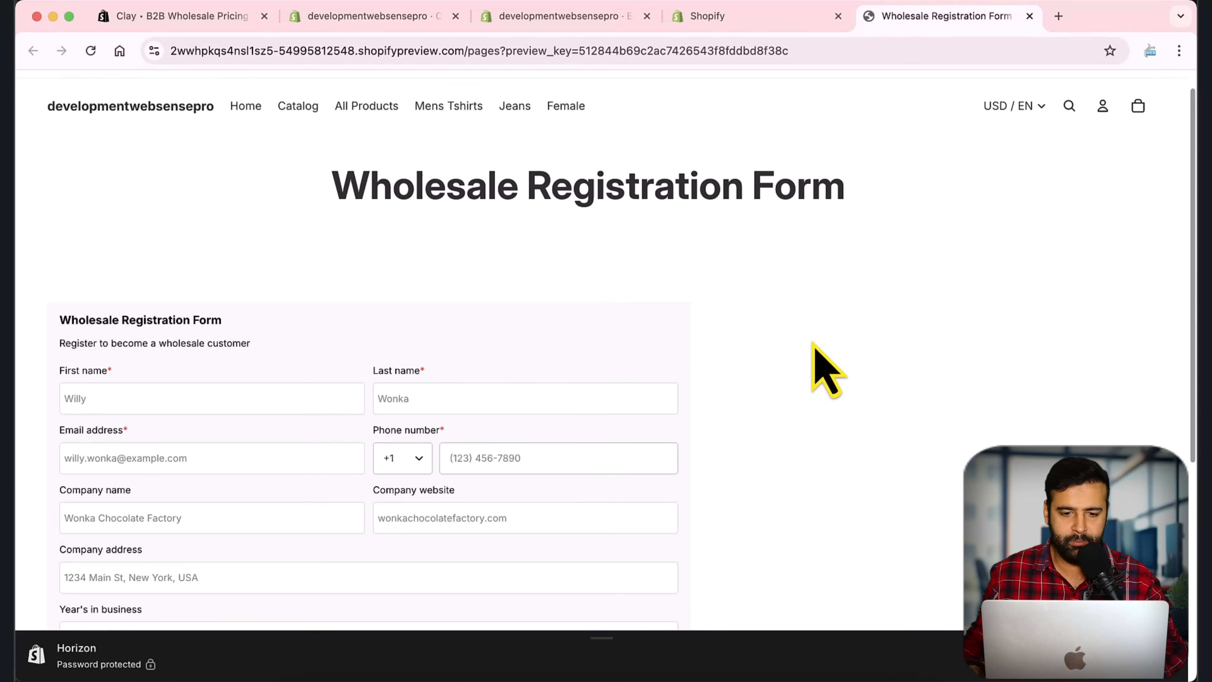
left_click(525, 17)
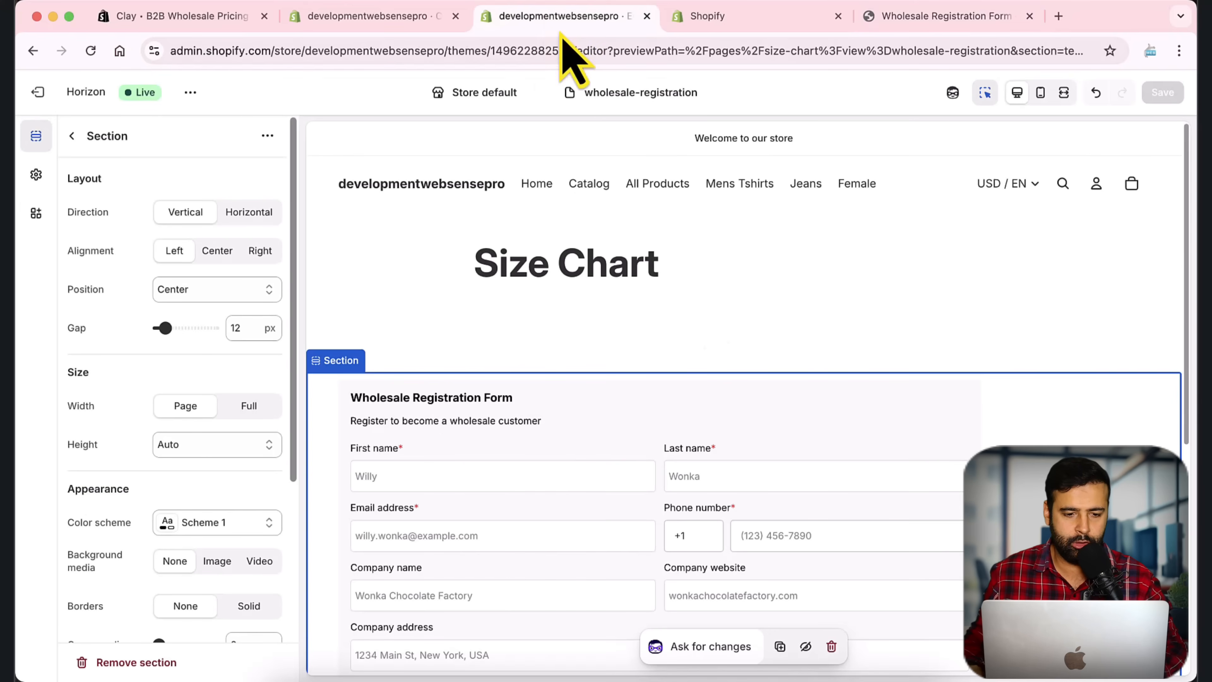
Step: Centre the registration form within its section settings and save the Horizon theme
left_click(71, 135)
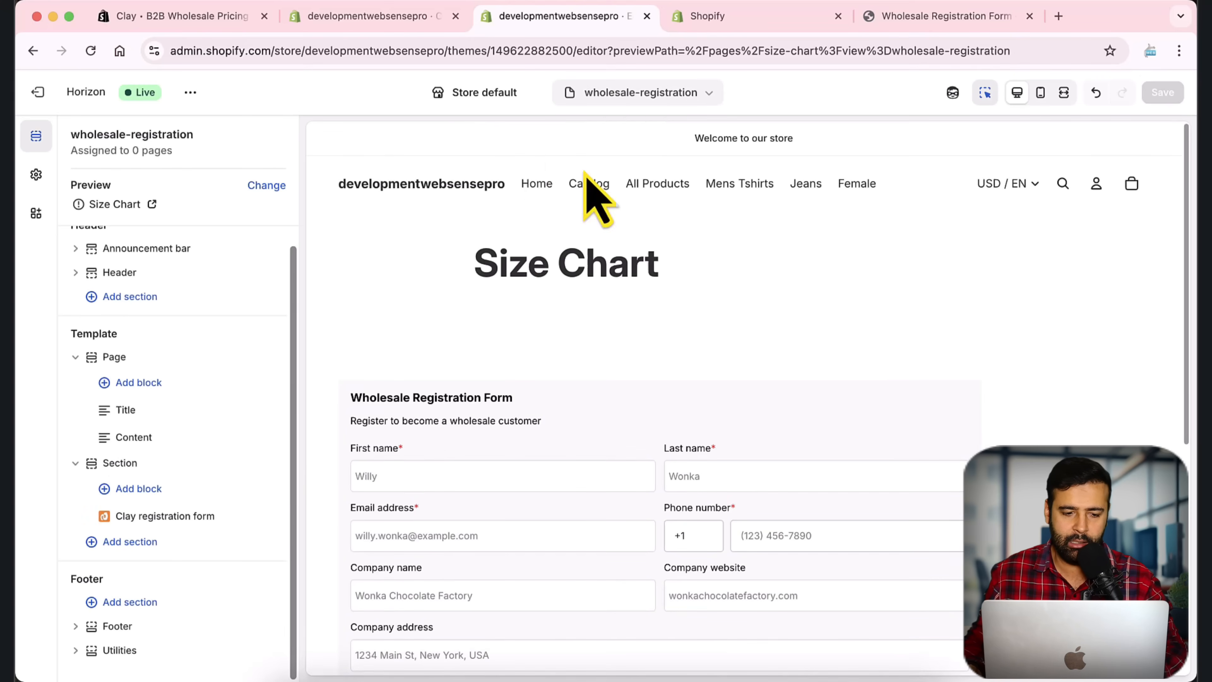
left_click(155, 471)
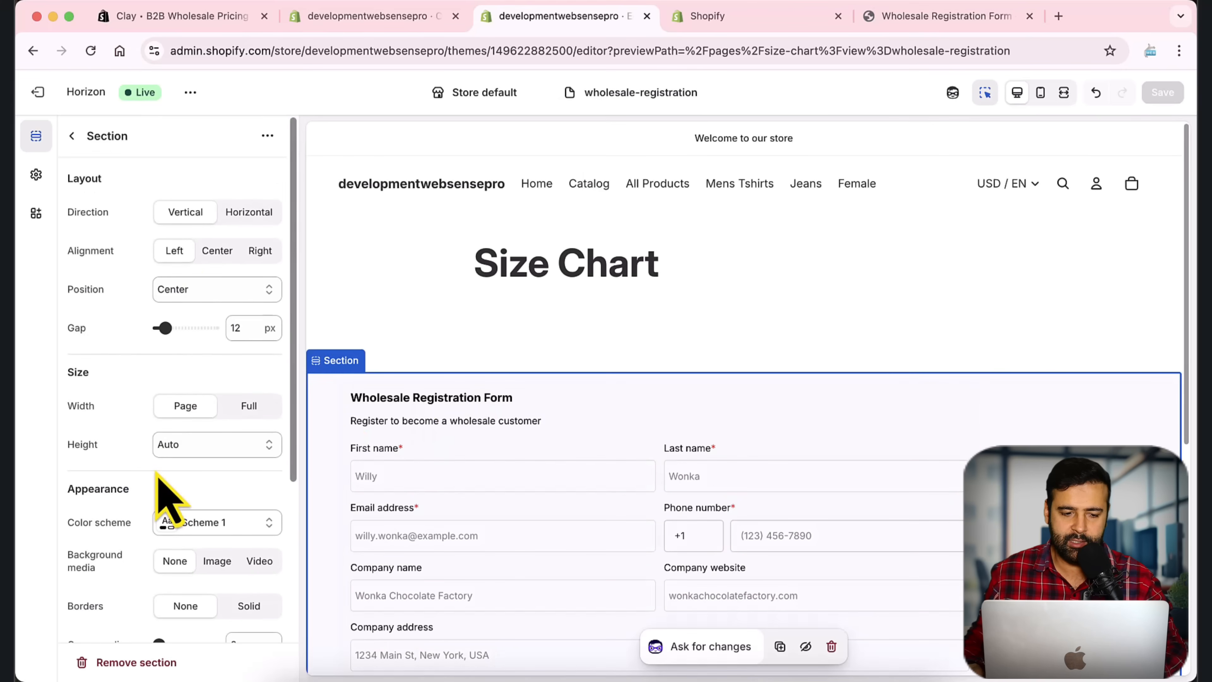
left_click(216, 258)
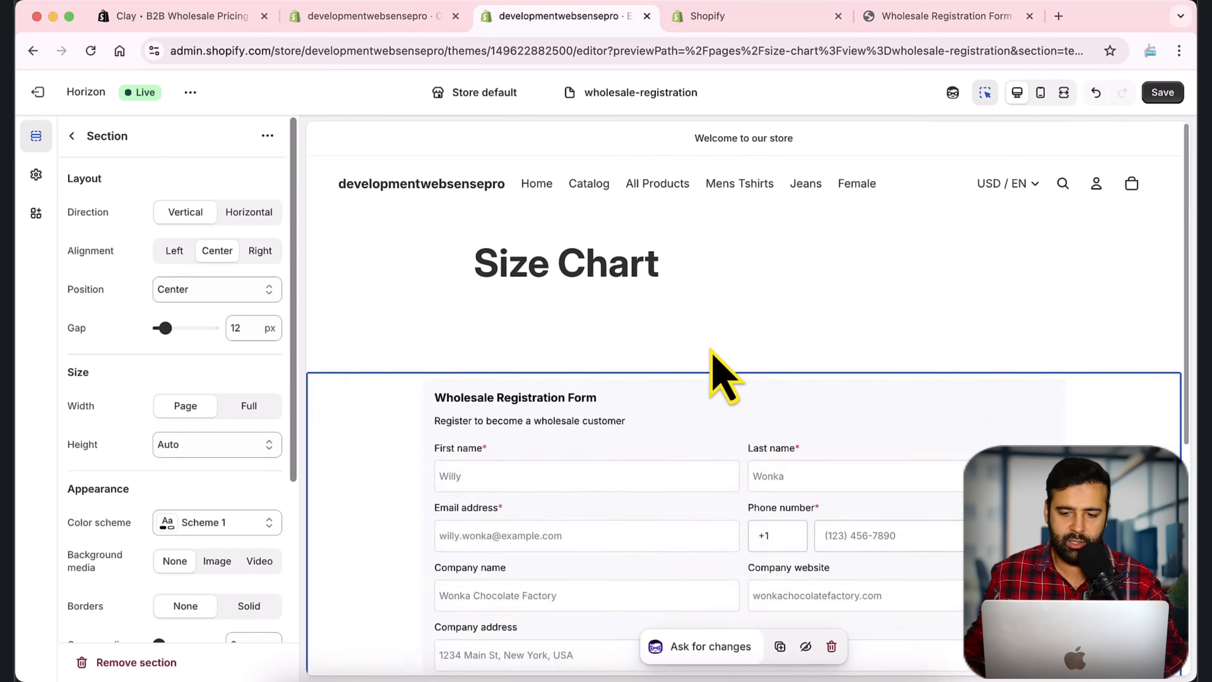
scroll(722, 373, "down", 5)
scroll(716, 401, "up", 5)
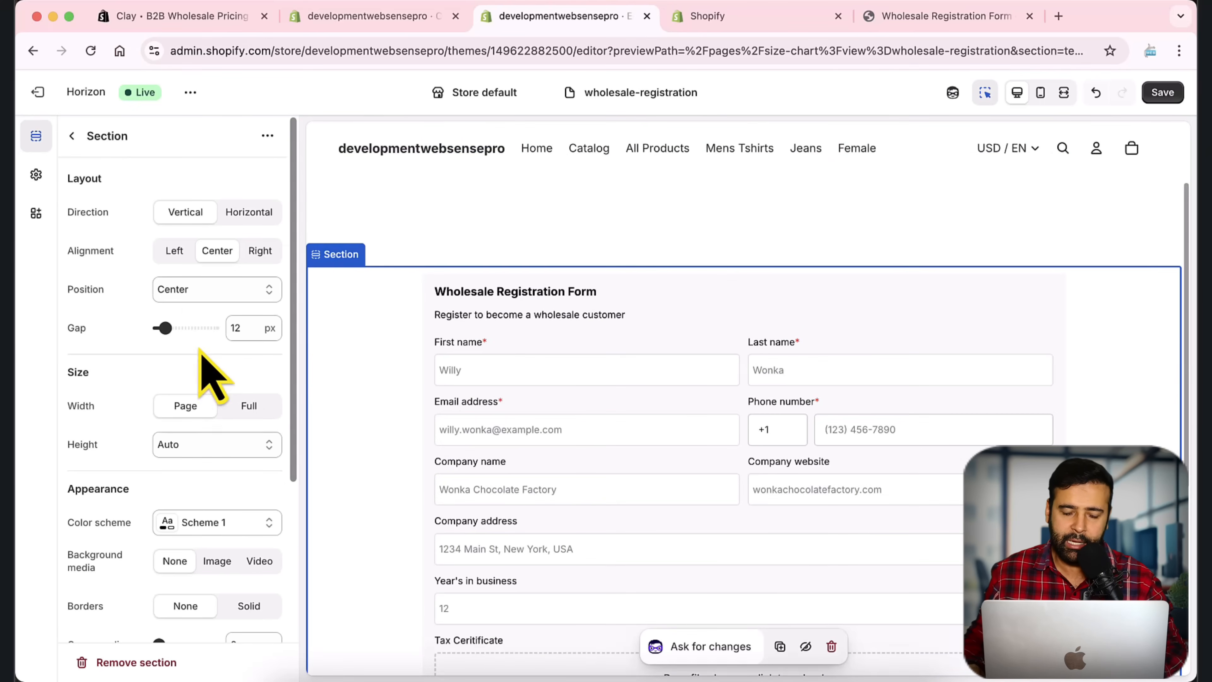
scroll(196, 324, "down", 3)
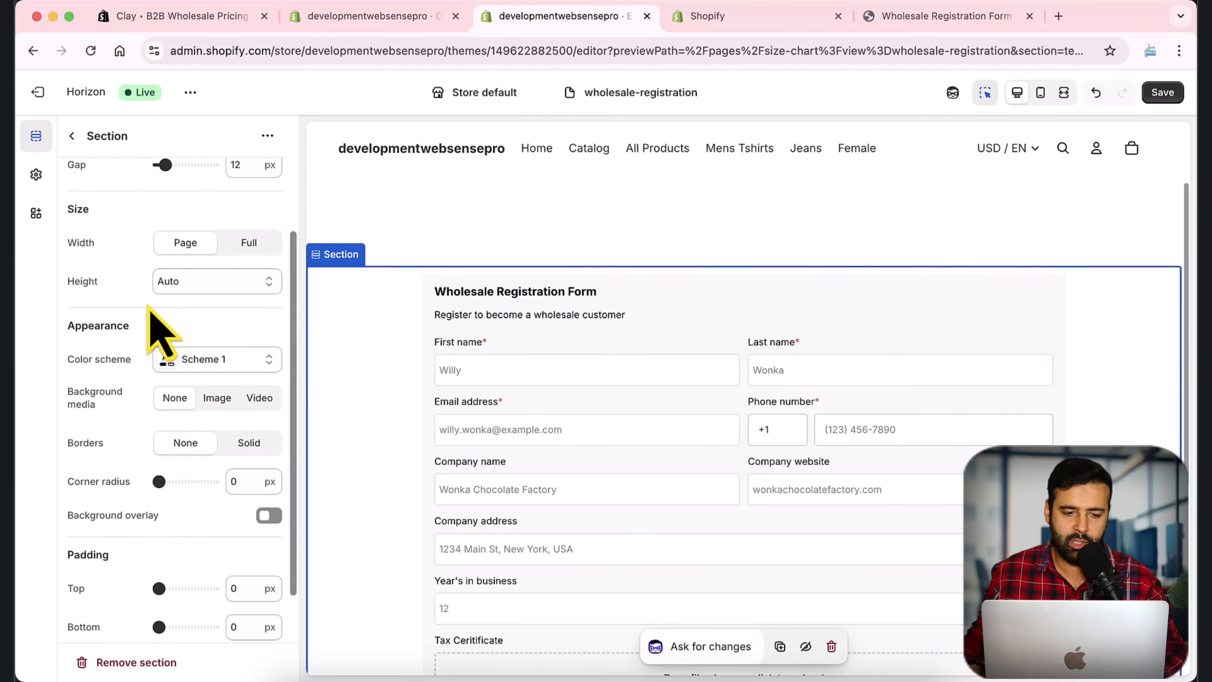
scroll(154, 320, "down", 2)
scroll(151, 315, "up", 3)
scroll(181, 363, "up", 2)
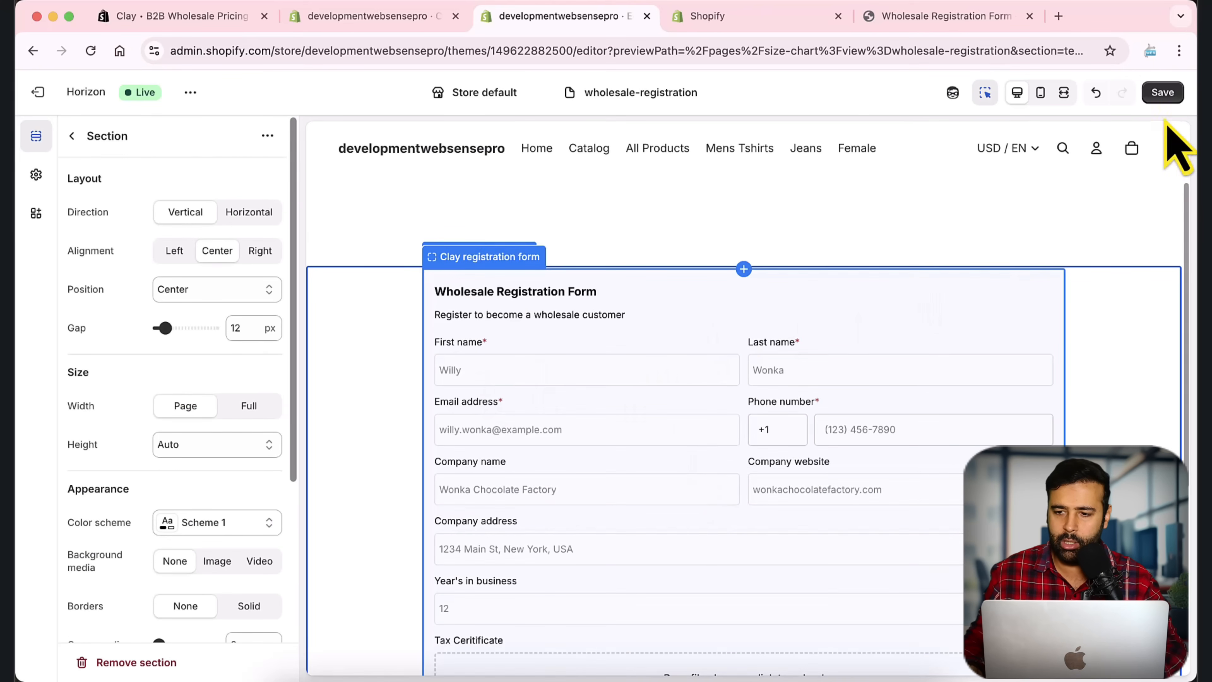
left_click(1162, 92)
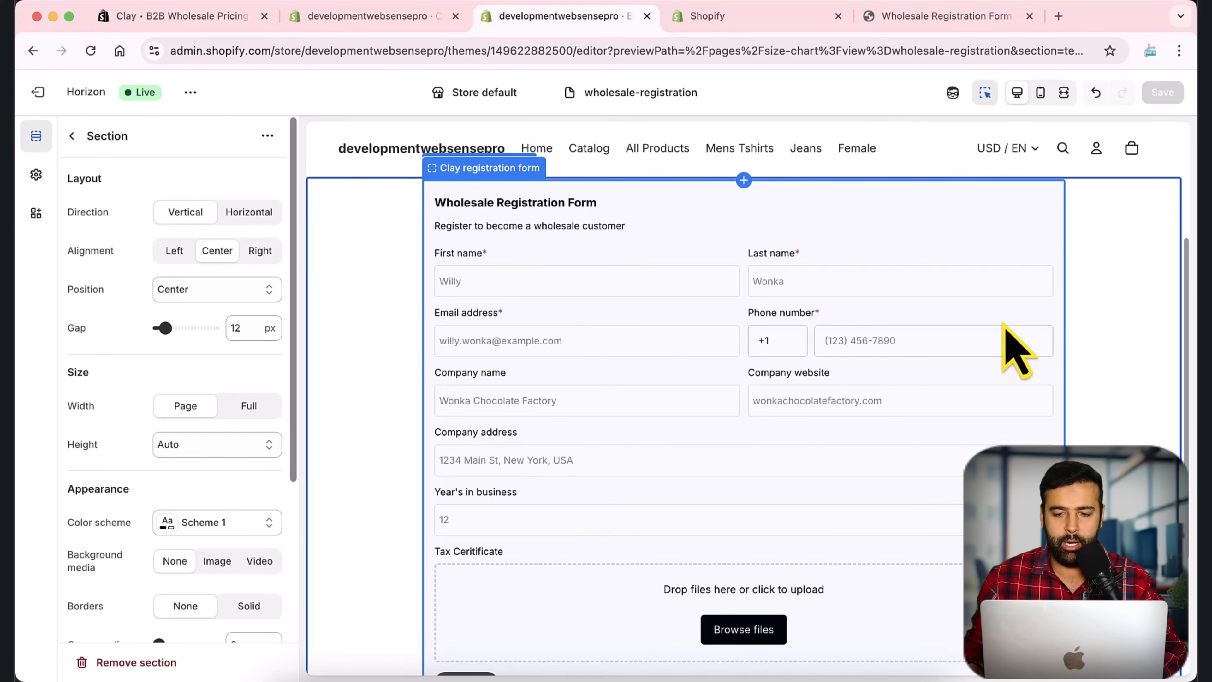
scroll(1104, 343, "down", 1)
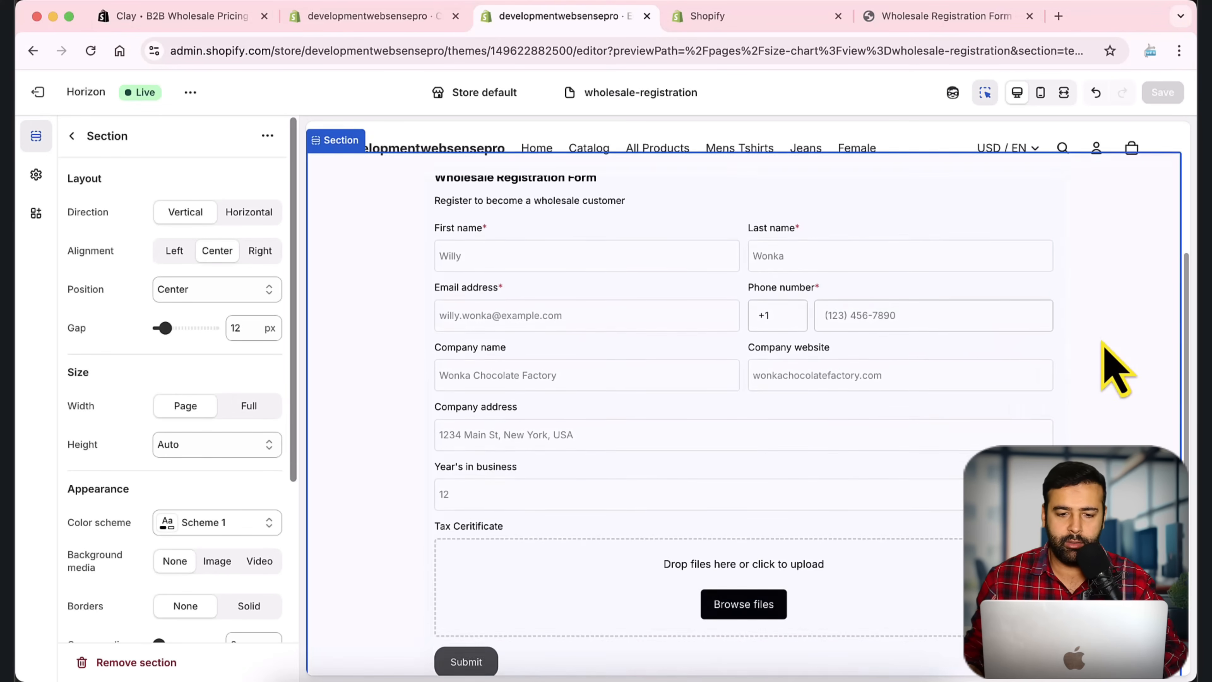
scroll(1115, 370, "up", 1)
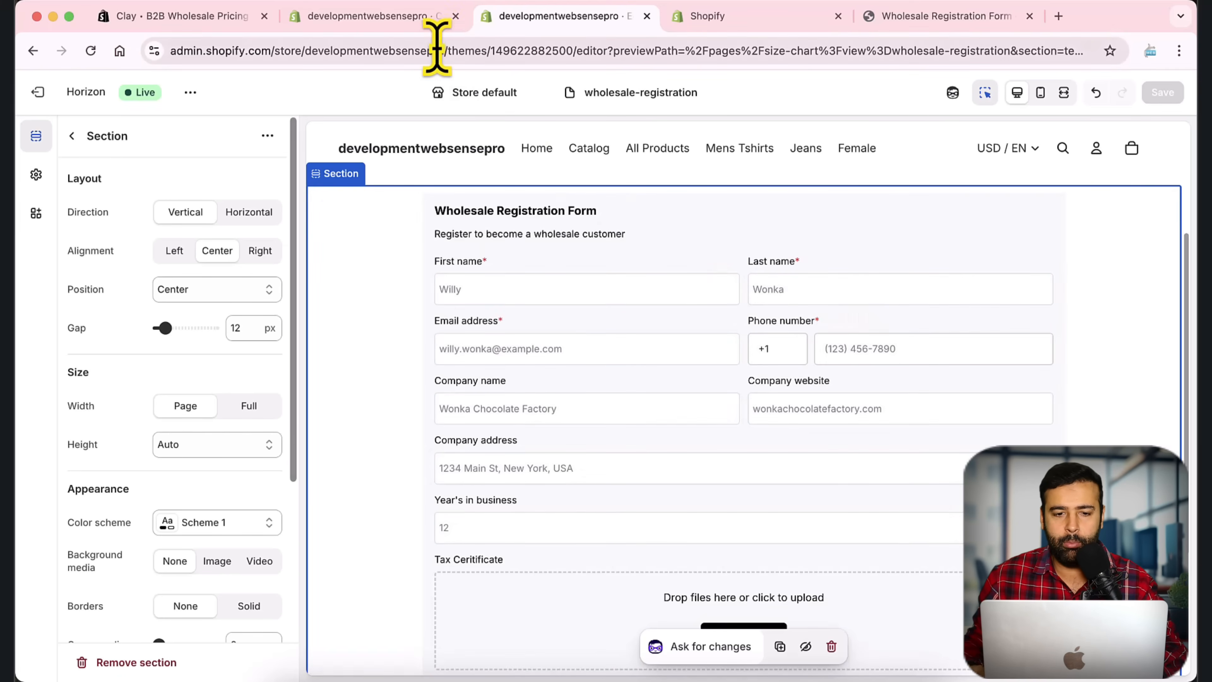
Step: In the Clay app, start a new customer group from the Customer groups list
left_click(423, 18)
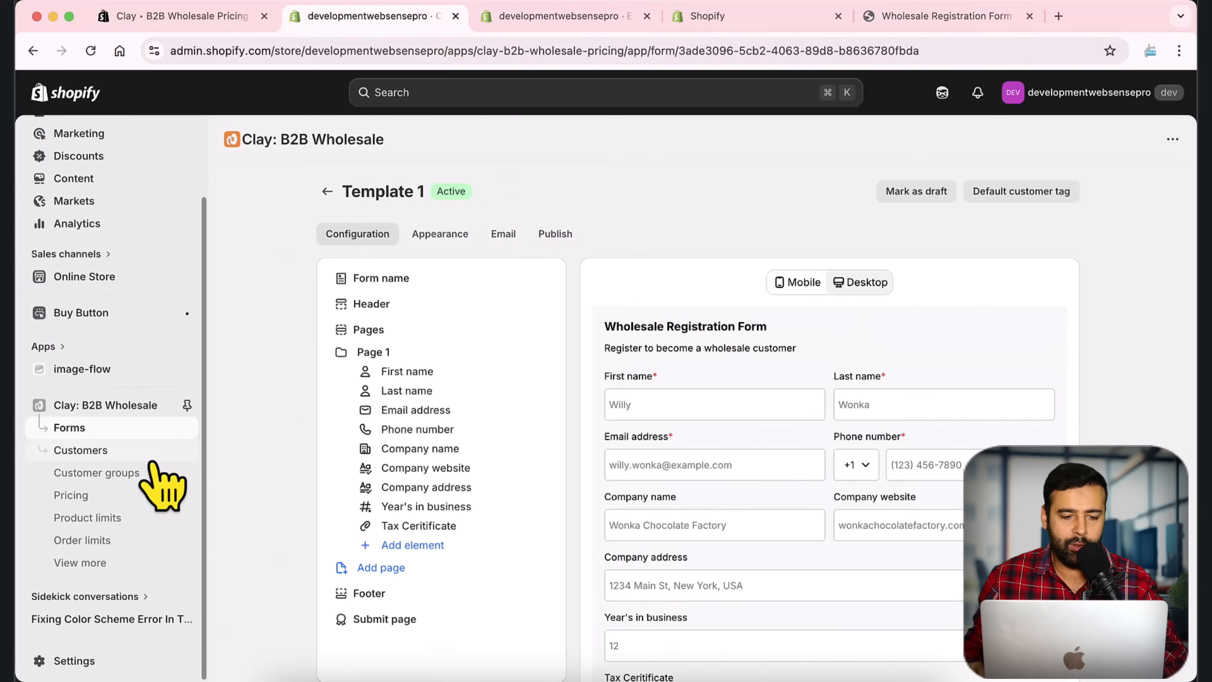
left_click(123, 475)
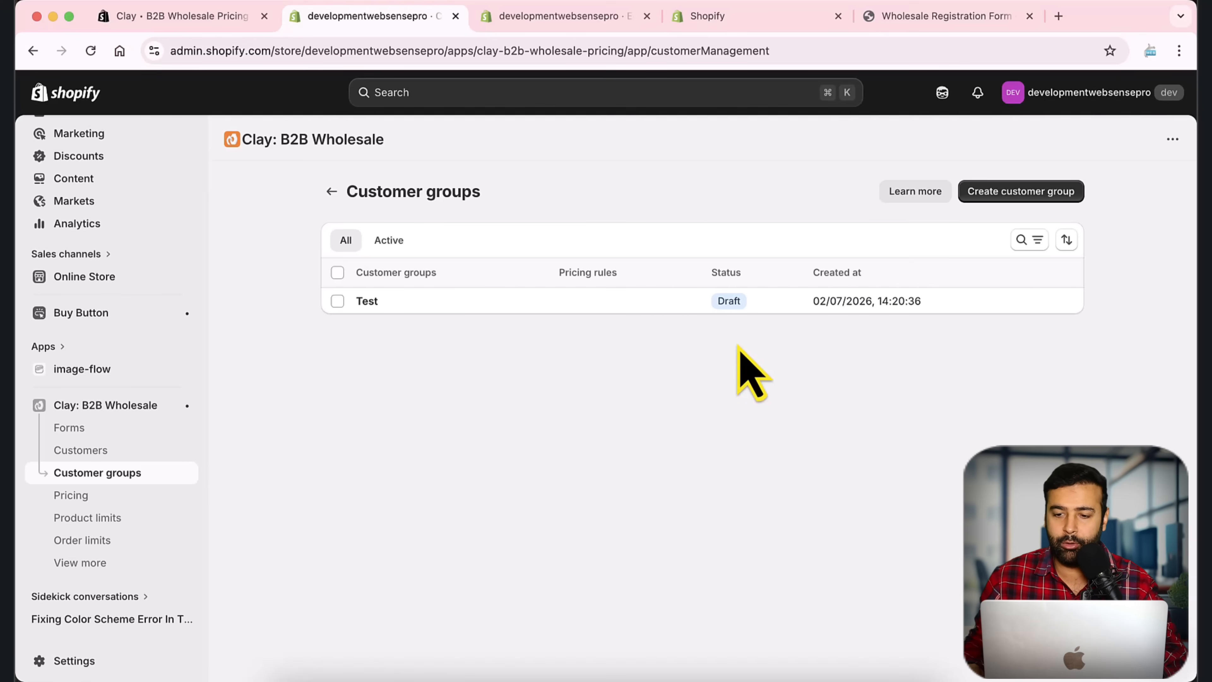
left_click(1010, 194)
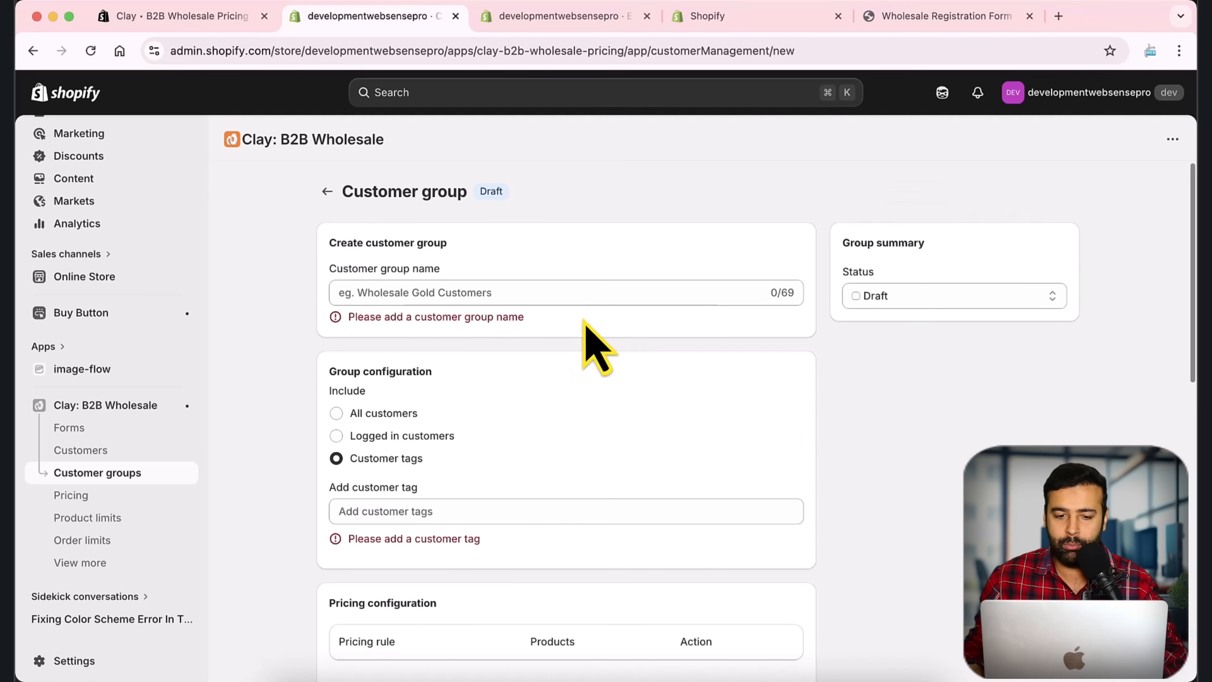
Step: Name the group Bronze Customers and set it to include customers by customer tags
left_click(587, 290)
type("Broz")
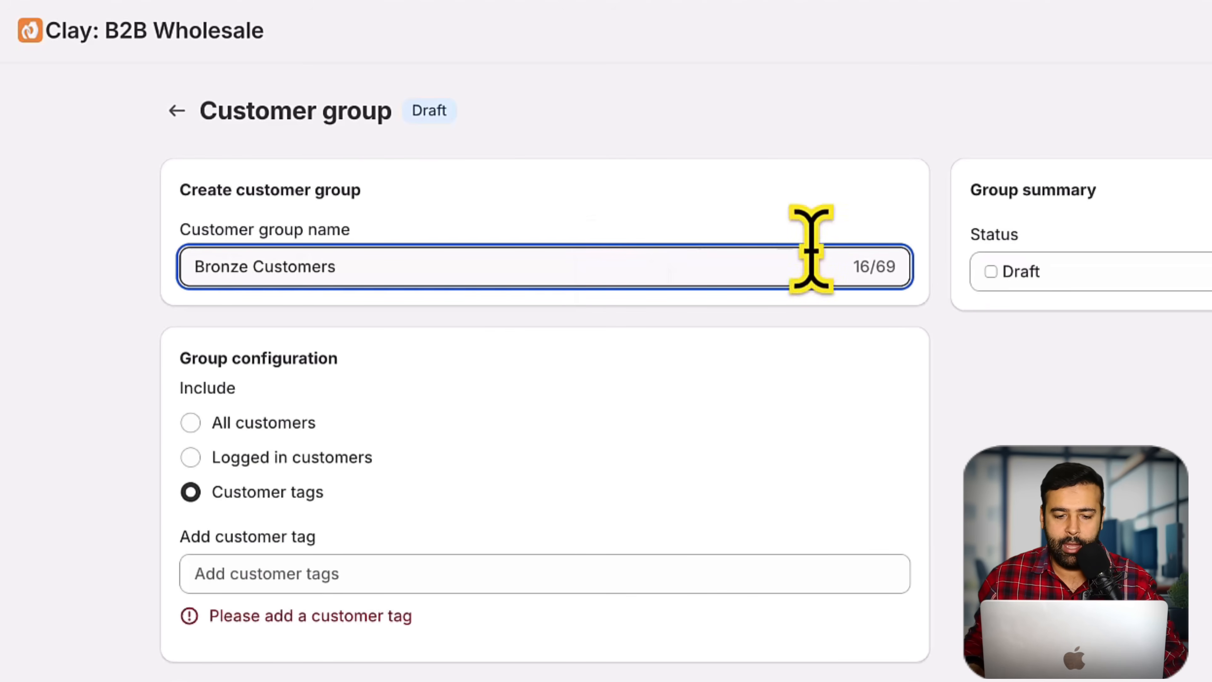
scroll(763, 310, "down", 2)
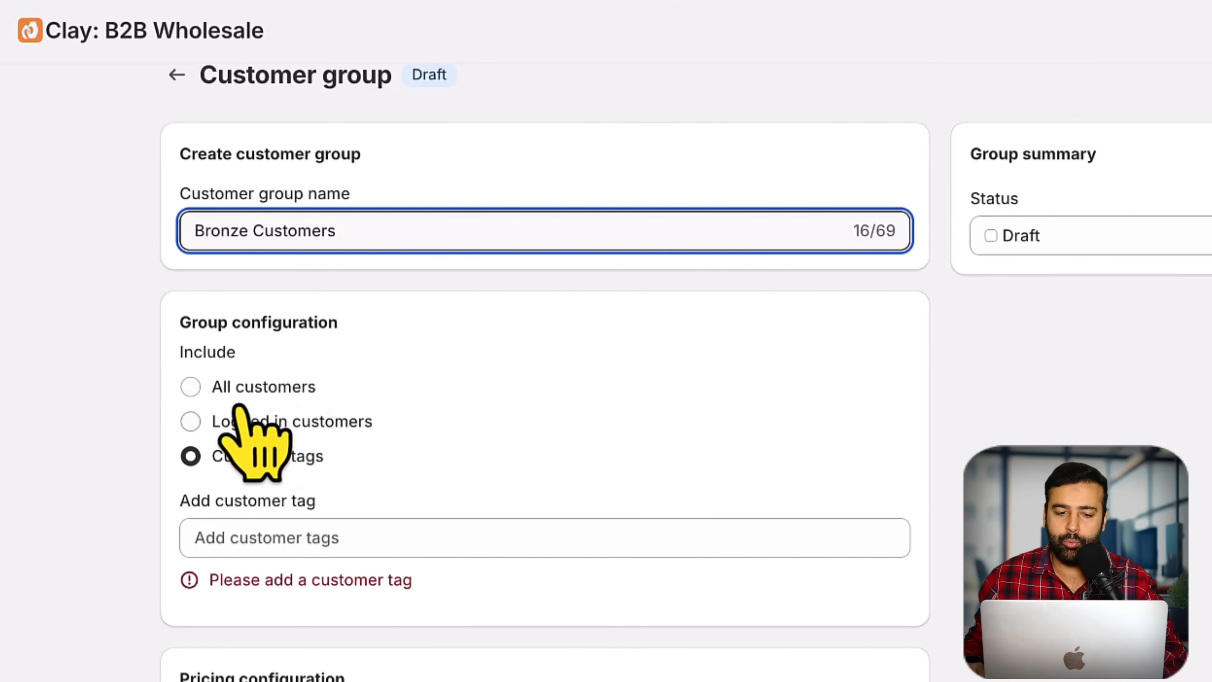
left_click(236, 387)
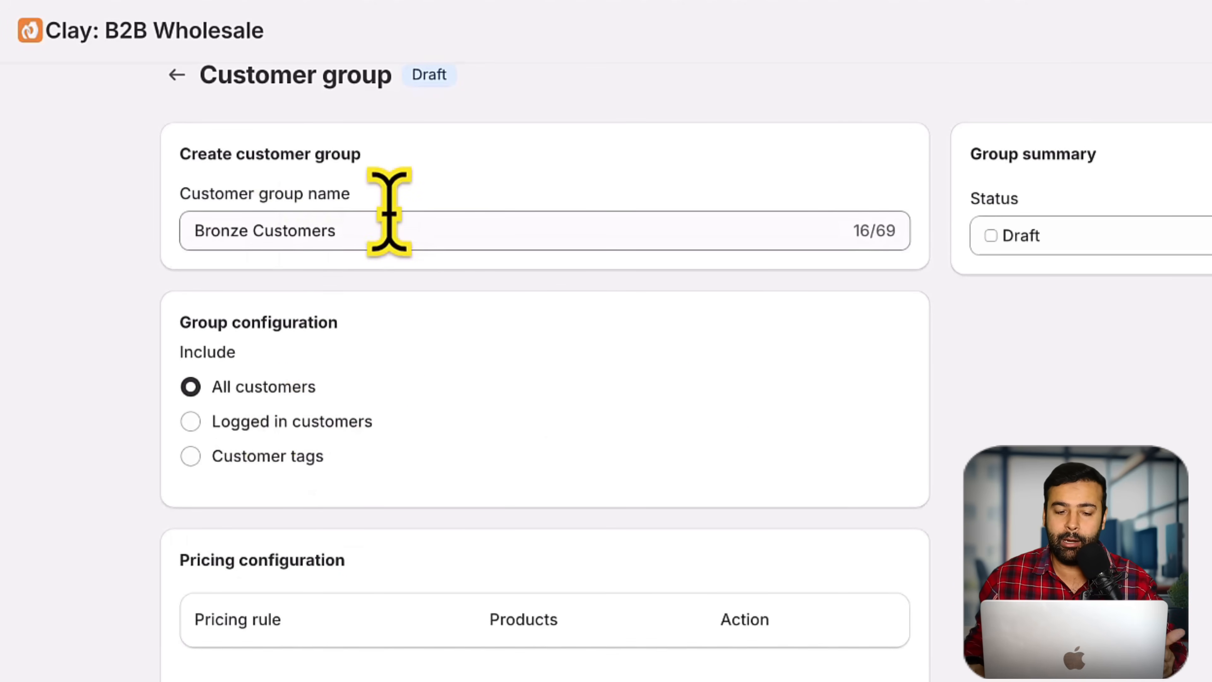
left_click(344, 420)
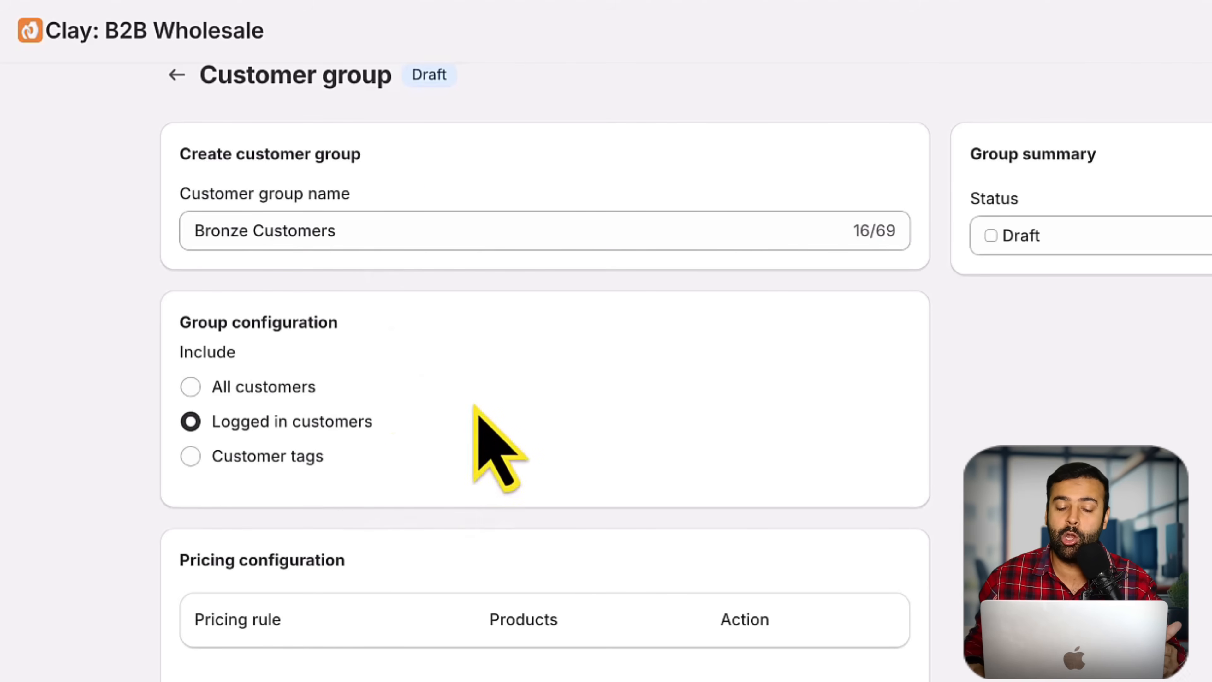
left_click(315, 459)
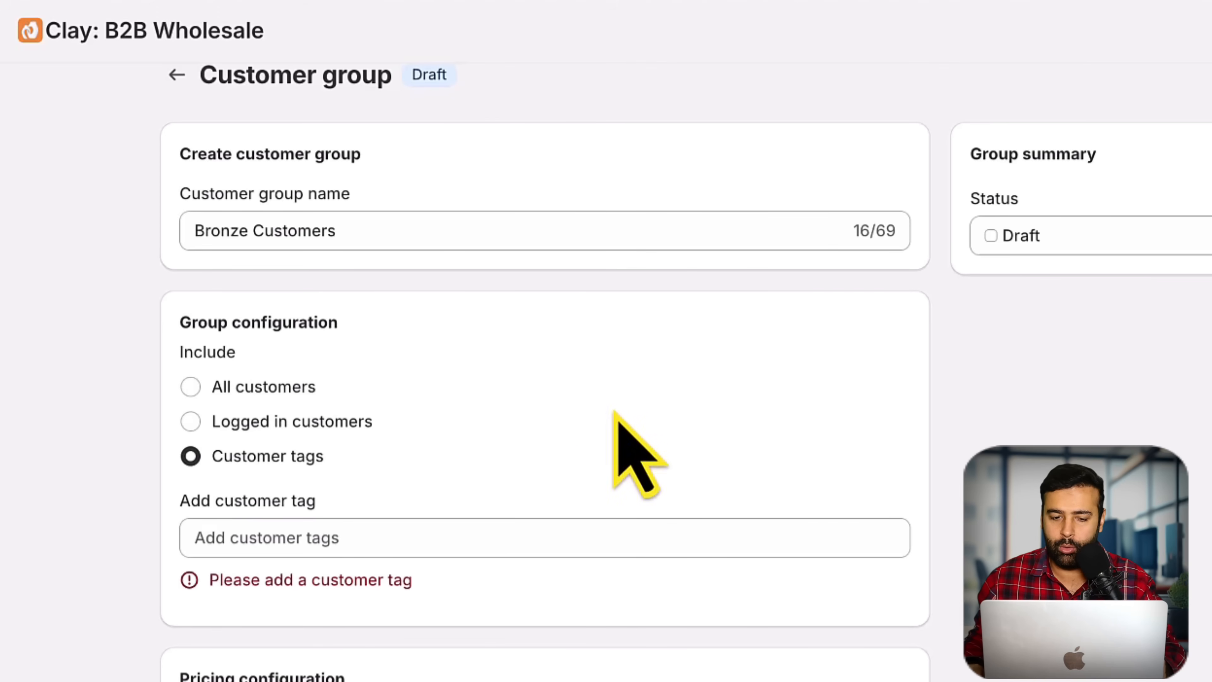
scroll(615, 362, "down", 1)
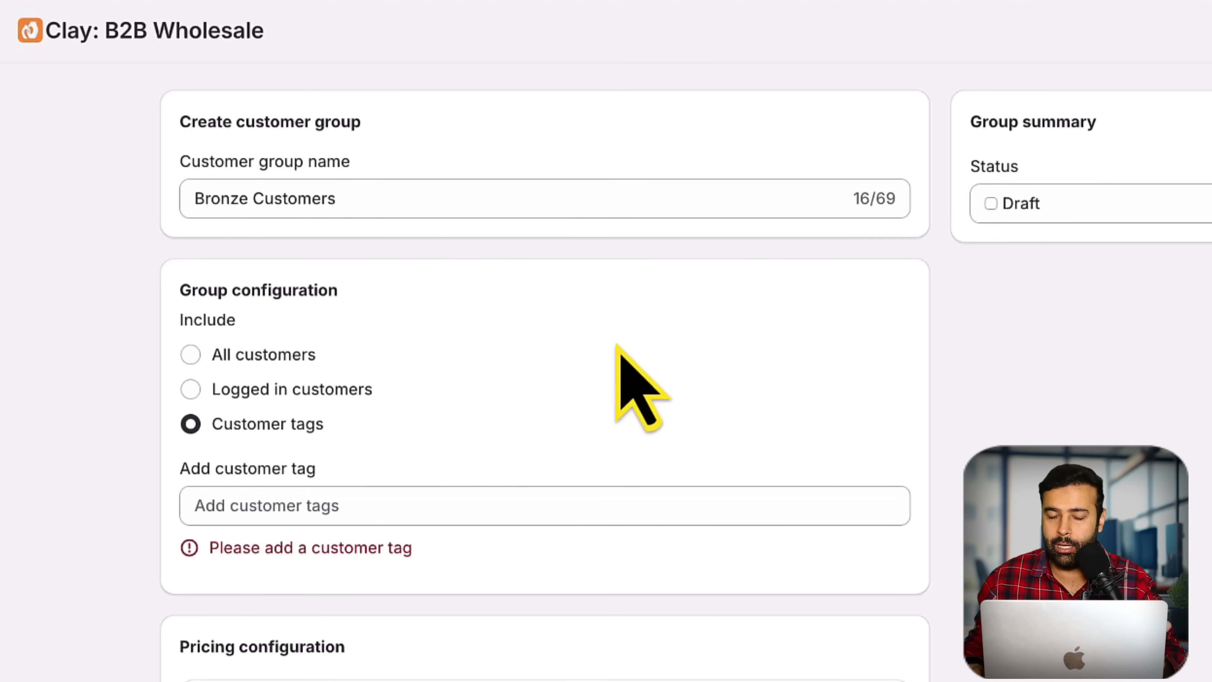
scroll(630, 296, "down", 5)
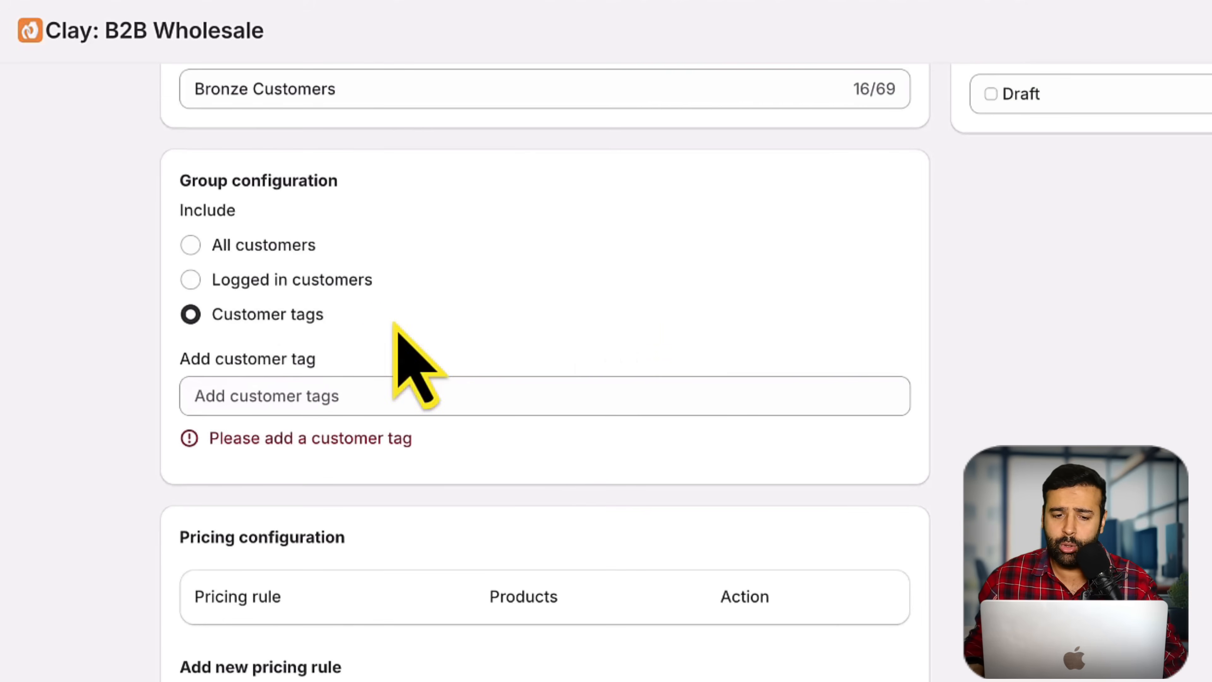
scroll(333, 215, "up", 2)
scroll(460, 298, "up", 1)
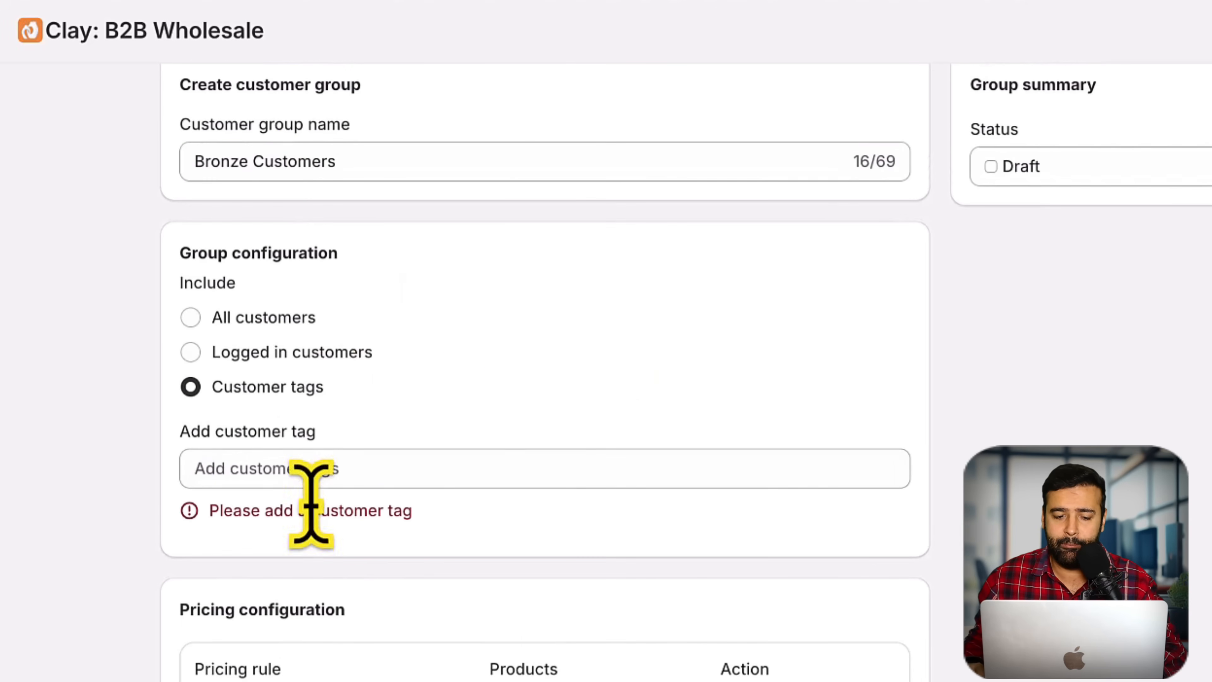
Step: Add the customer tag bronze-customer to the Bronze Customers group
left_click(317, 472)
type("bronze-")
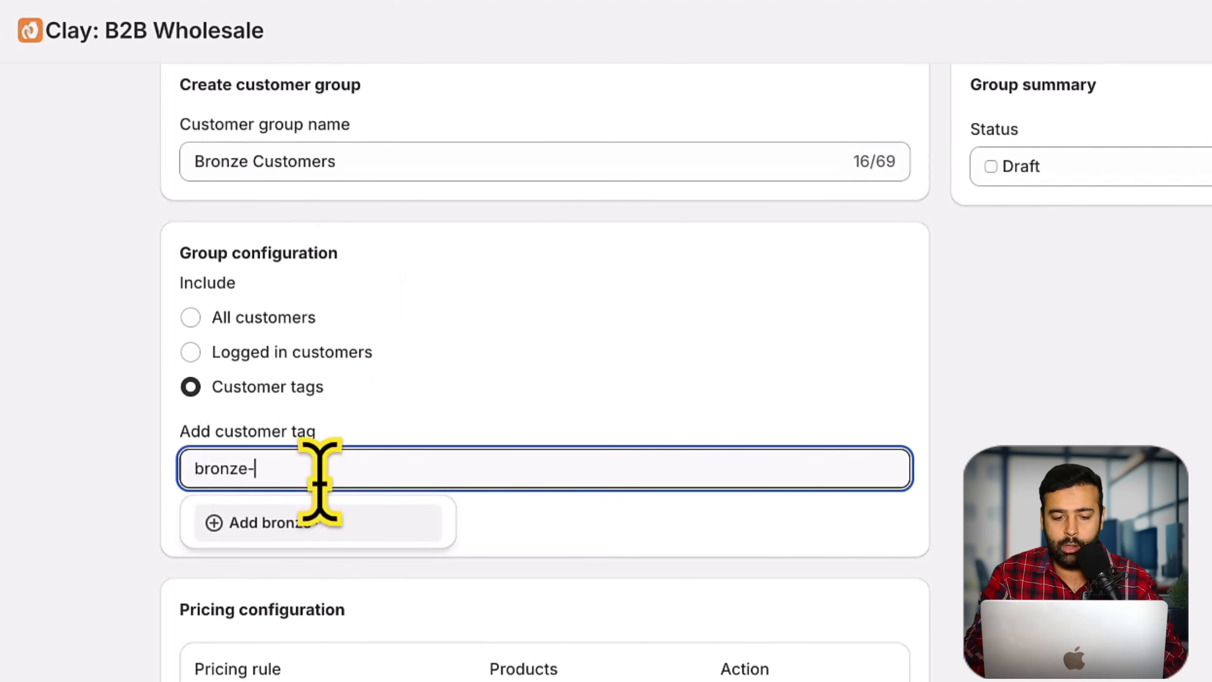
type("customer")
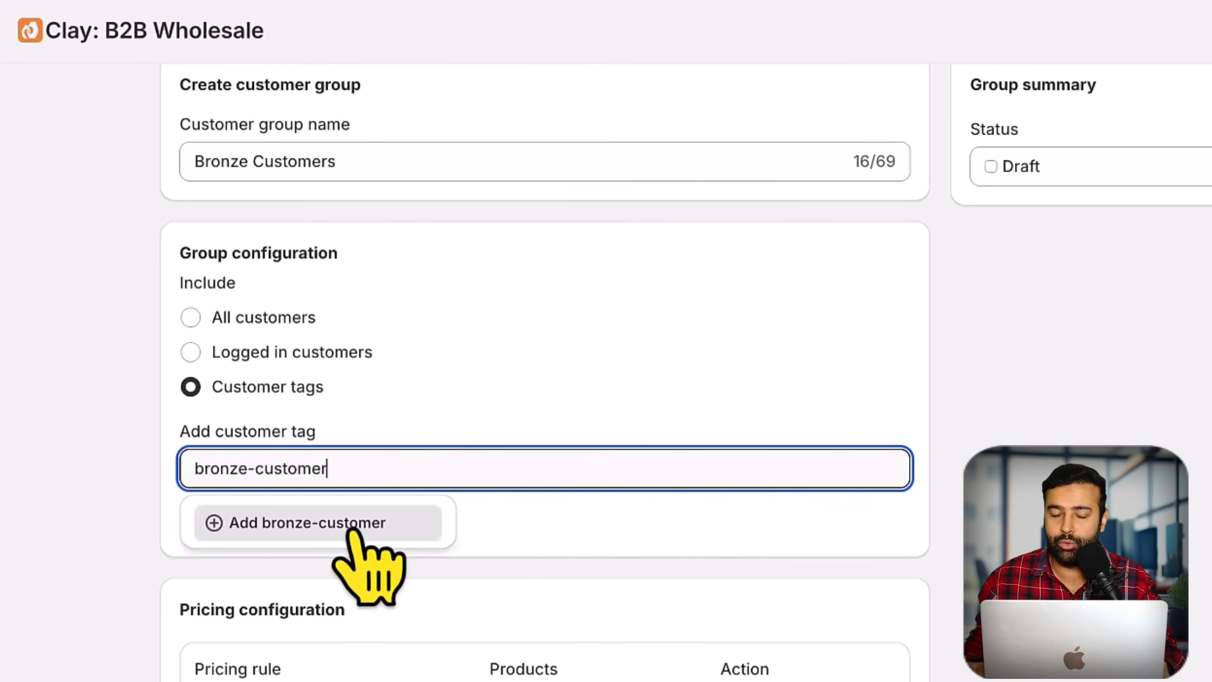
left_click(355, 534)
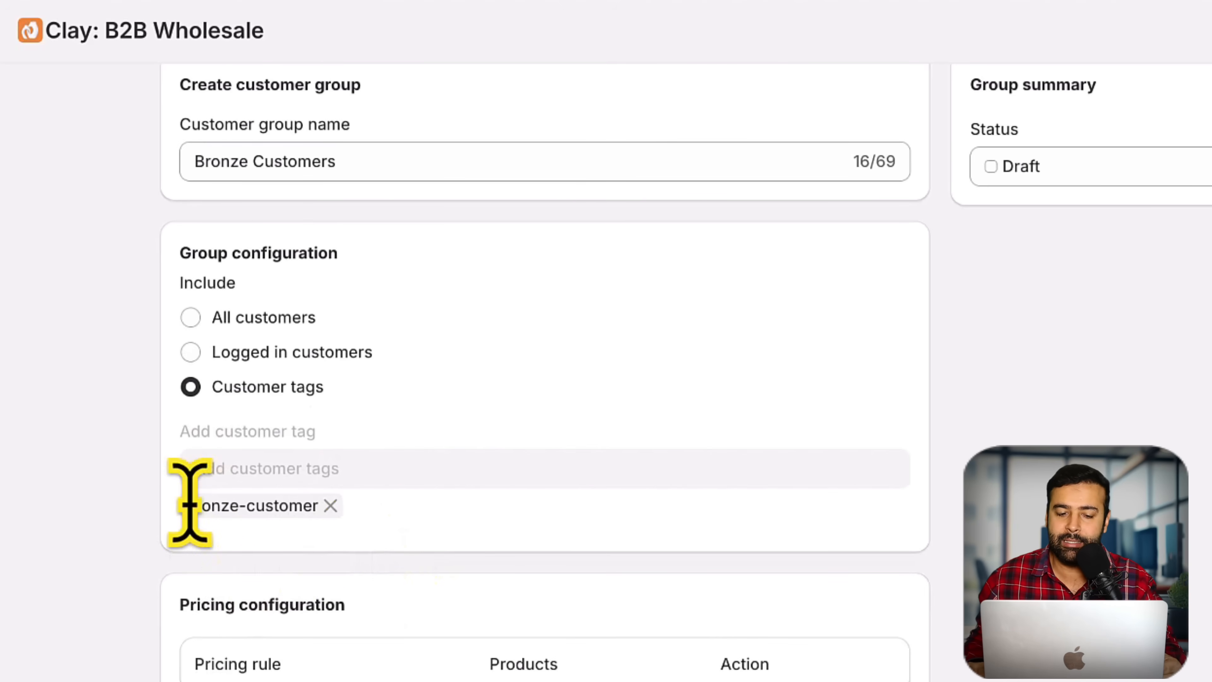
left_click_drag(194, 505, 313, 513)
left_click(519, 514)
scroll(525, 501, "down", 5)
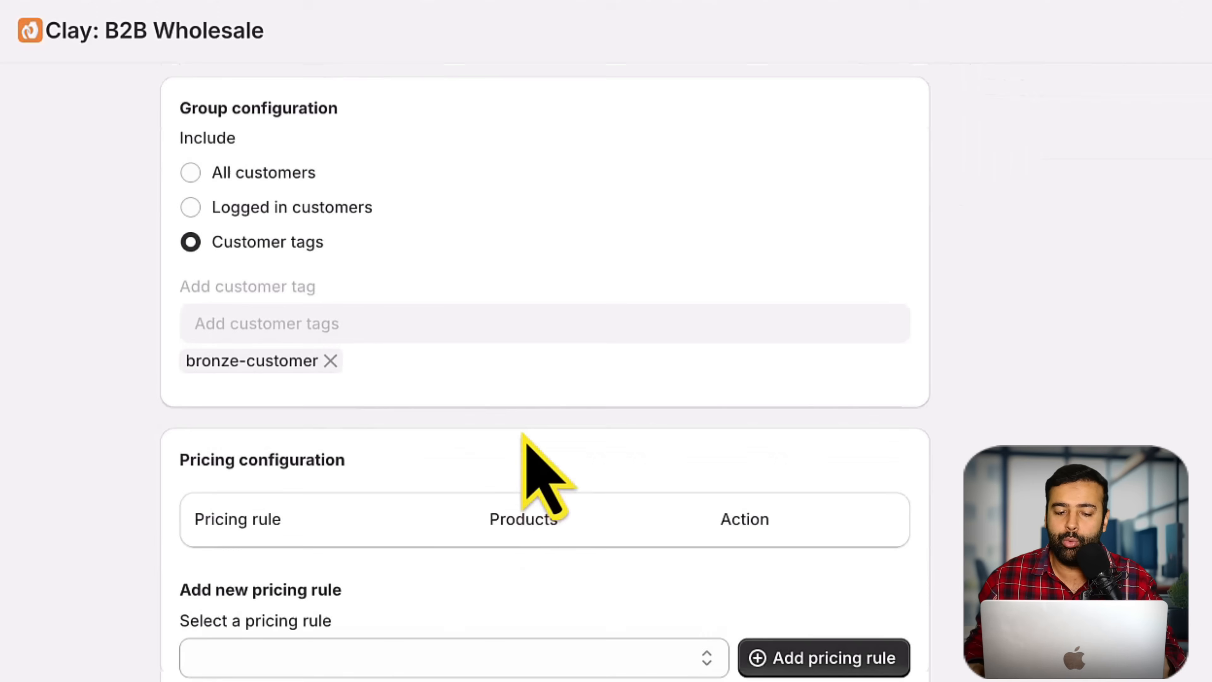
scroll(503, 525, "down", 3)
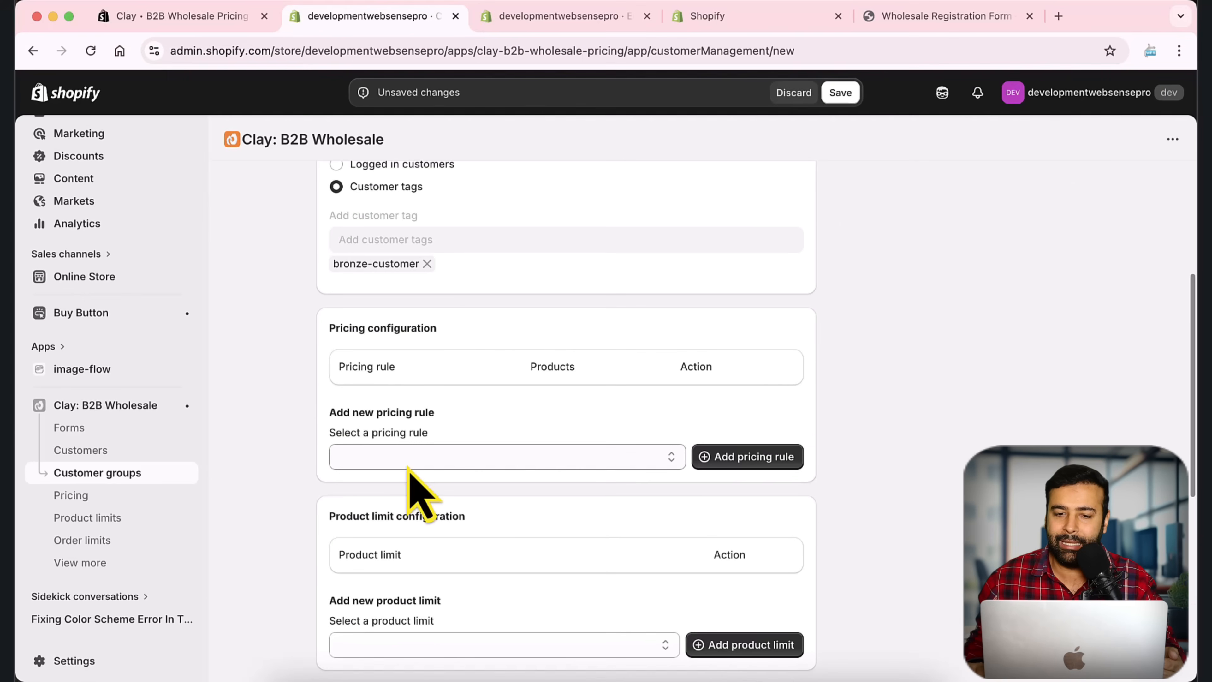
scroll(501, 401, "down", 1)
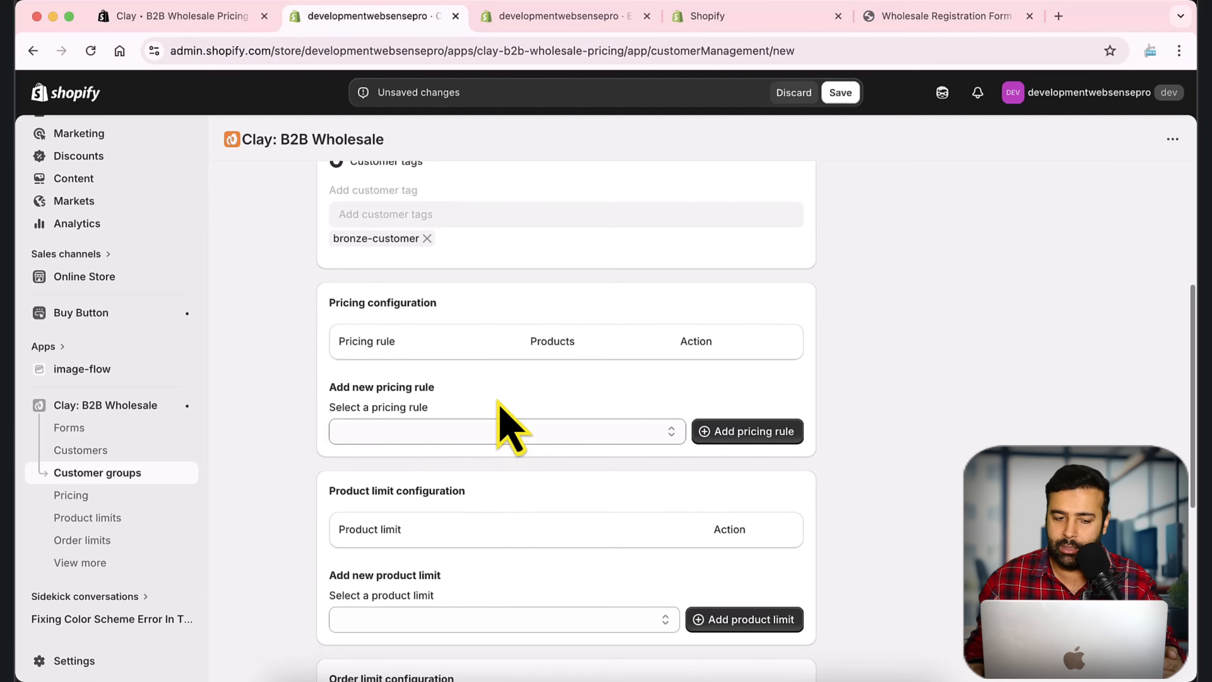
Step: Open the Pricing page in a new tab and start a new Automated pricing rule
right_click(72, 497)
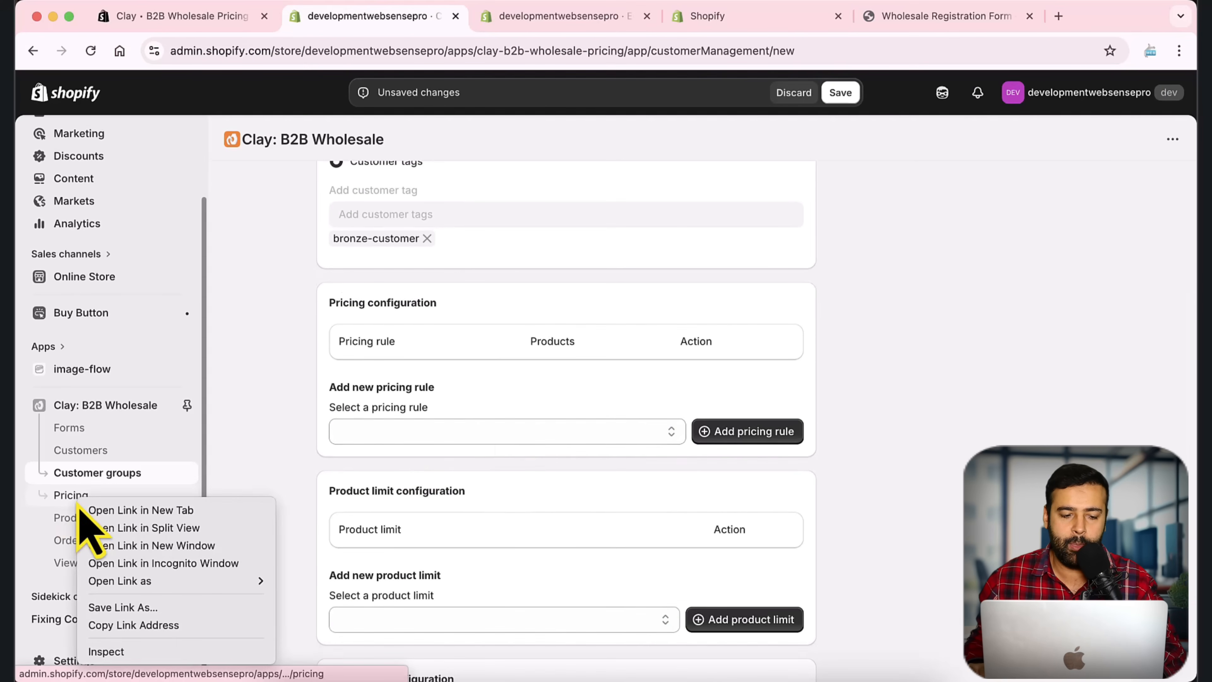
left_click(115, 510)
left_click(514, 19)
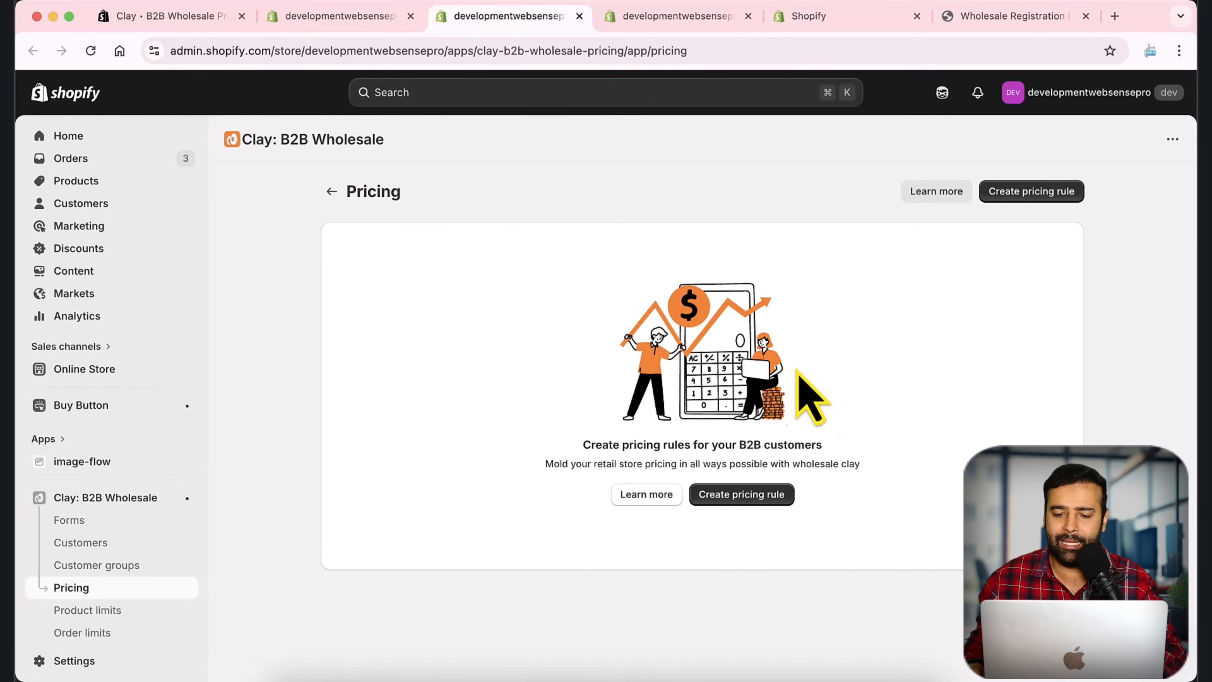
left_click(741, 494)
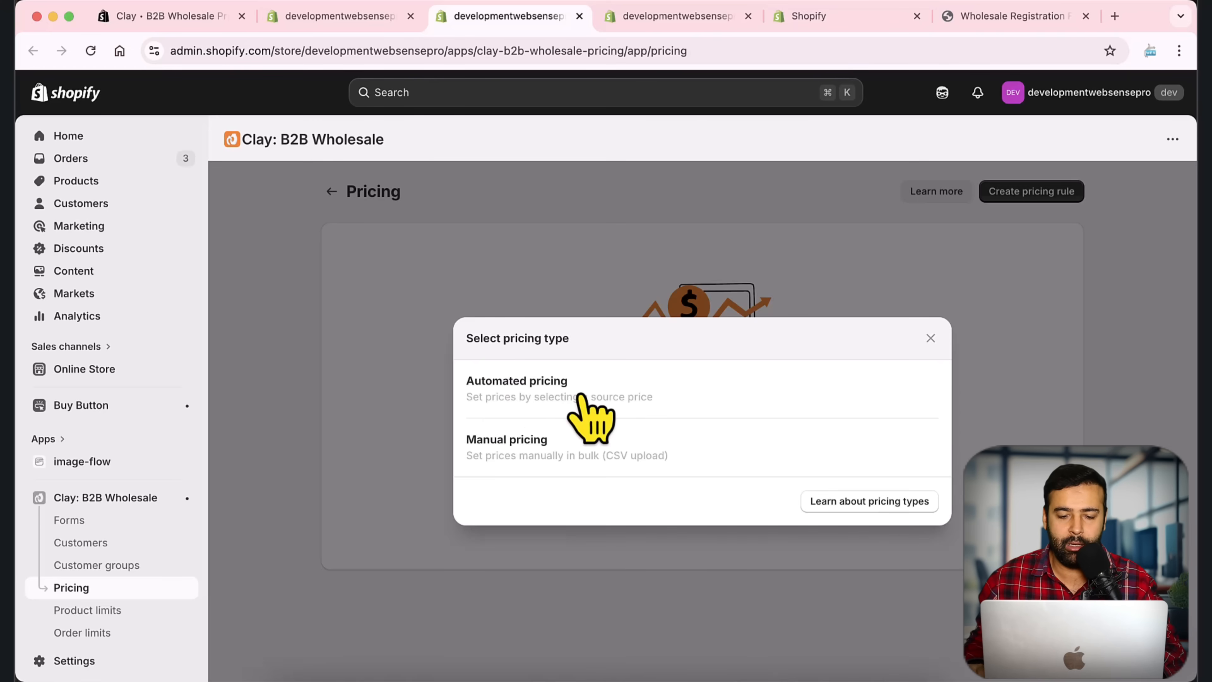
left_click(633, 395)
left_click(522, 289)
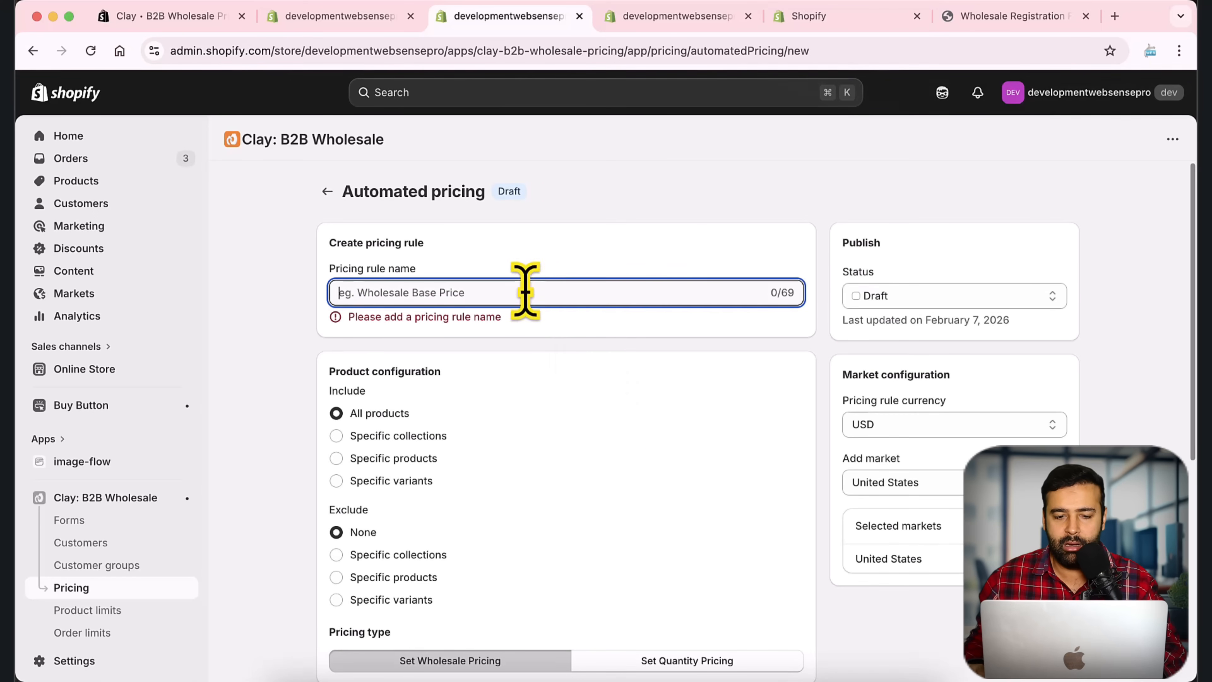
type("Bro")
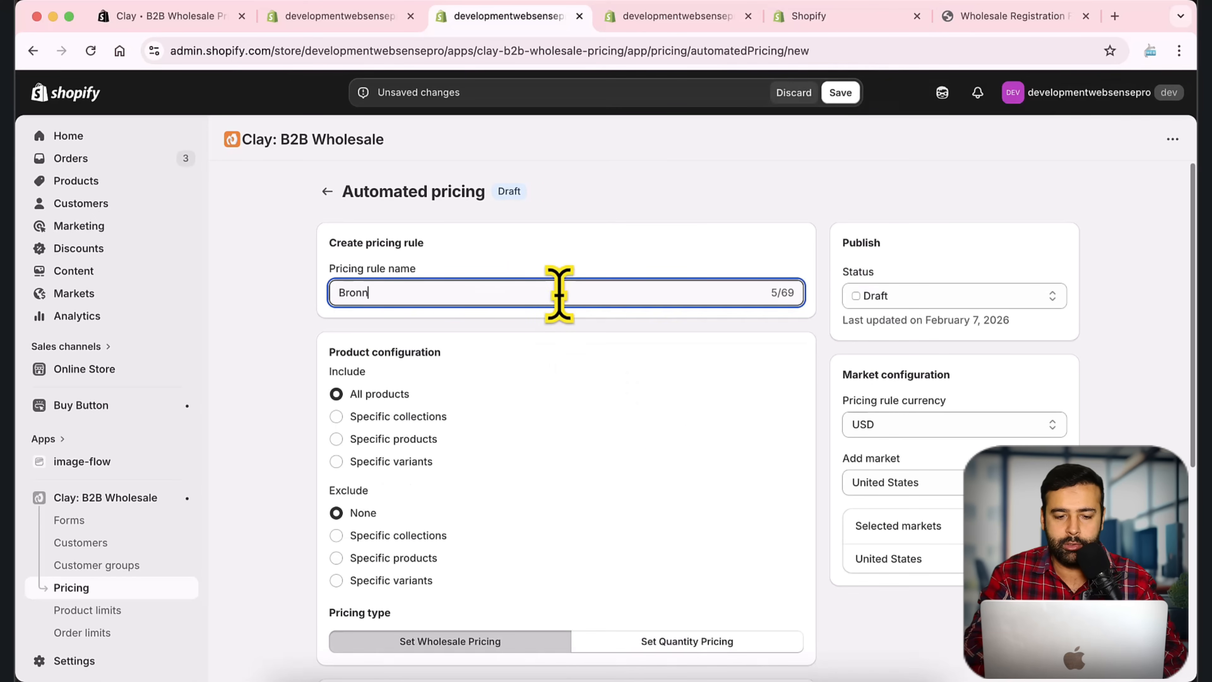
type("nze")
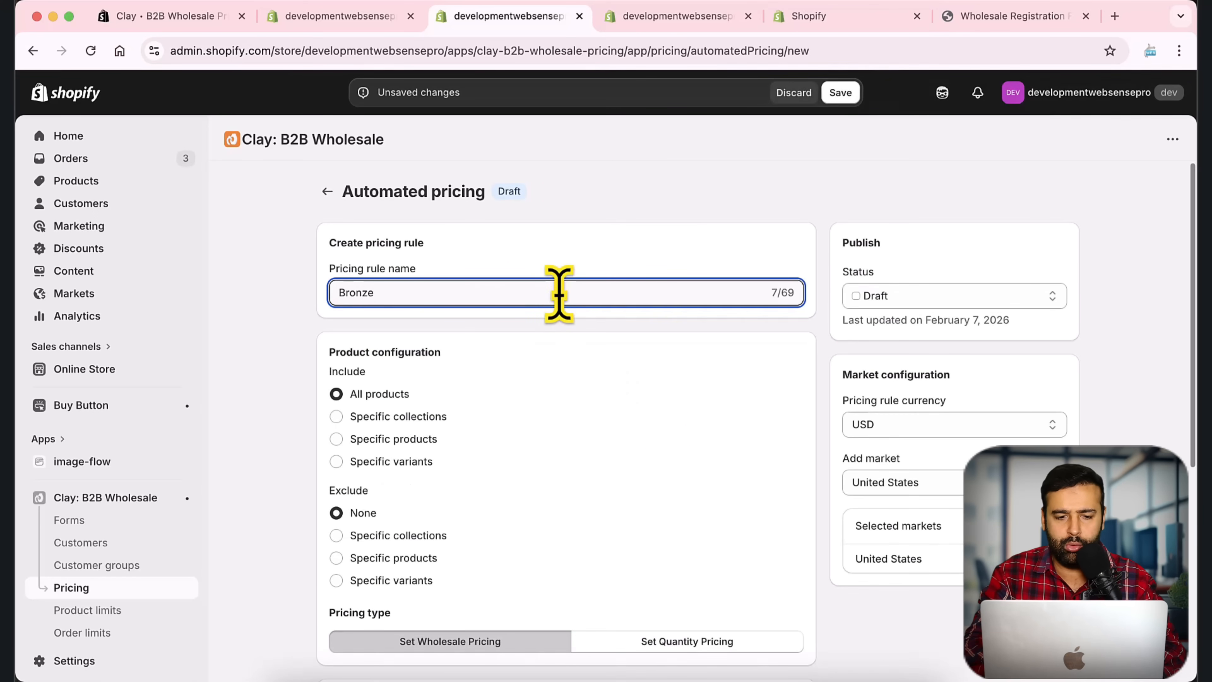
key("super+a")
key("BackSpace")
type("P")
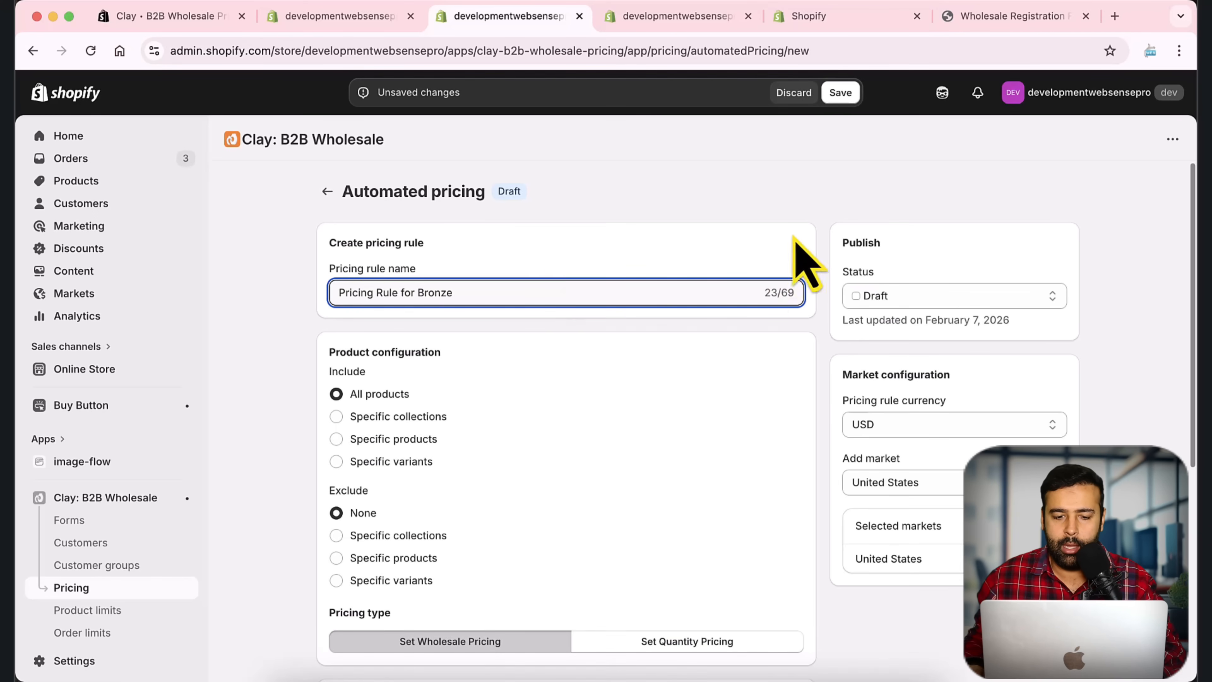
scroll(806, 258, "down", 3)
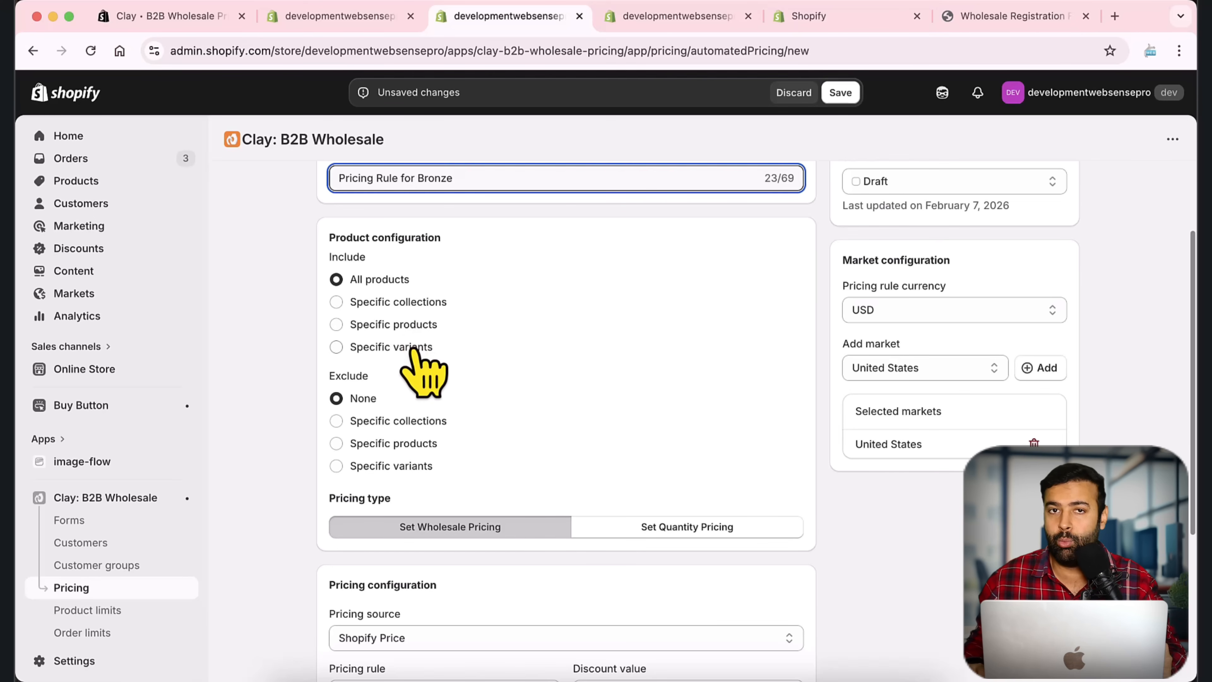
scroll(765, 324, "up", 3)
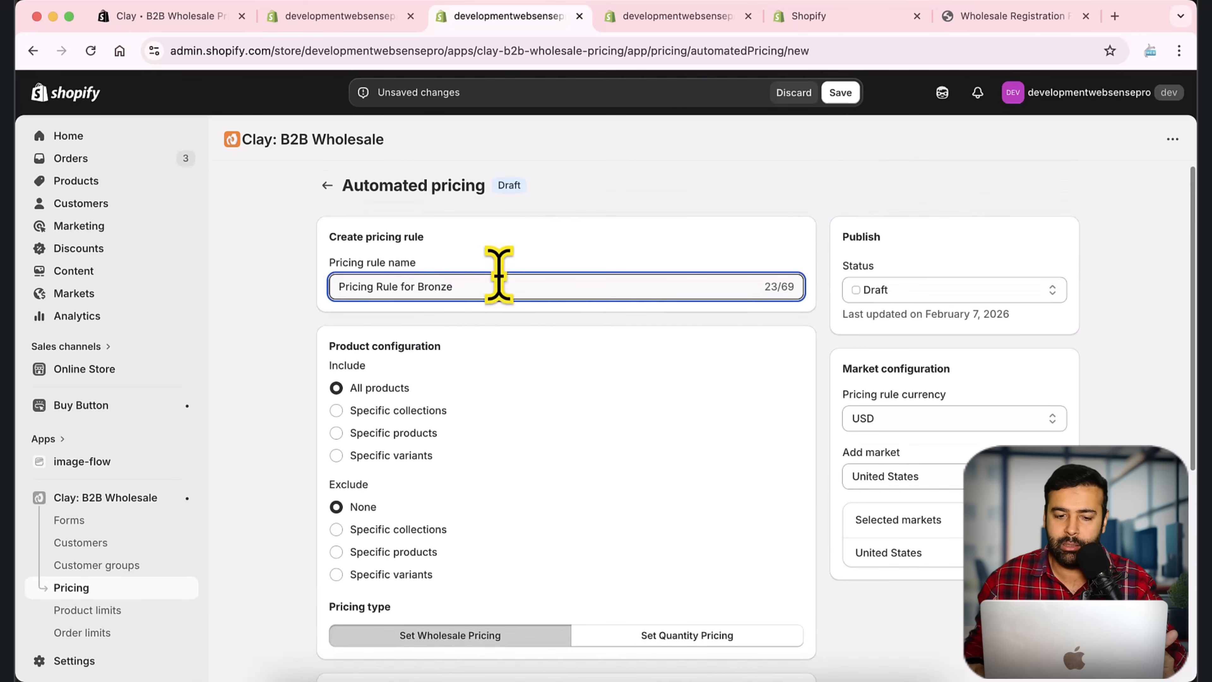
left_click_drag(495, 285, 329, 287)
scroll(819, 252, "down", 3)
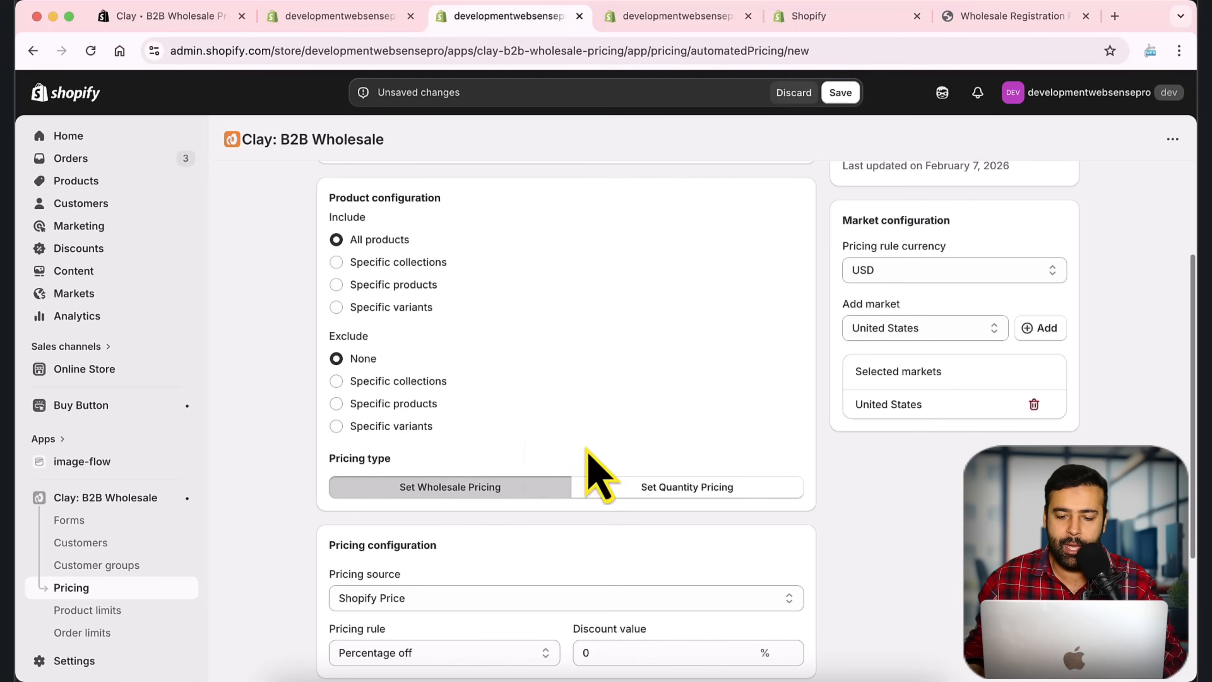
scroll(765, 320, "down", 4)
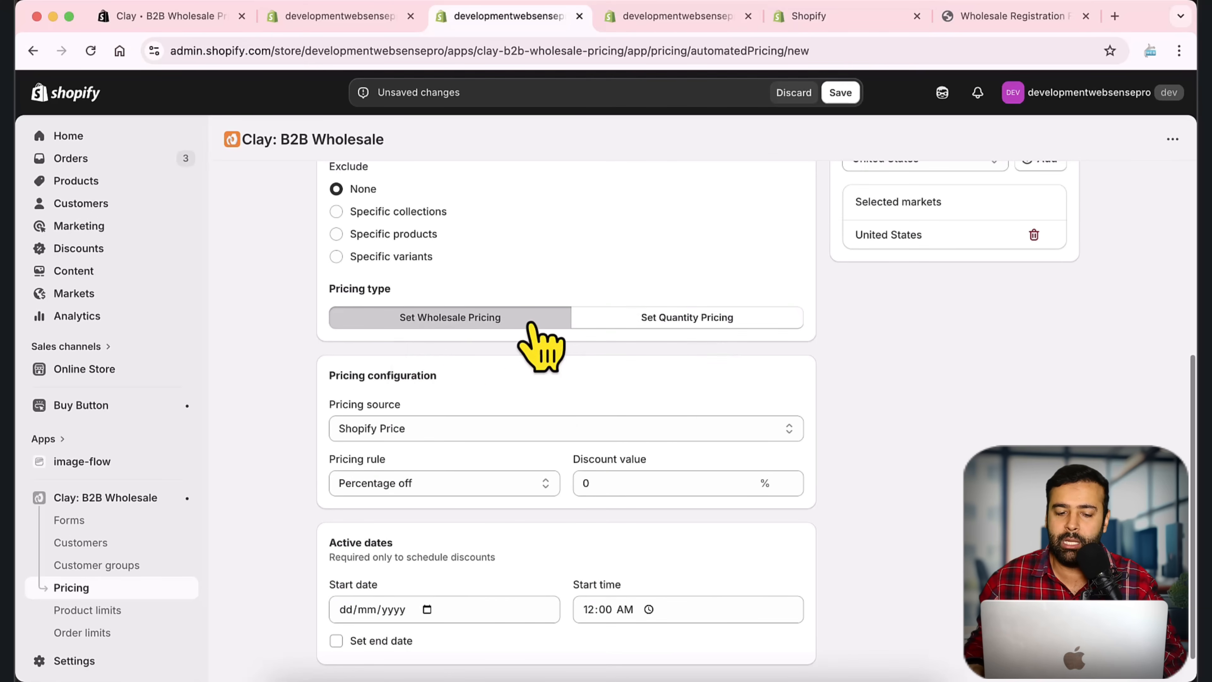
scroll(541, 346, "down", 1)
left_click(601, 465)
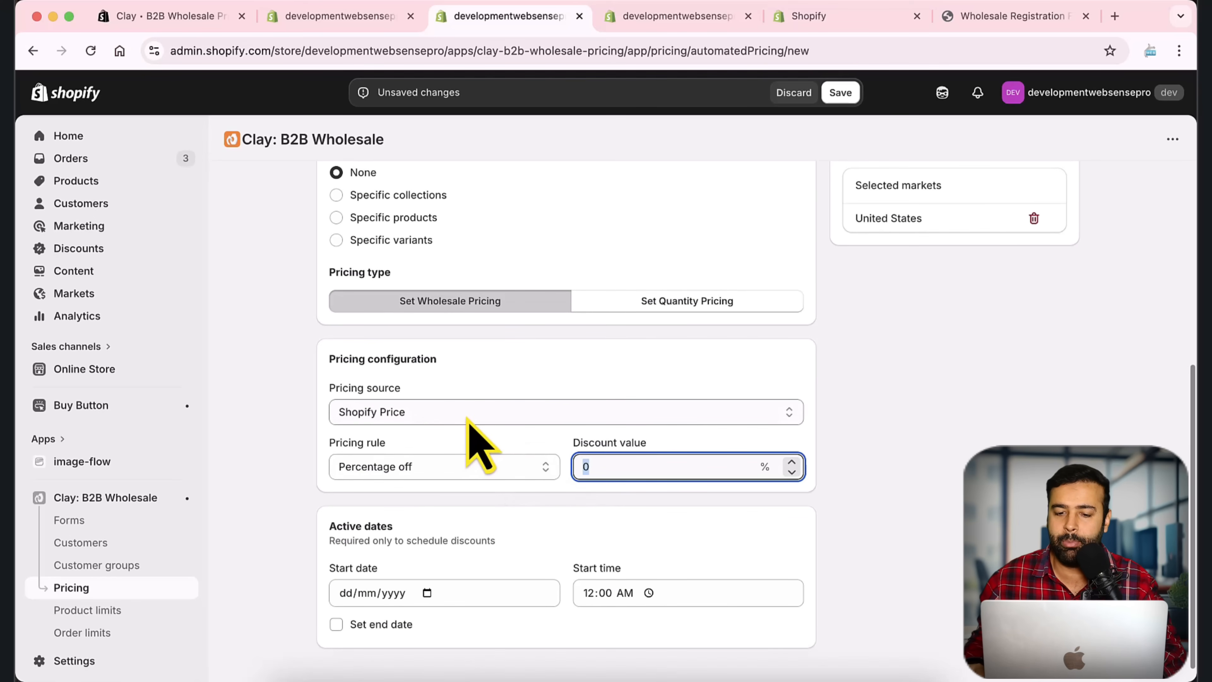
left_click(652, 301)
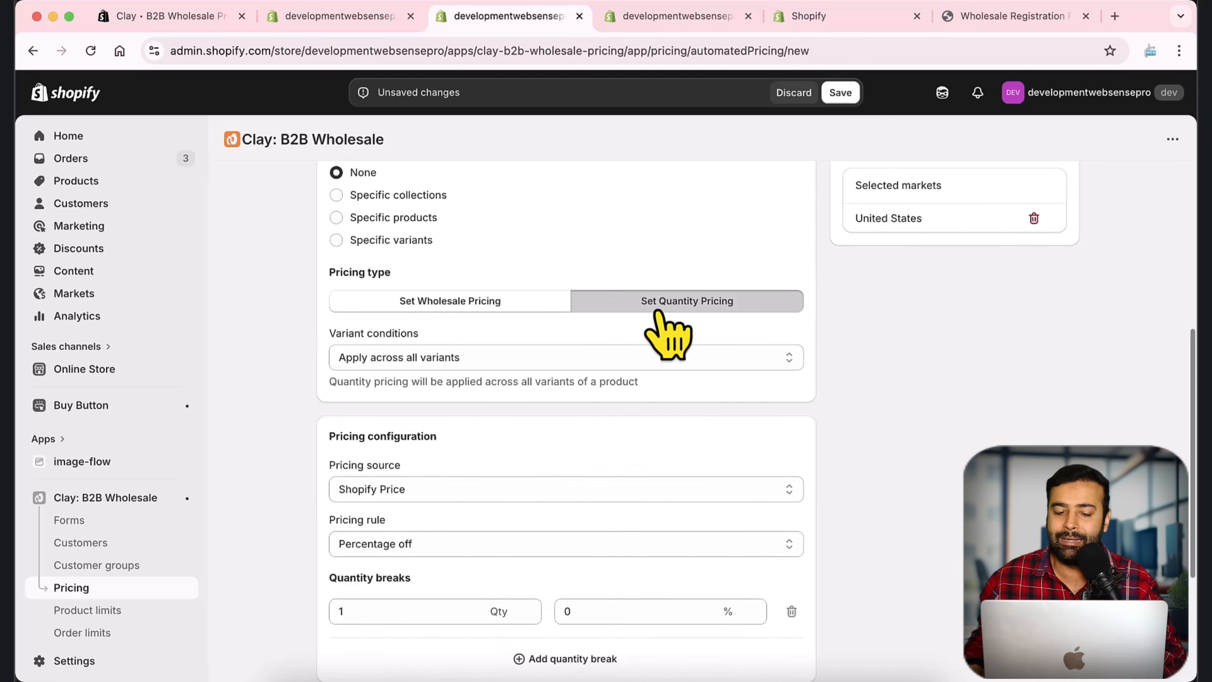
scroll(729, 430, "down", 5)
scroll(721, 430, "up", 3)
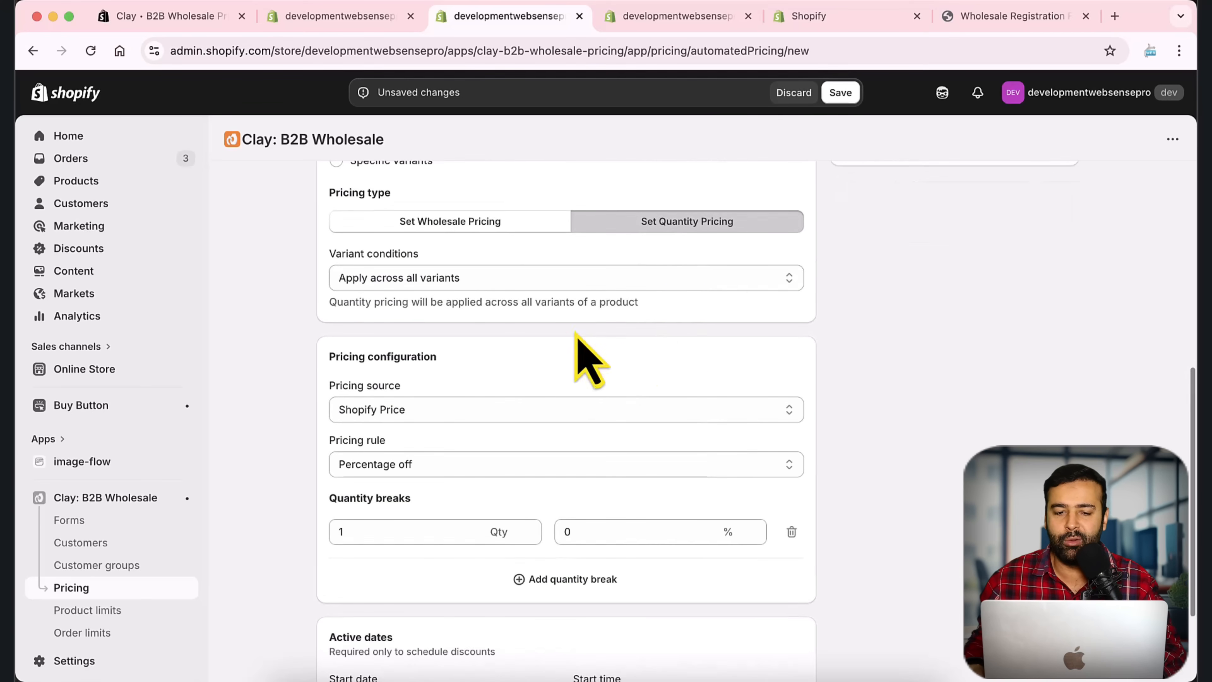
left_click(484, 224)
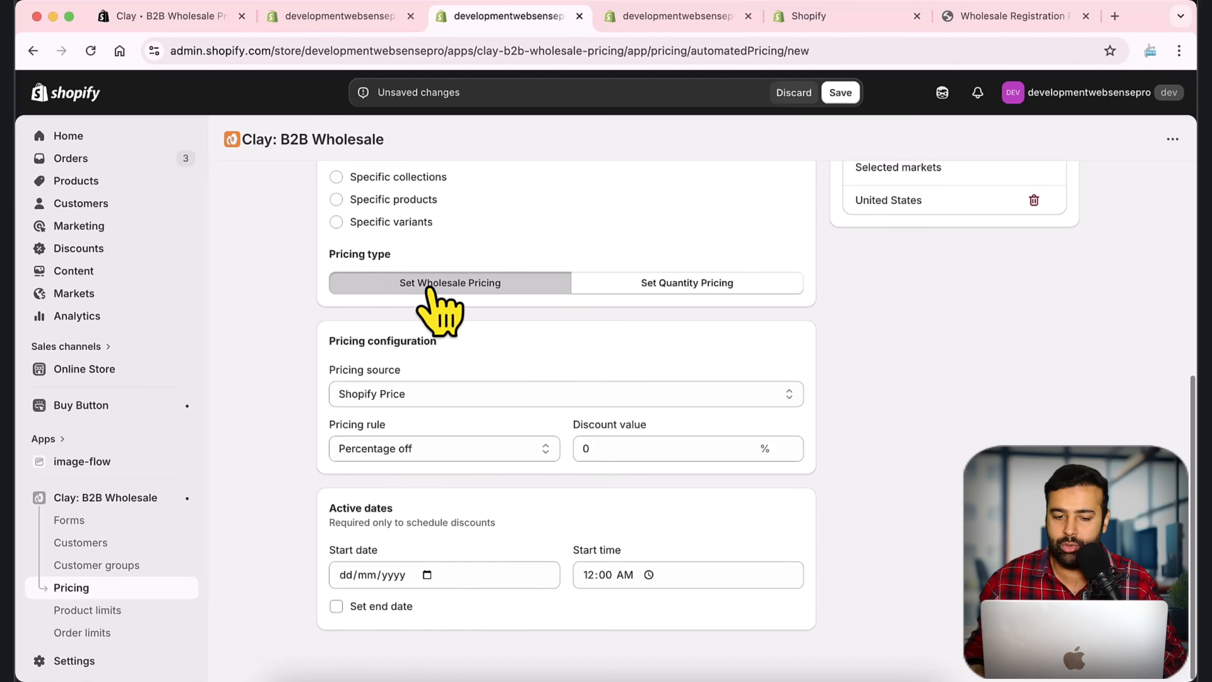
left_click(567, 403)
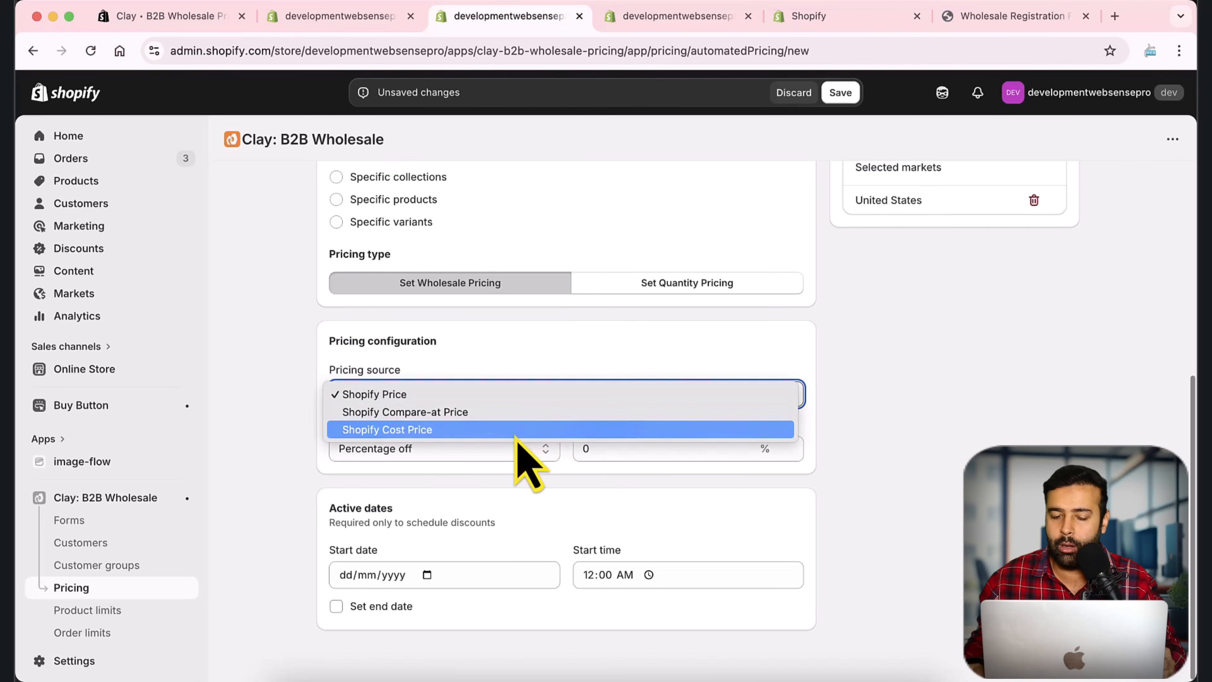
left_click(545, 367)
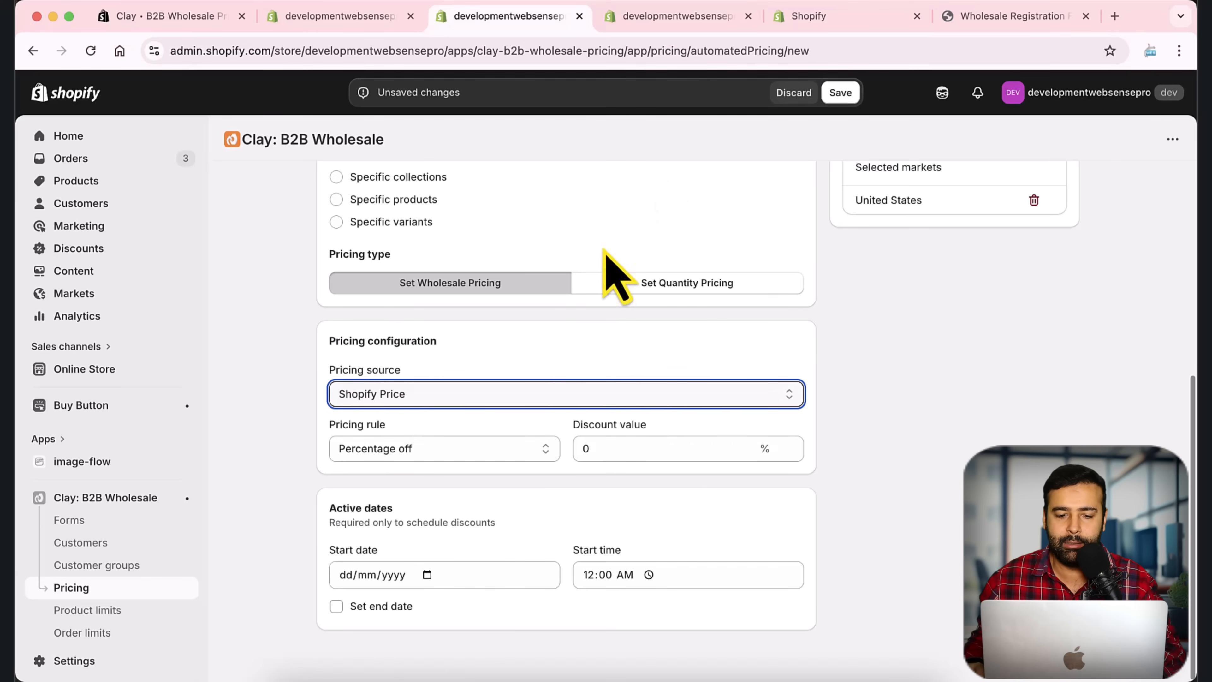
left_click(549, 394)
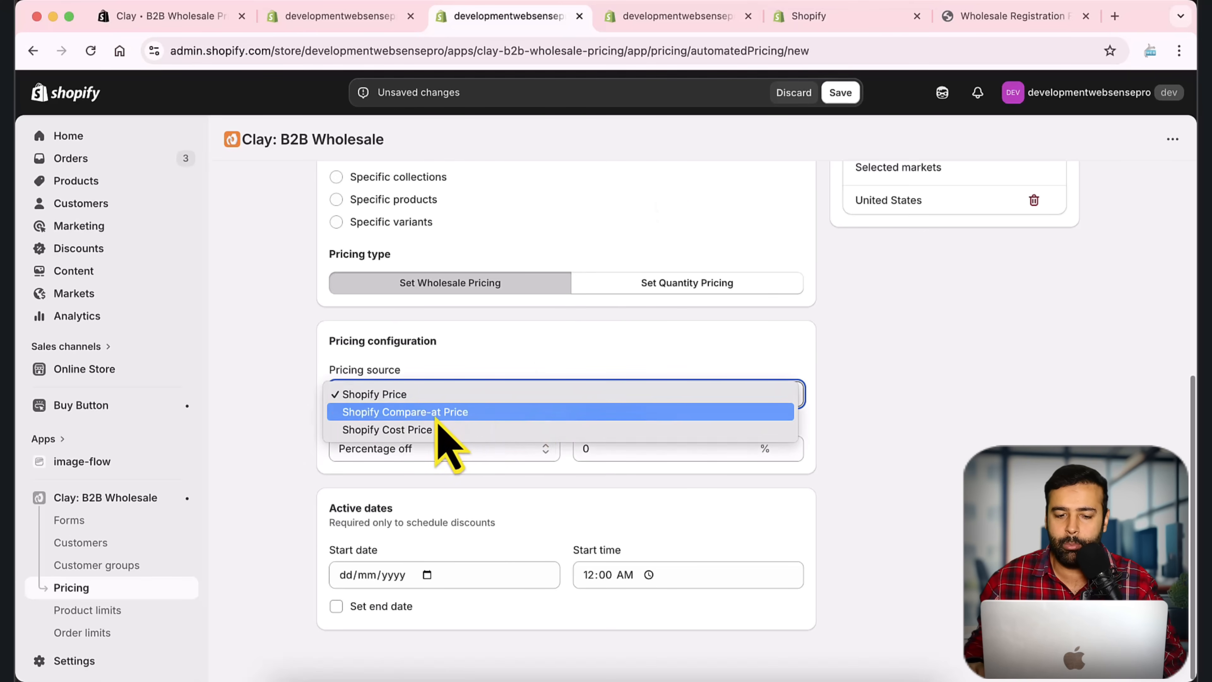
left_click(509, 356)
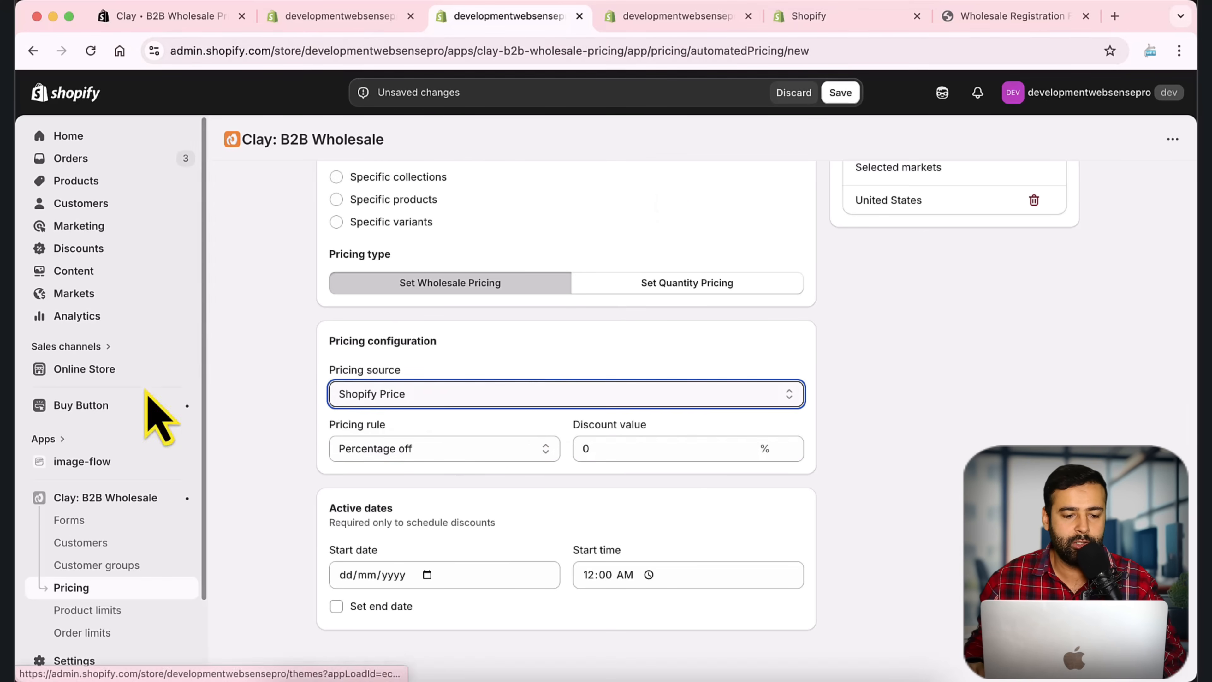
Step: Check the All Over Printed Polo's $60.00 price on the storefront, then return to the group settings
left_click(187, 370)
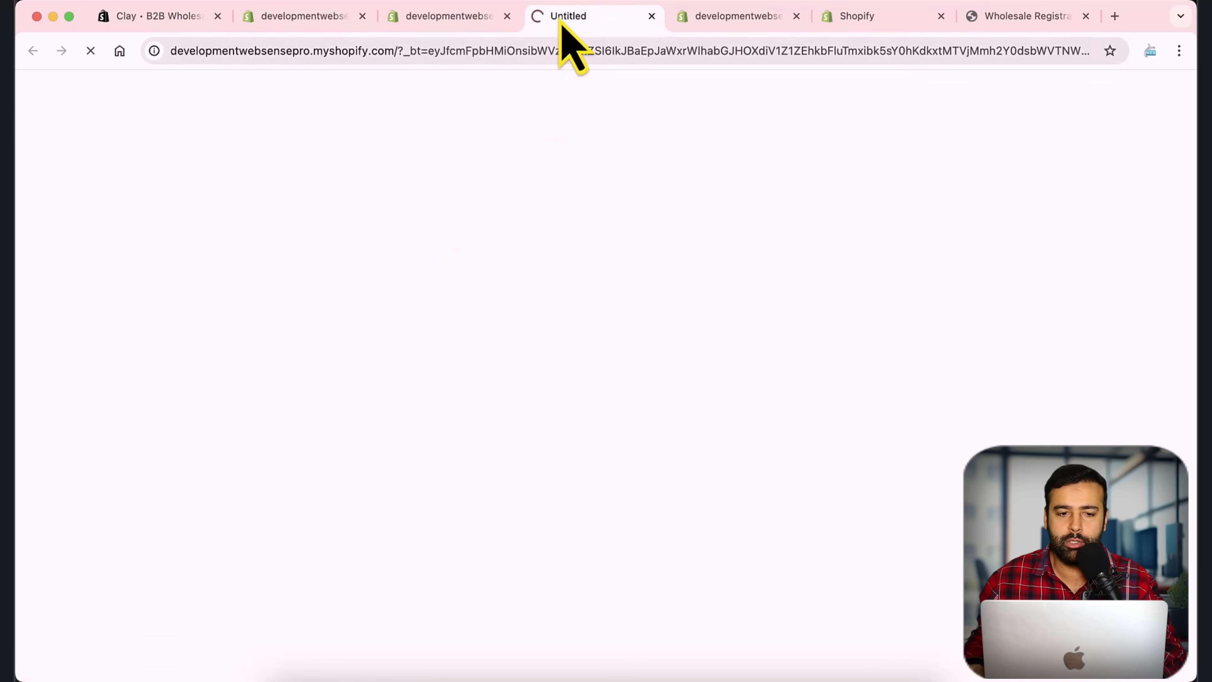
left_click_drag(563, 29, 273, 24)
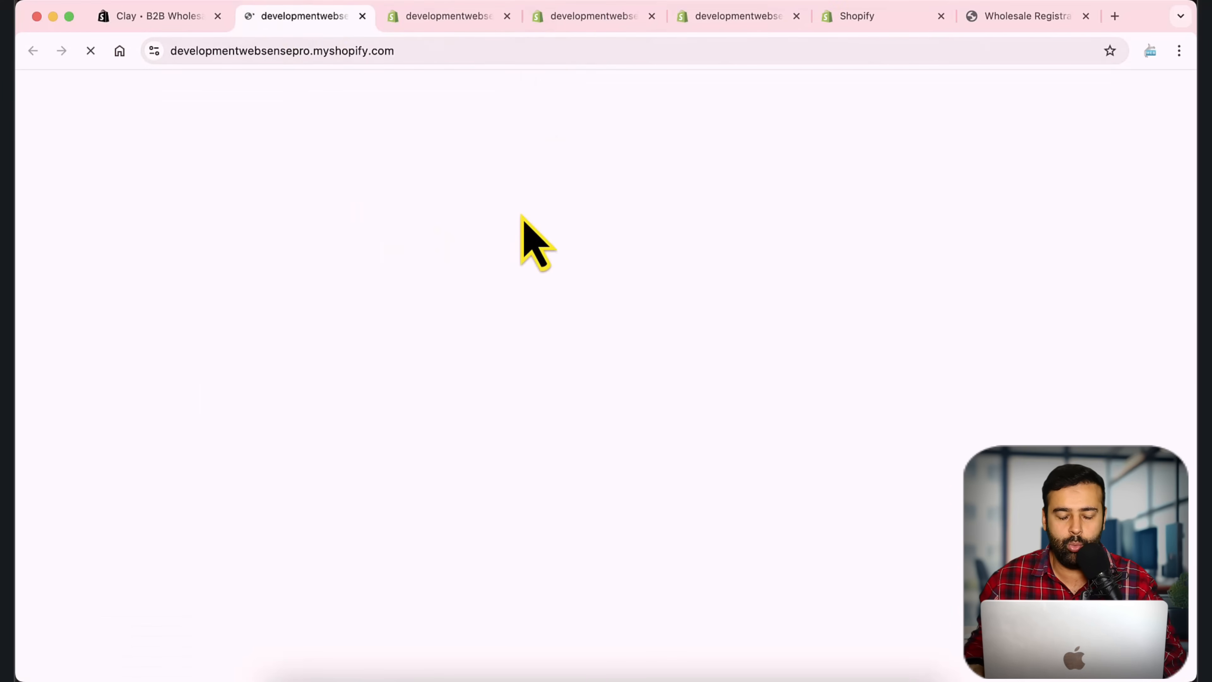
scroll(662, 284, "down", 7)
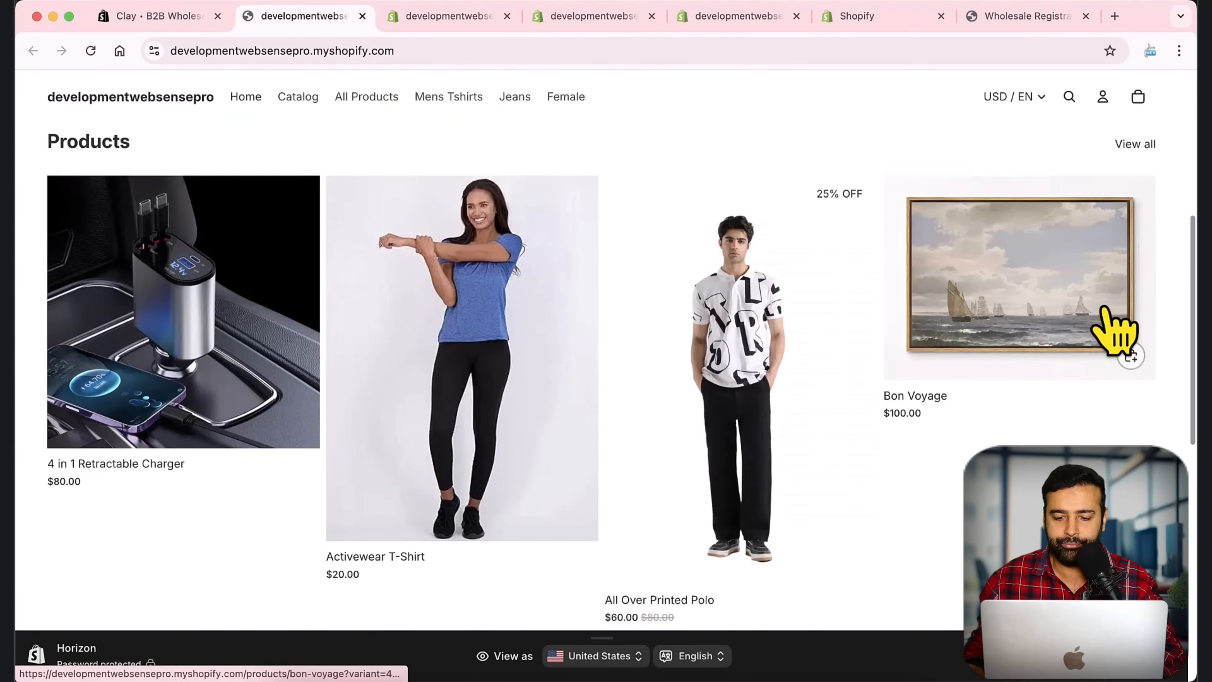
scroll(1114, 330, "down", 5)
left_click(825, 411)
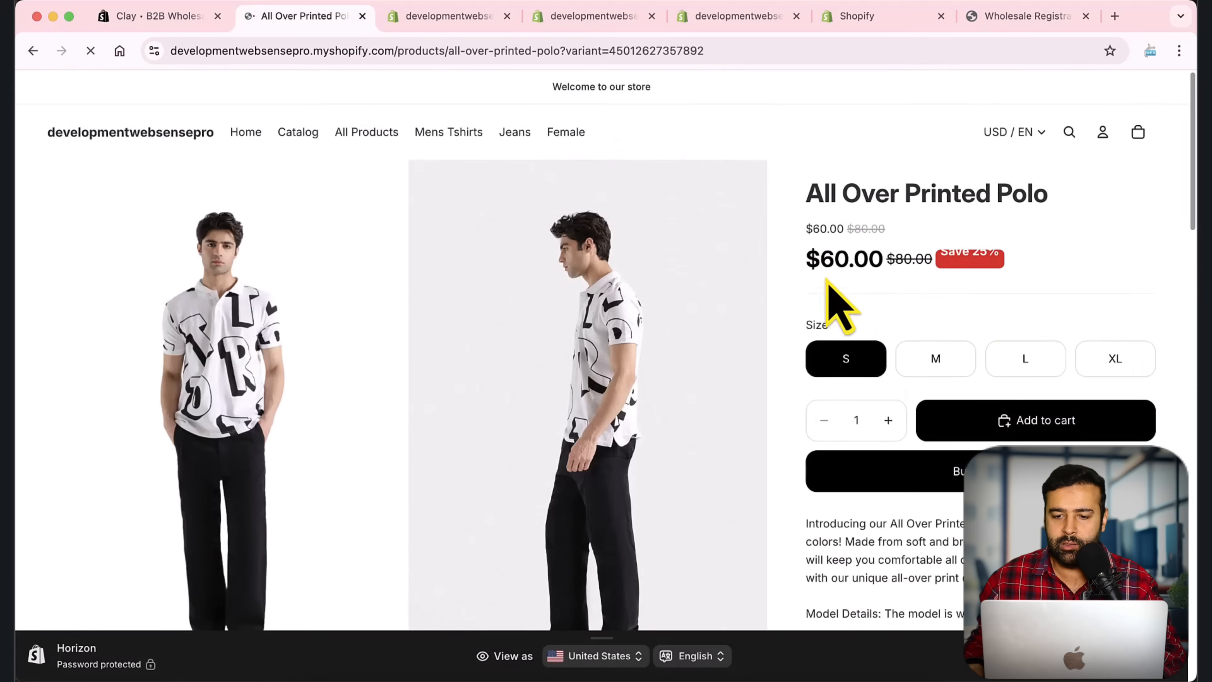
left_click_drag(820, 260, 932, 259)
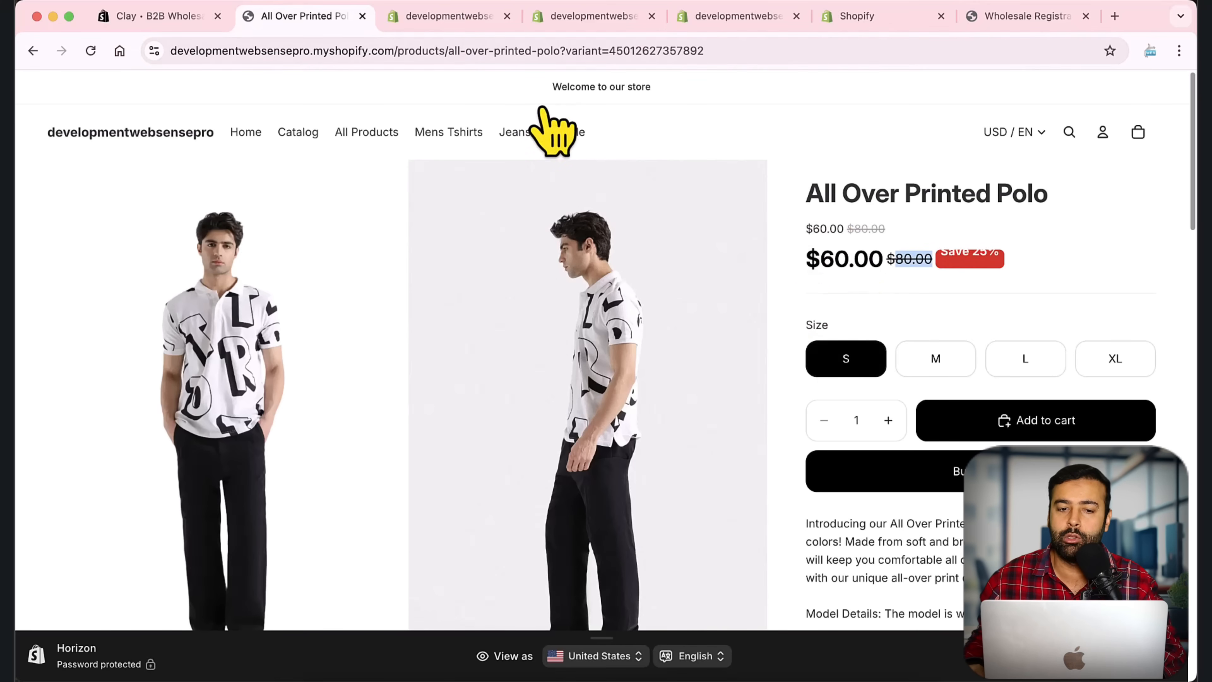
left_click(448, 16)
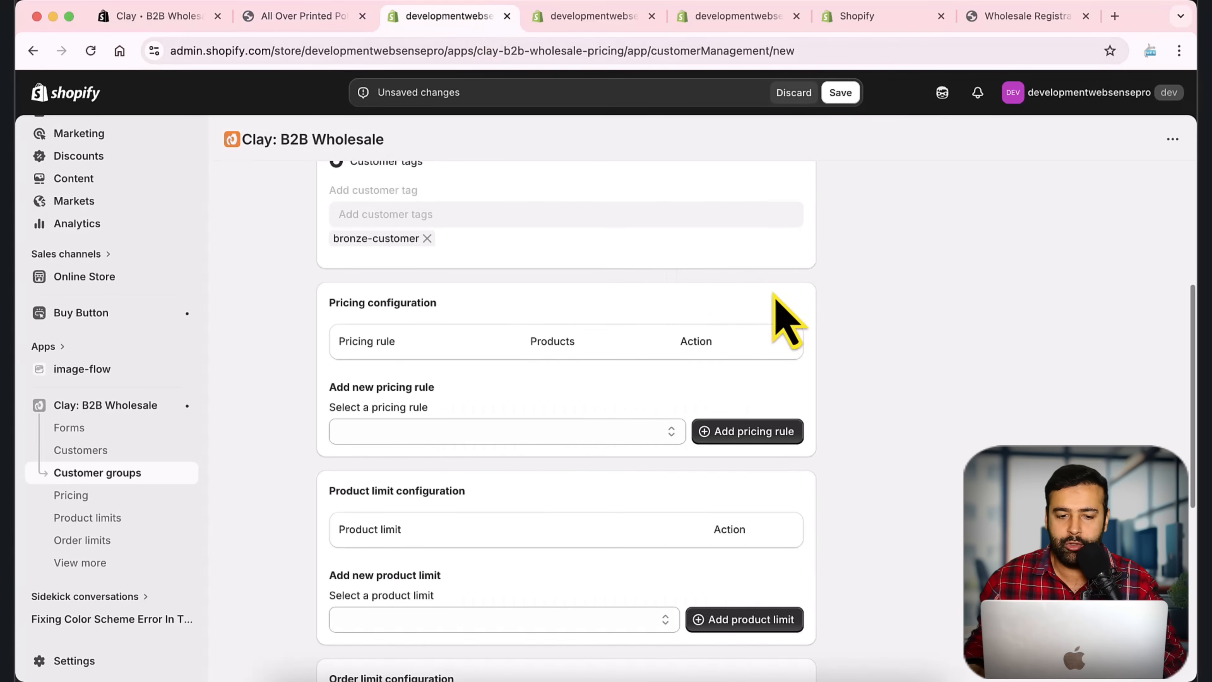
Step: Save Pricing Rule for Bronze as 10% off Shopify Price with no end date
scroll(668, 286, "up", 1)
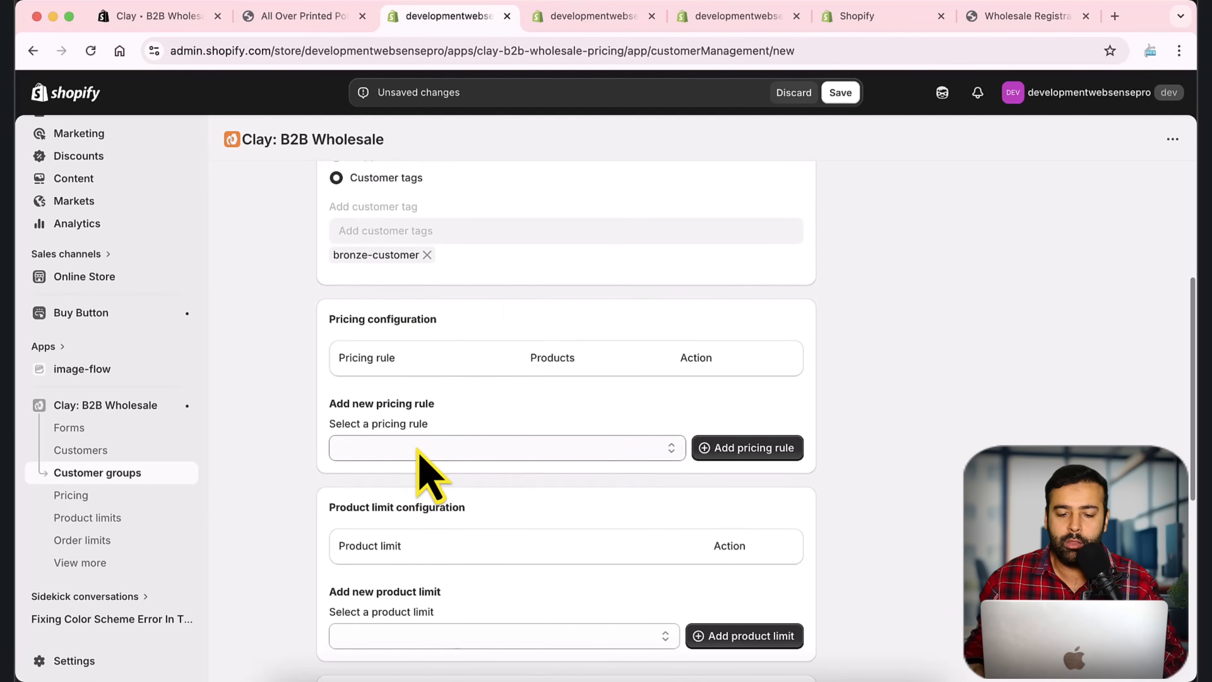
scroll(446, 325, "up", 2)
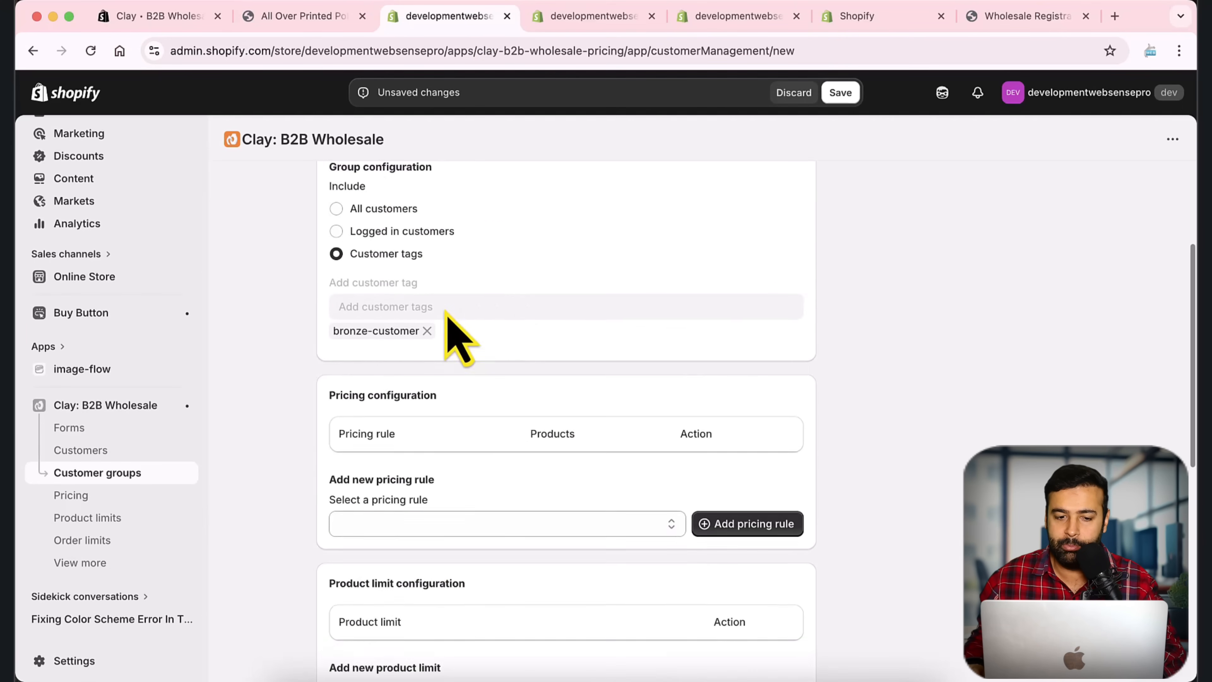
left_click(570, 19)
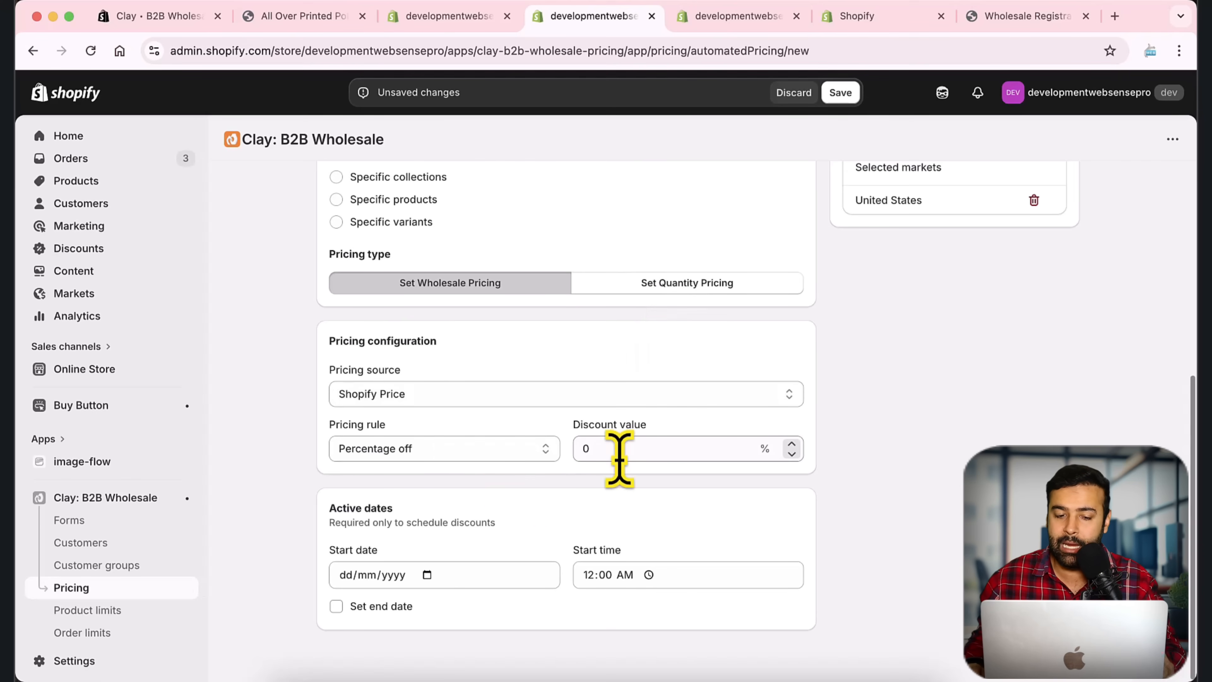
left_click(496, 401)
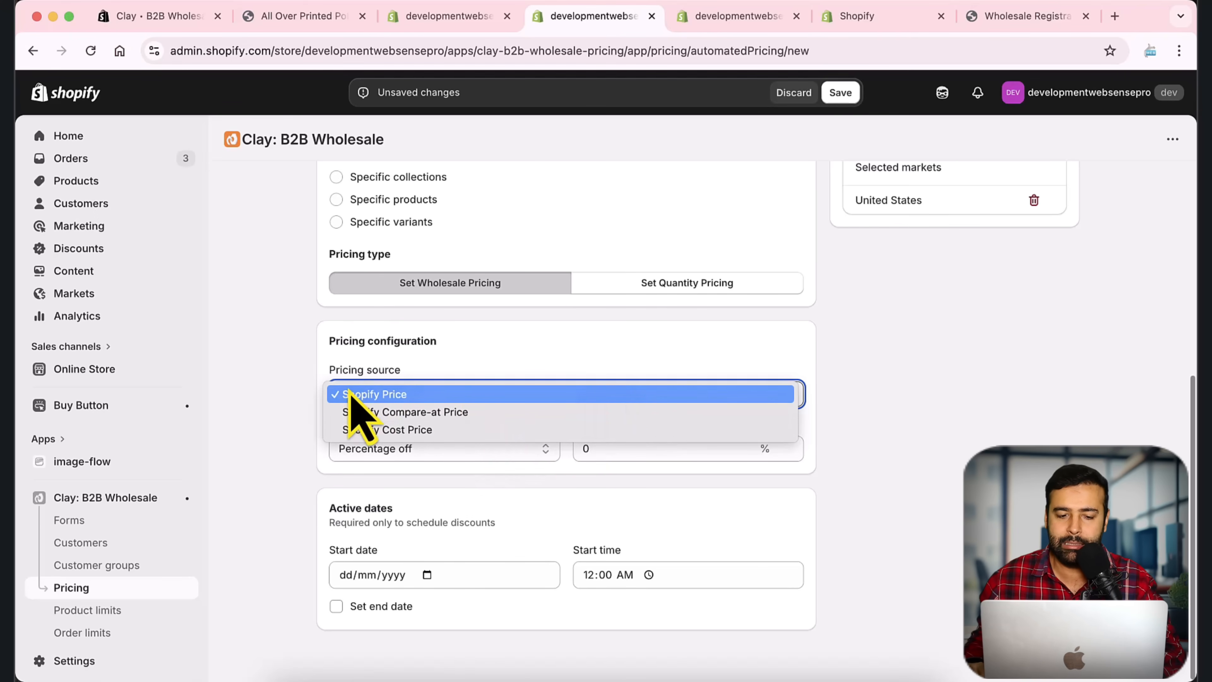
left_click(468, 396)
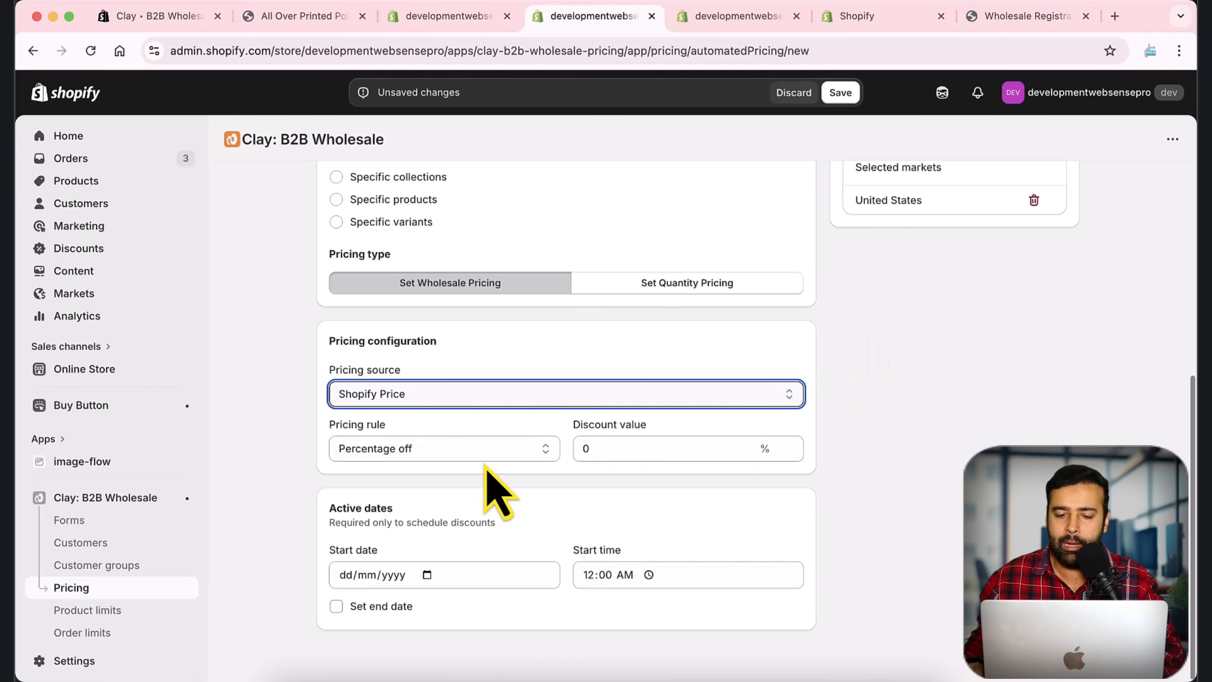
left_click(623, 448)
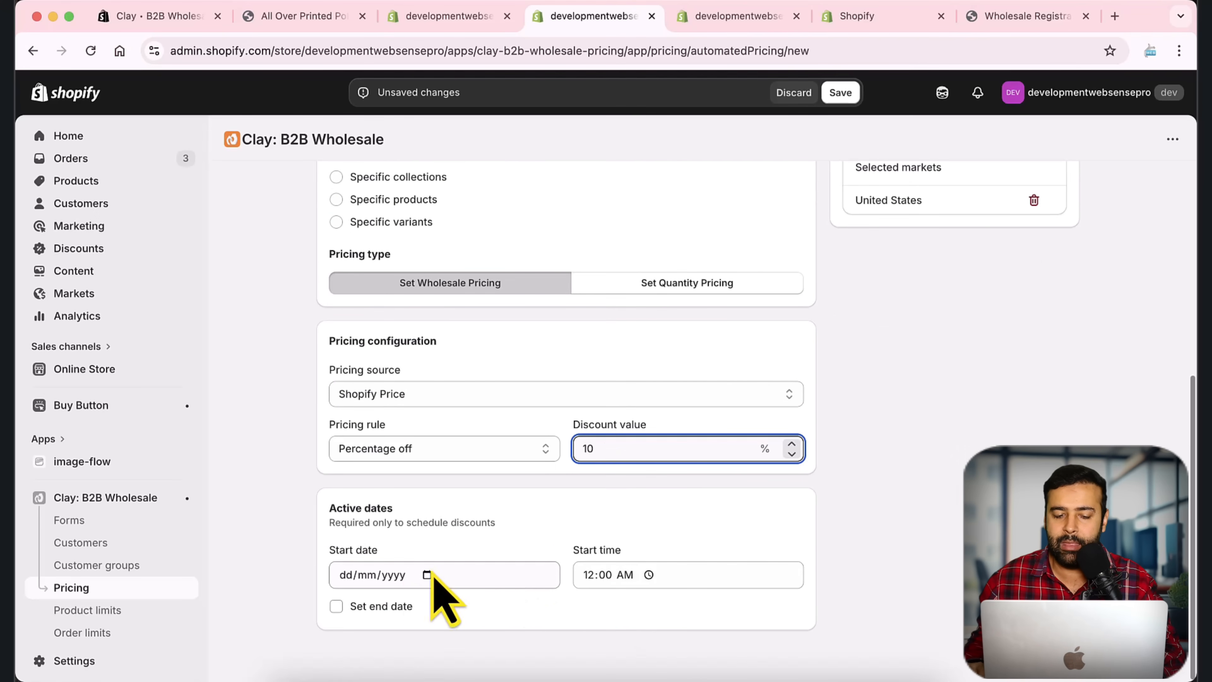
left_click(365, 607)
scroll(489, 494, "down", 2)
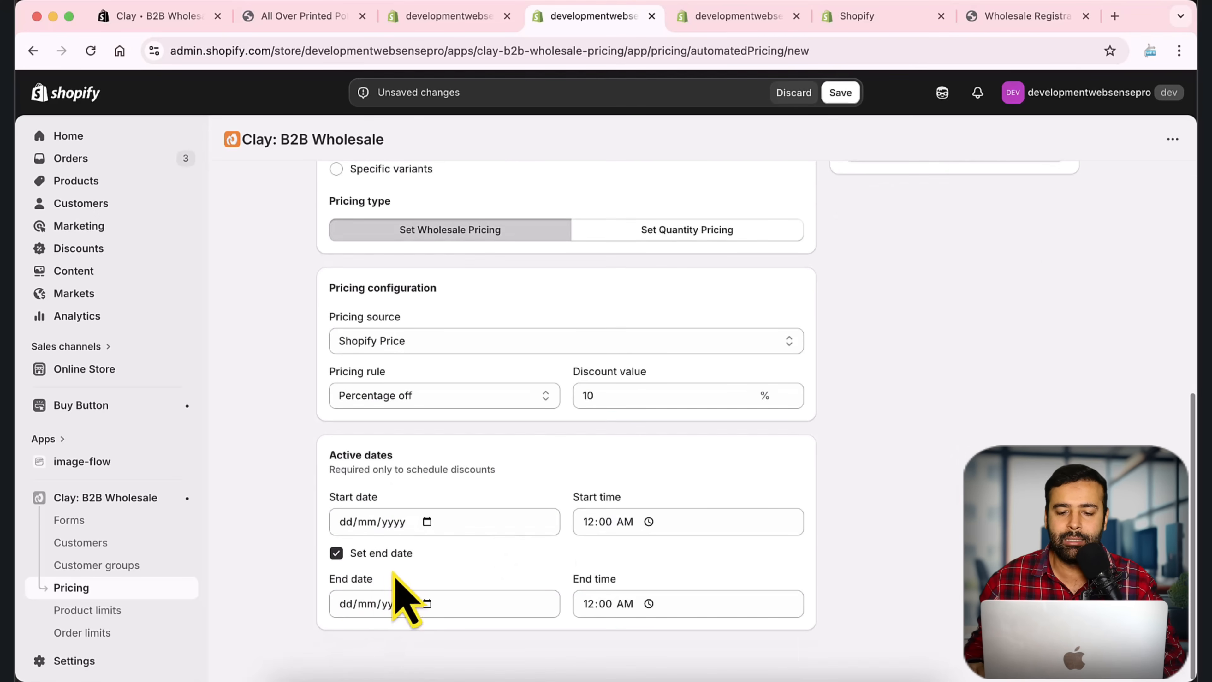
left_click(342, 554)
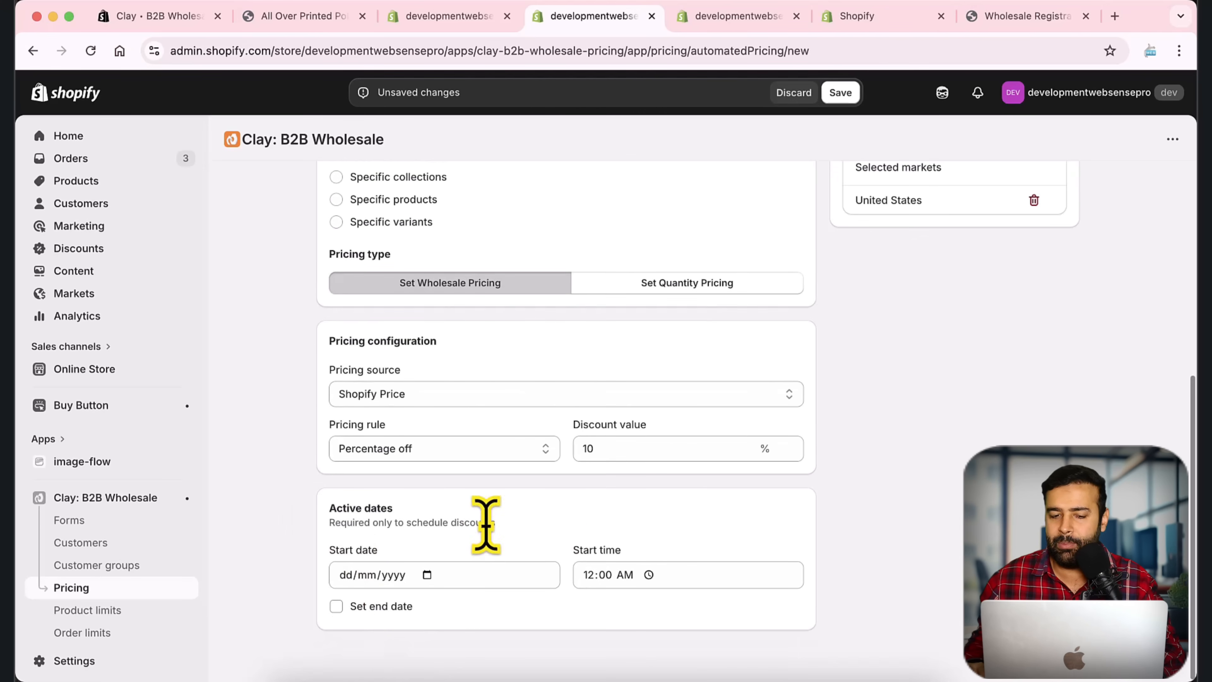
scroll(703, 511, "up", 6)
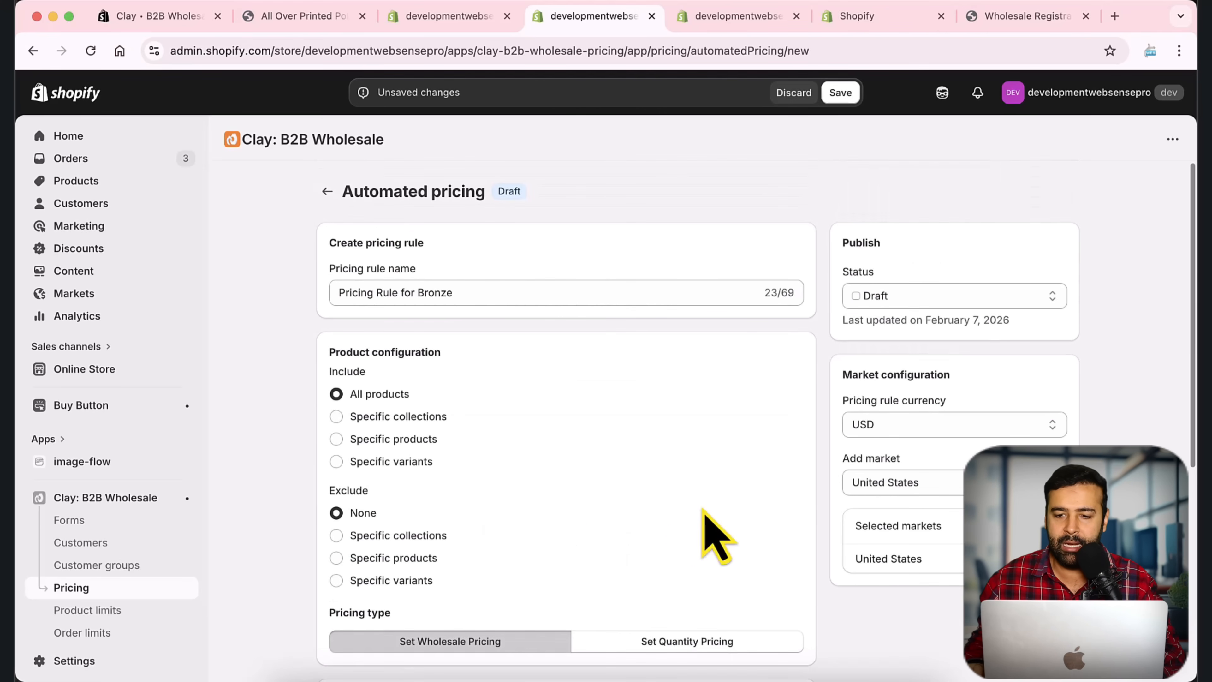
left_click(839, 92)
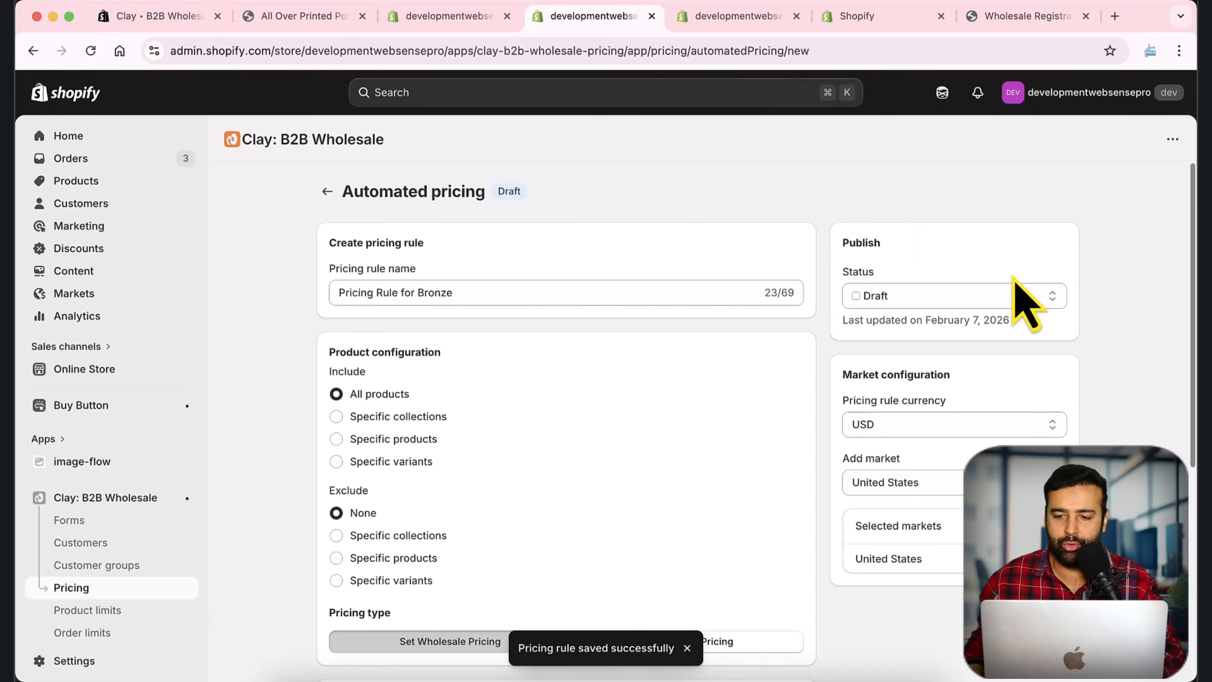
Step: Set the Bronze pricing rule's status to Active and save it
left_click(1007, 296)
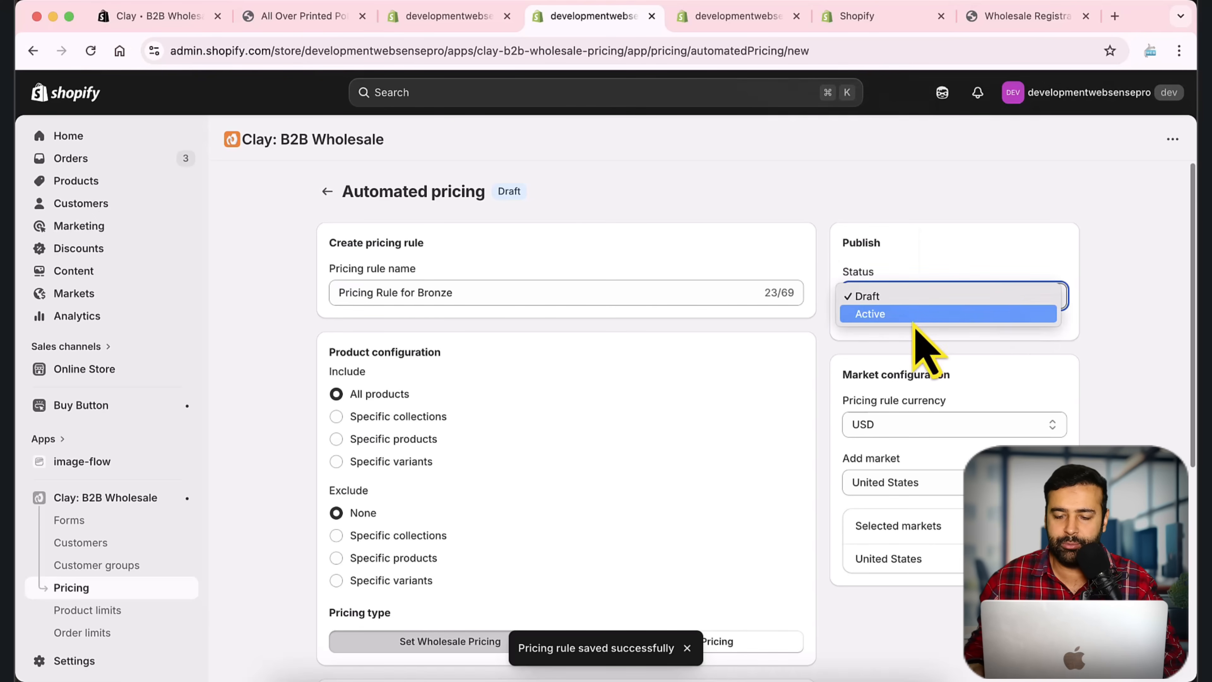
left_click(930, 314)
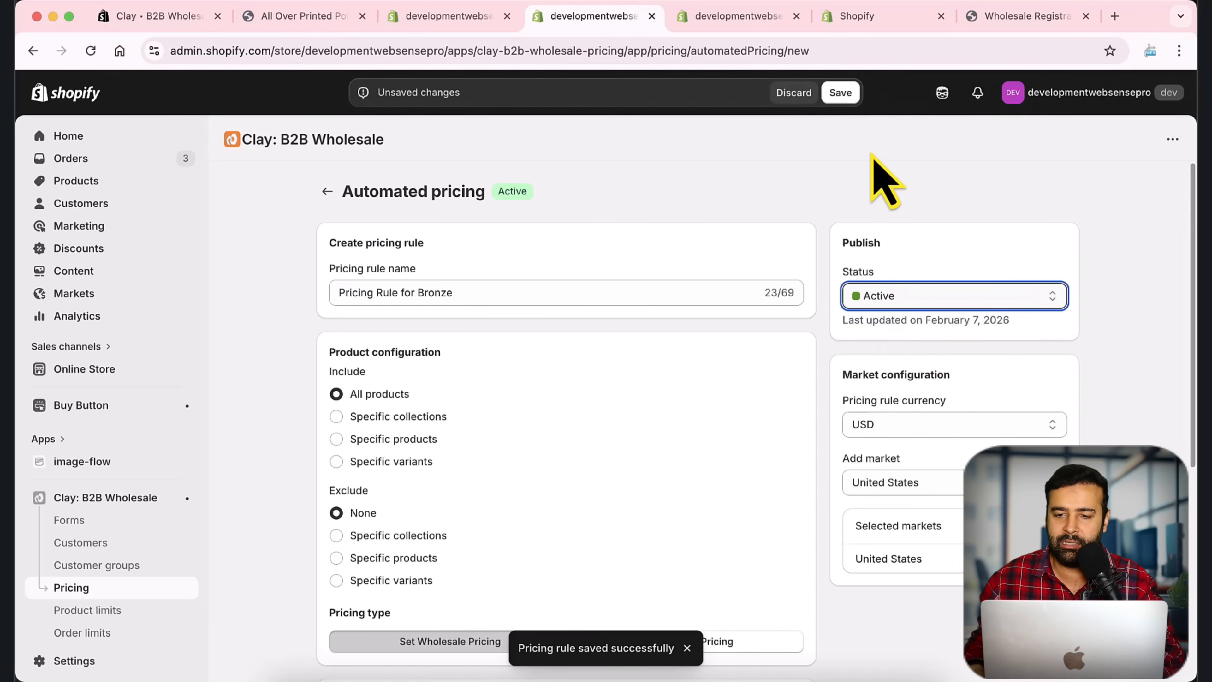
left_click(841, 92)
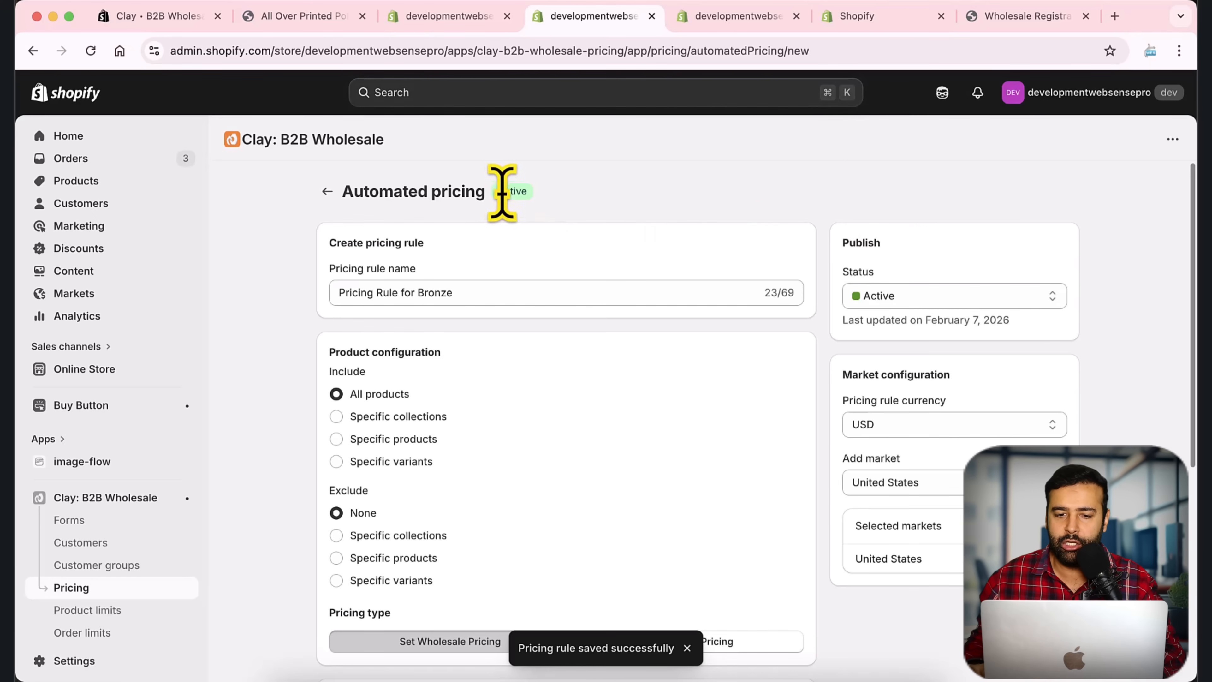
double_click(523, 192)
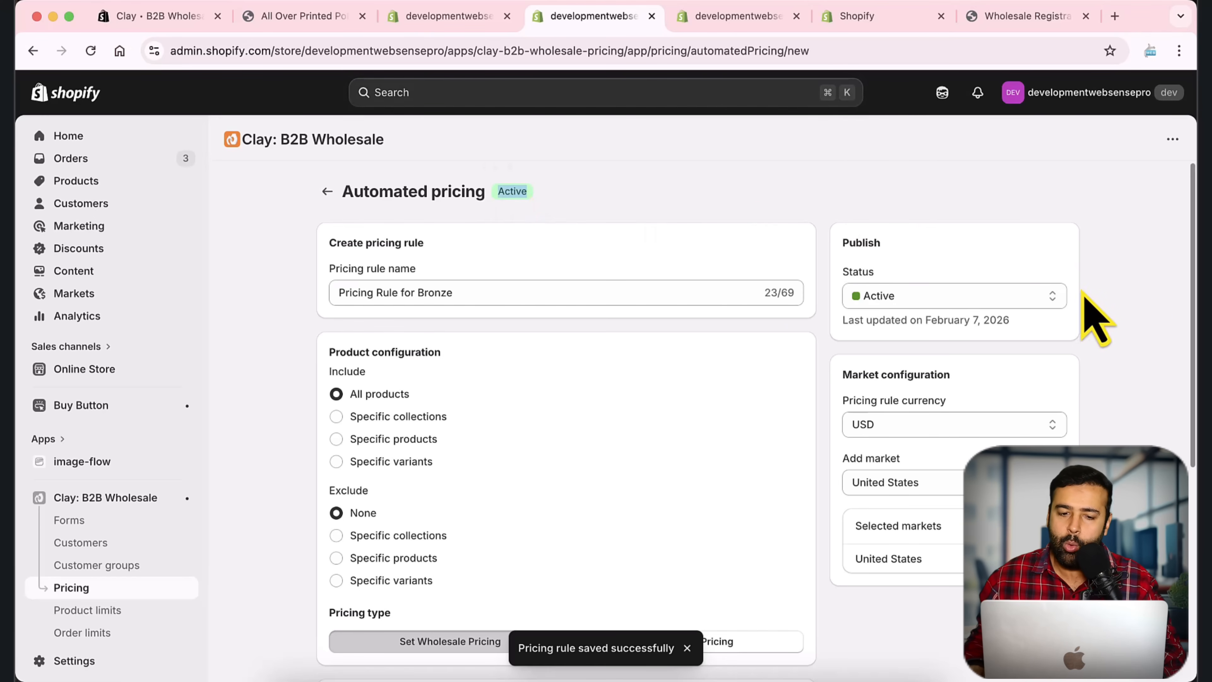
scroll(1109, 320, "down", 2)
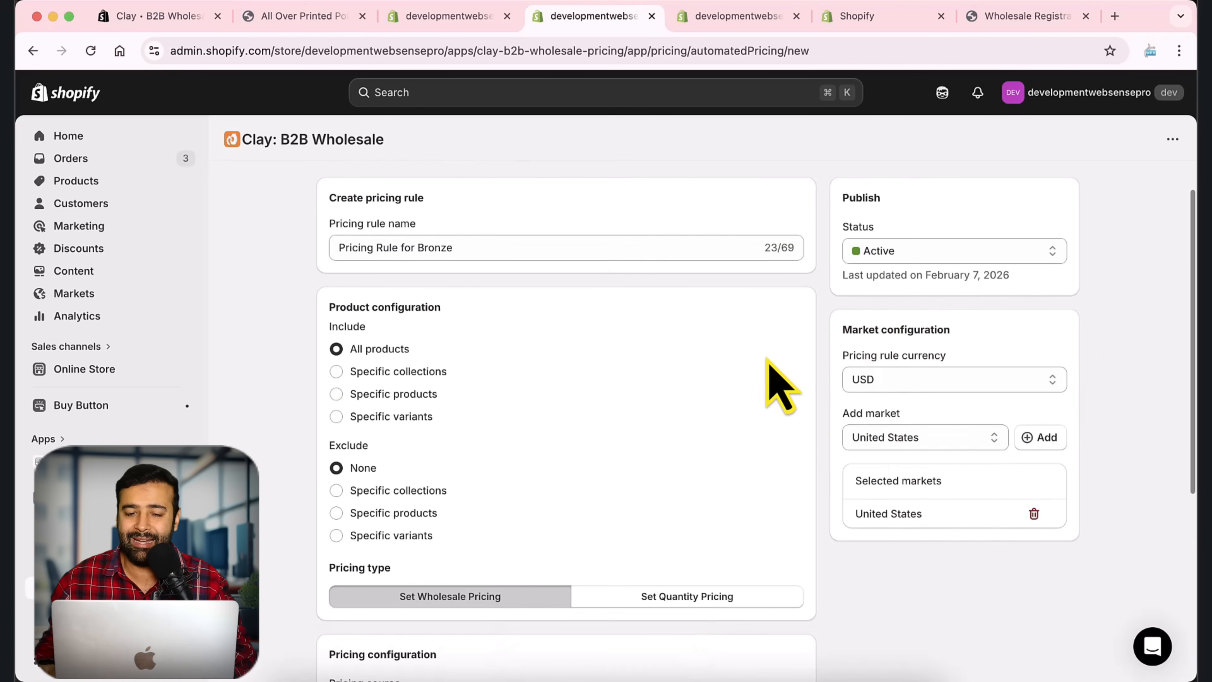
scroll(778, 396, "down", 5)
scroll(906, 448, "up", 6)
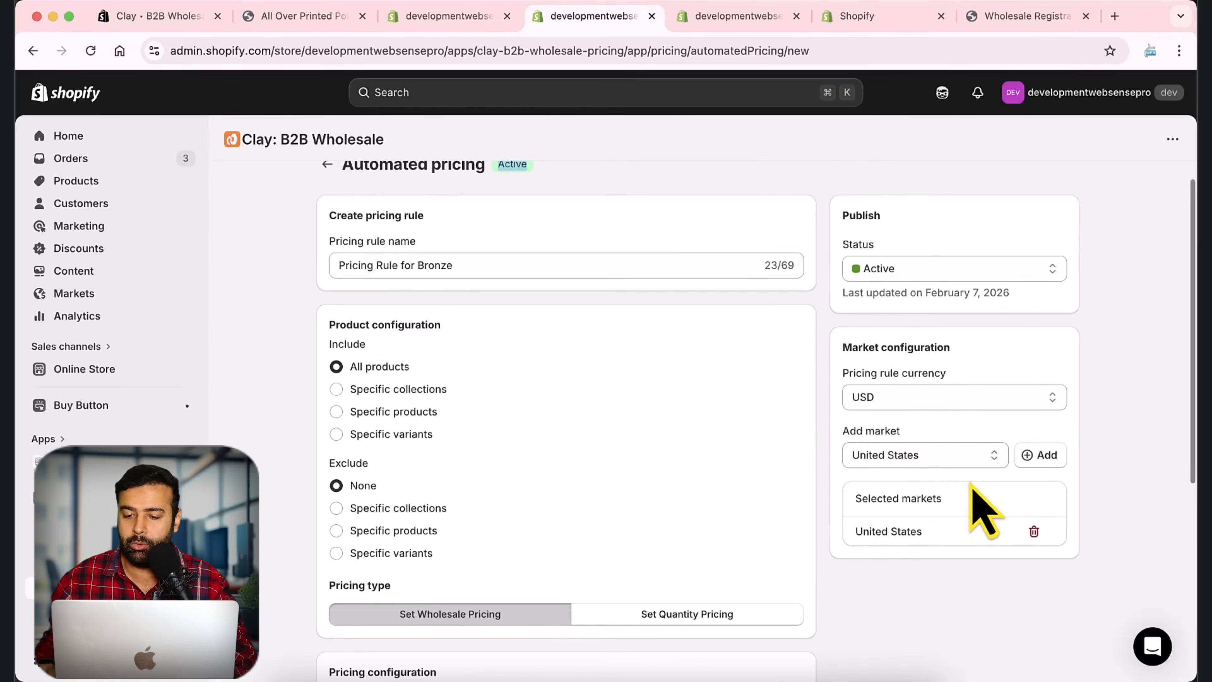
Step: Add United States as the rule's market, then return to the Bronze Customers group
left_click(981, 459)
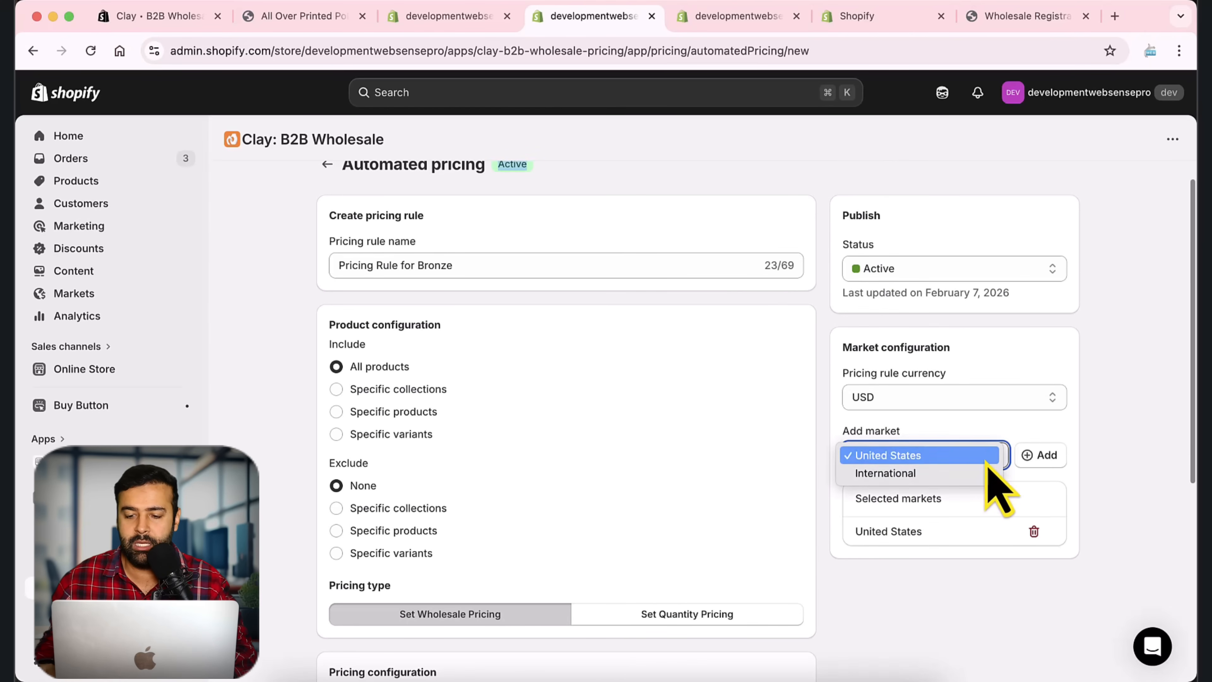
left_click(1006, 437)
left_click(1037, 461)
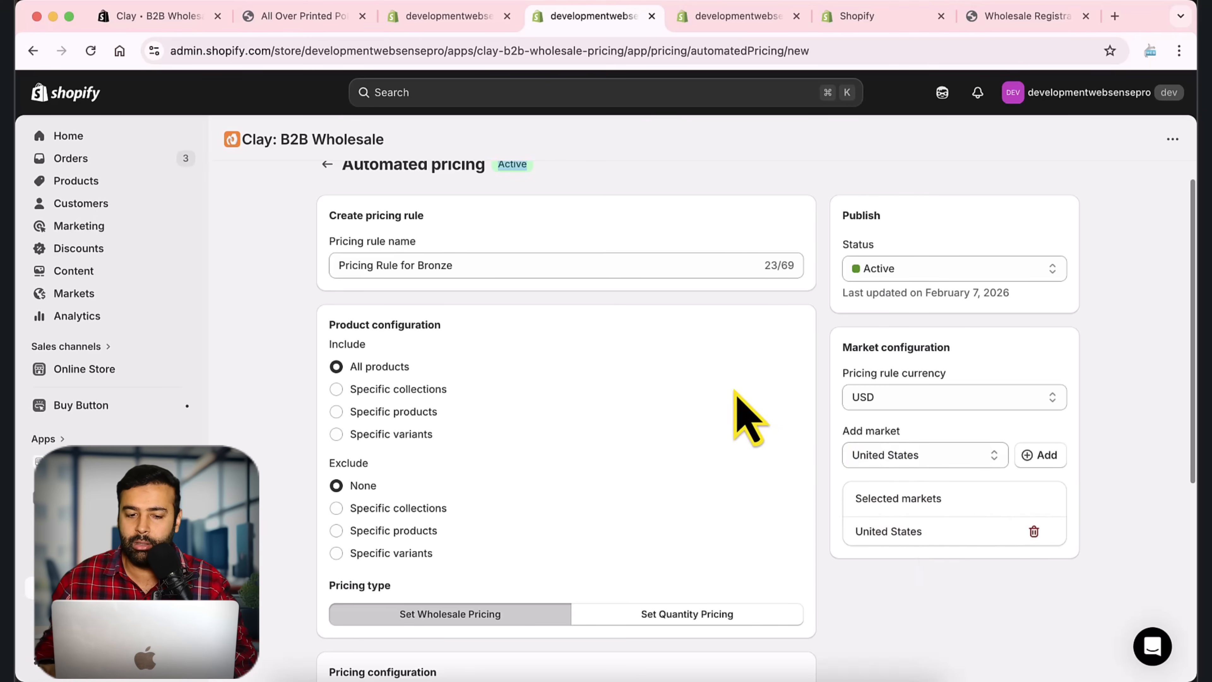
scroll(744, 420, "down", 3)
scroll(706, 446, "up", 3)
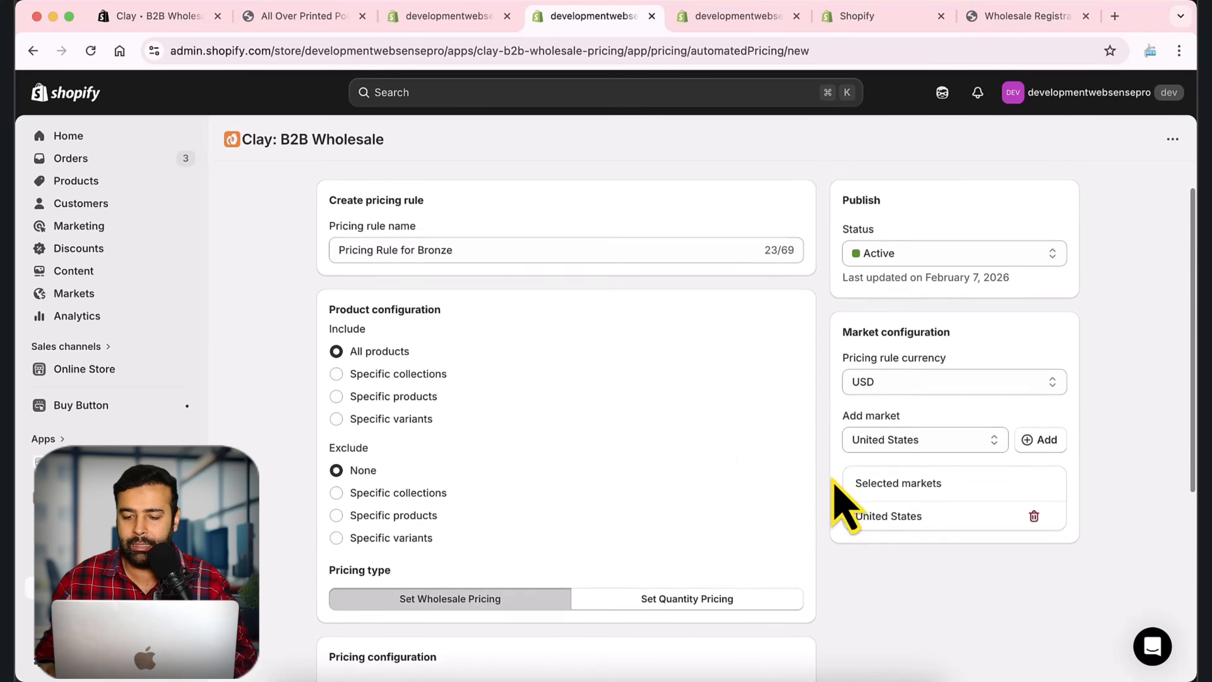
left_click_drag(935, 522, 846, 518)
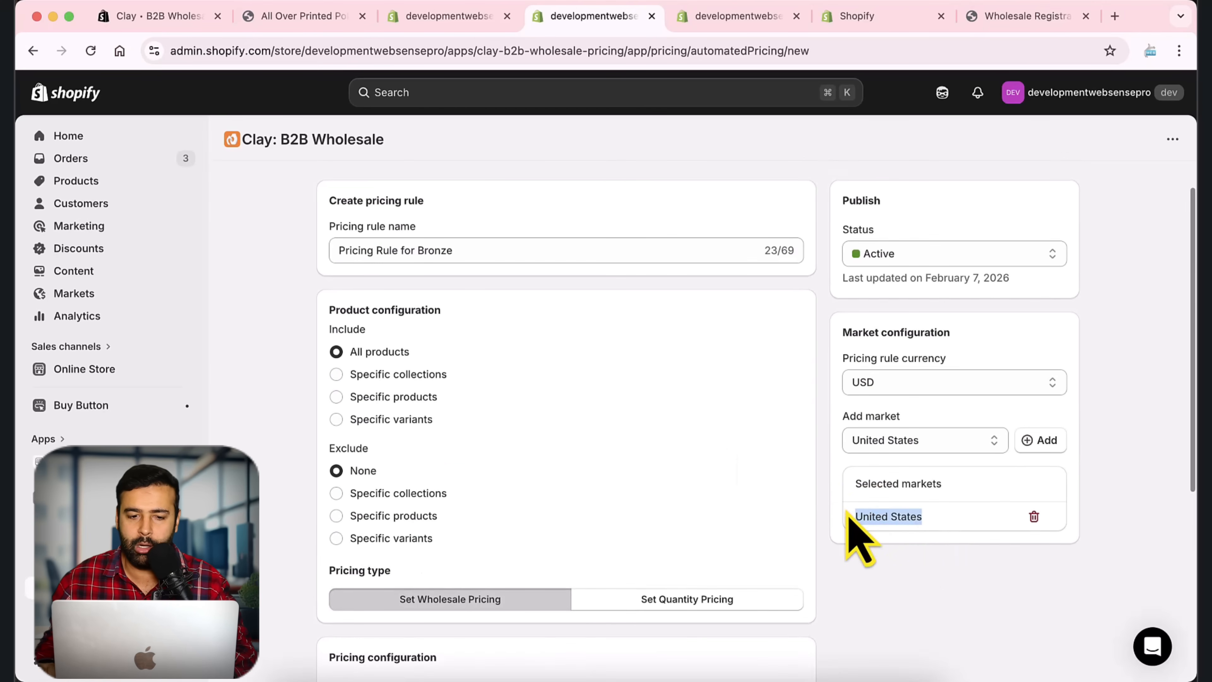
scroll(847, 506, "up", 1)
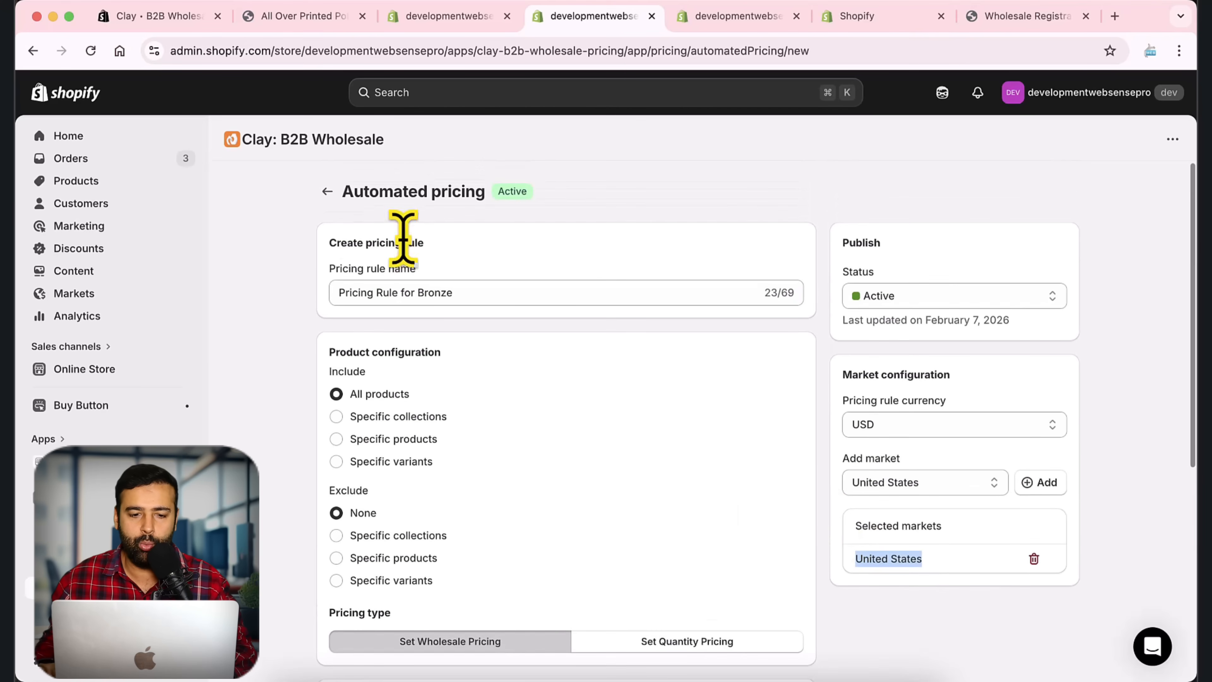
left_click_drag(453, 293, 339, 289)
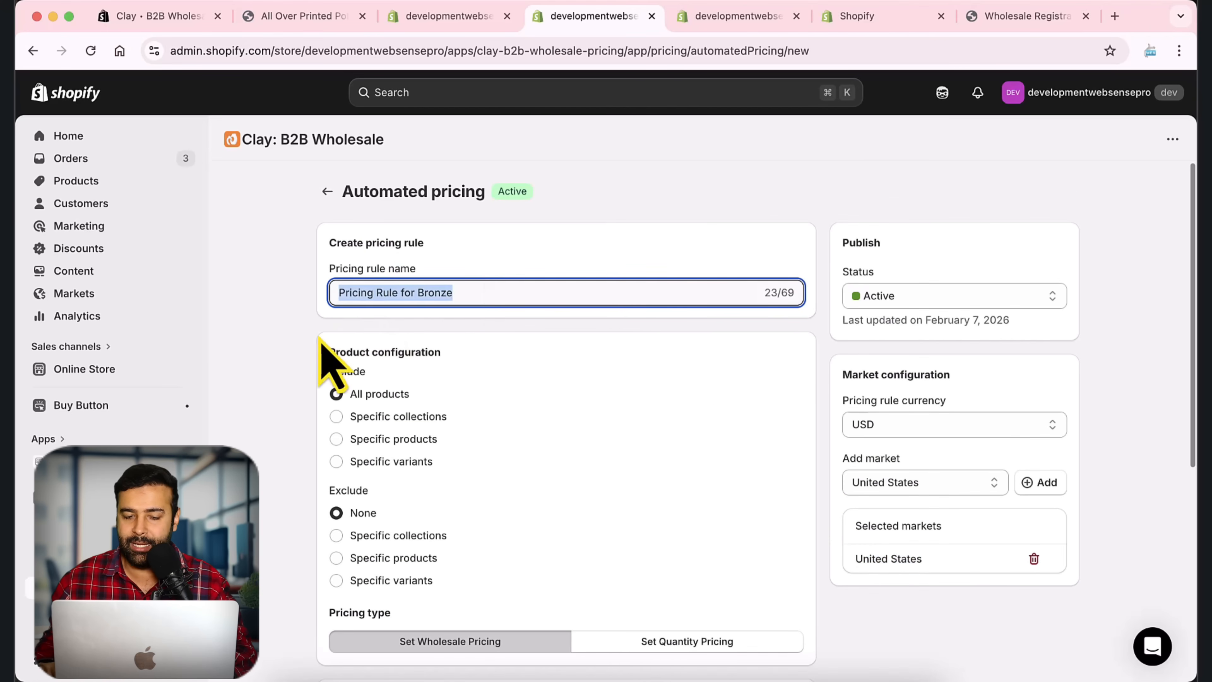
scroll(671, 311, "down", 6)
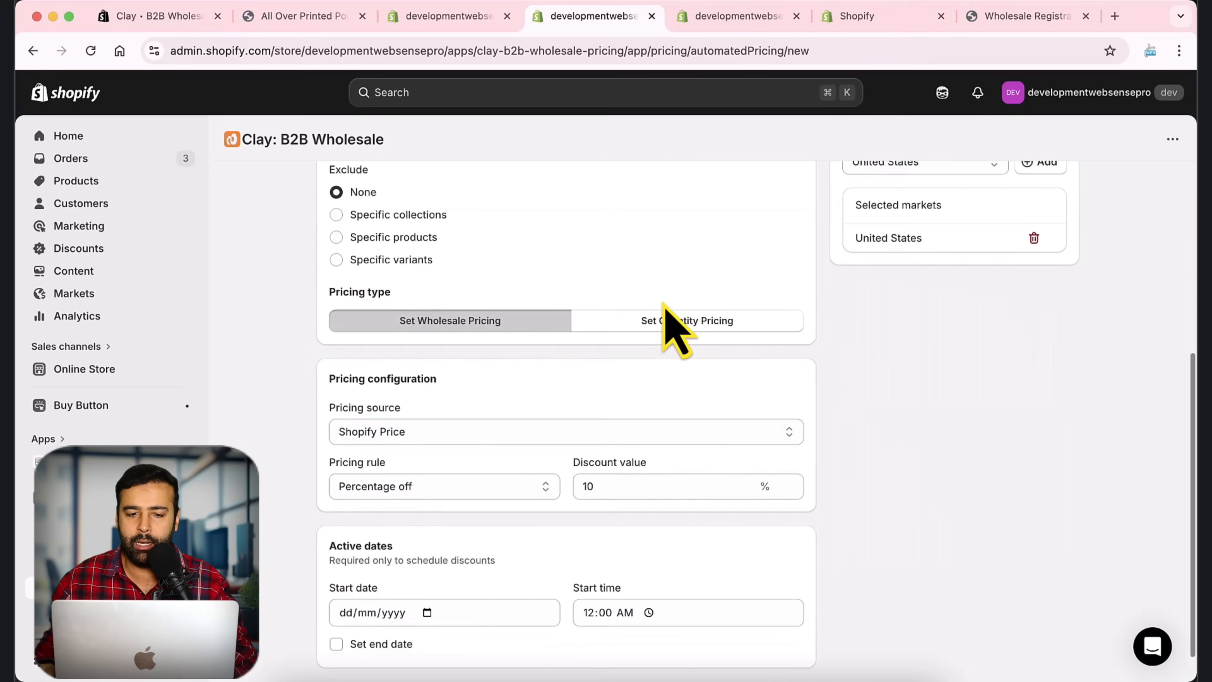
scroll(525, 296, "up", 2)
scroll(671, 427, "down", 3)
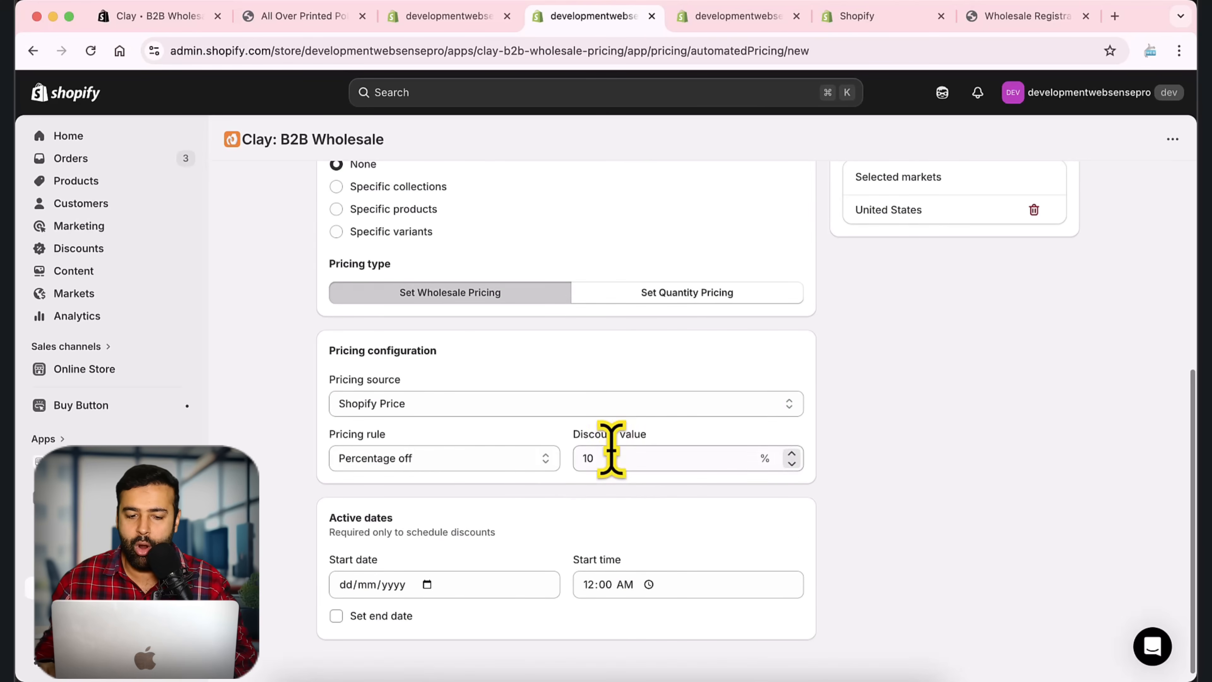
scroll(594, 392, "up", 7)
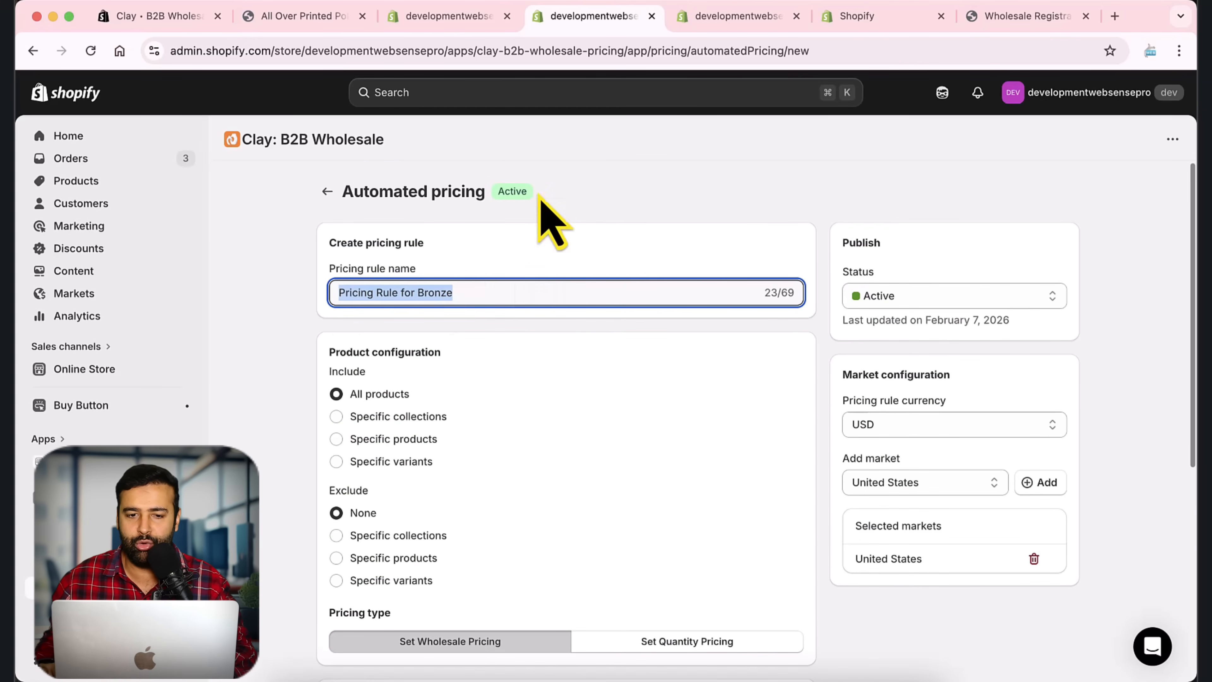
left_click(456, 16)
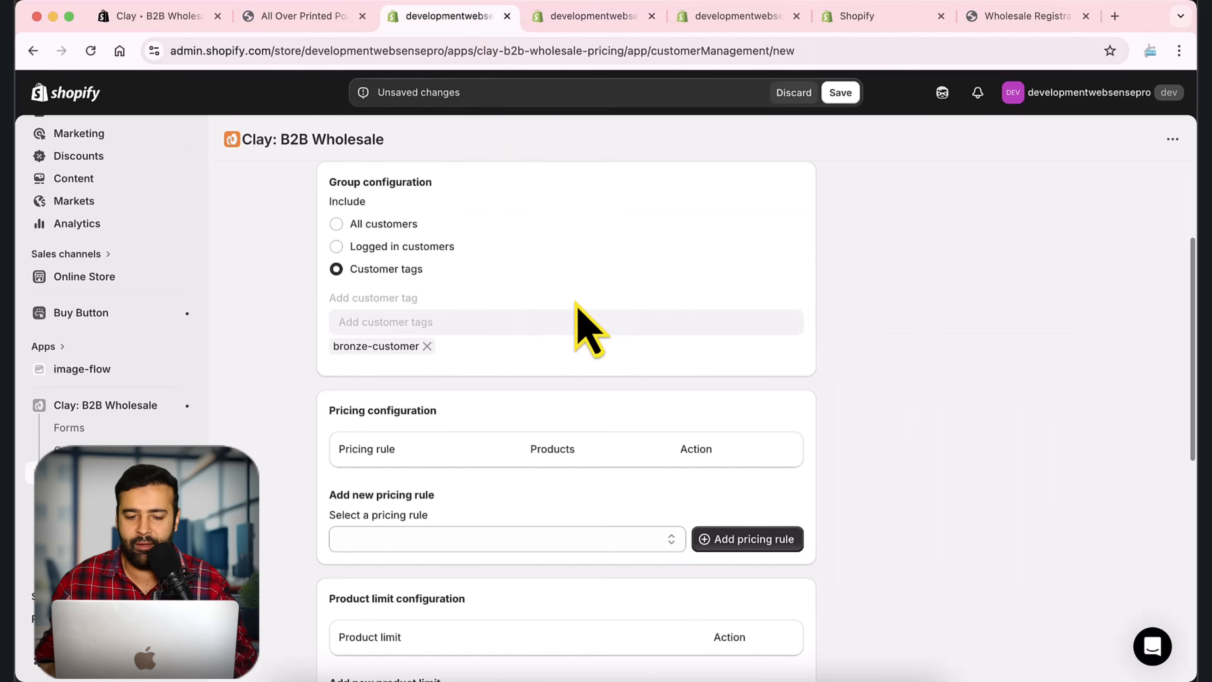
Step: Save the Bronze Customers group after checking its pricing rule choices
scroll(798, 271, "down", 3)
left_click(646, 386)
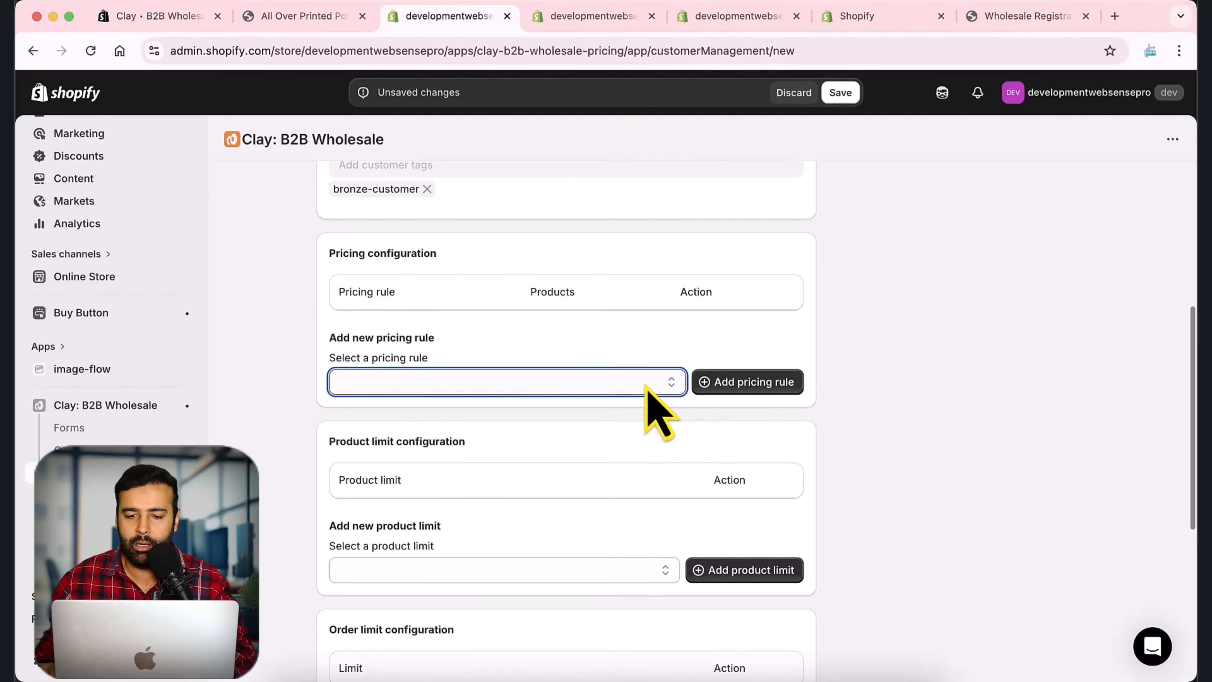
left_click(840, 92)
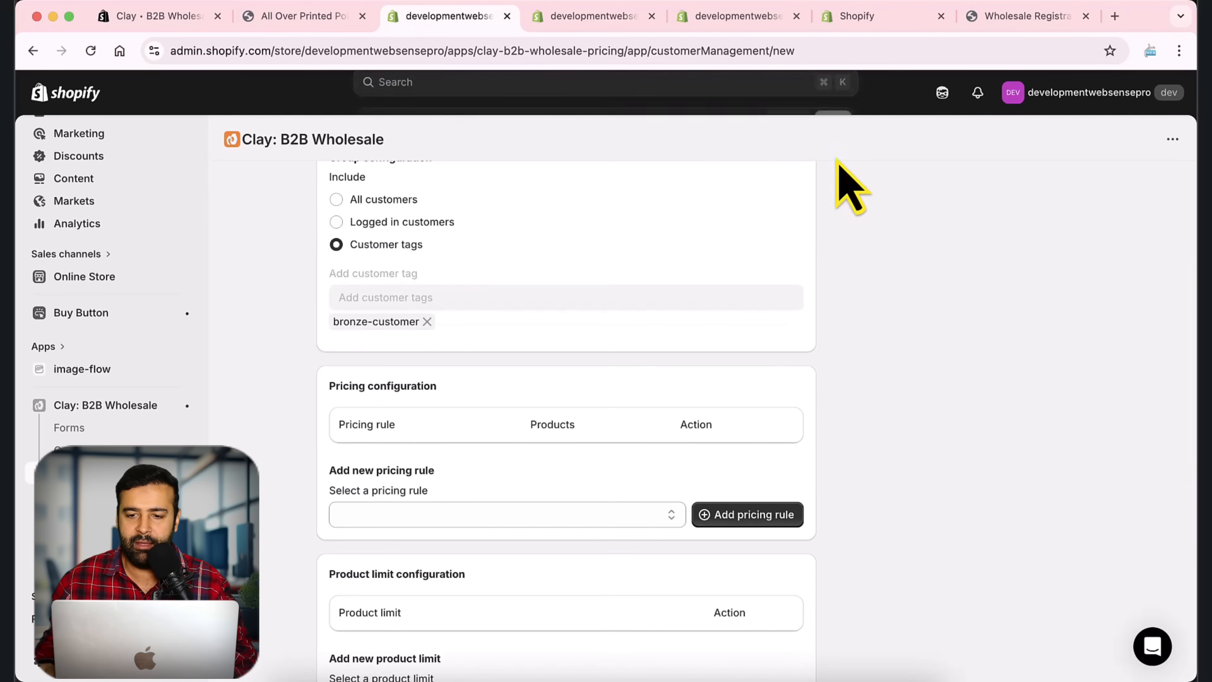
Step: Check the product limit and pricing rule options, then reload with Cmd+R to refresh available pricing rules
scroll(806, 334, "down", 10)
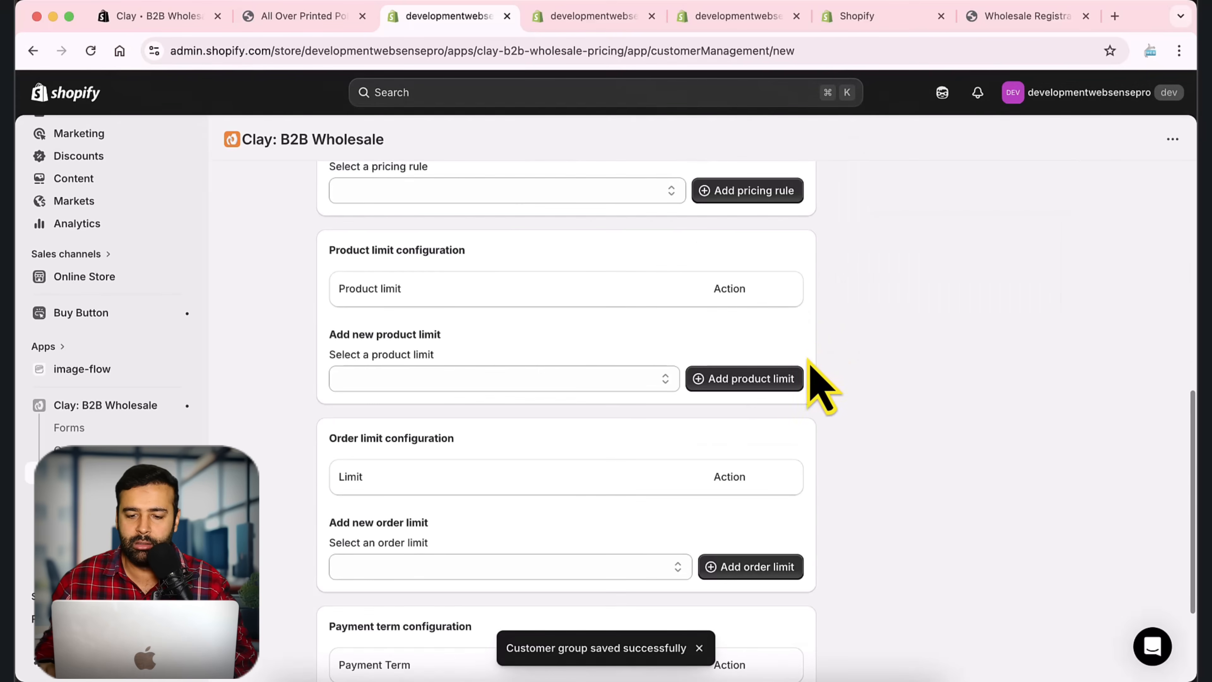
left_click(660, 379)
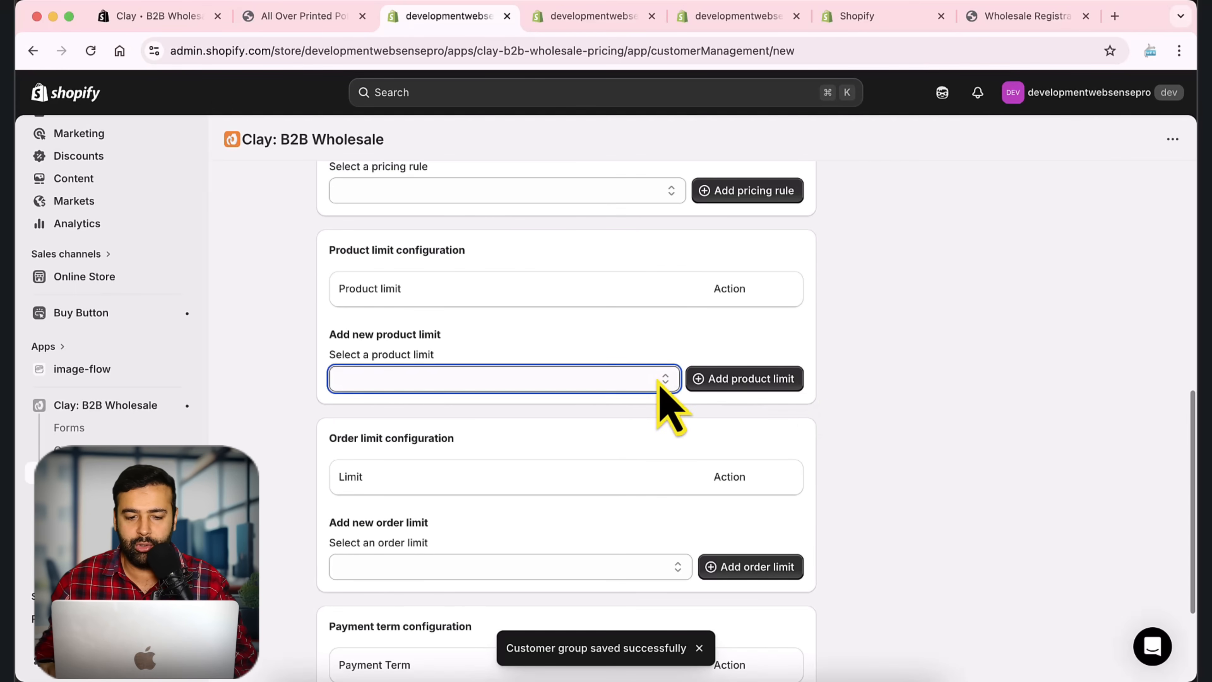
left_click(820, 360)
scroll(821, 351, "up", 3)
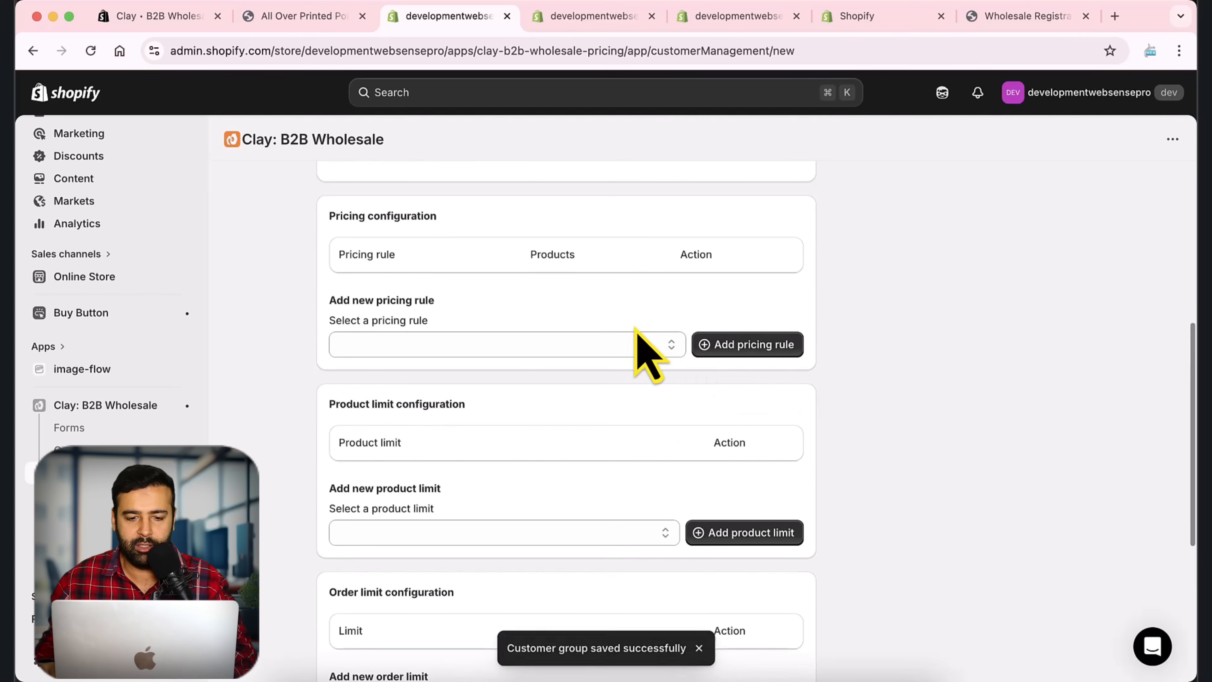
left_click(646, 347)
key("super+r")
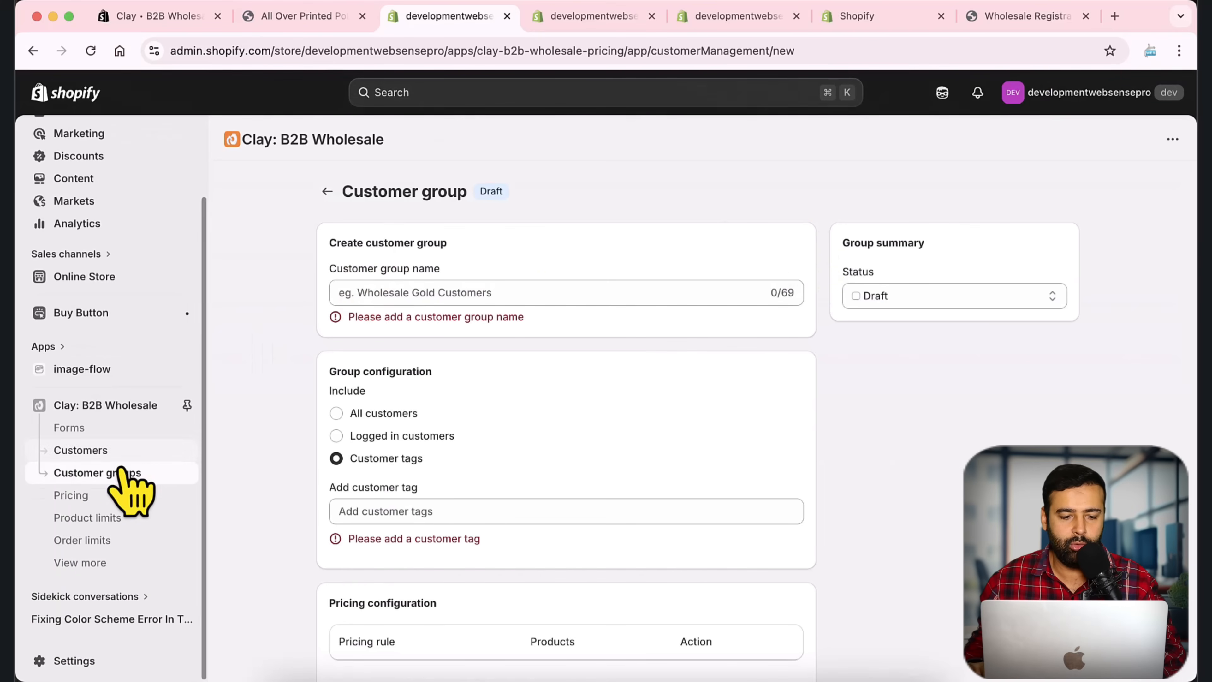
left_click(114, 475)
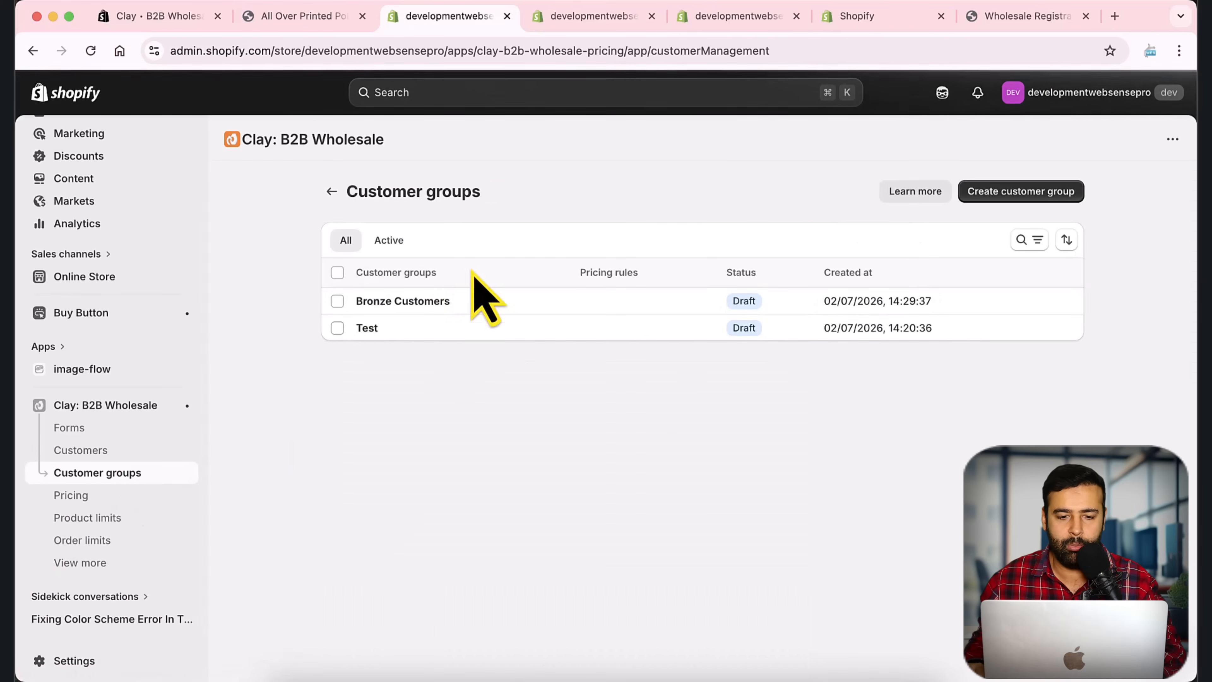
left_click(554, 301)
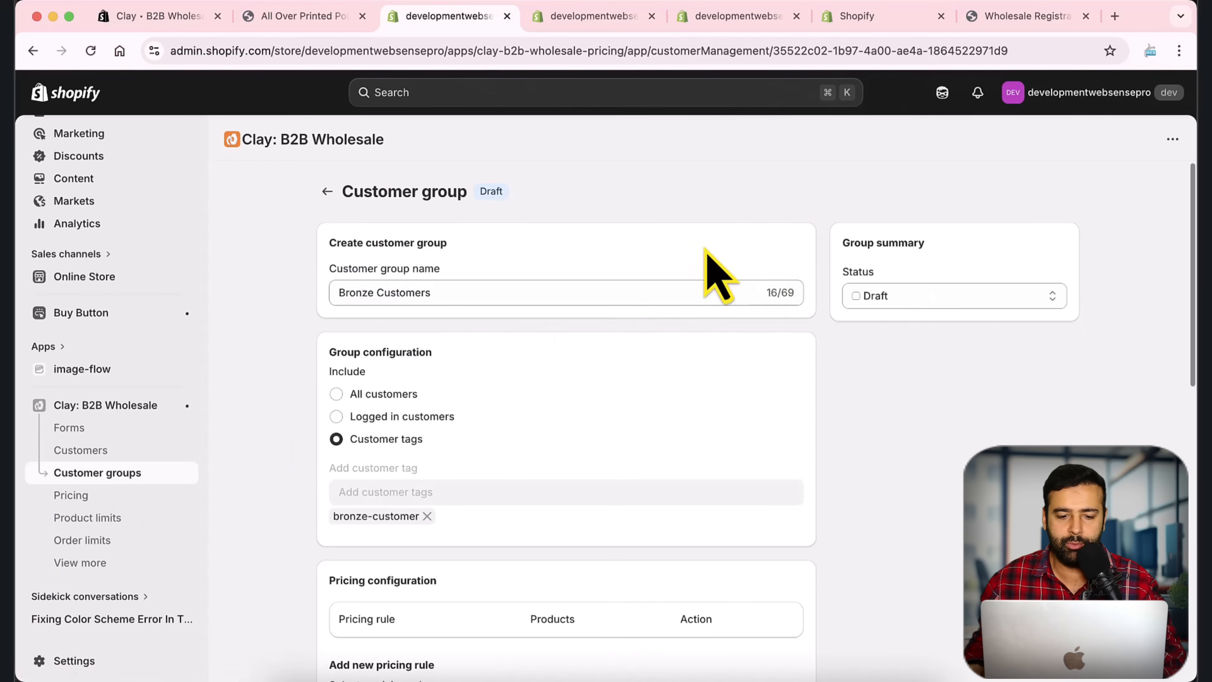
scroll(835, 310, "down", 8)
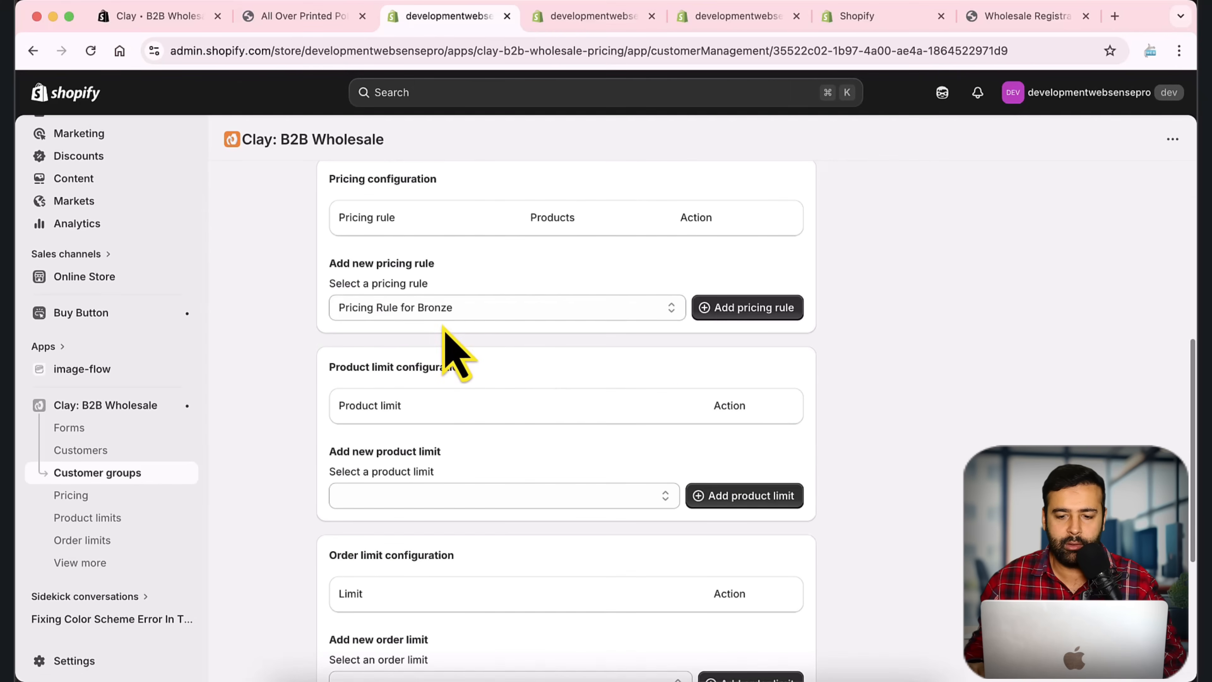
left_click(450, 313)
left_click(429, 314)
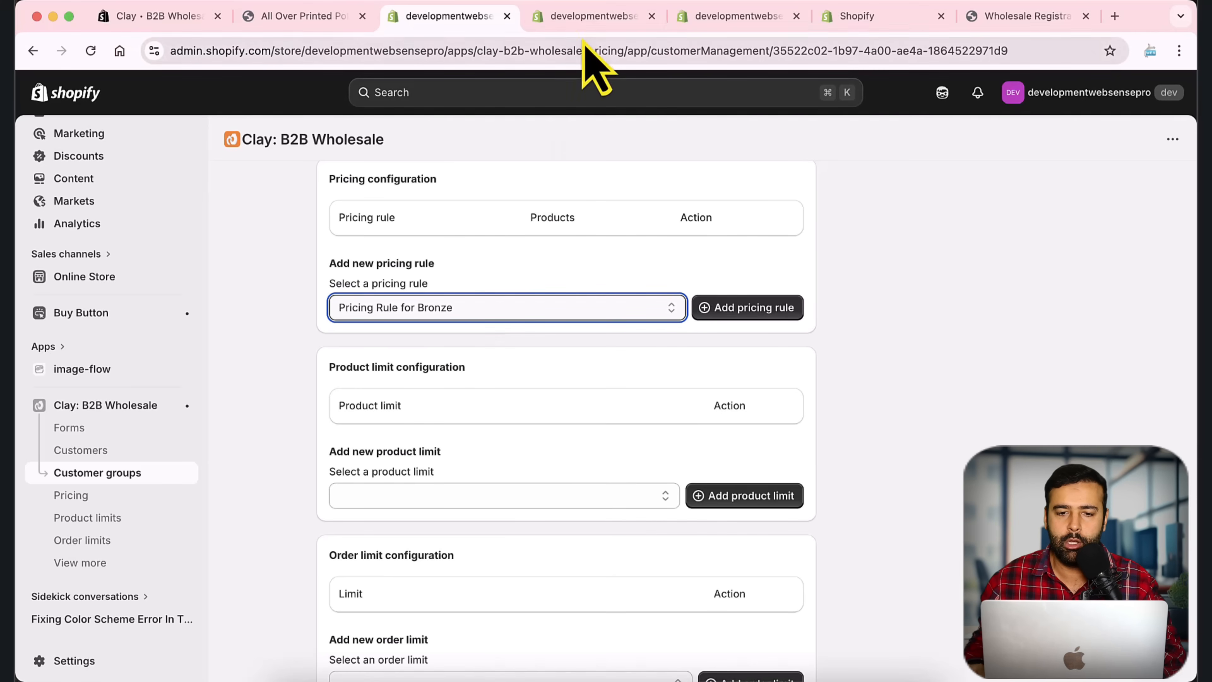
left_click(589, 20)
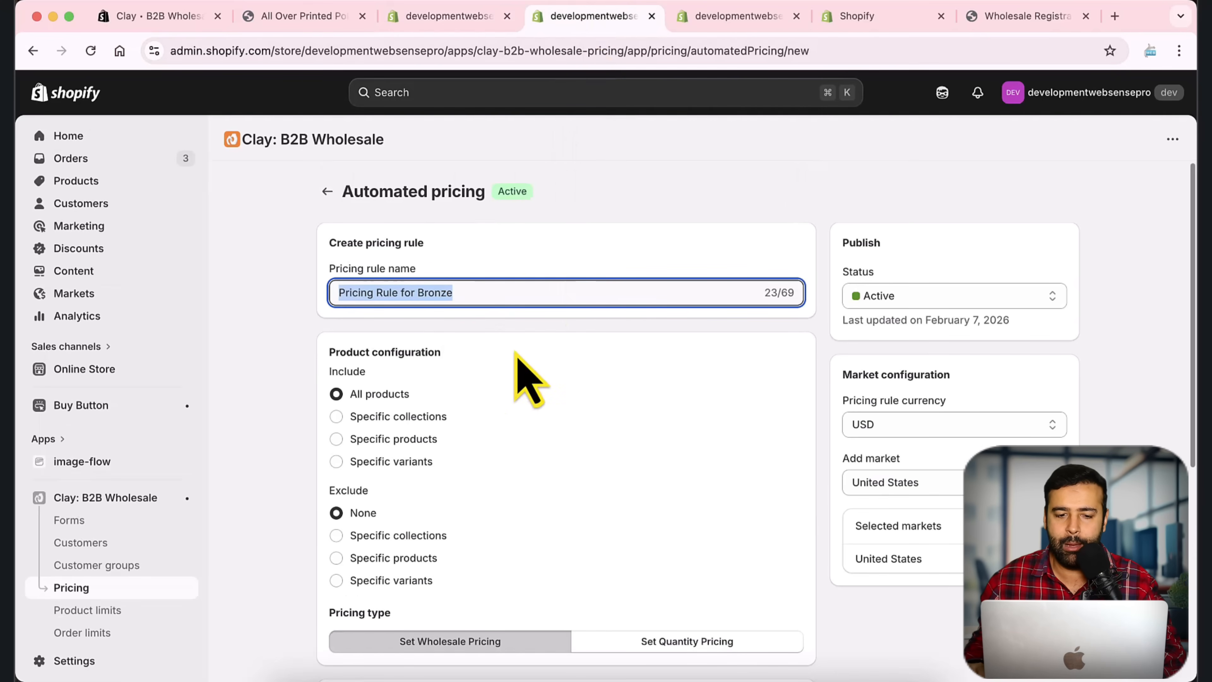
left_click(454, 17)
scroll(830, 386, "down", 5)
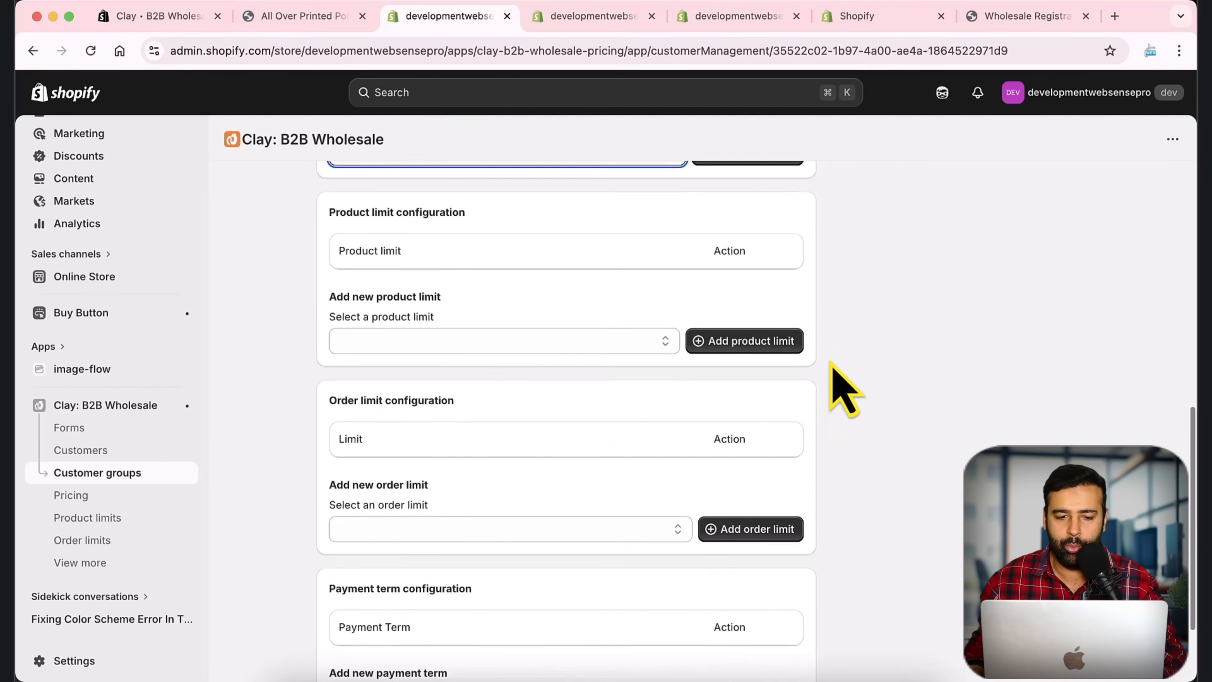
scroll(830, 382, "up", 5)
scroll(458, 470, "up", 5)
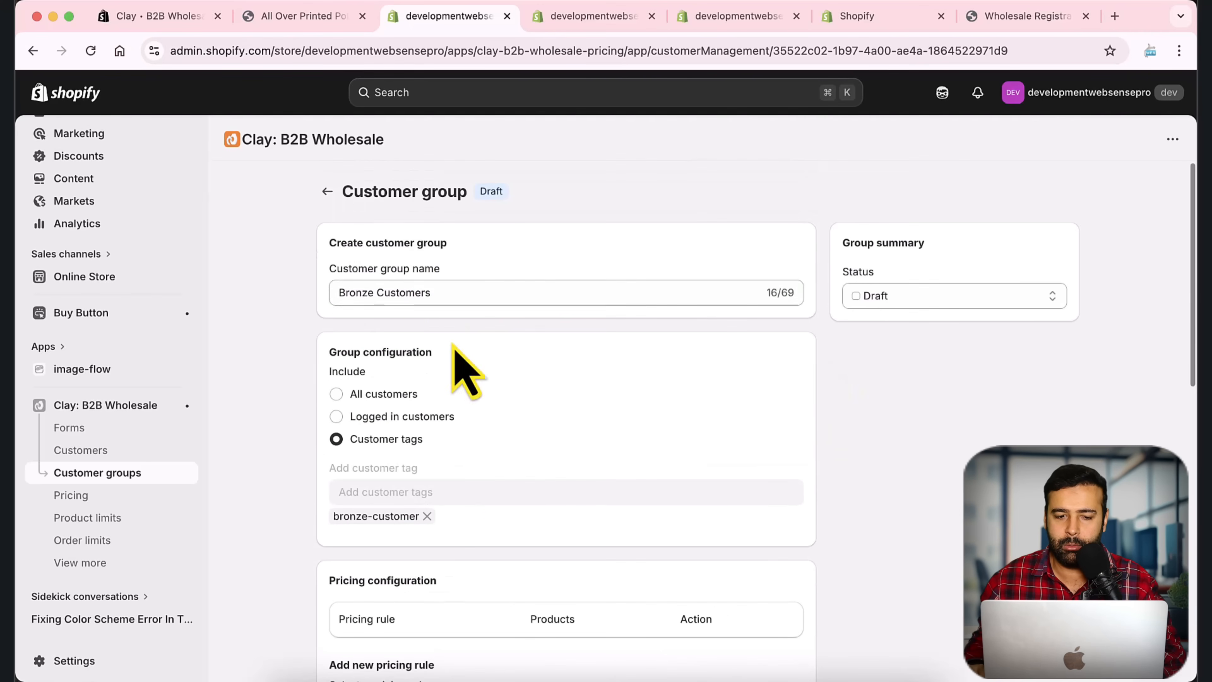
triple_click(419, 290)
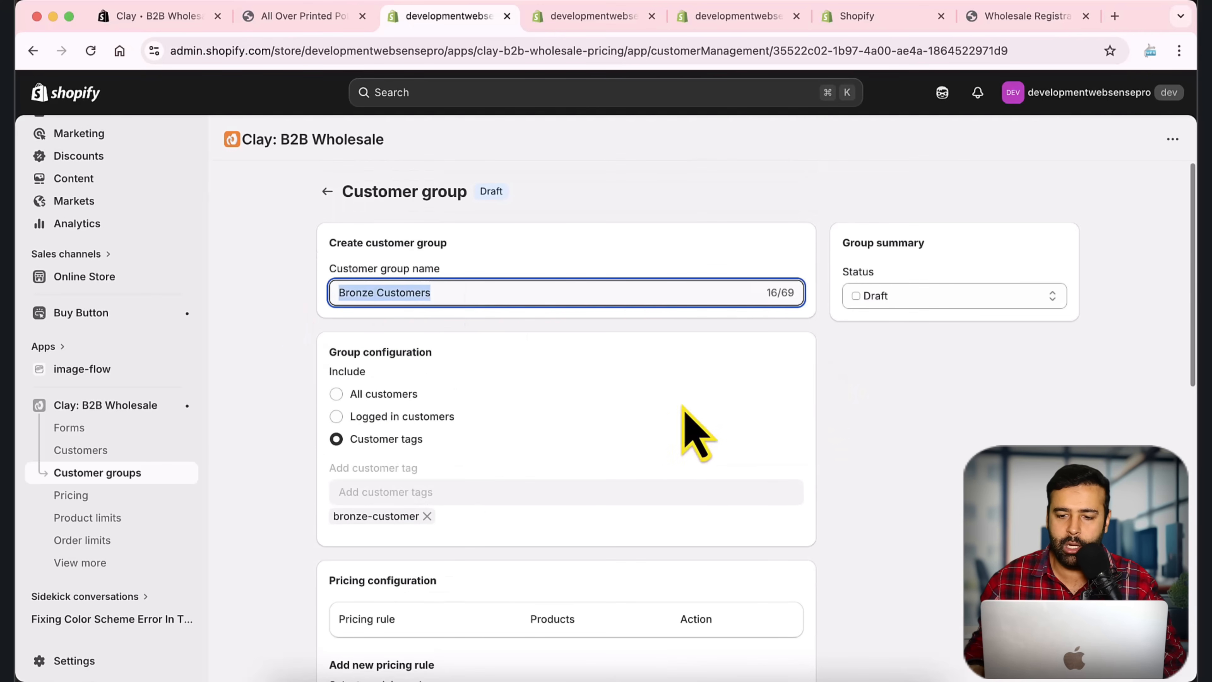
scroll(846, 406, "down", 8)
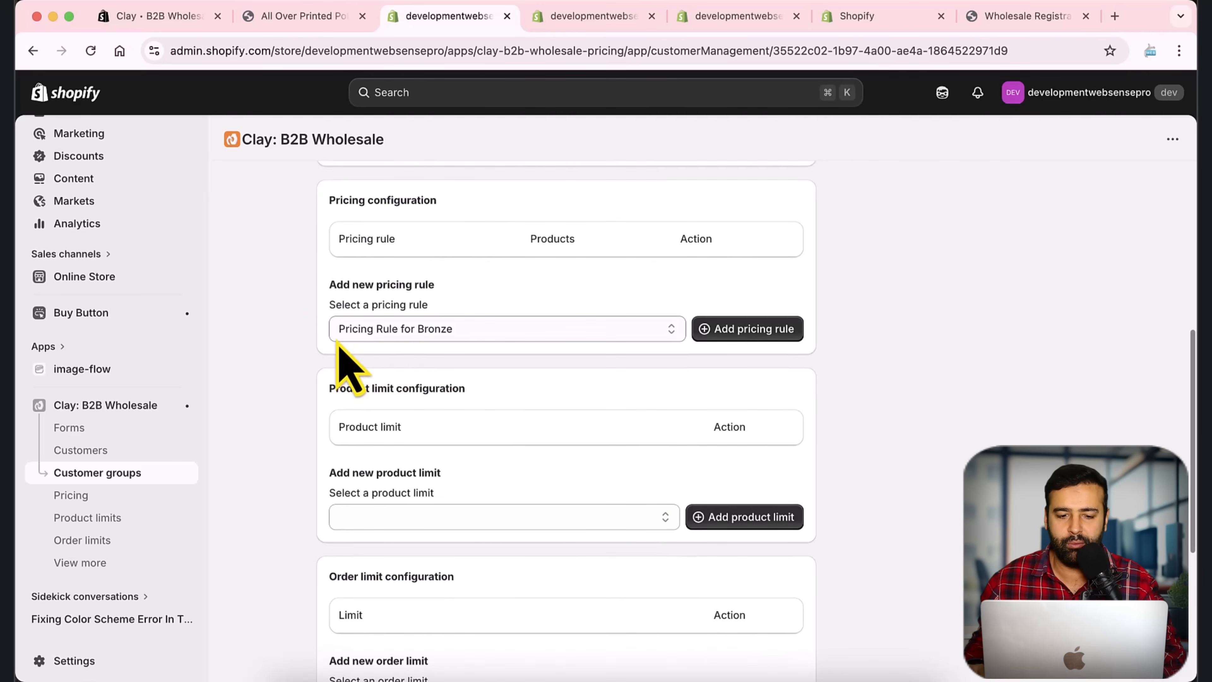
scroll(849, 458, "down", 4)
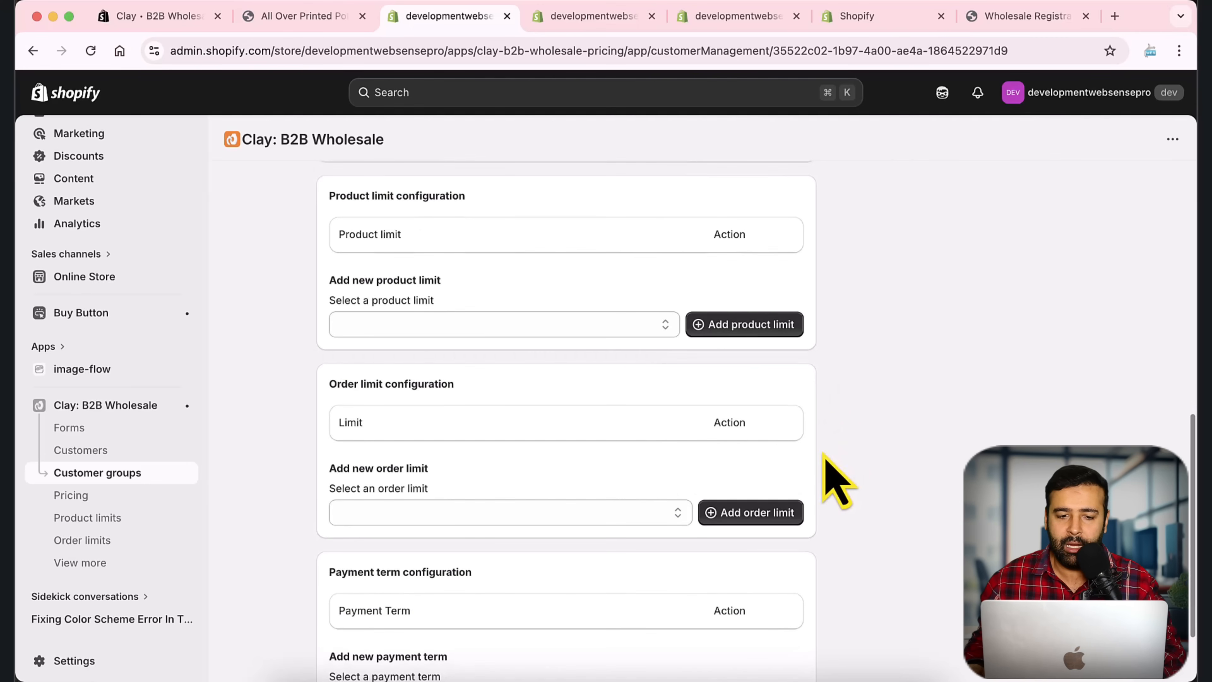
scroll(830, 477, "up", 6)
scroll(828, 470, "down", 5)
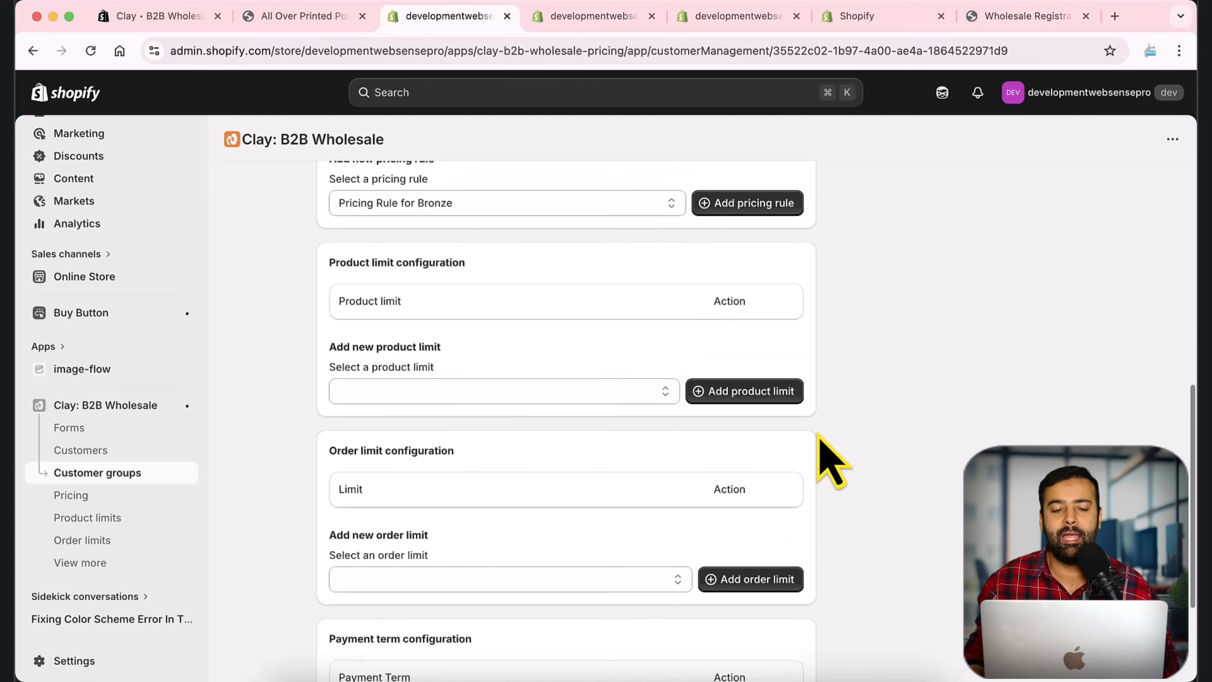
scroll(819, 435, "down", 1)
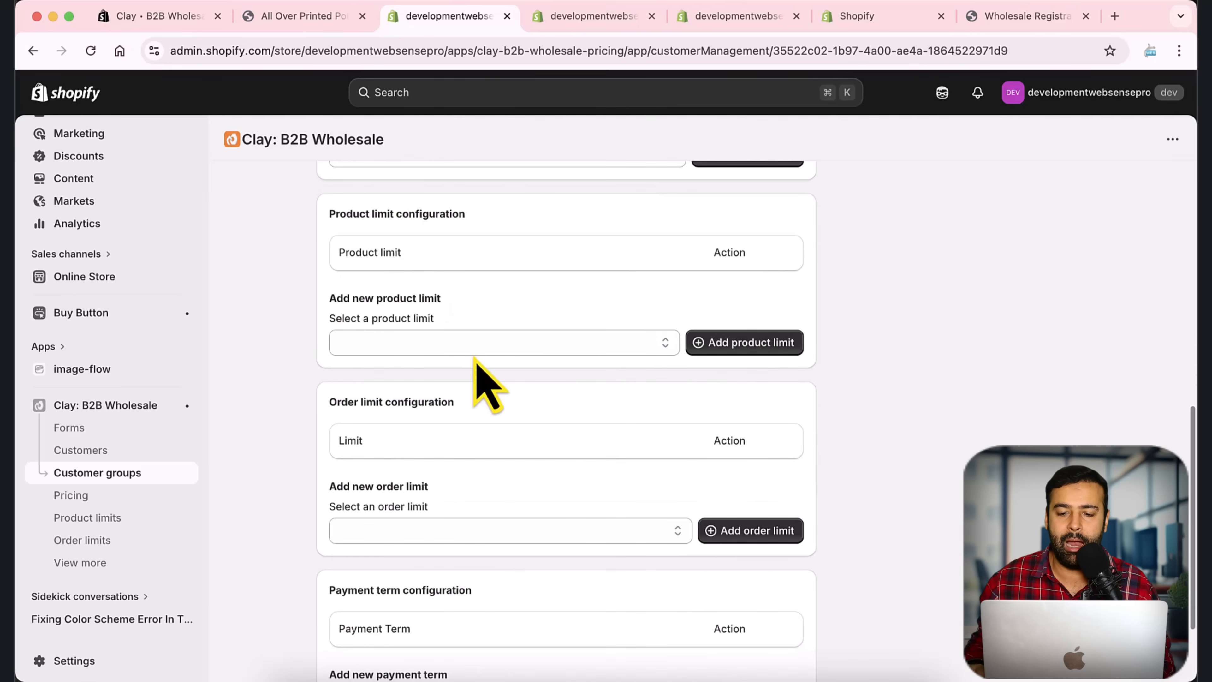
left_click(717, 344)
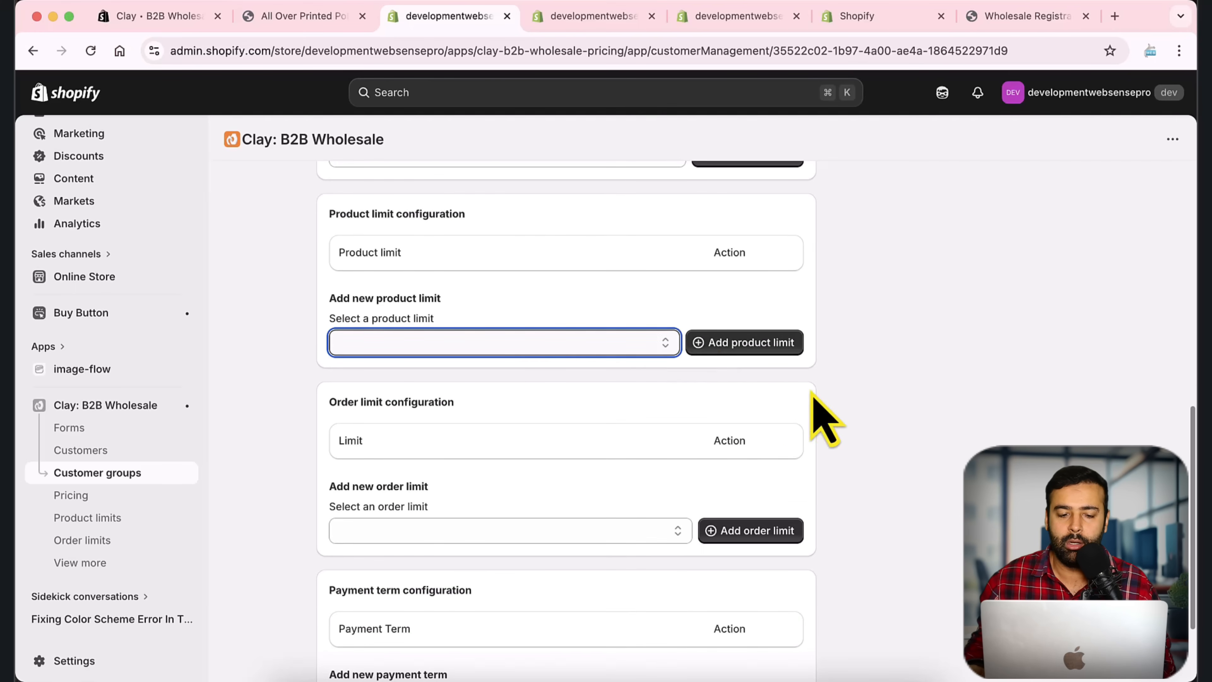
scroll(815, 381, "down", 1)
scroll(469, 400, "down", 2)
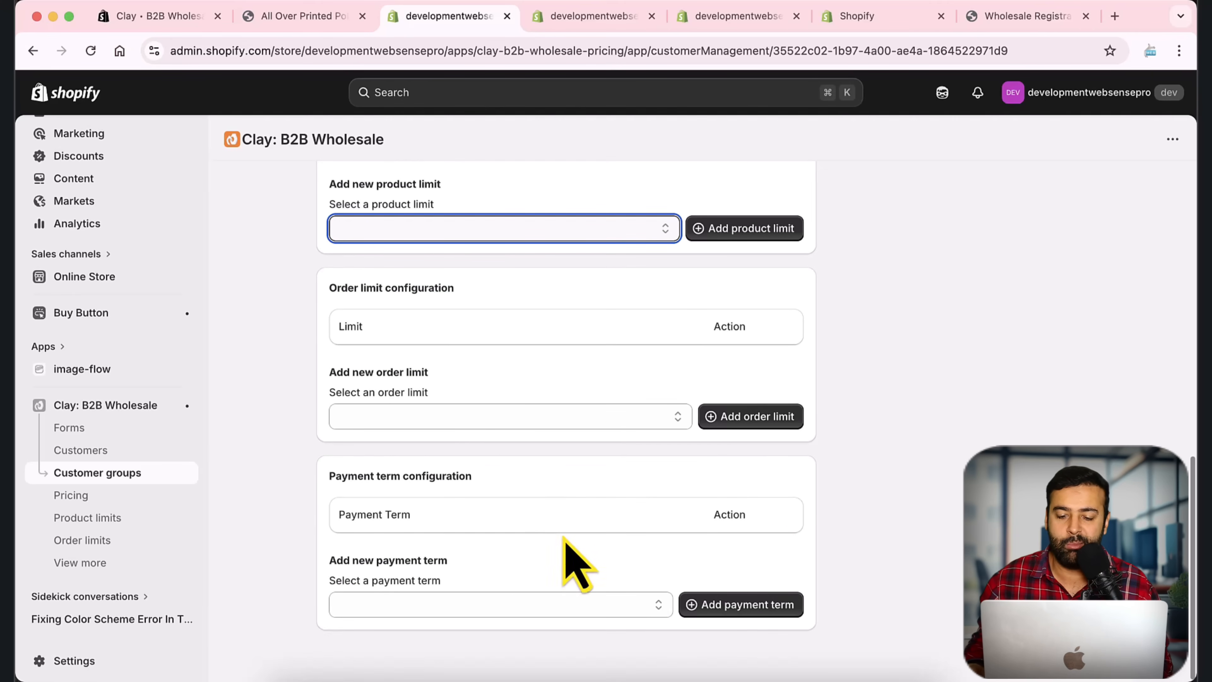
scroll(785, 544, "up", 4)
scroll(784, 522, "down", 3)
scroll(792, 527, "up", 1)
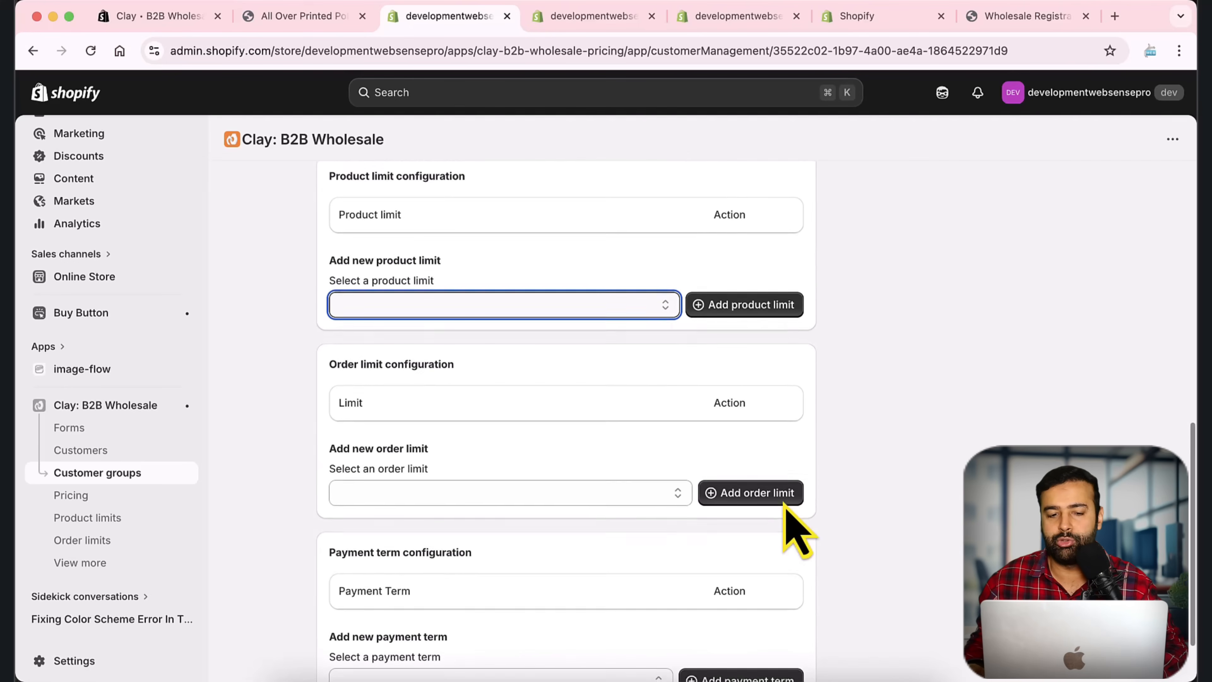
scroll(795, 529, "up", 10)
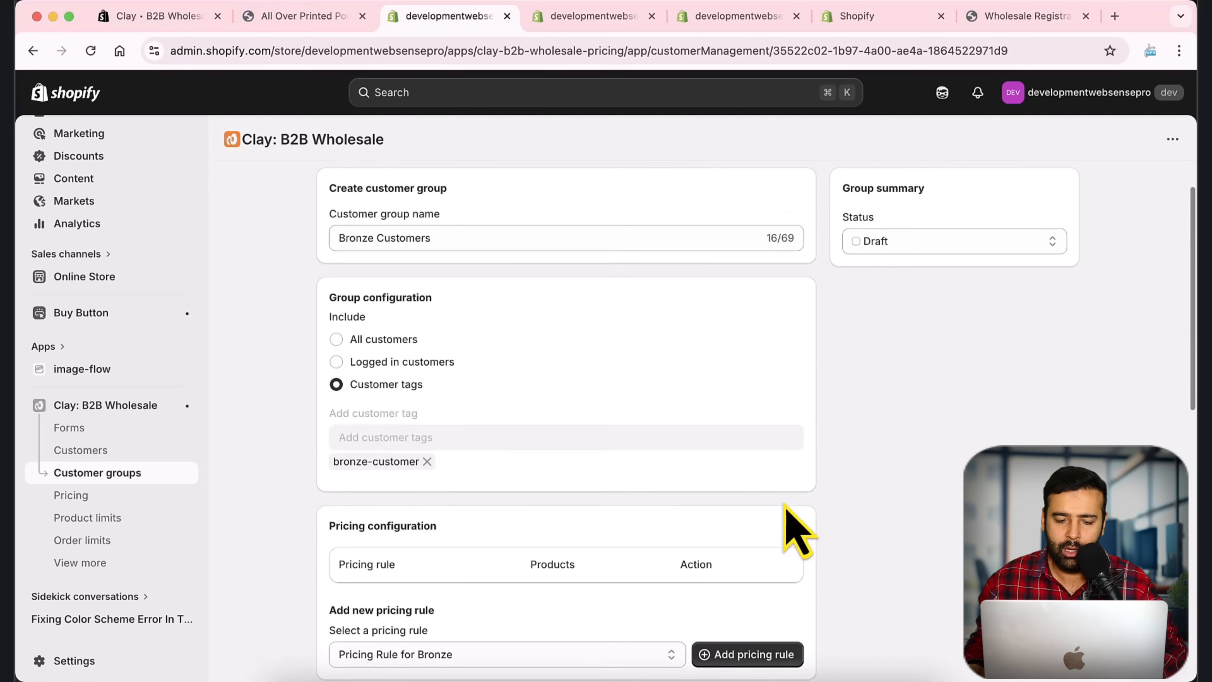
scroll(792, 529, "up", 3)
Step: Set the Bronze Customers group status to Active and save it
left_click(927, 298)
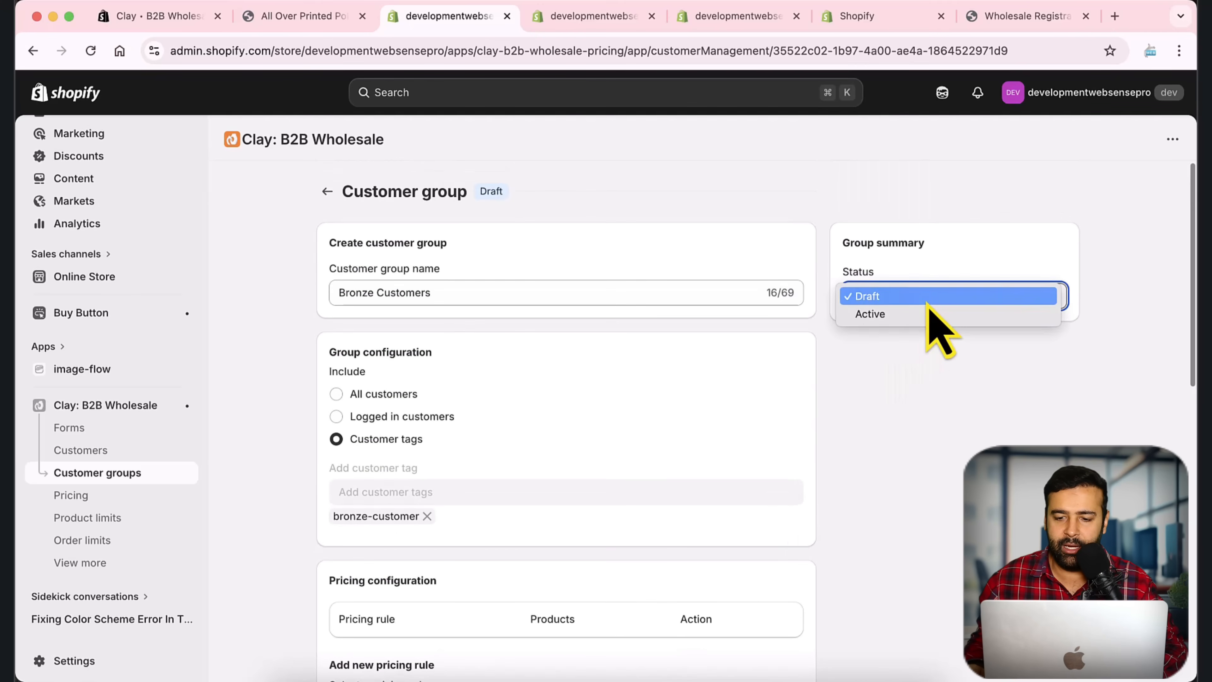
left_click(900, 320)
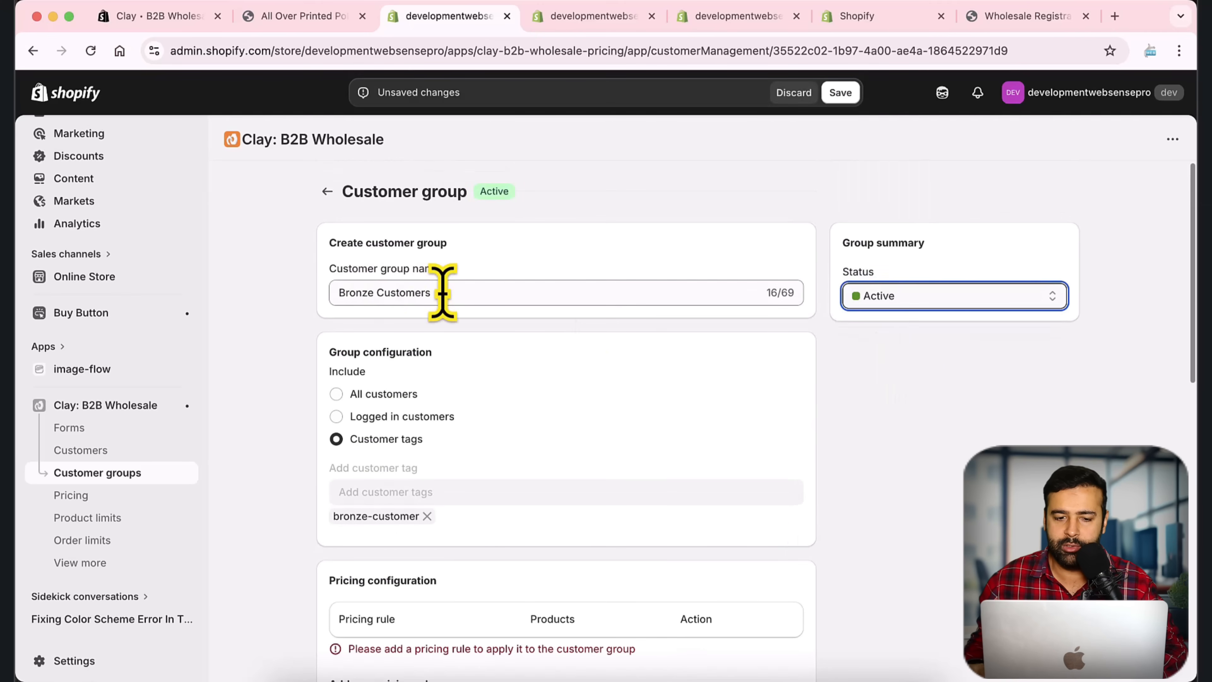
left_click_drag(441, 291, 312, 294)
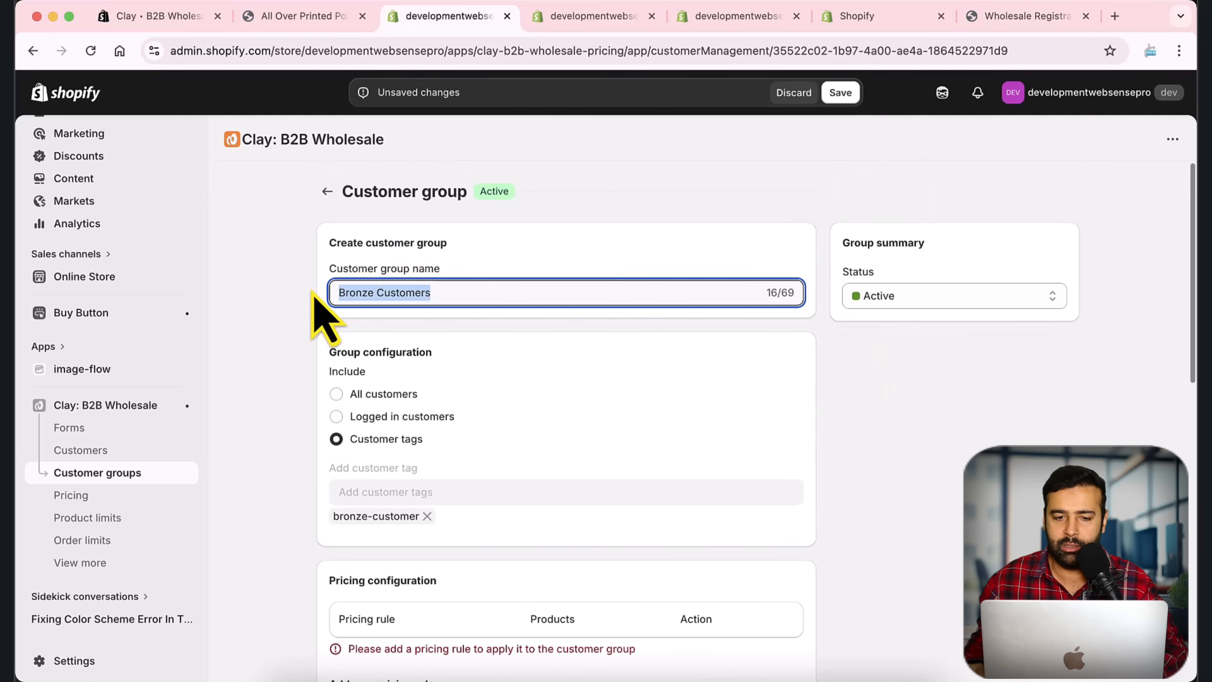
left_click(840, 93)
Step: Attach Pricing Rule for Bronze to the group, save, and return to the Customer groups list
scroll(840, 401, "down", 5)
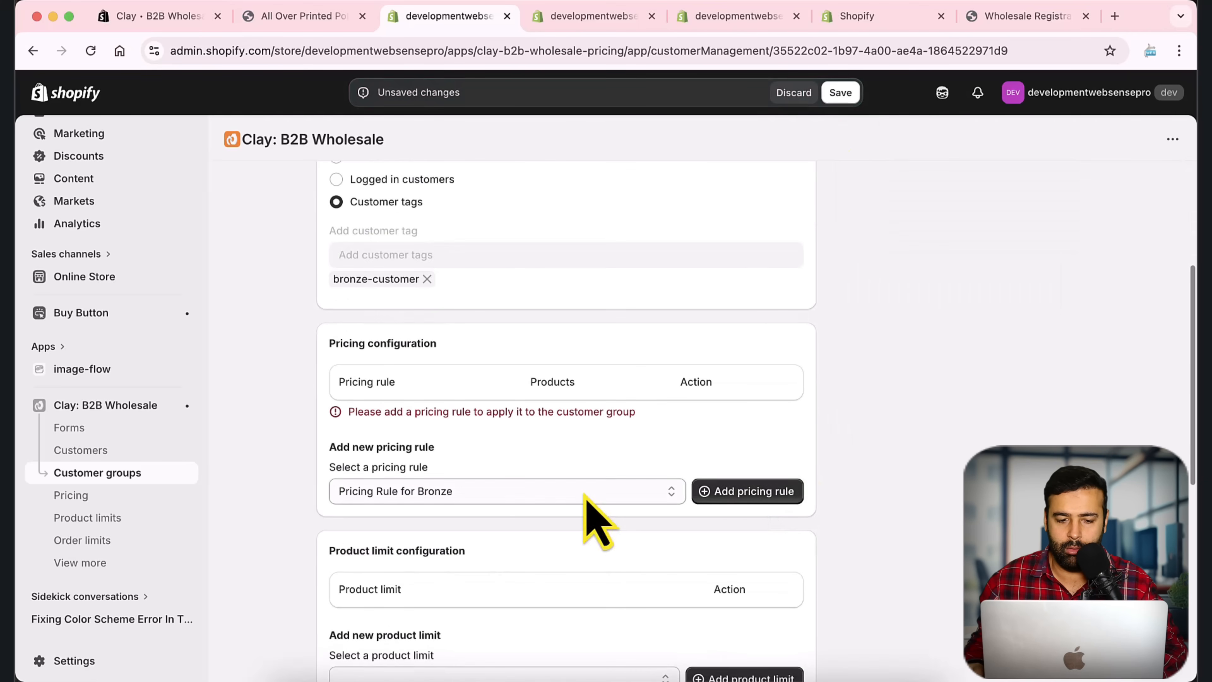
left_click(731, 494)
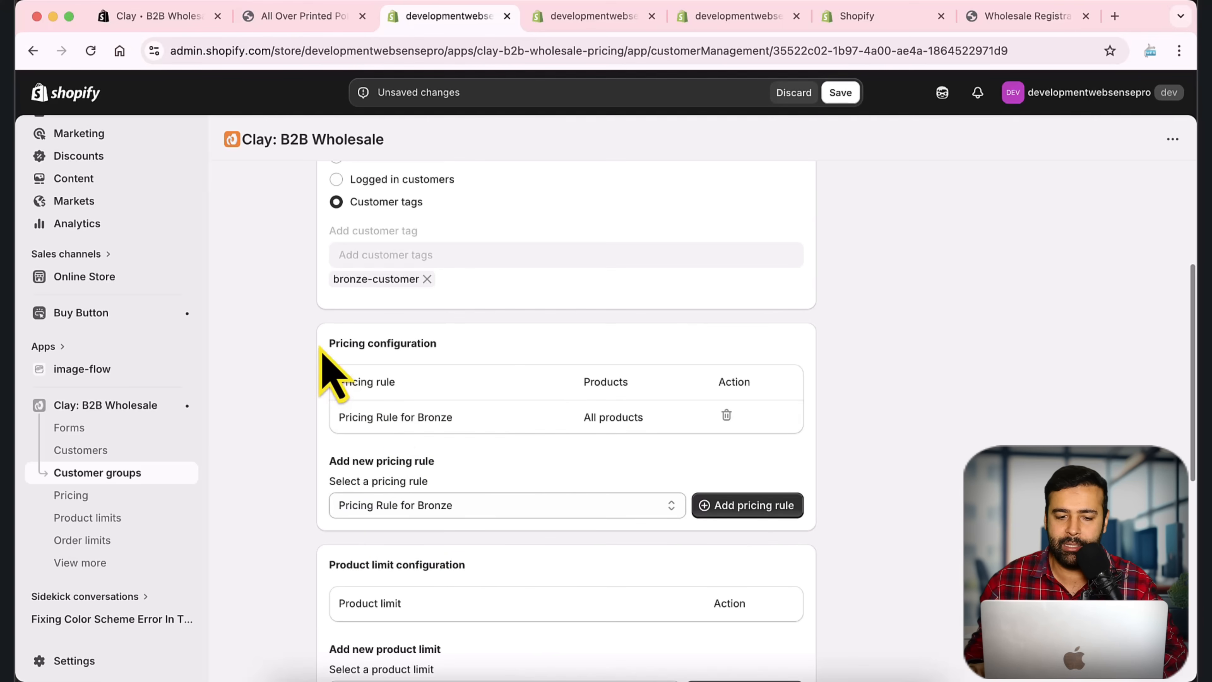
left_click_drag(327, 345, 497, 351)
scroll(765, 509, "up", 5)
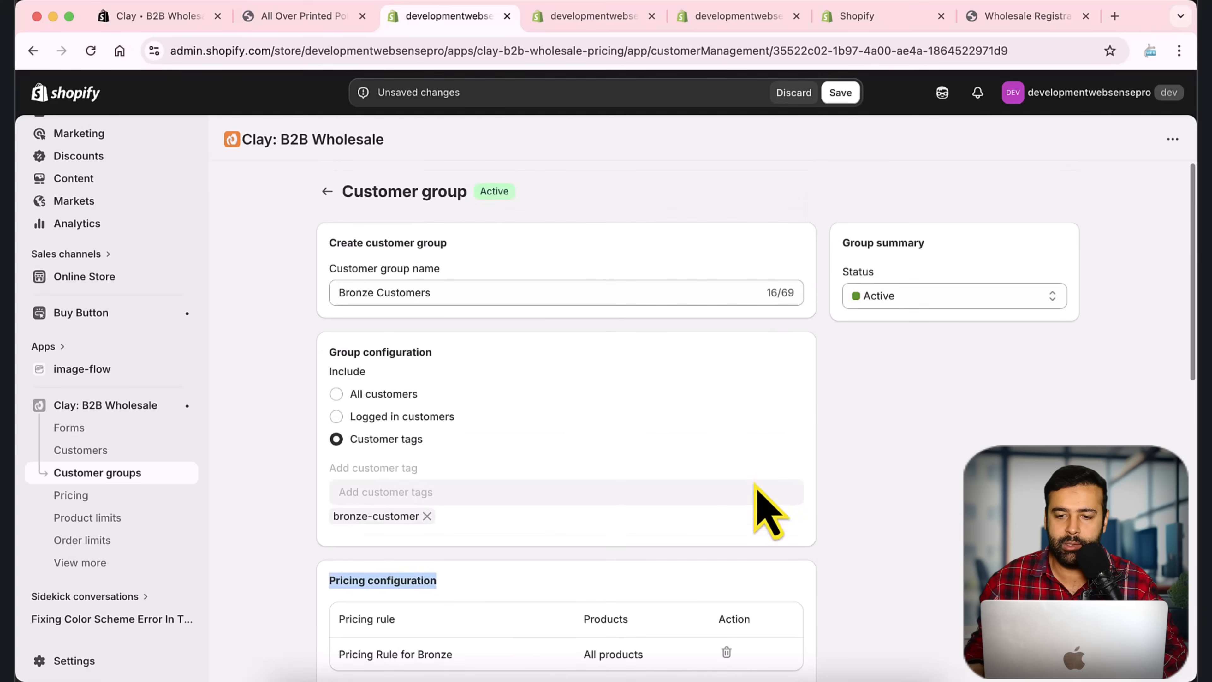
left_click(840, 93)
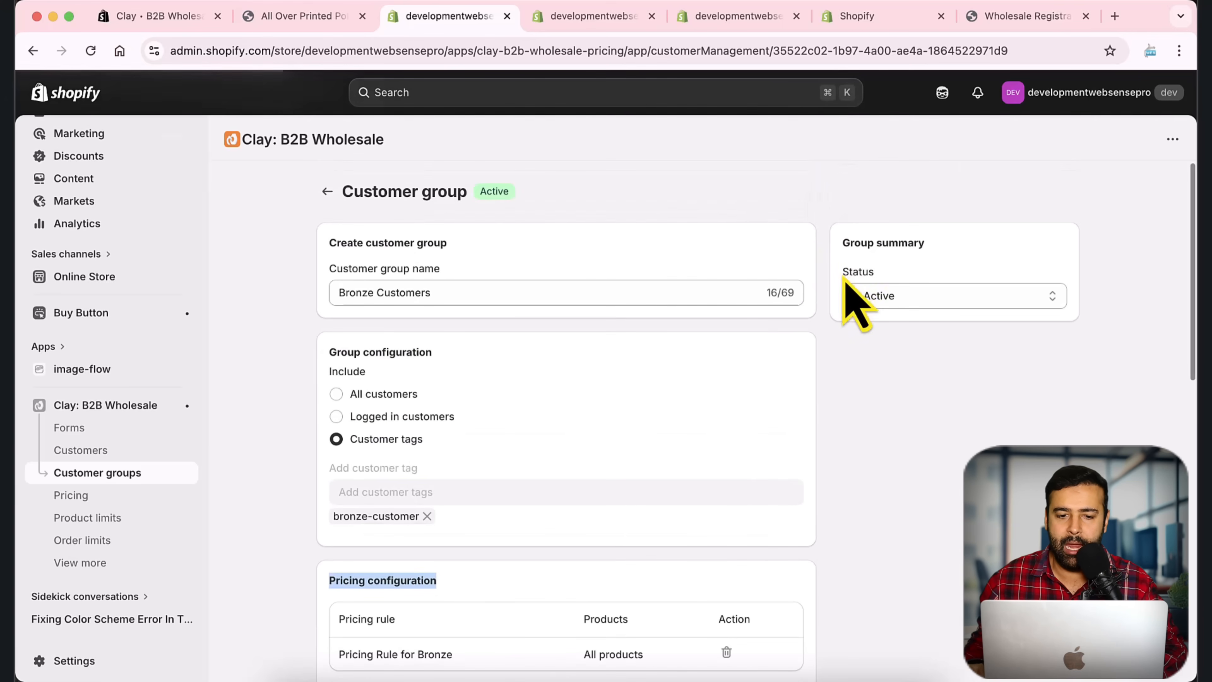
left_click_drag(435, 289, 312, 289)
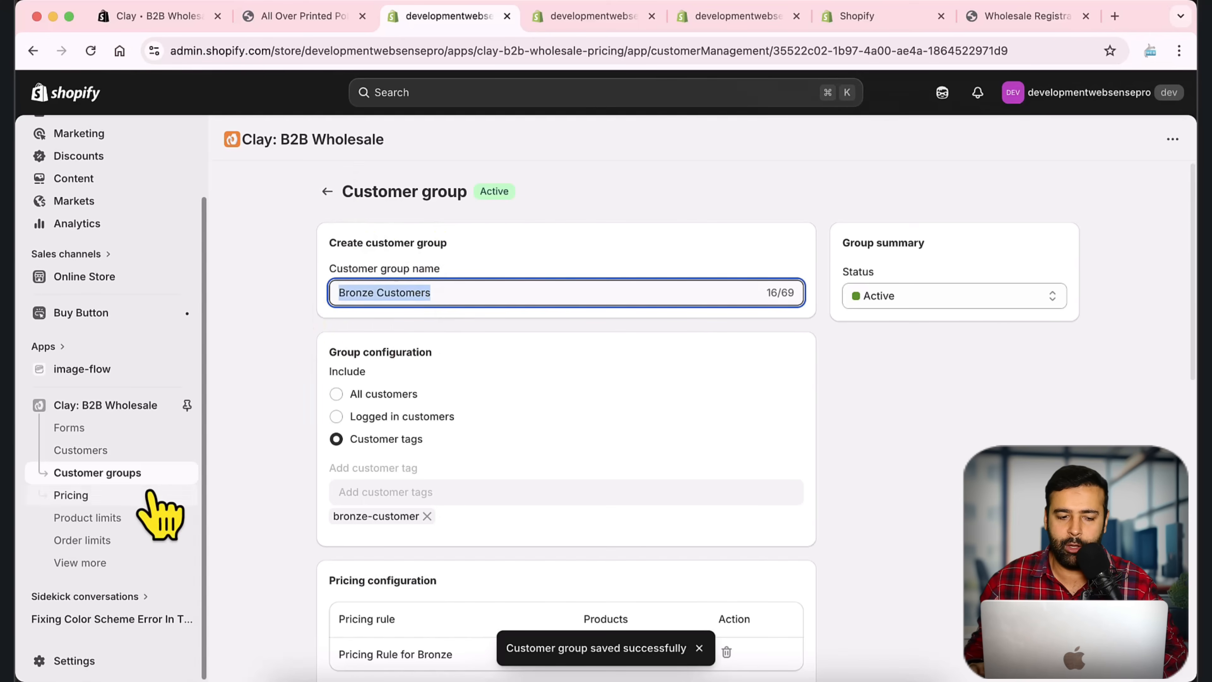
left_click(155, 472)
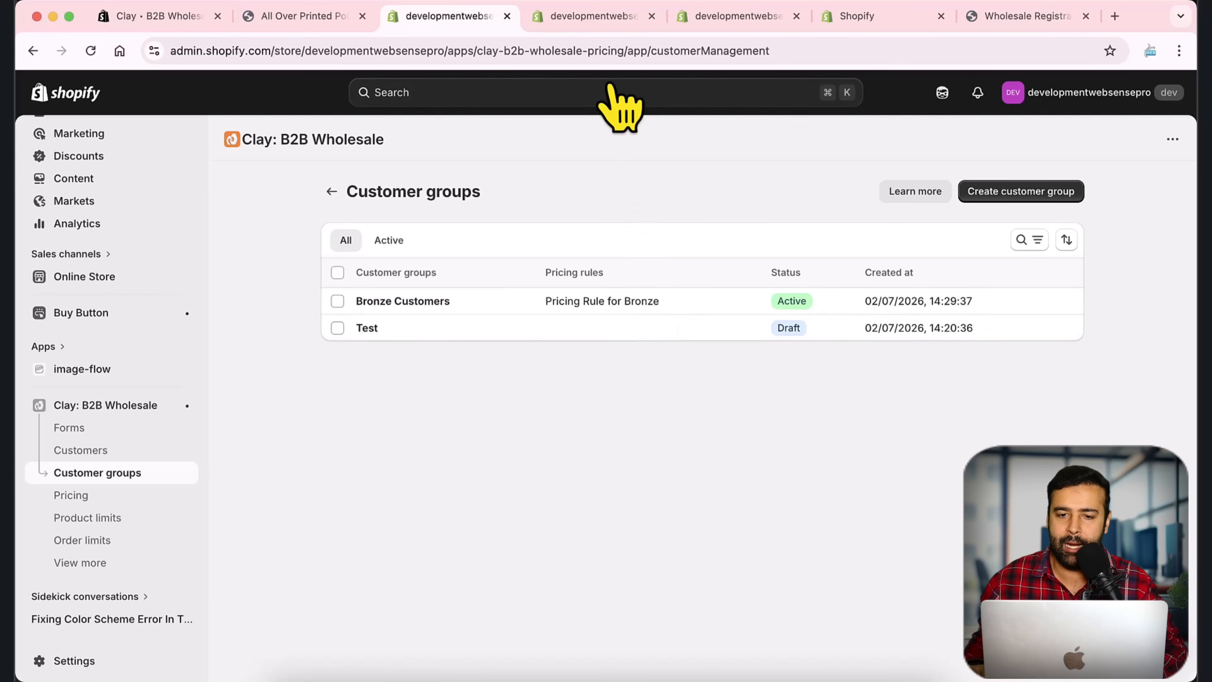
Step: Go to the Bronze automated pricing tab and back to the Pricing rules list
left_click(592, 16)
scroll(818, 362, "down", 3)
scroll(839, 365, "up", 3)
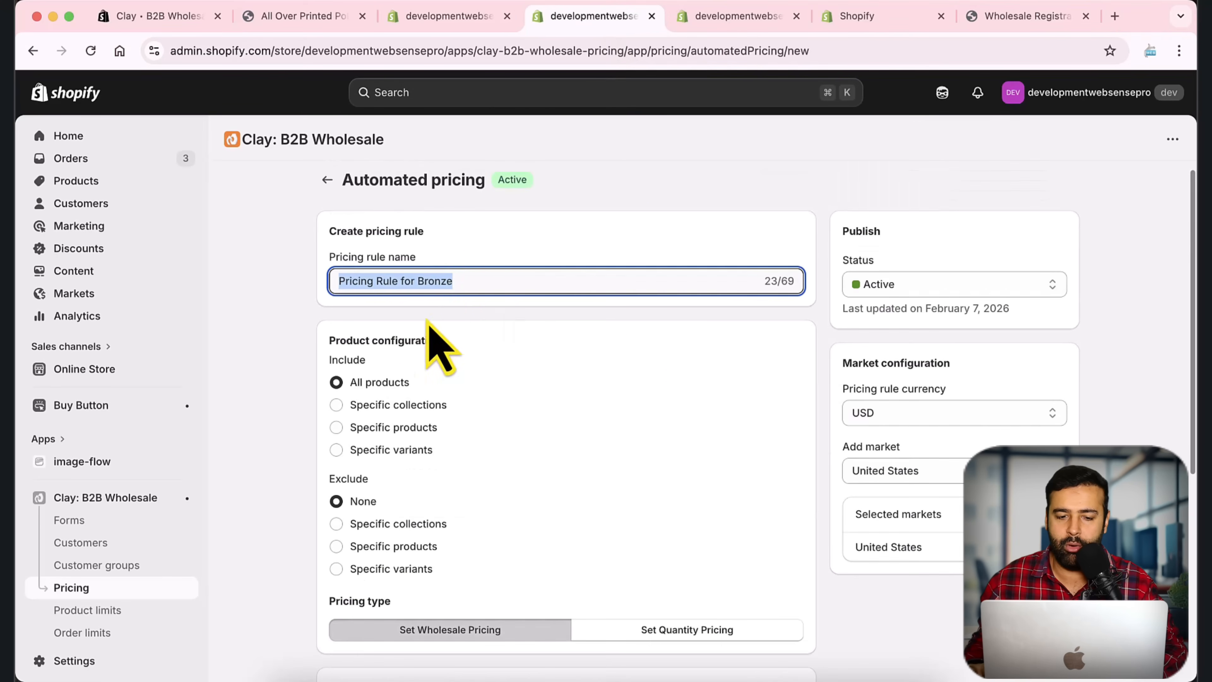
scroll(859, 366, "up", 1)
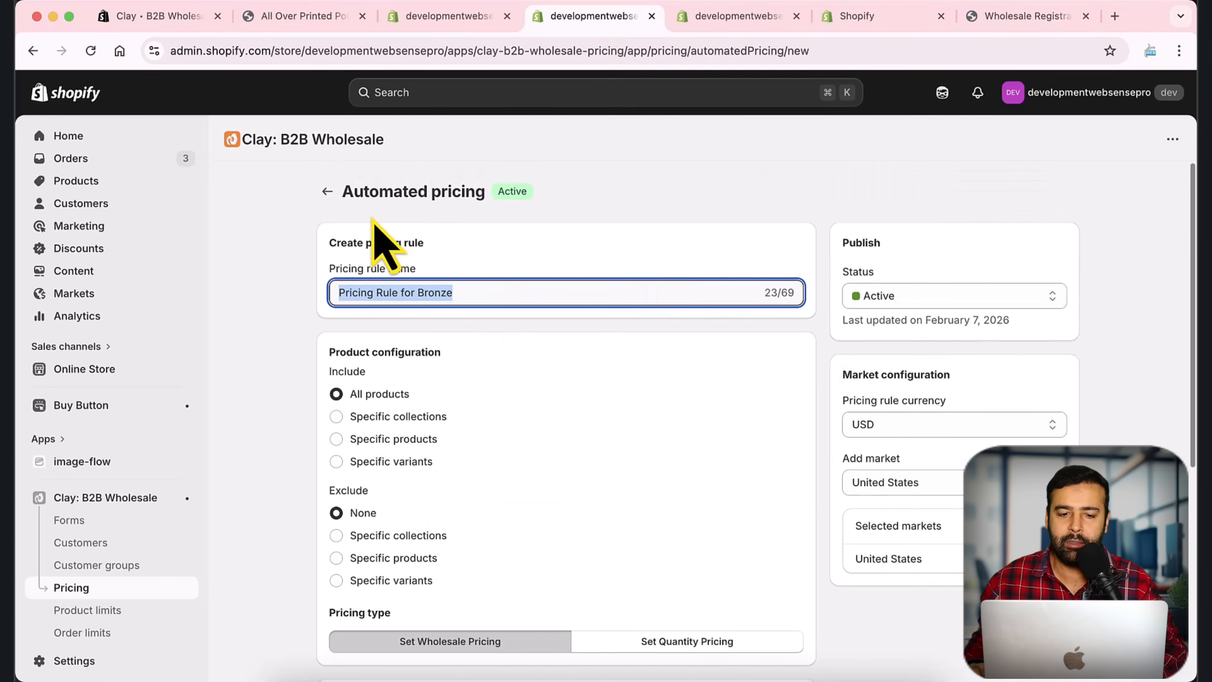
left_click(327, 191)
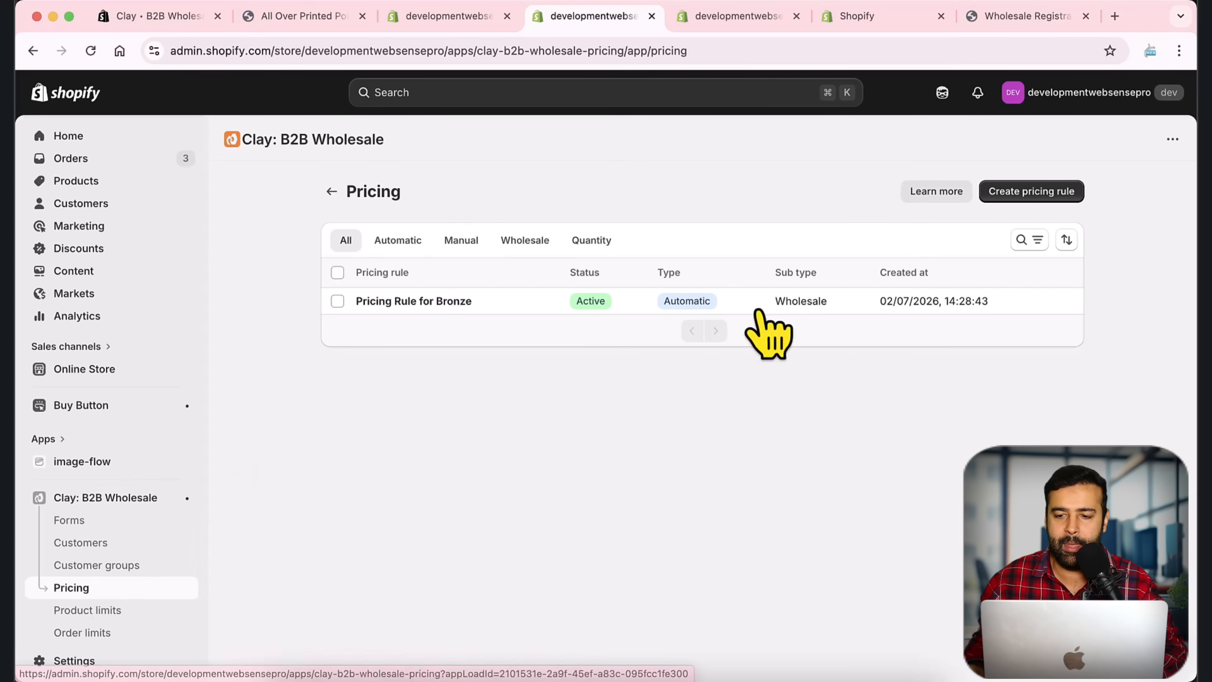
Step: Create a new automated pricing rule and name it Pricing Rule For Silver
left_click(1011, 194)
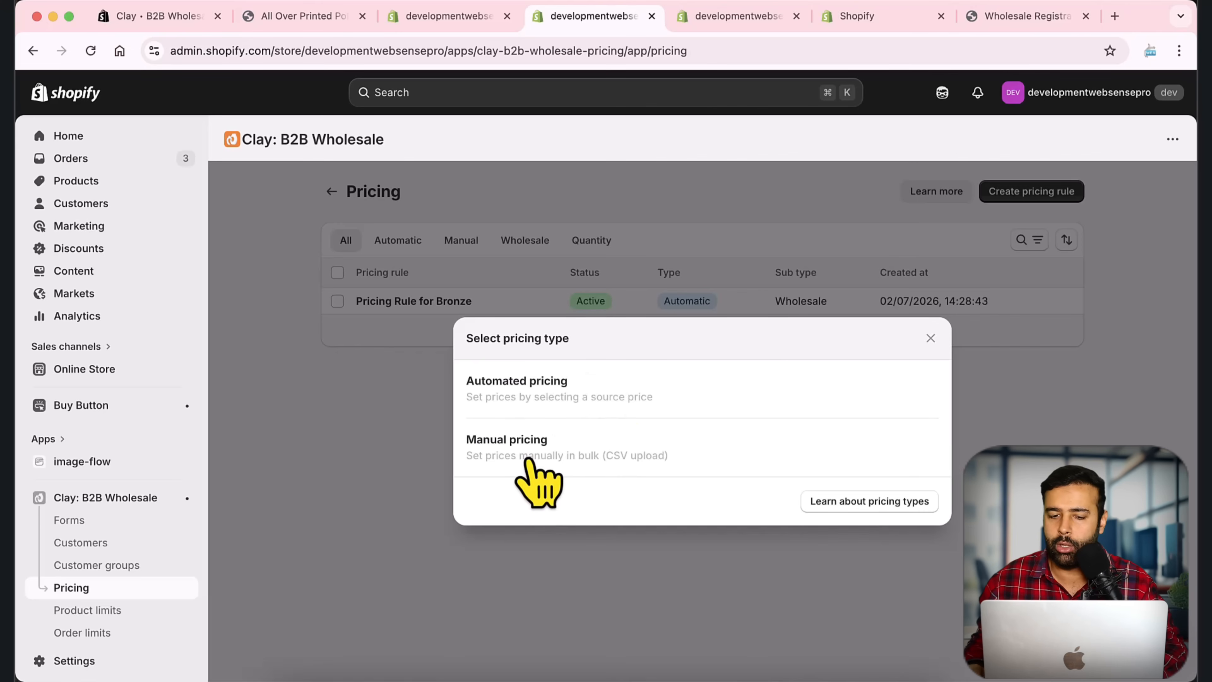
left_click(657, 390)
left_click(631, 291)
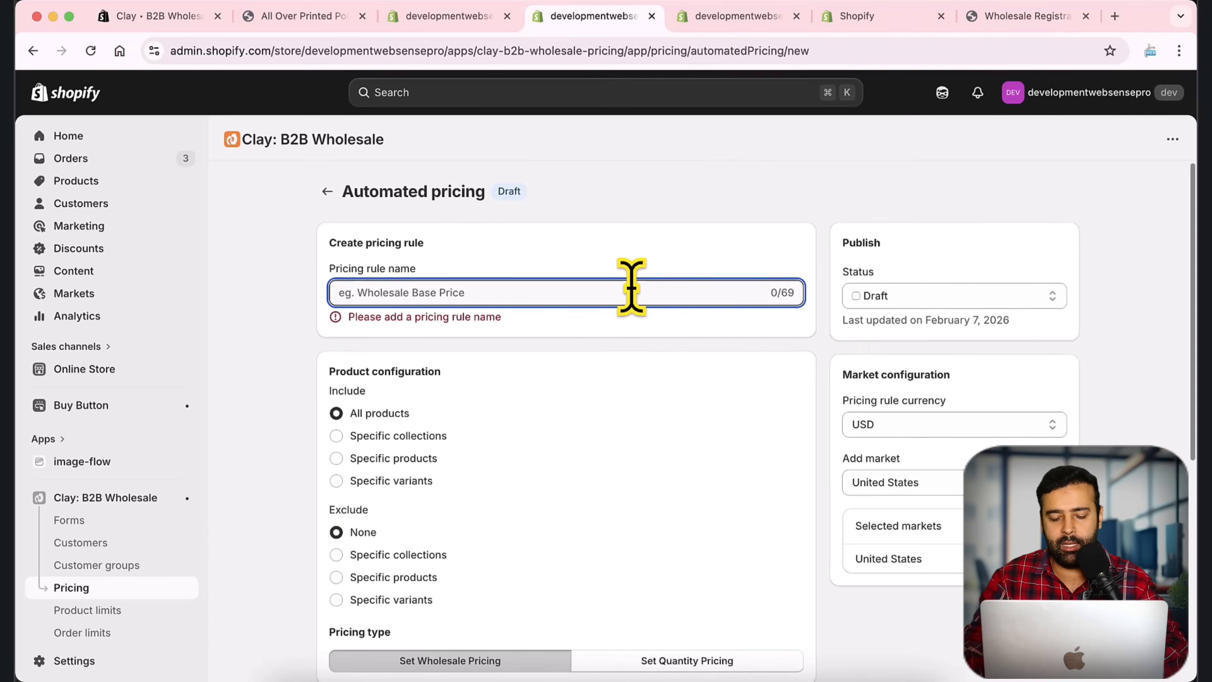
type("Pric")
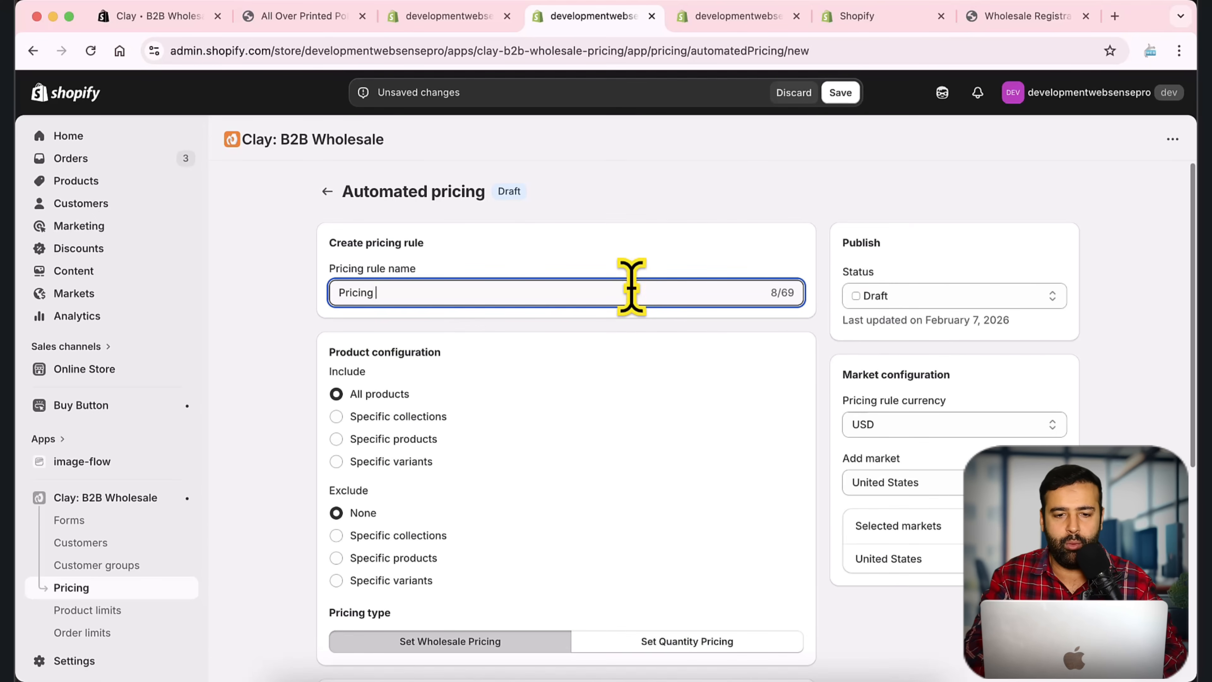
type("ing")
Step: Glance at the customer groups tab, then scroll the new rule down to Pricing configuration
left_click(456, 22)
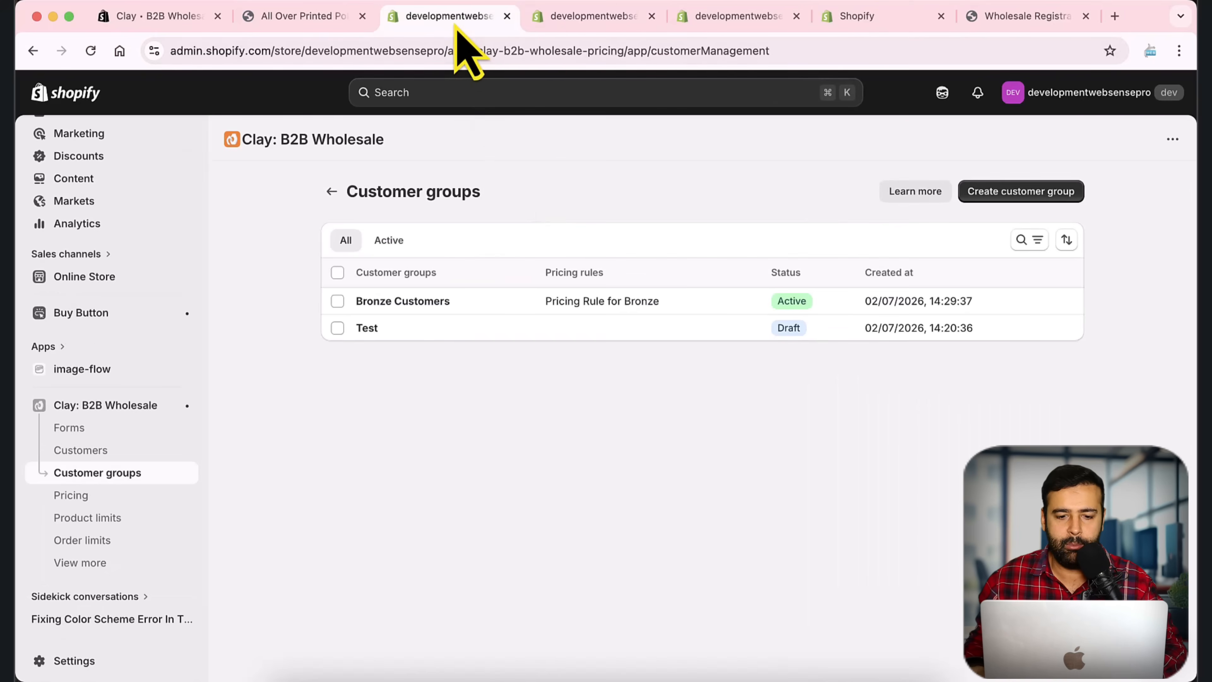
left_click(570, 21)
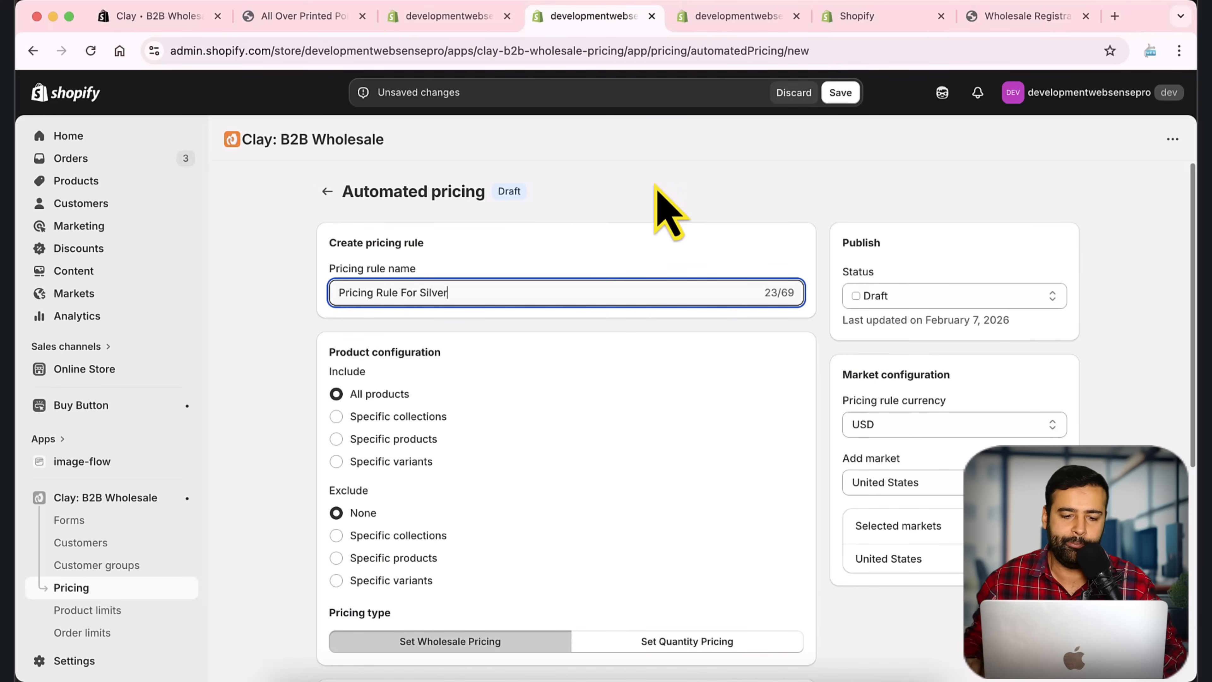
scroll(792, 267, "down", 1)
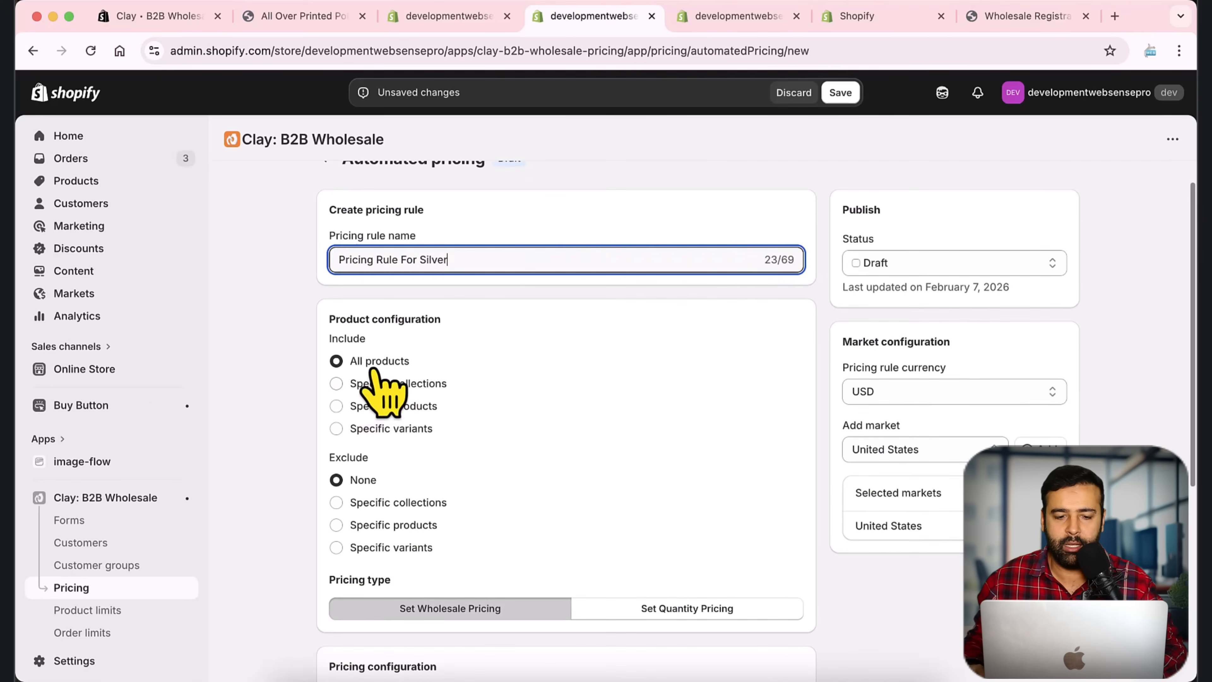
scroll(820, 310, "down", 4)
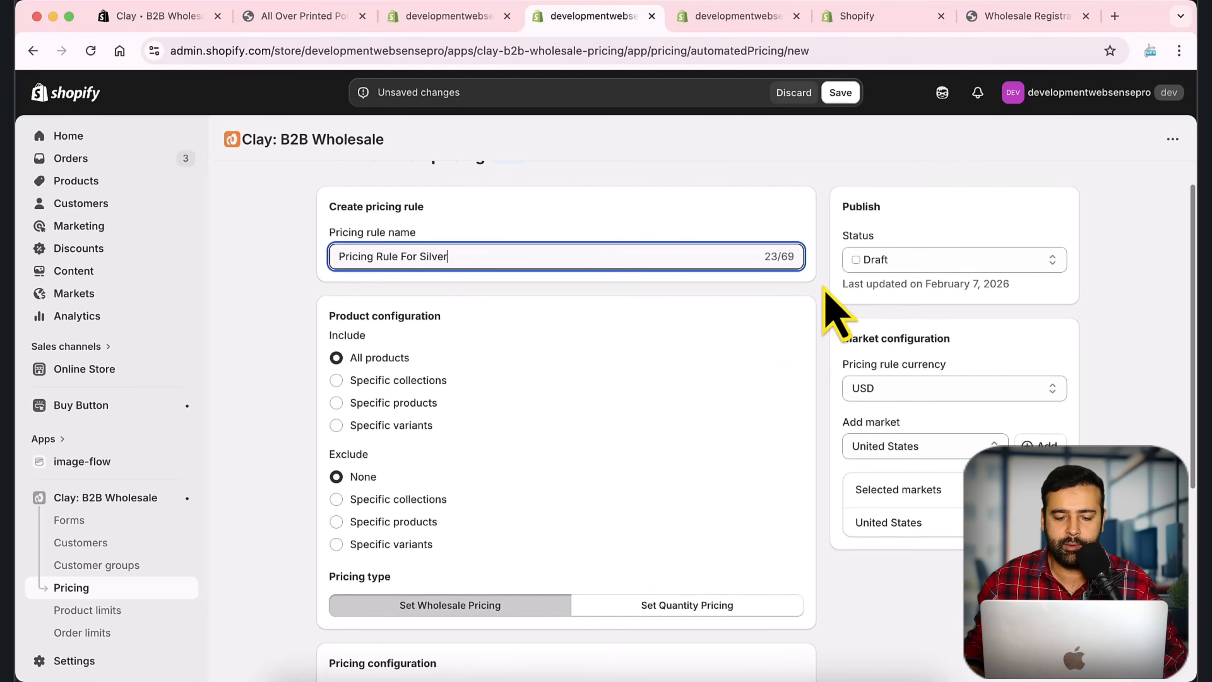
scroll(821, 334, "down", 4)
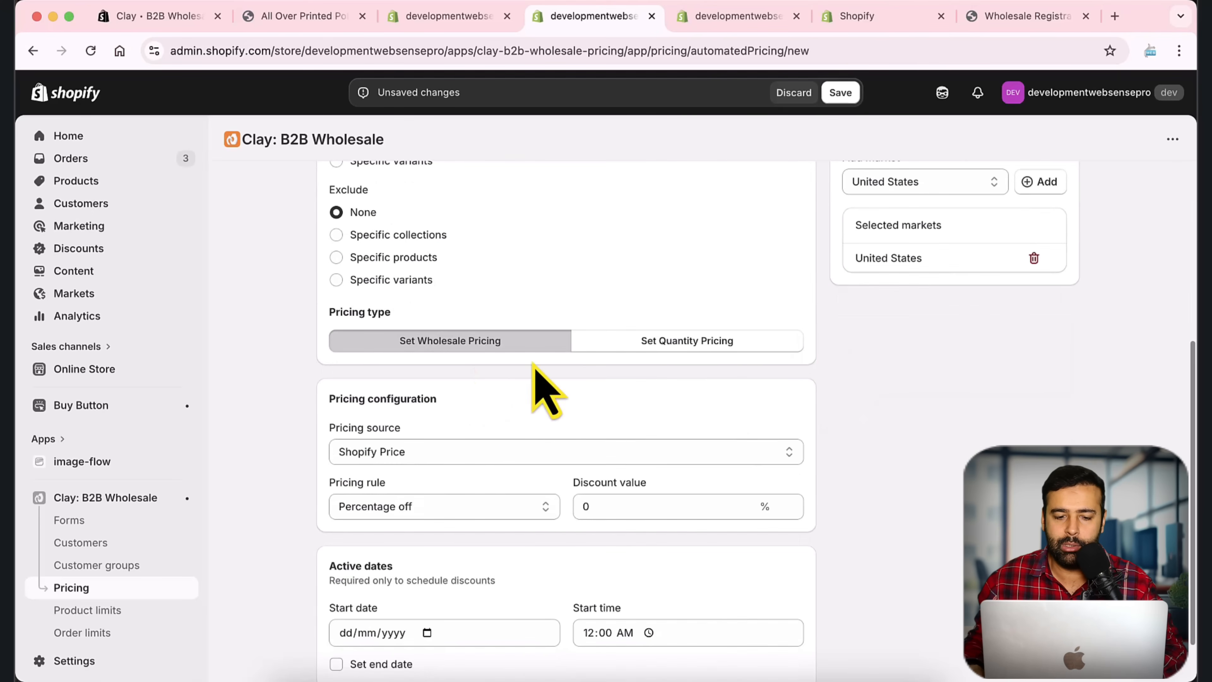
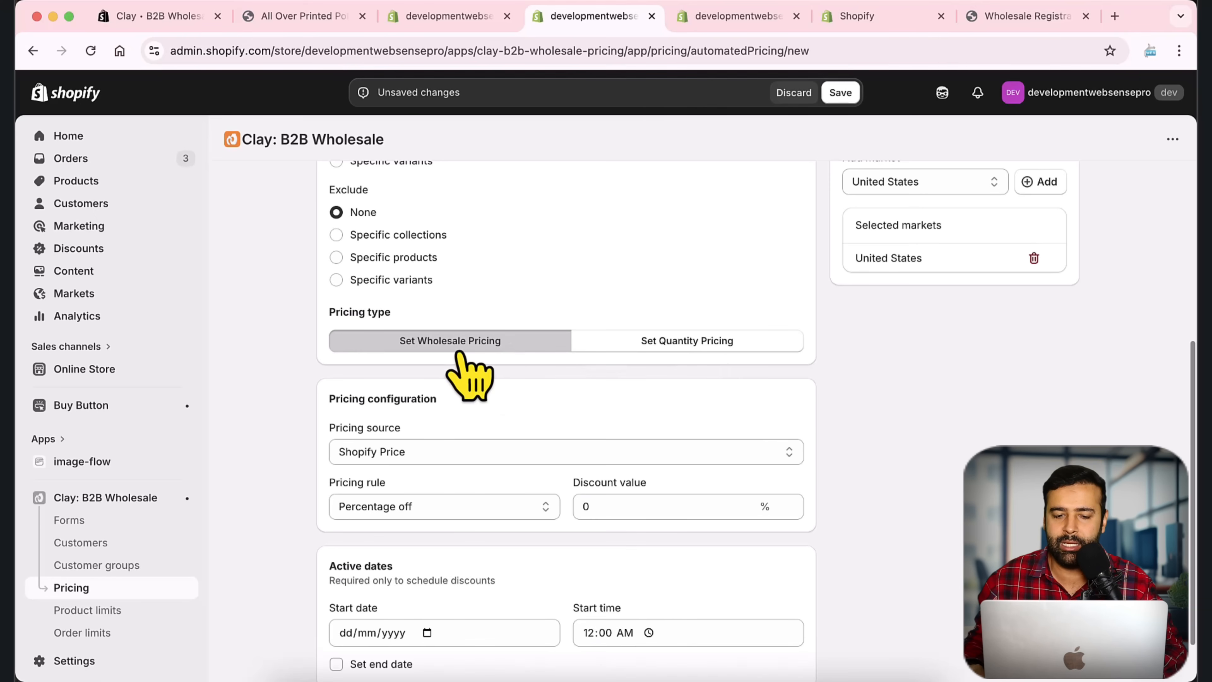
Step: Switch the silver rule to quantity pricing across all variants, using Shopify Price as the source
left_click(716, 351)
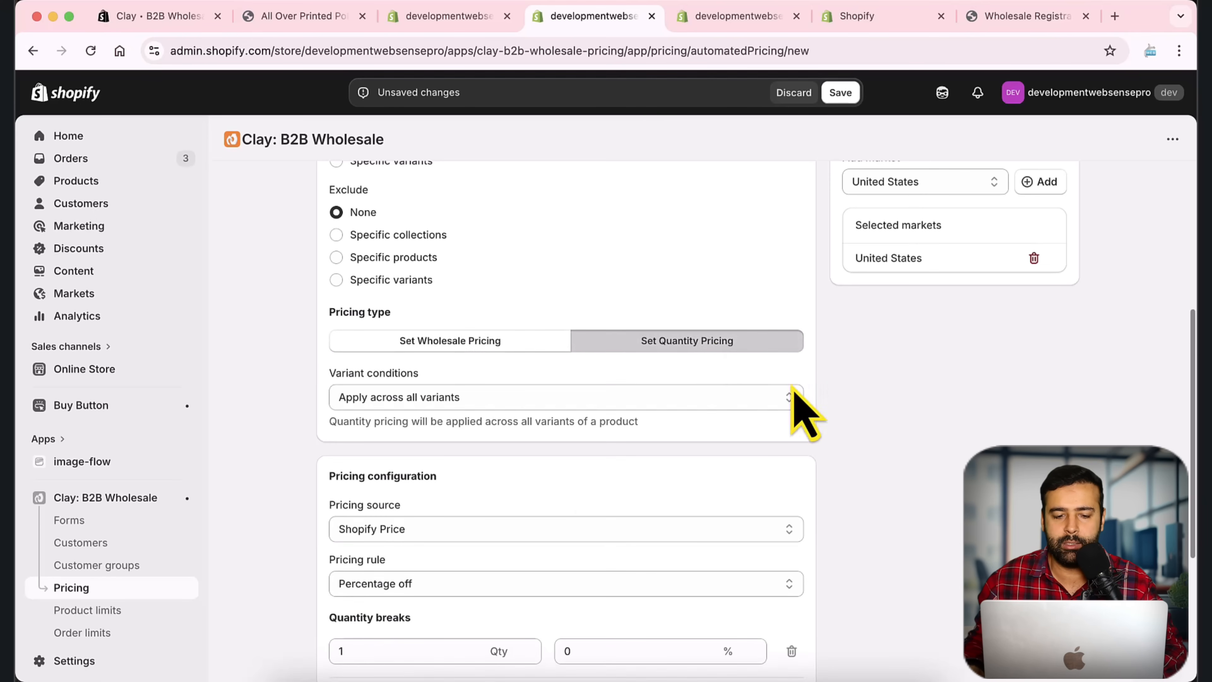
scroll(832, 320, "down", 3)
left_click(386, 282)
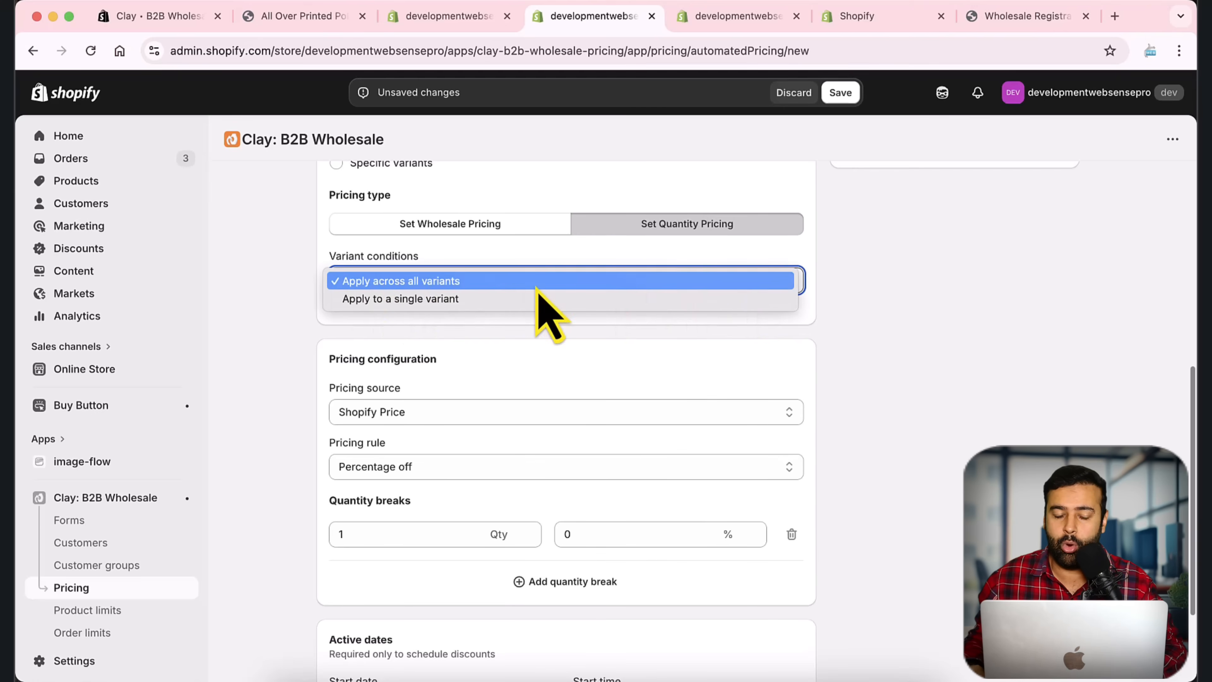
left_click(737, 281)
scroll(865, 319, "down", 3)
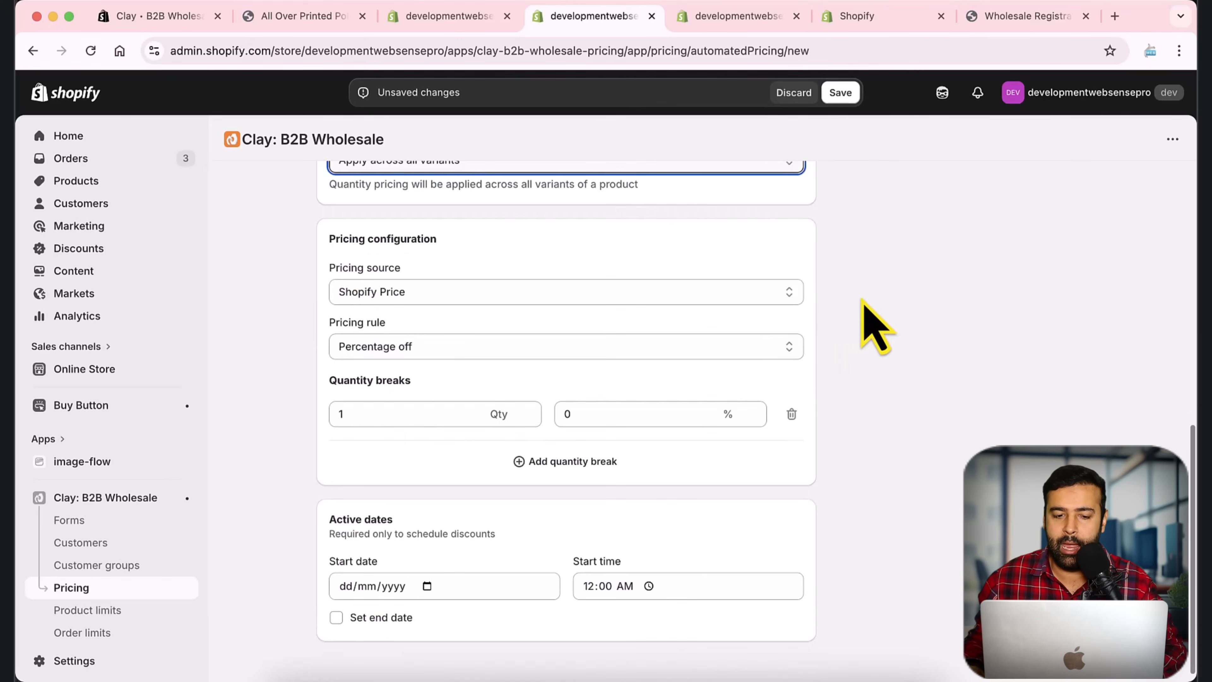
left_click(514, 301)
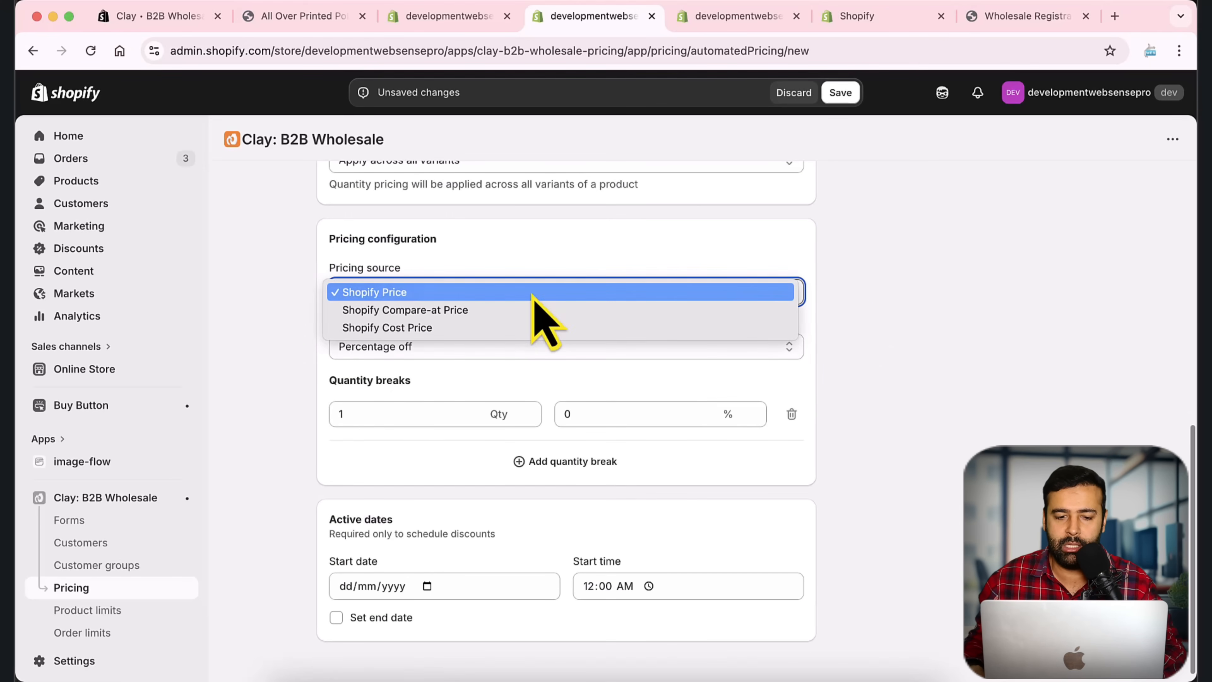
left_click(532, 295)
Step: Try Amount off as the pricing rule, then set it back to Percentage off
scroll(816, 334, "down", 1)
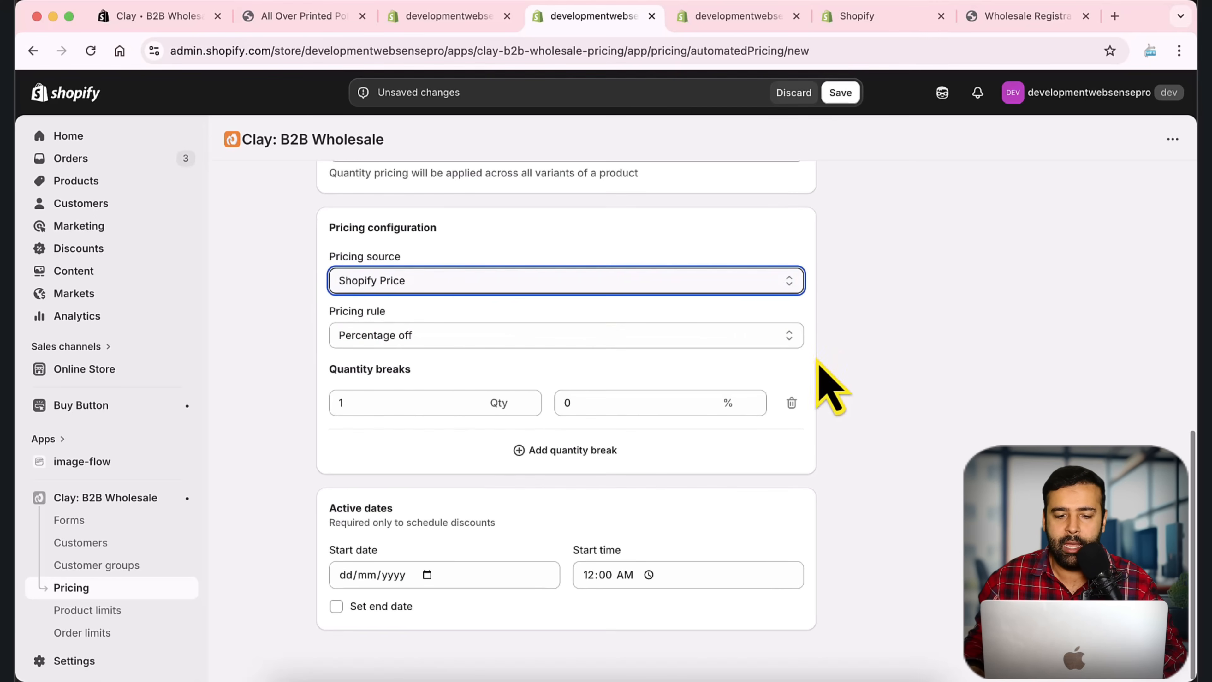
left_click(575, 340)
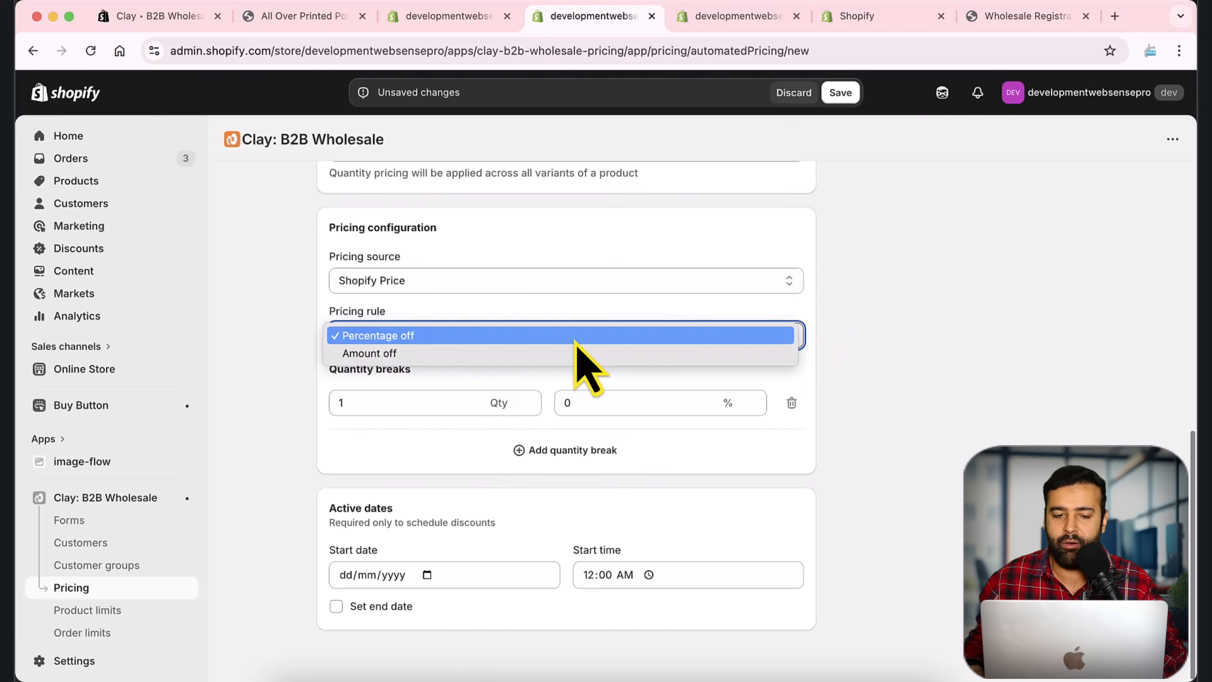
left_click(574, 340)
left_click(575, 341)
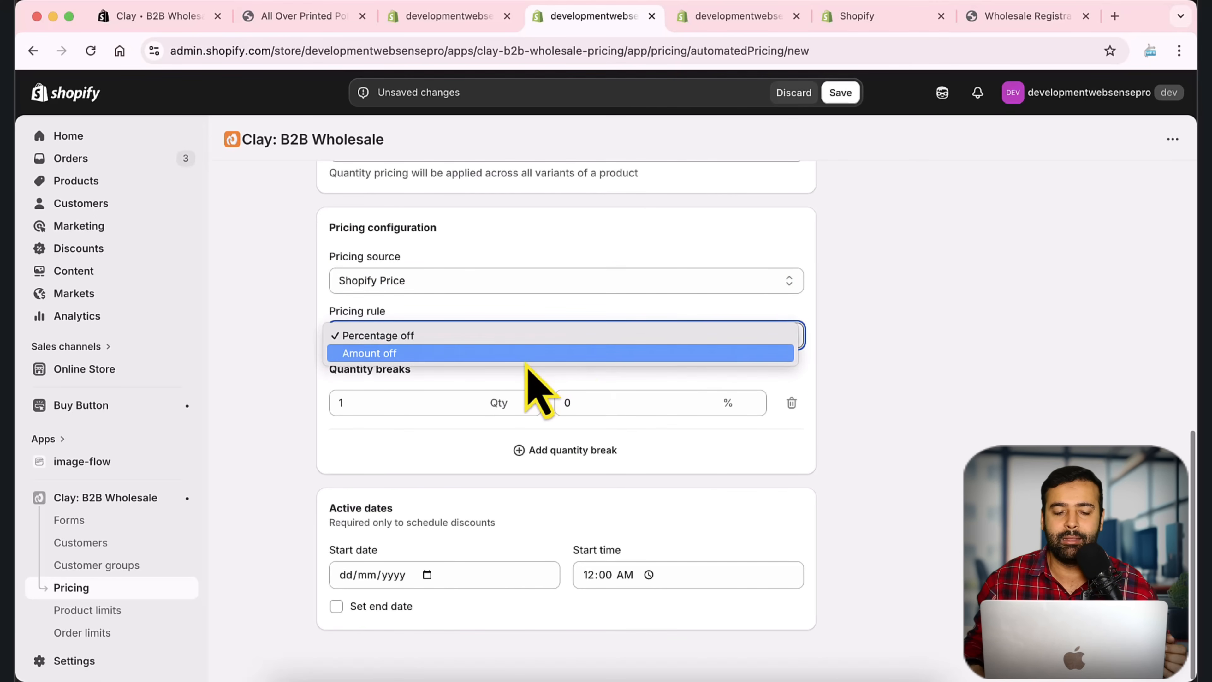
left_click(526, 359)
left_click(547, 343)
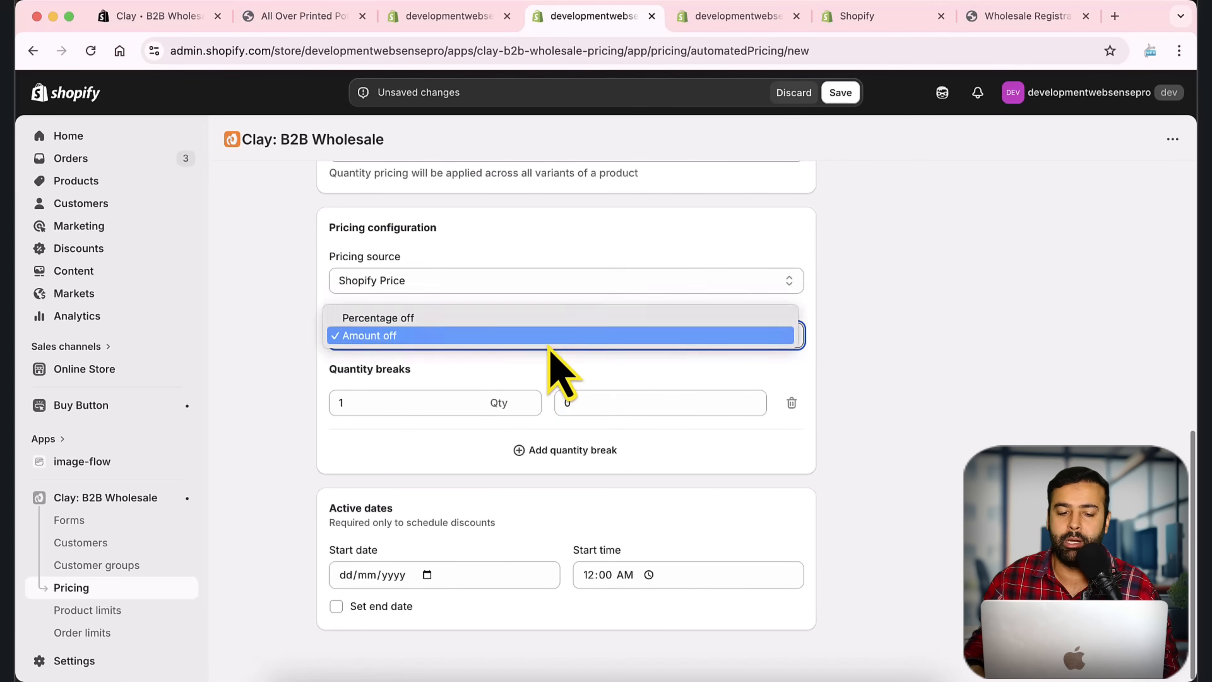
left_click(484, 317)
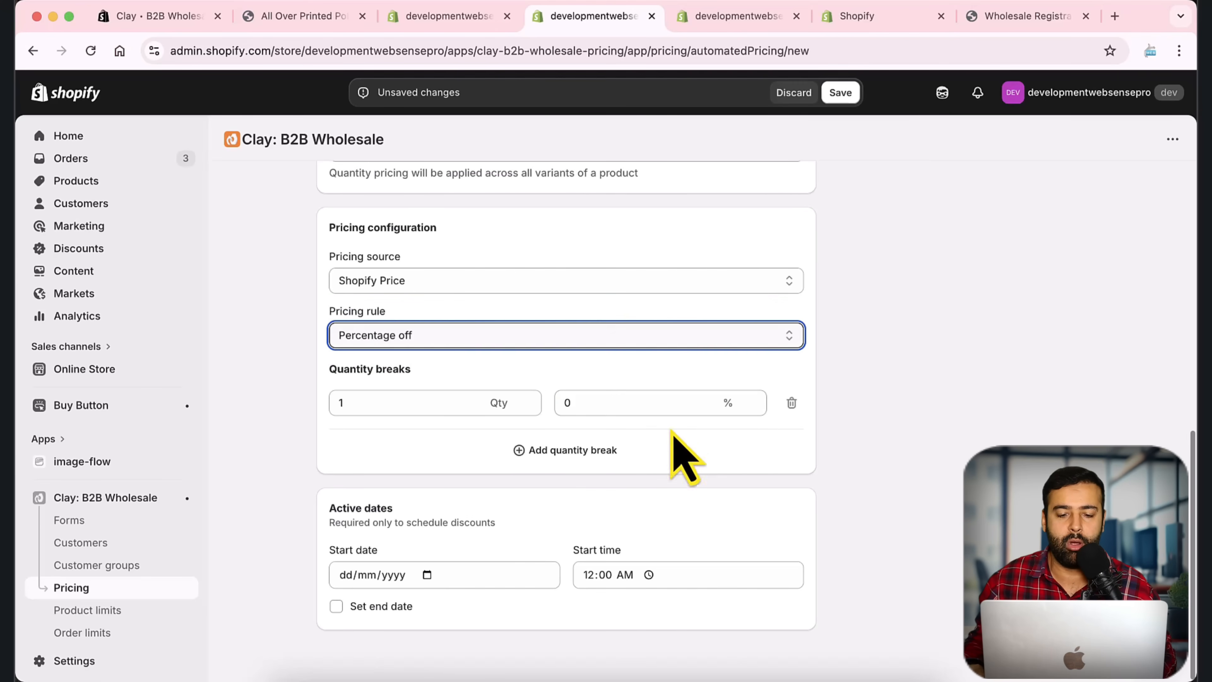
Step: Enter quantity breaks of 5 units at 10% and 10 units at 15%
double_click(351, 402)
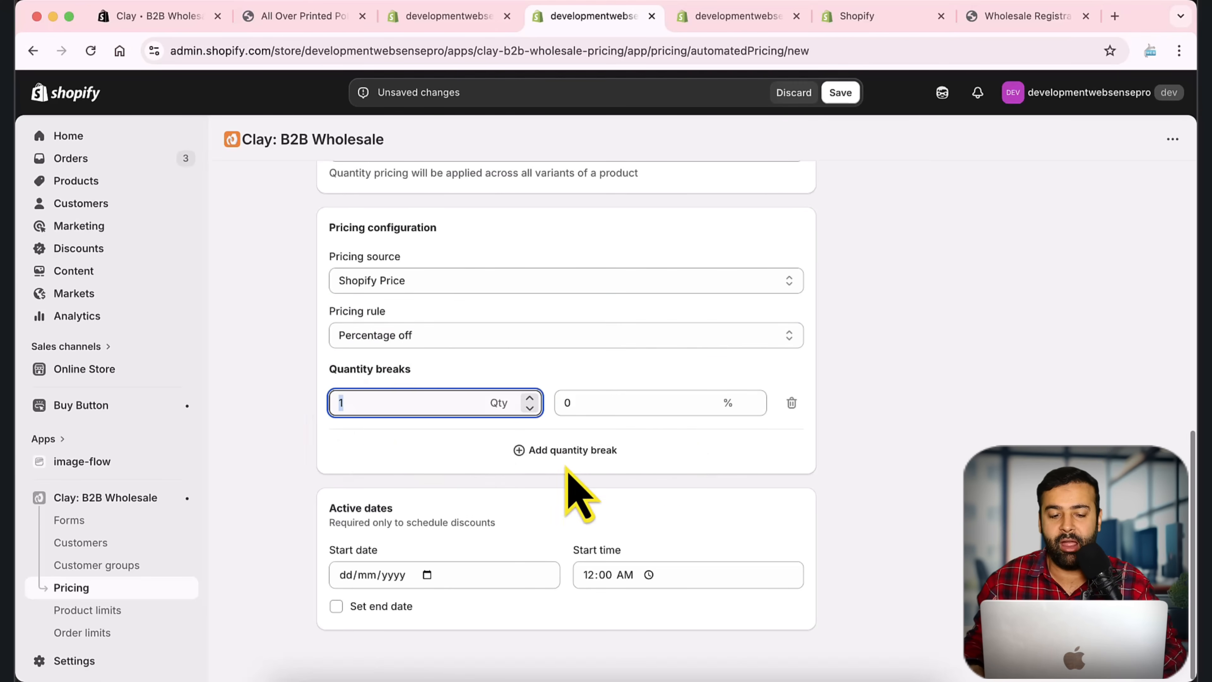
type("5")
key("Tab")
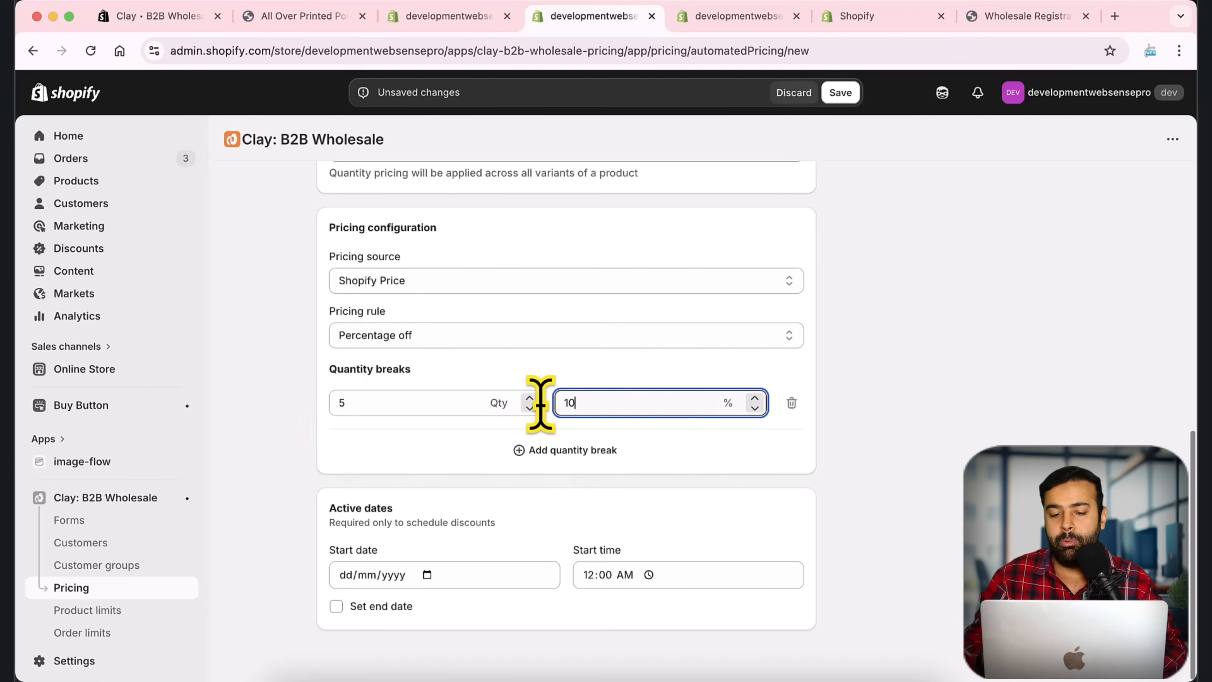
type("10")
left_click(568, 451)
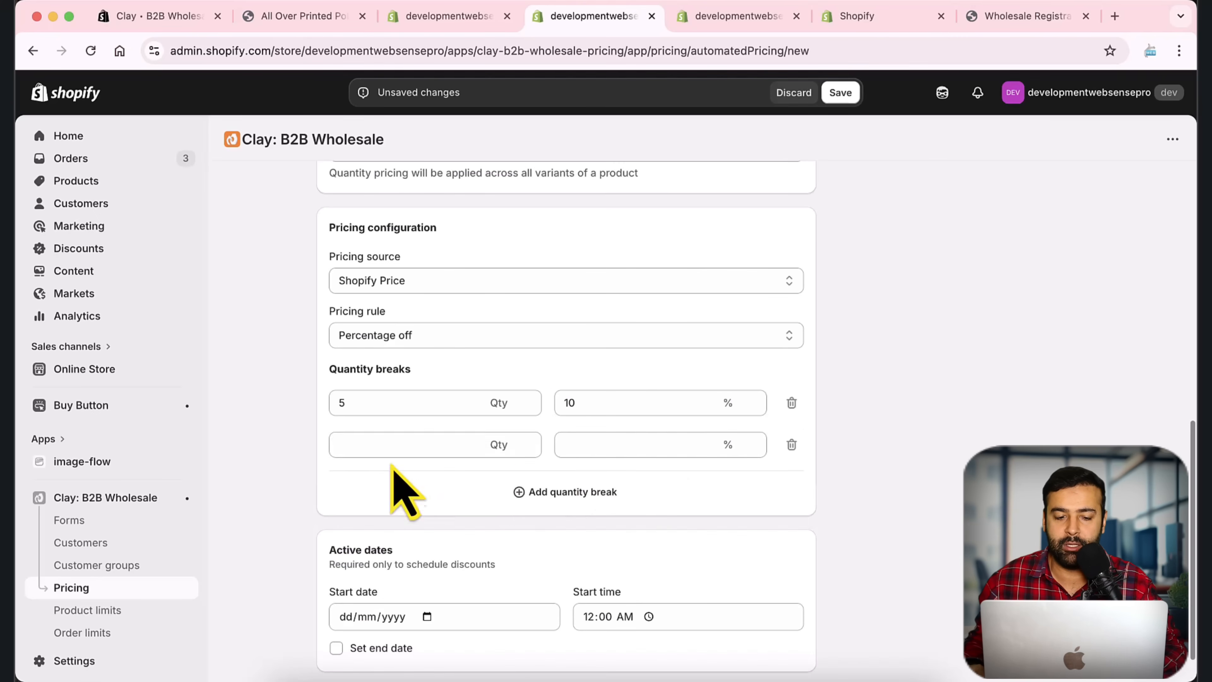
left_click(396, 446)
type("10")
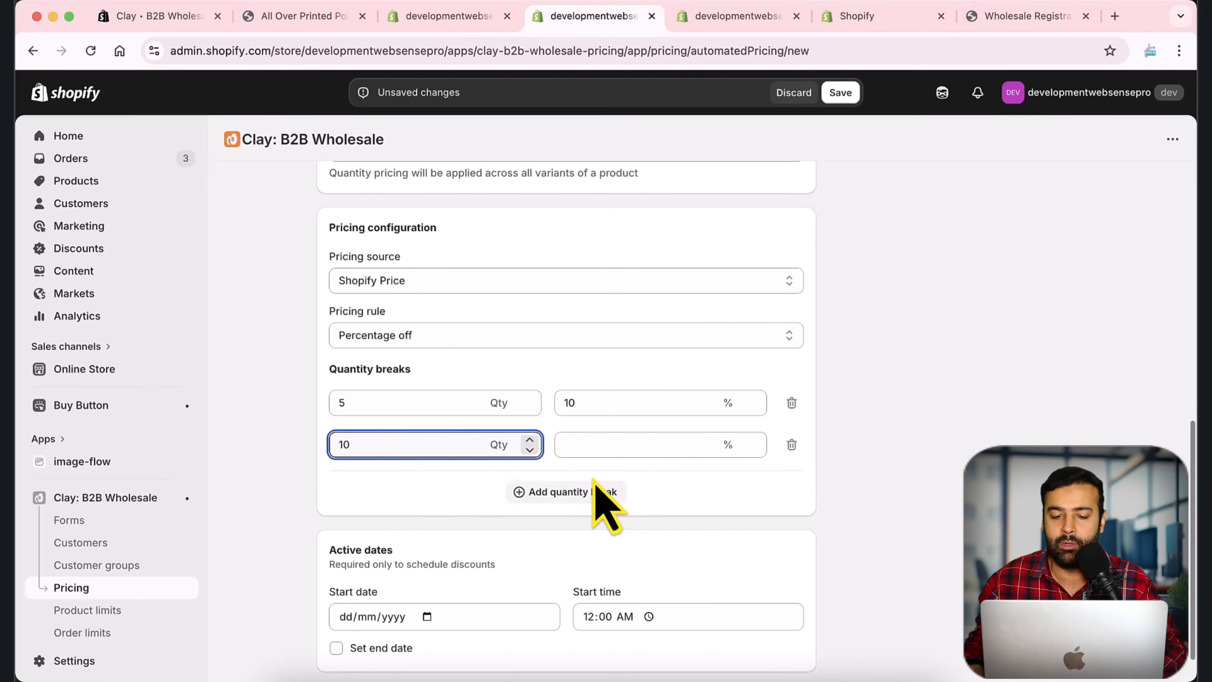
left_click(617, 452)
type("15")
Step: Add a third quantity break with a 20% discount
left_click(568, 492)
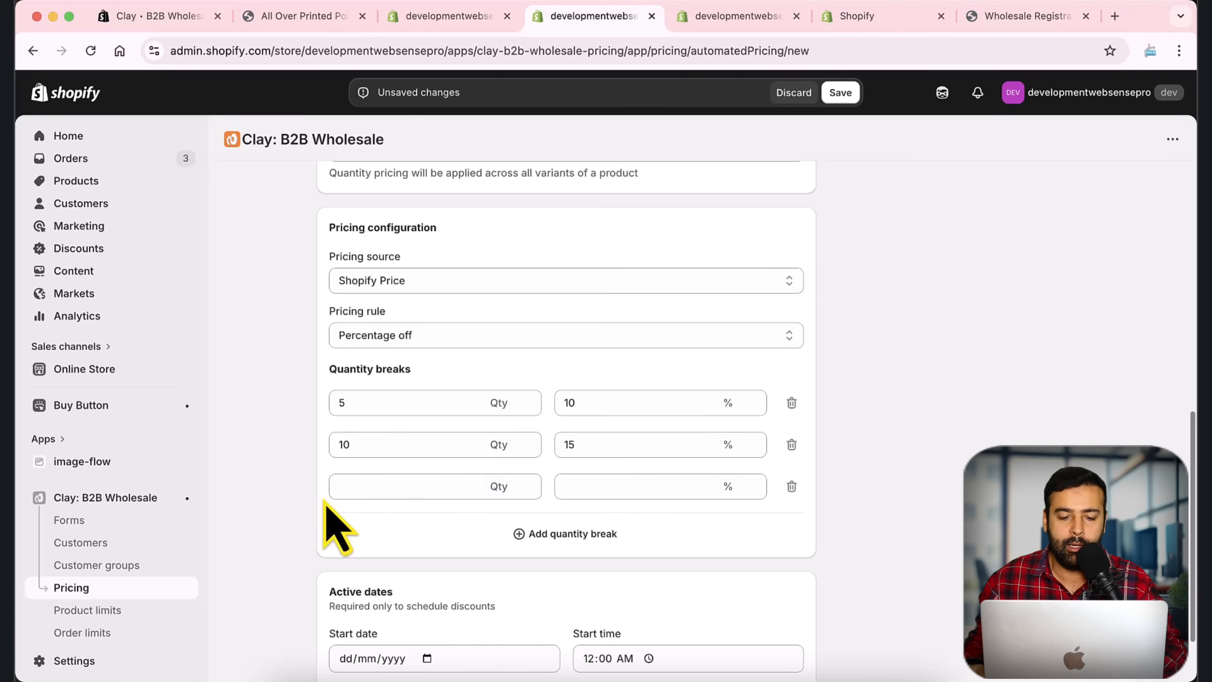
left_click(378, 492)
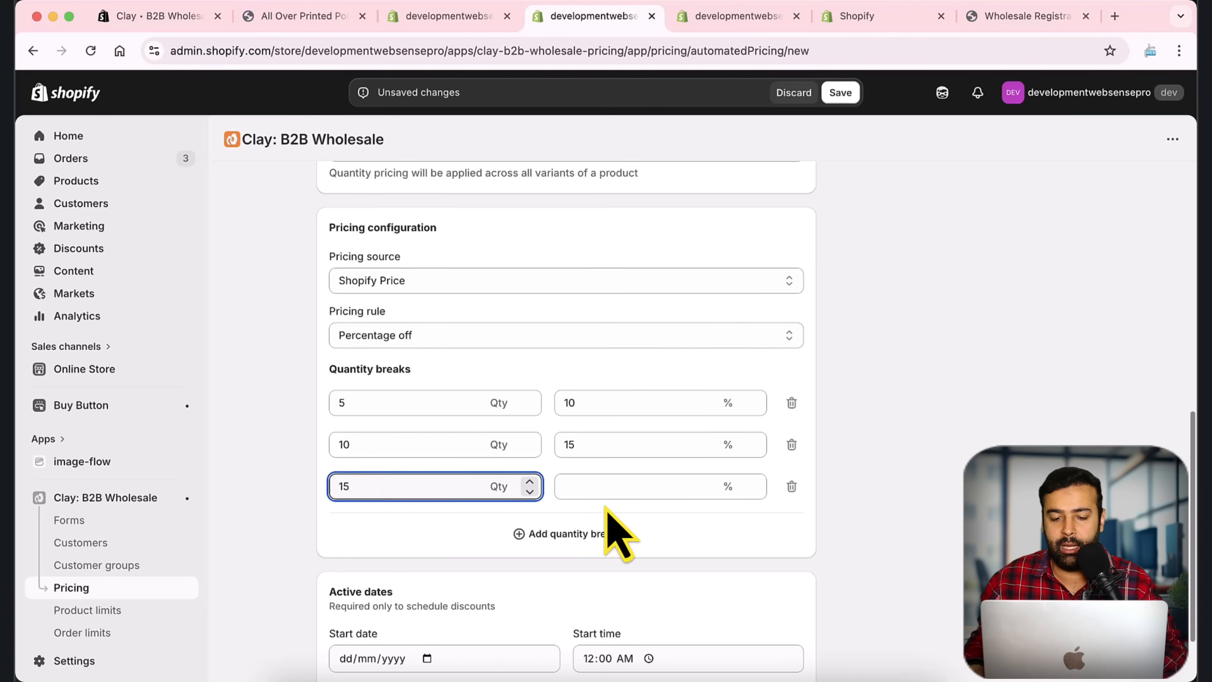
left_click(615, 489)
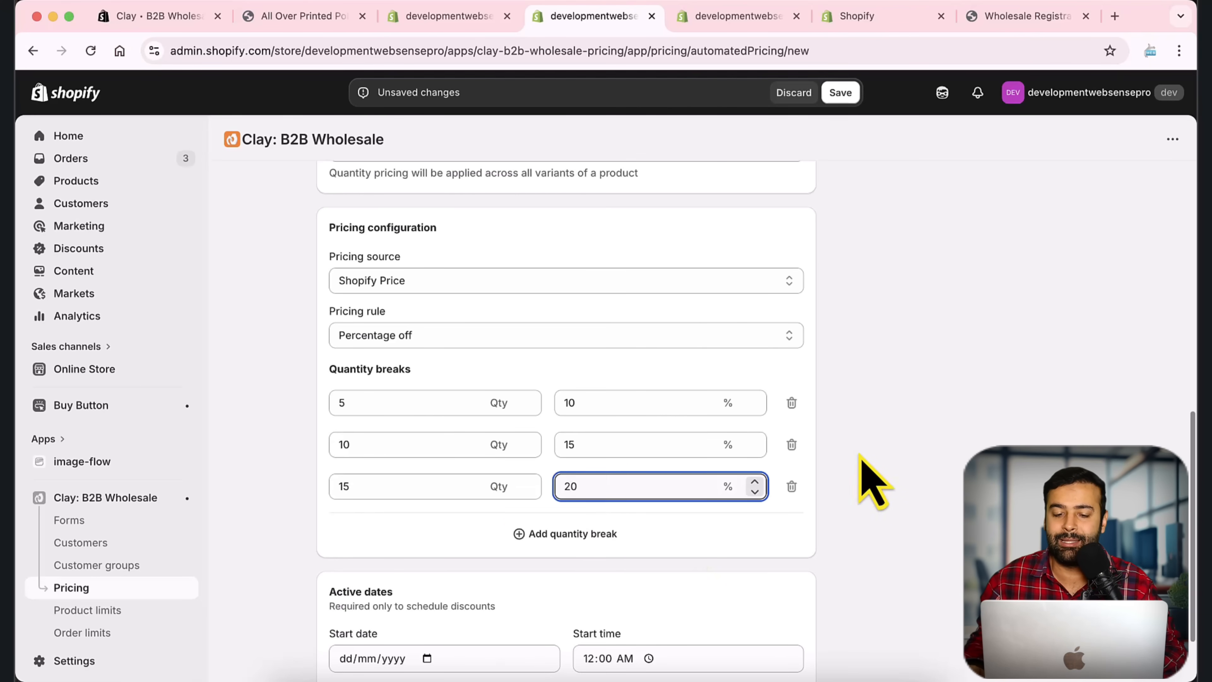
left_click(838, 457)
scroll(833, 451, "down", 1)
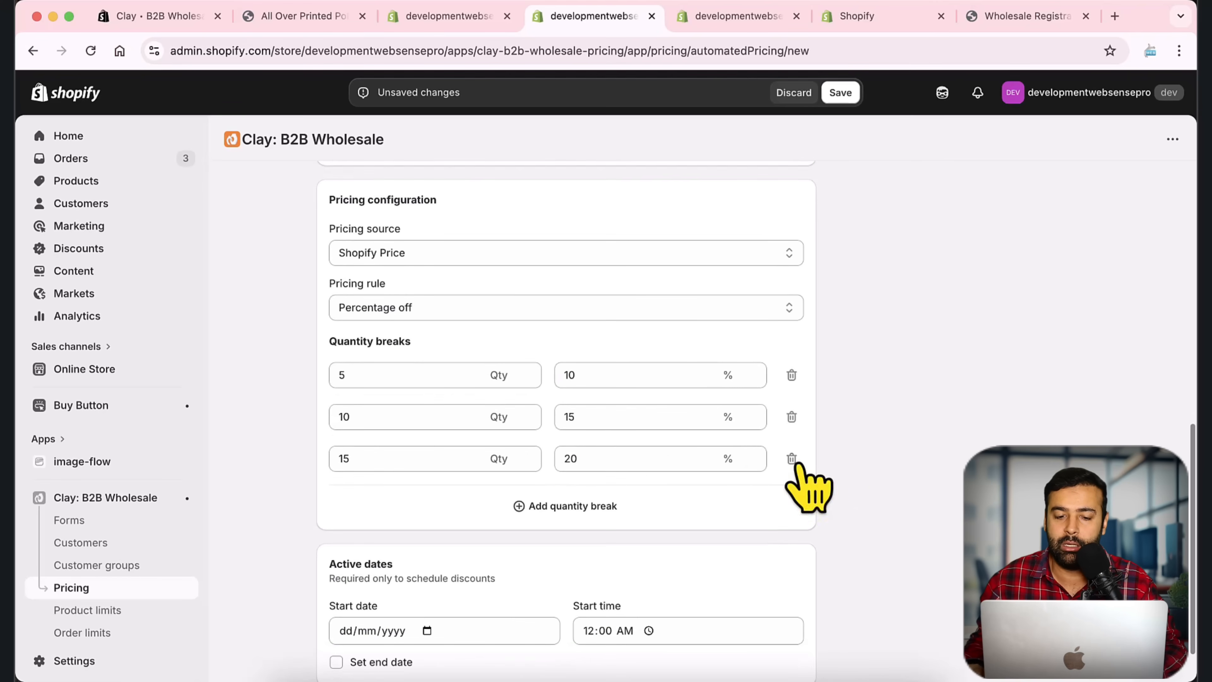
Step: Review the rule name and the first two breaks' quantity and discount values
left_click(345, 376)
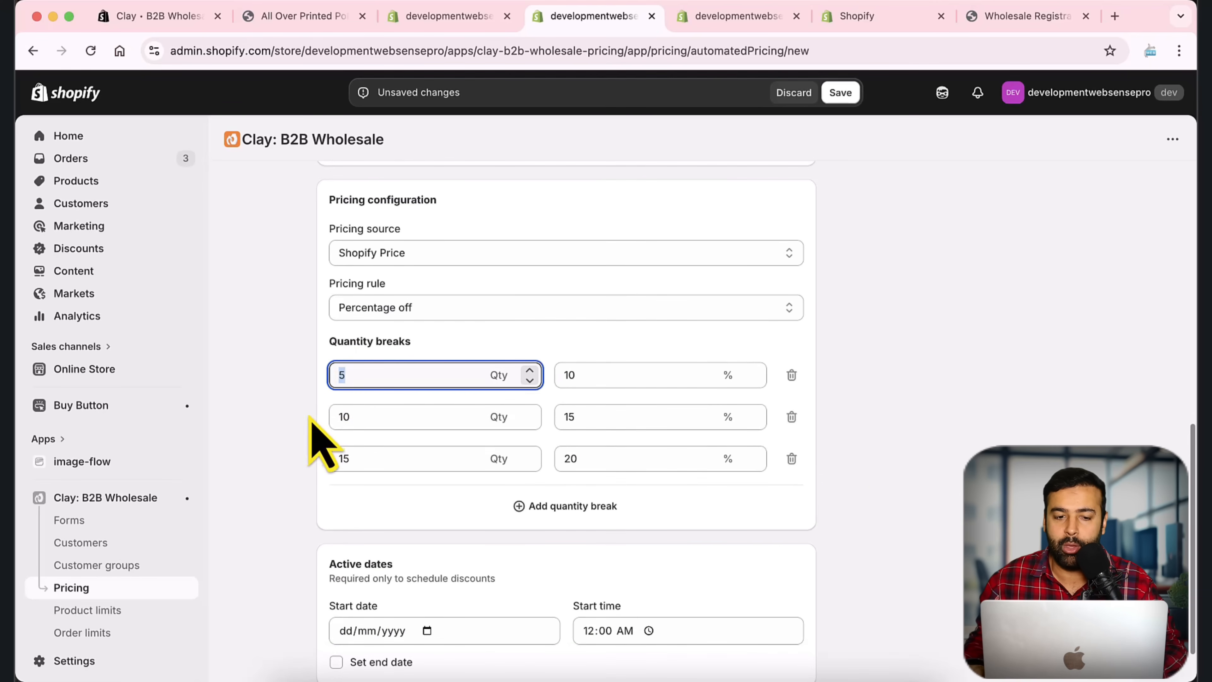
scroll(318, 438, "up", 10)
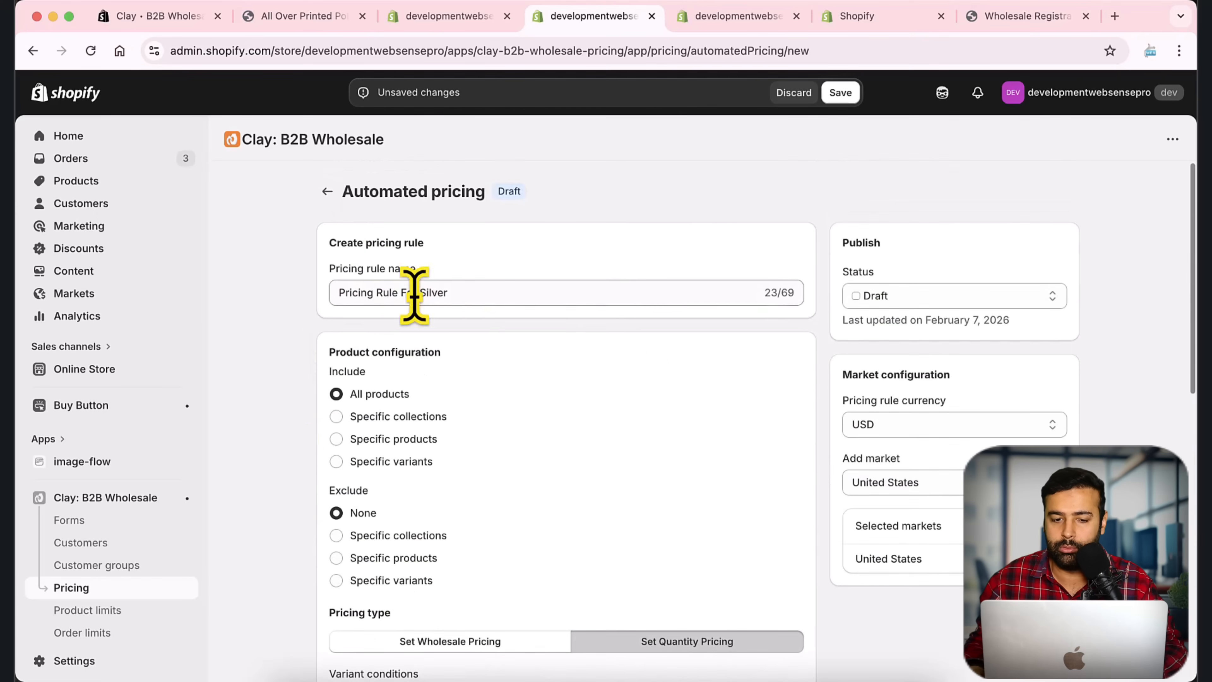
left_click_drag(468, 290, 329, 292)
scroll(301, 391, "down", 10)
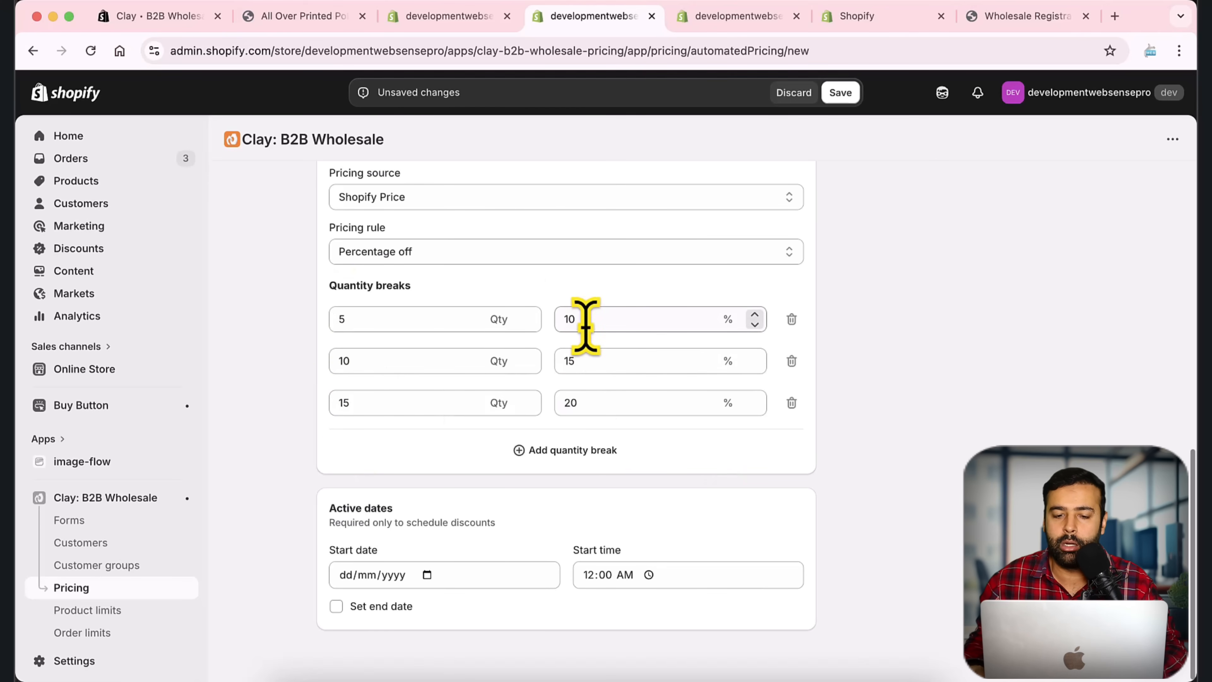
double_click(573, 361)
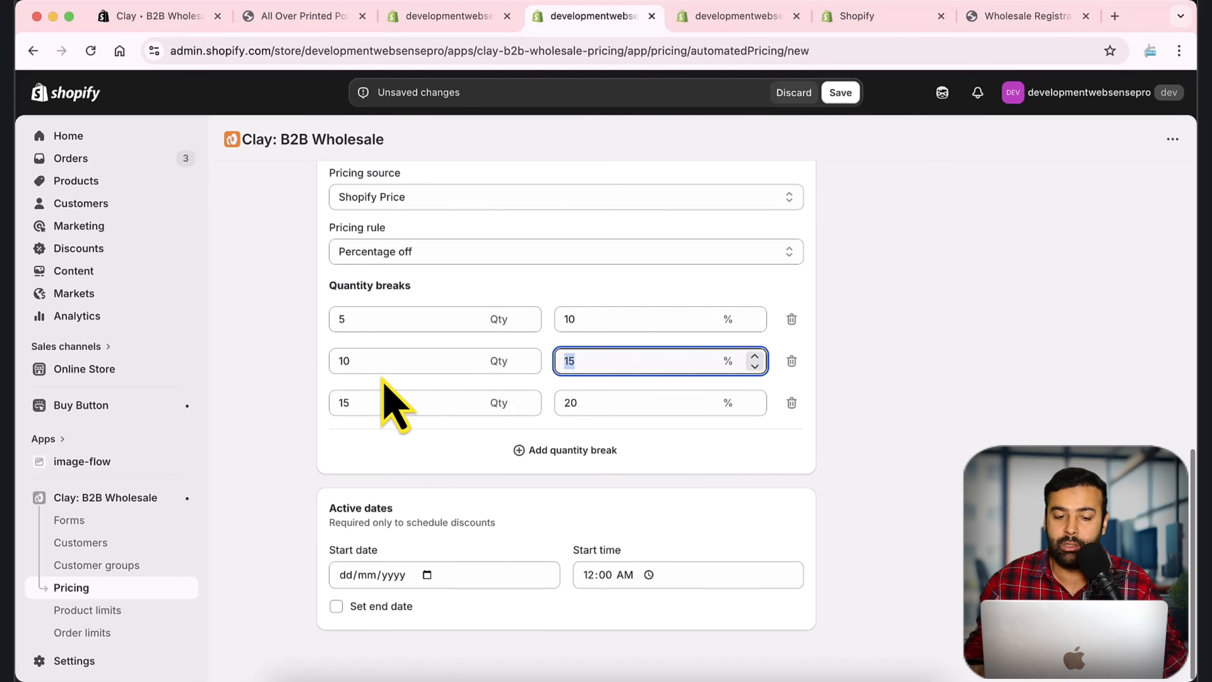
left_click_drag(347, 323, 309, 327)
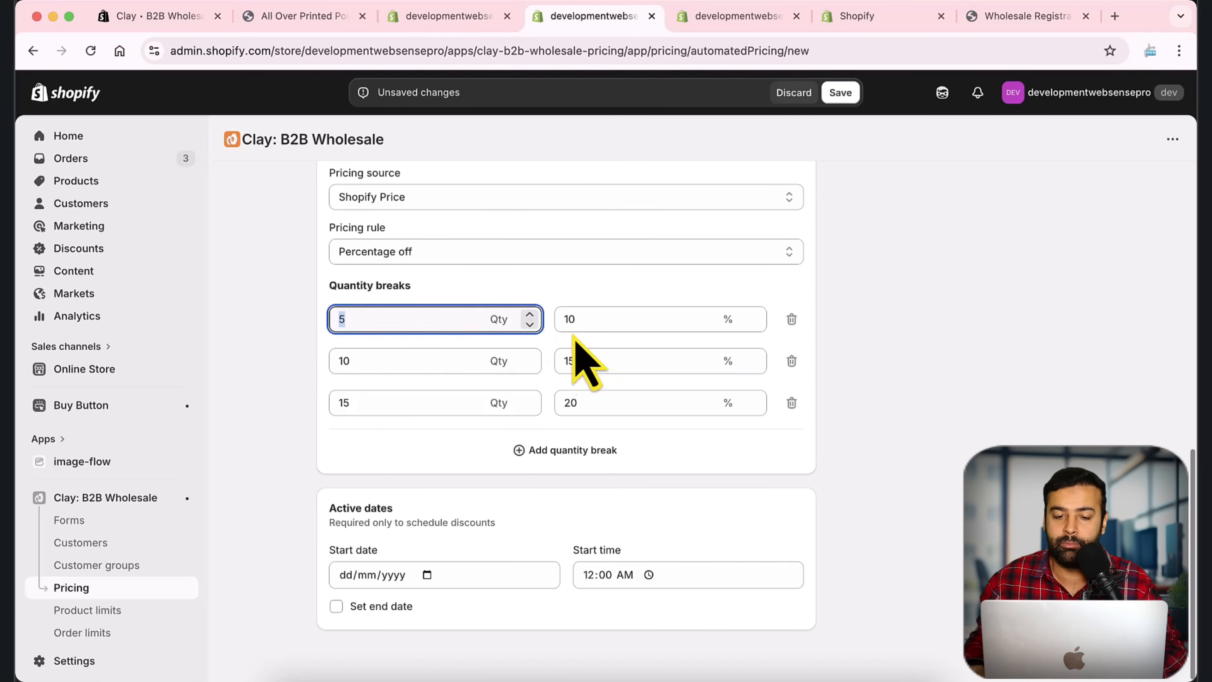
left_click_drag(576, 320, 539, 323)
left_click_drag(363, 366, 324, 366)
left_click_drag(592, 363, 559, 362)
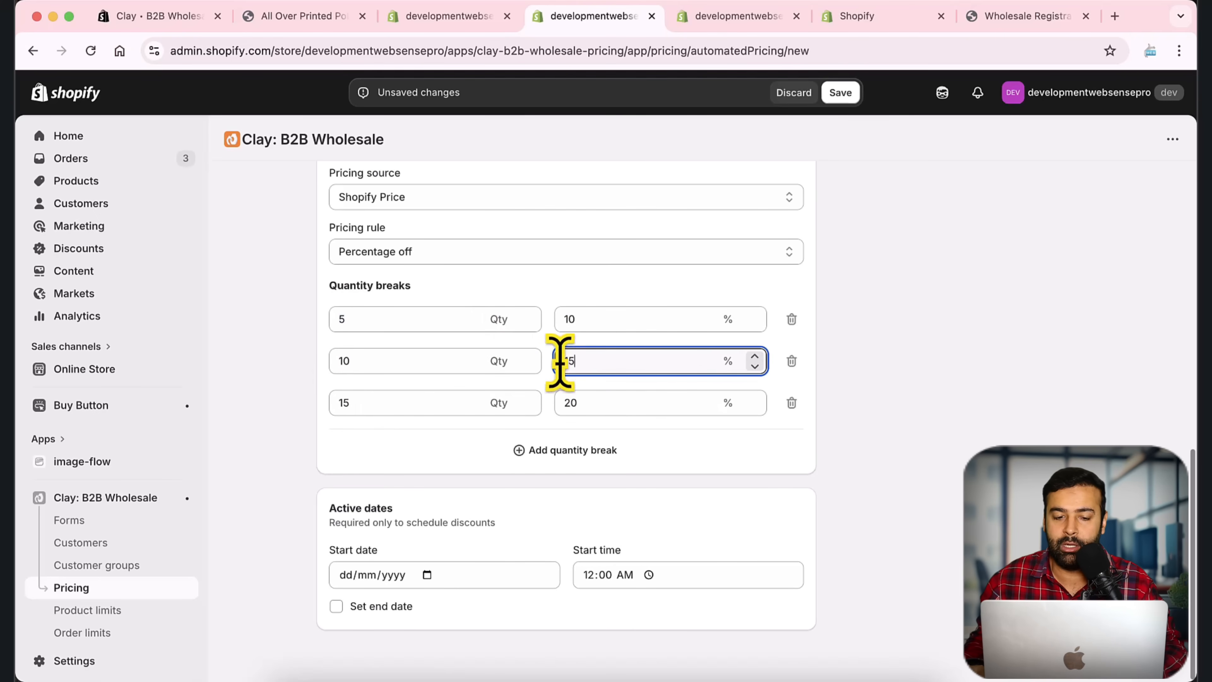
Step: Correct the first two breaks' discounts to 5% and 10%
left_click_drag(595, 317, 576, 324)
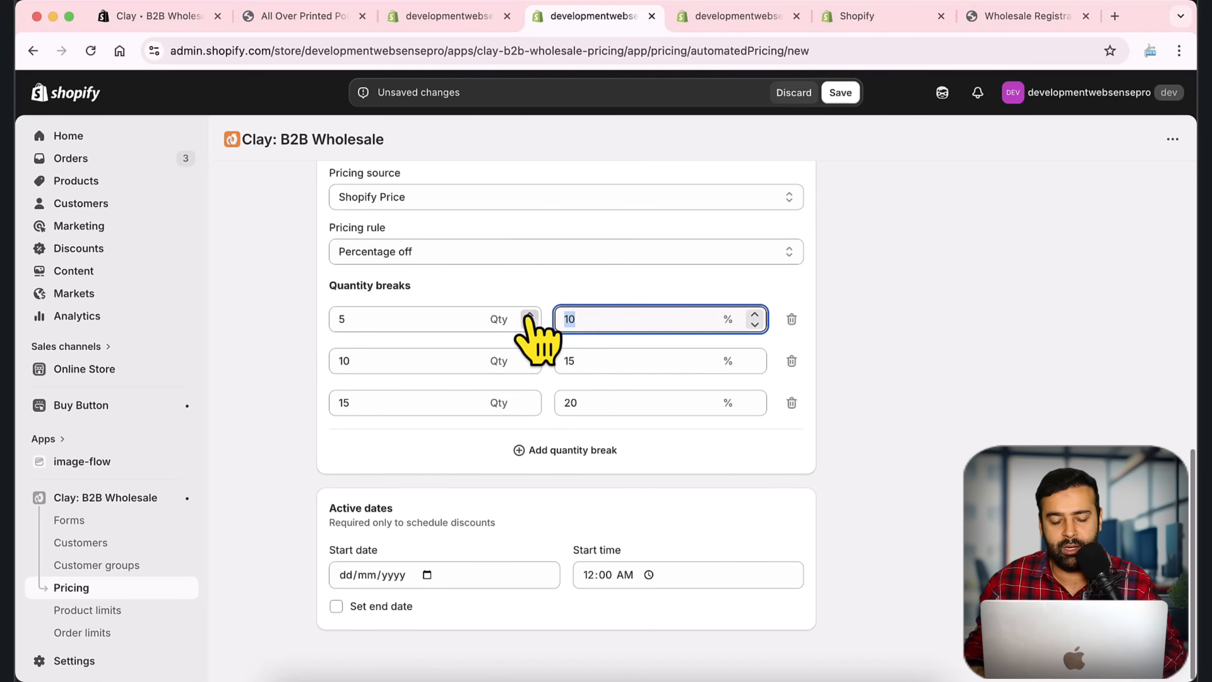
type("5")
key("Tab")
key("Tab")
key("Tab")
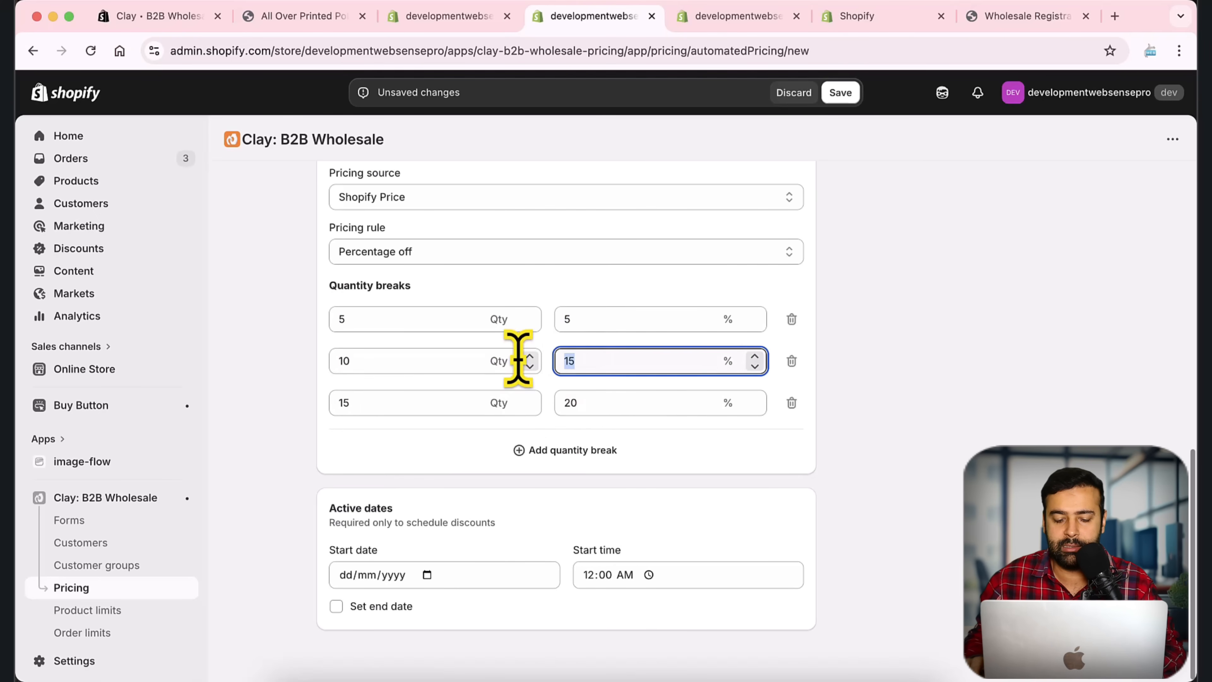
type("10")
key("Tab")
key("Tab")
key("Tab")
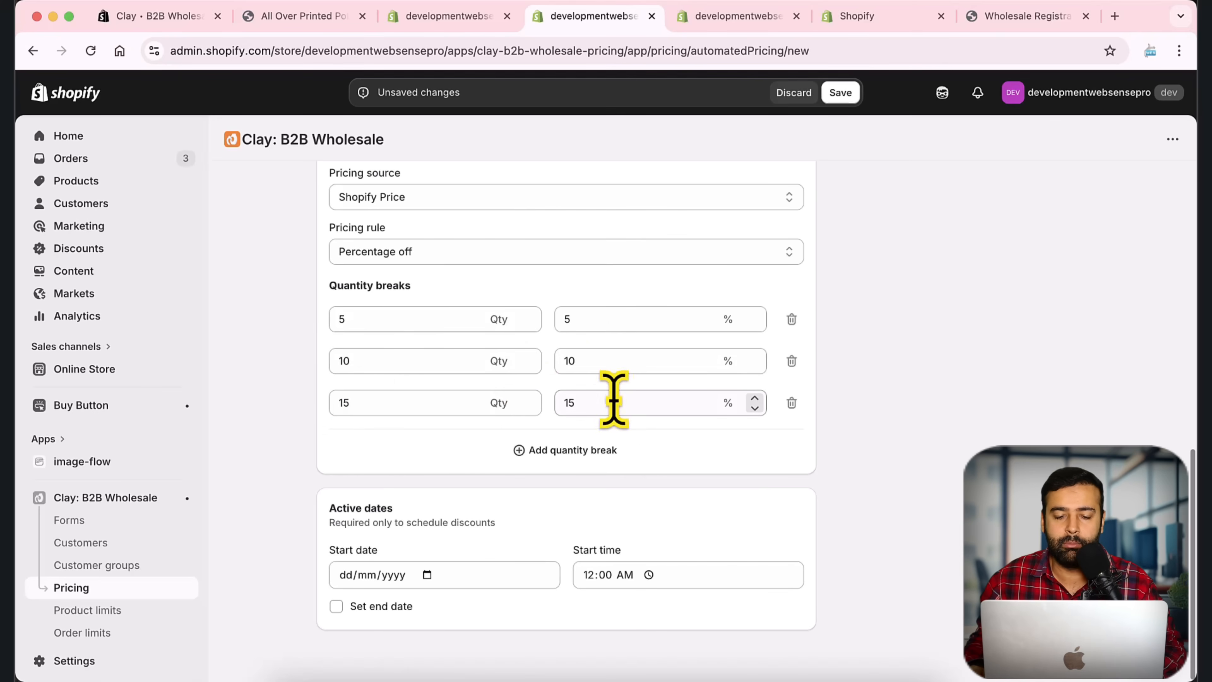
Step: Set Pricing Rule For Silver to Active and save it
scroll(845, 480, "up", 10)
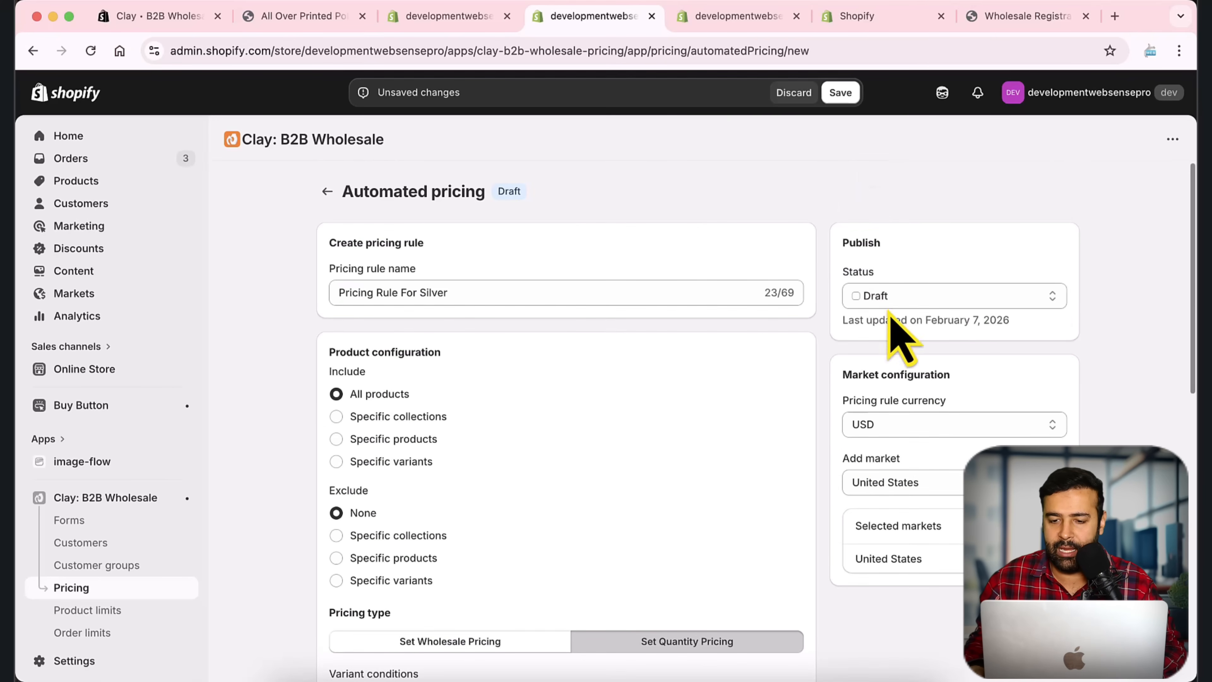
left_click(891, 298)
left_click(883, 314)
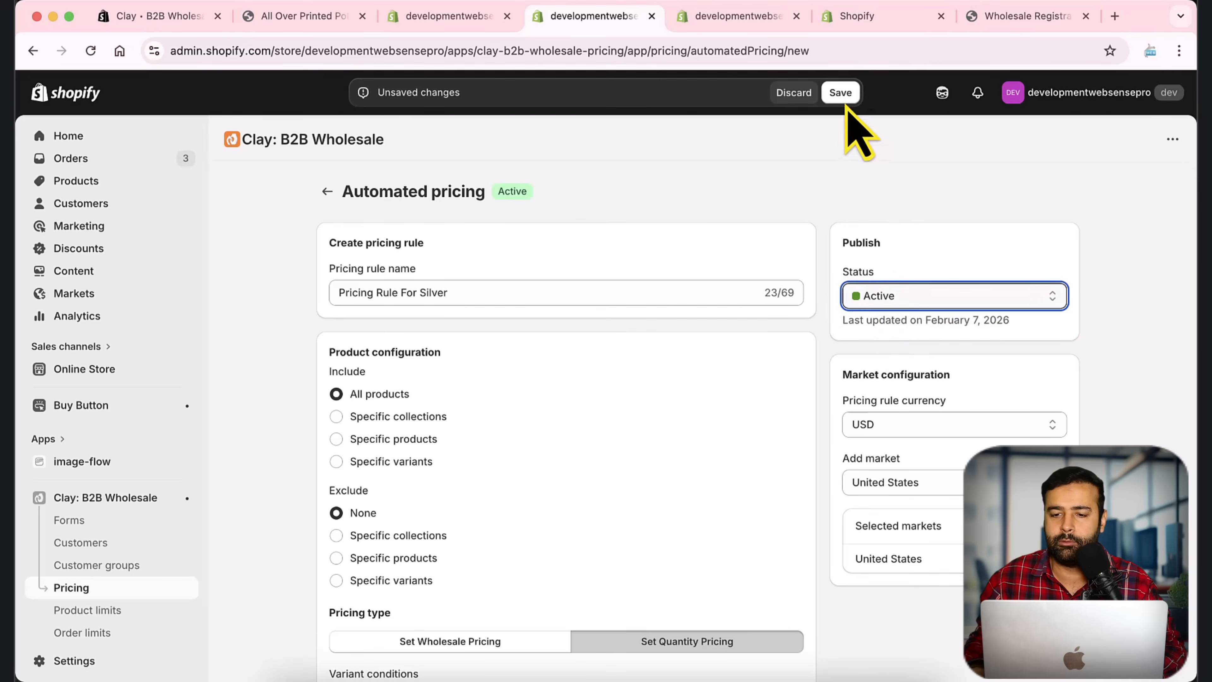
left_click(840, 92)
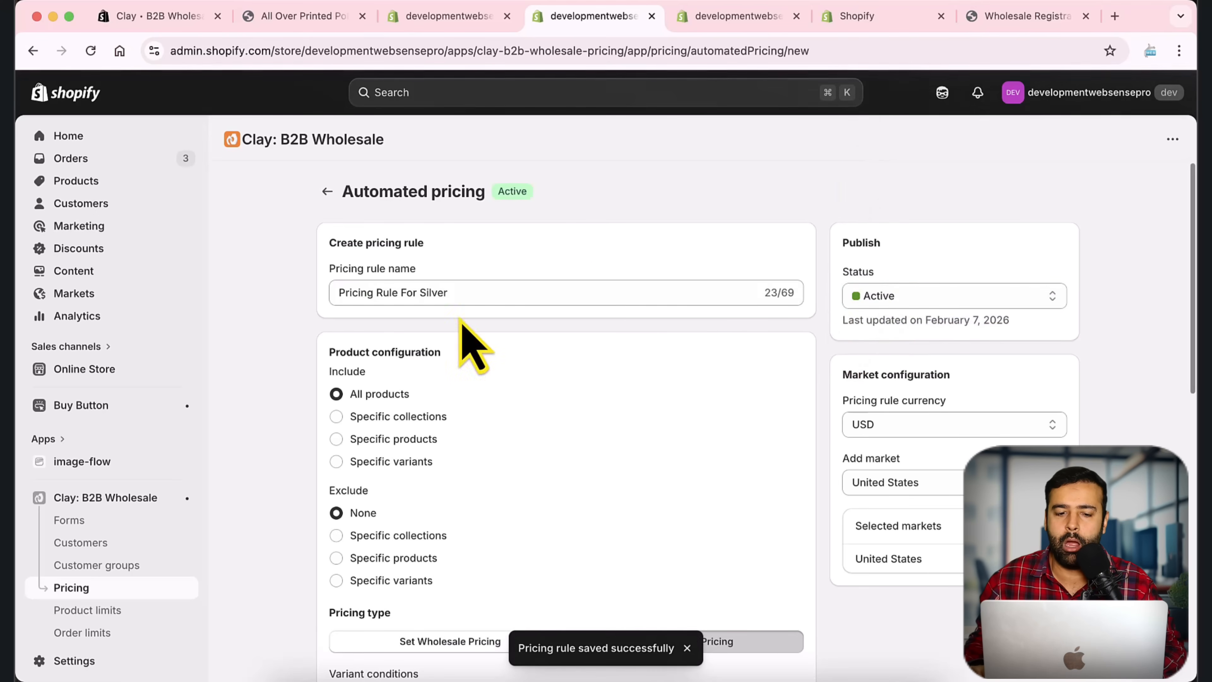
left_click_drag(468, 291, 317, 298)
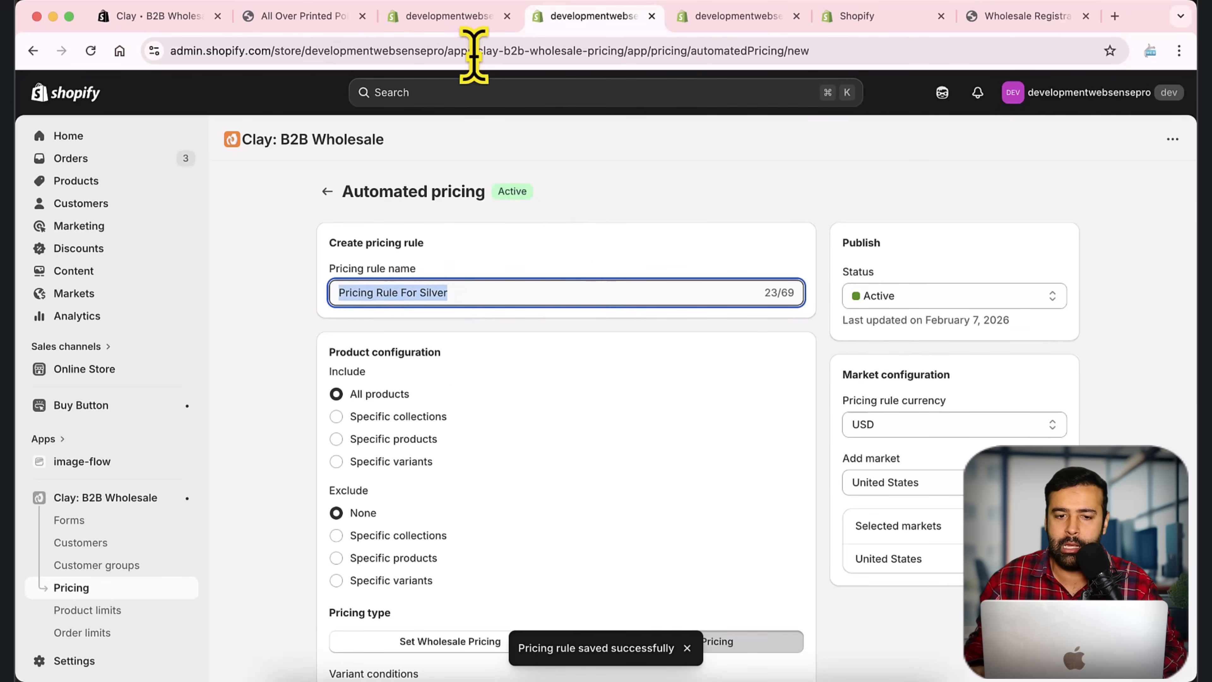
Step: Start a new customer group named Silver Customers
left_click(477, 22)
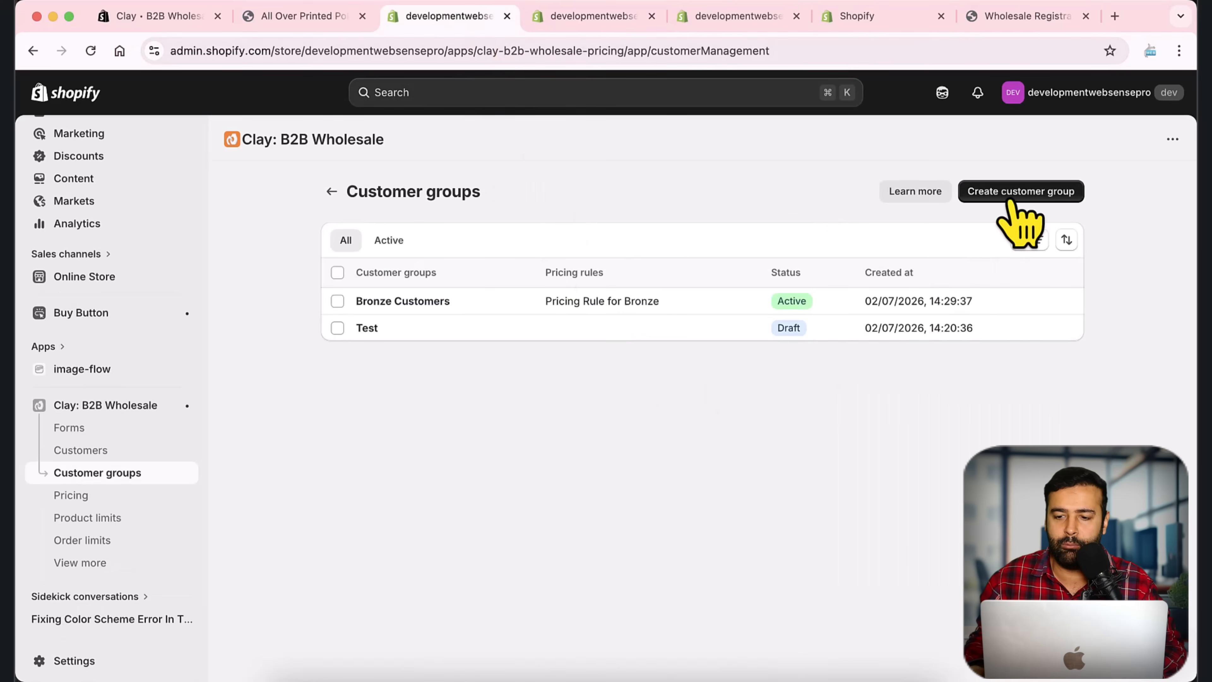
left_click(1014, 203)
left_click(508, 293)
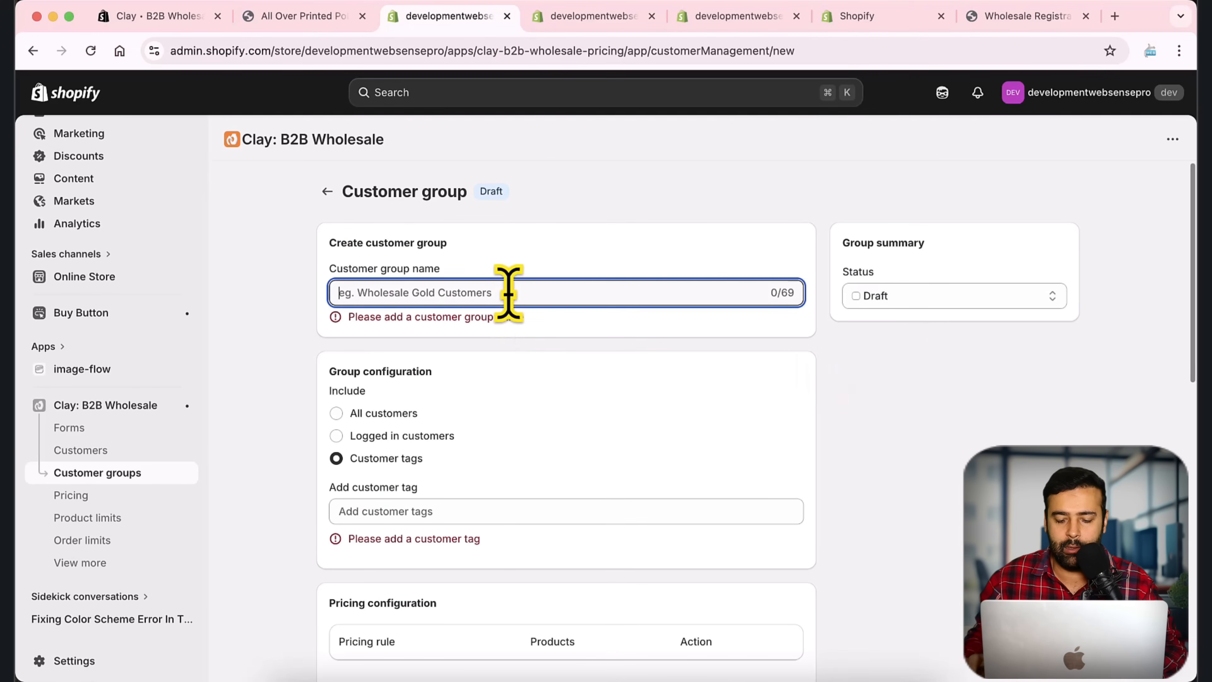
type("Silver Customers")
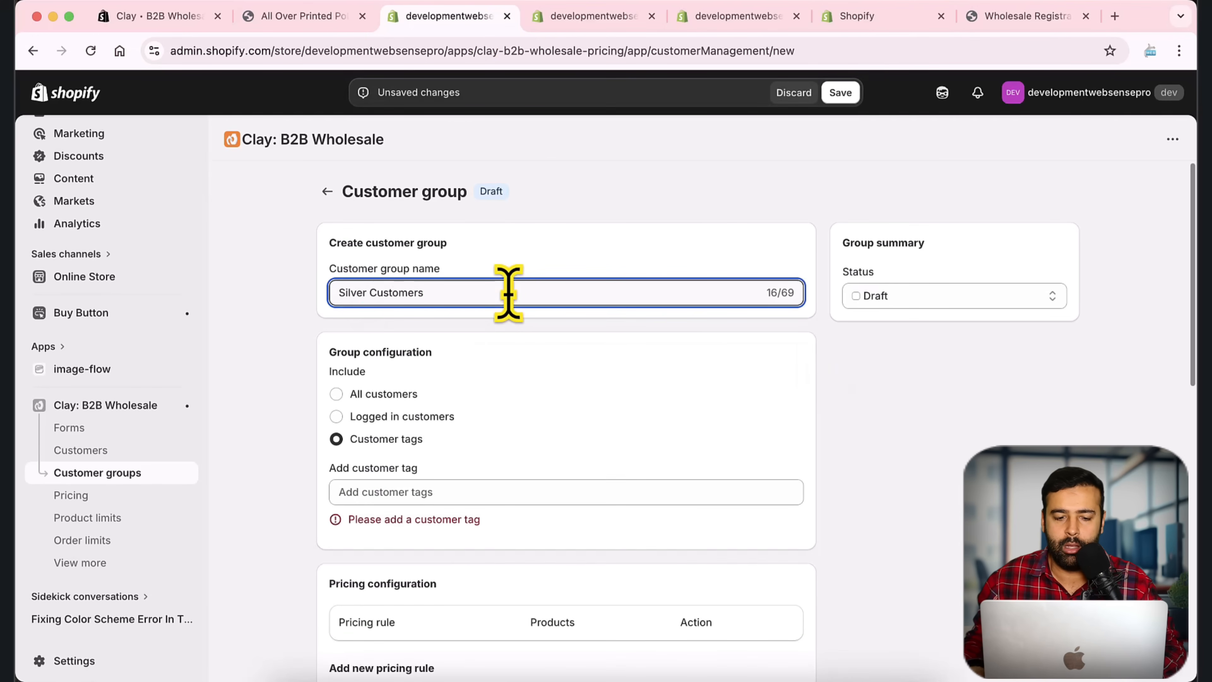
scroll(573, 344, "down", 2)
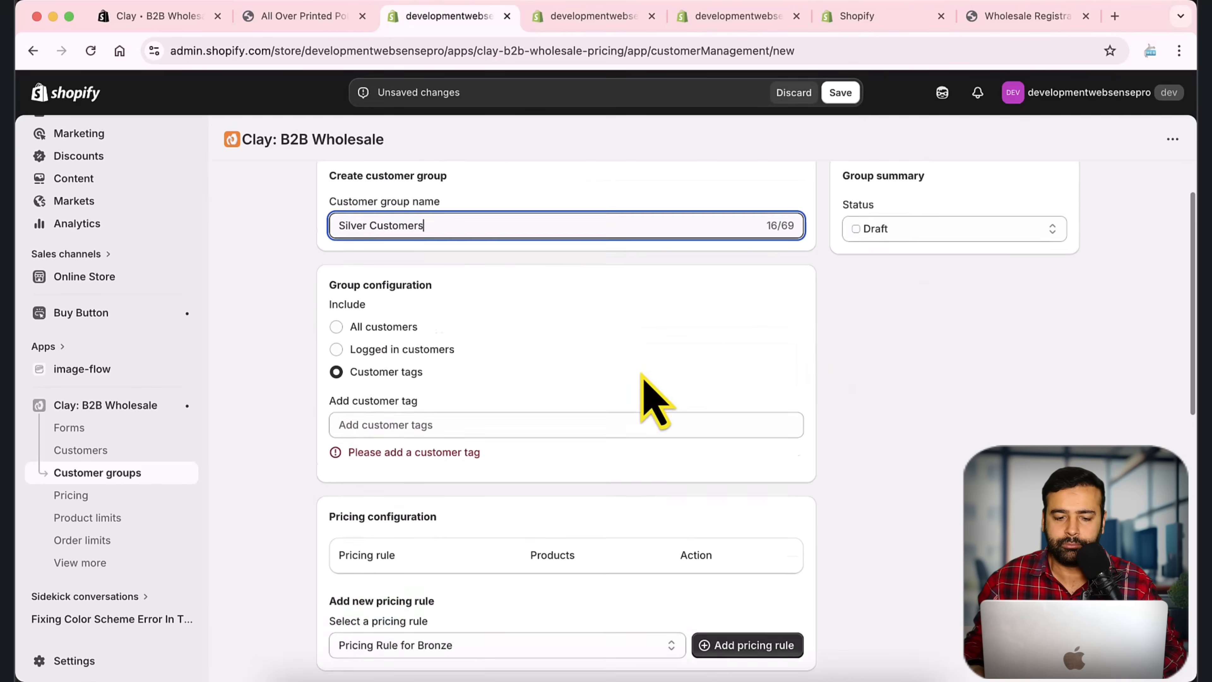
Step: Tag the group silver-customer and attach Pricing Rule For Silver
left_click(447, 403)
type("sil")
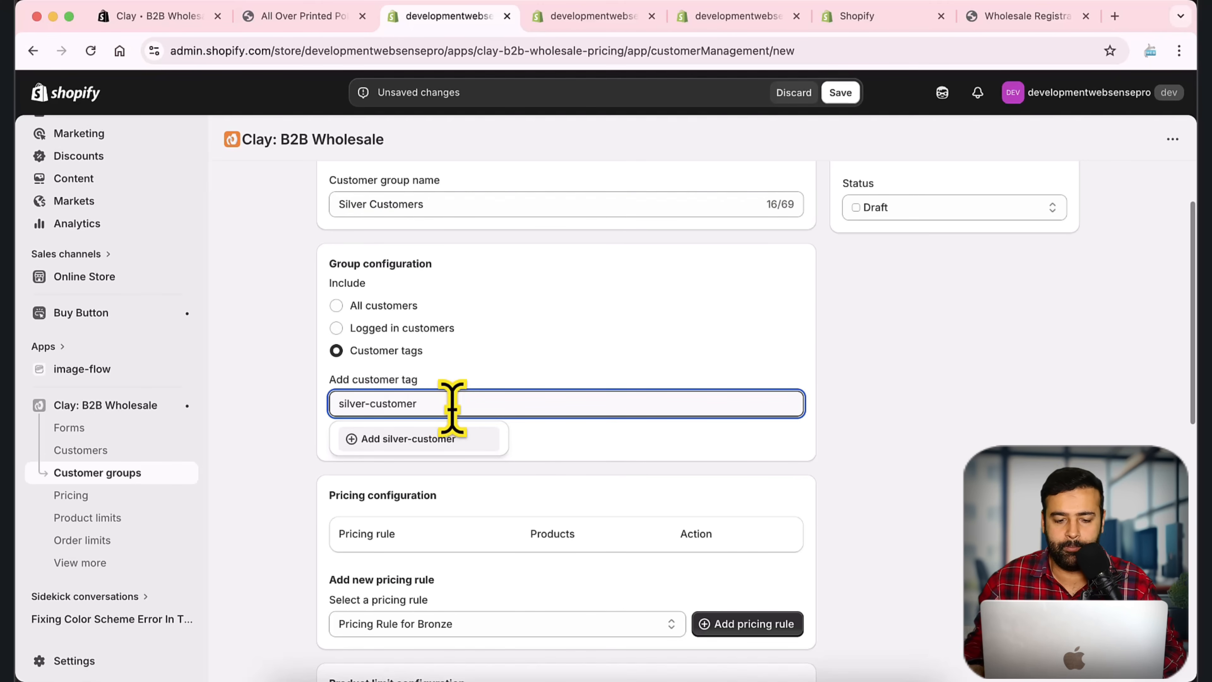
type("ver-customer")
scroll(806, 458, "down", 3)
left_click(615, 484)
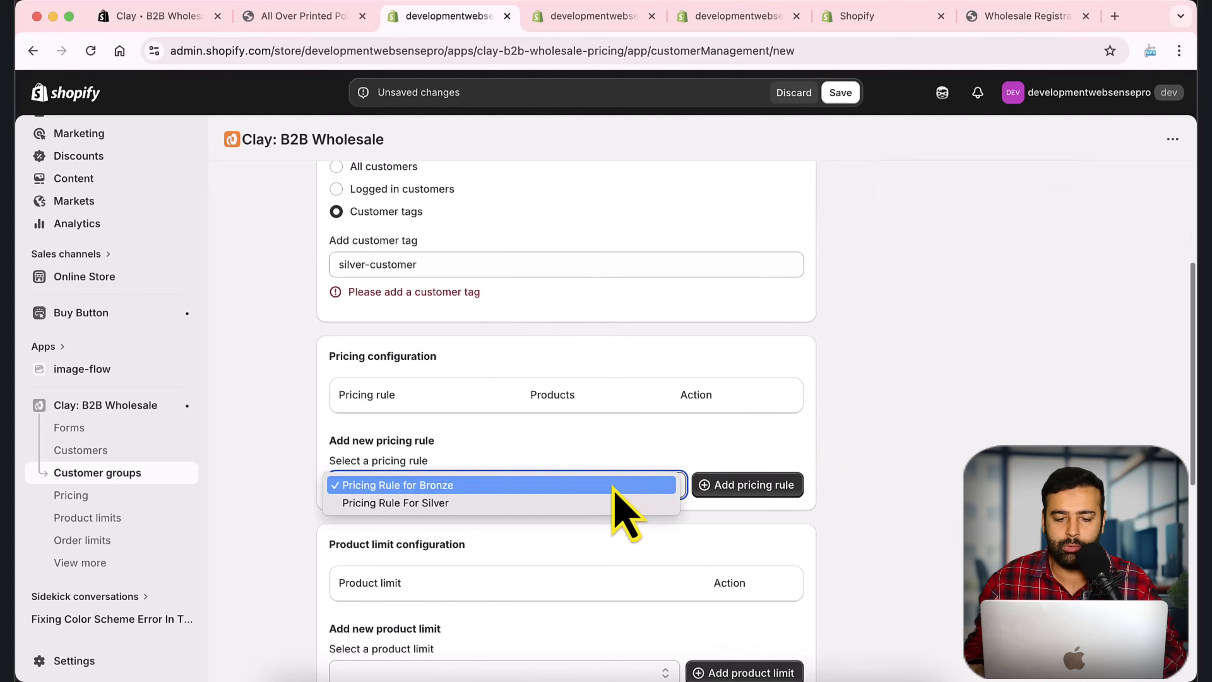
left_click(432, 505)
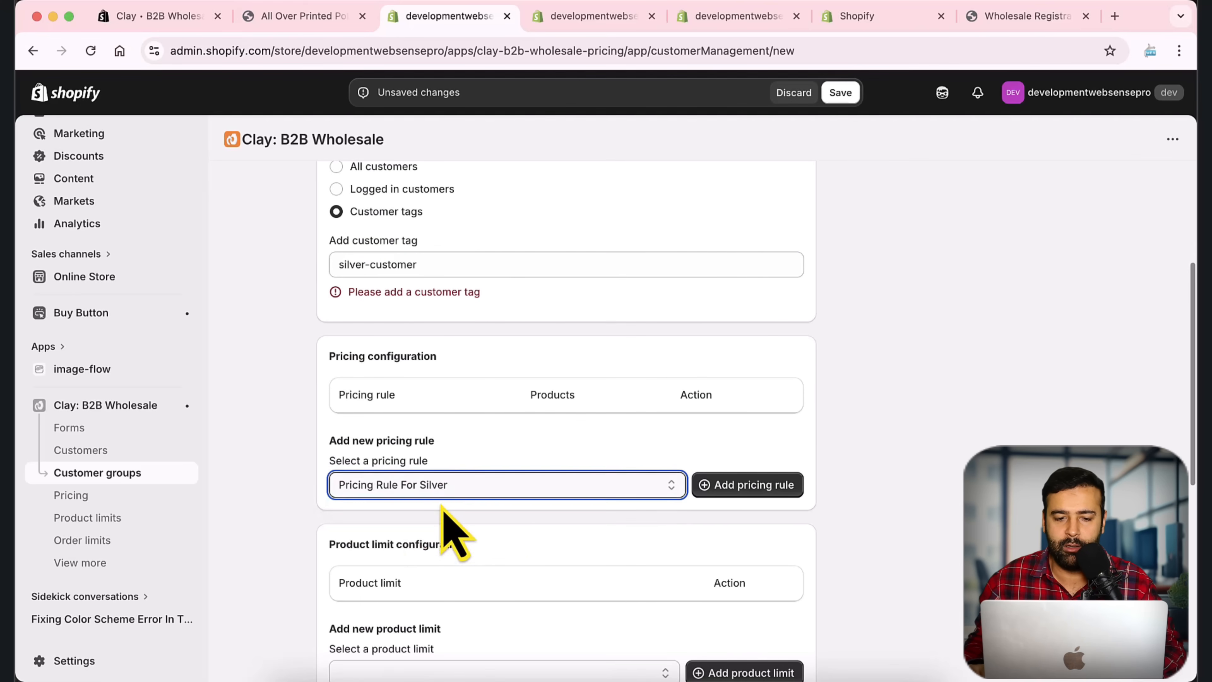
left_click(462, 263)
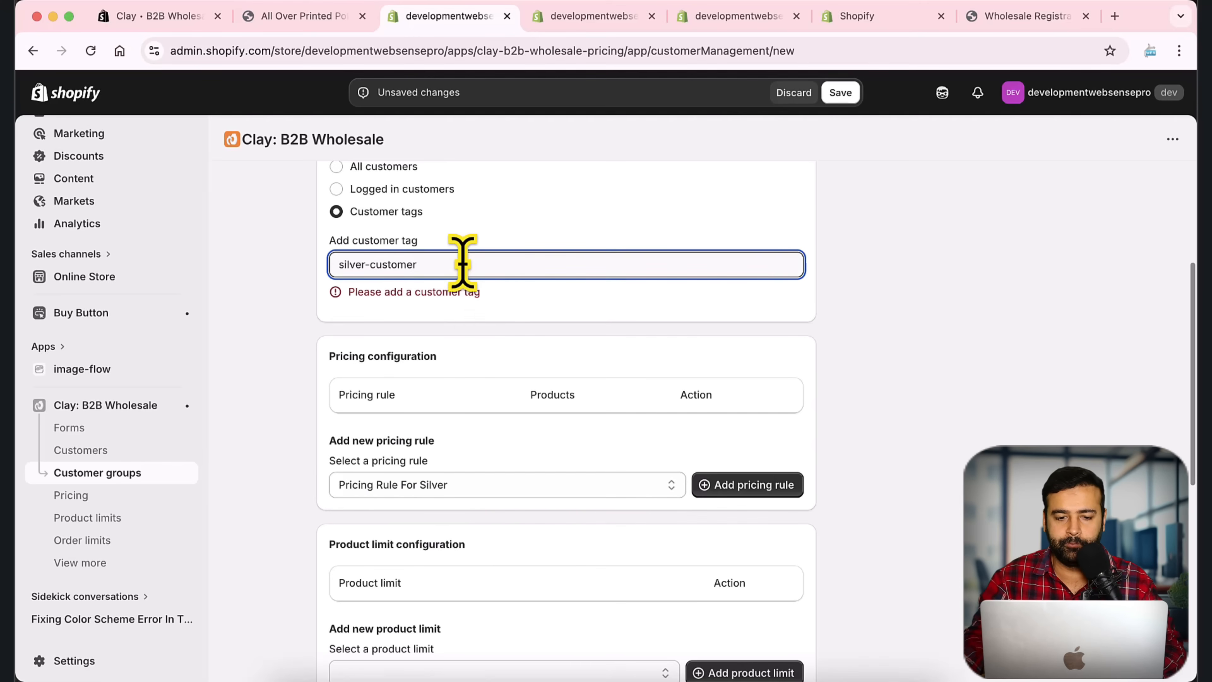
key("BackSpace")
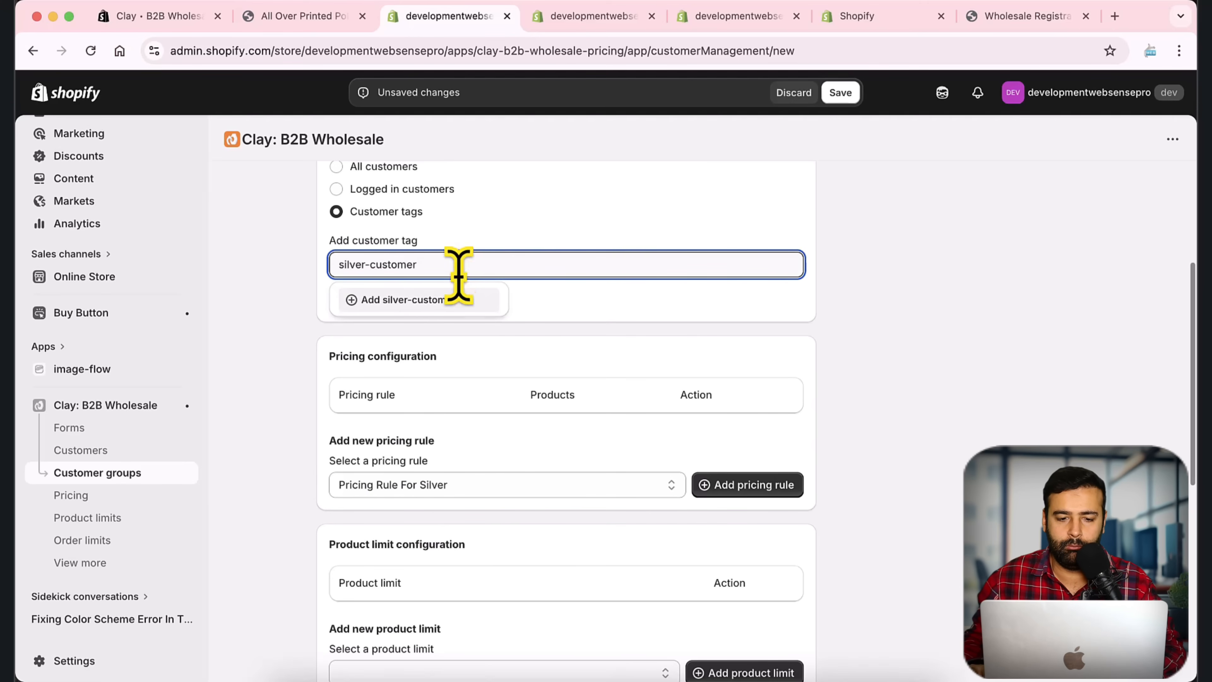
left_click(456, 299)
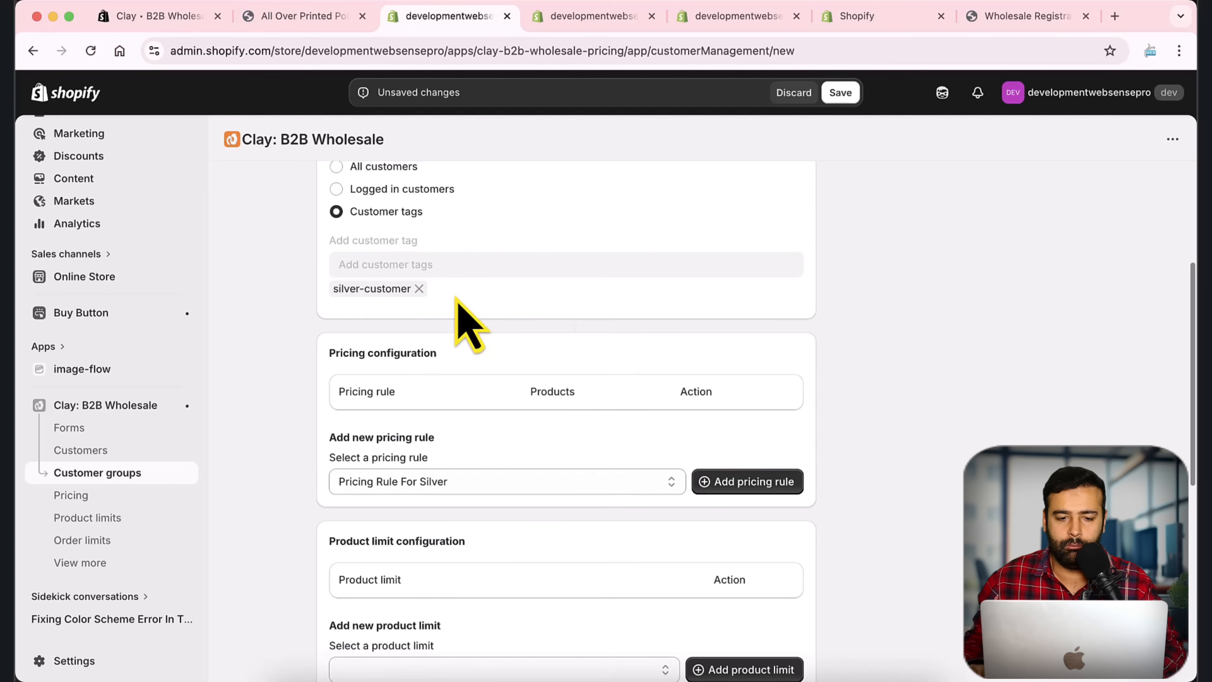
left_click(752, 483)
Step: Set the Silver Customers group to Active and save it
scroll(825, 406, "down", 3)
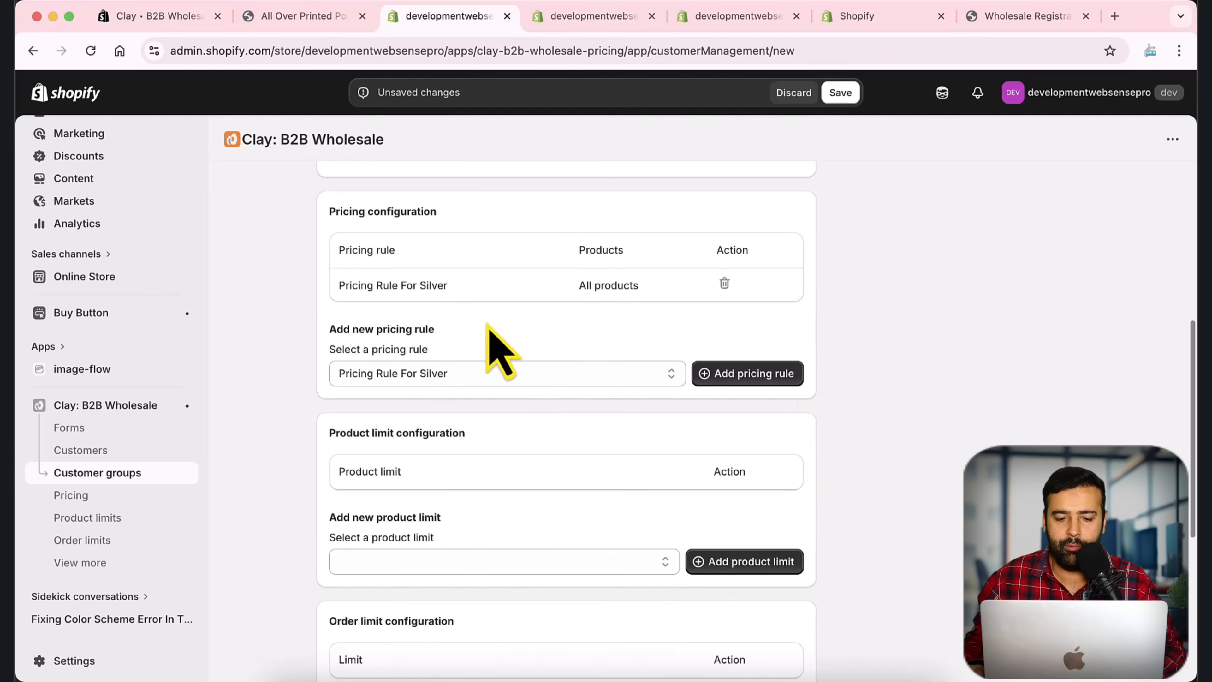
scroll(814, 404, "down", 3)
scroll(820, 408, "up", 10)
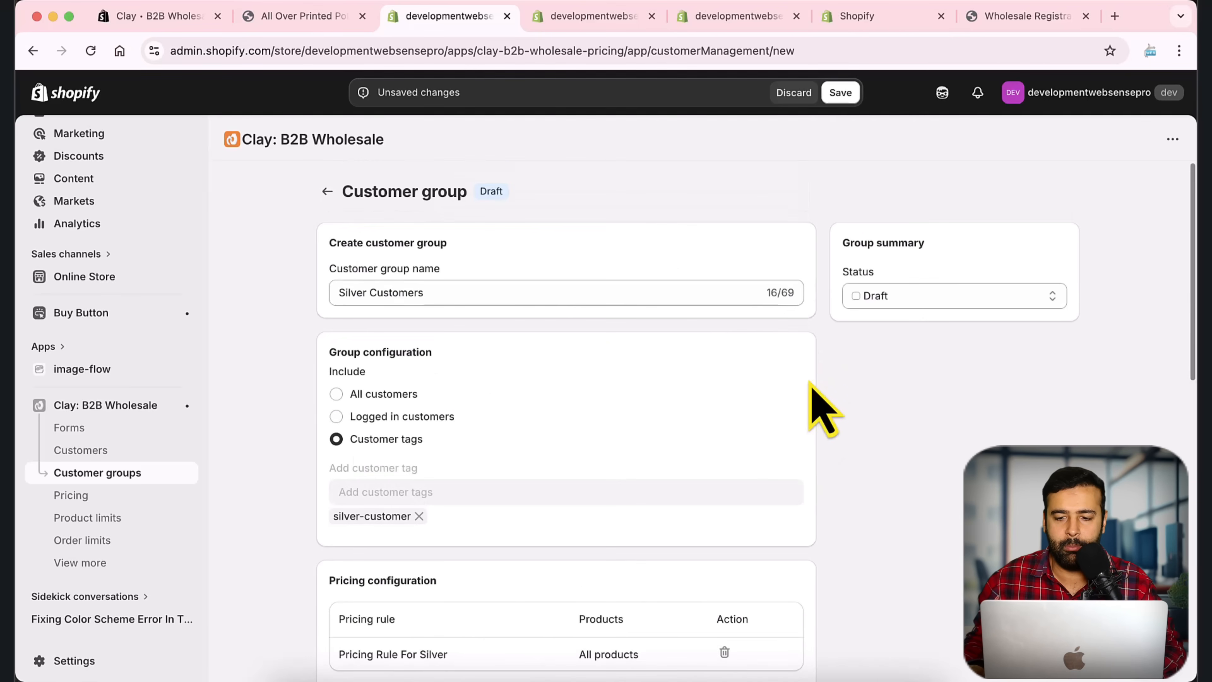
left_click(917, 298)
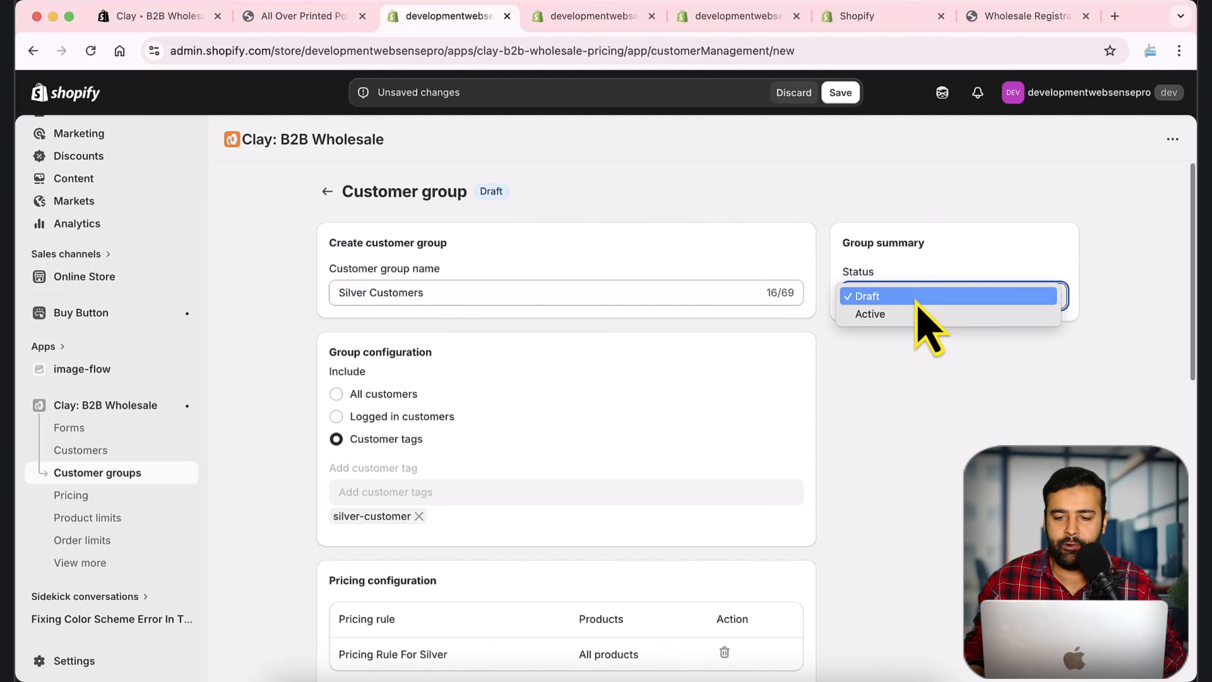
left_click(914, 314)
left_click(840, 92)
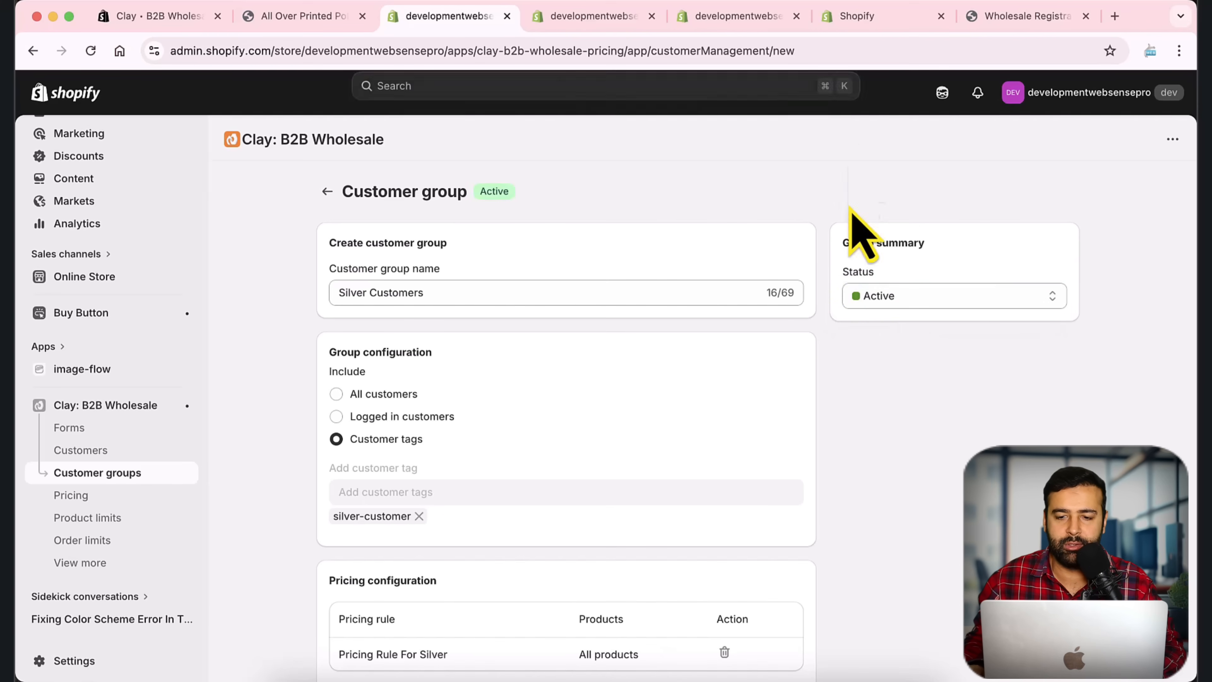
Step: Return to the customer groups list, then to the pricing rules list via the silver rule page
scroll(820, 313, "down", 6)
scroll(819, 317, "up", 6)
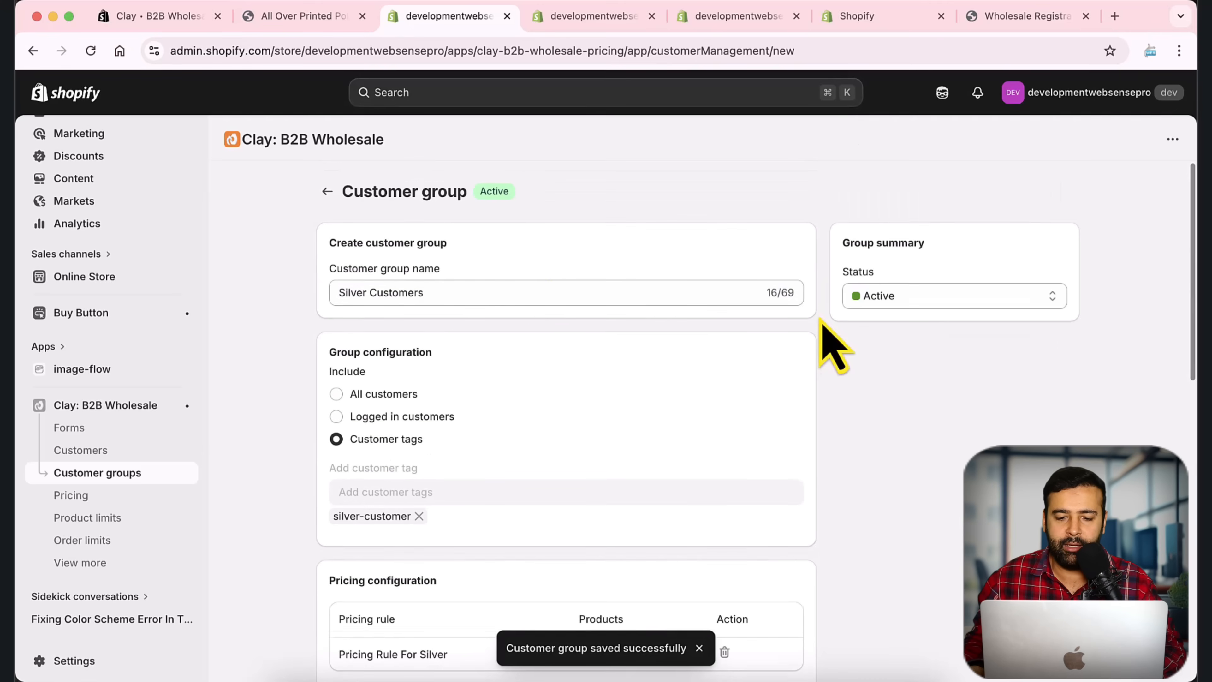
left_click(327, 191)
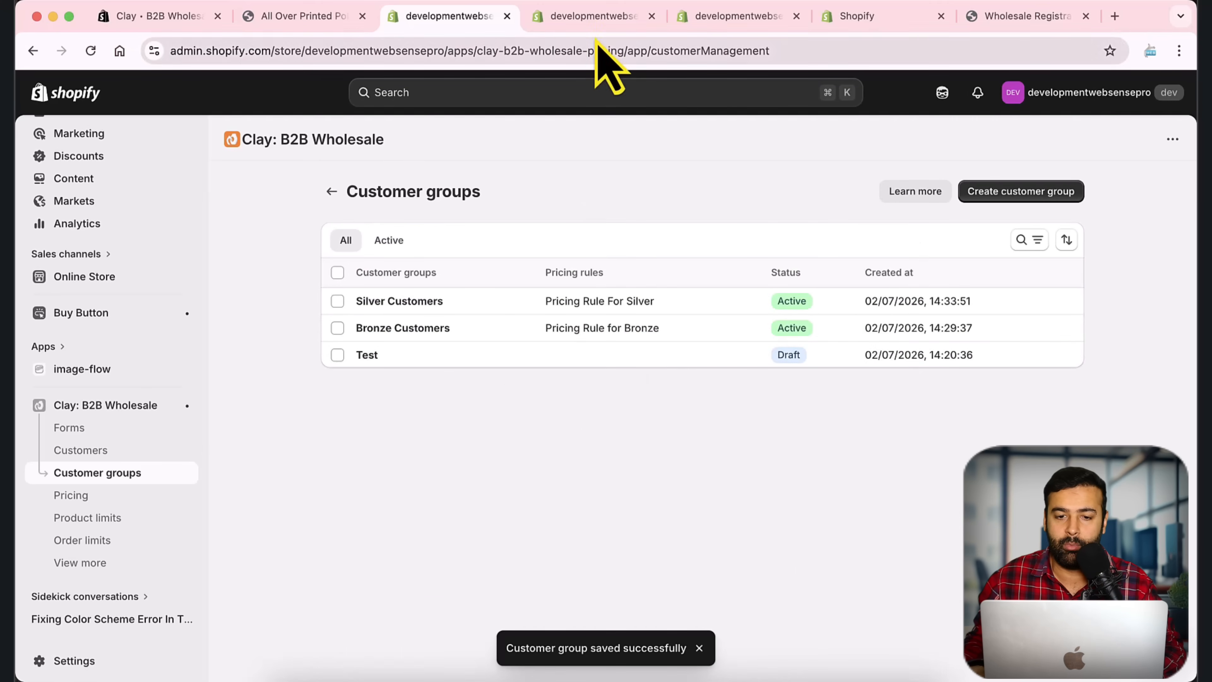
left_click(596, 17)
scroll(814, 353, "down", 7)
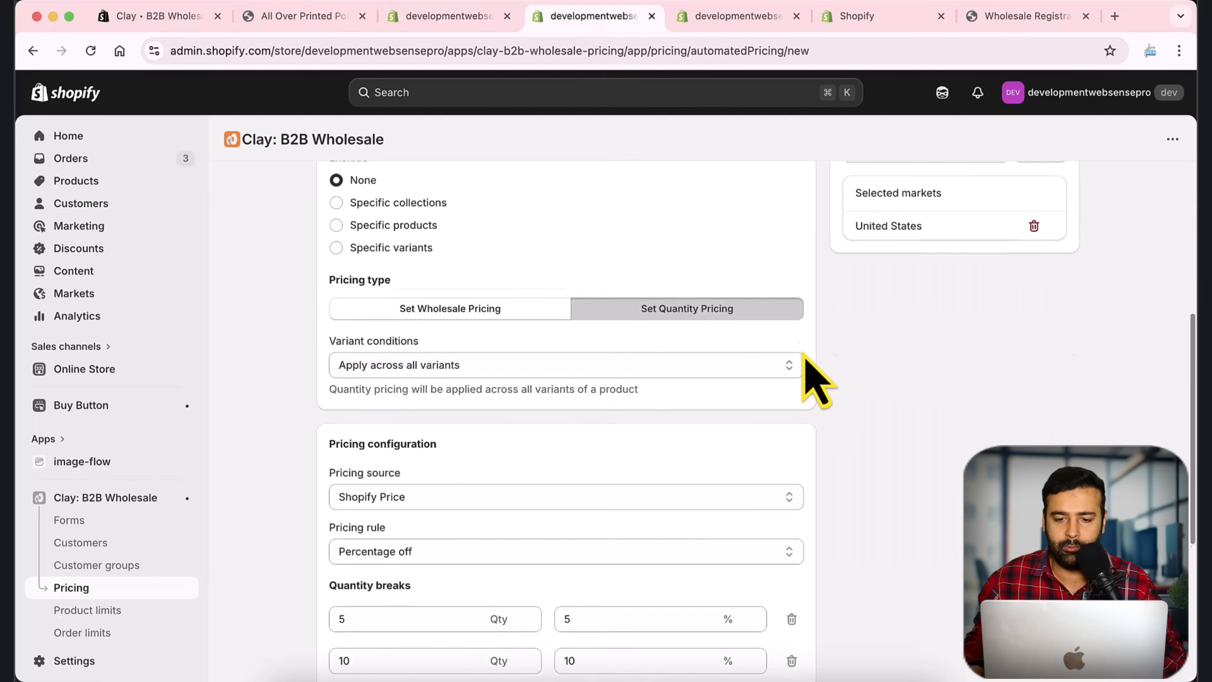
scroll(812, 371, "up", 7)
left_click(327, 191)
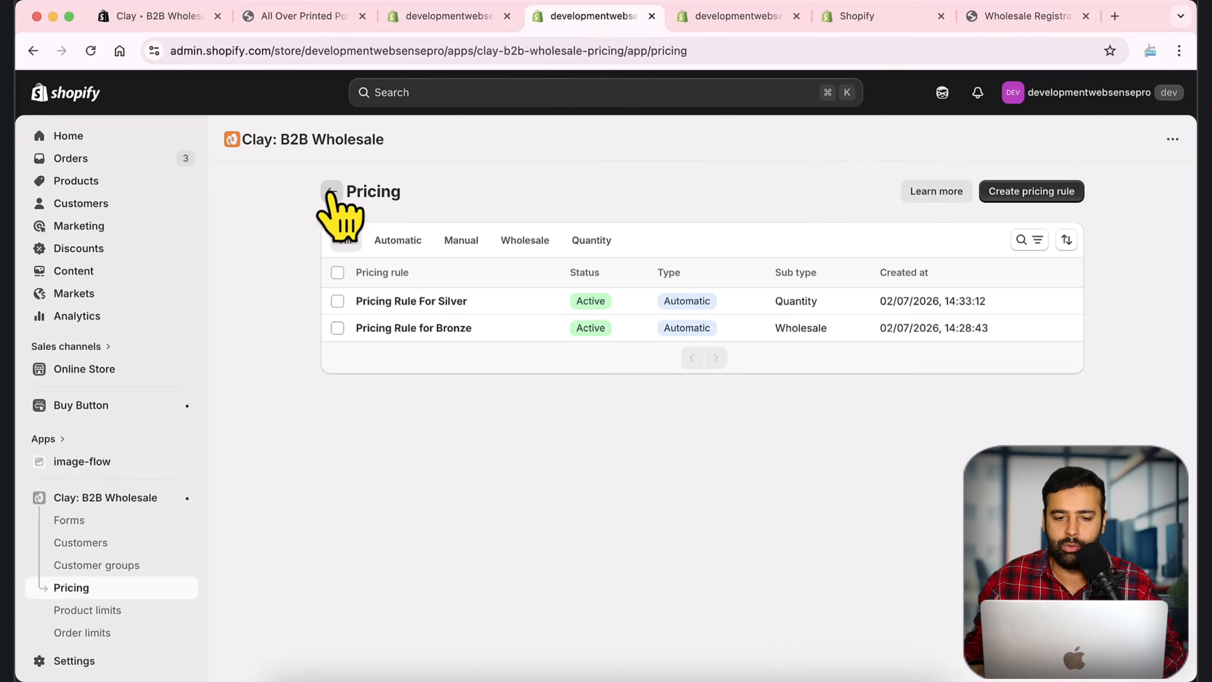
Step: Choose Manual pricing for a new rule and enter the name 'Pricing Rule for Golden'
left_click(1016, 191)
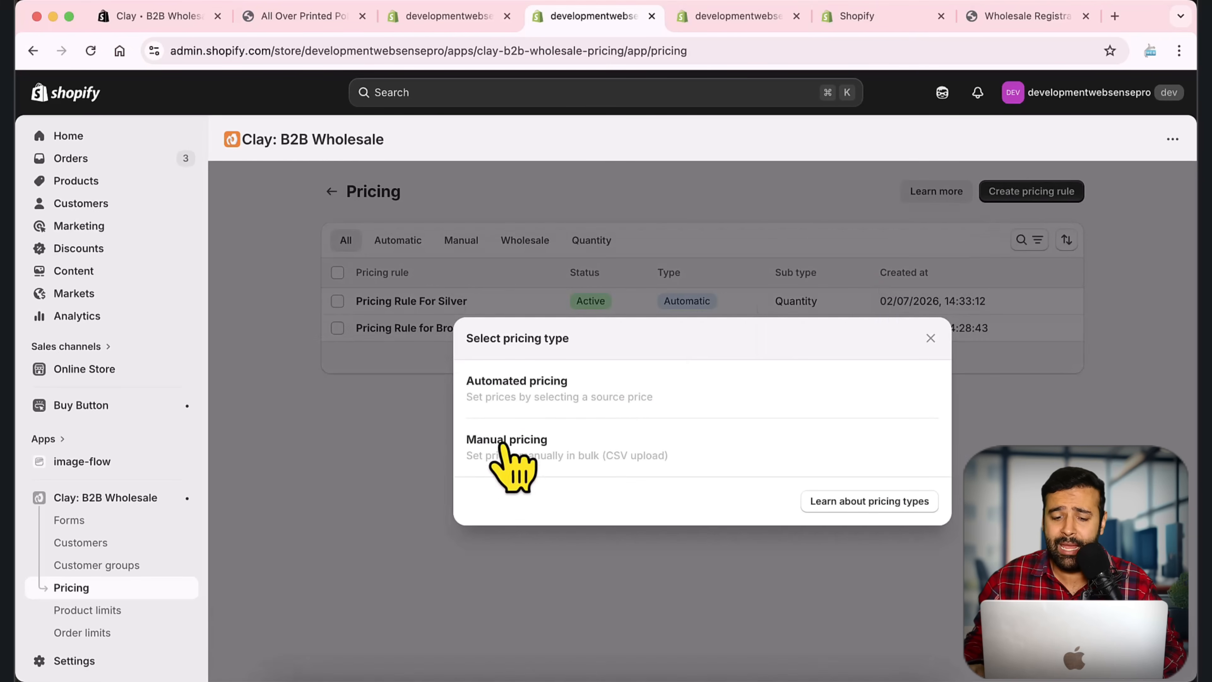
left_click(553, 475)
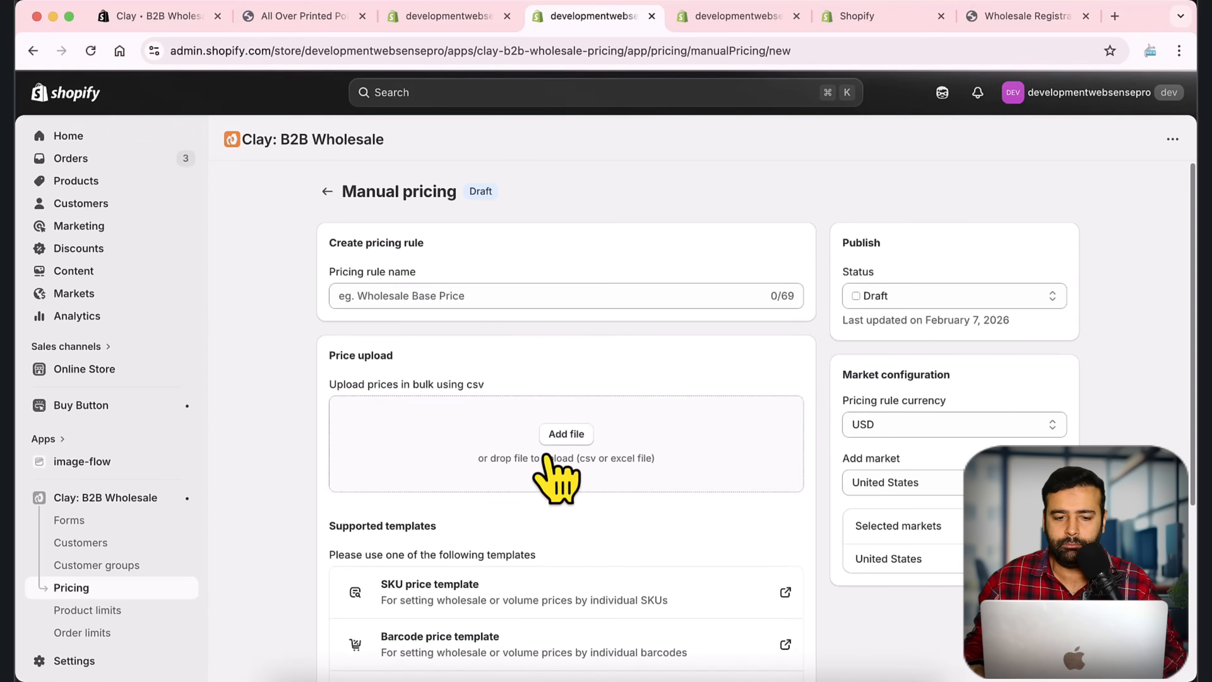
left_click(495, 294)
type("Pricing Rule for Golden")
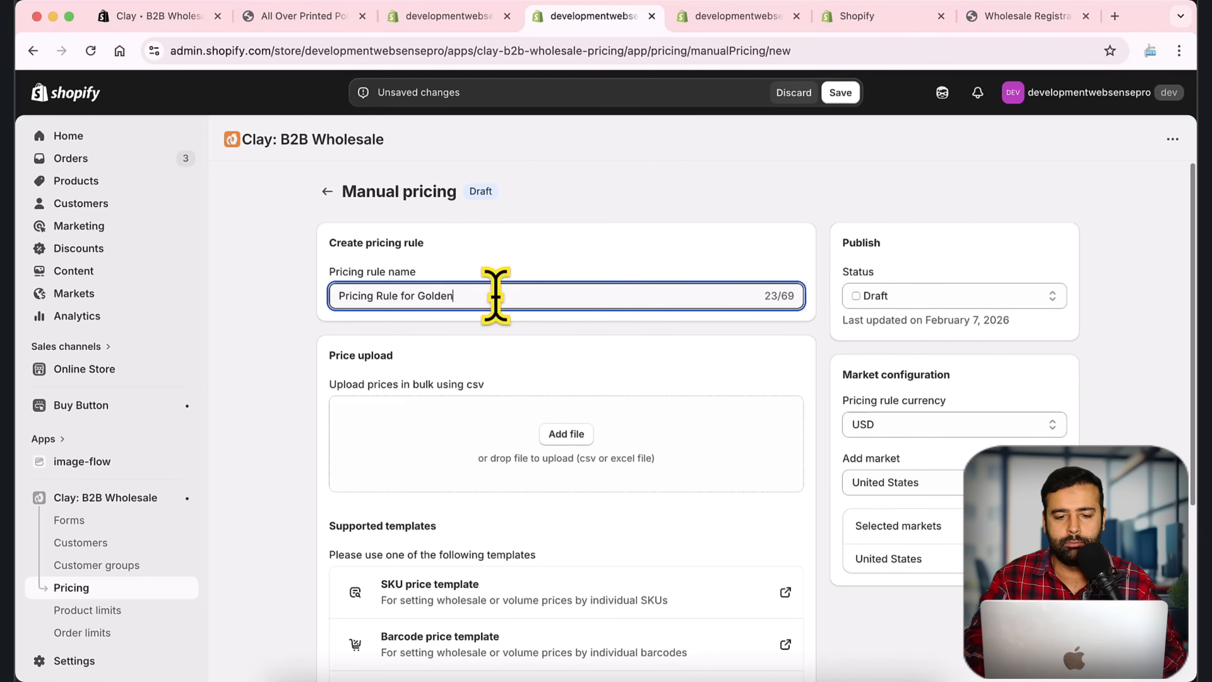
left_click(787, 222)
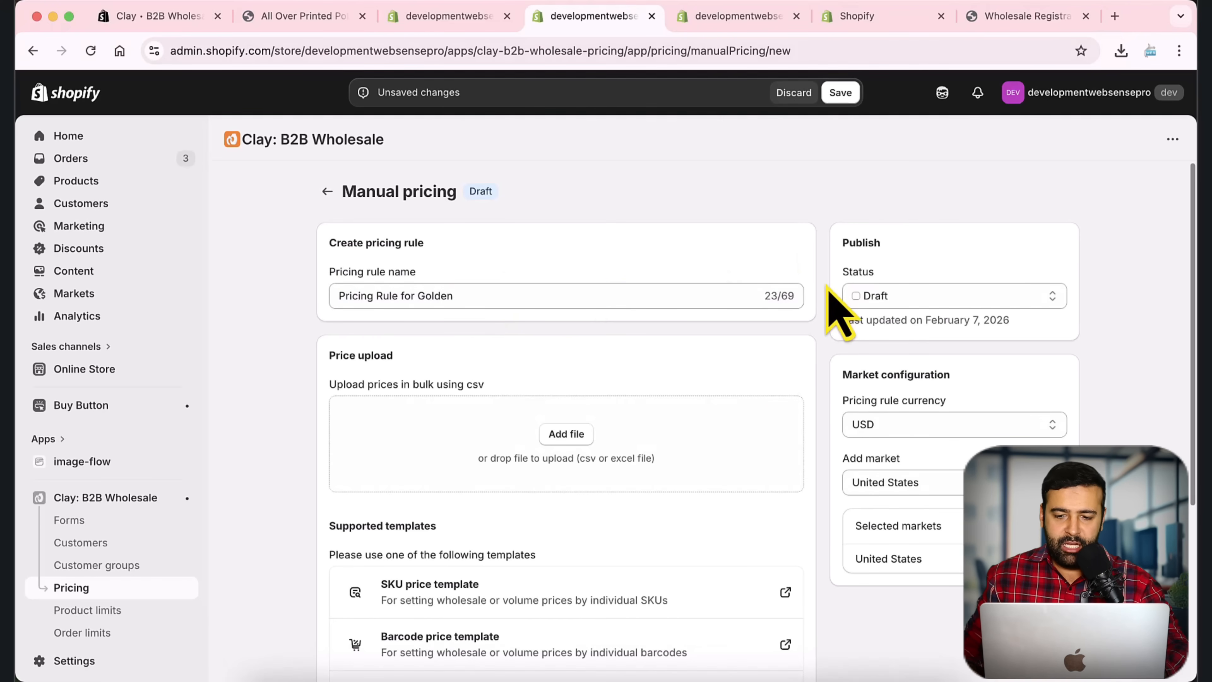
Step: Scroll through the new Manual pricing rule form
scroll(835, 310, "down", 3)
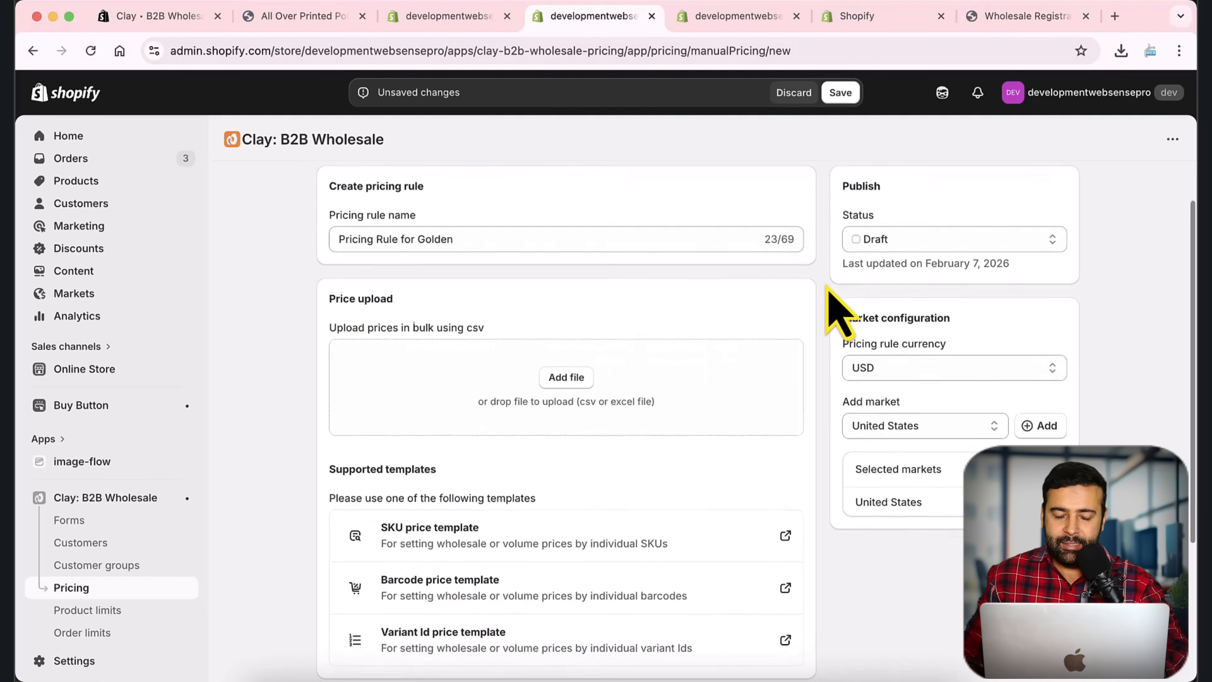
scroll(829, 287, "down", 1)
scroll(830, 290, "down", 3)
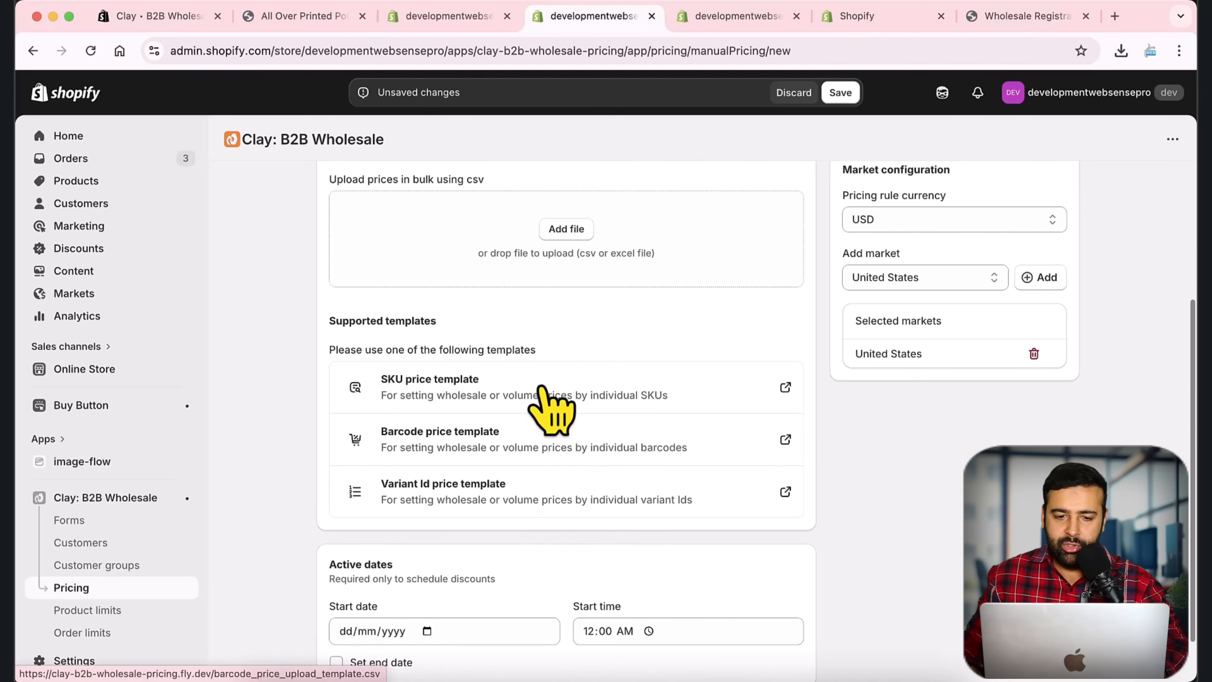
scroll(687, 382, "up", 3)
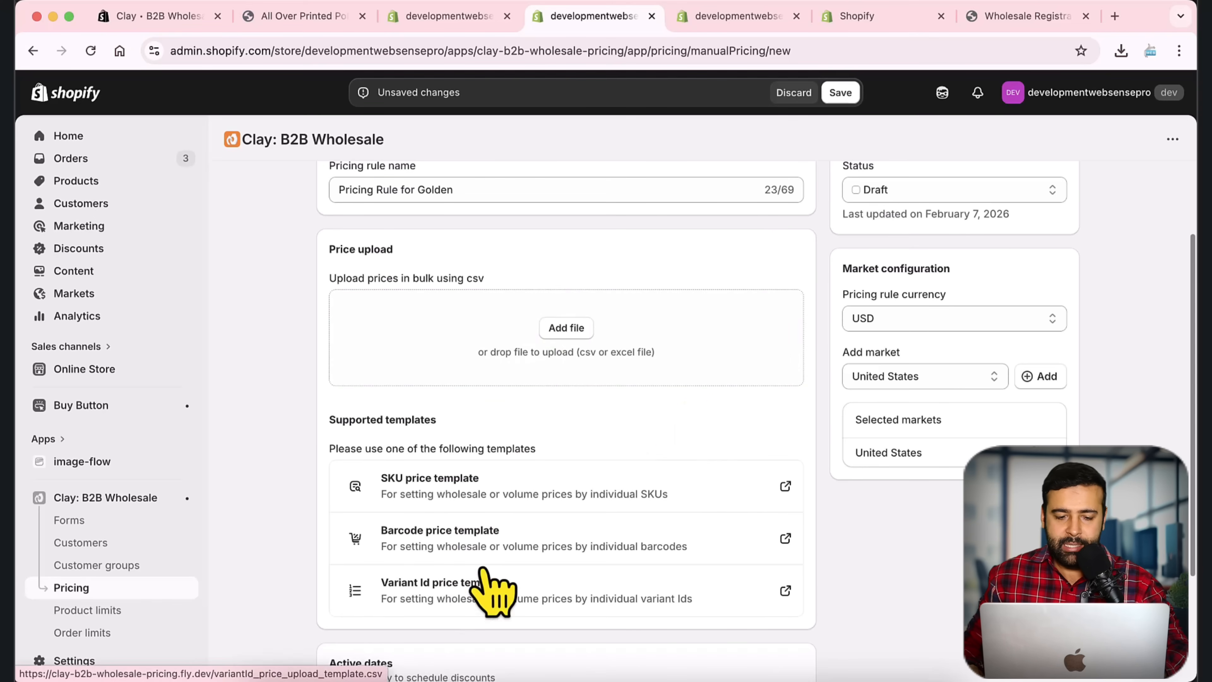
scroll(620, 442, "down", 3)
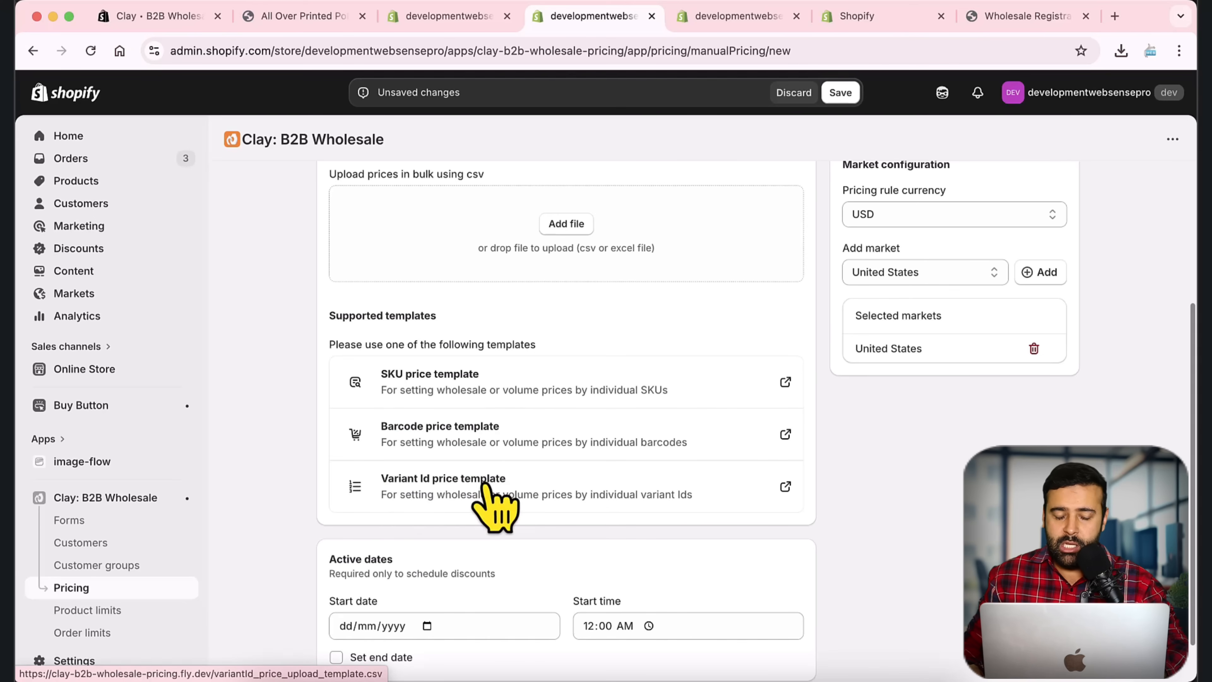
scroll(651, 441, "up", 2)
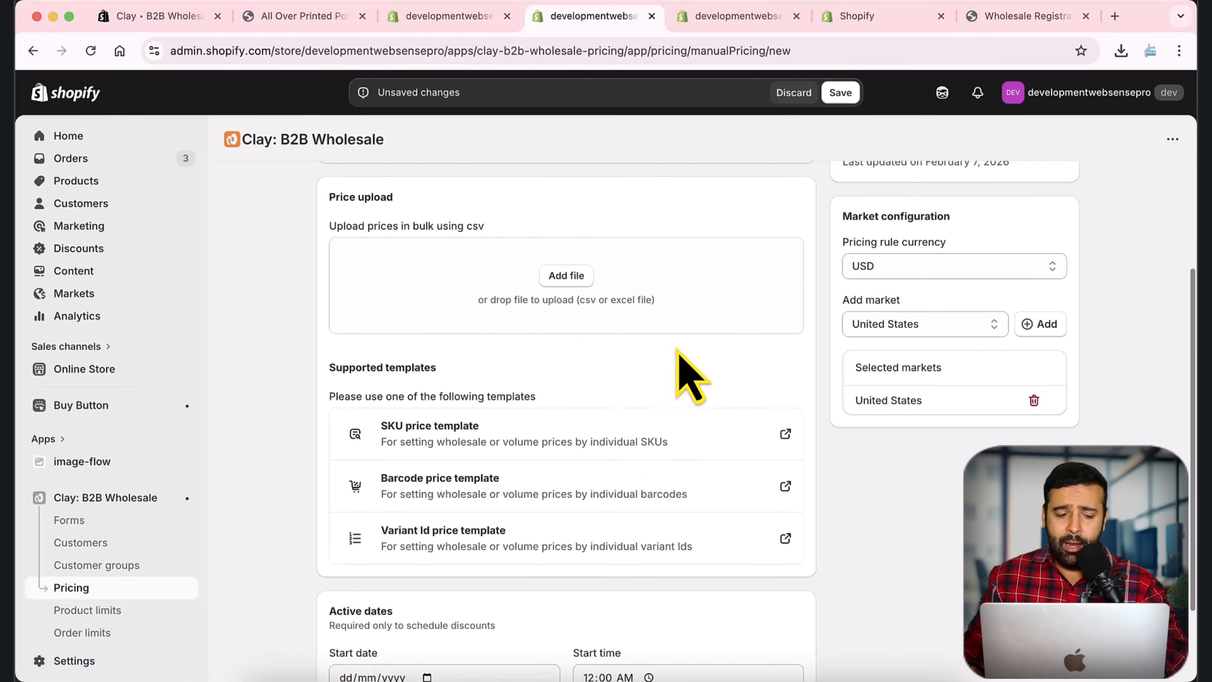
scroll(678, 350, "down", 3)
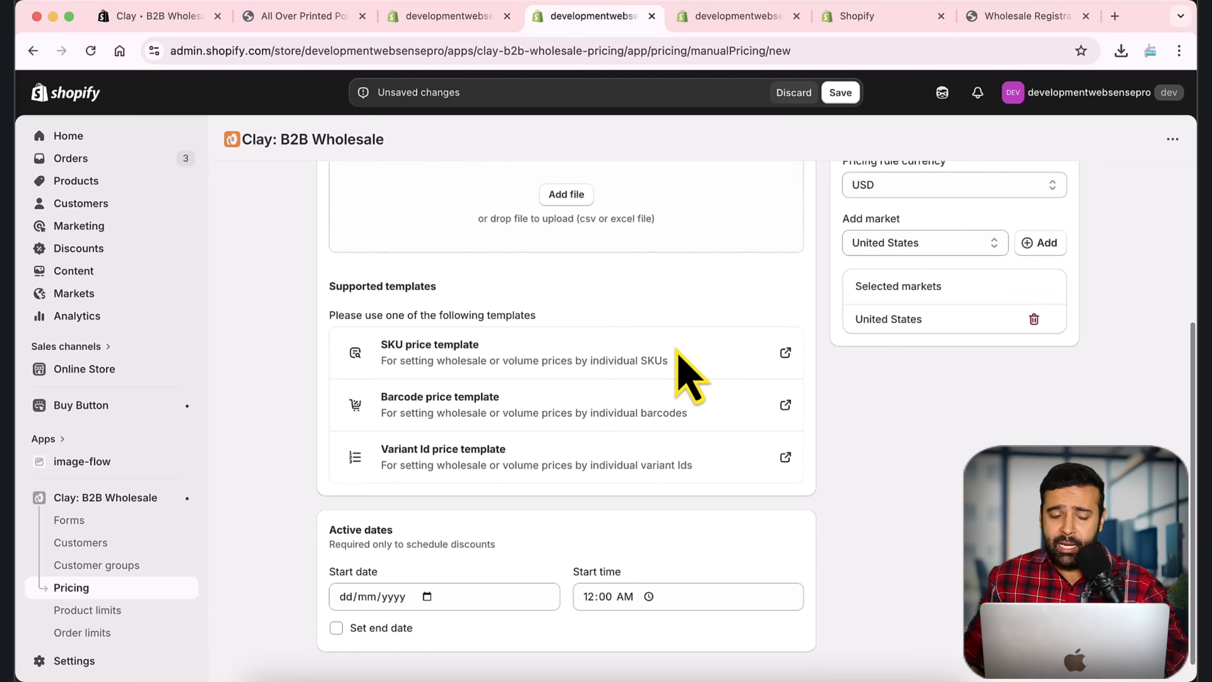
scroll(162, 527, "down", 6)
scroll(846, 525, "up", 5)
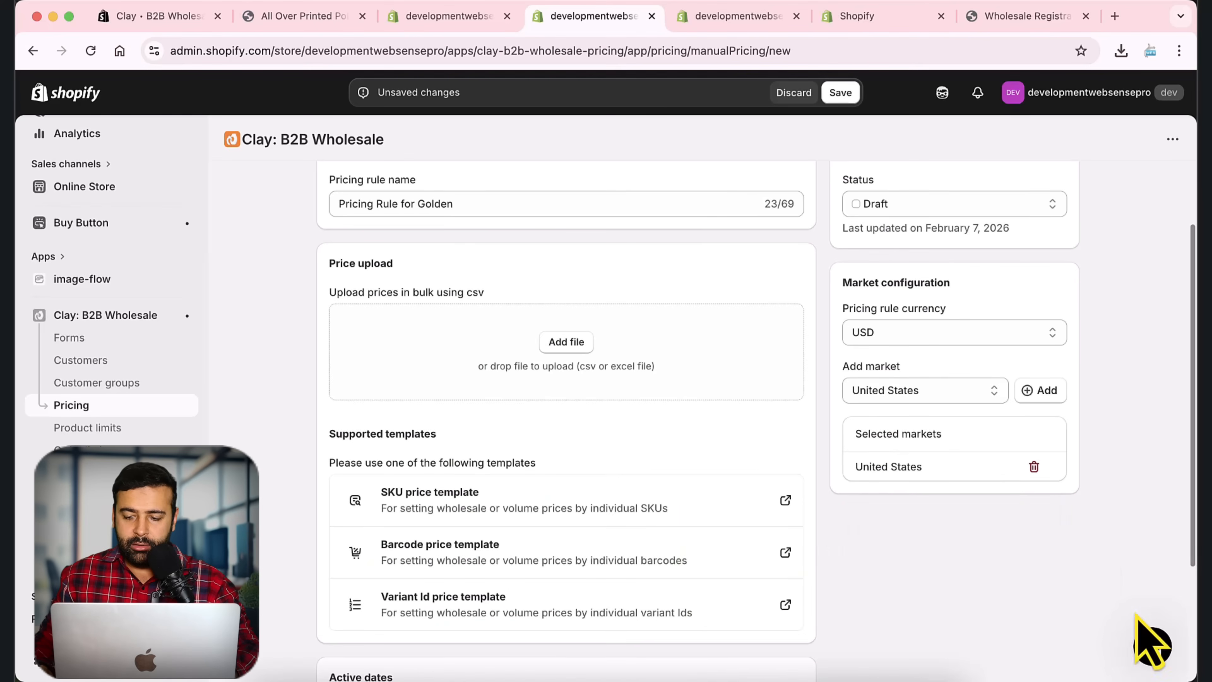
Step: Open and close the support chat, then show all windows to find the price spreadsheet
left_click(1145, 635)
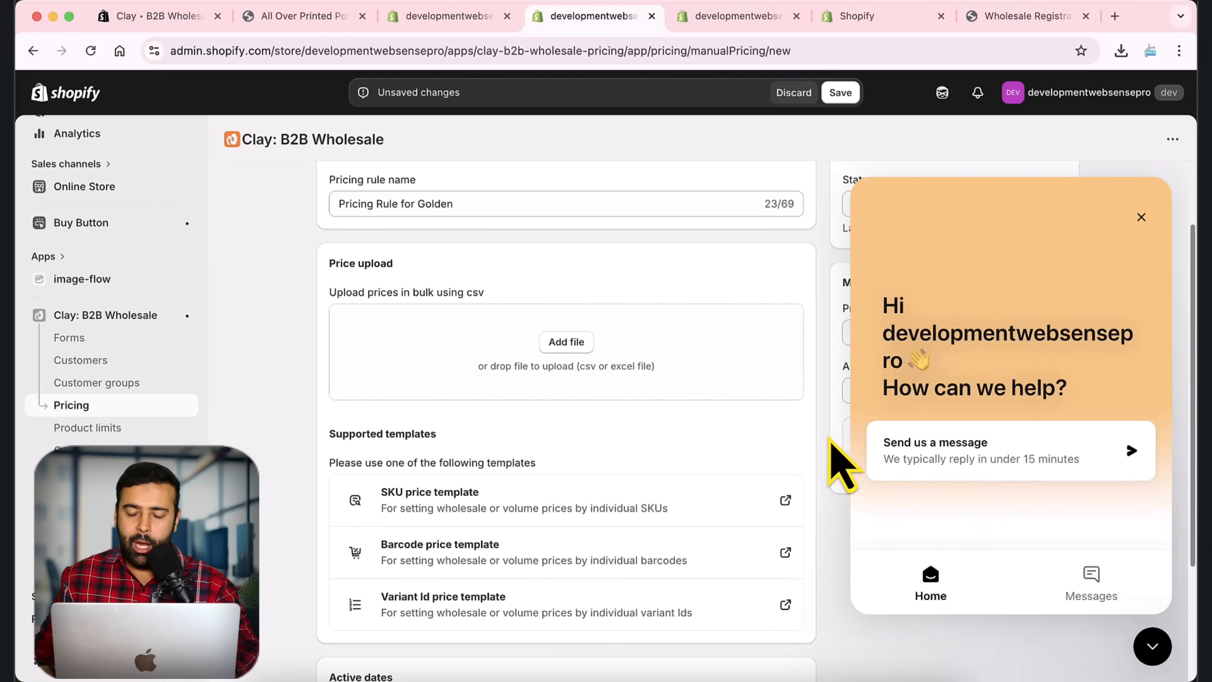
left_click(1142, 217)
scroll(818, 382, "up", 2)
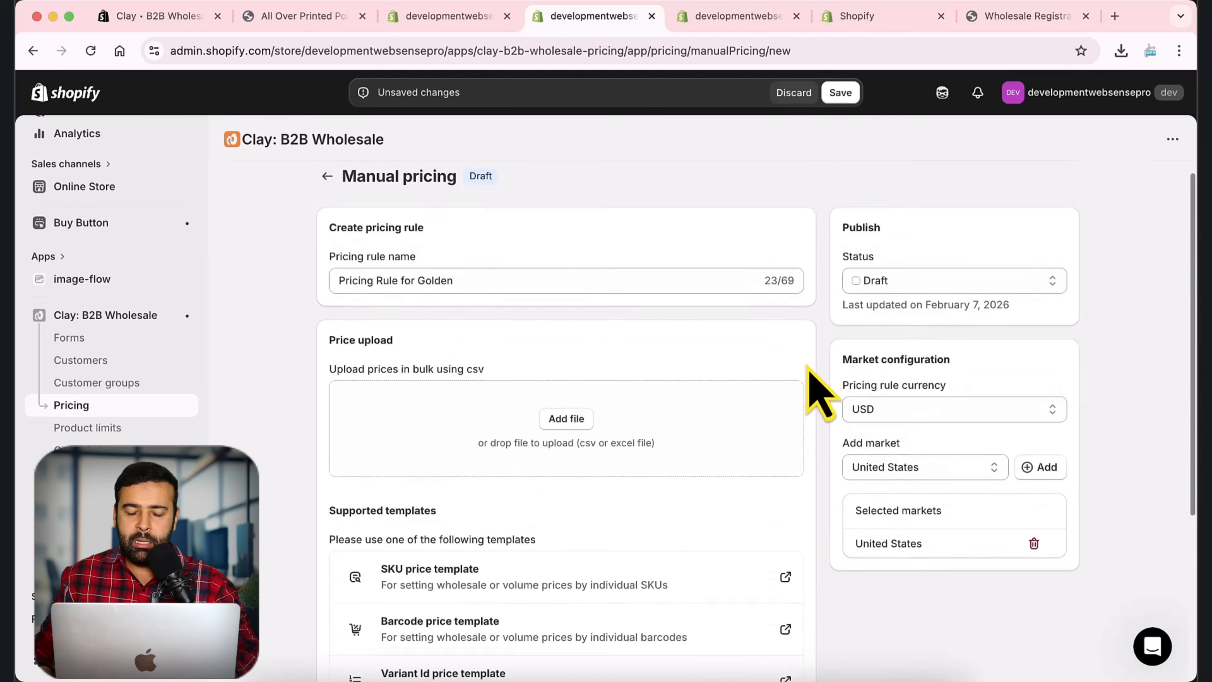
scroll(807, 367, "up", 1)
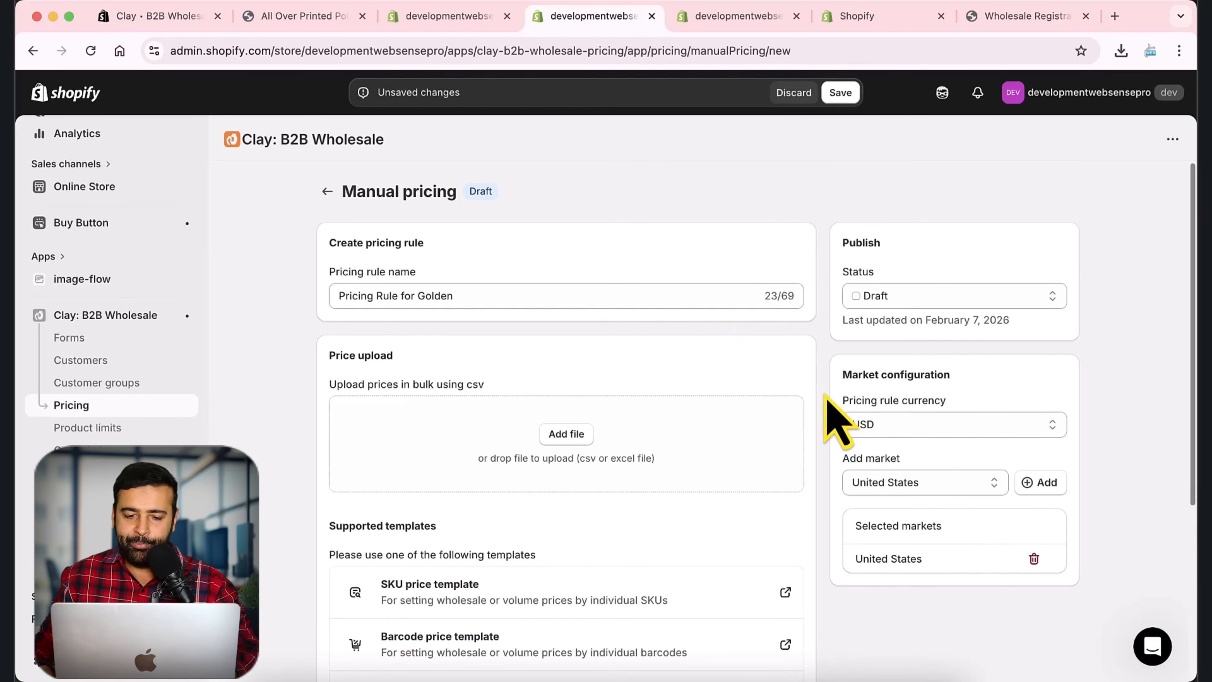
scroll(782, 389, "down", 2)
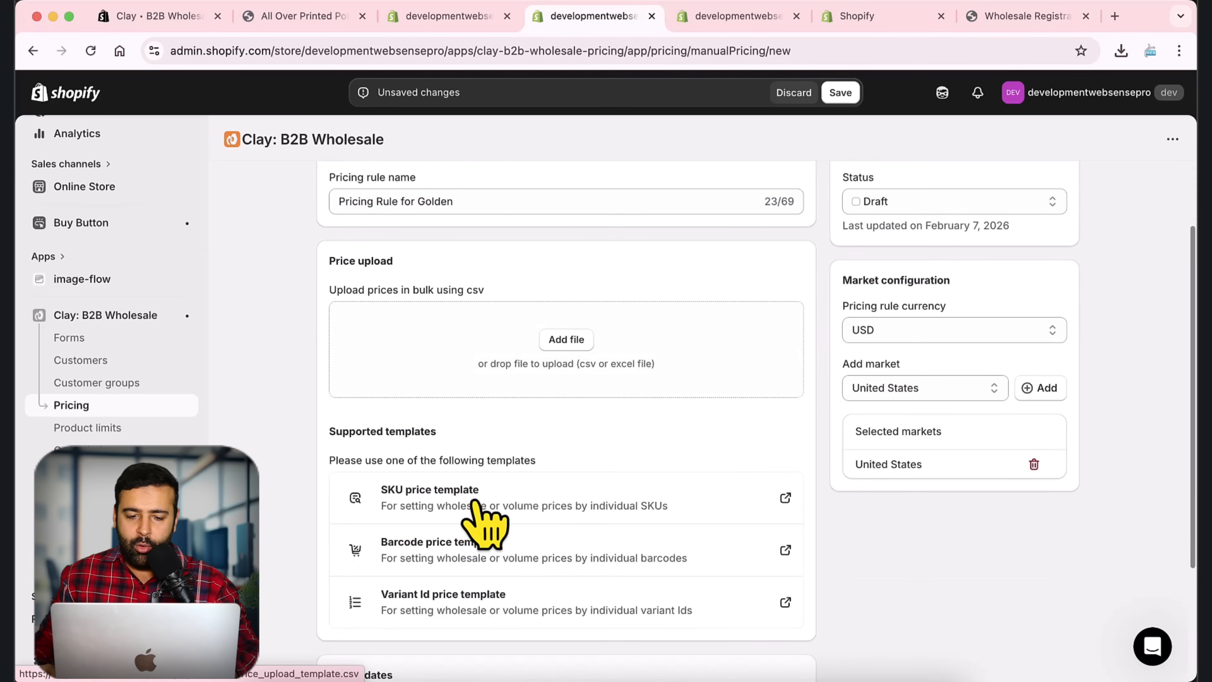
key("ctrl+Up")
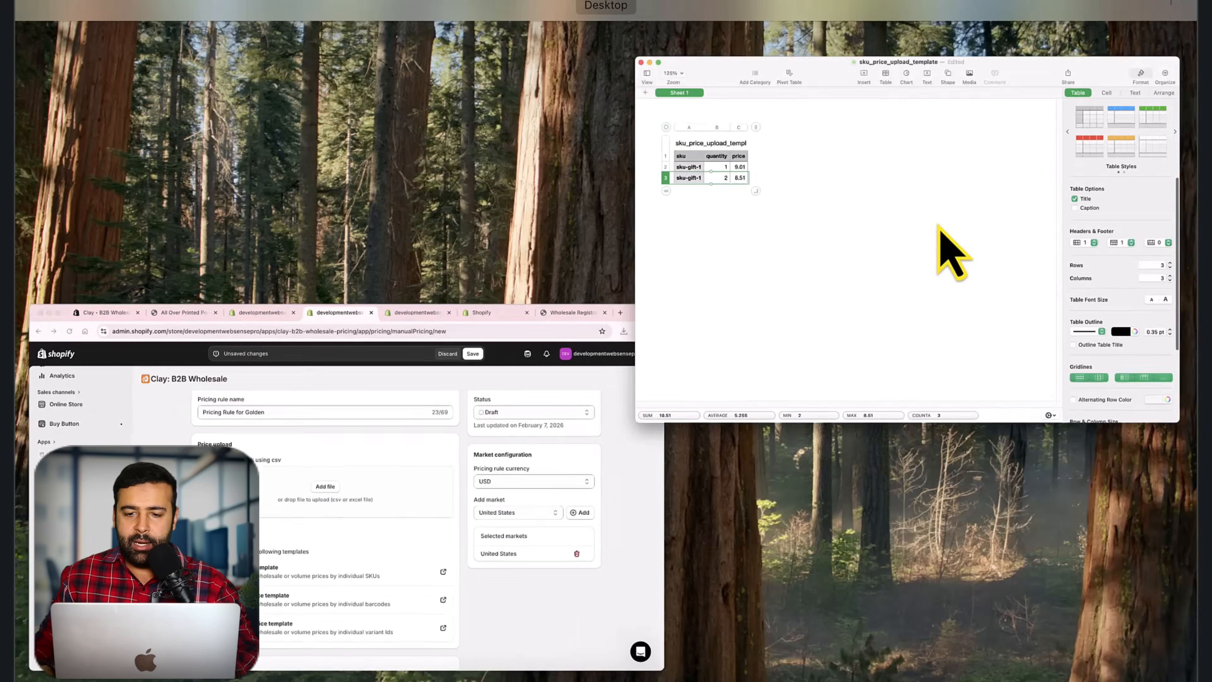
Step: Bring the price template forward and inspect the sku-gift-1 rows priced 9.01 and 8.51
left_click(951, 253)
left_click(319, 311)
left_click_drag(364, 18, 417, 18)
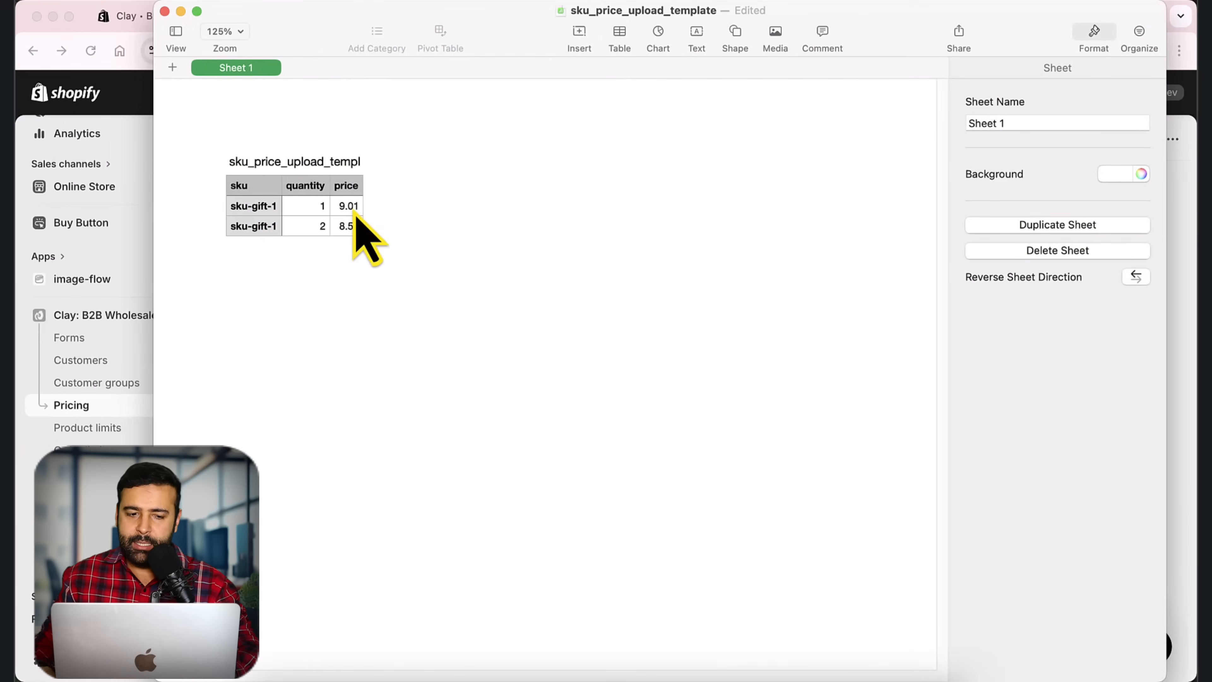
left_click(315, 211)
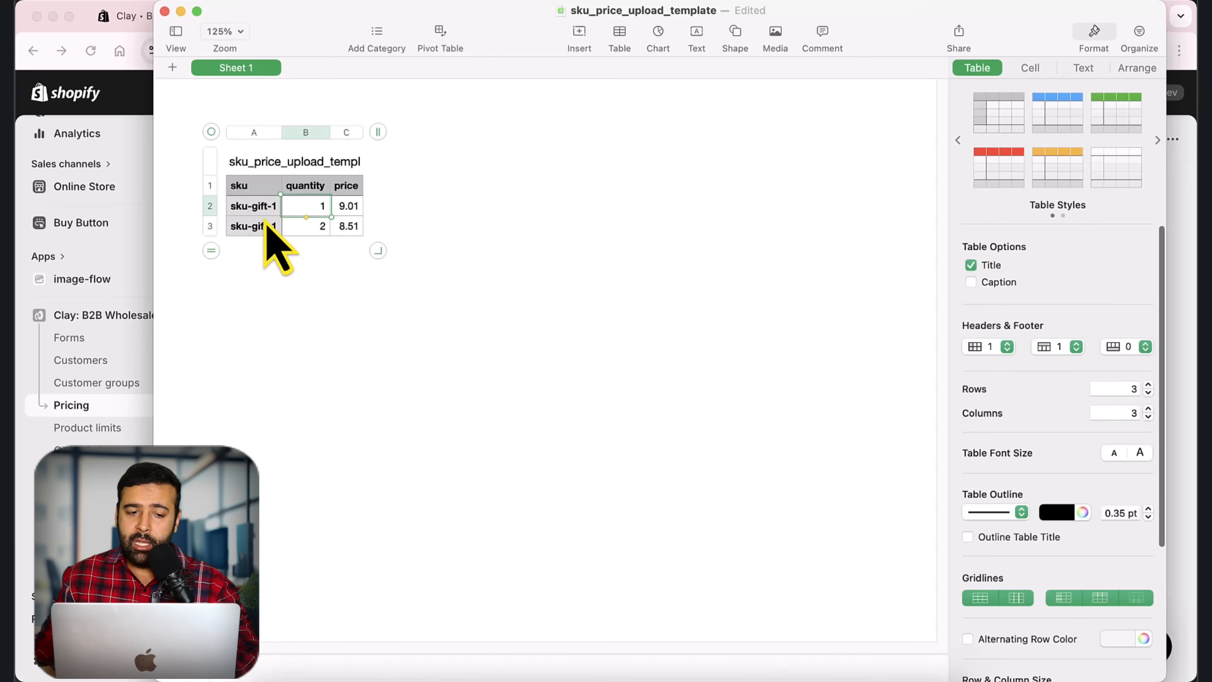
left_click(251, 213)
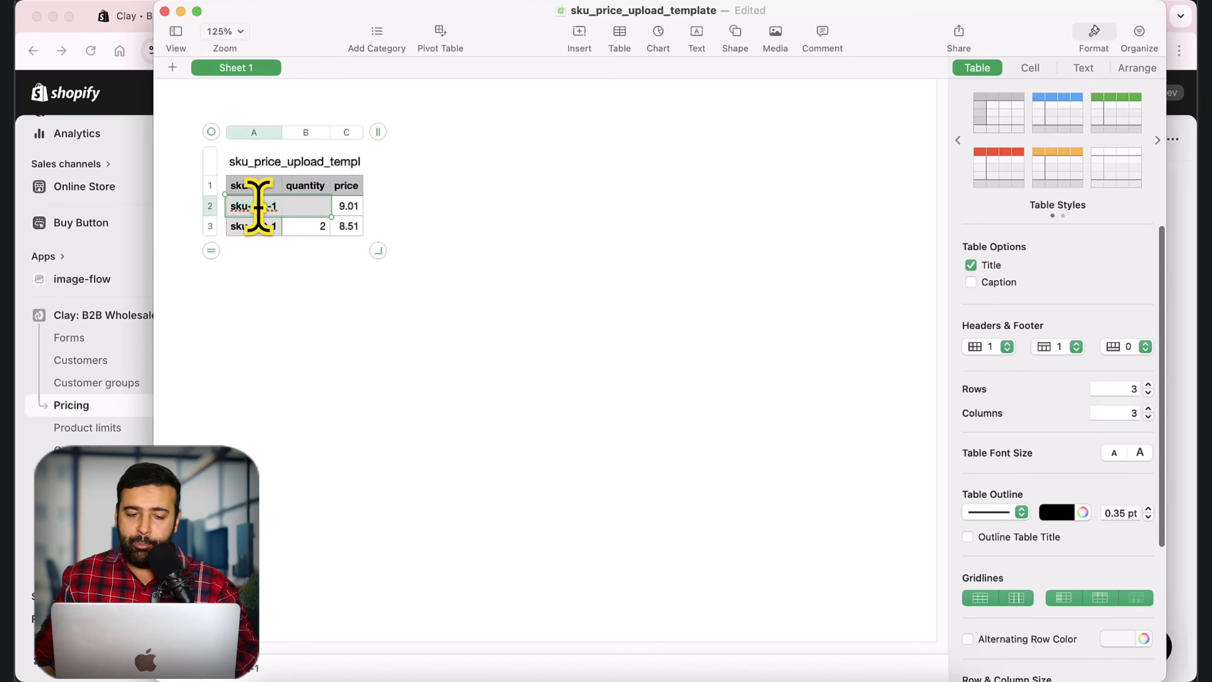
left_click(315, 270)
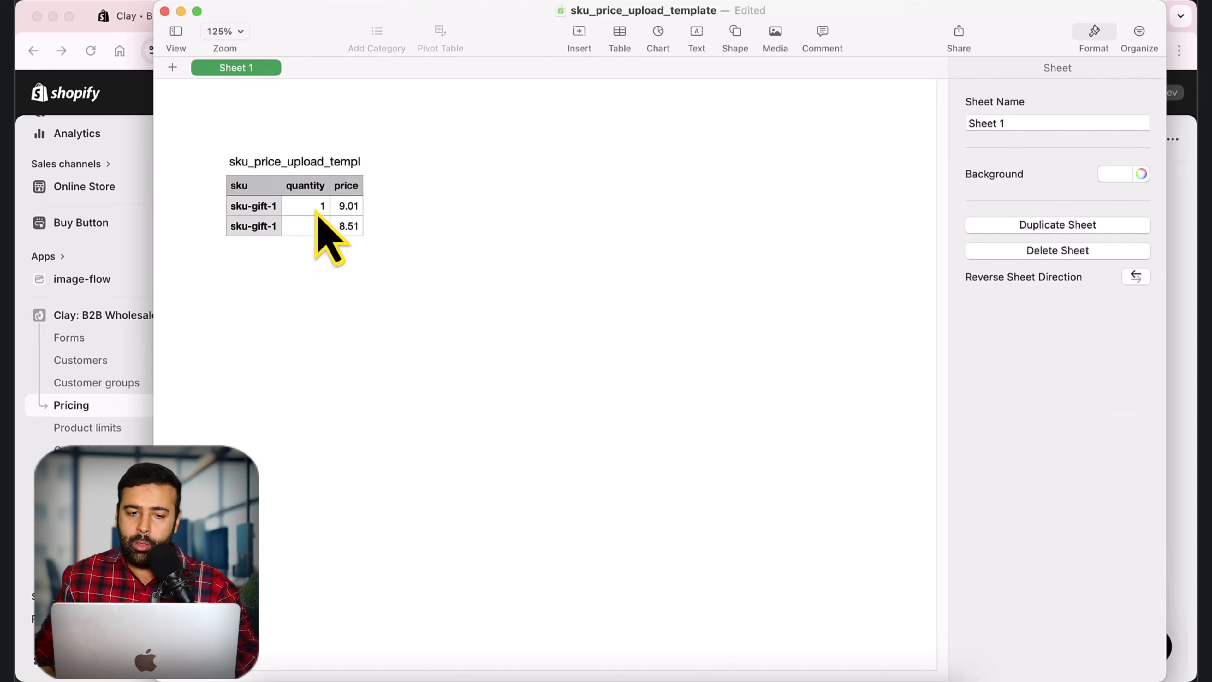
double_click(342, 211)
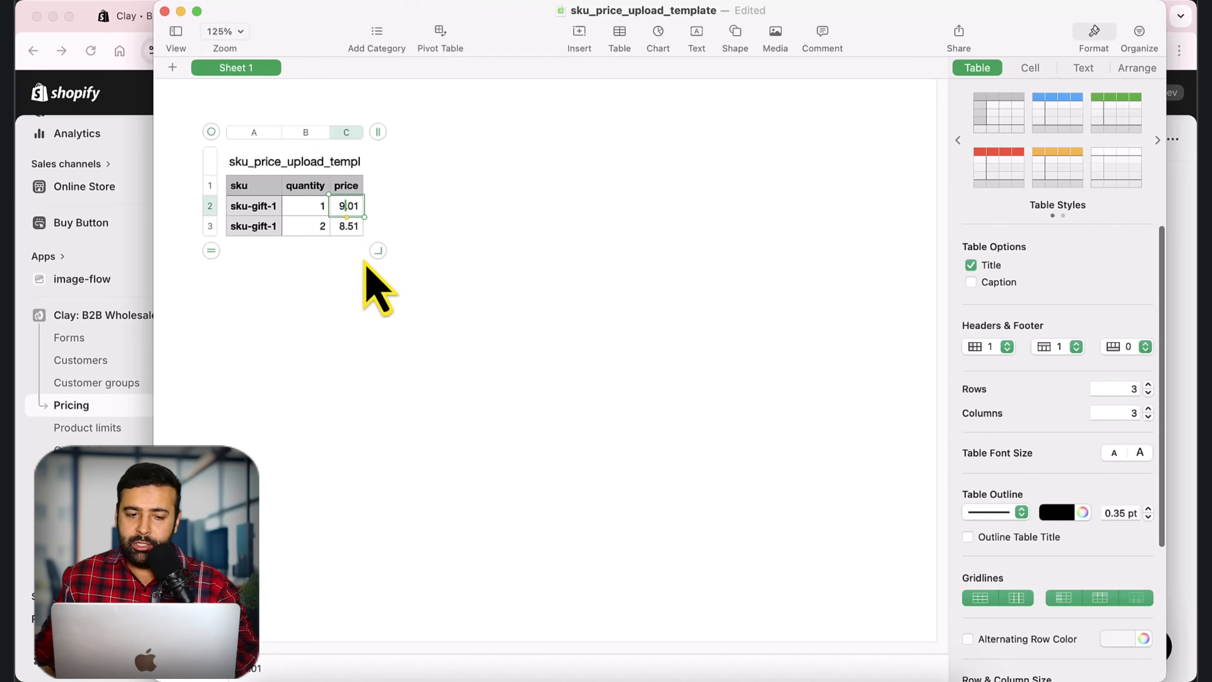
double_click(258, 232)
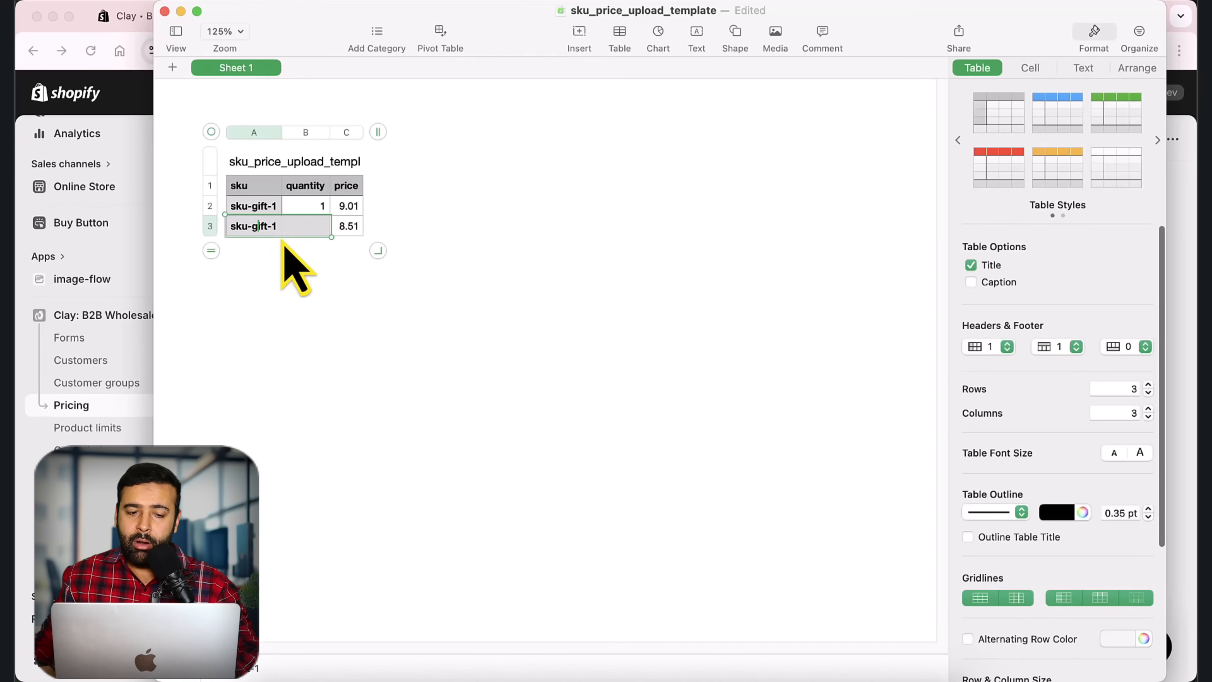
left_click(264, 275)
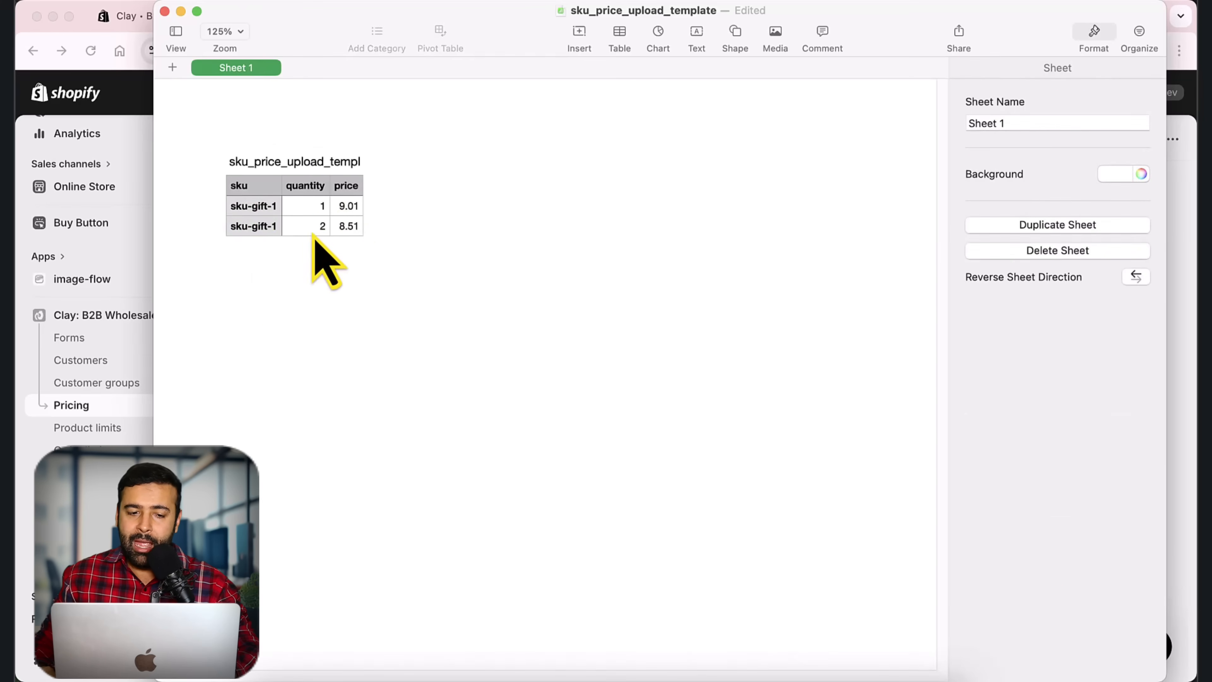
left_click(343, 232)
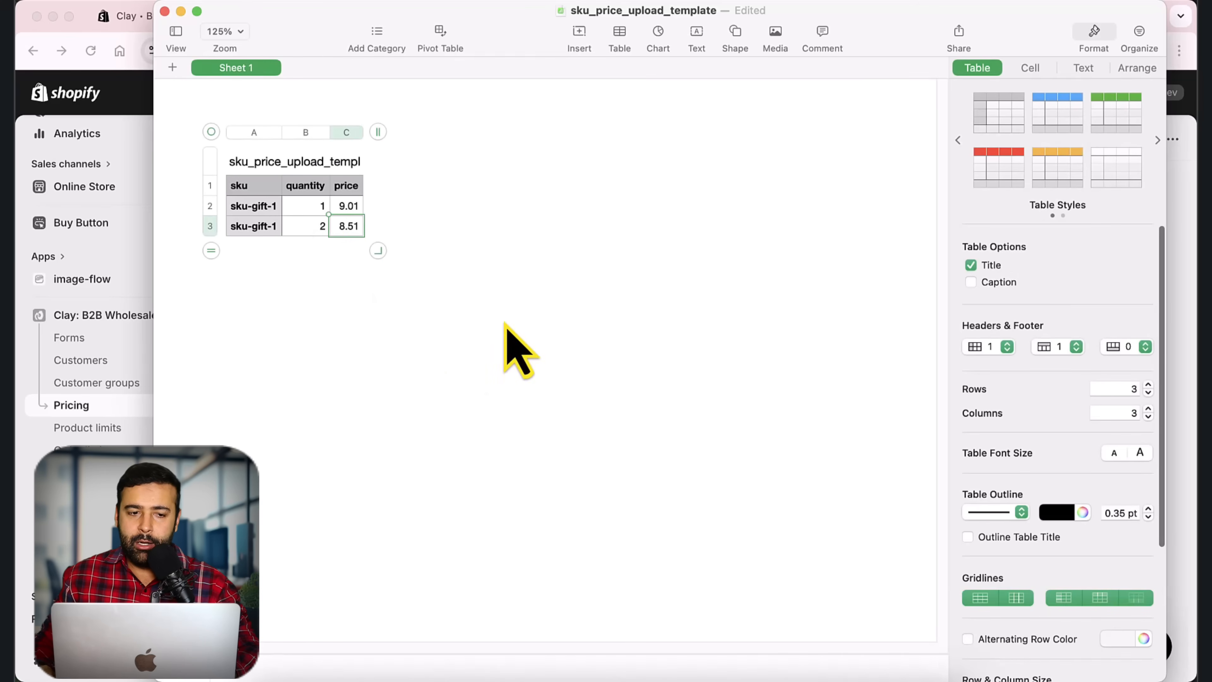
Step: Save the spreadsheet as manual-pricing on the Desktop and close it
left_click(164, 11)
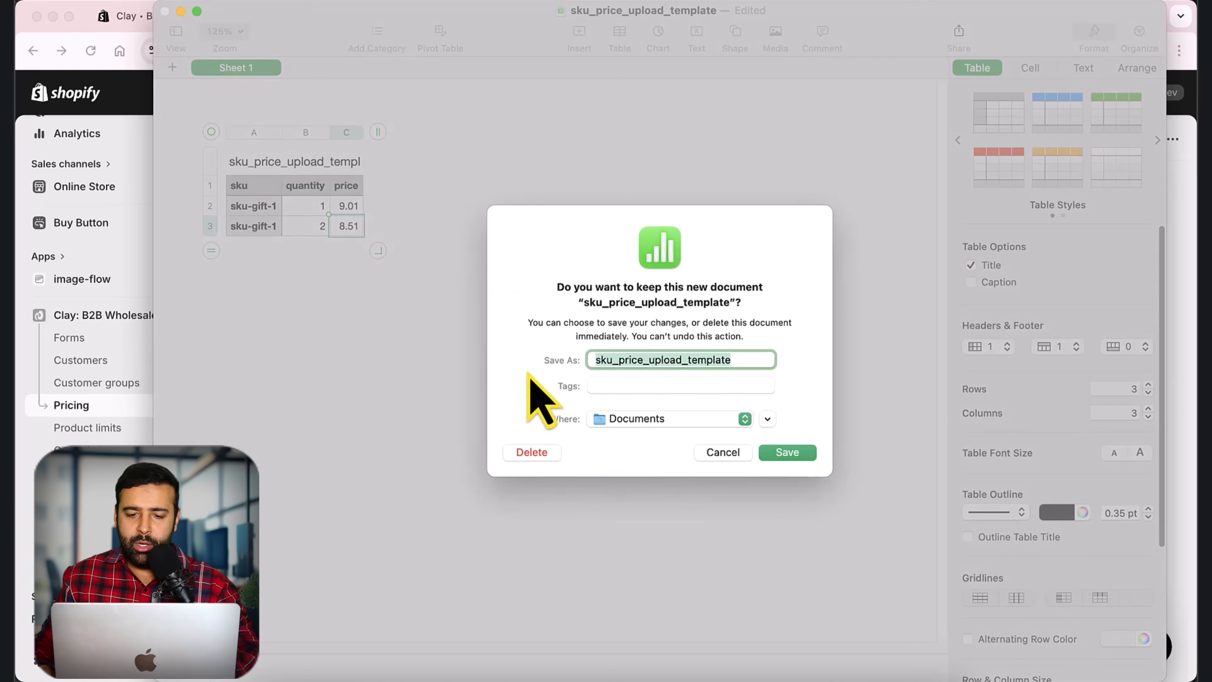
left_click(722, 452)
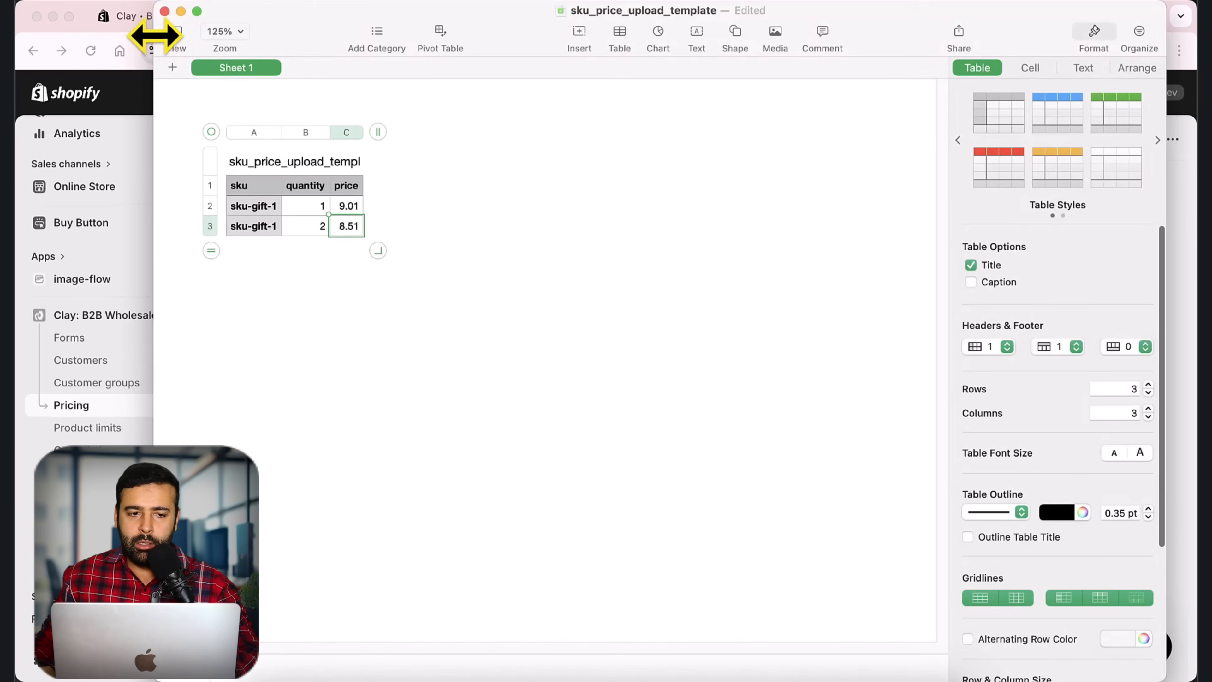
left_click(164, 11)
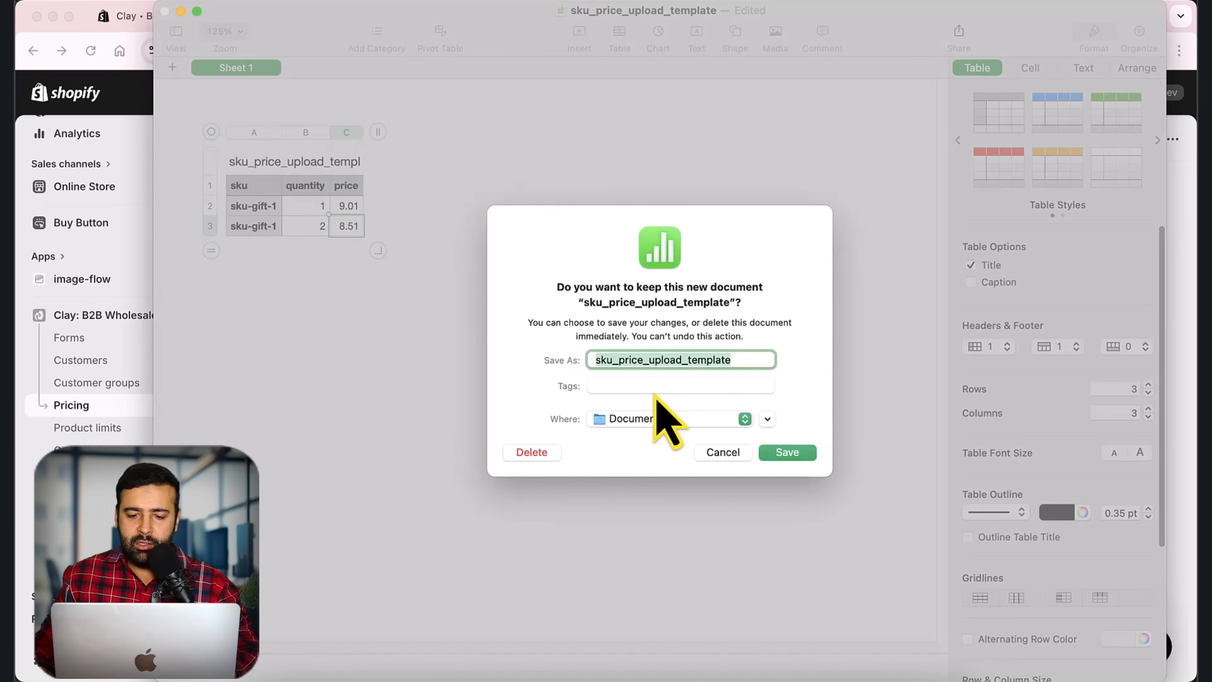
left_click(677, 422)
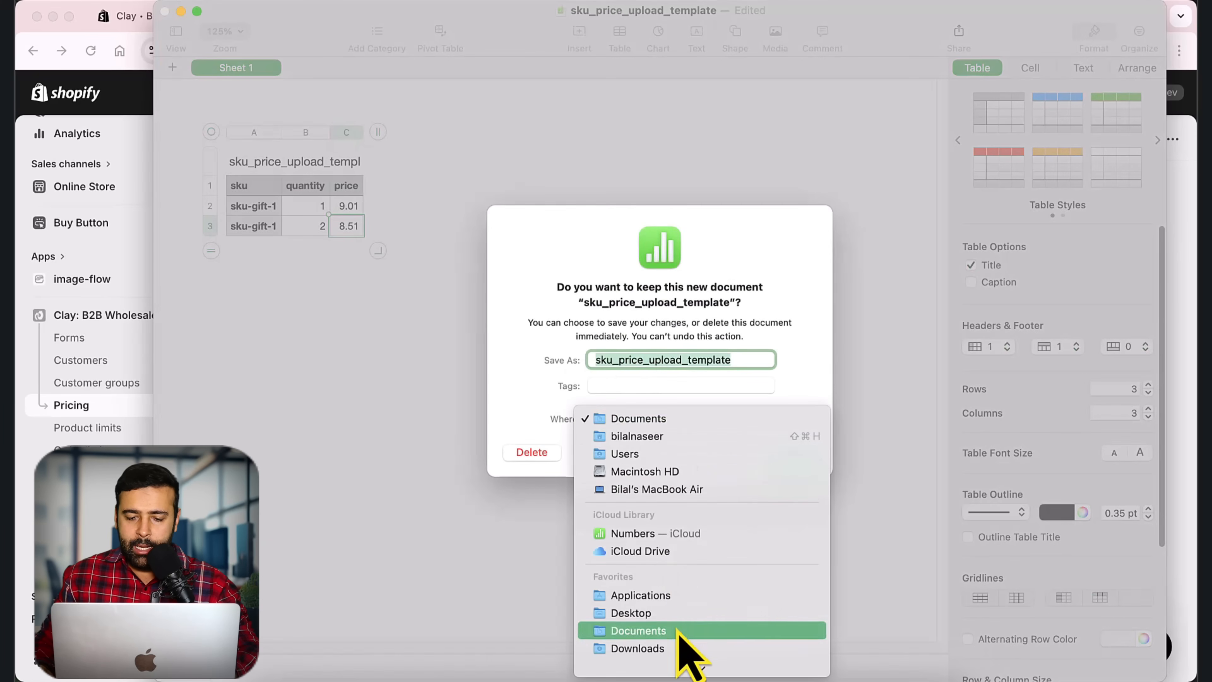
left_click(668, 613)
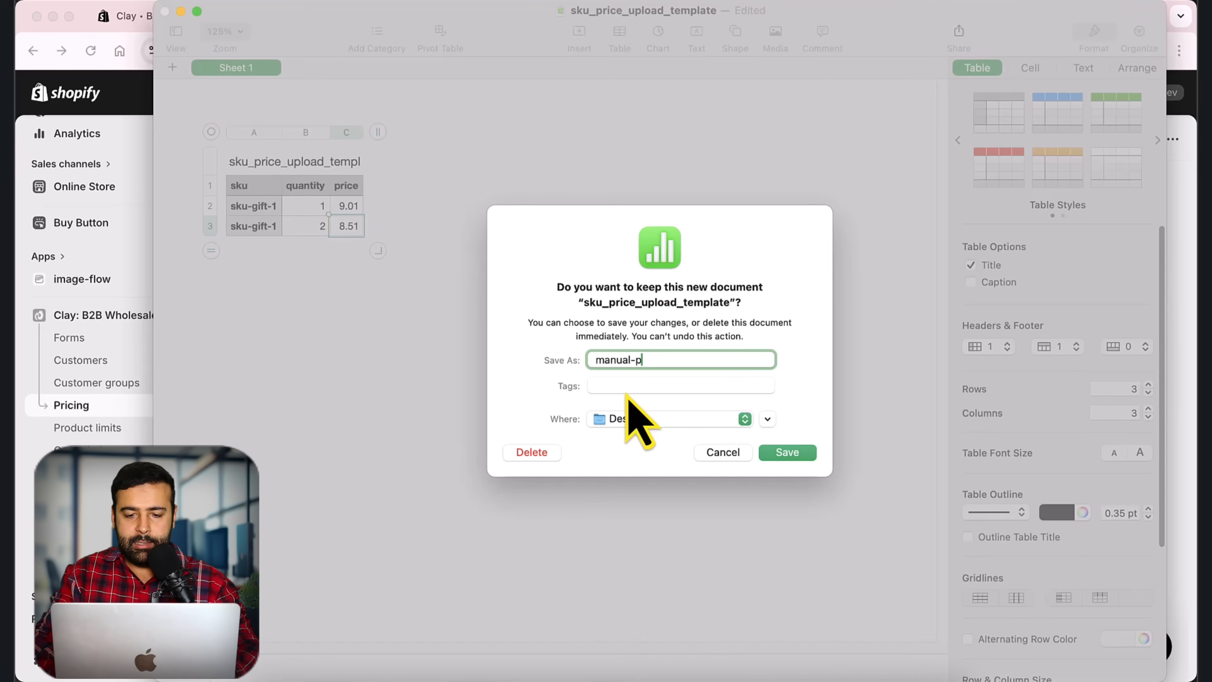
left_click(806, 453)
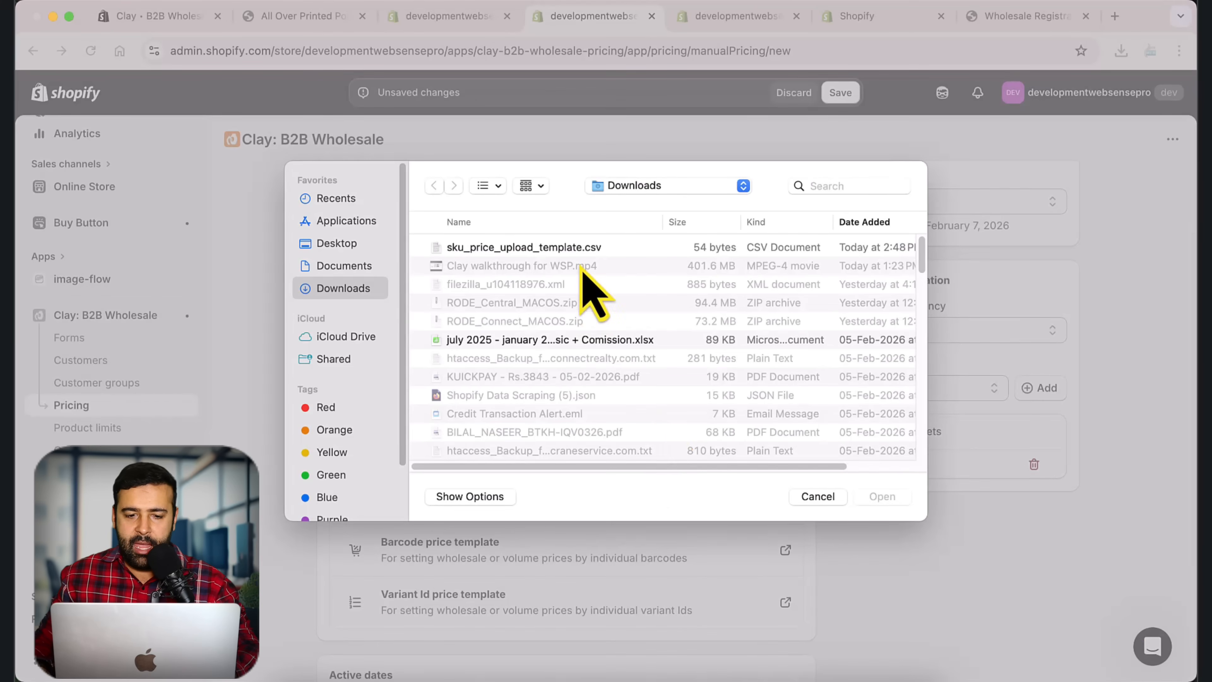
Step: Upload sku_price_upload_template.csv to Pricing Rule for Golden
left_click(581, 252)
left_click(882, 497)
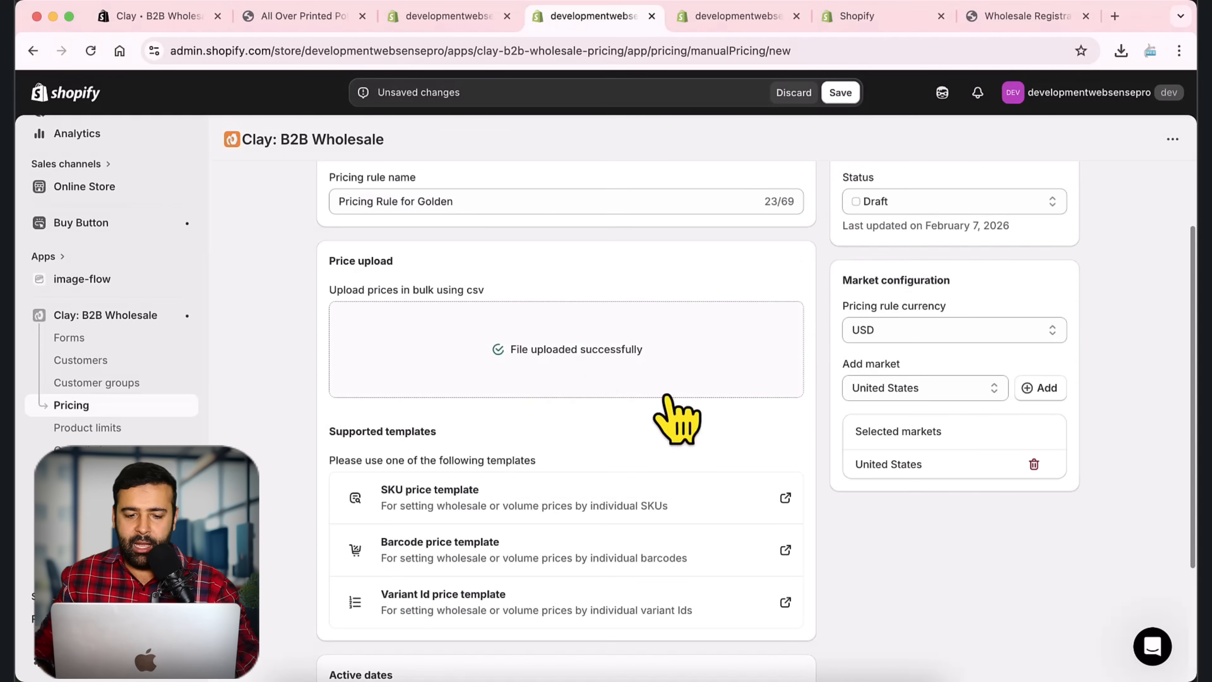
scroll(821, 398, "up", 3)
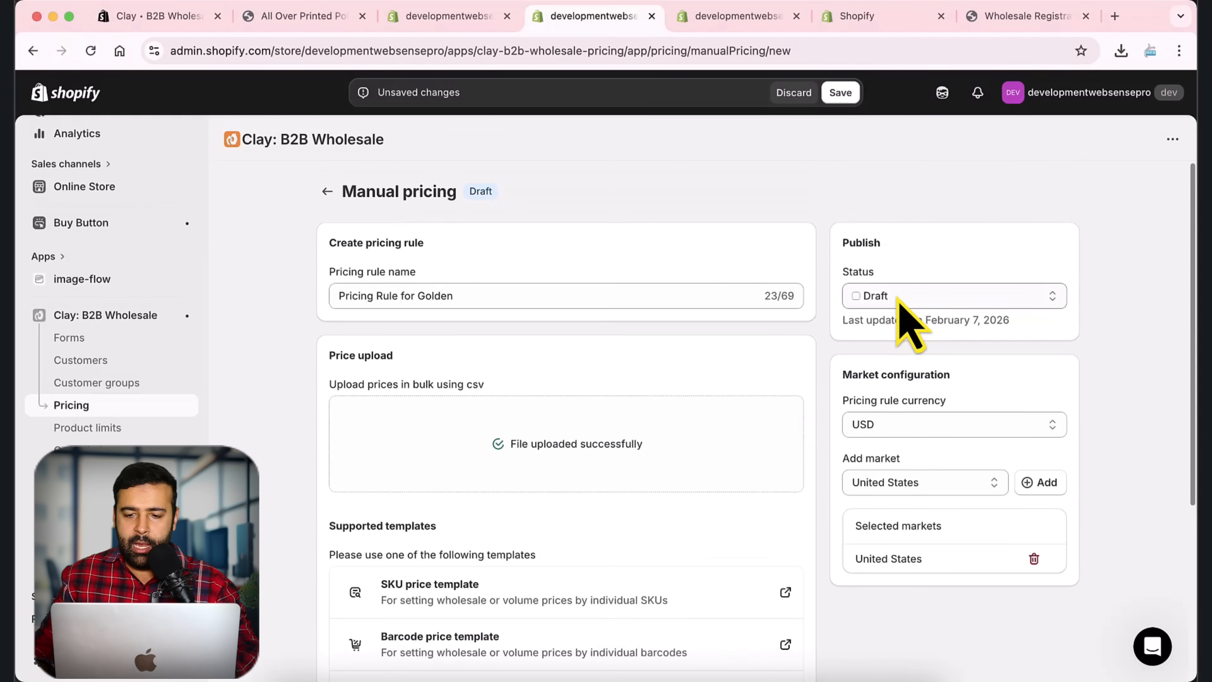
Step: Set Pricing Rule for Golden to Active and save it
left_click(901, 298)
left_click(897, 315)
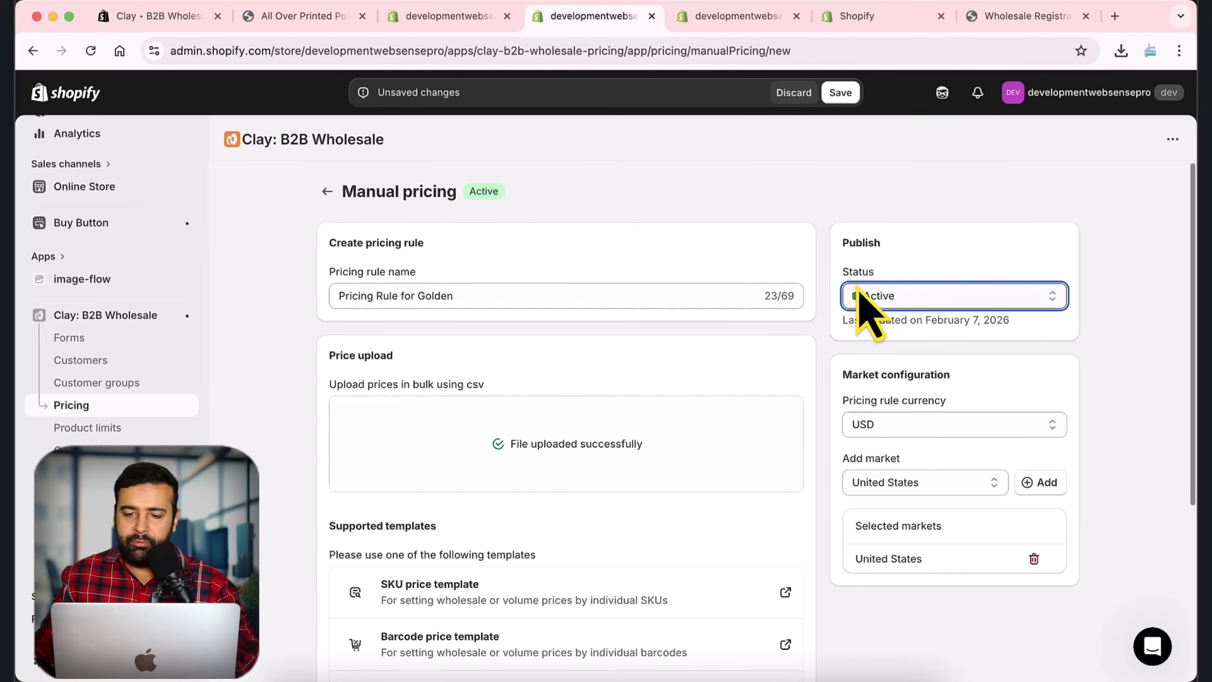
left_click(839, 93)
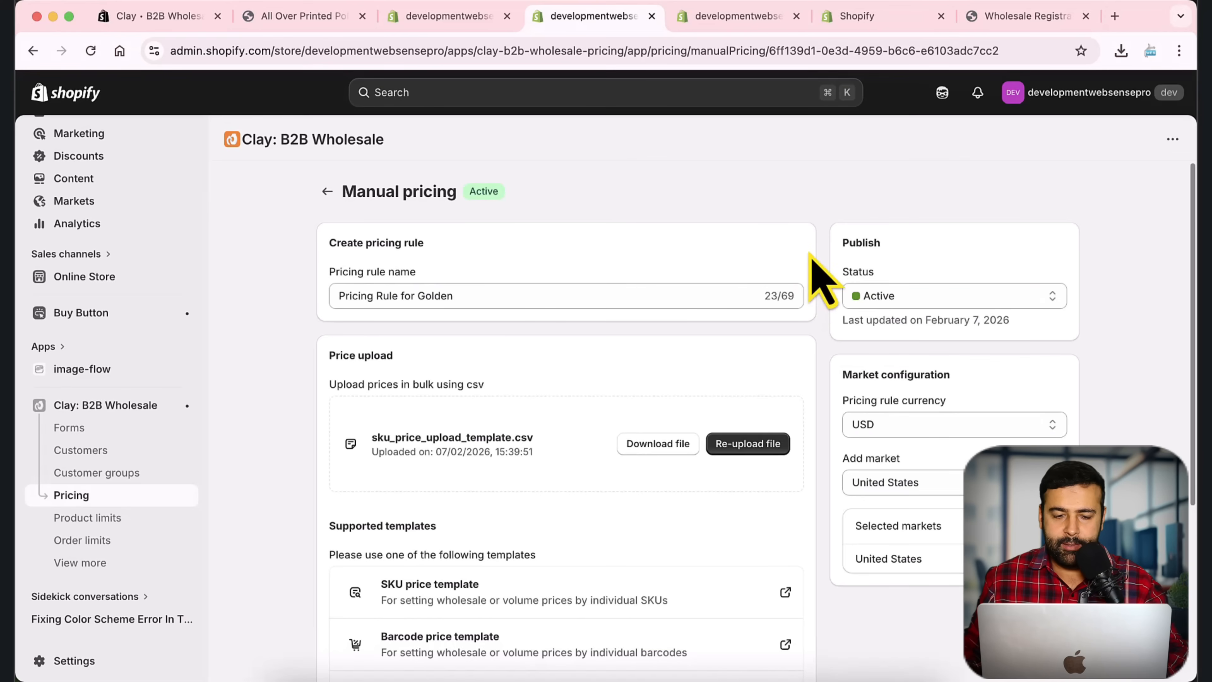
scroll(821, 281, "down", 3)
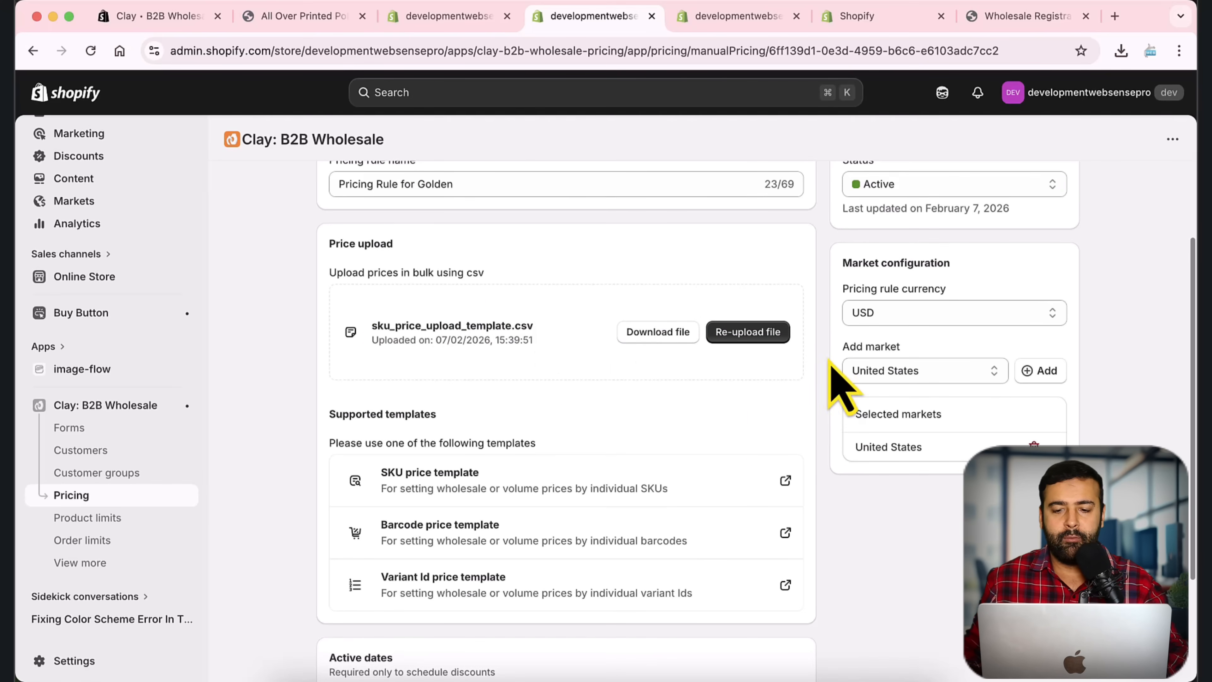
scroll(829, 364, "up", 2)
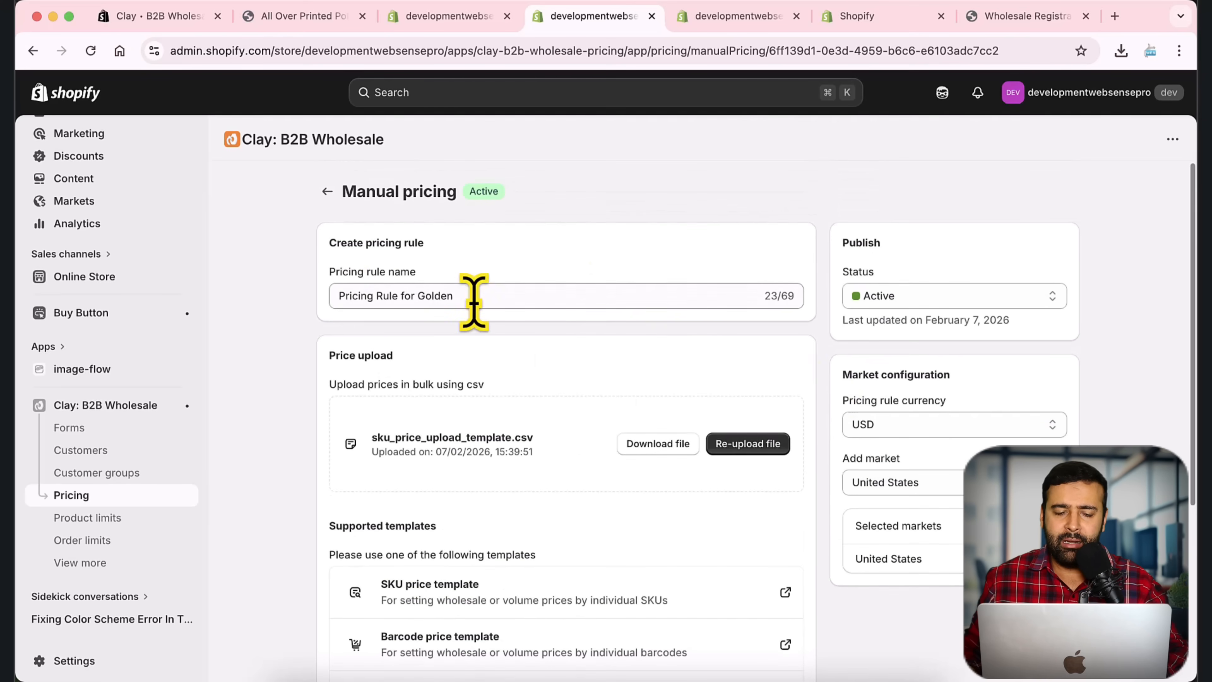
left_click(474, 297)
left_click_drag(474, 297, 337, 296)
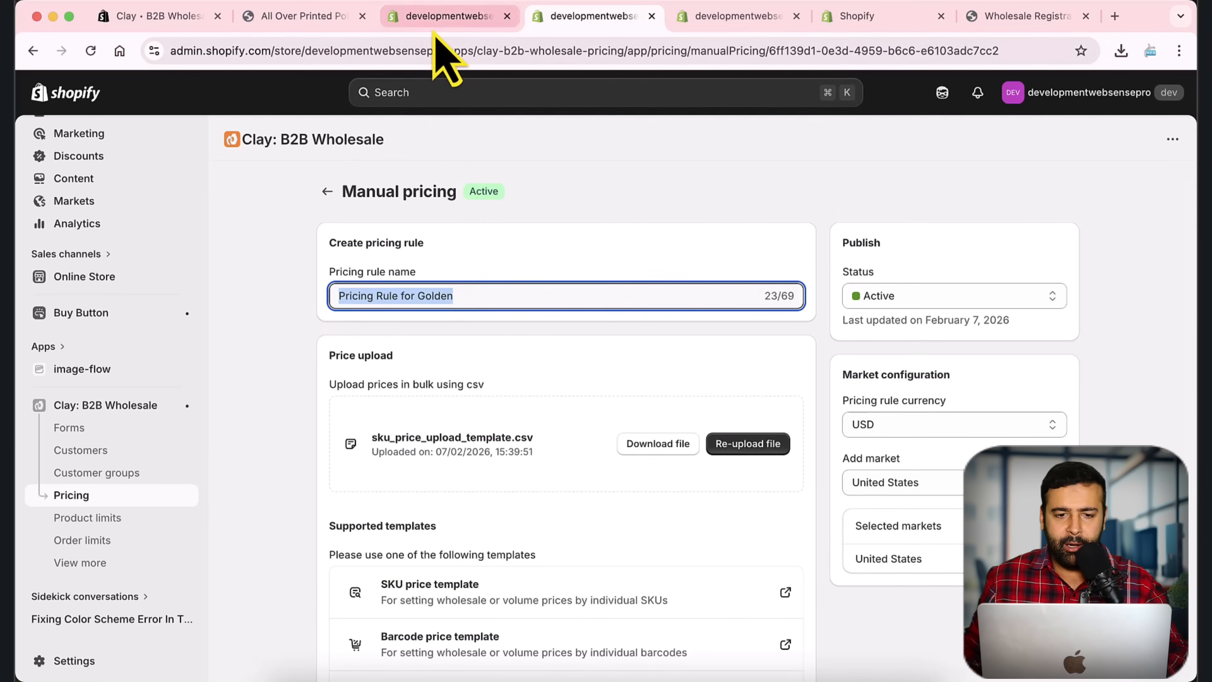
Step: Create a customer group named Wholesales Golden Customer tagged customer-golden
left_click(449, 17)
left_click(408, 292)
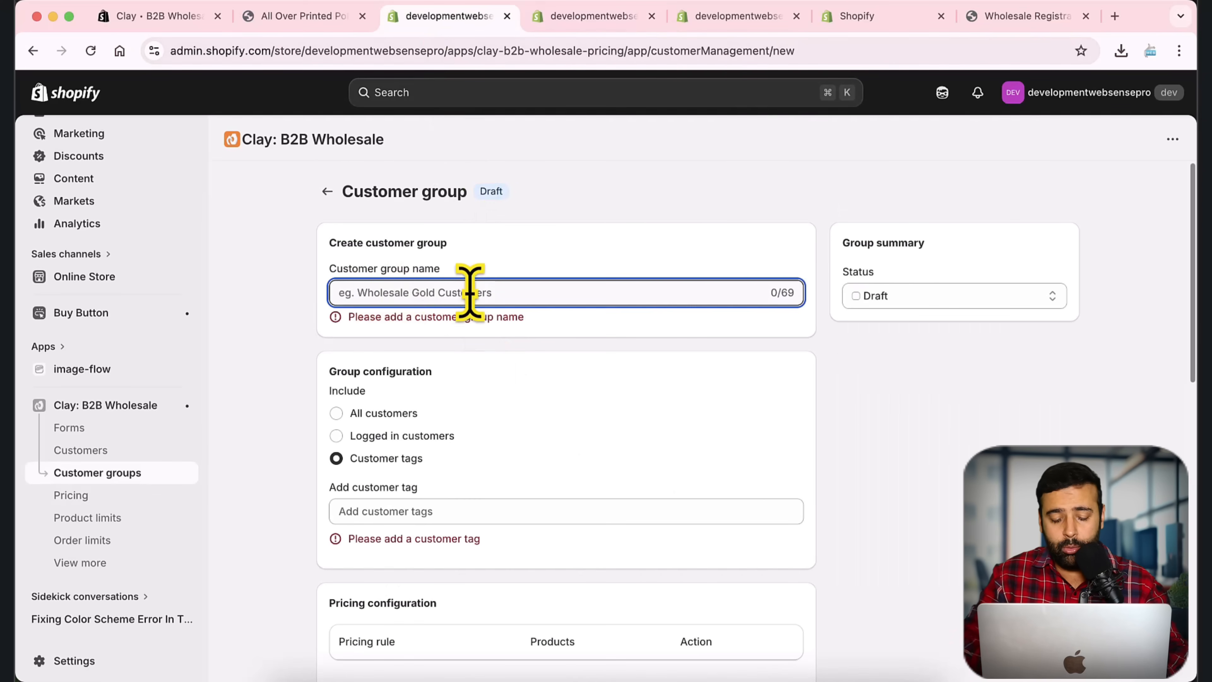
type("Wholesales Golden Customer")
scroll(590, 325, "down", 1)
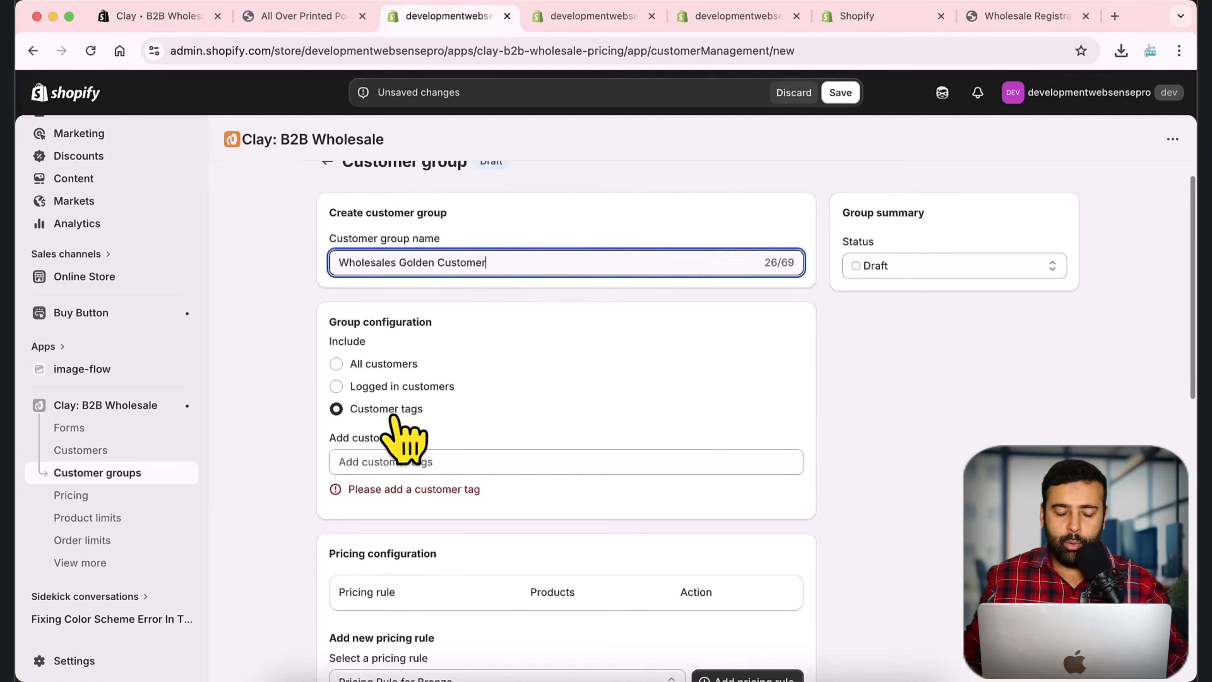
left_click(460, 433)
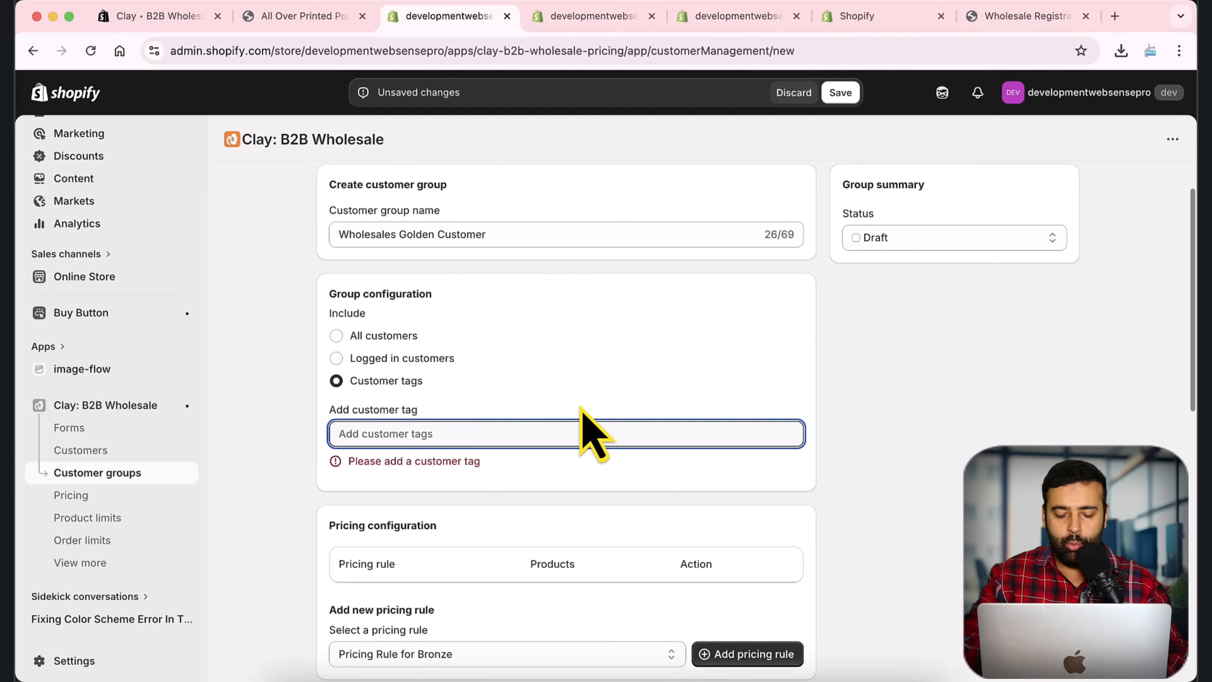
type("customer-")
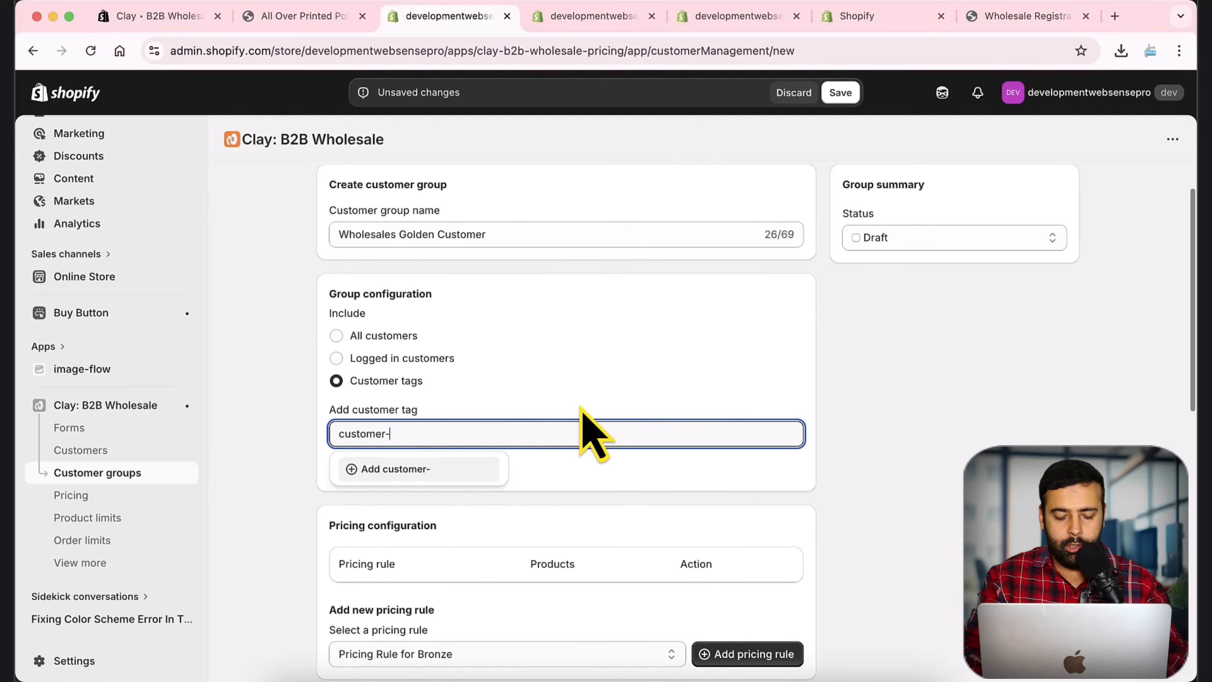
type("golden")
key("Return")
scroll(579, 406, "down", 3)
Step: Attach Pricing Rule for Golden, activate and save the group, then go to the pricing rules list
left_click(530, 518)
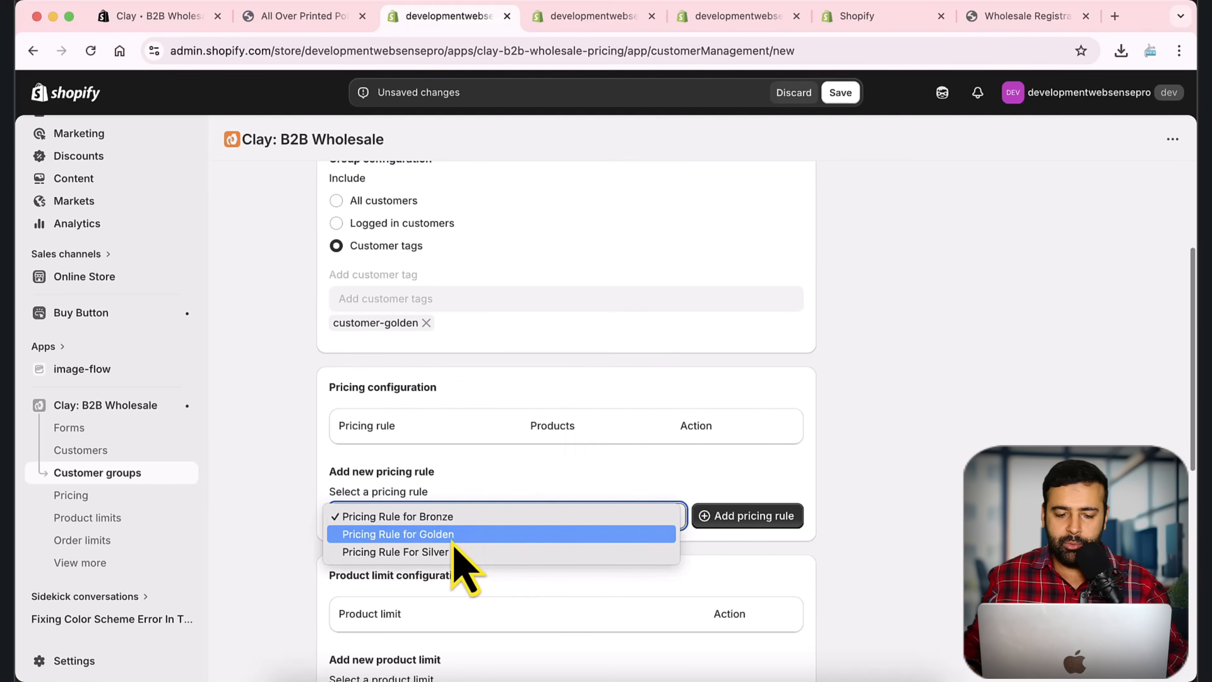
left_click(464, 544)
scroll(768, 442, "up", 5)
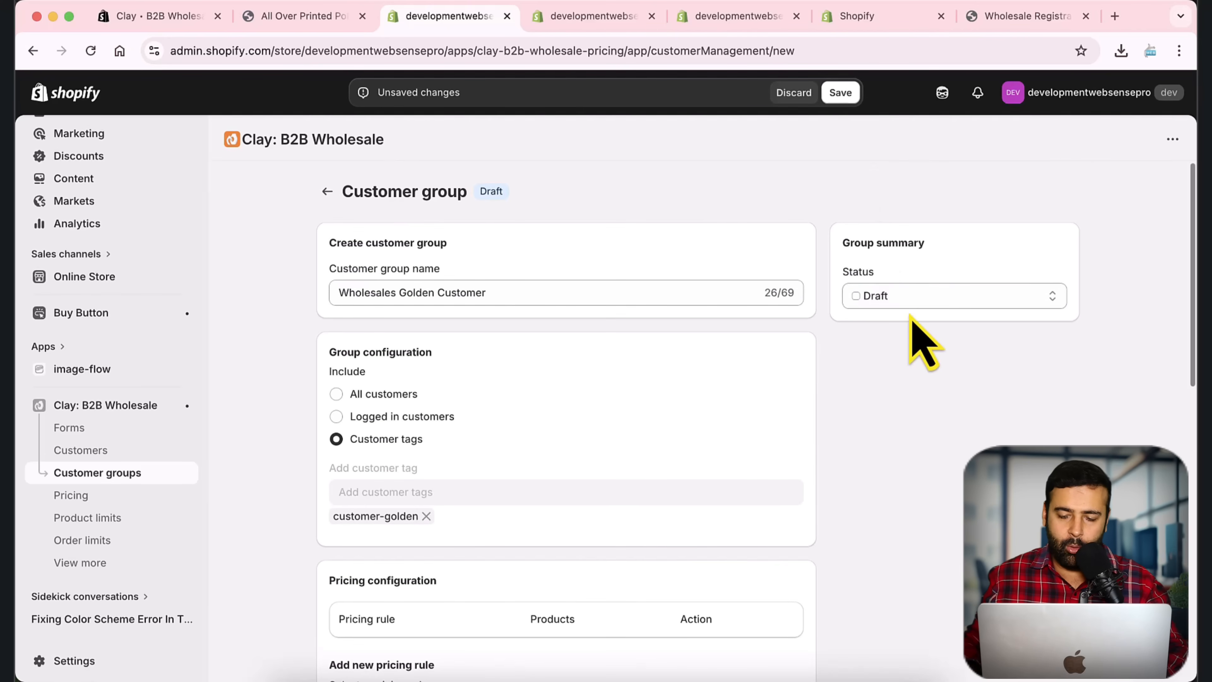
left_click(912, 301)
left_click(892, 316)
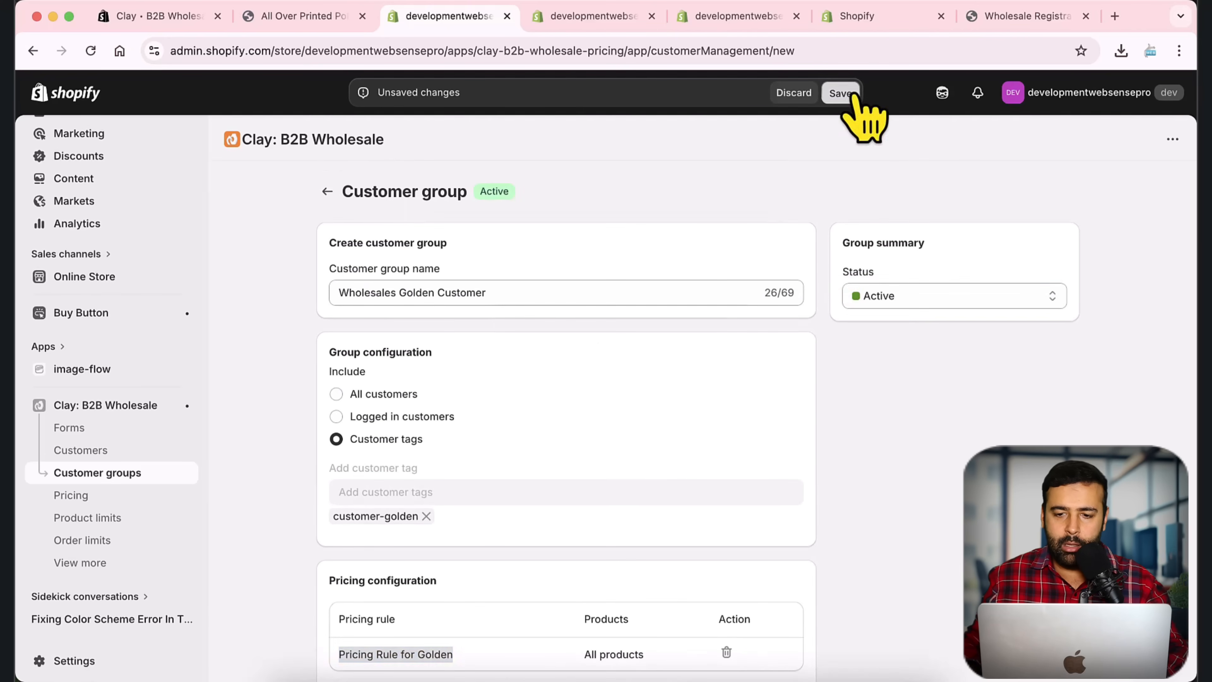
left_click(840, 92)
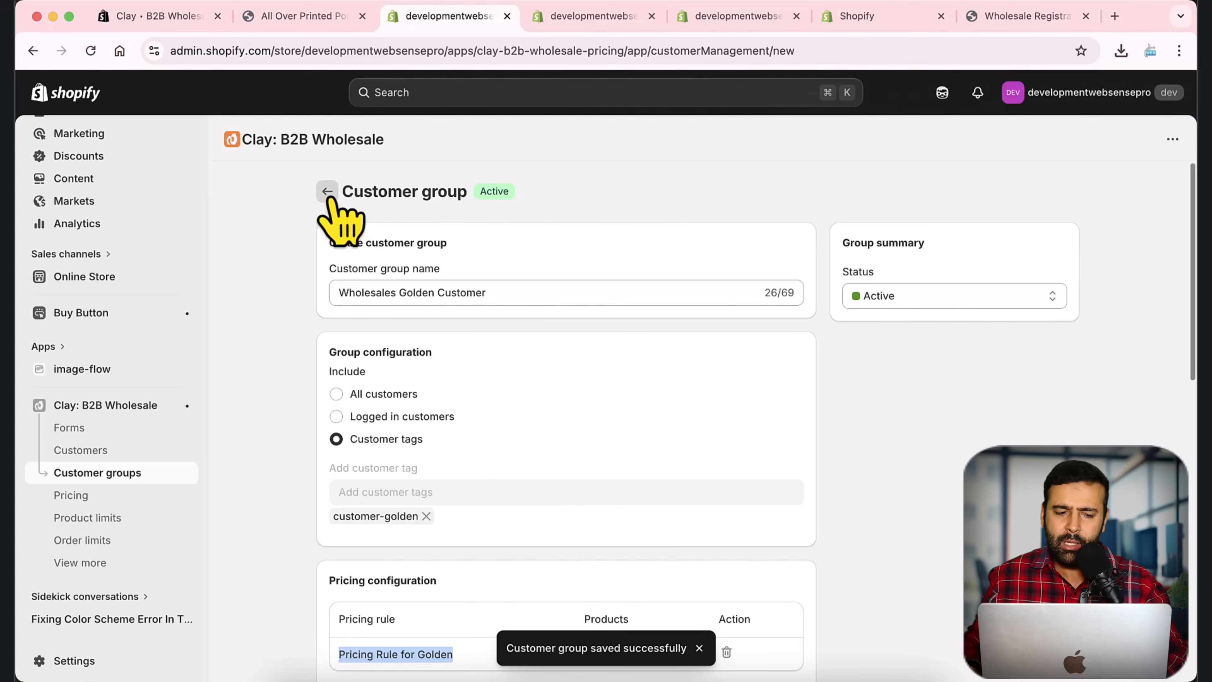
left_click(327, 191)
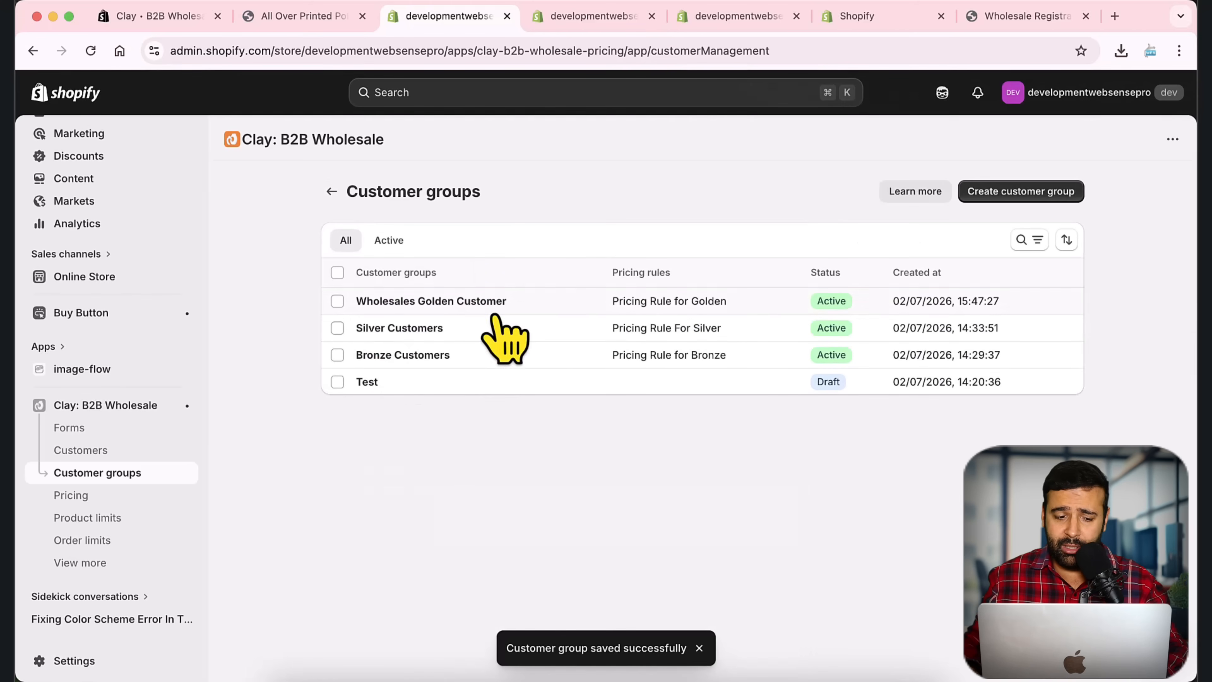
left_click(143, 495)
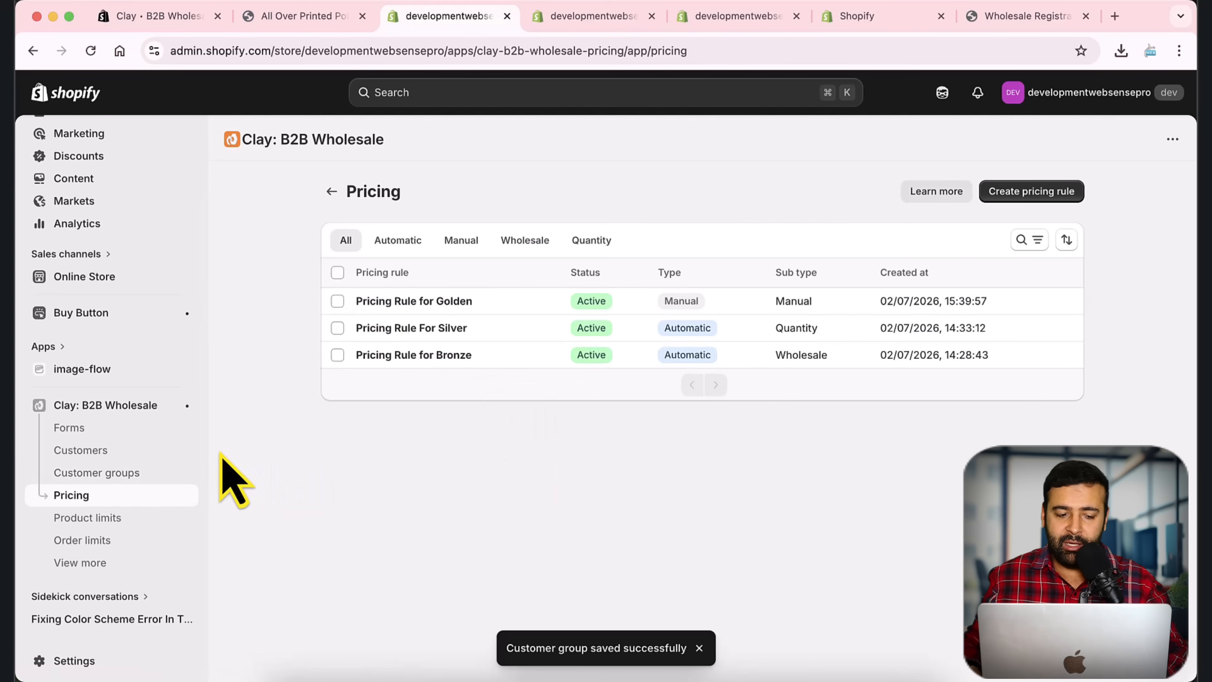
Step: Open the app's Pricing display settings from its expanded section list
left_click(90, 563)
scroll(176, 453, "down", 3)
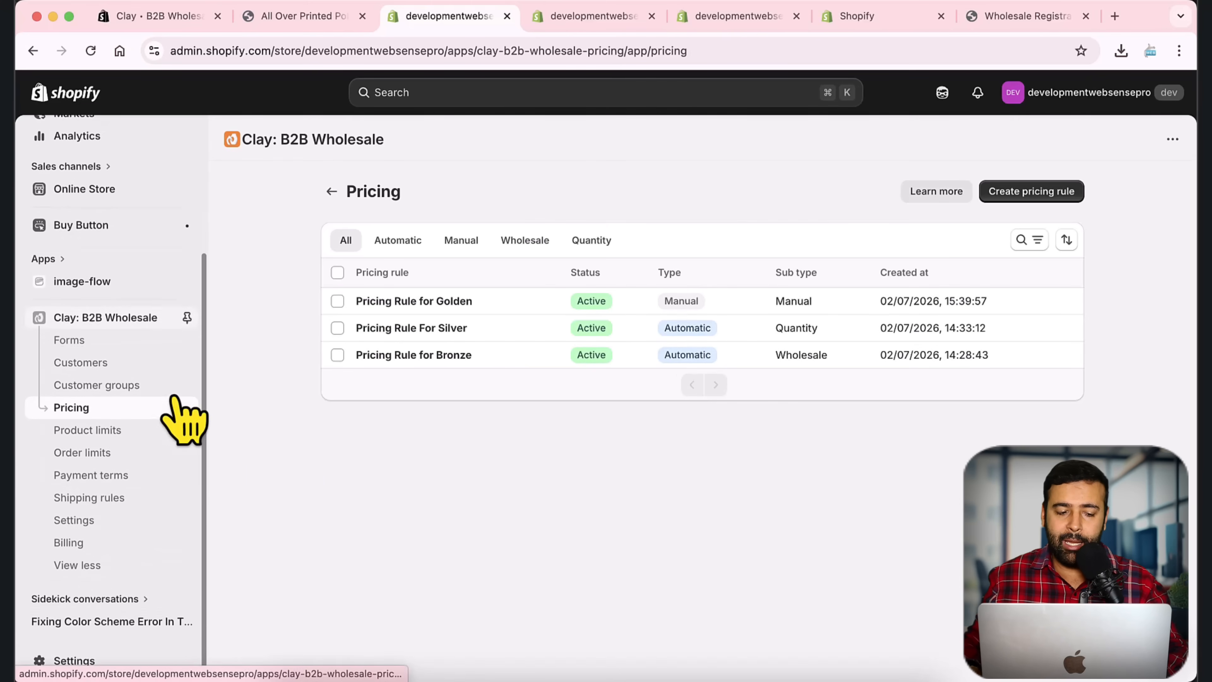
left_click(133, 523)
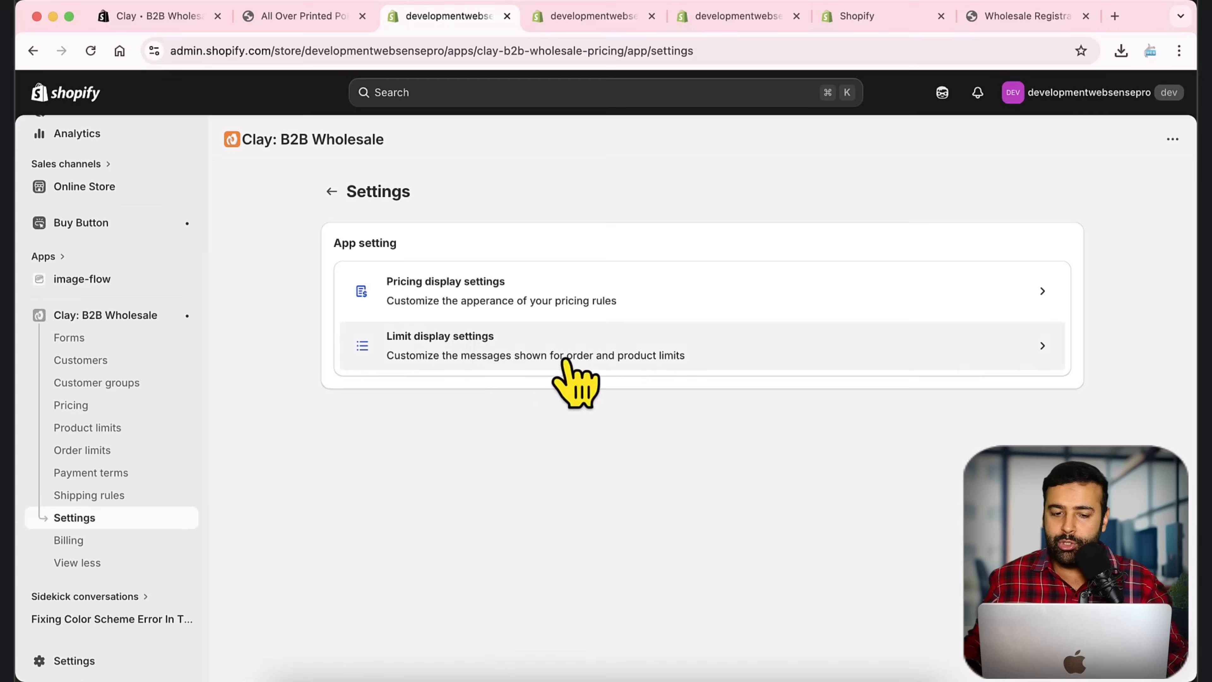
scroll(960, 477, "down", 2)
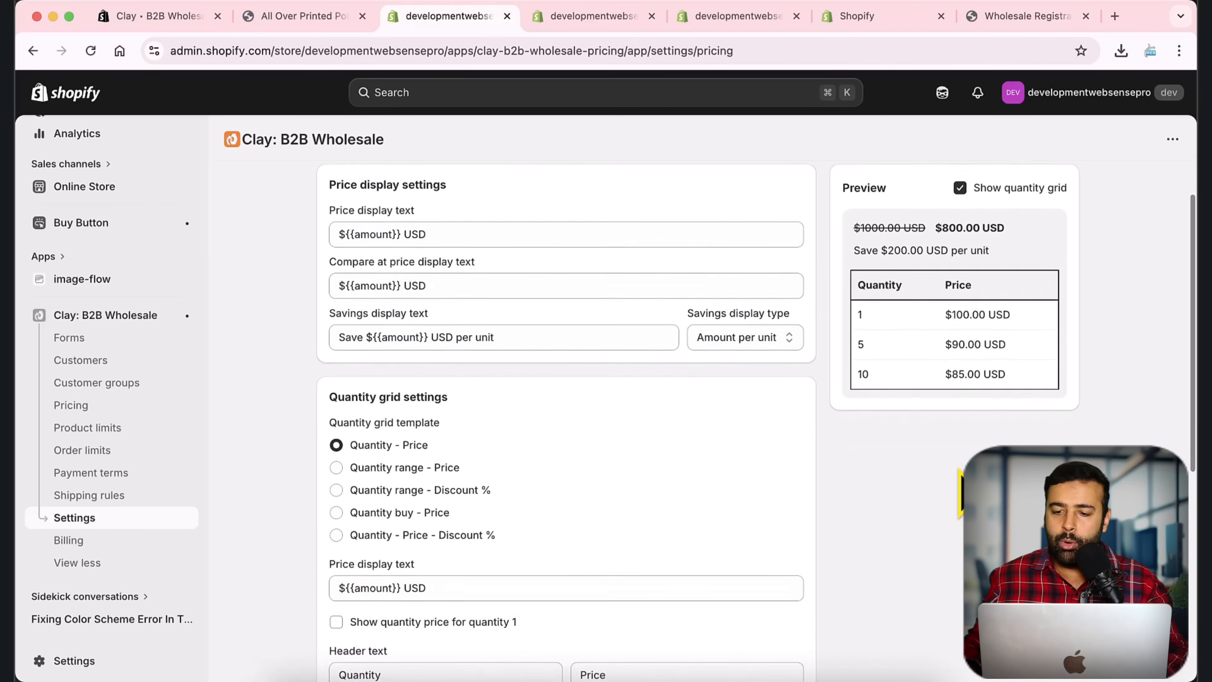
scroll(960, 492, "up", 2)
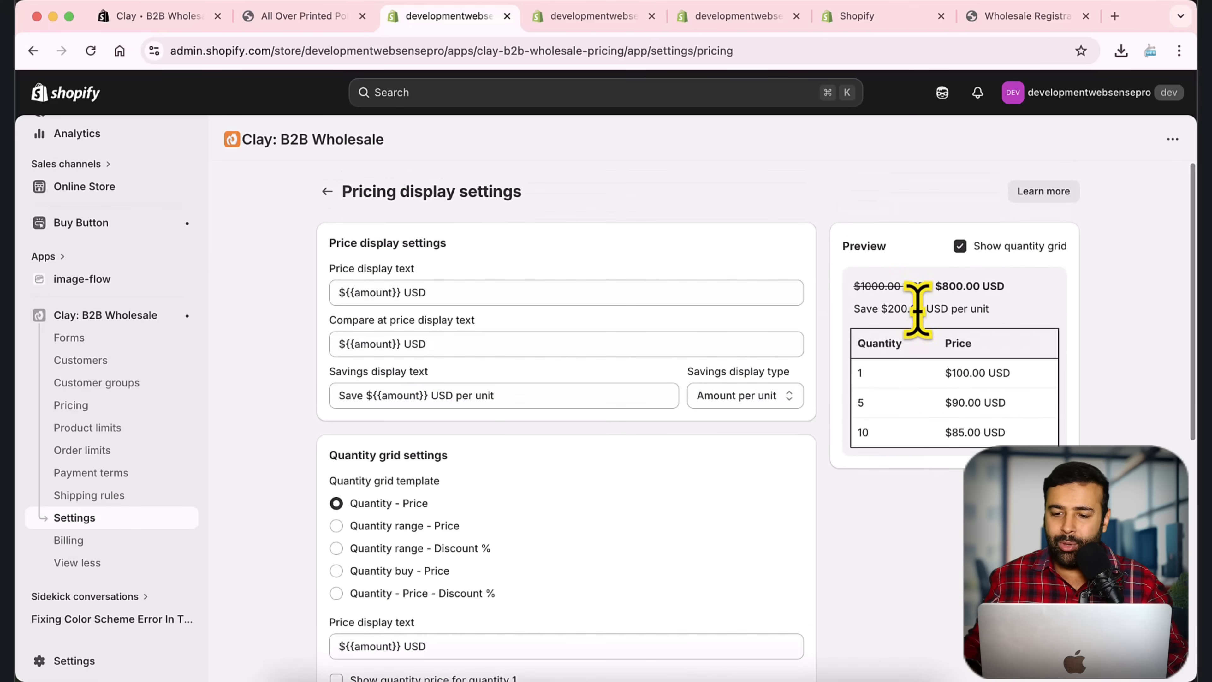
Step: Prefix the price display text with 'Wholesale Pricing:', then delete that prefix again
left_click(552, 290)
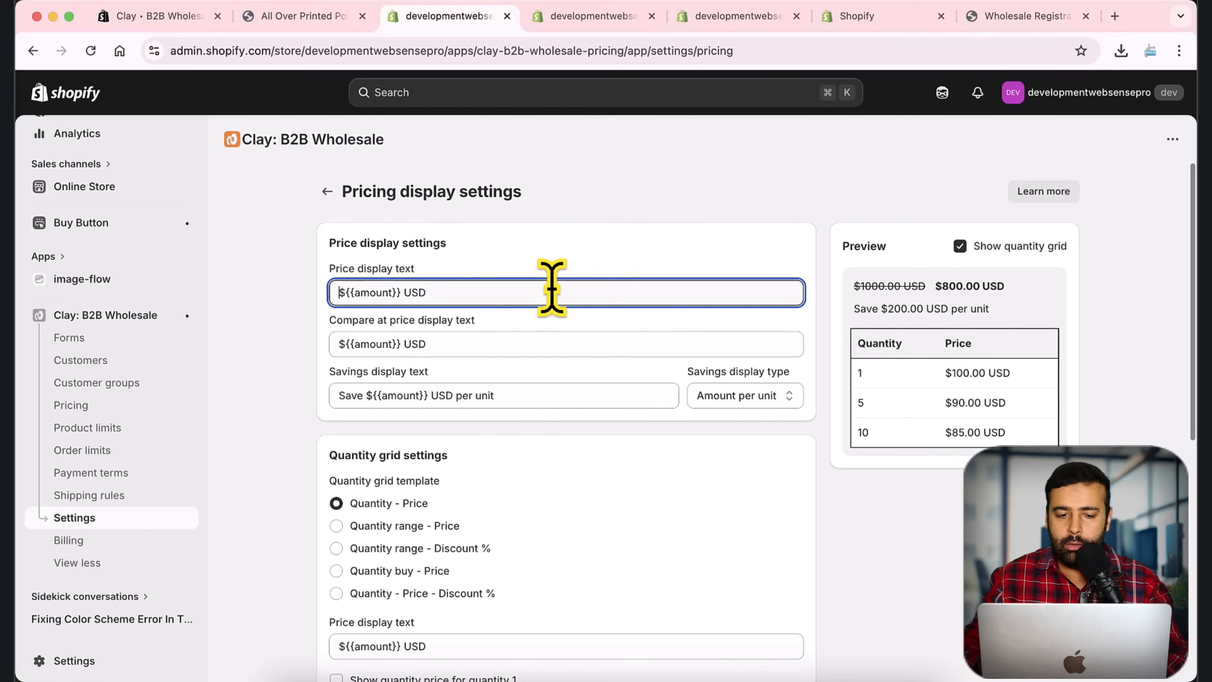
type("Wholesales")
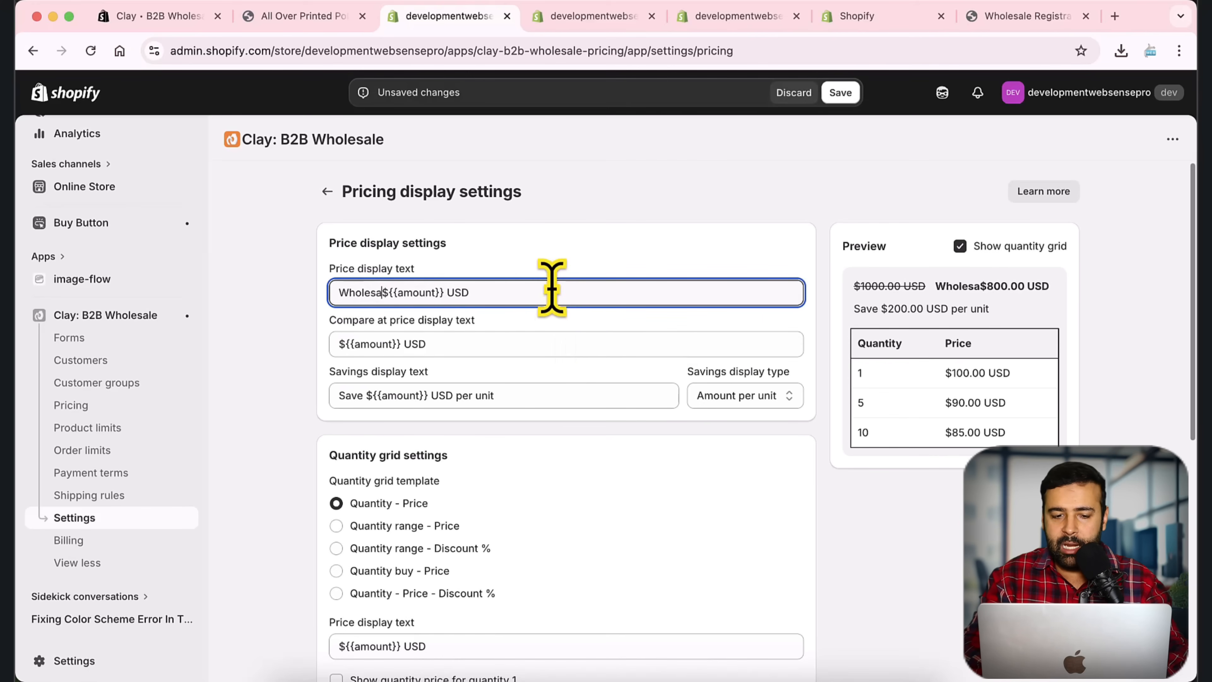
type(":")
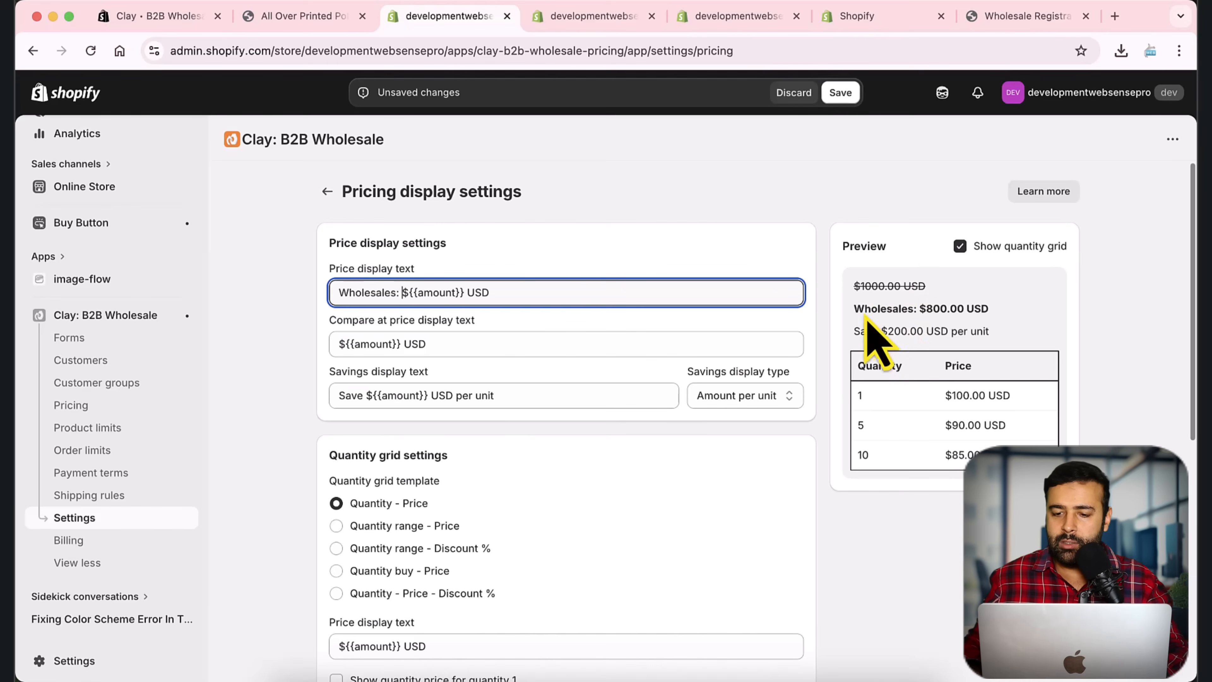
left_click(391, 292)
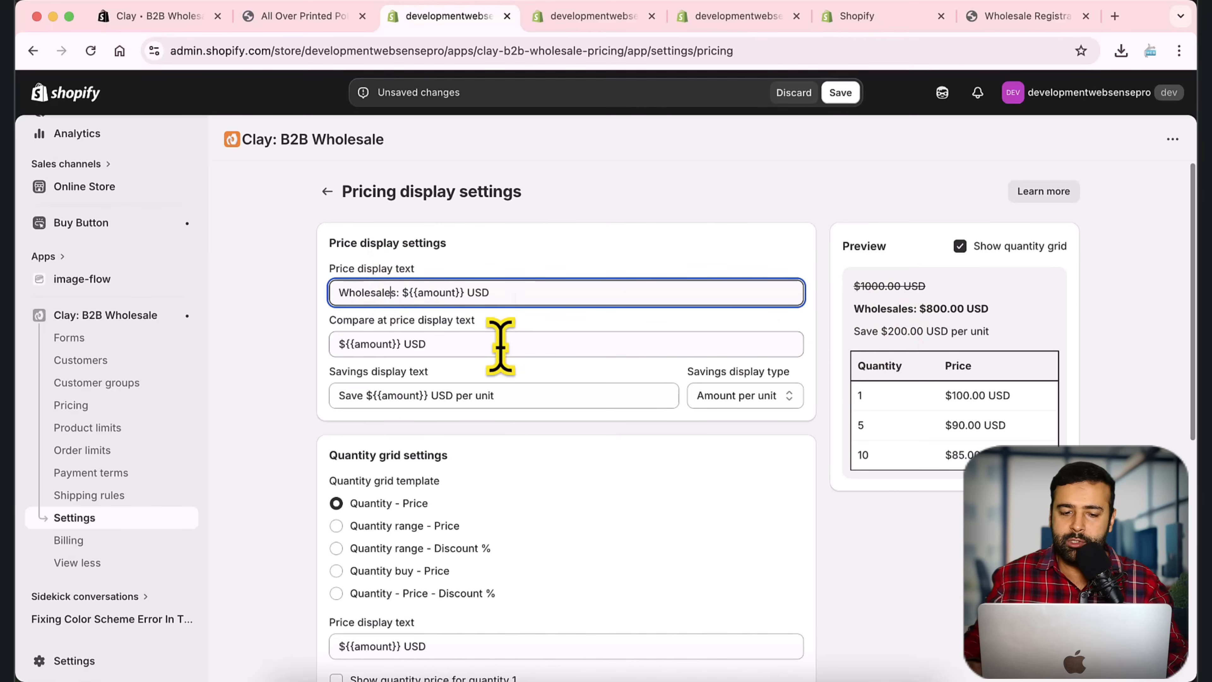
key("Delete")
type("Pricing")
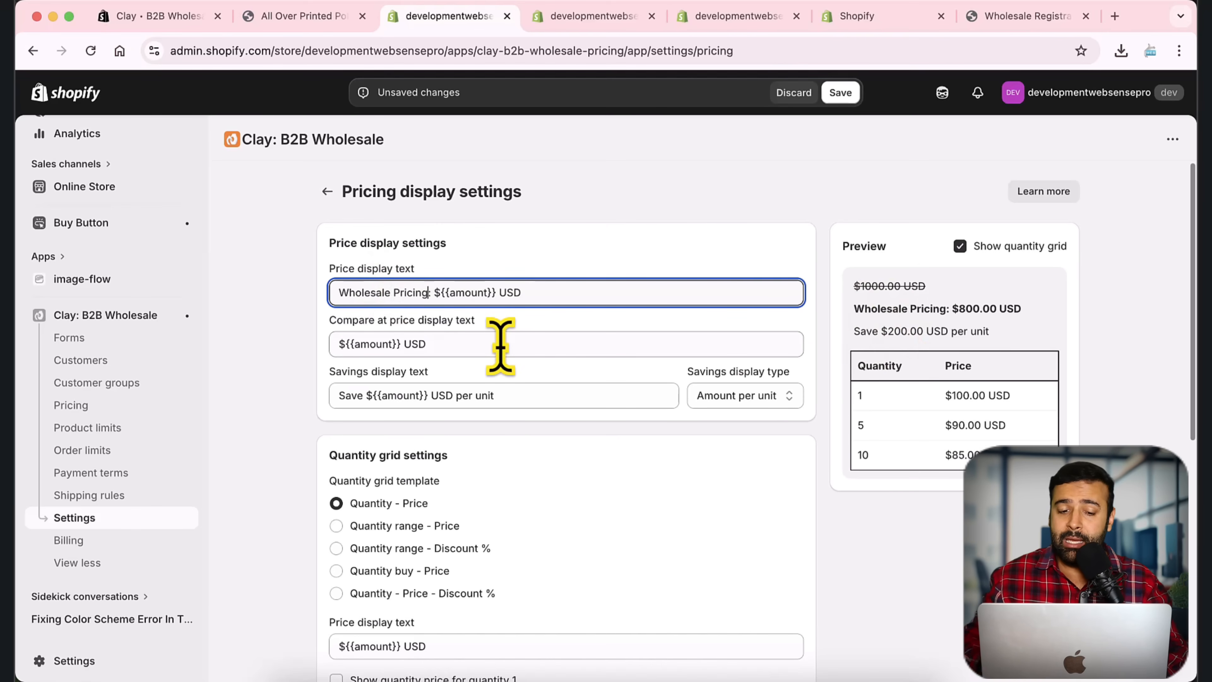
scroll(730, 441, "down", 2)
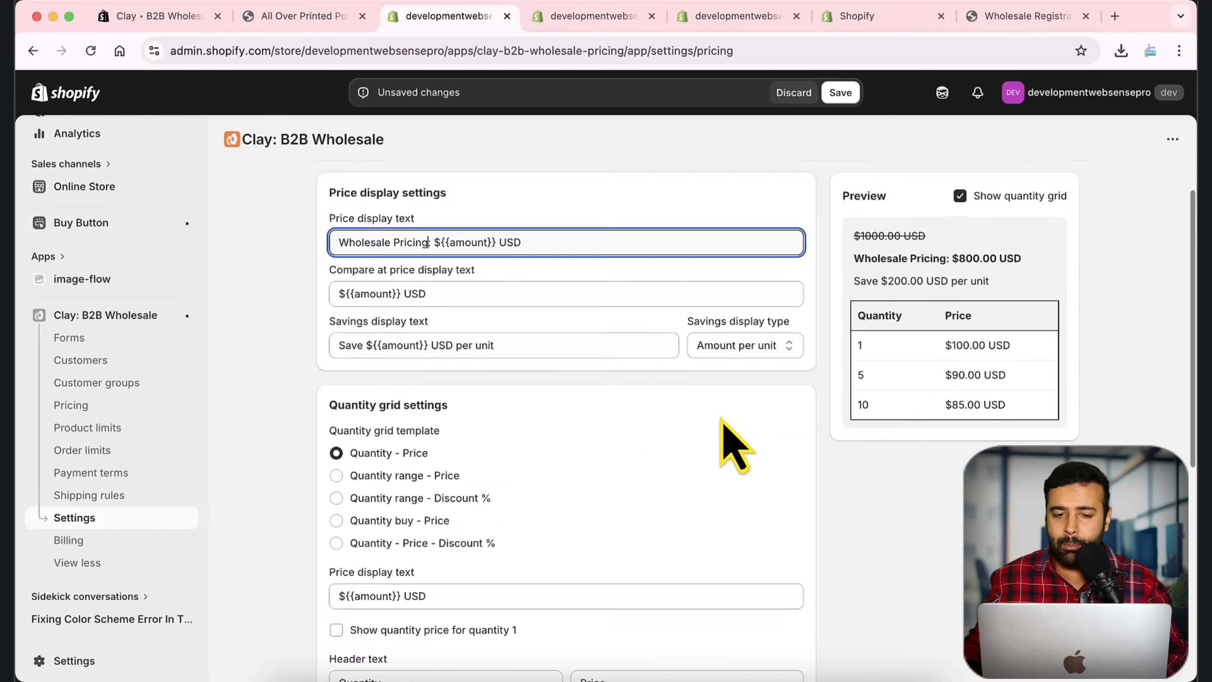
scroll(731, 441, "up", 2)
left_click(441, 291)
key("Left")
key("super+shift+Left")
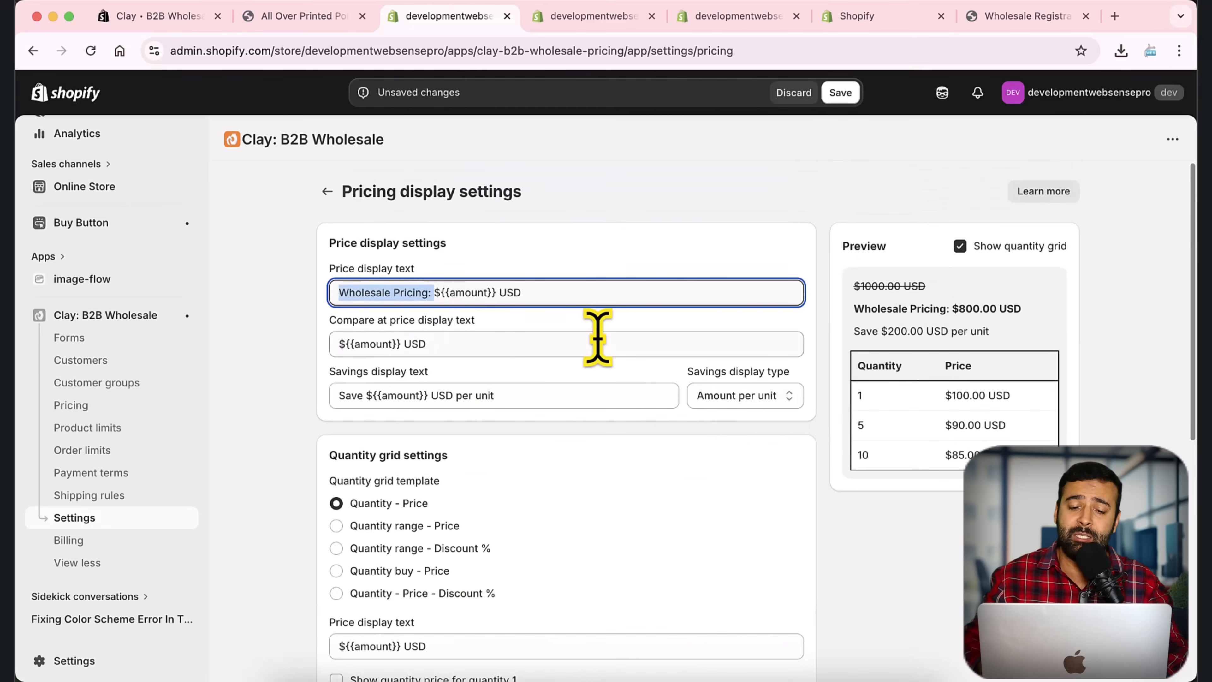
key("BackSpace")
Step: Preview the price-range, discount-percent and buy-quantity grid templates, then reselect Quantity - Price
scroll(859, 330, "down", 1)
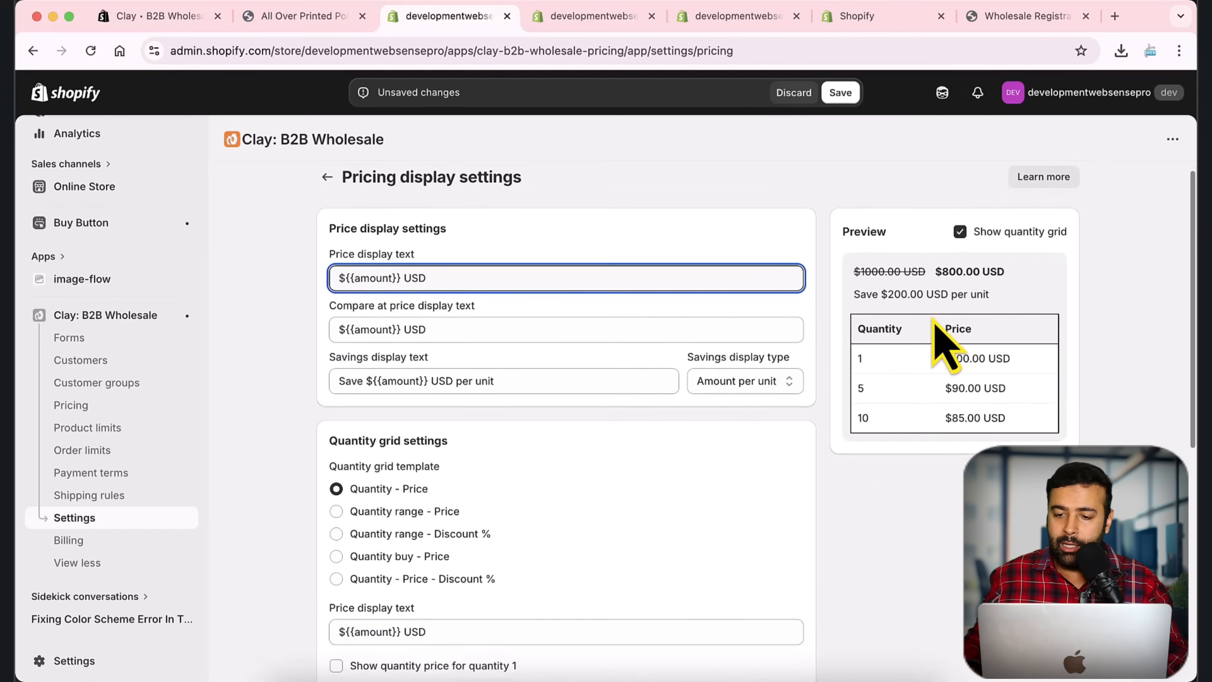
scroll(792, 266, "down", 5)
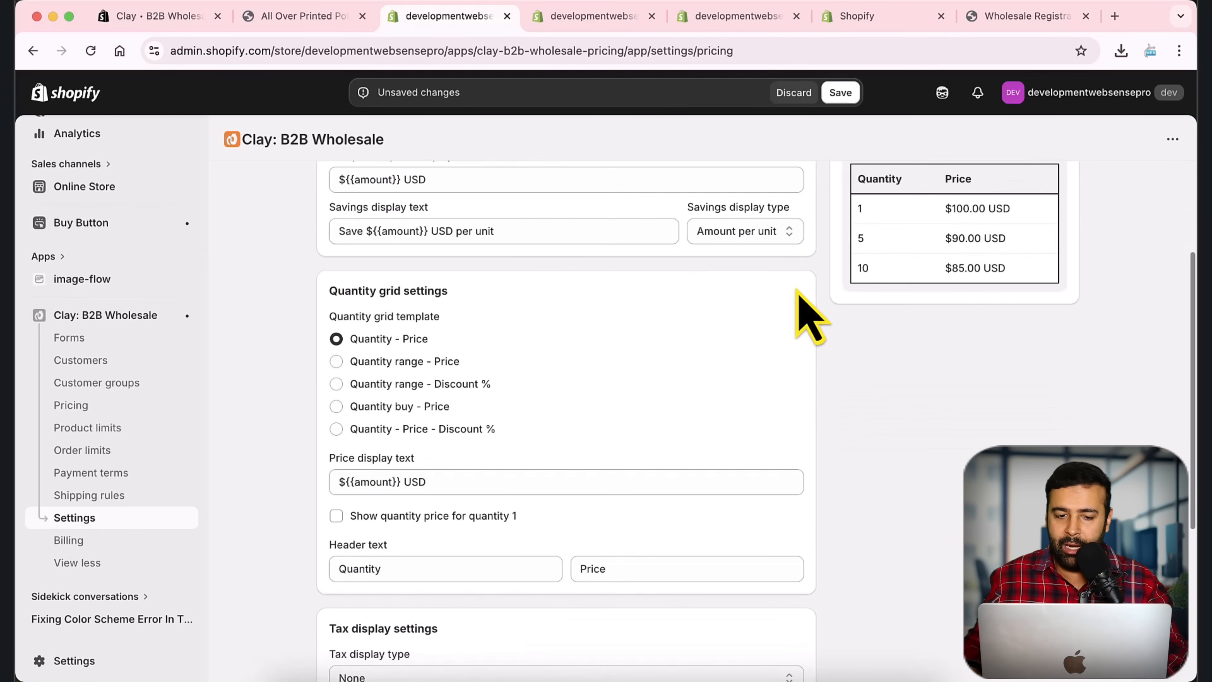
left_click(448, 364)
scroll(785, 382, "up", 3)
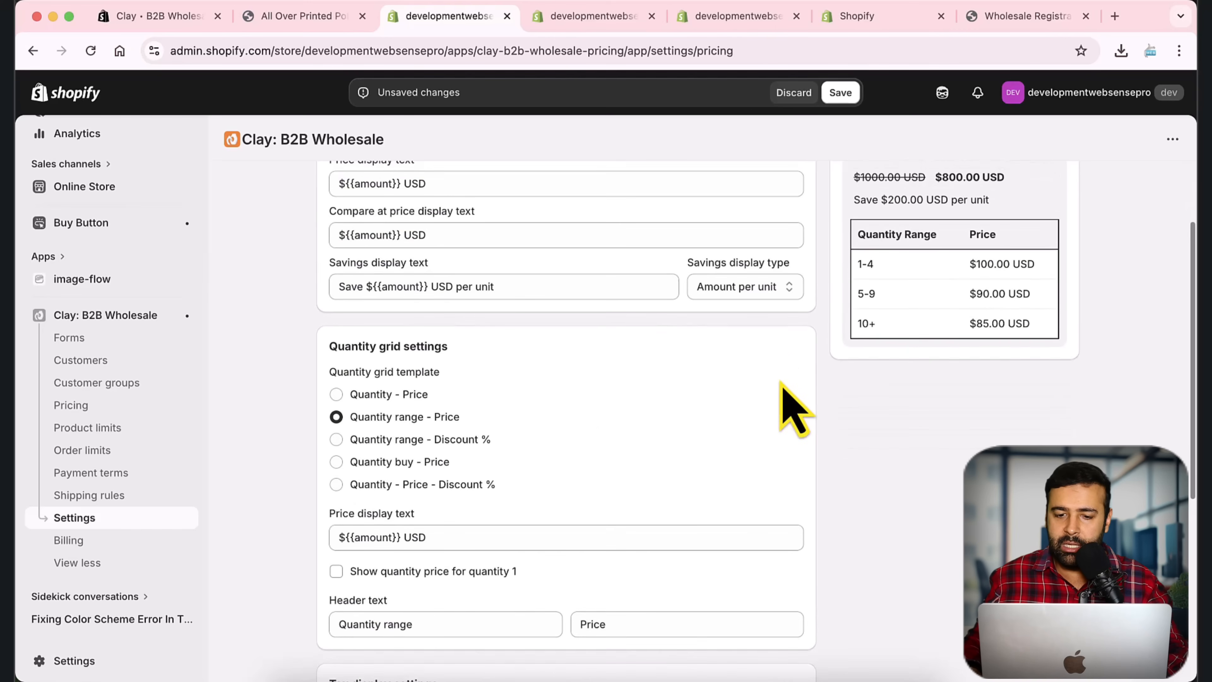
left_click(461, 476)
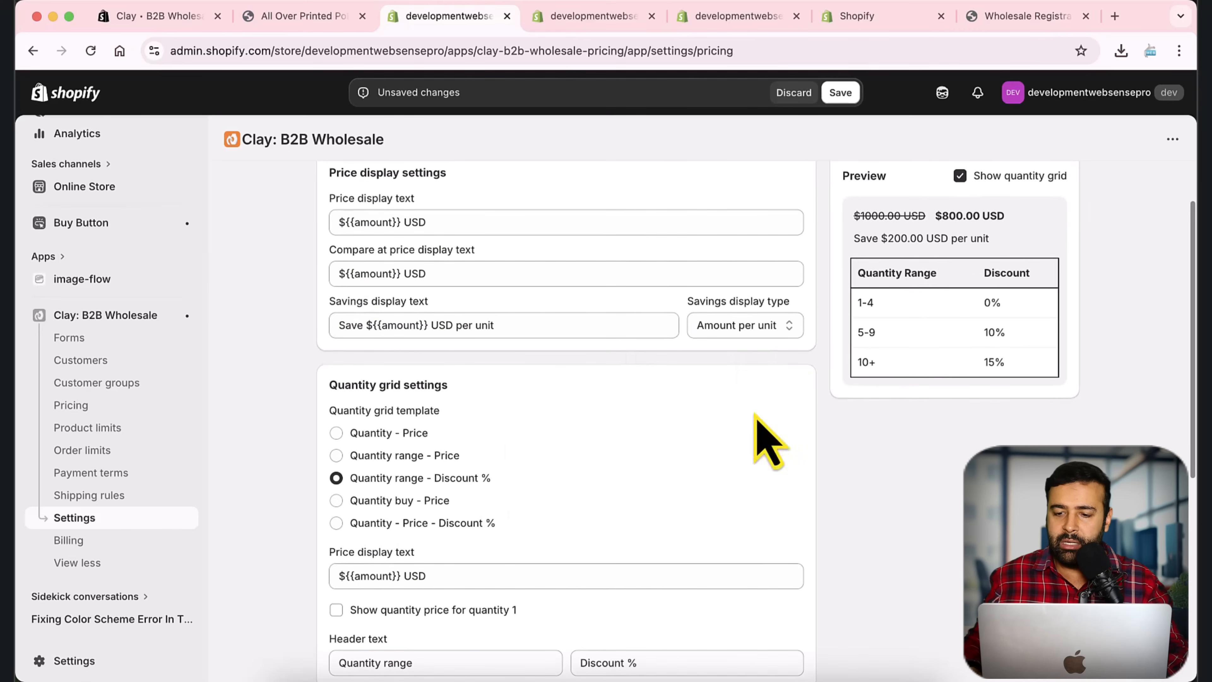
left_click(432, 500)
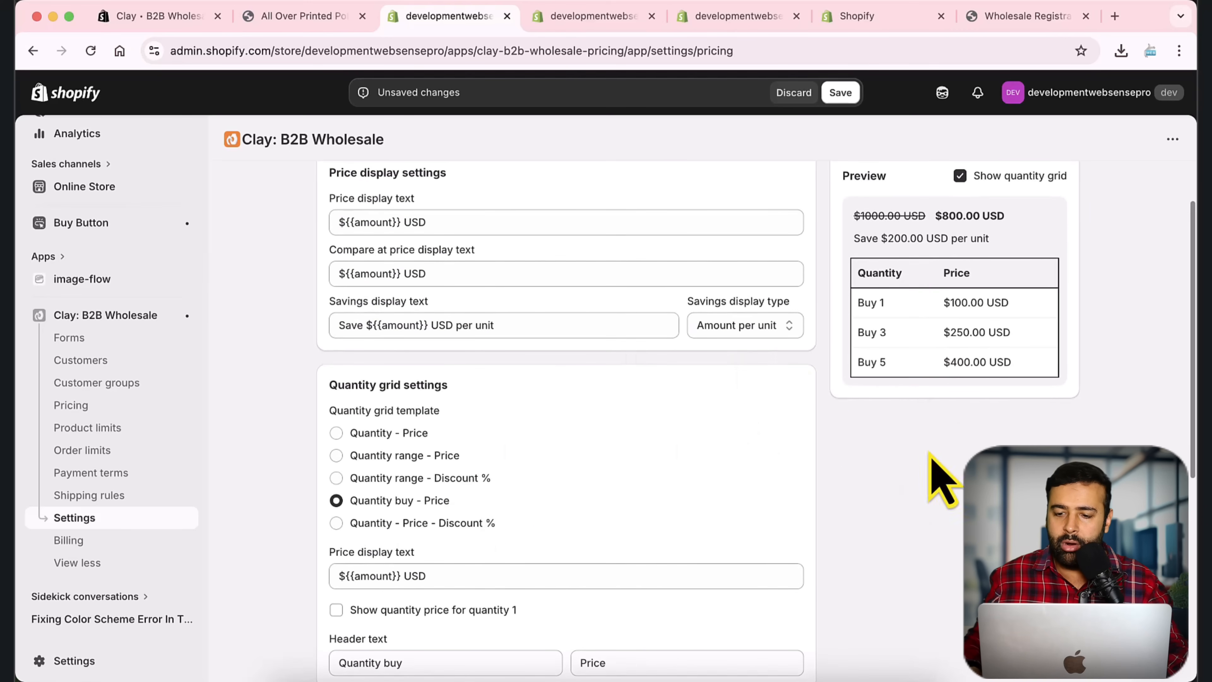
scroll(744, 415, "down", 3)
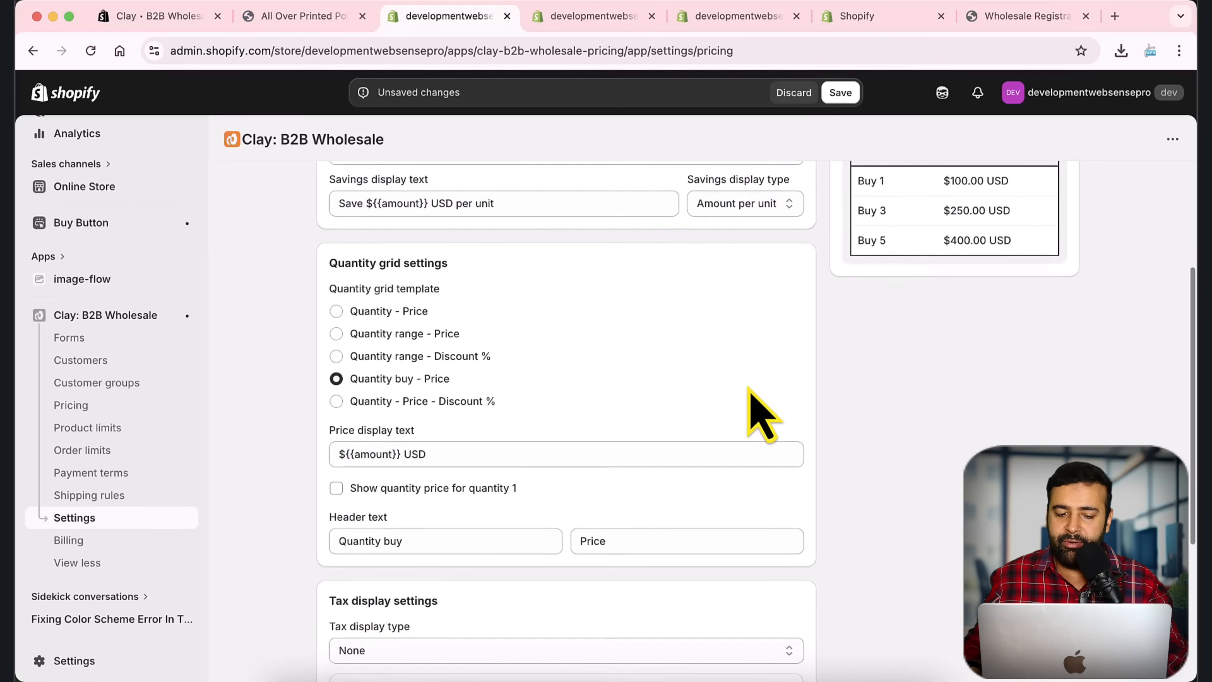
left_click(411, 316)
Step: Save the pricing display settings
scroll(852, 396, "down", 3)
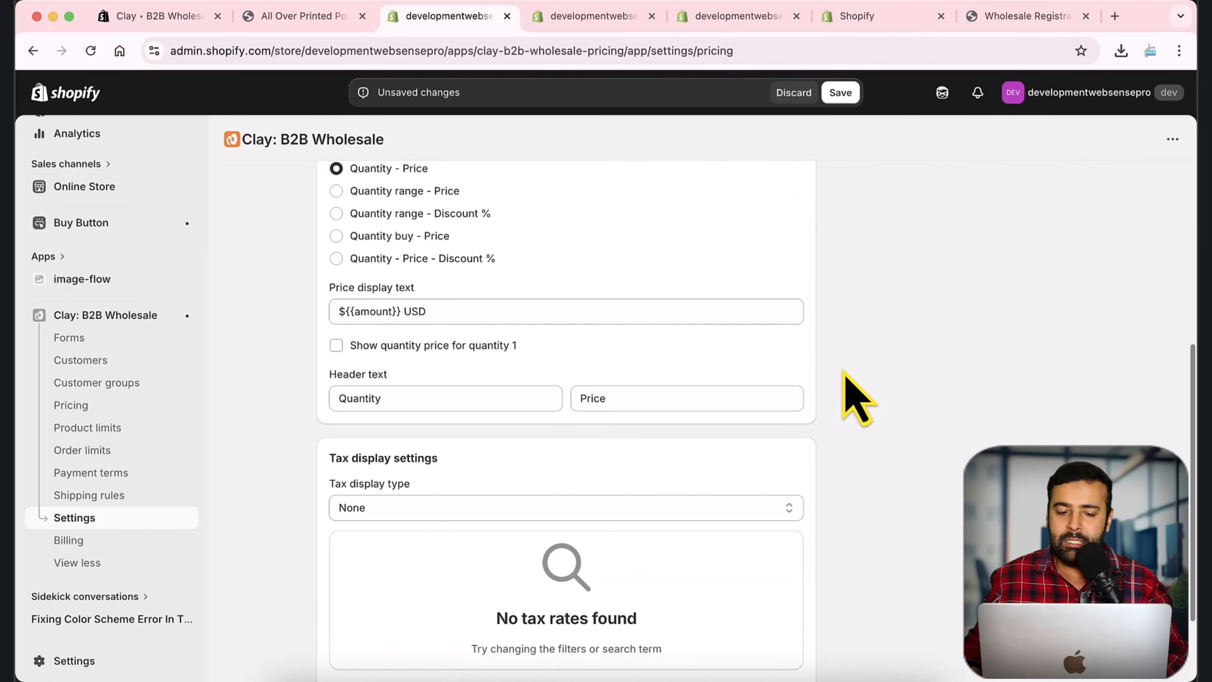
scroll(821, 420, "up", 3)
scroll(798, 425, "up", 4)
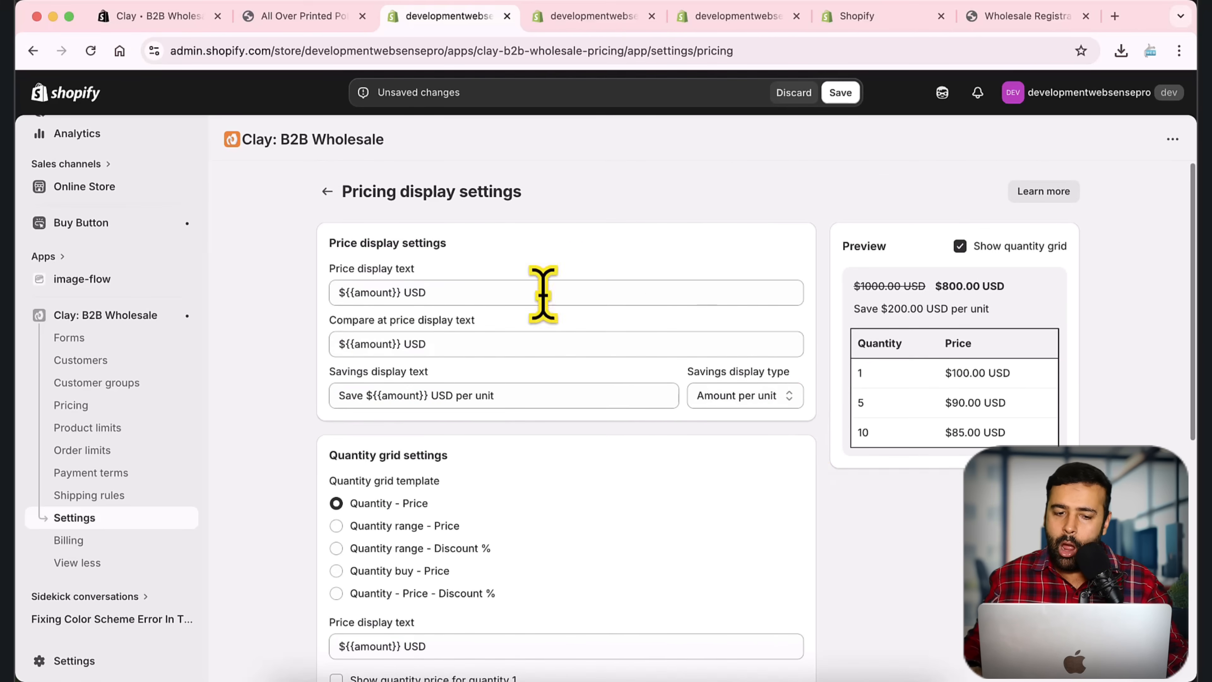
scroll(797, 379, "down", 3)
scroll(797, 379, "up", 3)
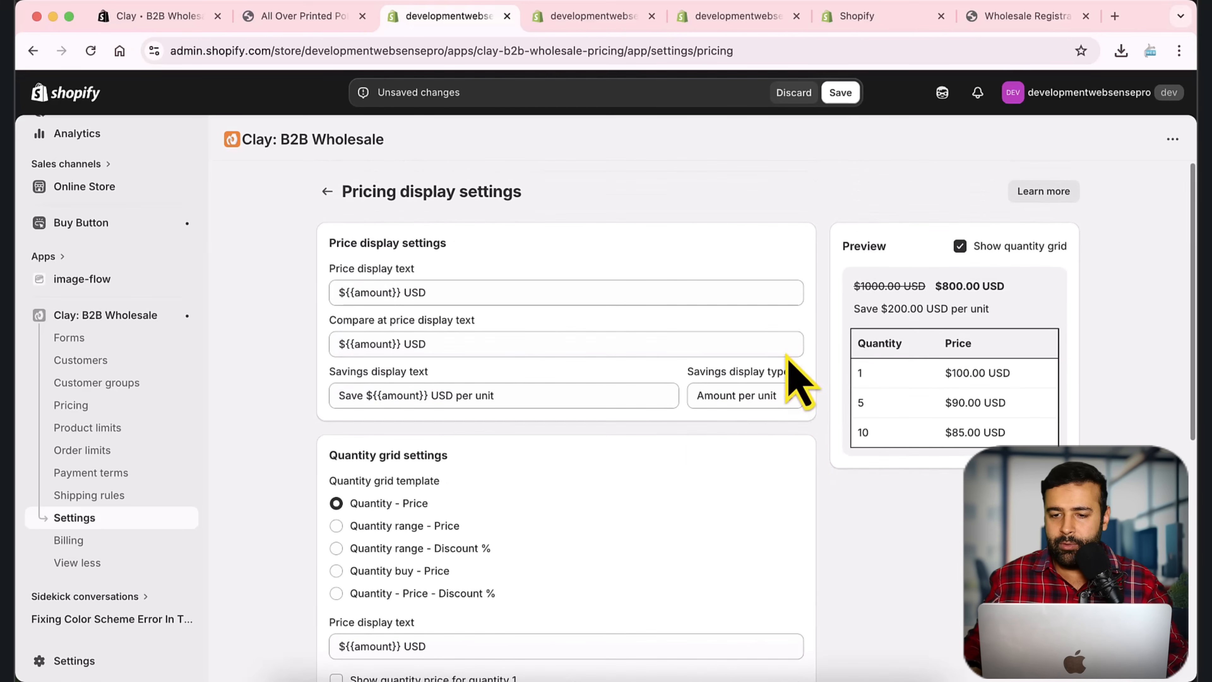
left_click(840, 93)
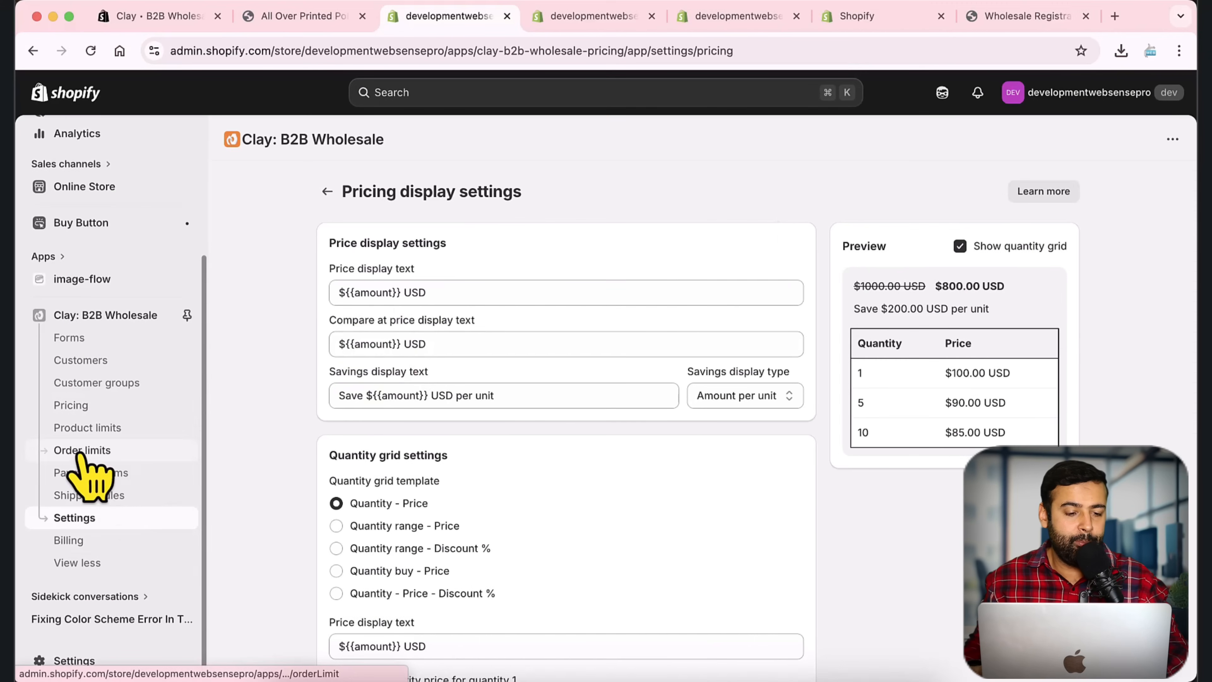
Step: Start a new order limit named 'Bronze Limit'
left_click(119, 456)
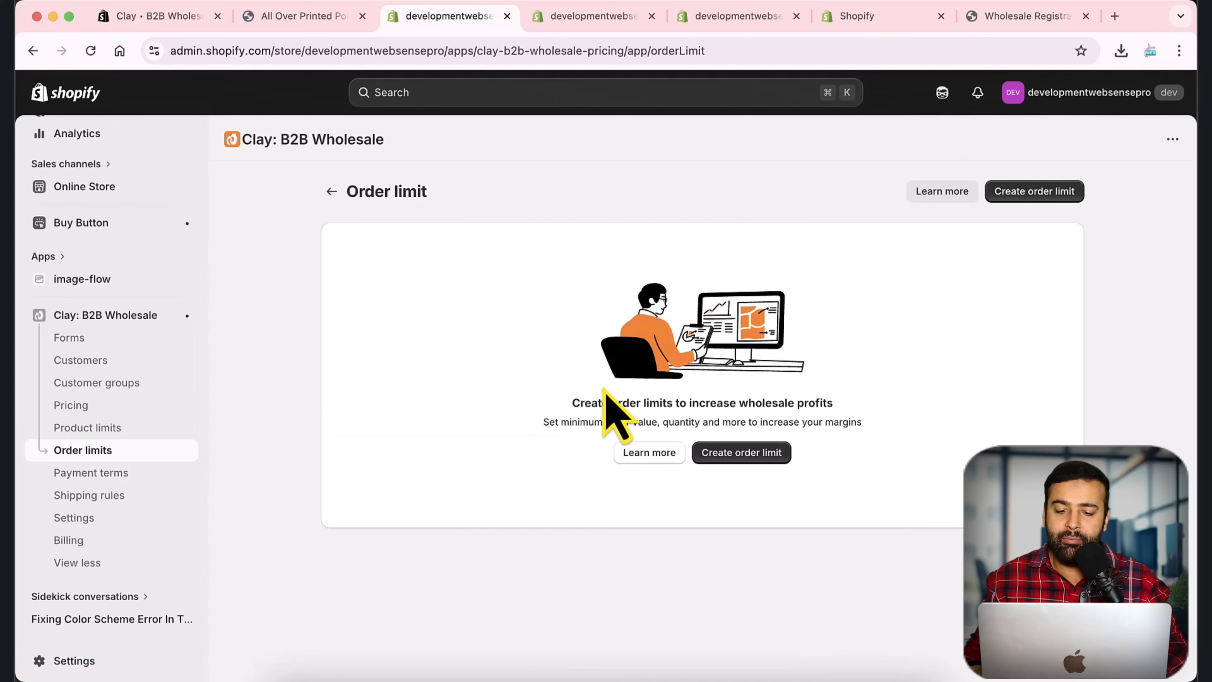
left_click(769, 459)
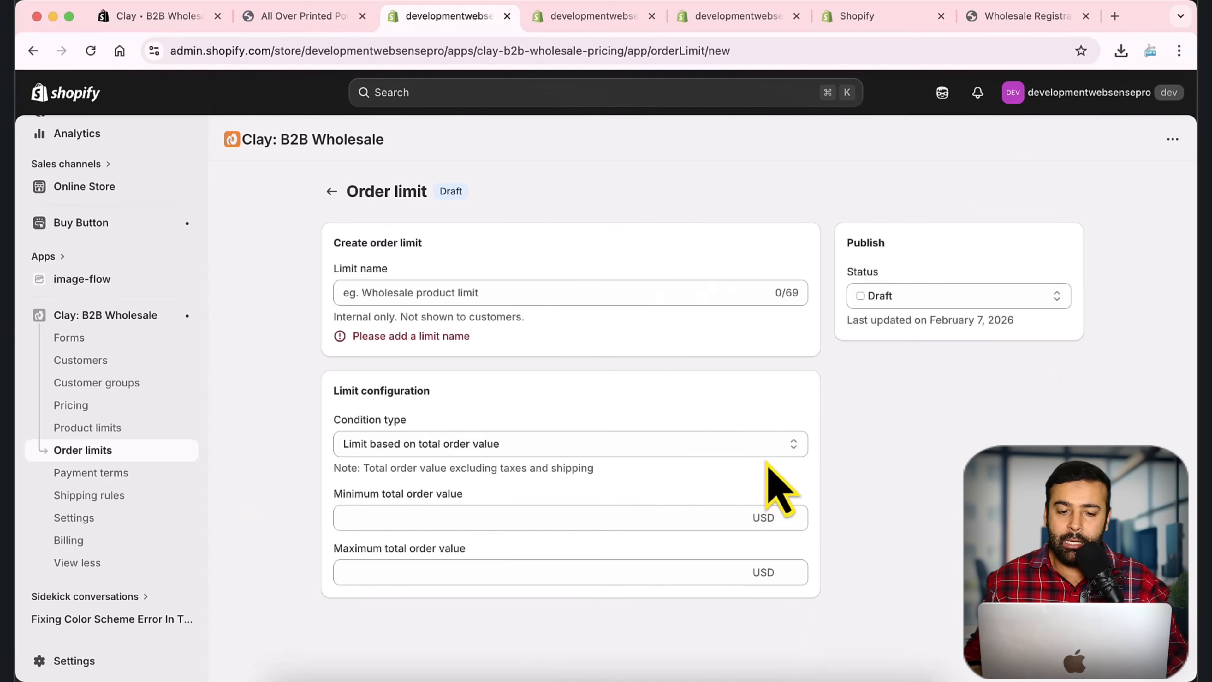
left_click(586, 286)
type("Bron")
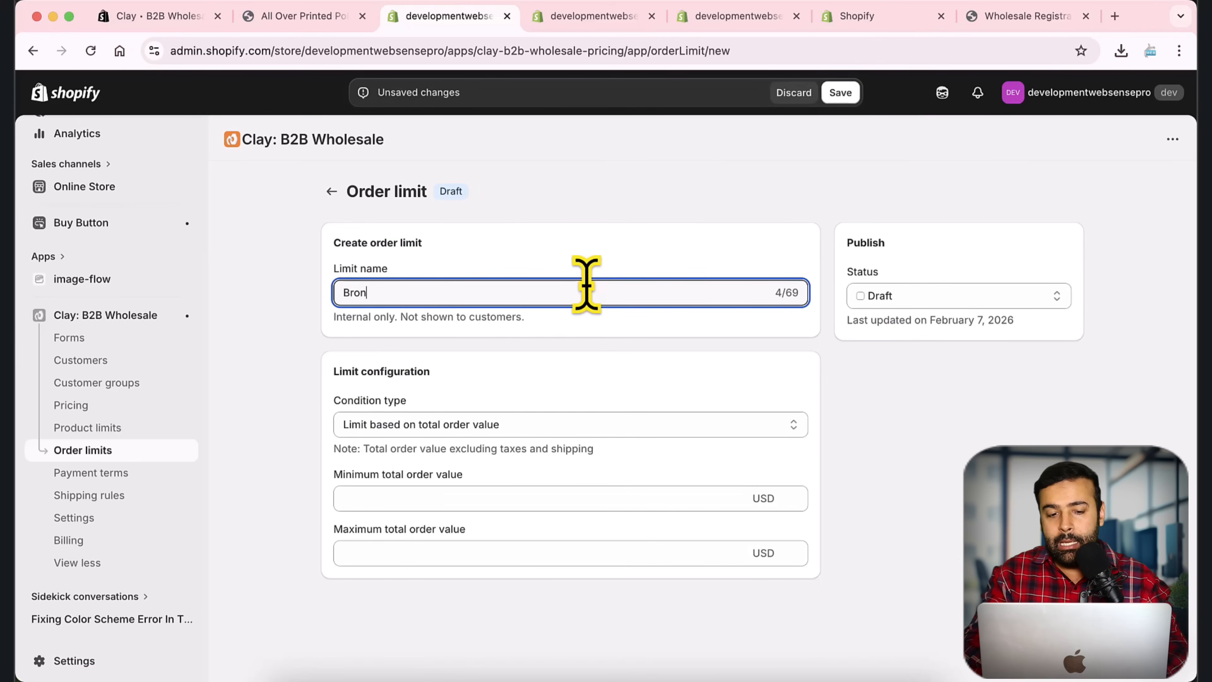
type("ze Limit")
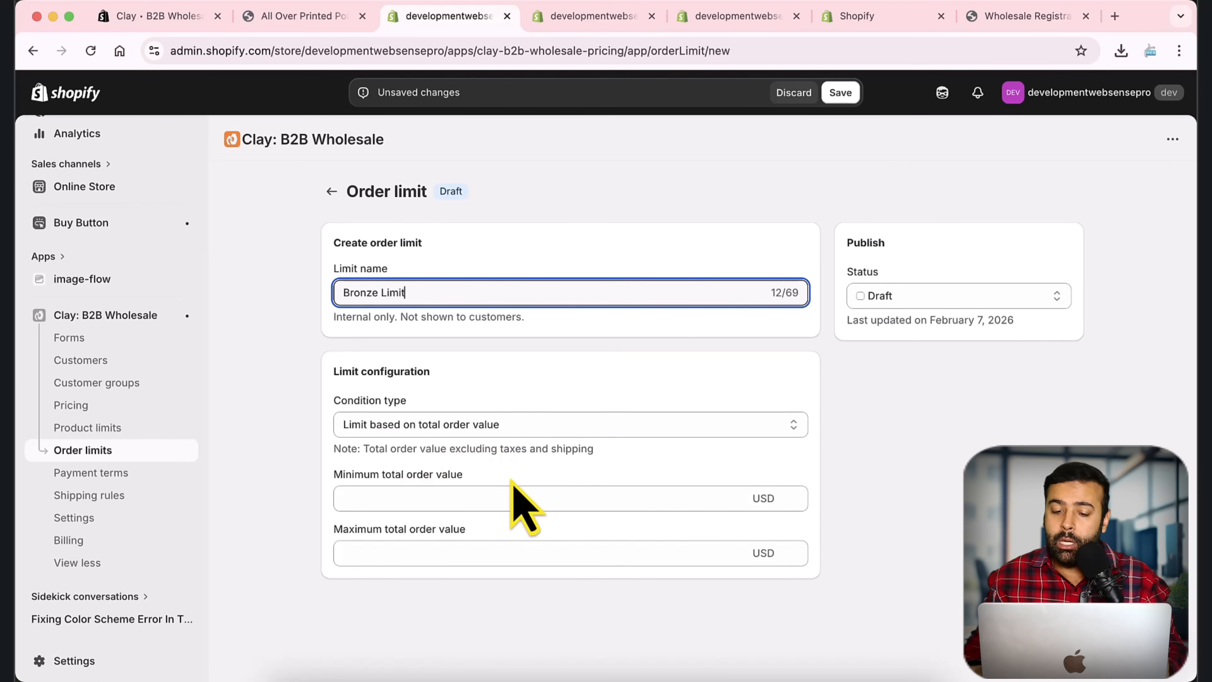
Step: Set the limit's minimum total order value to 1000 USD
left_click(502, 498)
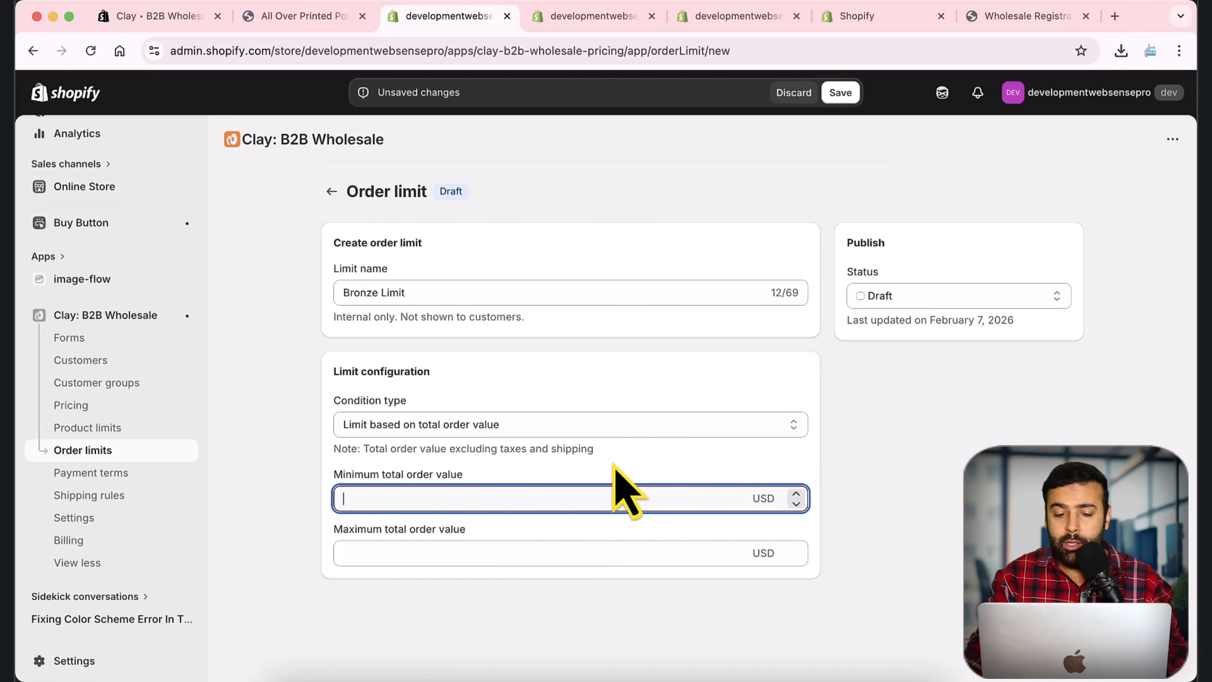
left_click(667, 455)
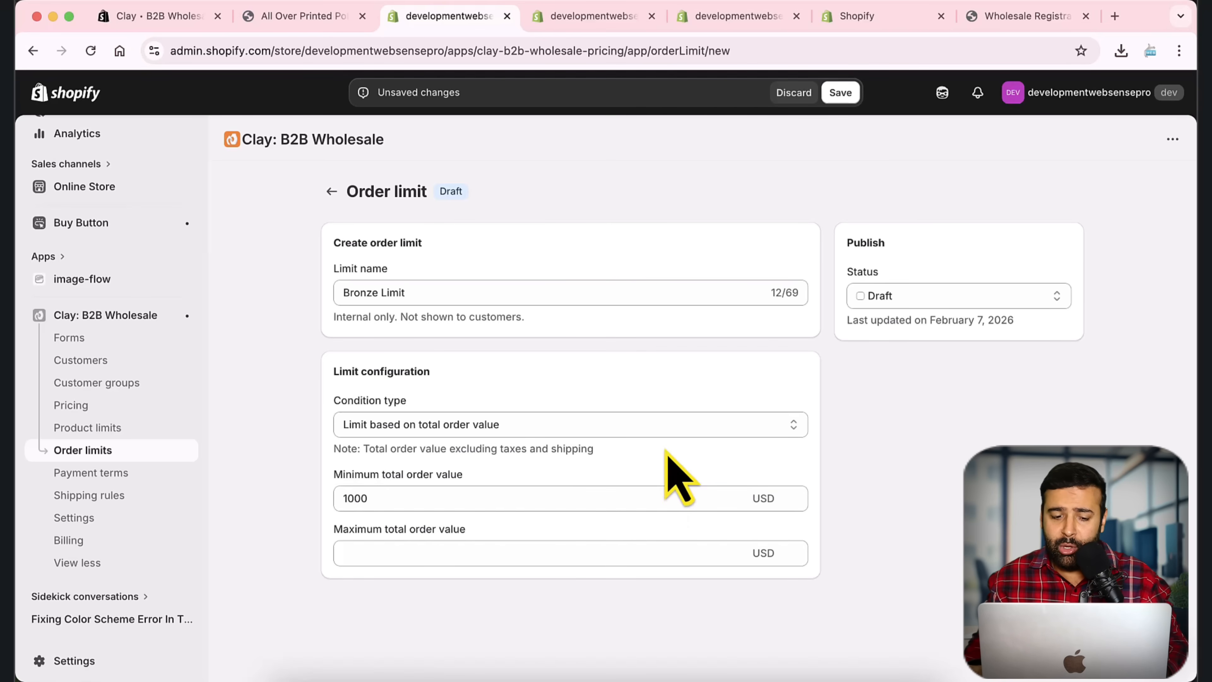
double_click(371, 496)
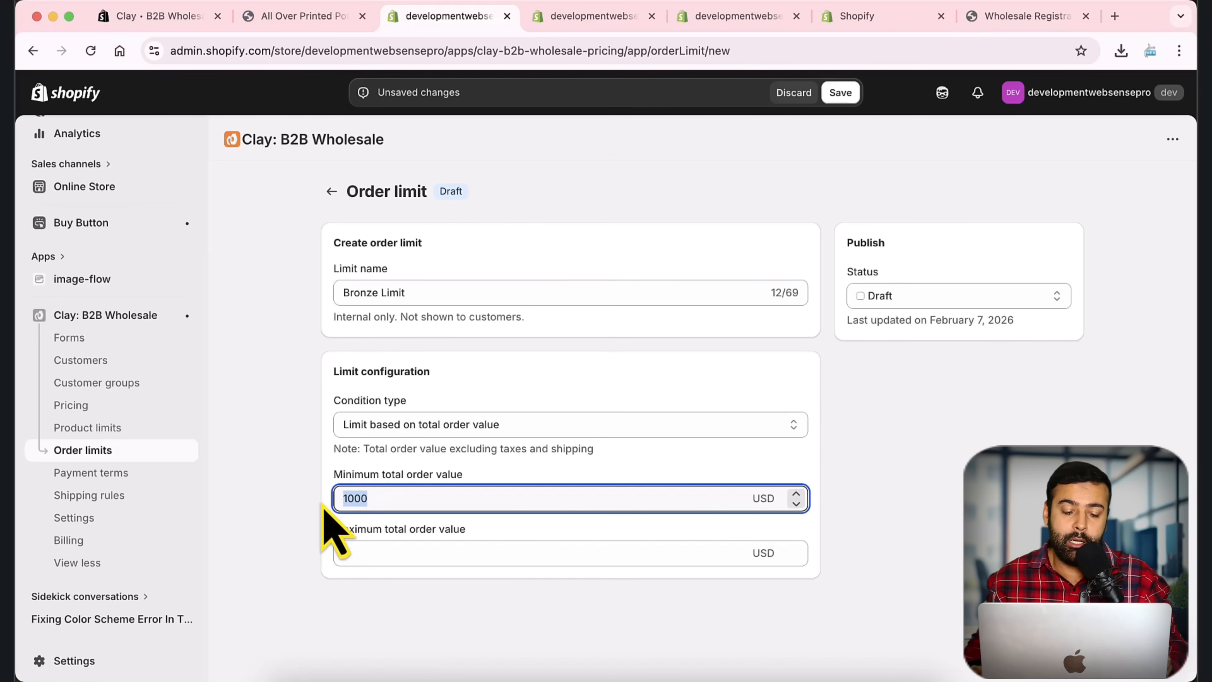
type("200")
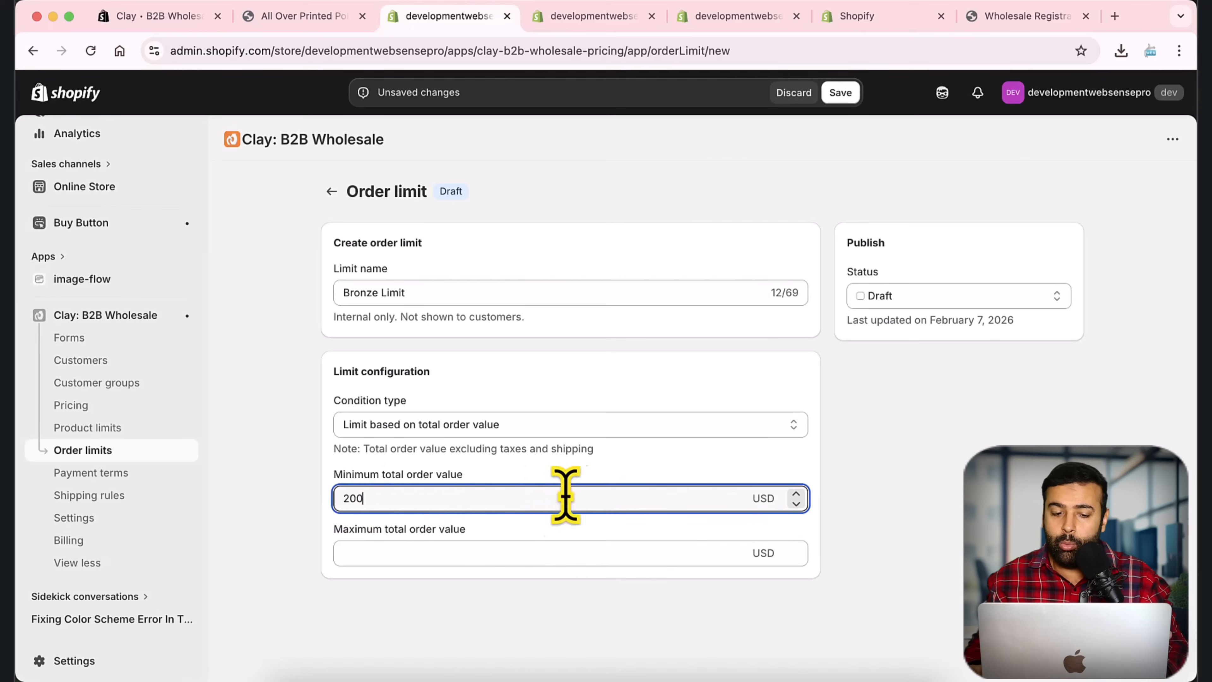
double_click(332, 500)
type("1000")
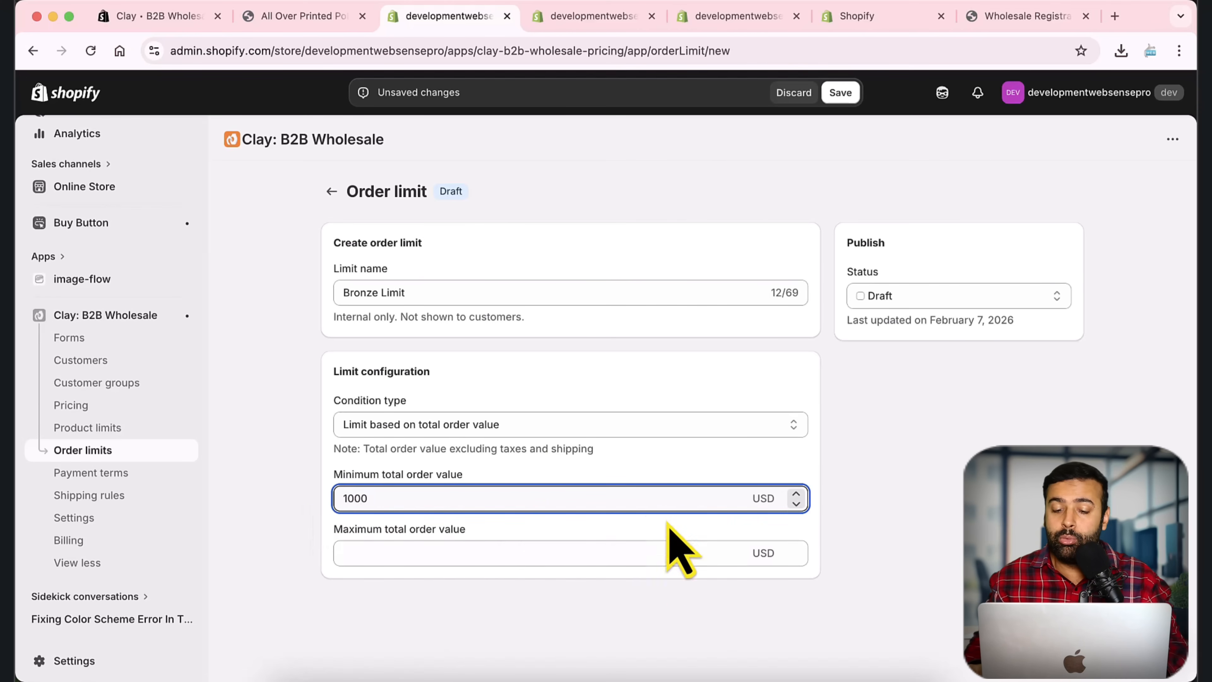
left_click(661, 474)
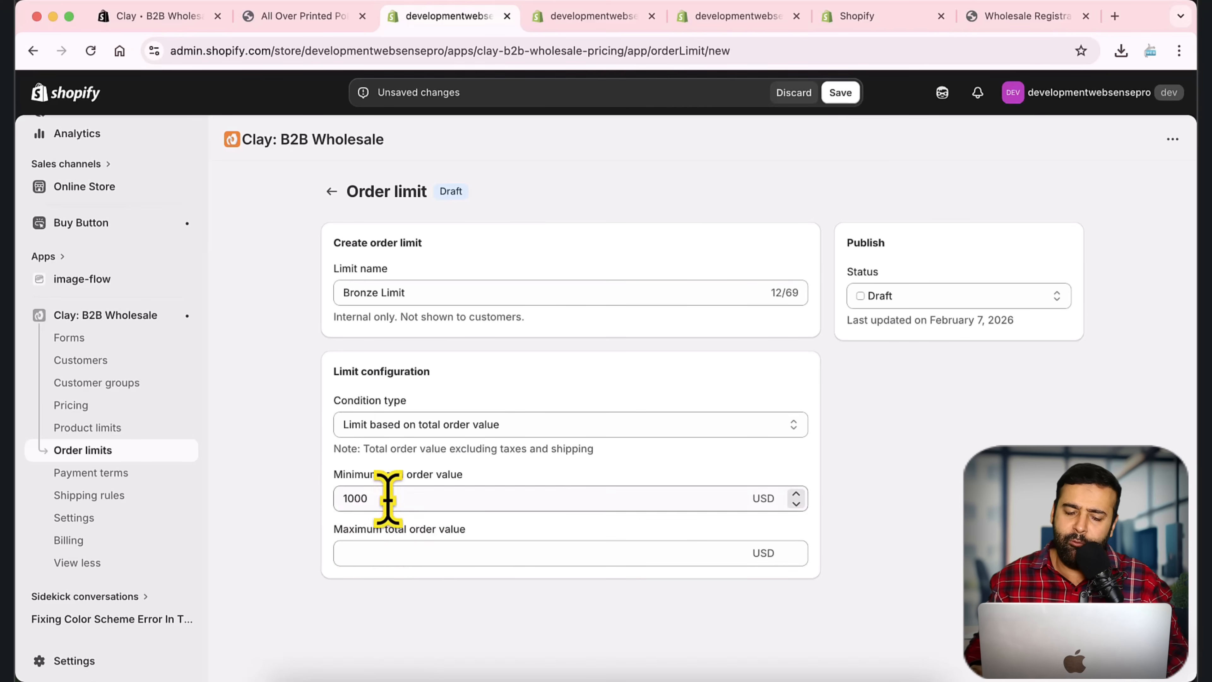
left_click_drag(387, 497, 306, 514)
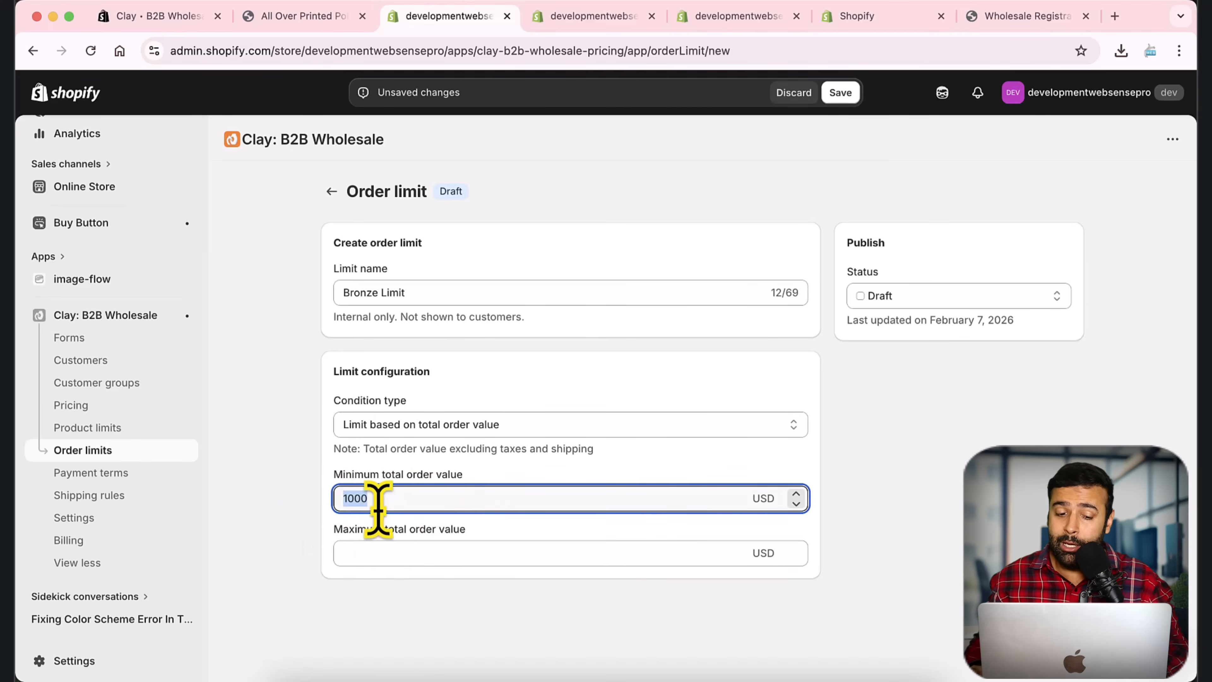
Step: Keep the total-order-value condition, set Bronze Limit to Active, and save it
left_click(460, 432)
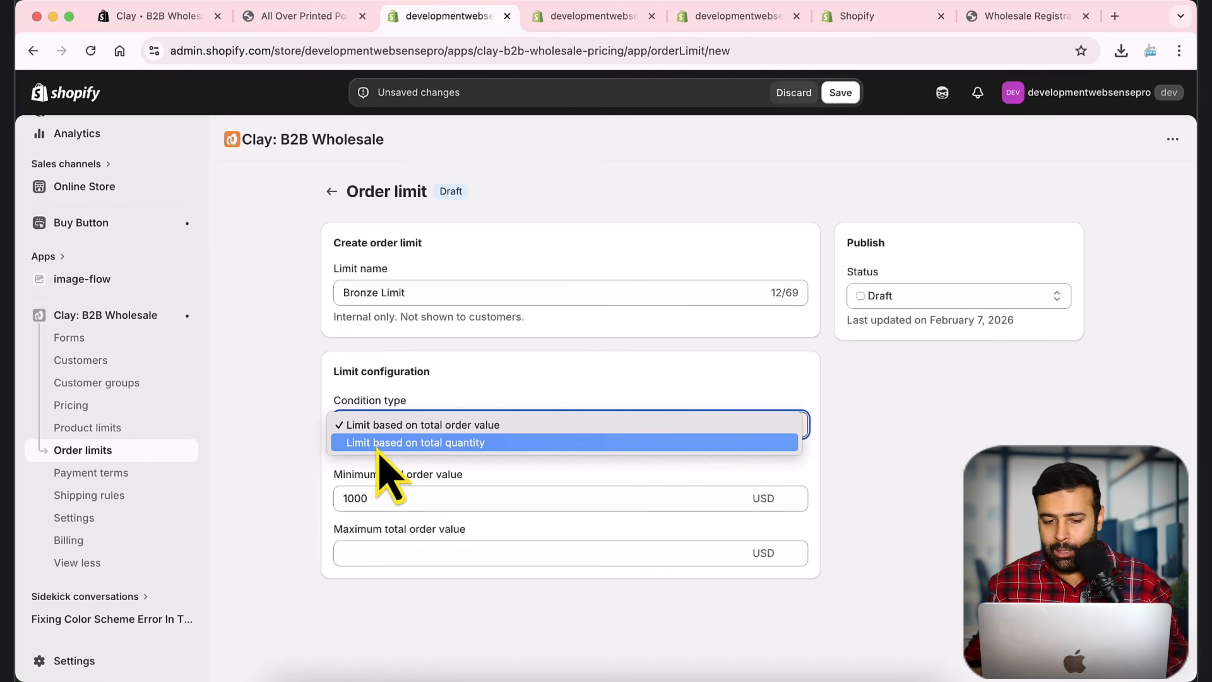
left_click(482, 426)
left_click(882, 296)
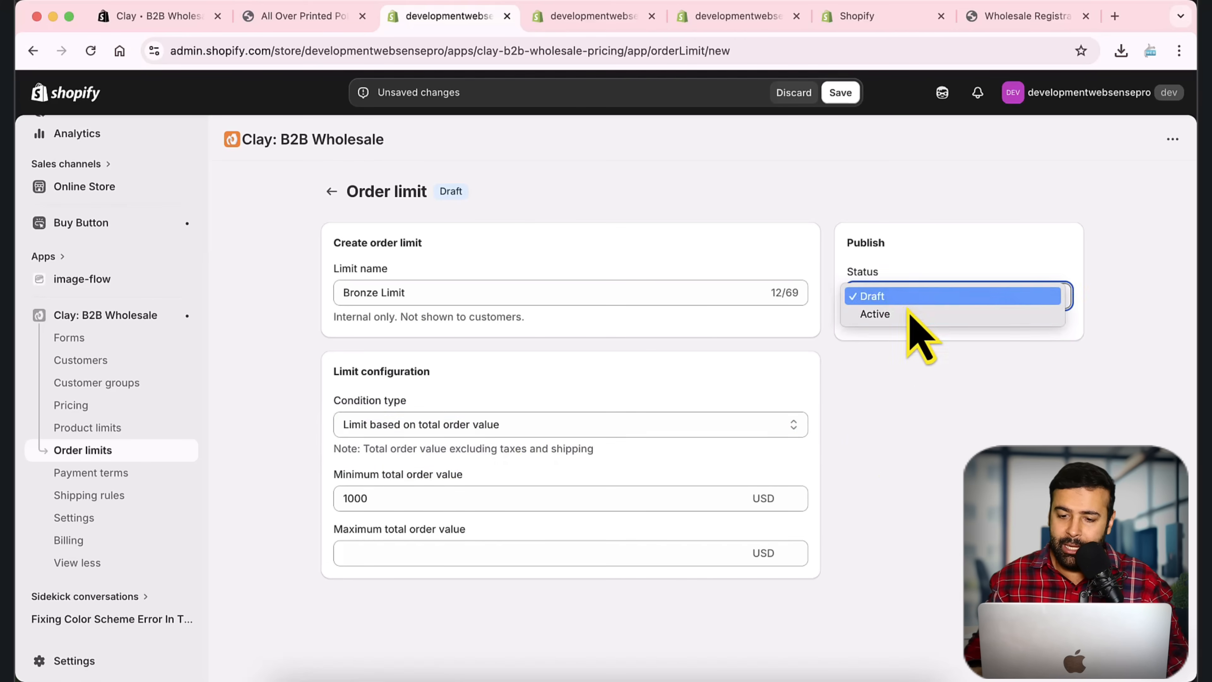
left_click(905, 316)
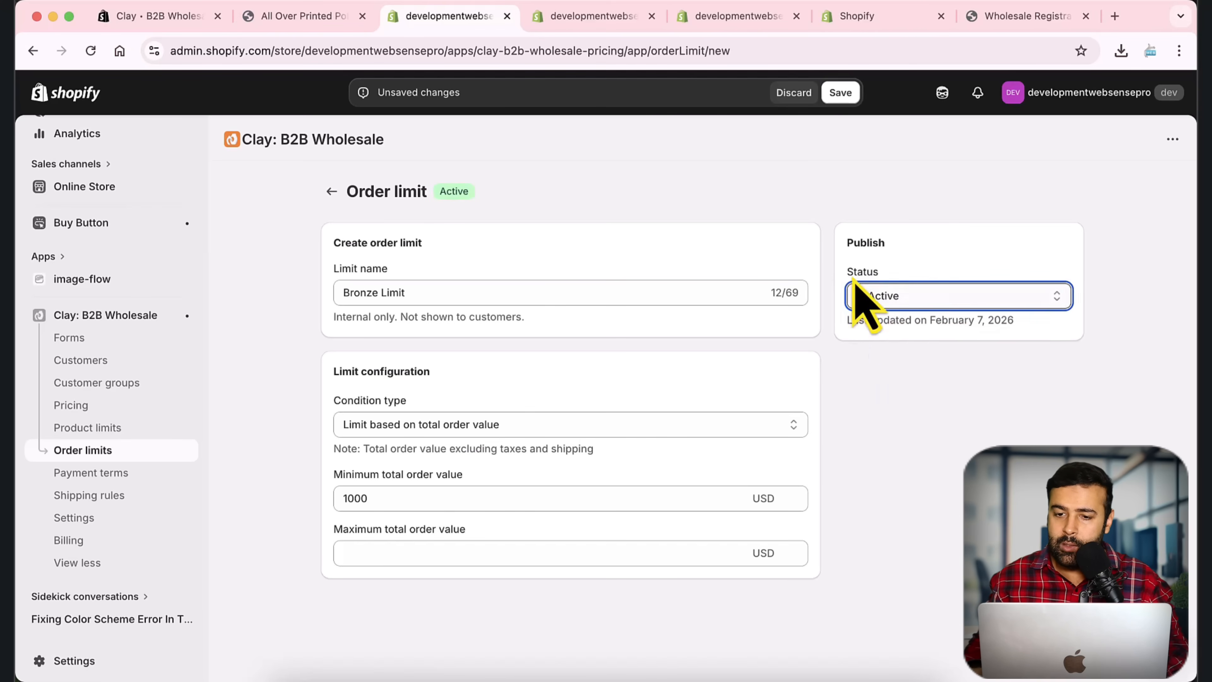
left_click(840, 92)
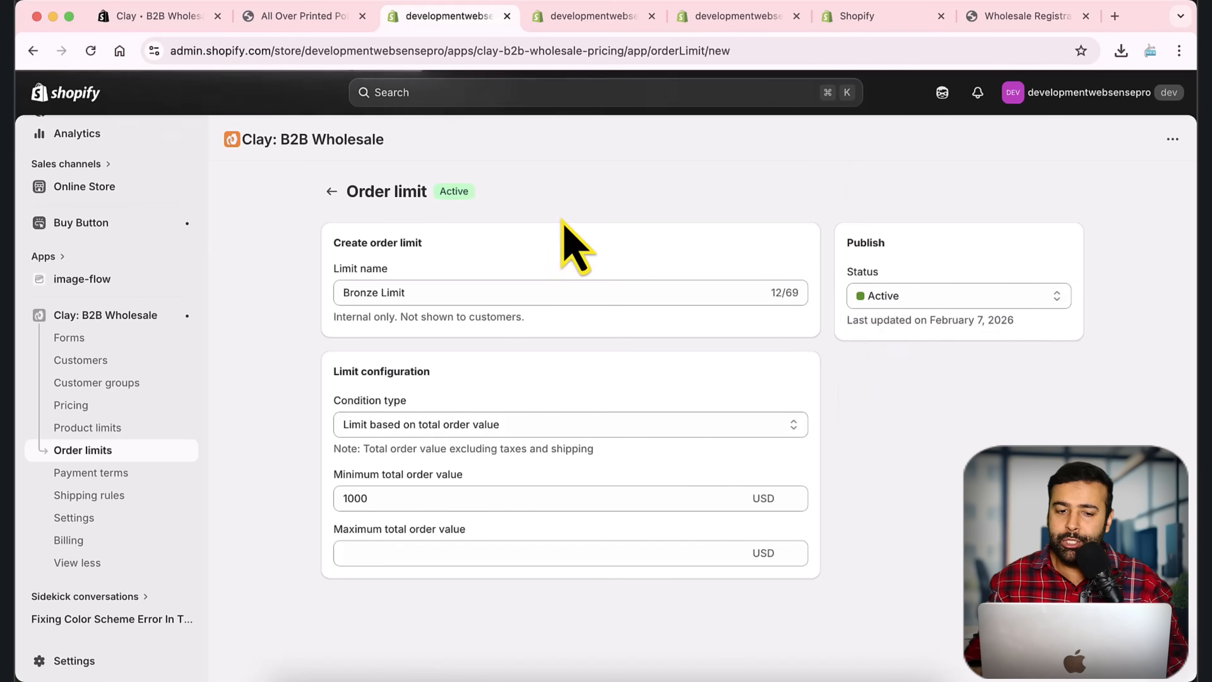
Step: Go to the Customer groups list
triple_click(421, 292)
left_click(329, 356)
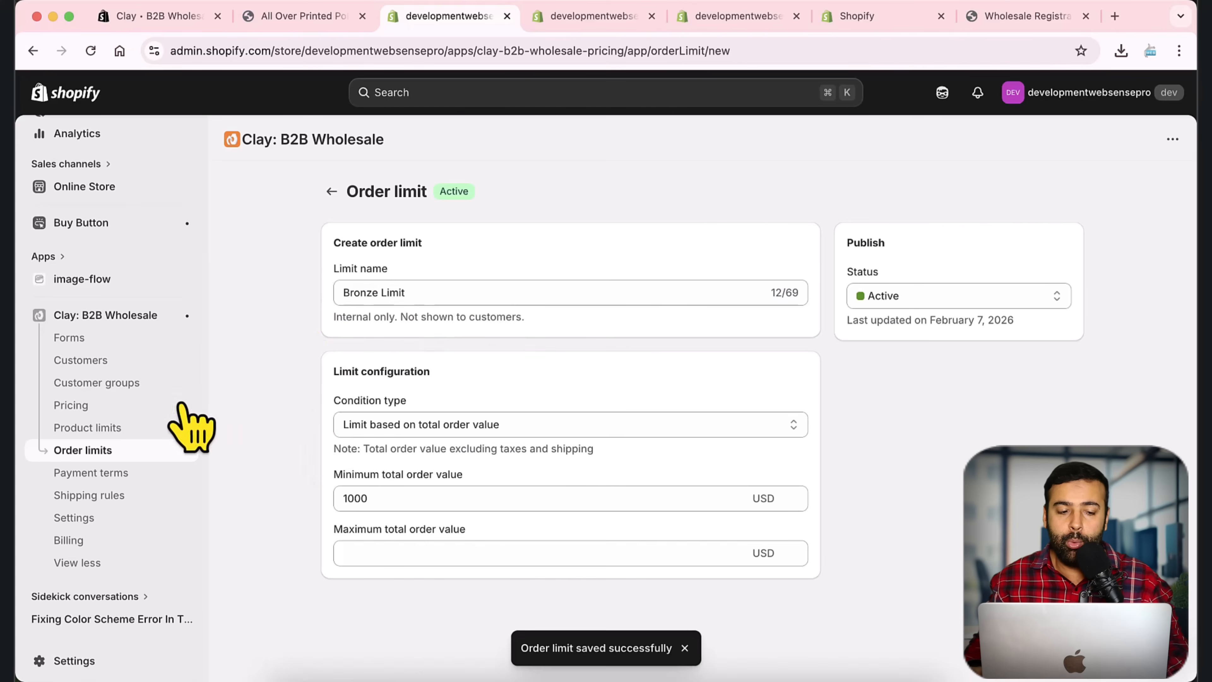
left_click(141, 382)
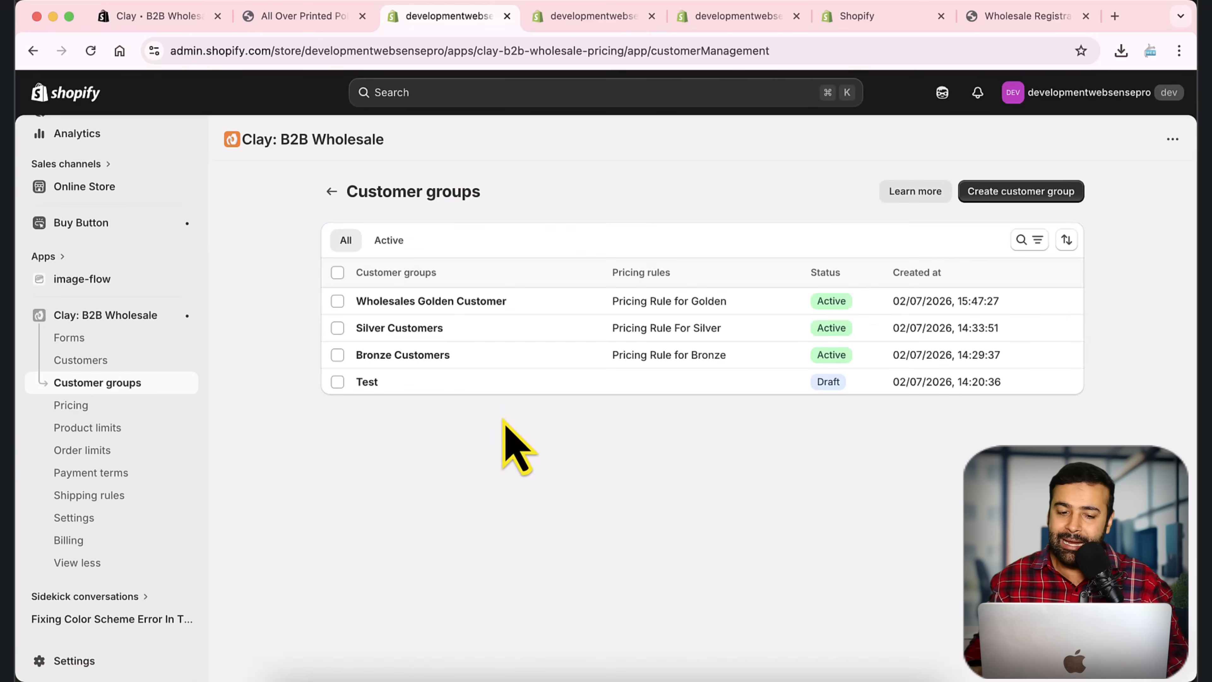
Step: Add Bronze Limit as an order limit on the Bronze Customers group and save
left_click(410, 363)
scroll(860, 371, "down", 10)
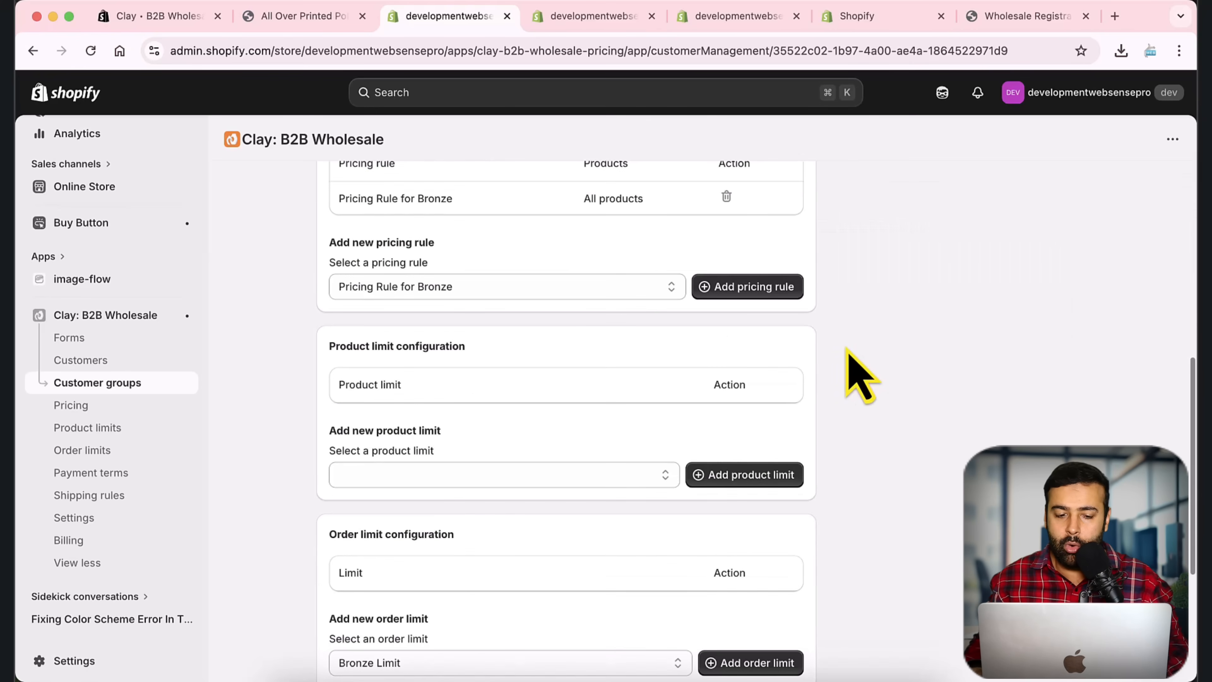
scroll(860, 377, "down", 4)
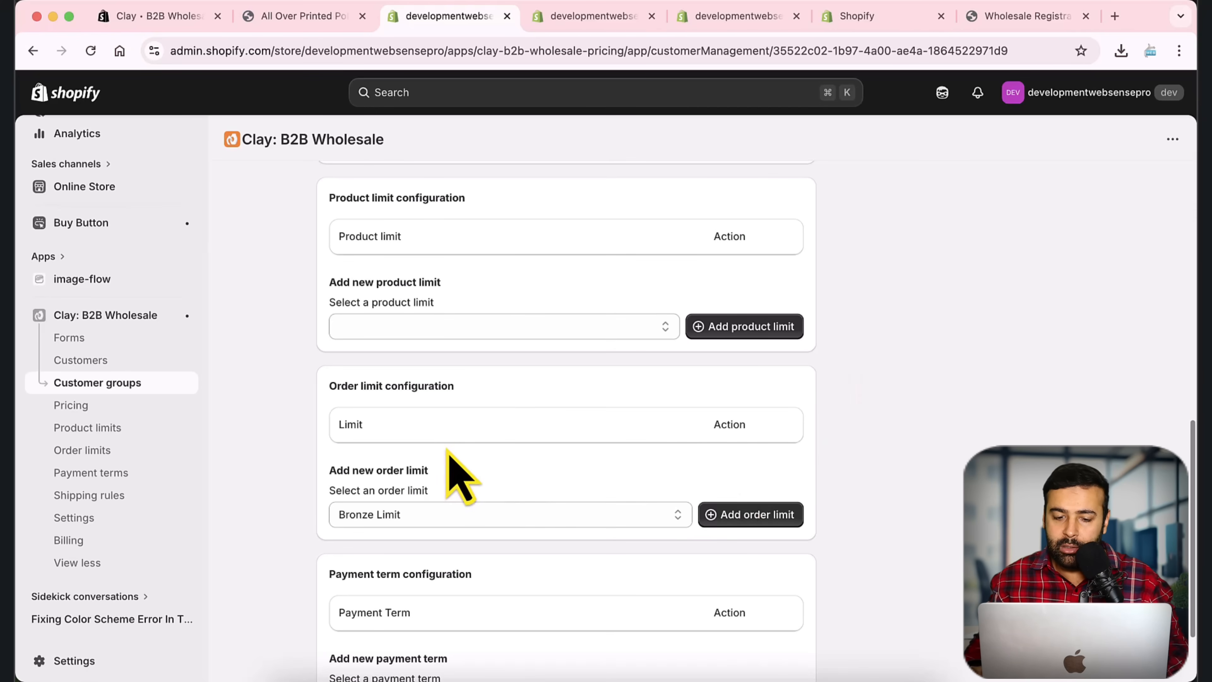
left_click_drag(354, 386, 508, 390)
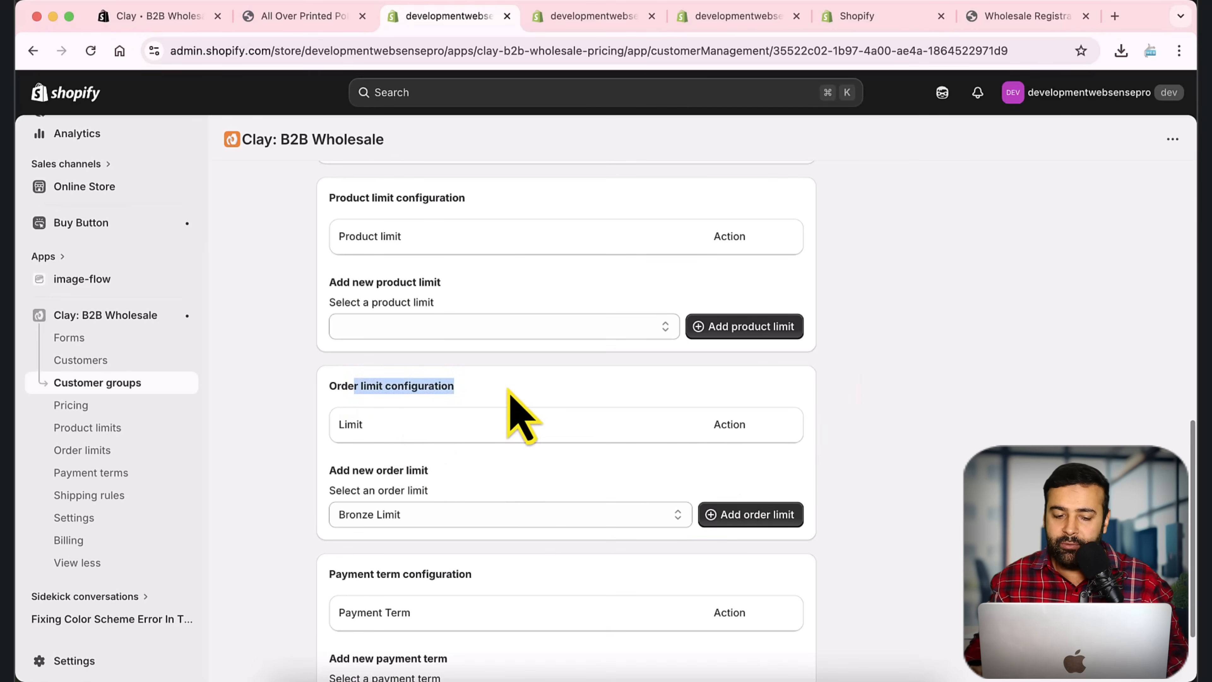
left_click(555, 427)
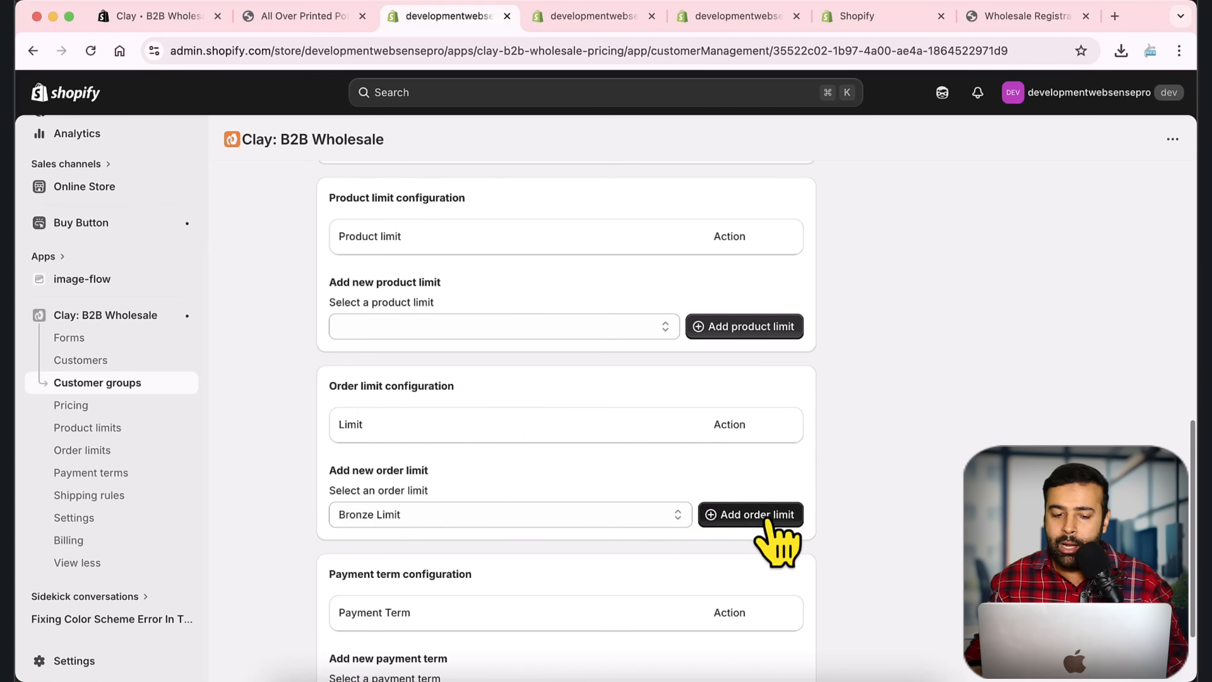
left_click(548, 519)
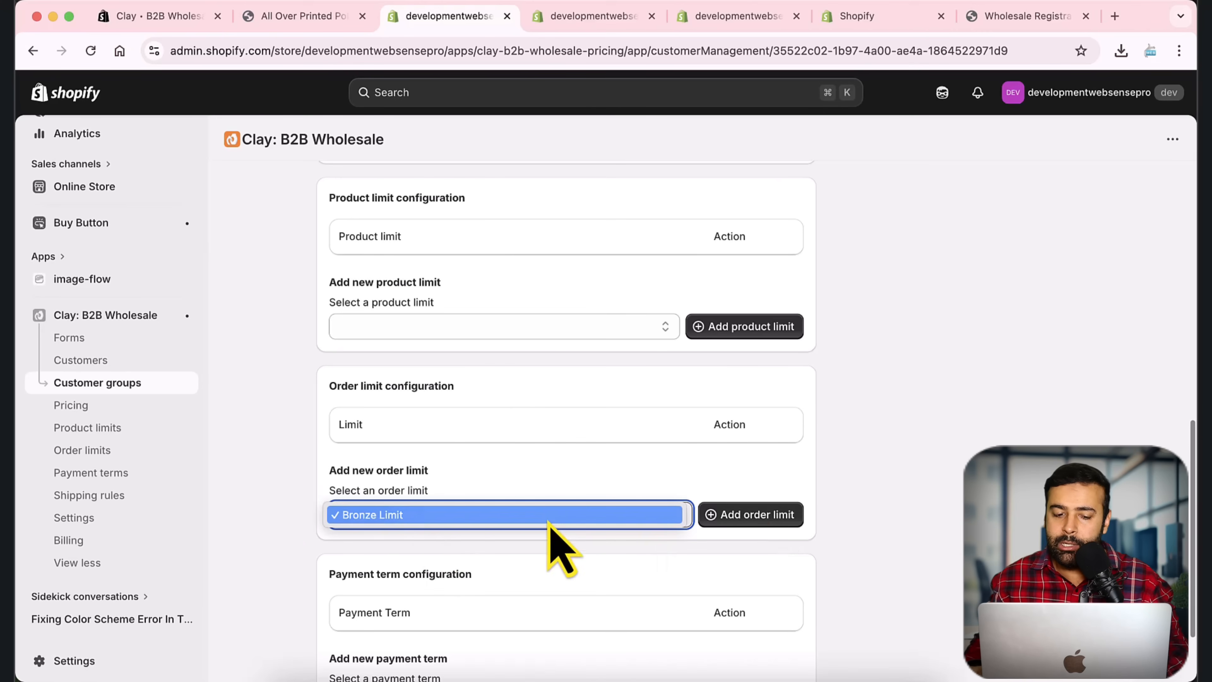
left_click(413, 517)
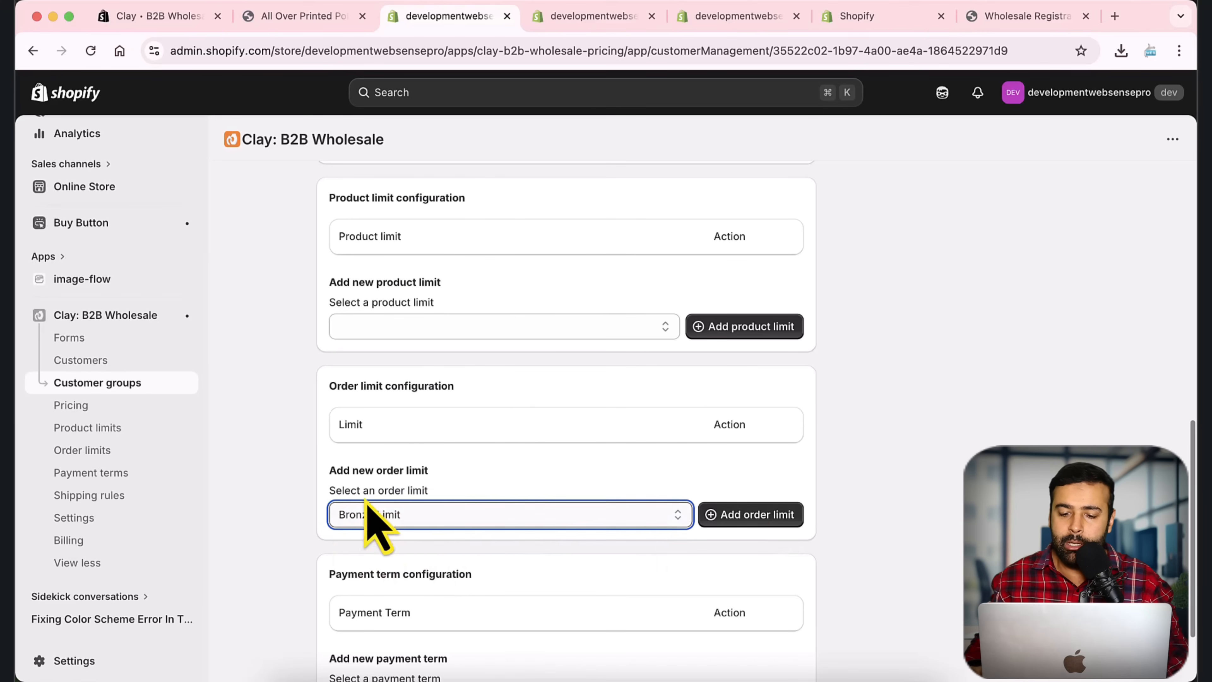
left_click(783, 516)
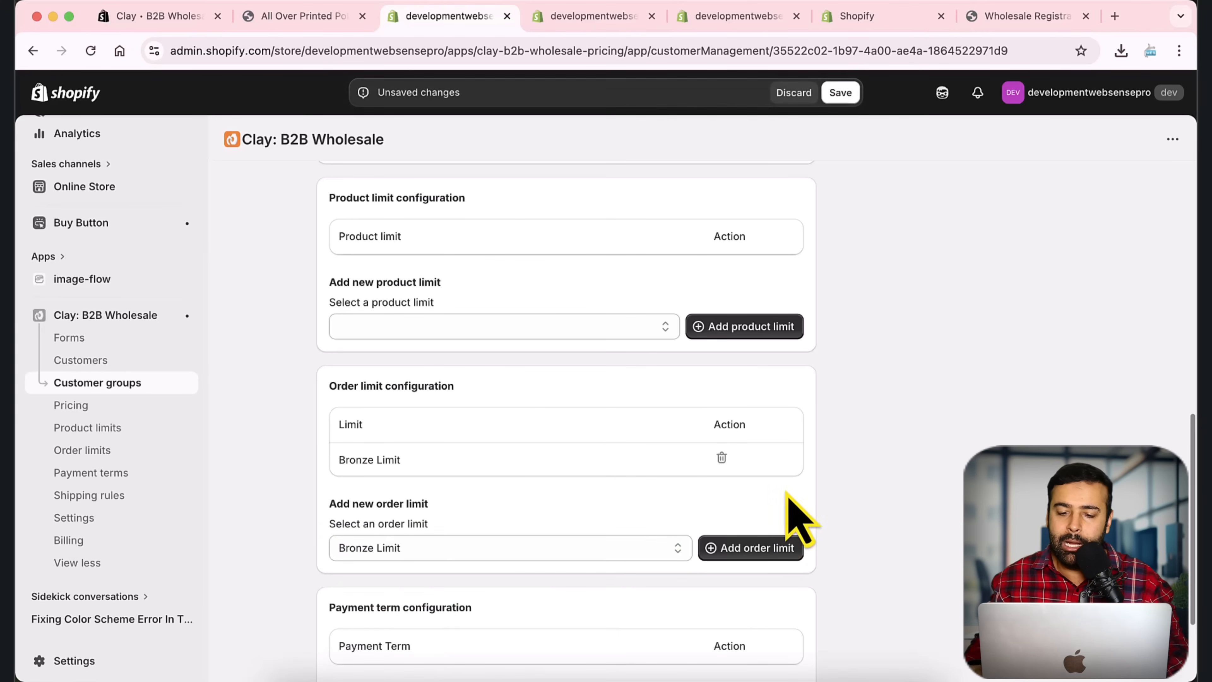
scroll(786, 494, "up", 15)
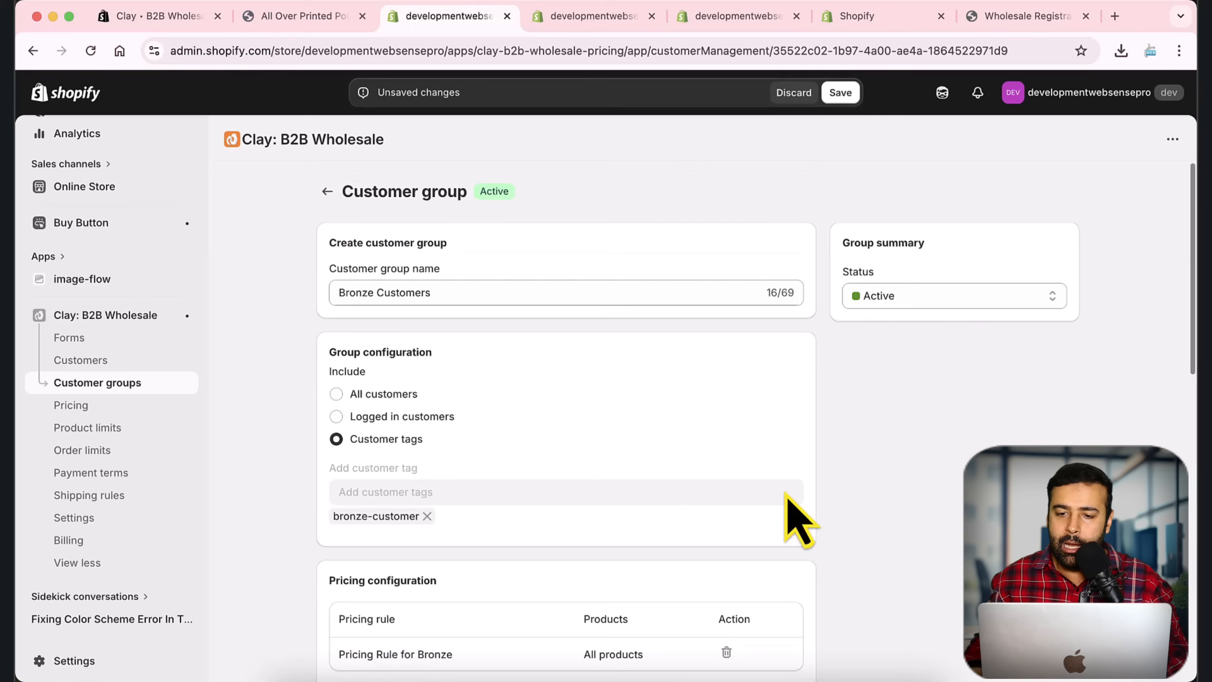
left_click(840, 94)
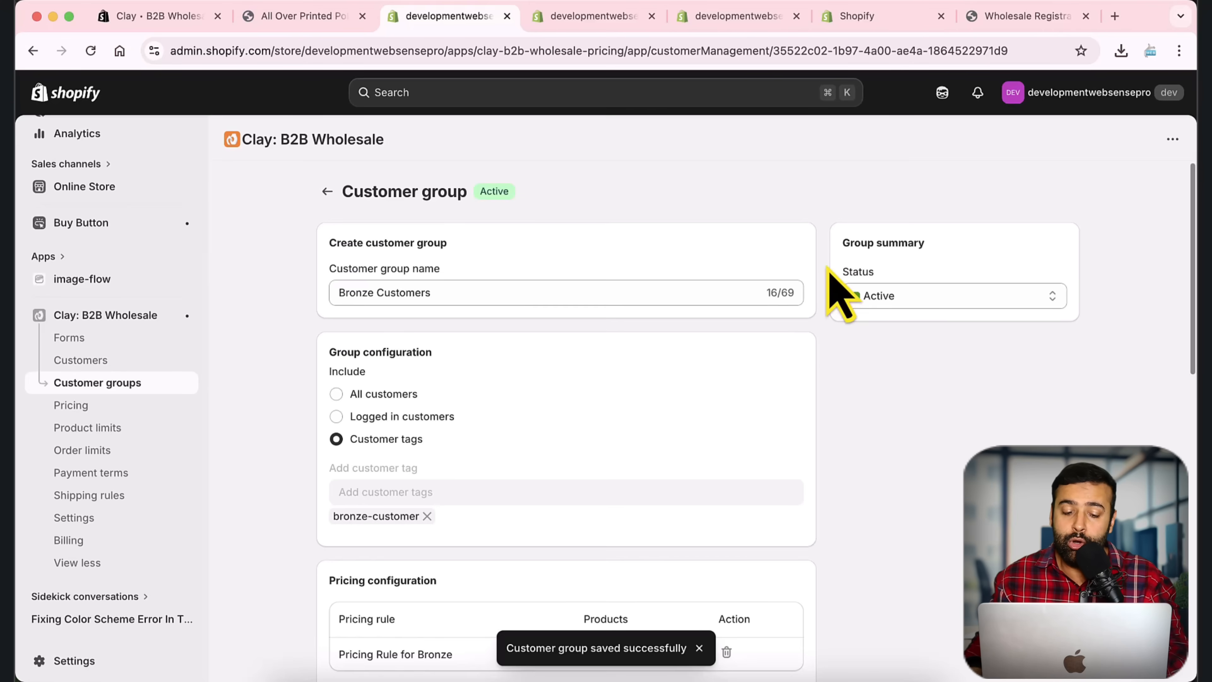
Step: Show the storefront All Over Printed Polo page, now $60.00 instead of $80.00
scroll(793, 298, "down", 10)
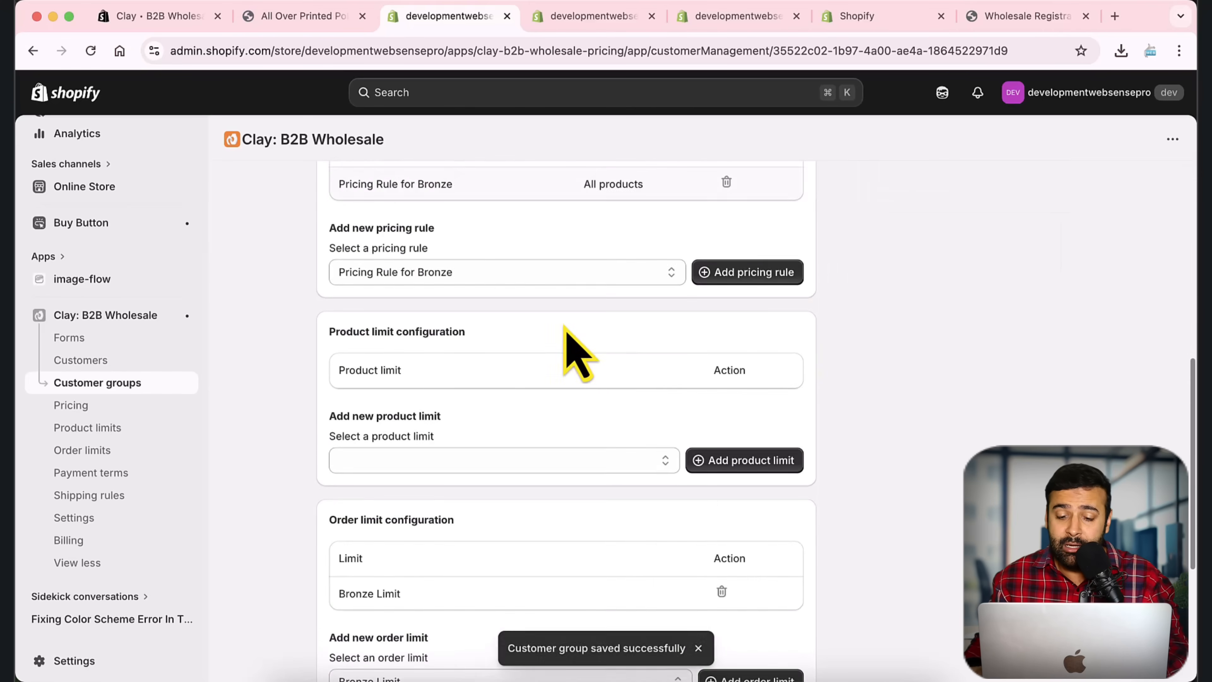
scroll(602, 331, "down", 1)
scroll(602, 331, "up", 1)
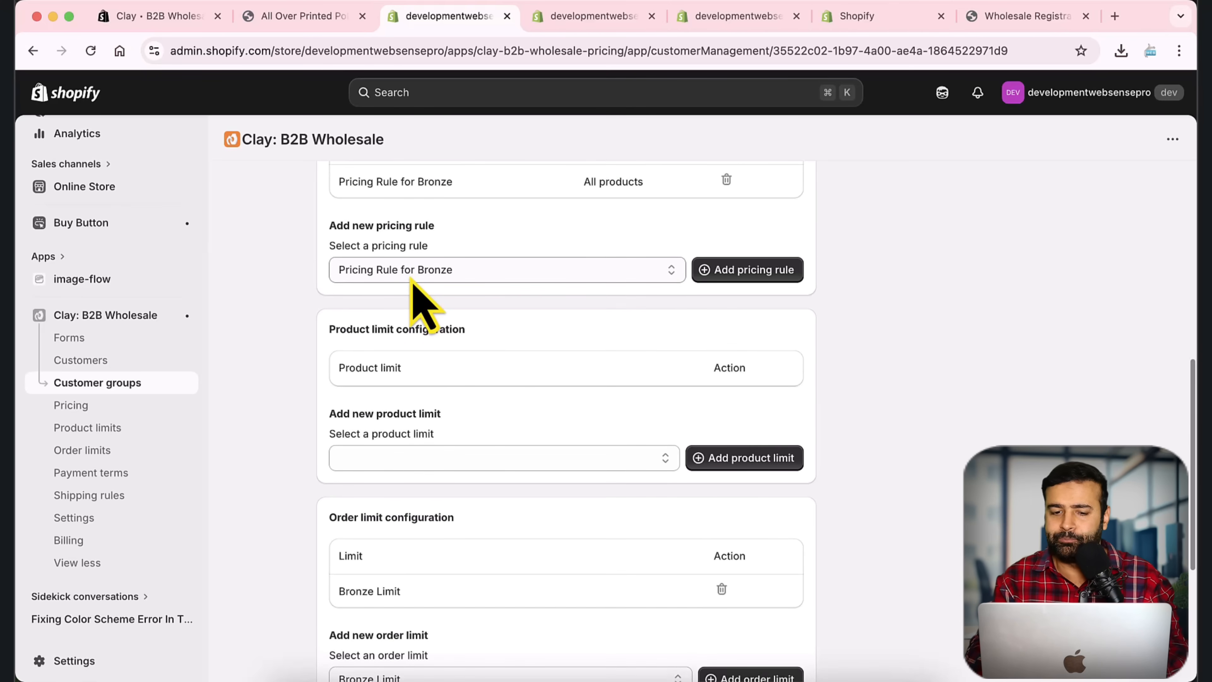
scroll(622, 427, "up", 10)
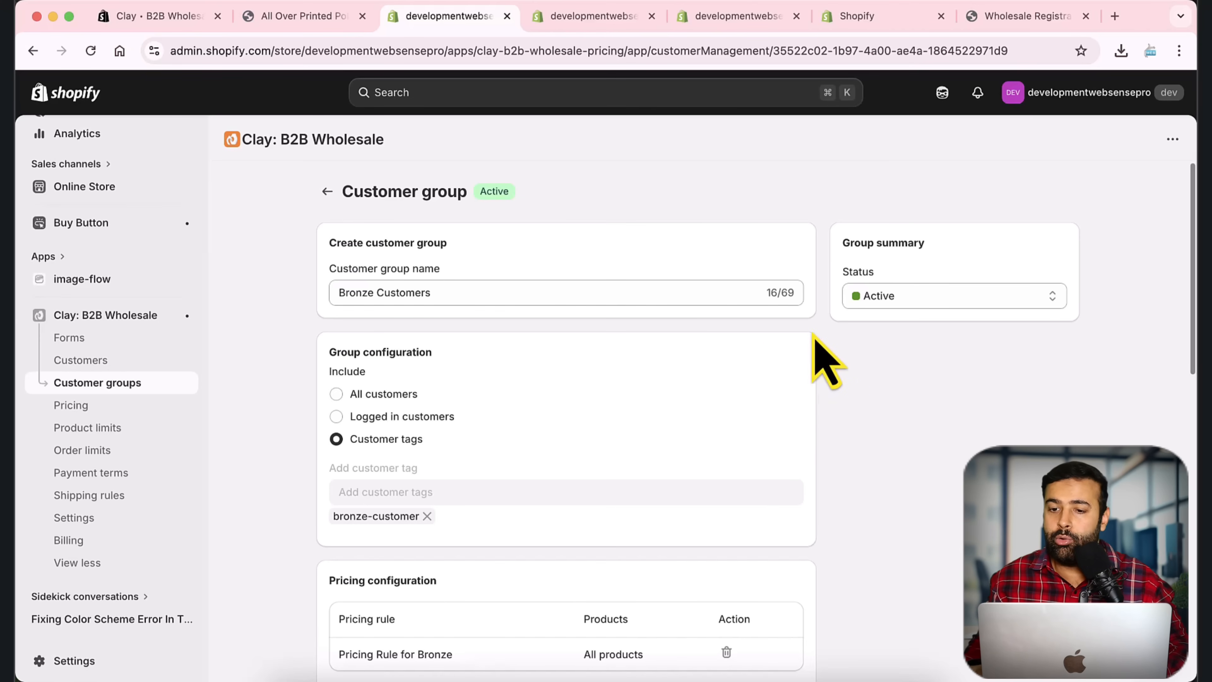
left_click(306, 18)
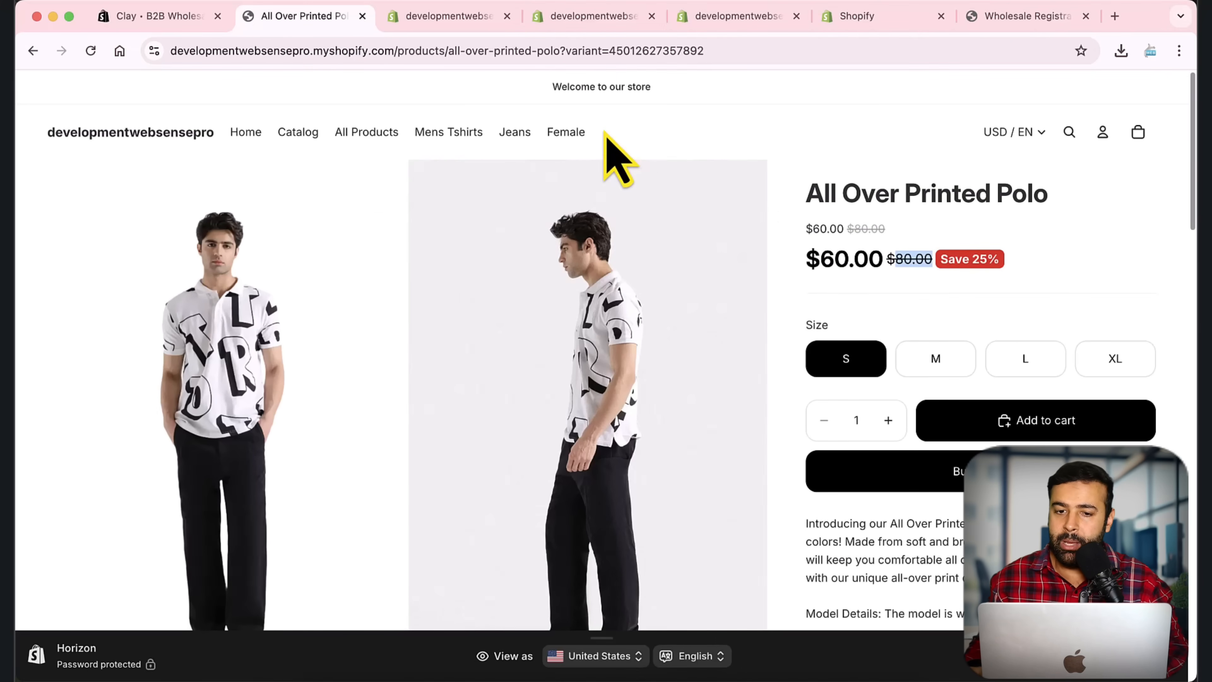
Step: Open the Main menu under Content > Menus for editing
left_click(869, 18)
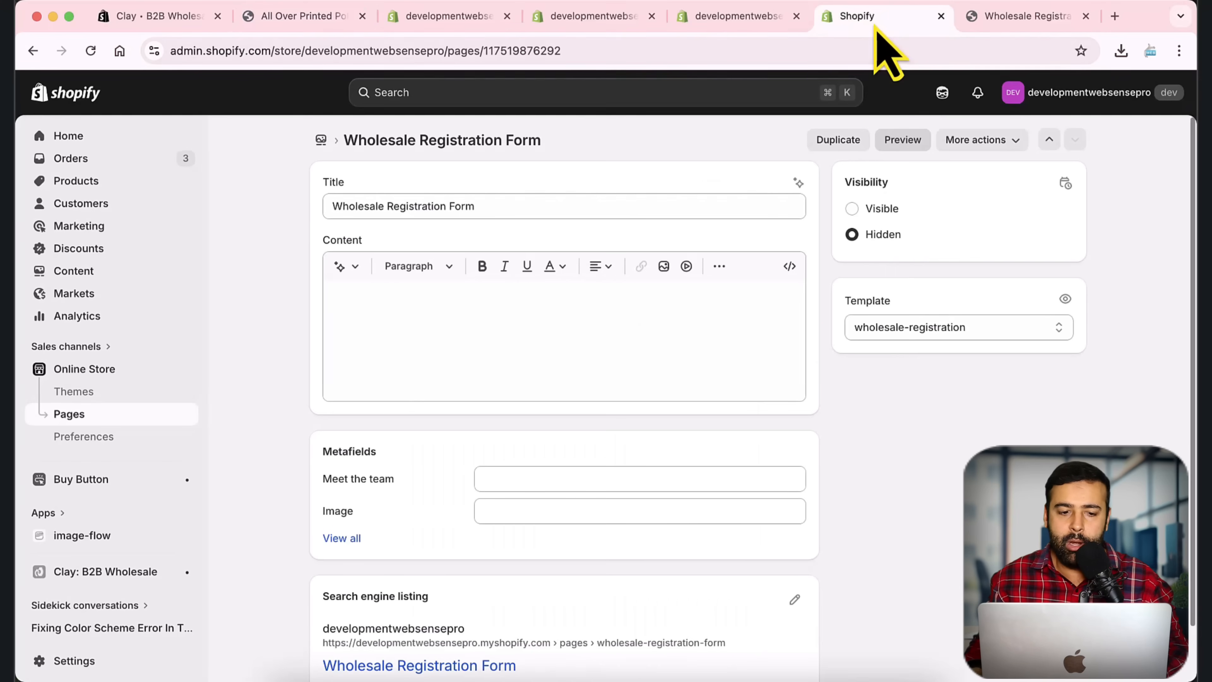
scroll(149, 365, "down", 1)
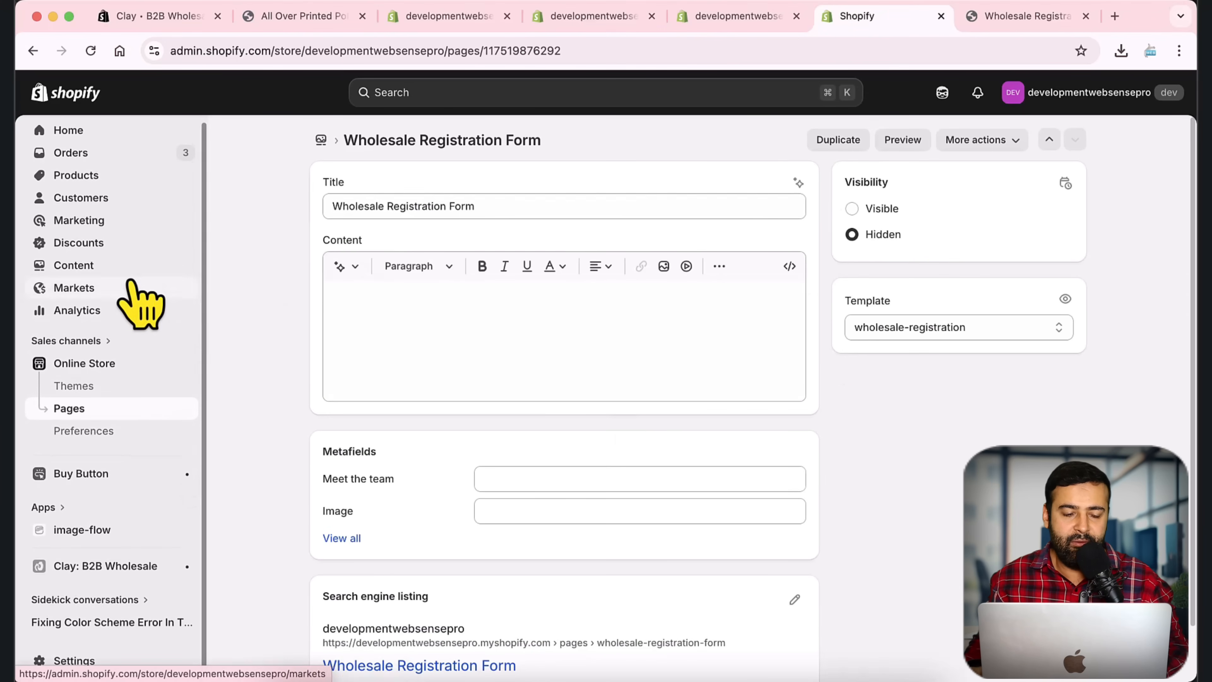
left_click(125, 266)
left_click(103, 333)
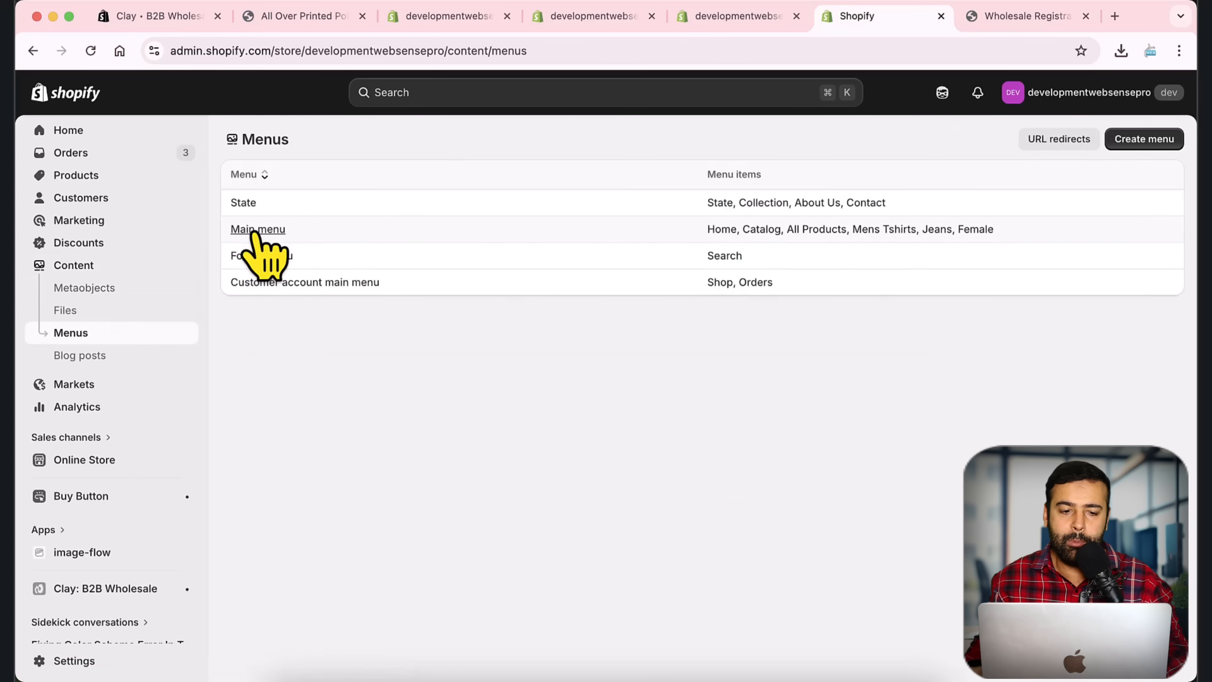
left_click(253, 232)
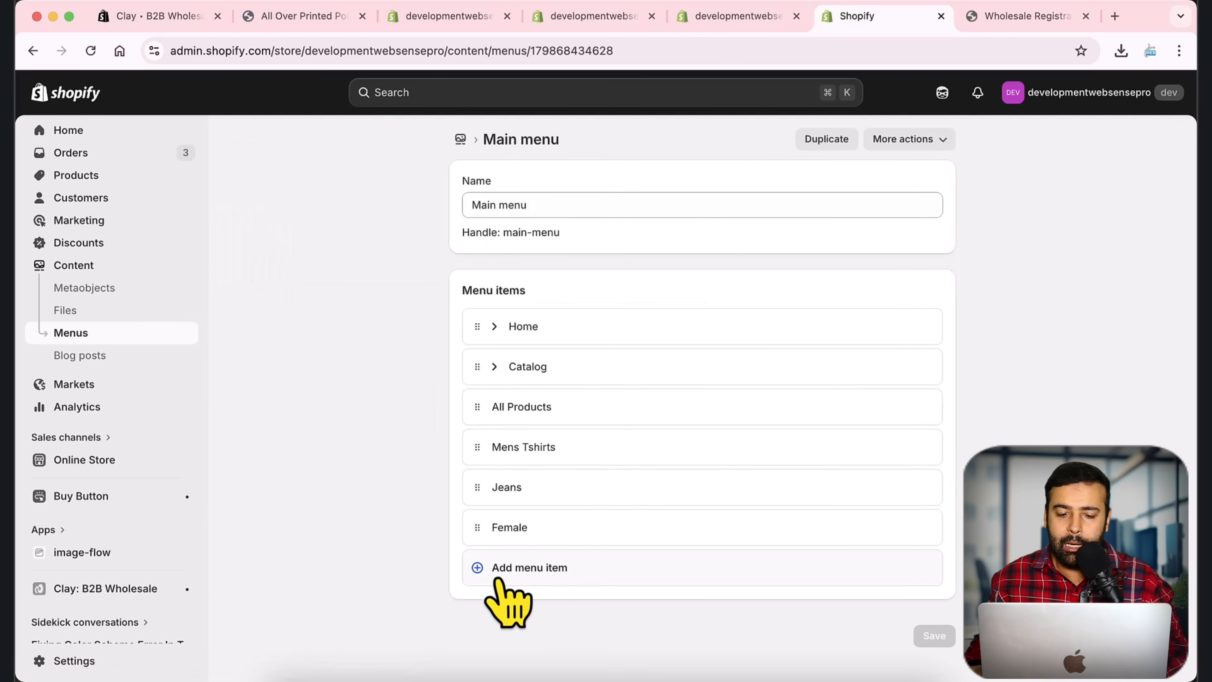
Step: Add a Wholesale Registration item linking to the Wholesale Registration Form page and save
left_click(501, 570)
scroll(886, 475, "down", 1)
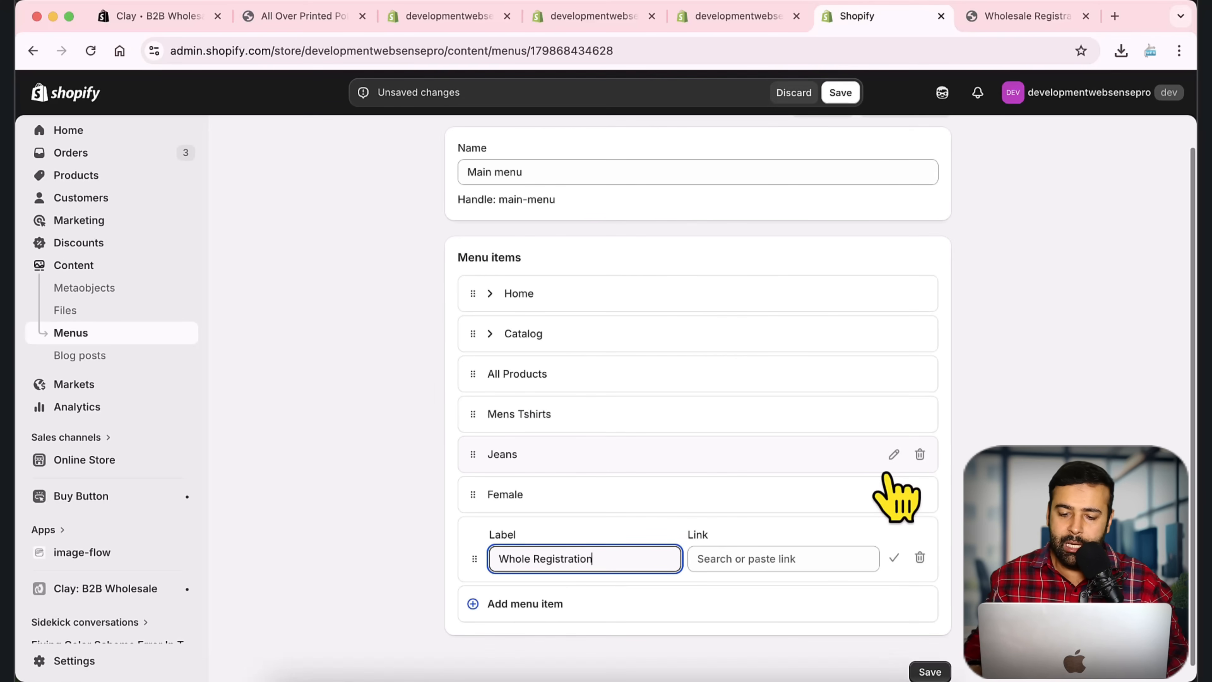
left_click(844, 556)
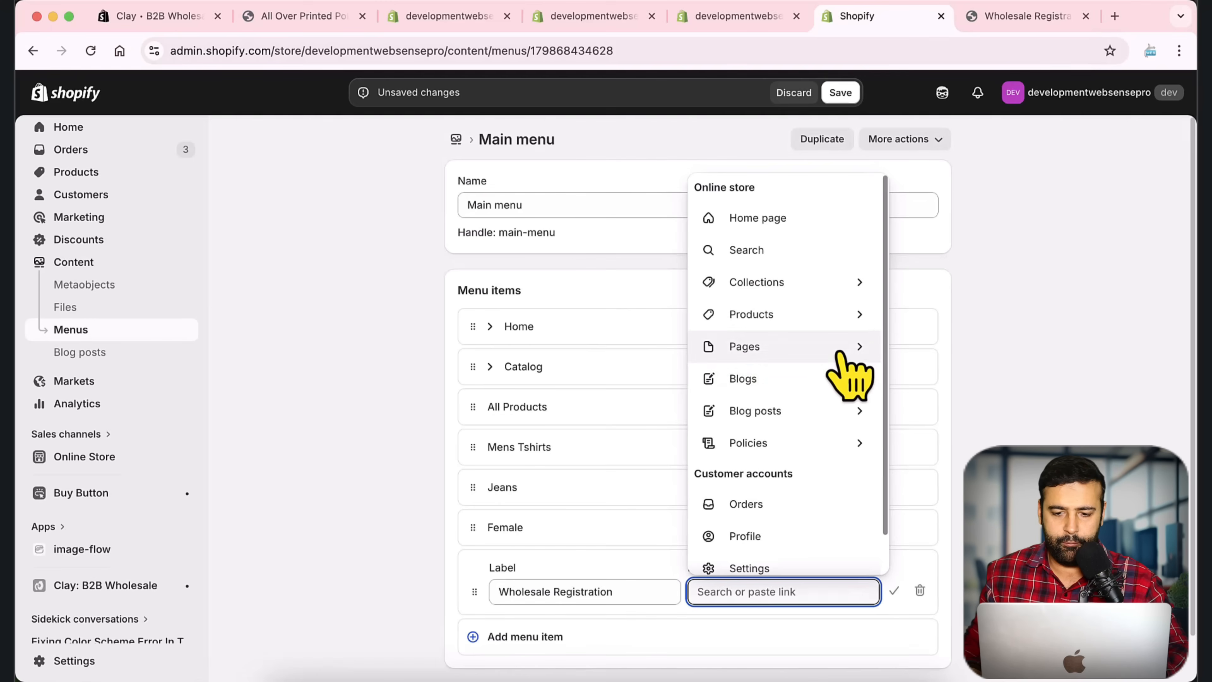
left_click(839, 353)
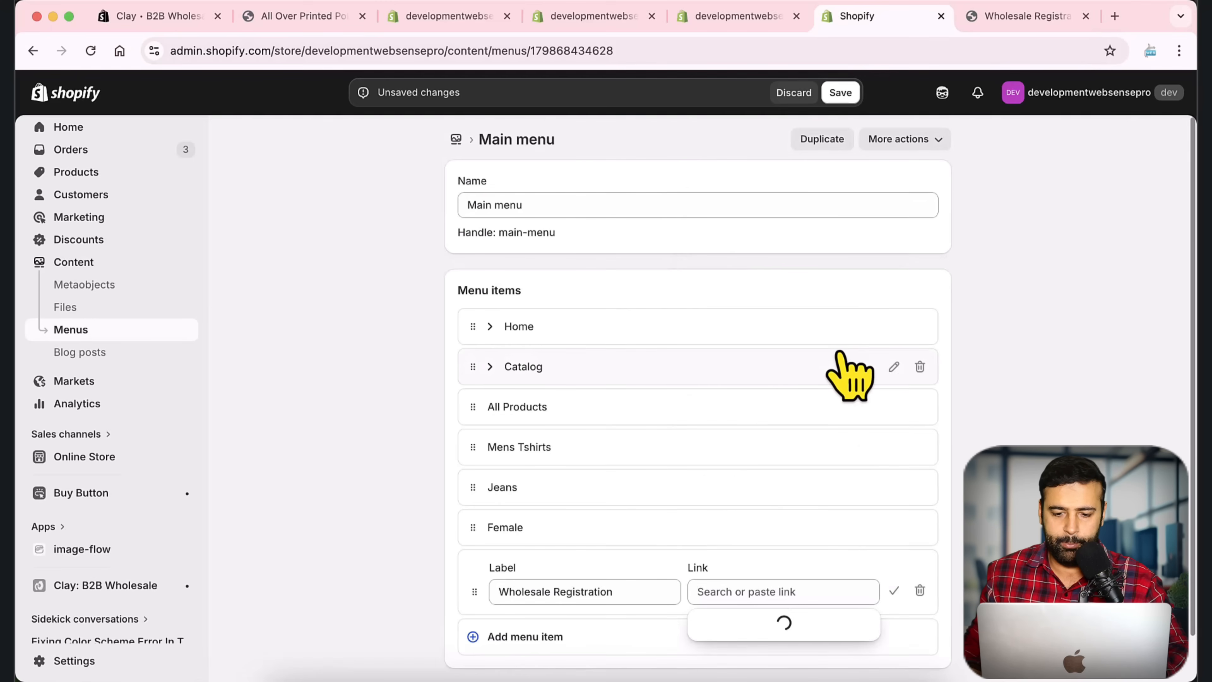
scroll(854, 473, "down", 1)
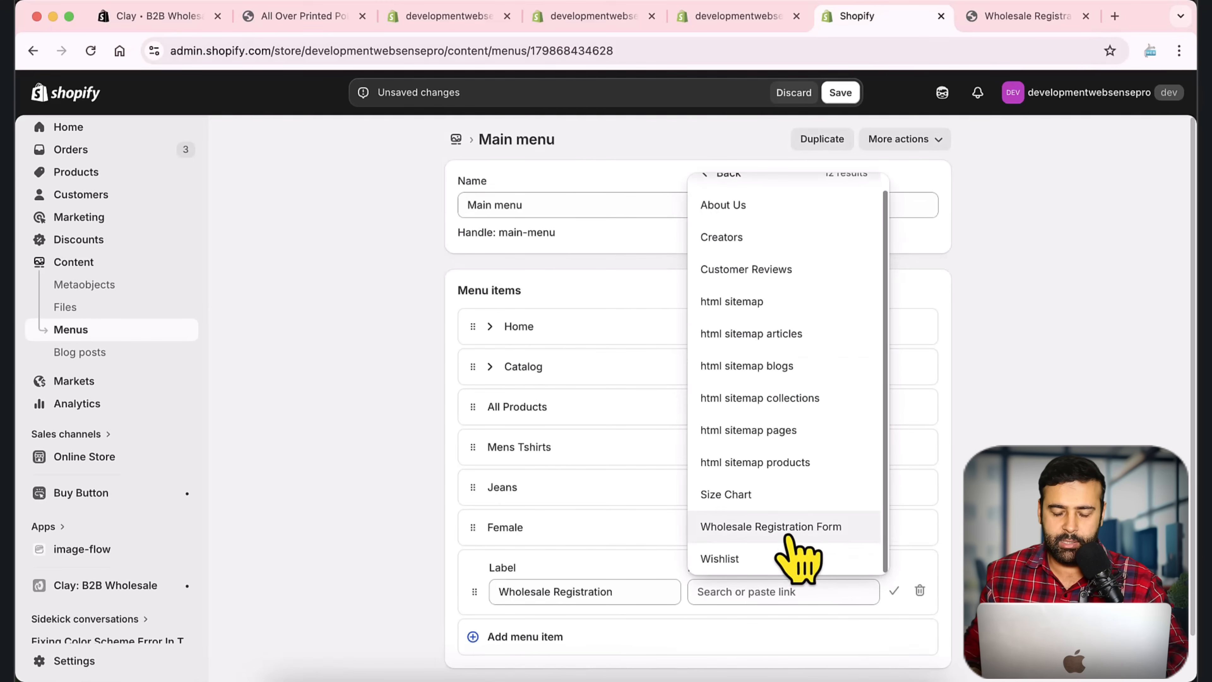
left_click(807, 526)
scroll(865, 330, "down", 1)
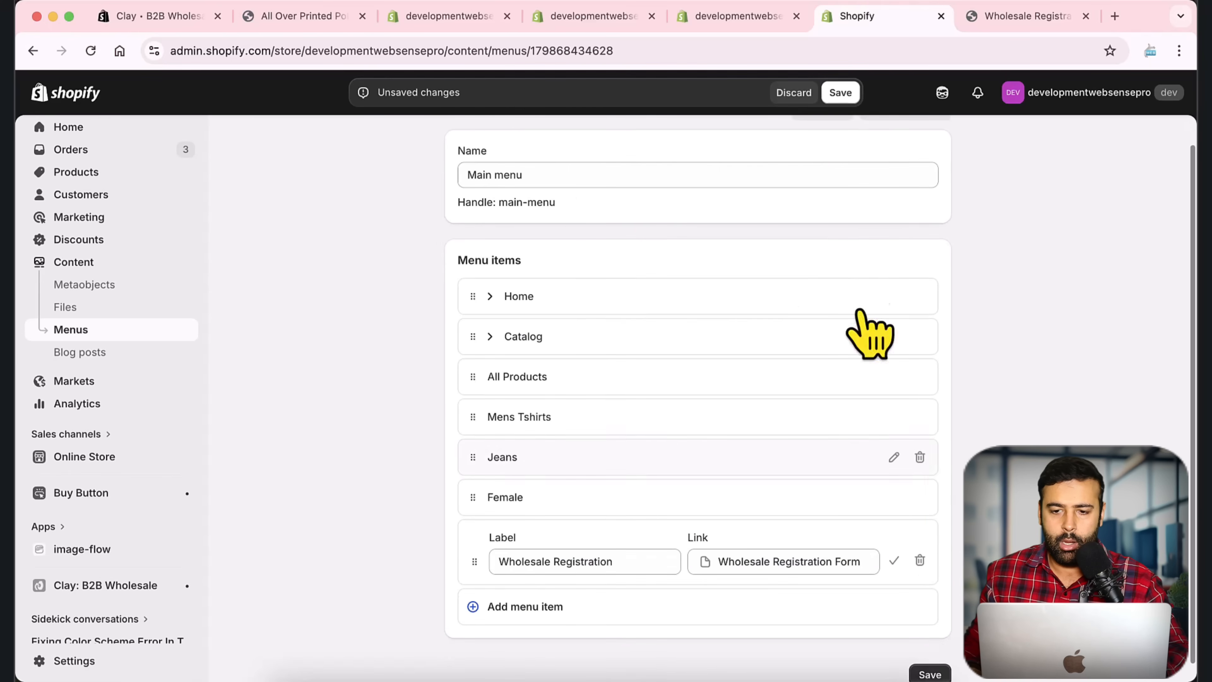
left_click(838, 96)
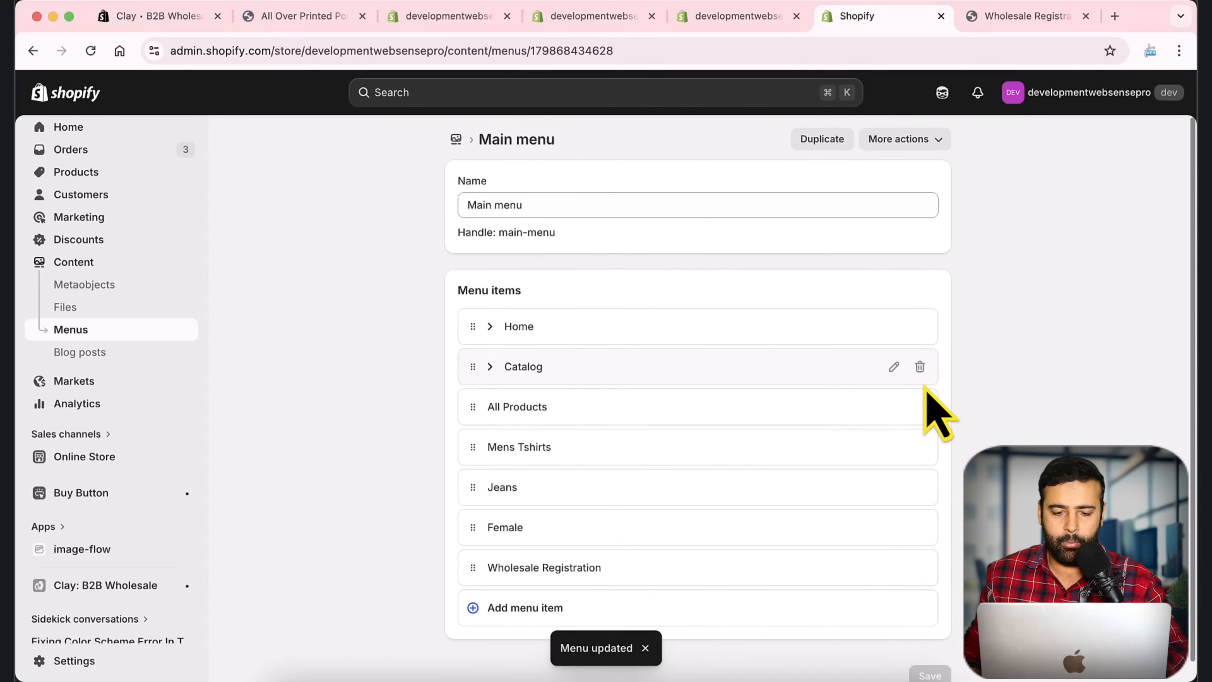
Step: Switch back to the storefront product page
left_click(281, 1)
left_click(252, 22)
left_click(255, 23)
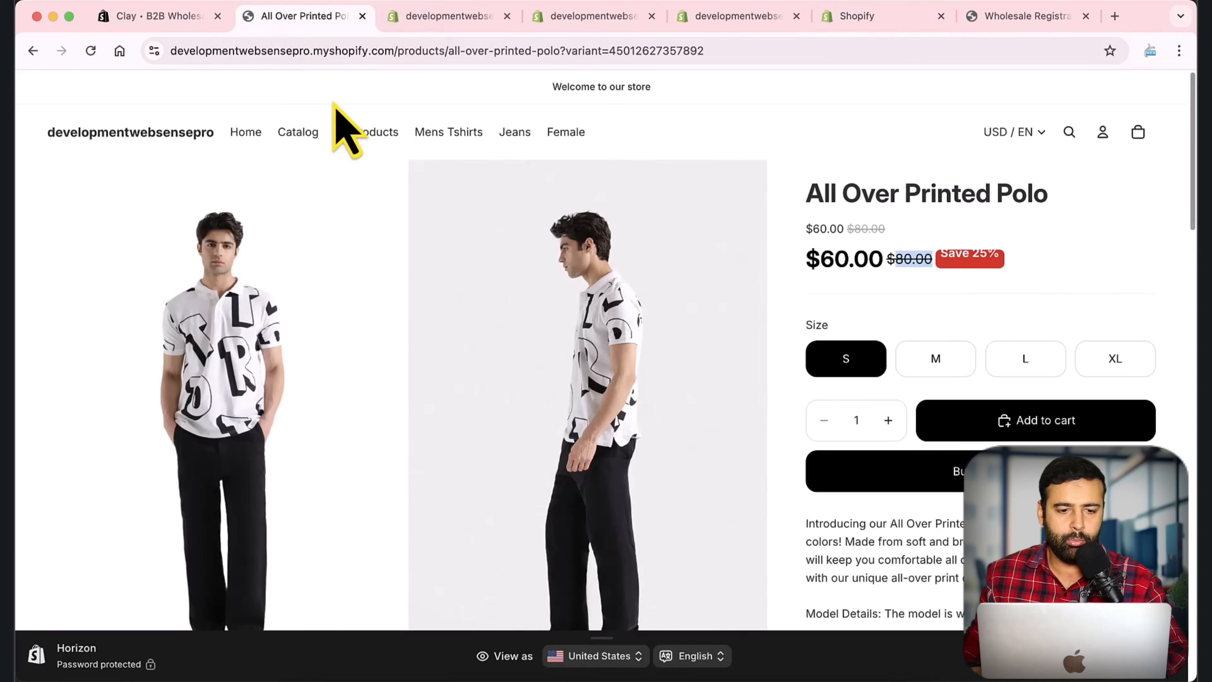
Step: Open the Wholesale Registration page from the storefront's navigation bar
left_click(125, 136)
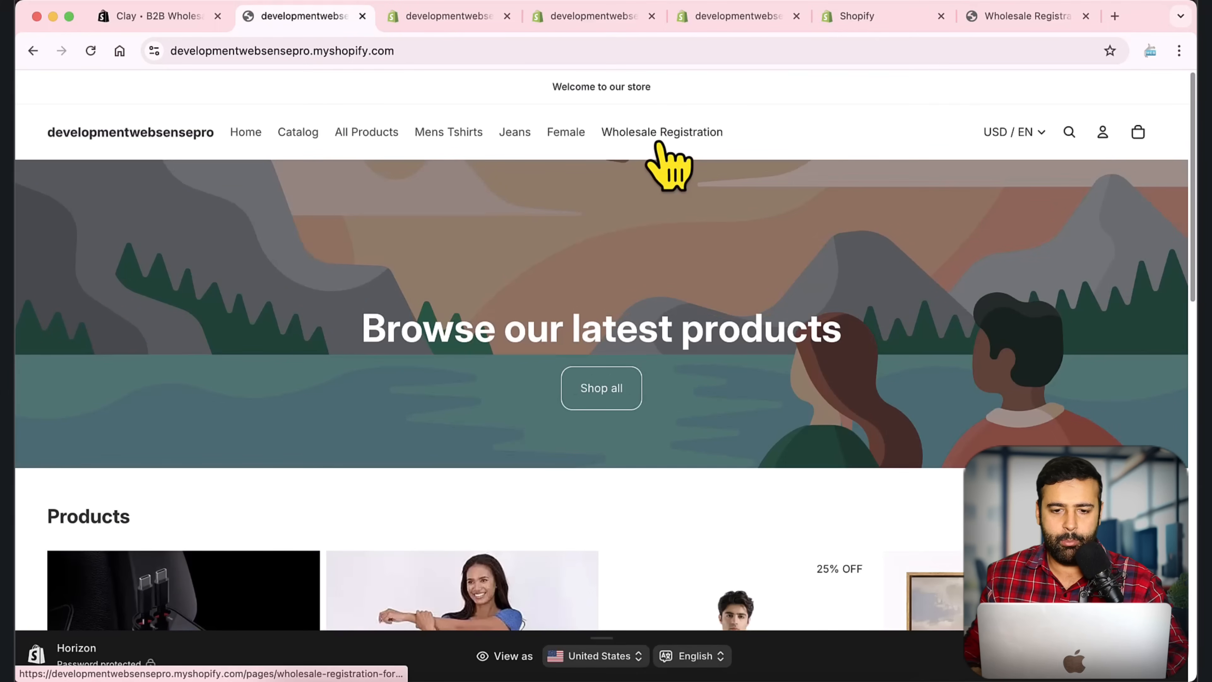
left_click(651, 131)
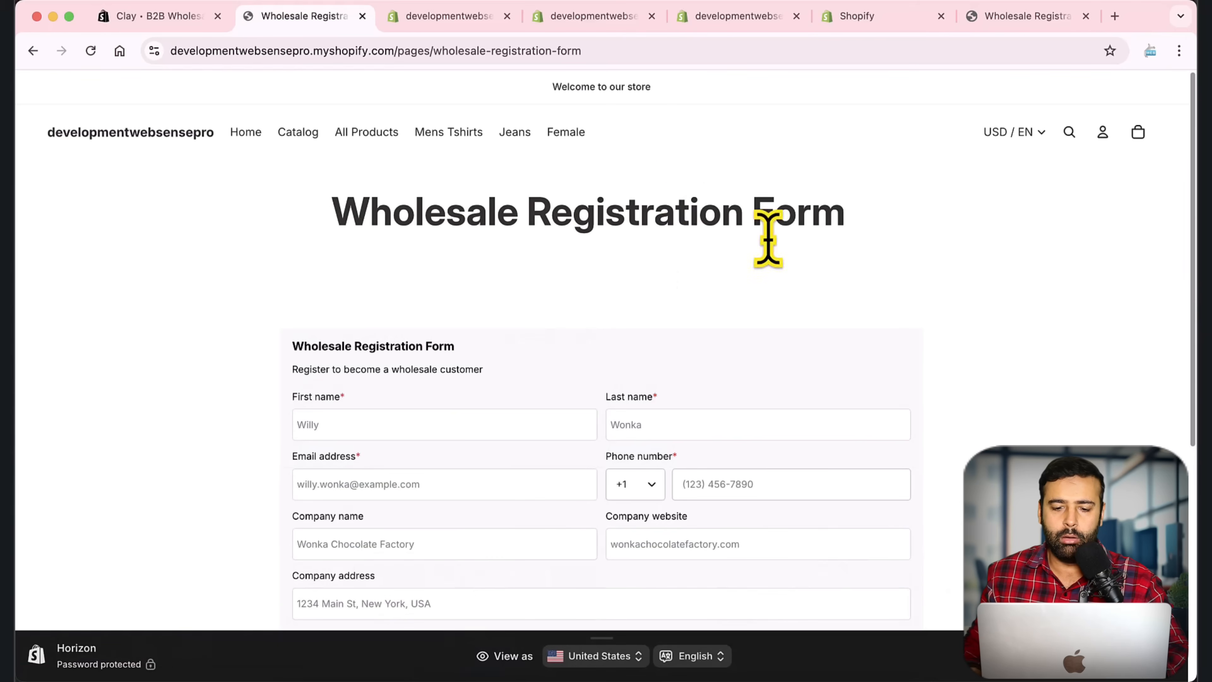
scroll(906, 287, "down", 5)
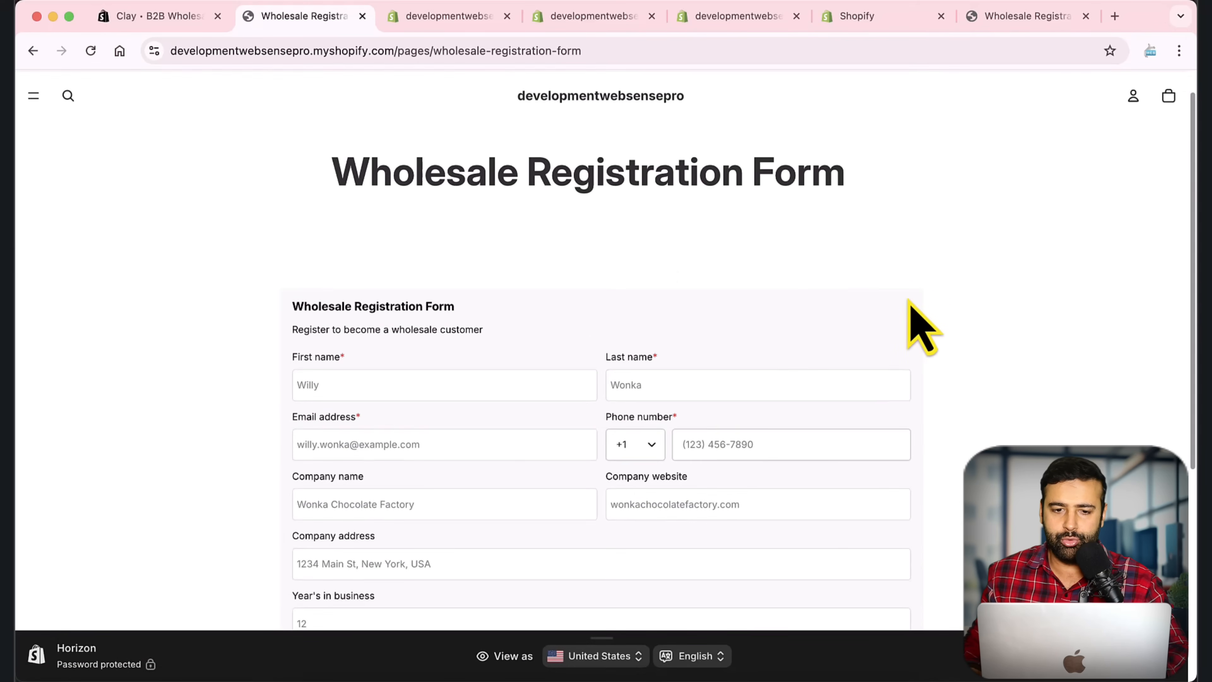
scroll(910, 308, "up", 3)
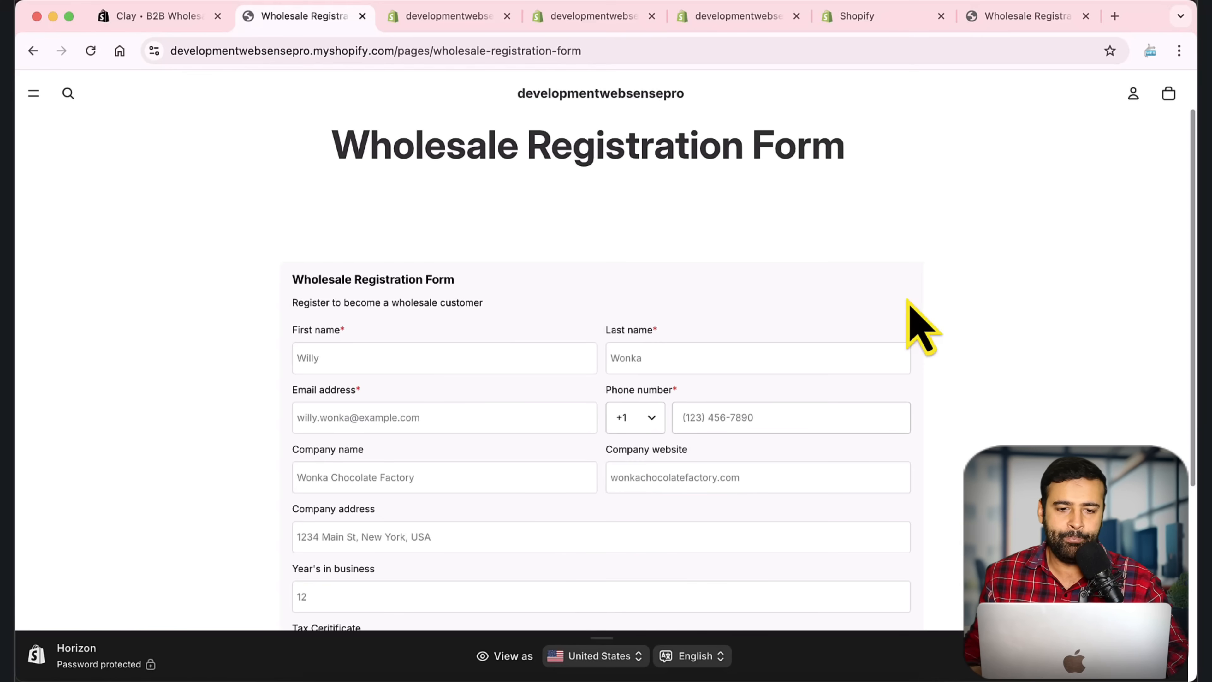
Step: Load the registration page's URL in a new incognito window
left_click(617, 51)
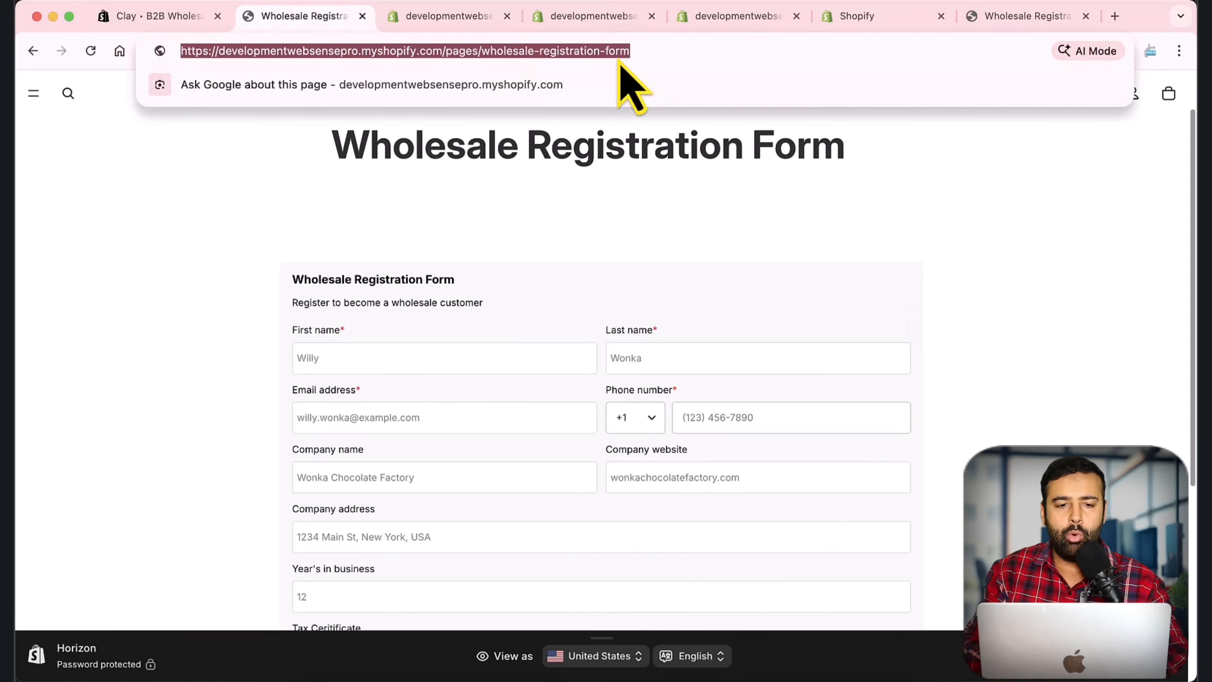
key("super+c")
key("super+shift+n")
key("super+v")
key("Return")
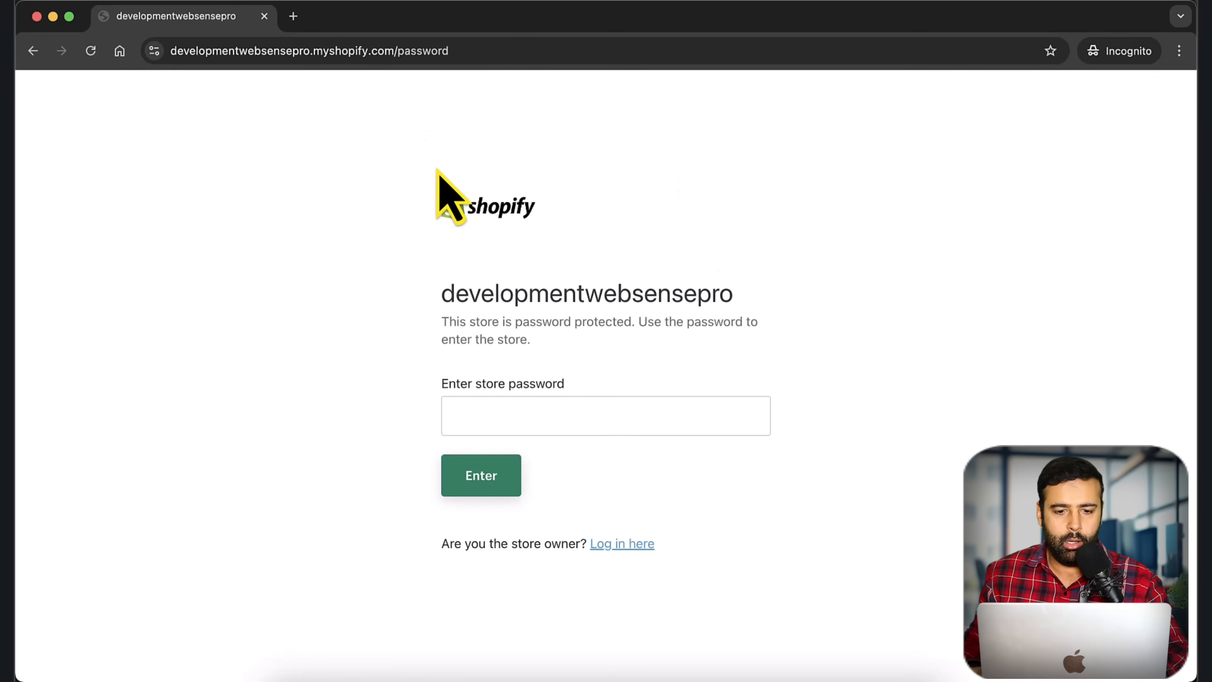
Step: Enter the store password and open the Wholesale Registration Form page
left_click(605, 418)
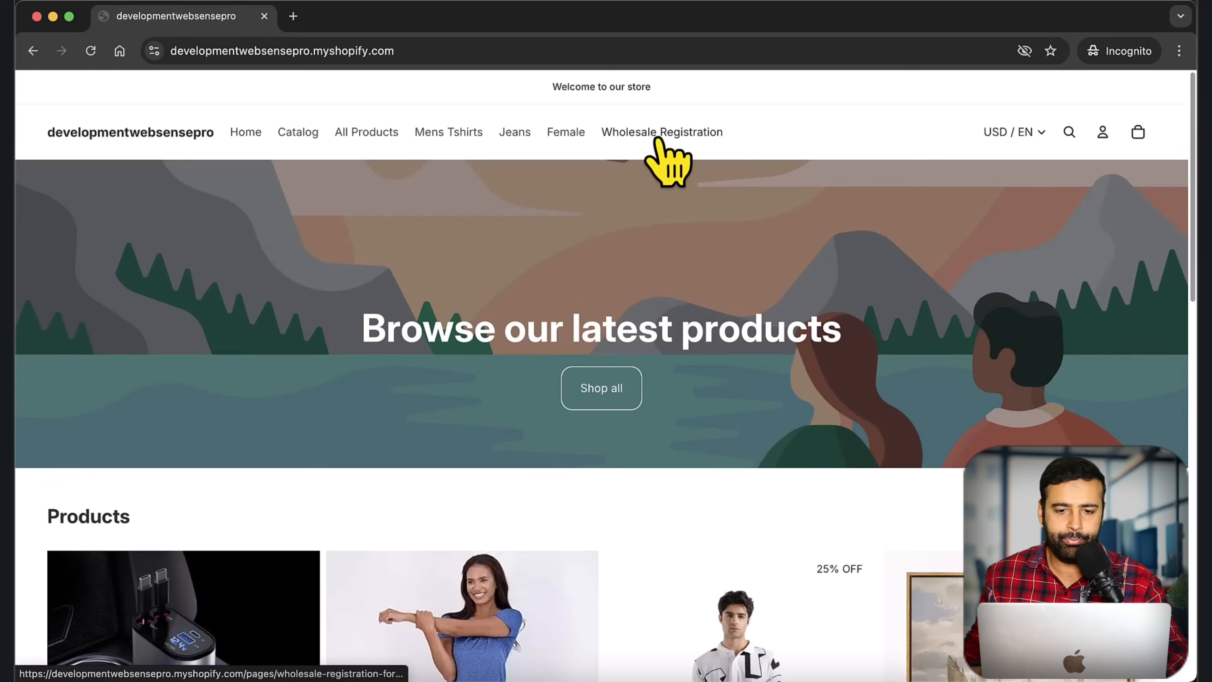
left_click(662, 134)
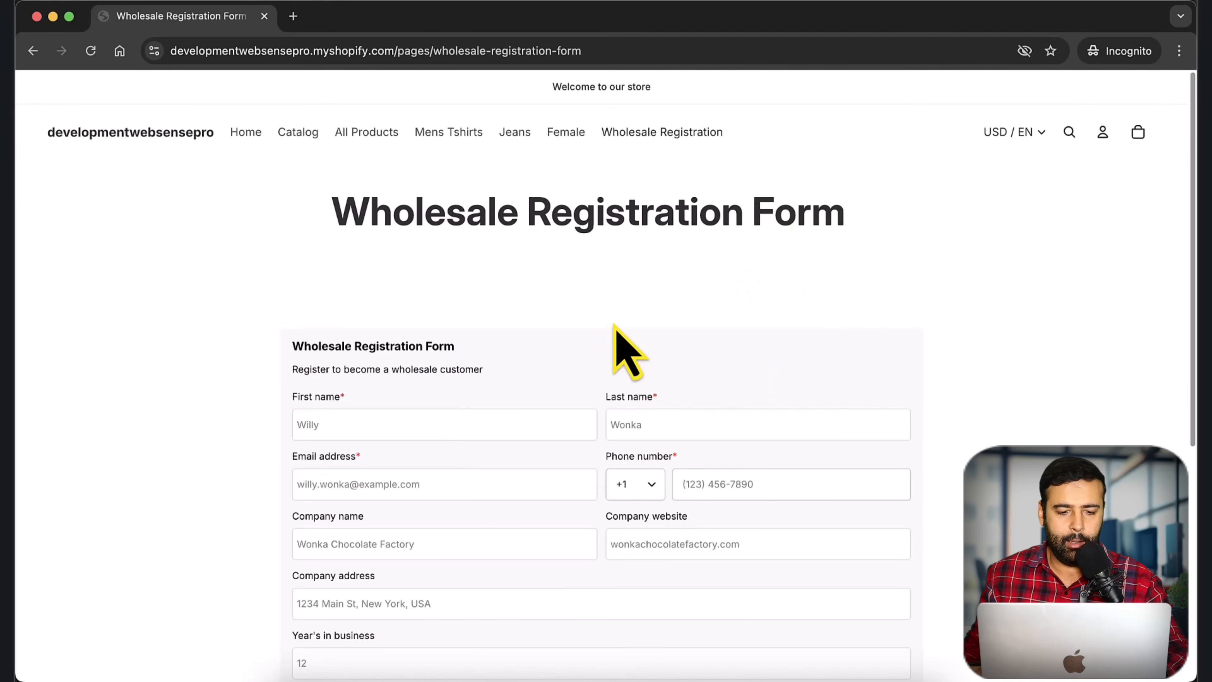
scroll(627, 347, "down", 1)
Step: Fill in the applicant's first name, last name and email address
left_click(443, 395)
key("Tab")
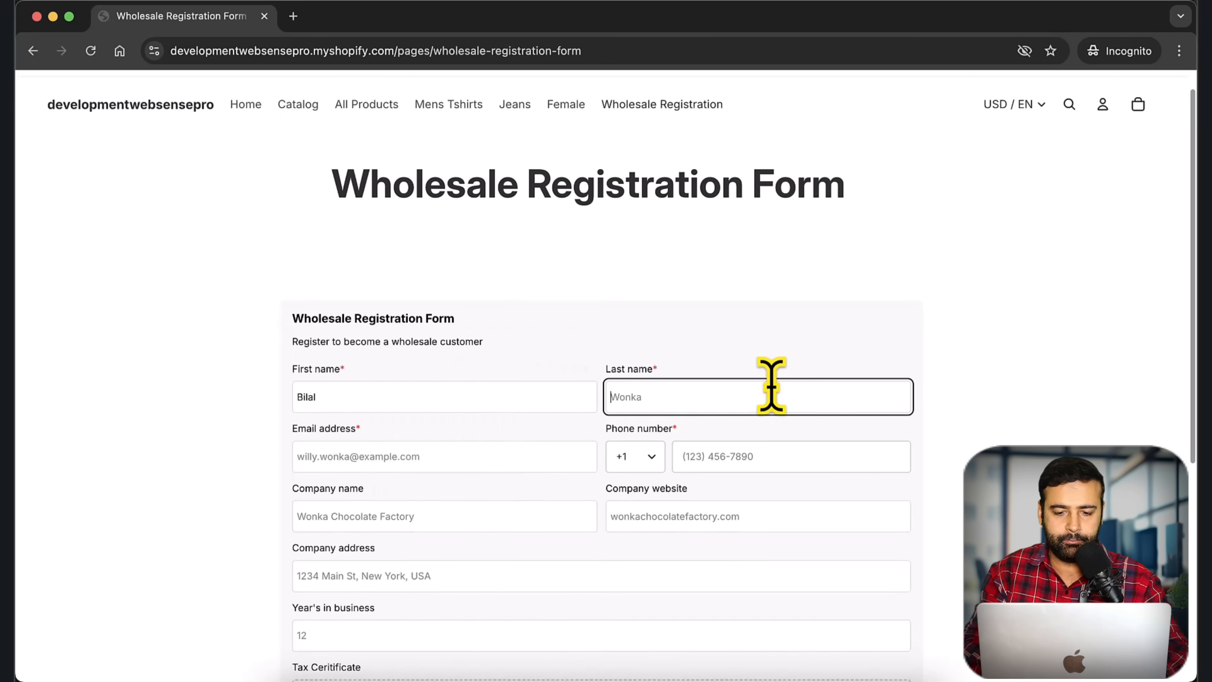
key("Tab")
scroll(978, 352, "down", 1)
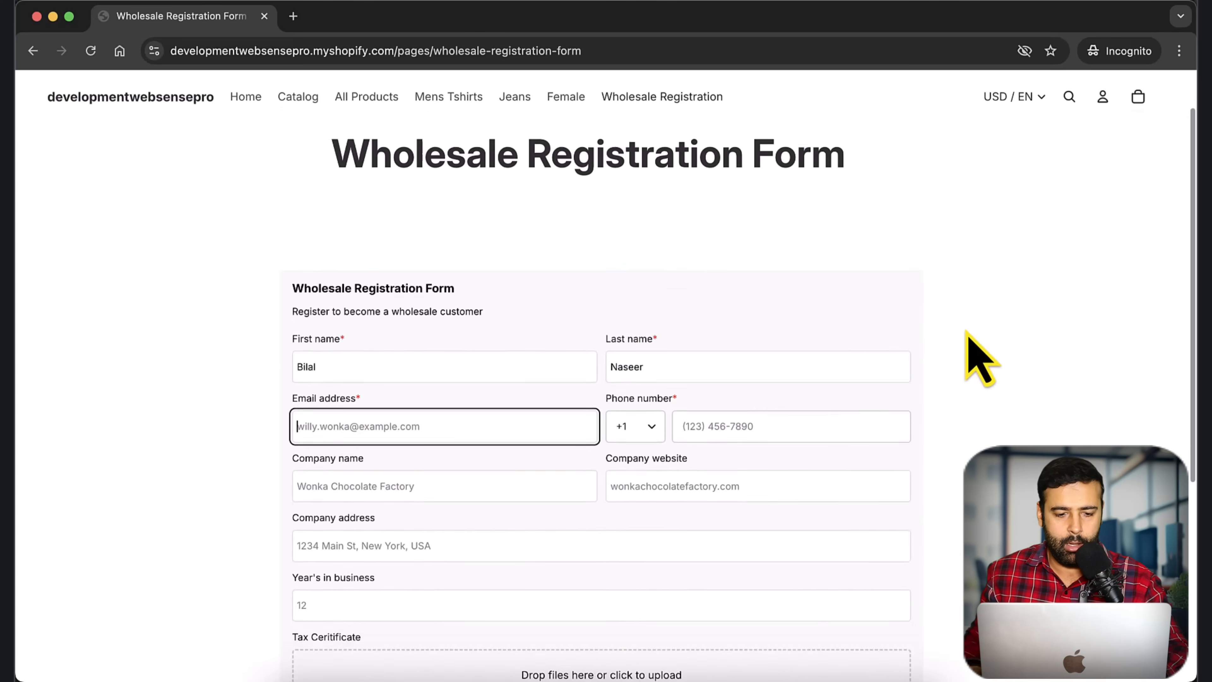
type("wspu")
key("Down")
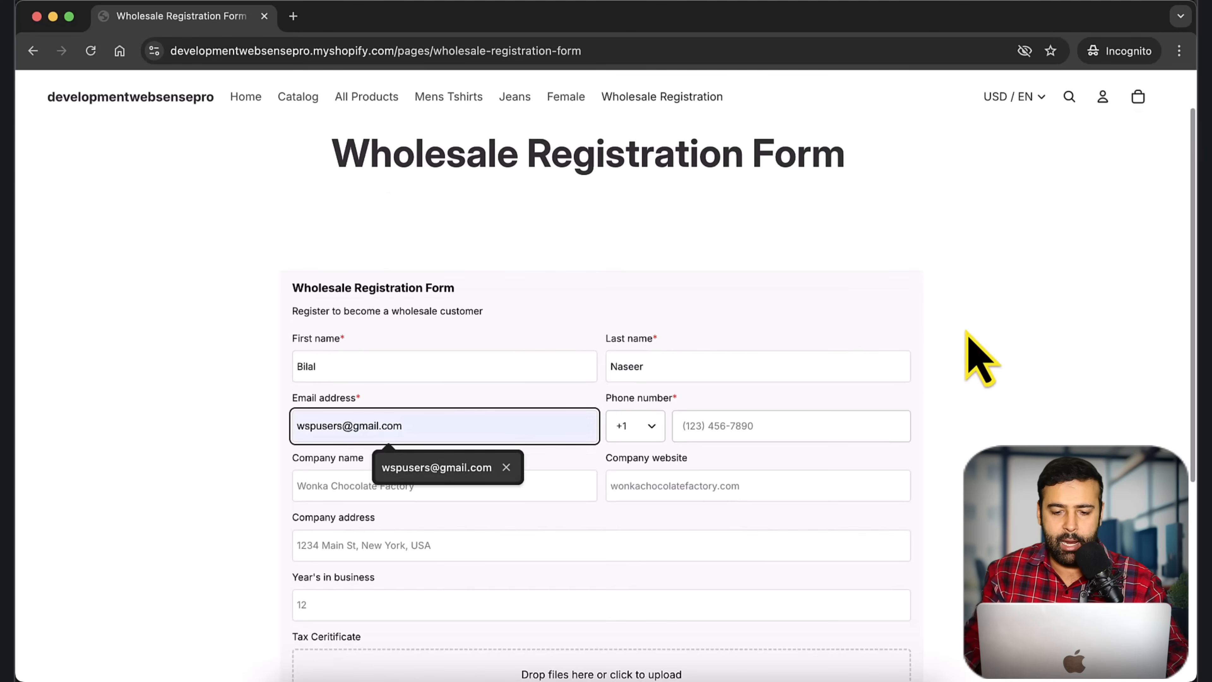
key("Tab")
Step: Enter the phone number and autofill the company and address from saved details
scroll(959, 306, "down", 1)
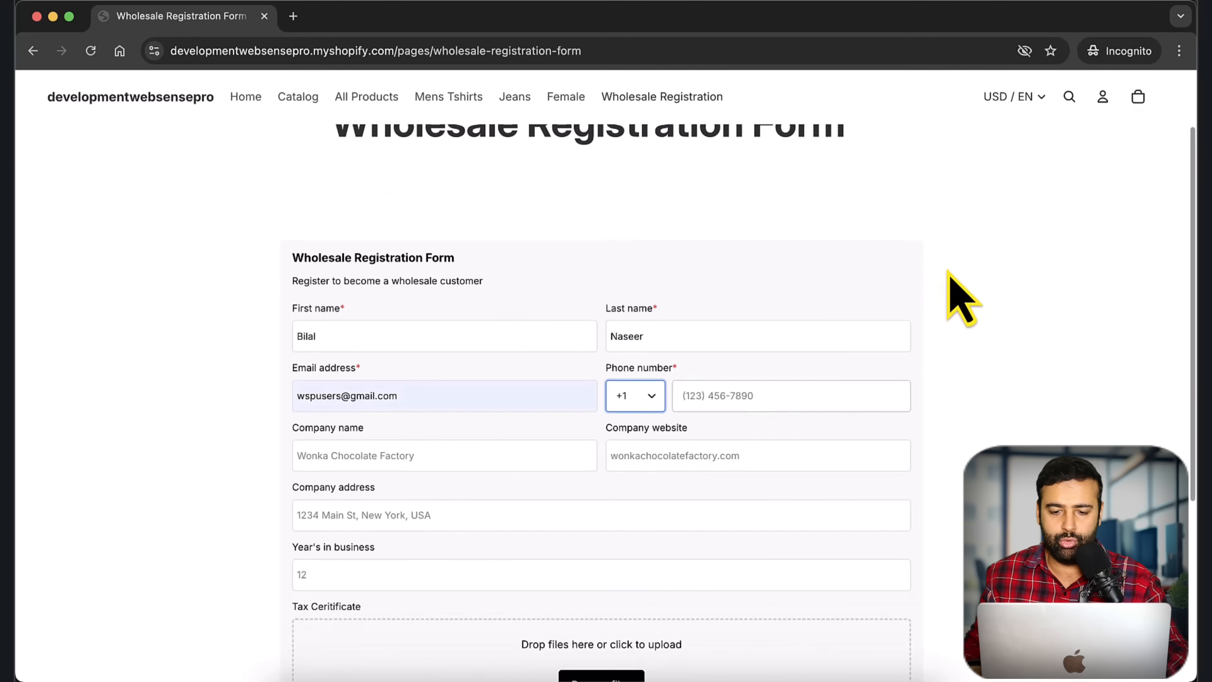
key("Tab")
type("12")
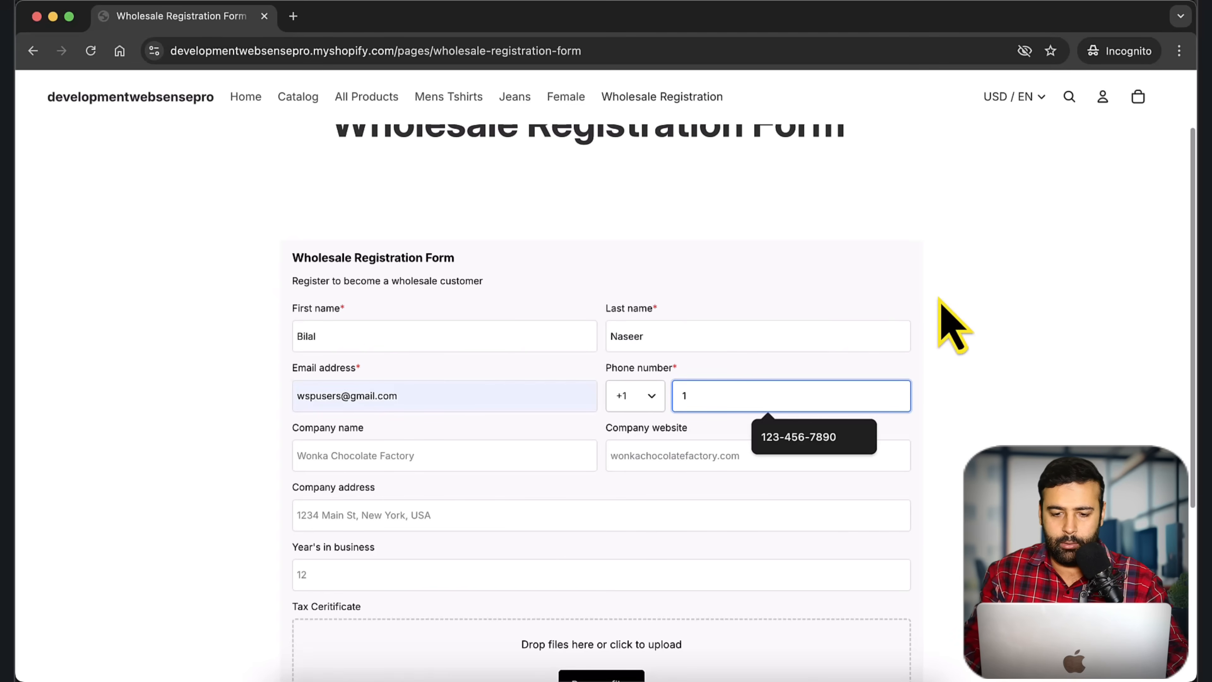
key("BackSpace")
type("803")
key("BackSpace")
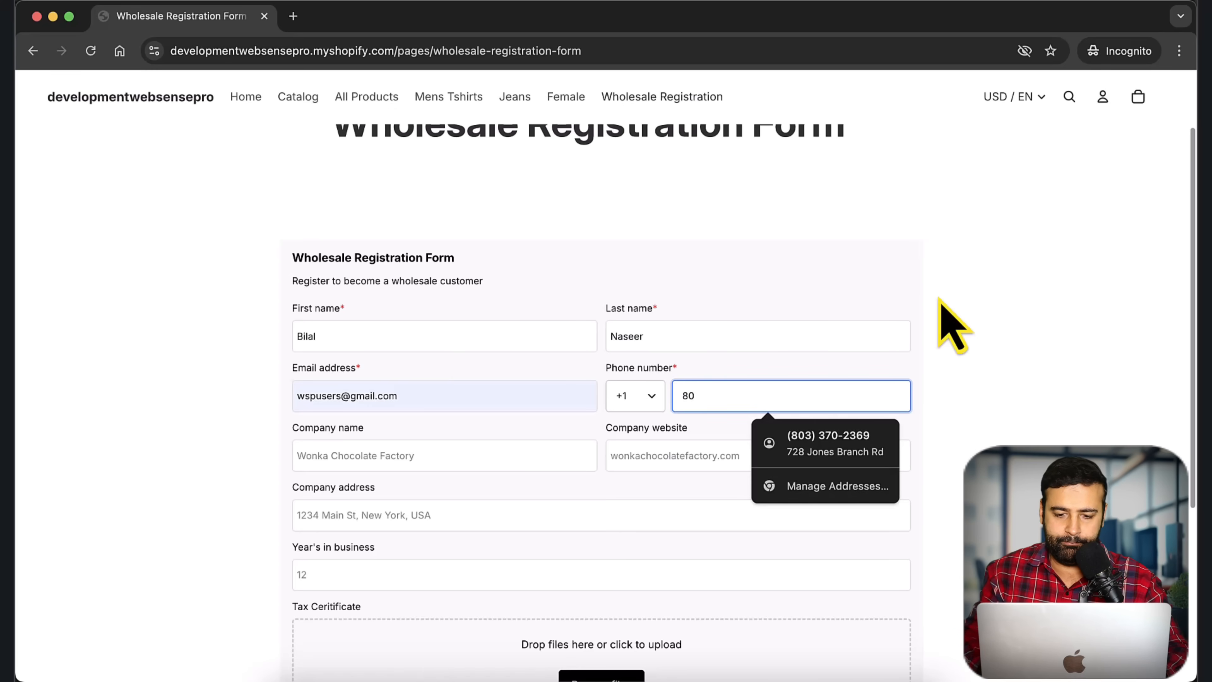
key("Down")
key("Return")
scroll(717, 393, "down", 3)
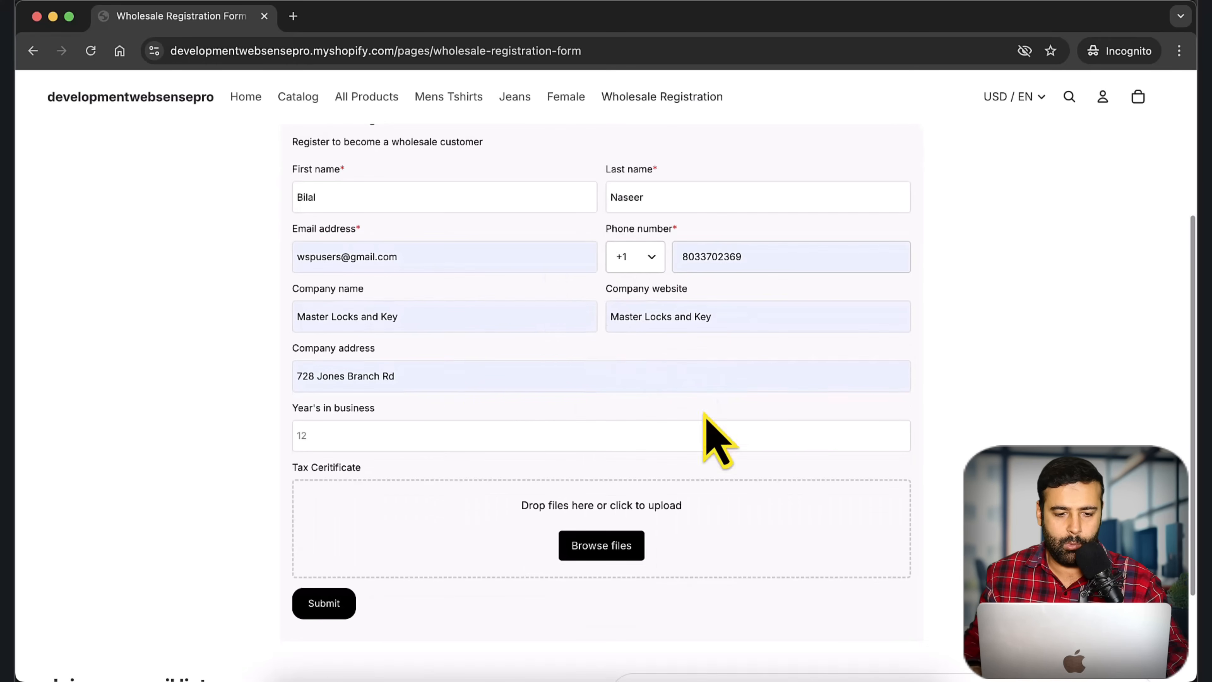
scroll(615, 353, "up", 1)
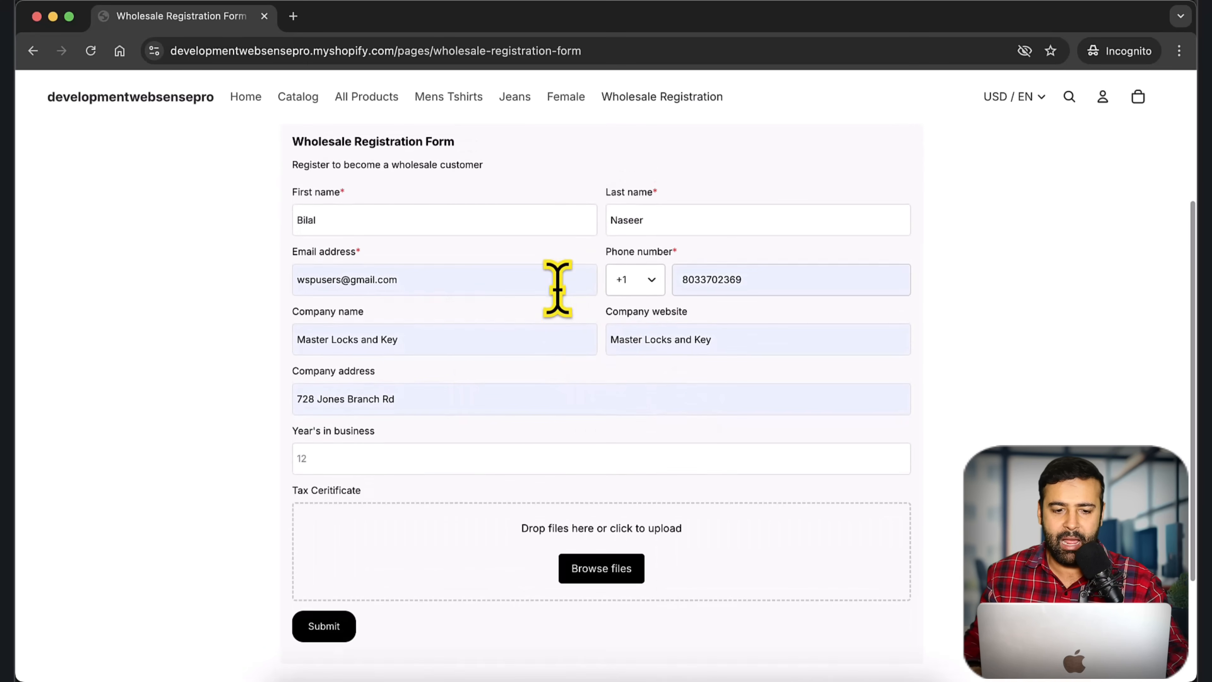
scroll(555, 286, "up", 1)
left_click_drag(442, 292, 274, 295)
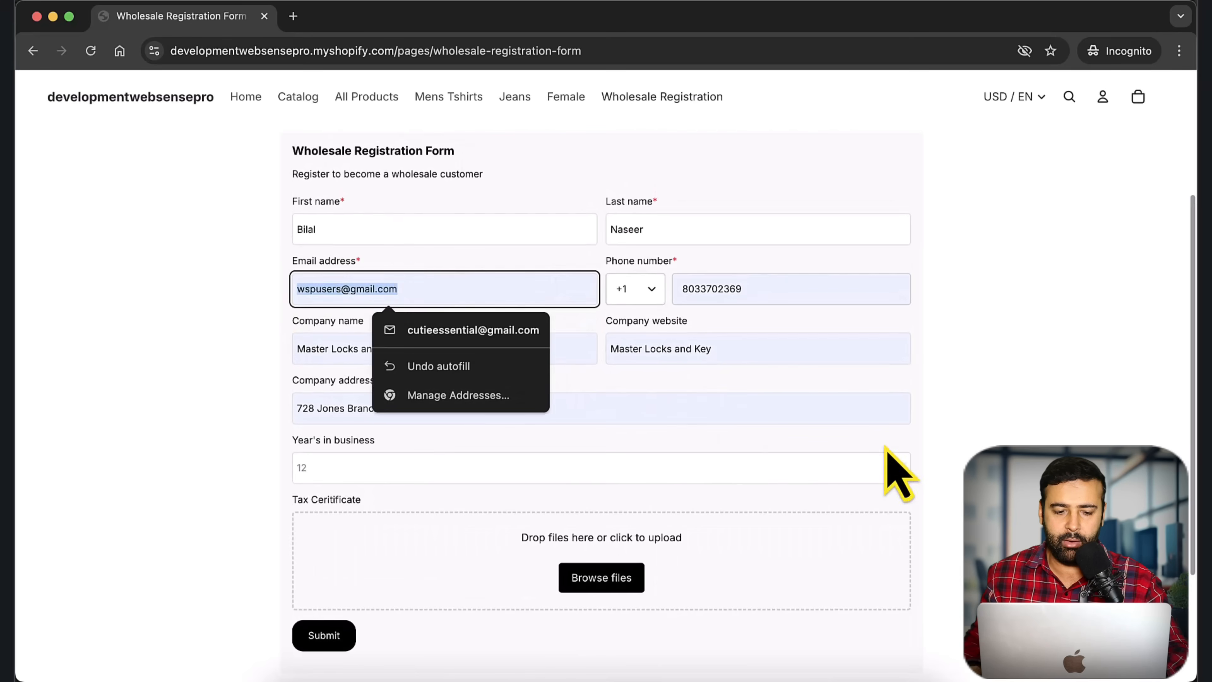
left_click(886, 456)
scroll(495, 419, "down", 3)
Step: Attach the KUICKPAY PDF as the tax certificate and submit the form
left_click(600, 457)
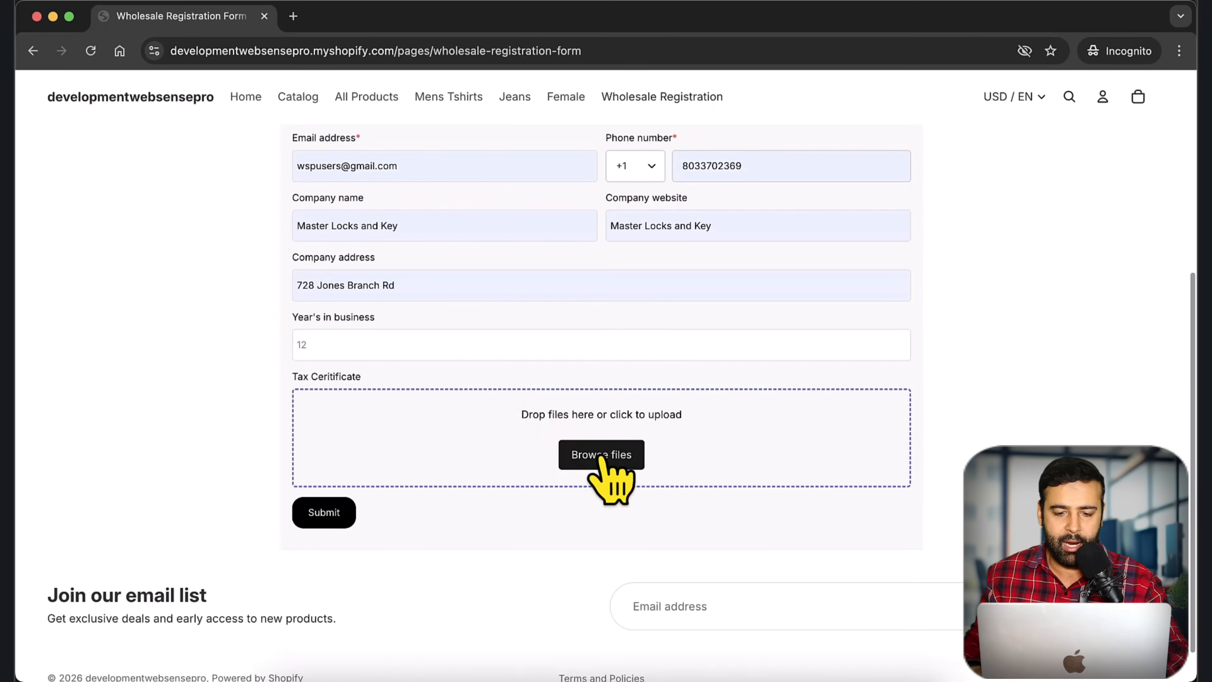
left_click(577, 377)
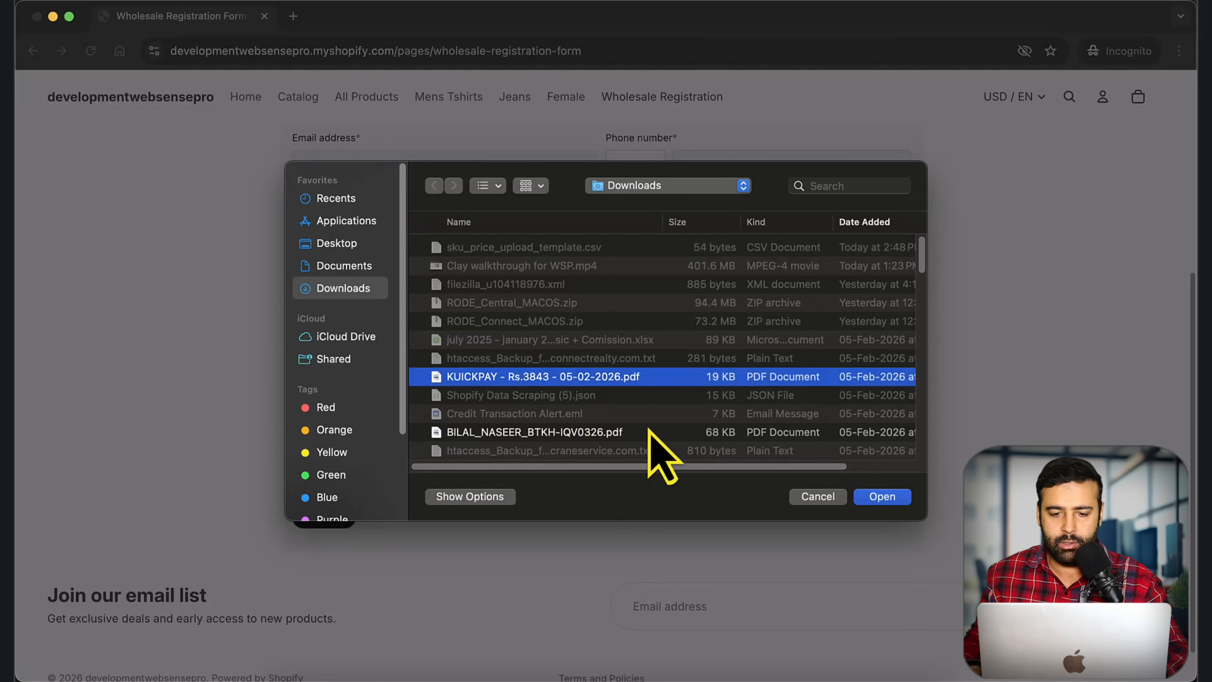
left_click(880, 495)
scroll(921, 372, "down", 2)
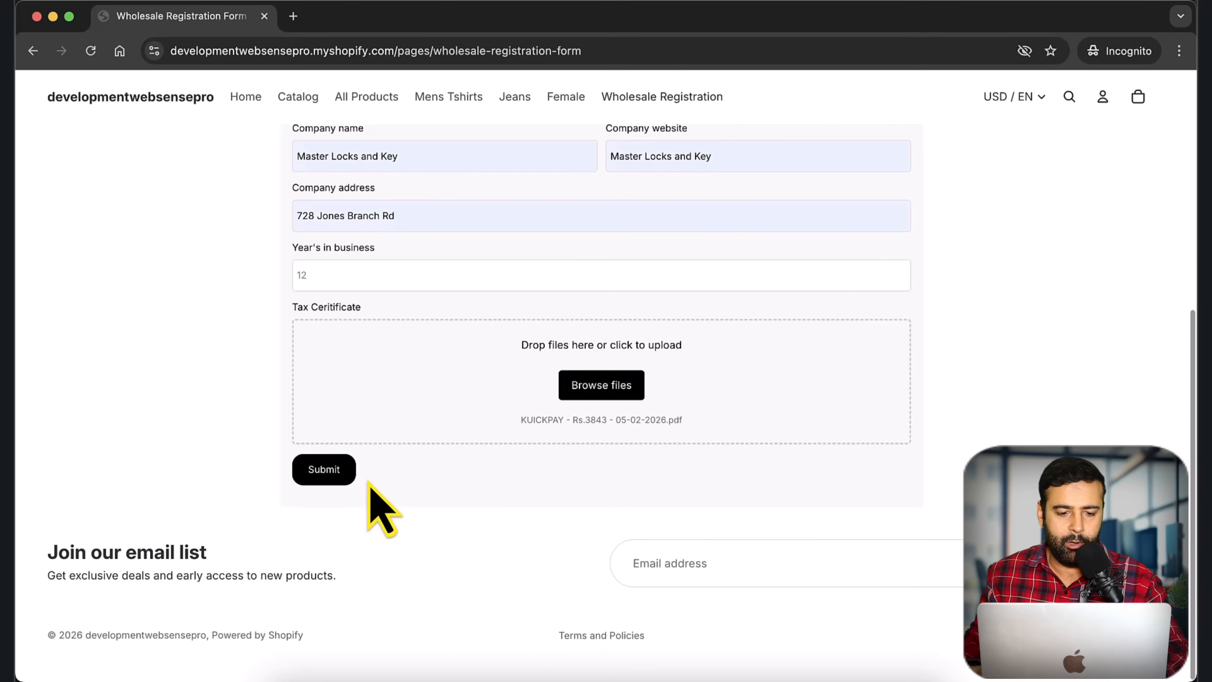
left_click(332, 474)
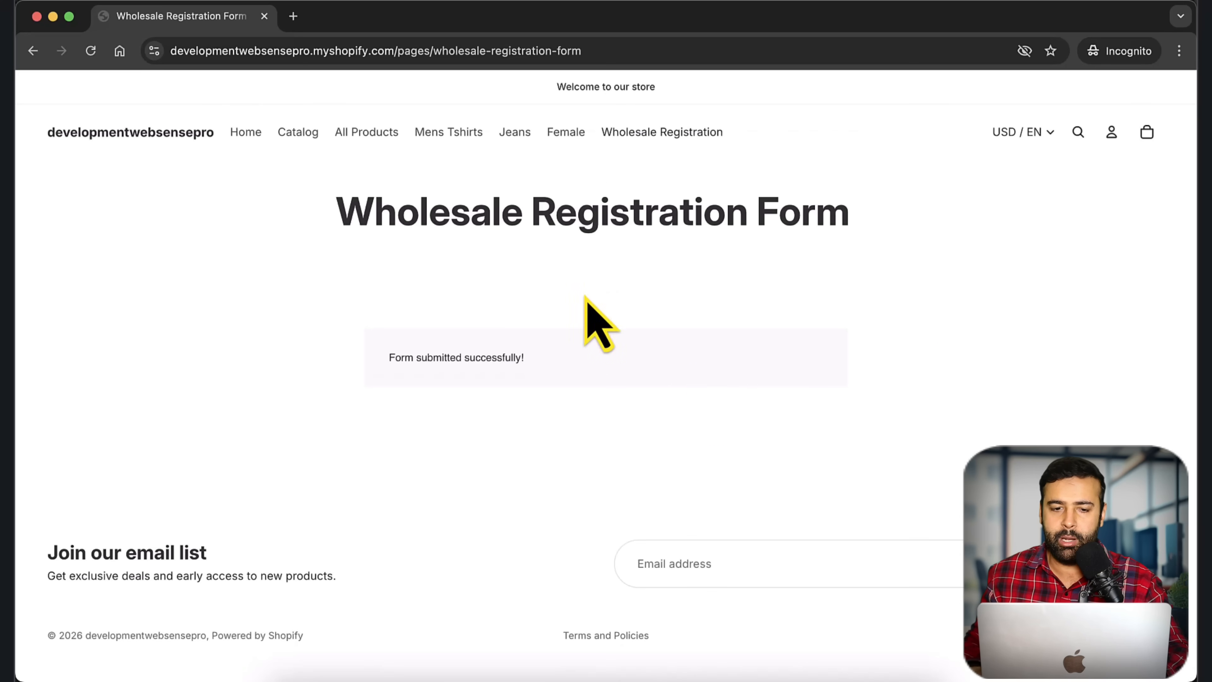
Step: Refresh the Gmail inbox and open the 'Thank you for registering with us' email
key("ctrl+Up")
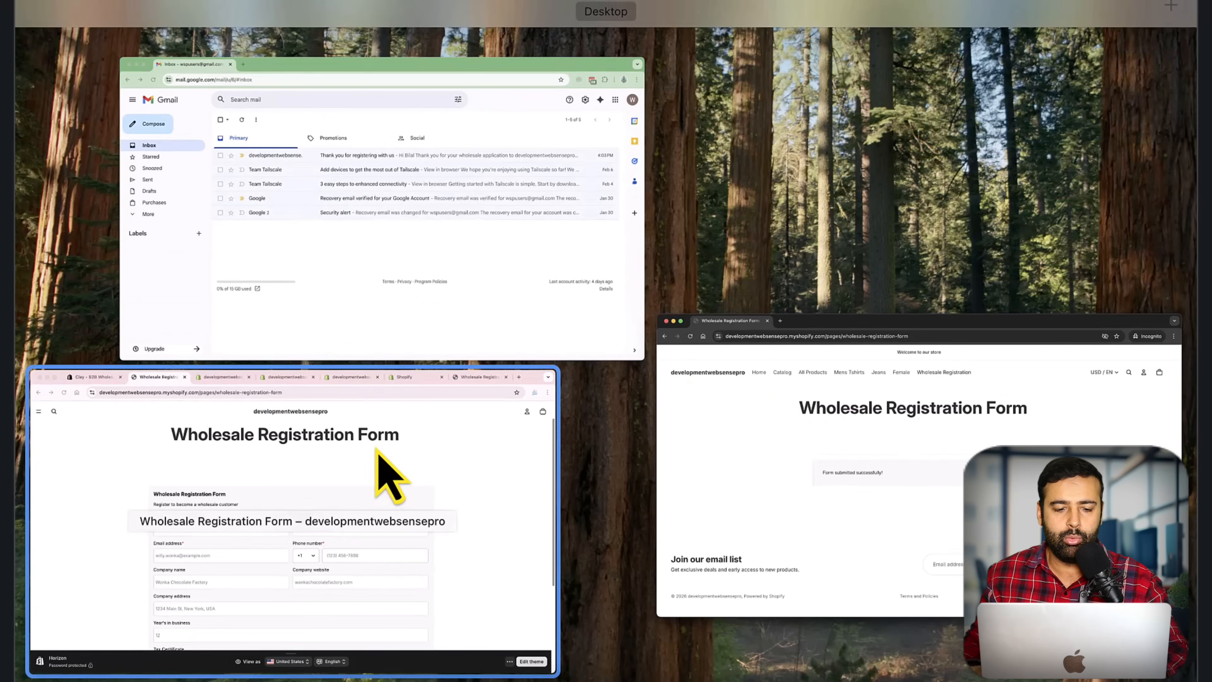
left_click(387, 271)
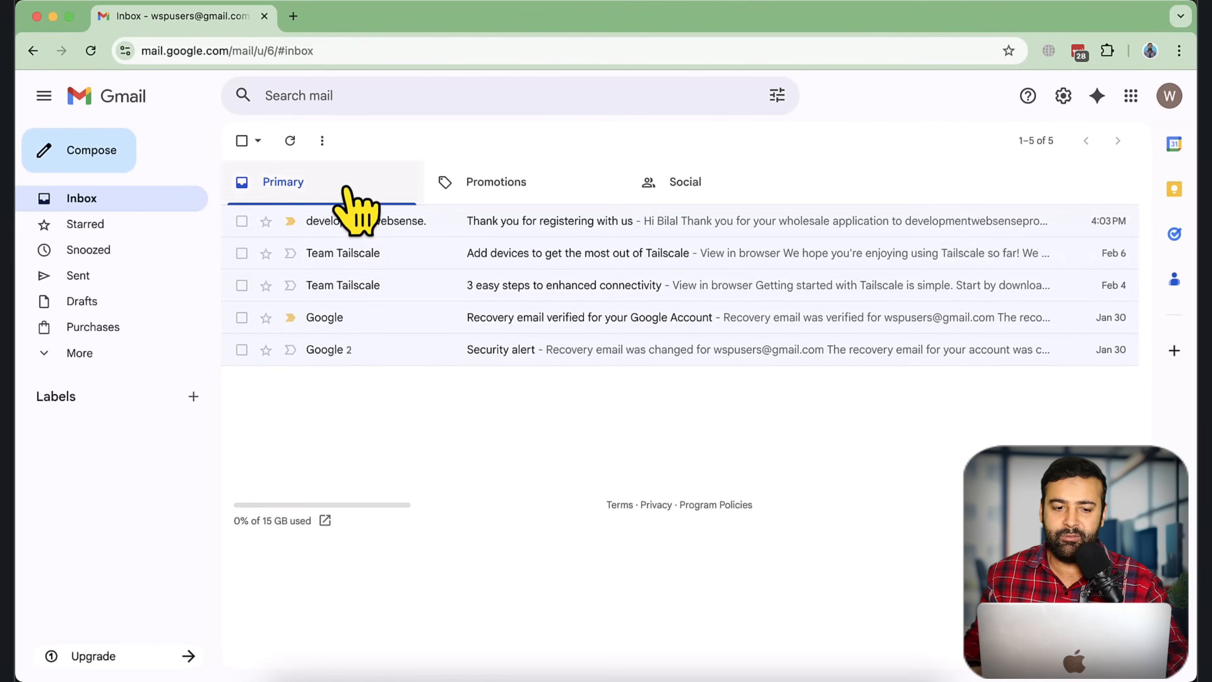
left_click(290, 141)
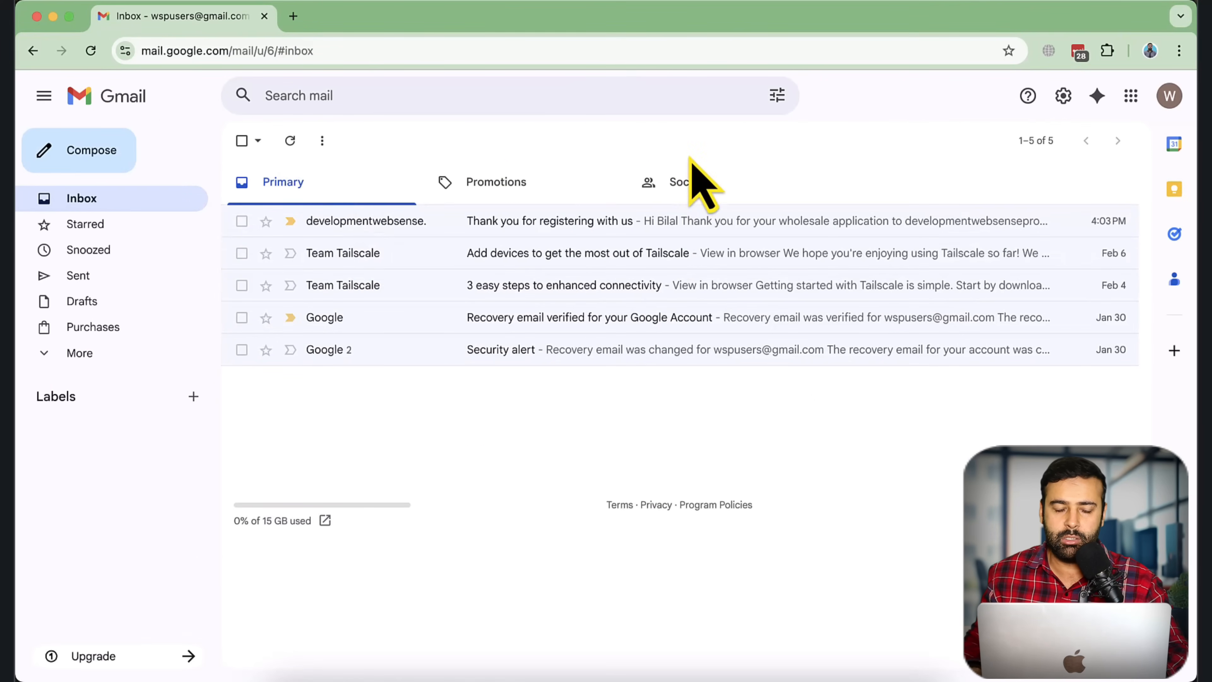
left_click(290, 141)
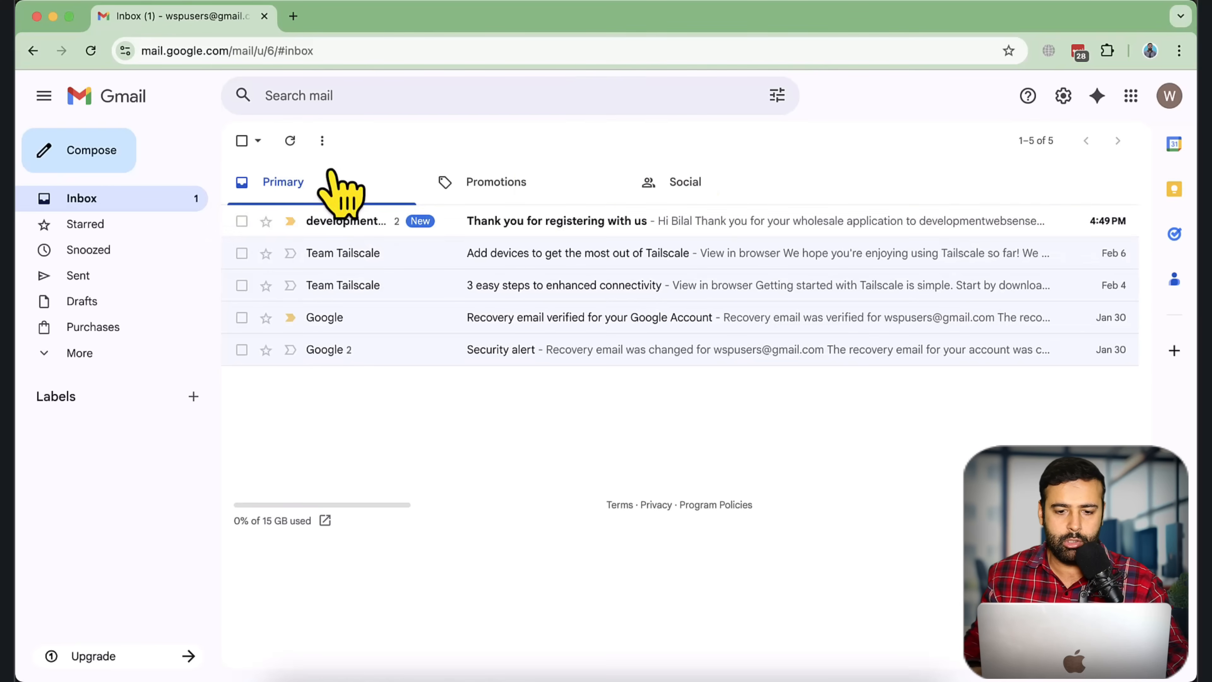
left_click(578, 223)
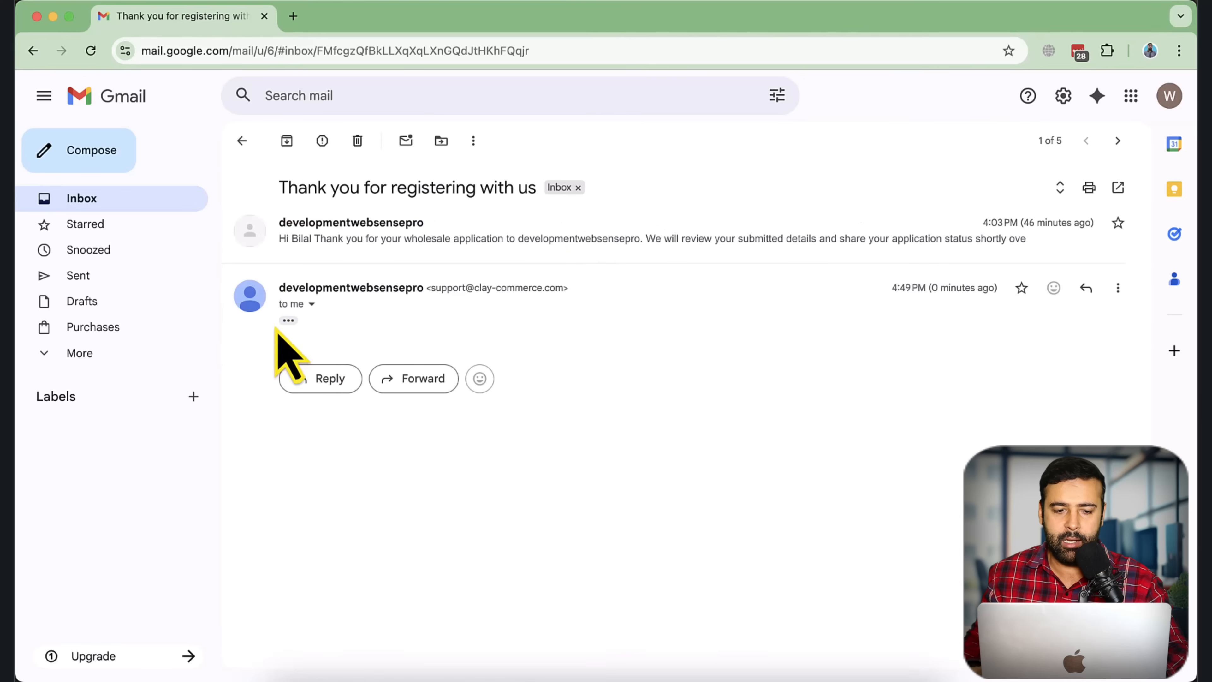
Step: Read the confirmation message, then return to the registration form window
scroll(573, 341, "down", 2)
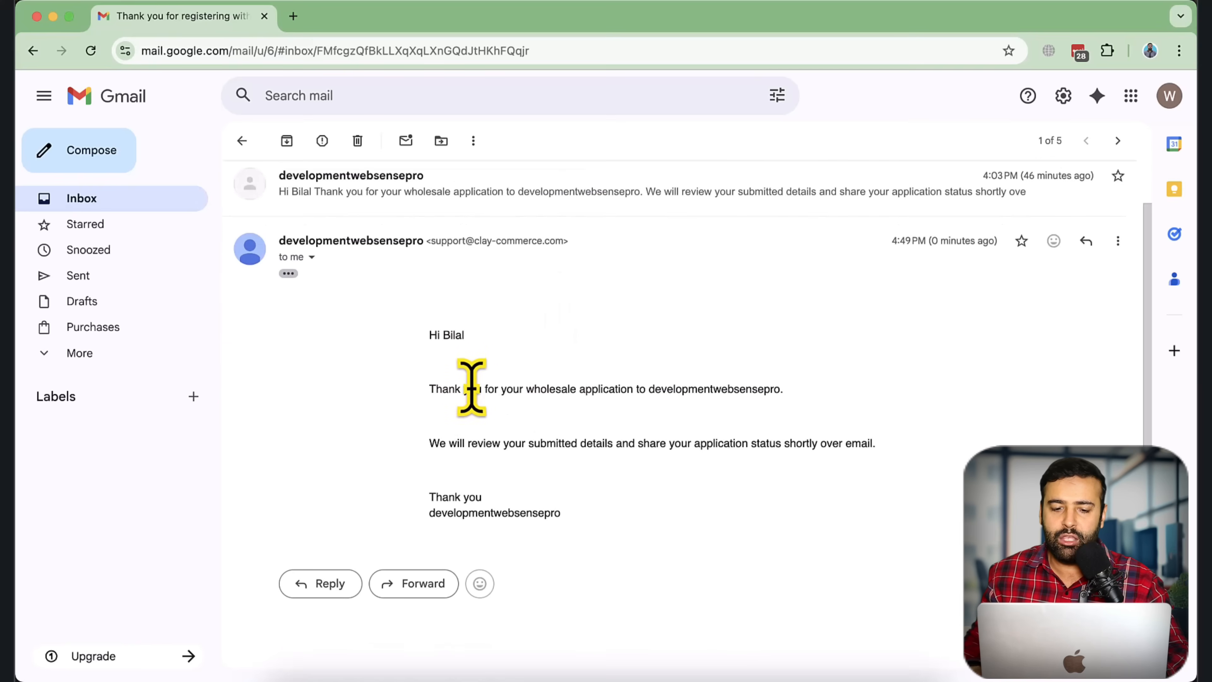
left_click_drag(648, 389, 782, 389)
left_click_drag(447, 443, 863, 443)
left_click(696, 392)
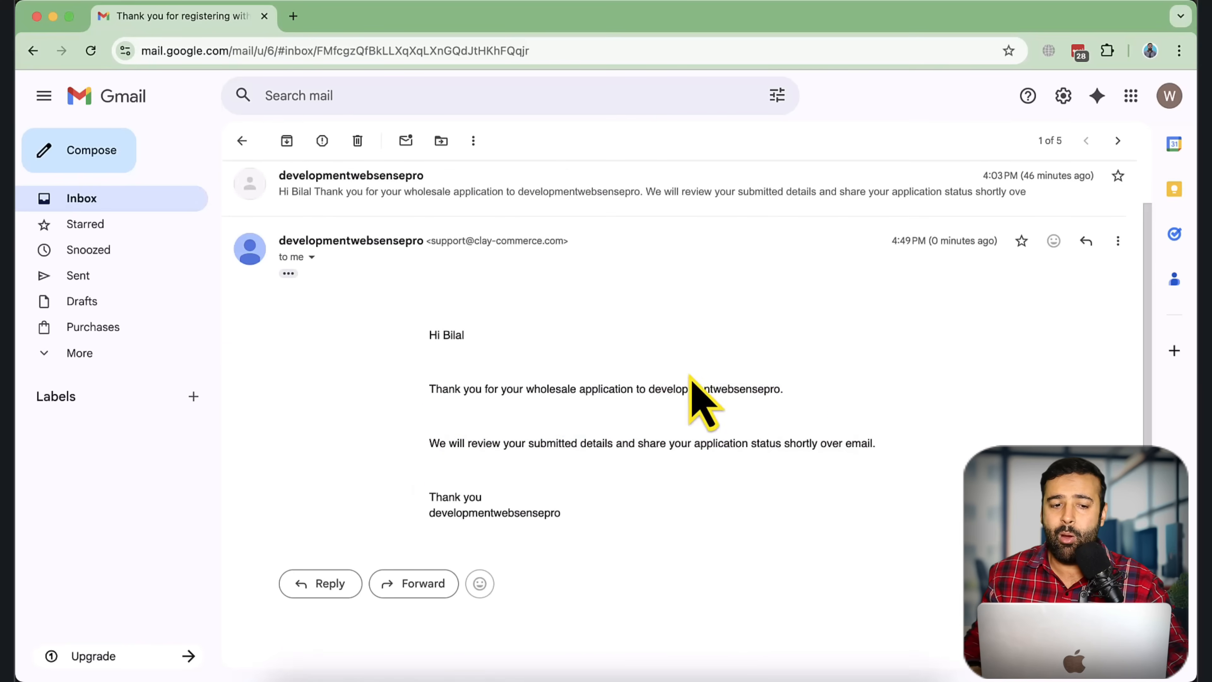
key("ctrl+Up")
left_click(451, 283)
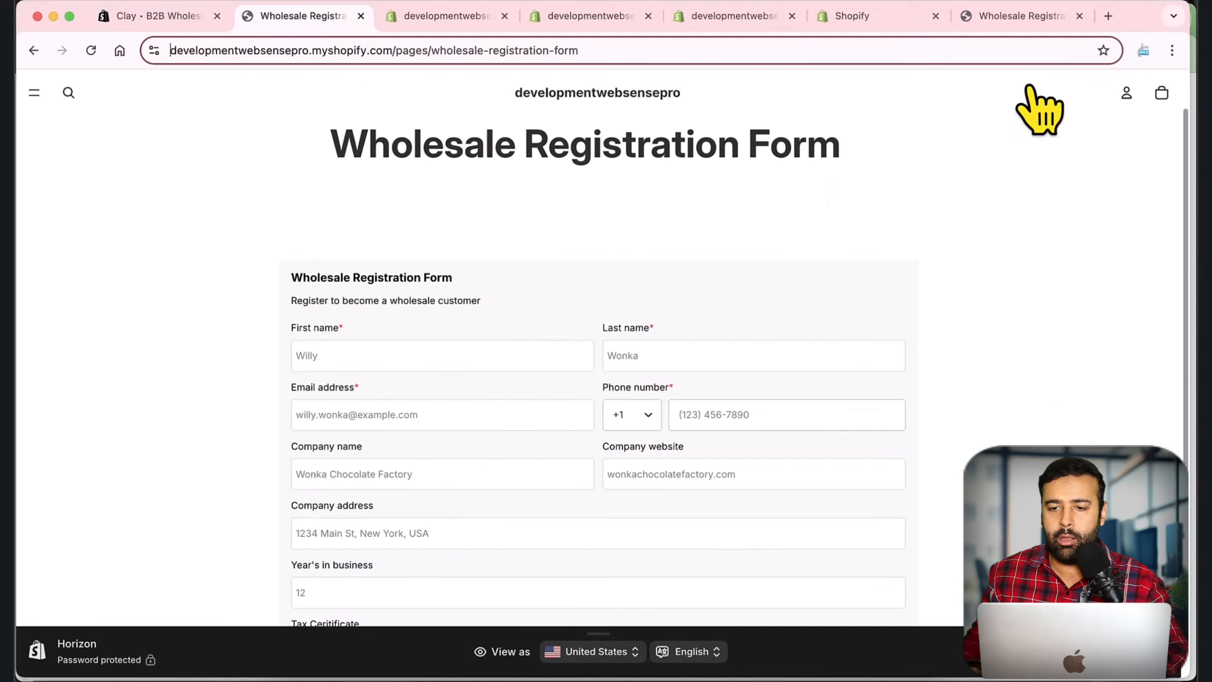
Step: Go to gmail.com and open the new wholesale registration email with its trimmed content expanded
left_click(1113, 23)
type("gm")
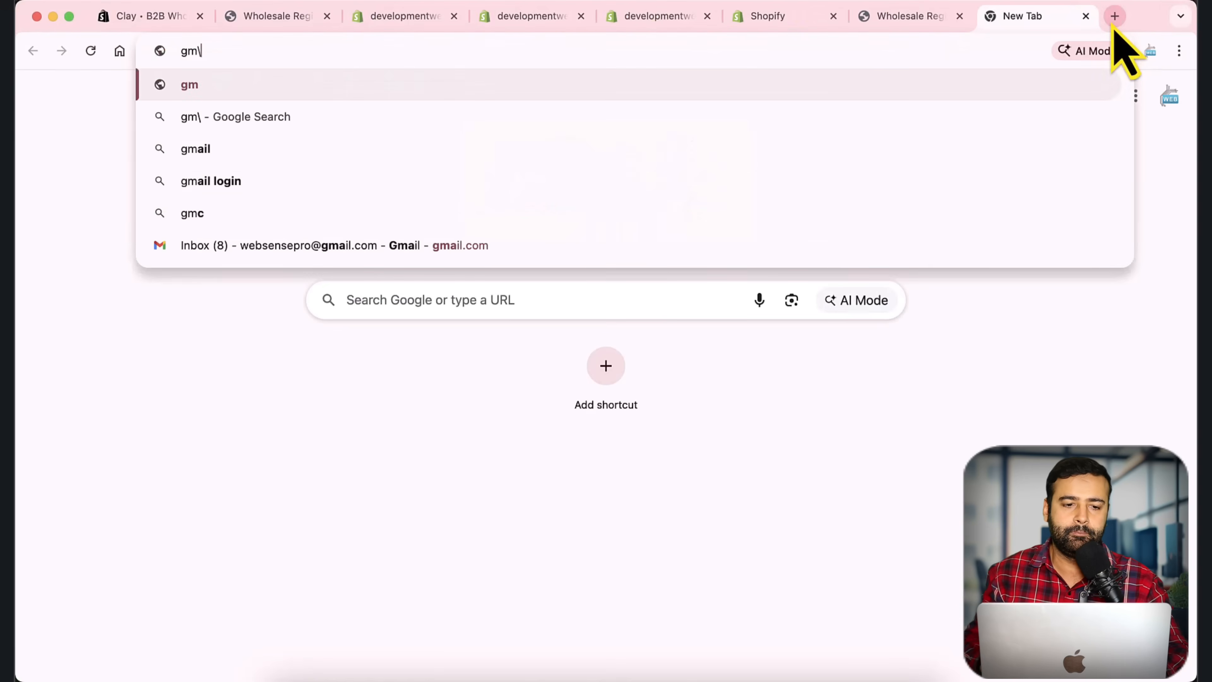
type("ail.co")
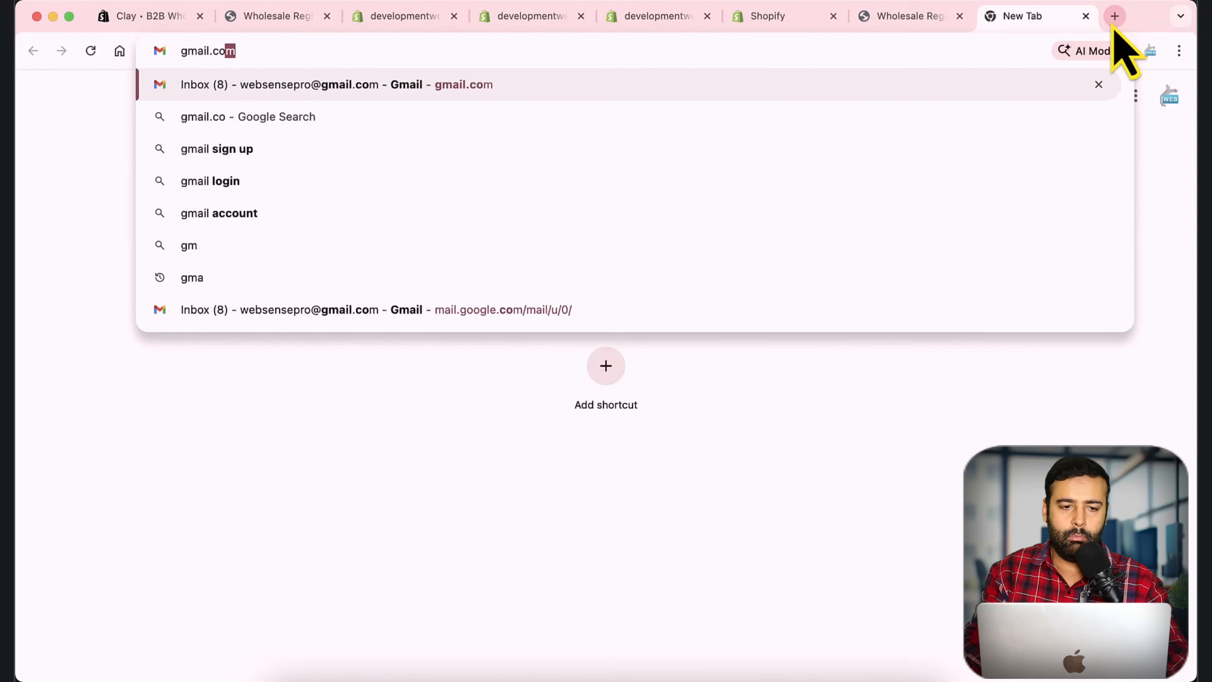
key("Return")
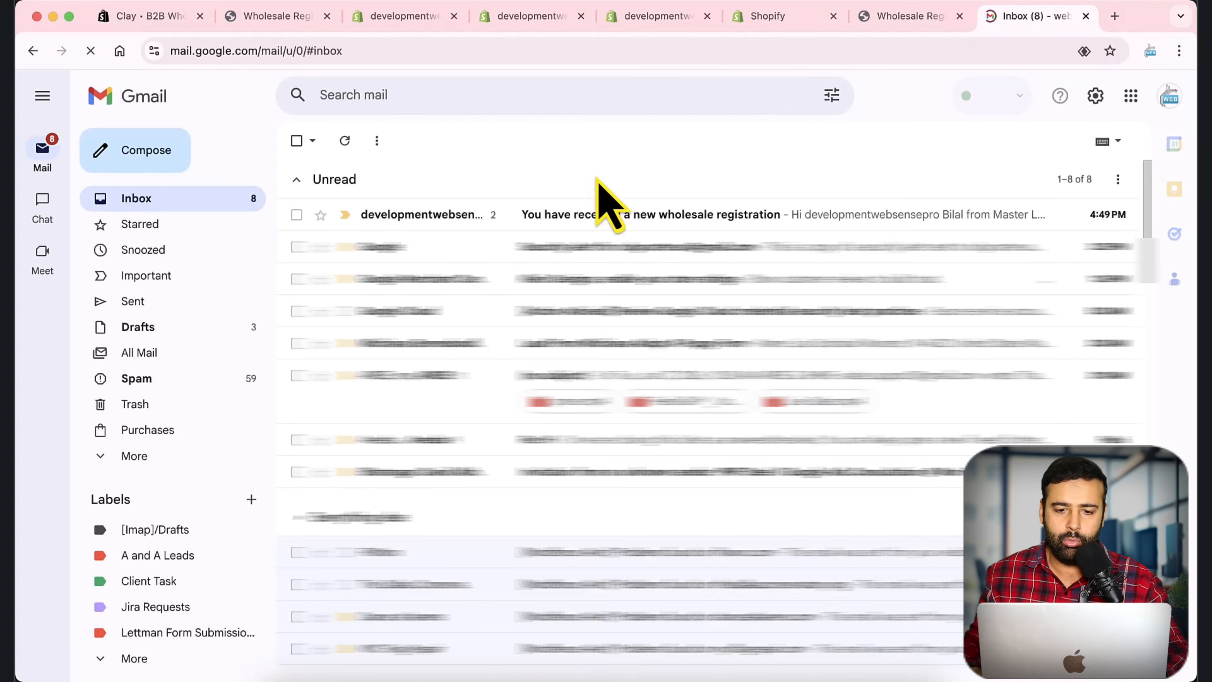
left_click(607, 214)
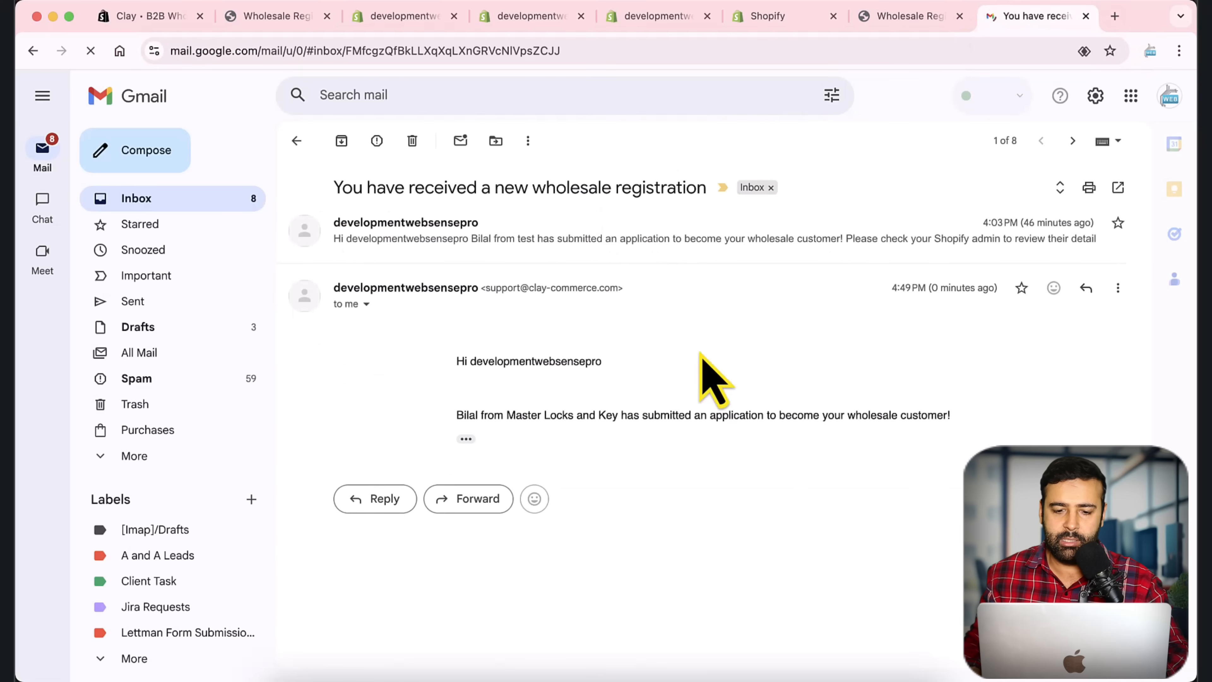
left_click(465, 439)
Step: Highlight the applicant's company name and submission sentence in the registration email
scroll(477, 412, "down", 1)
left_click_drag(506, 394, 699, 392)
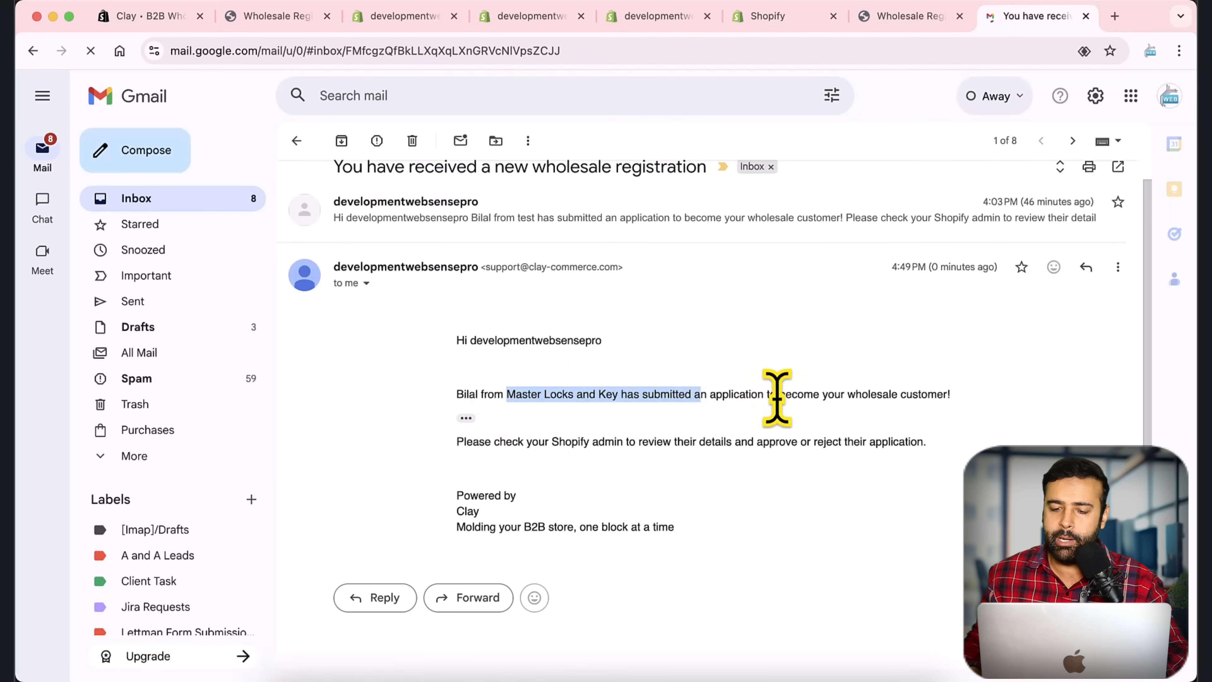
triple_click(739, 394)
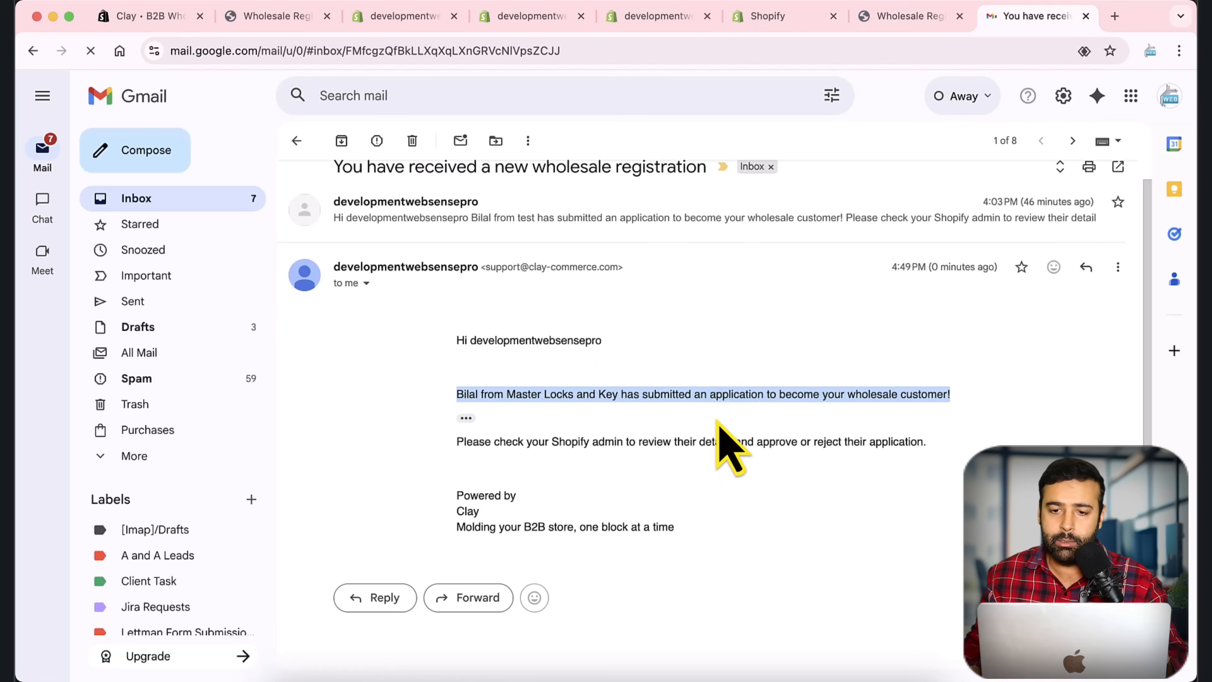
left_click(782, 25)
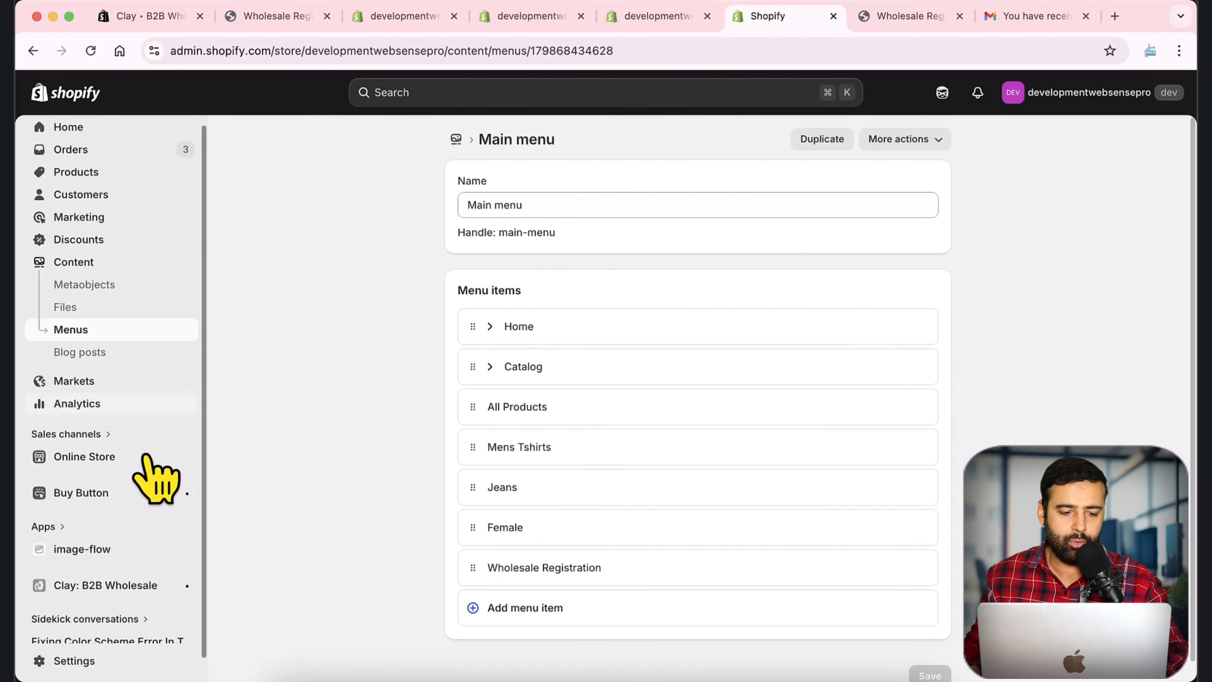
Step: Open the pending applicant's details from the Clay: B2B Wholesale applicants list
left_click(134, 588)
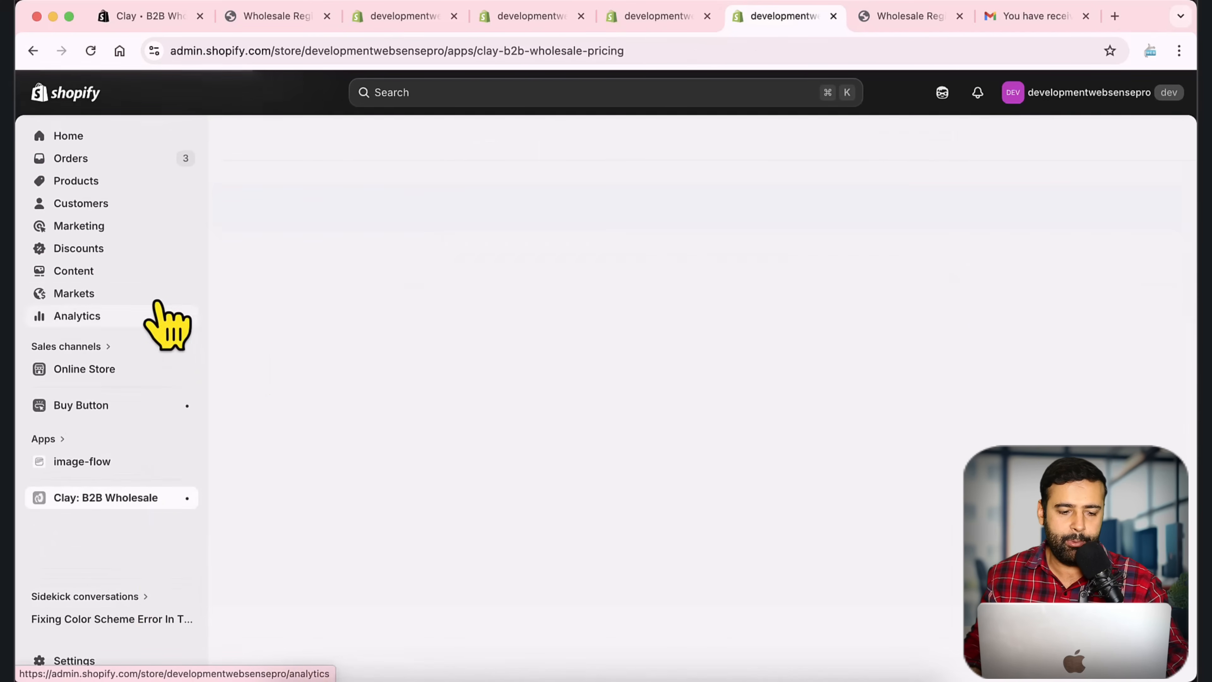
scroll(167, 262, "down", 4)
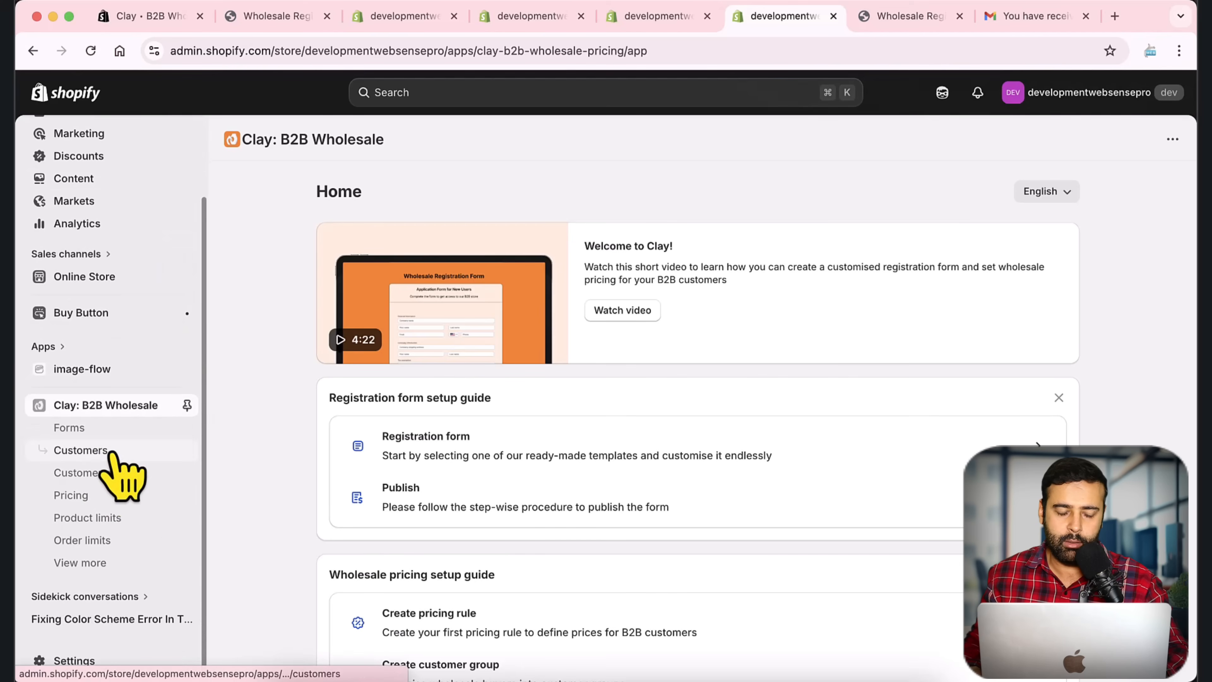
left_click(115, 453)
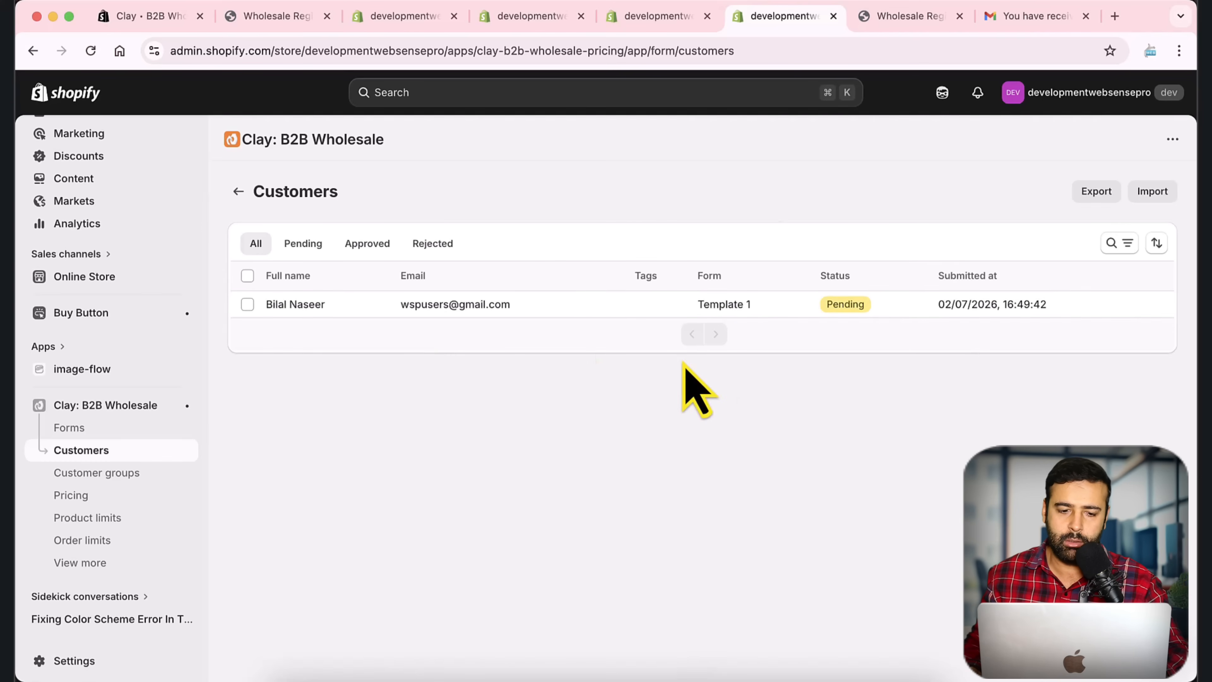
left_click(292, 307)
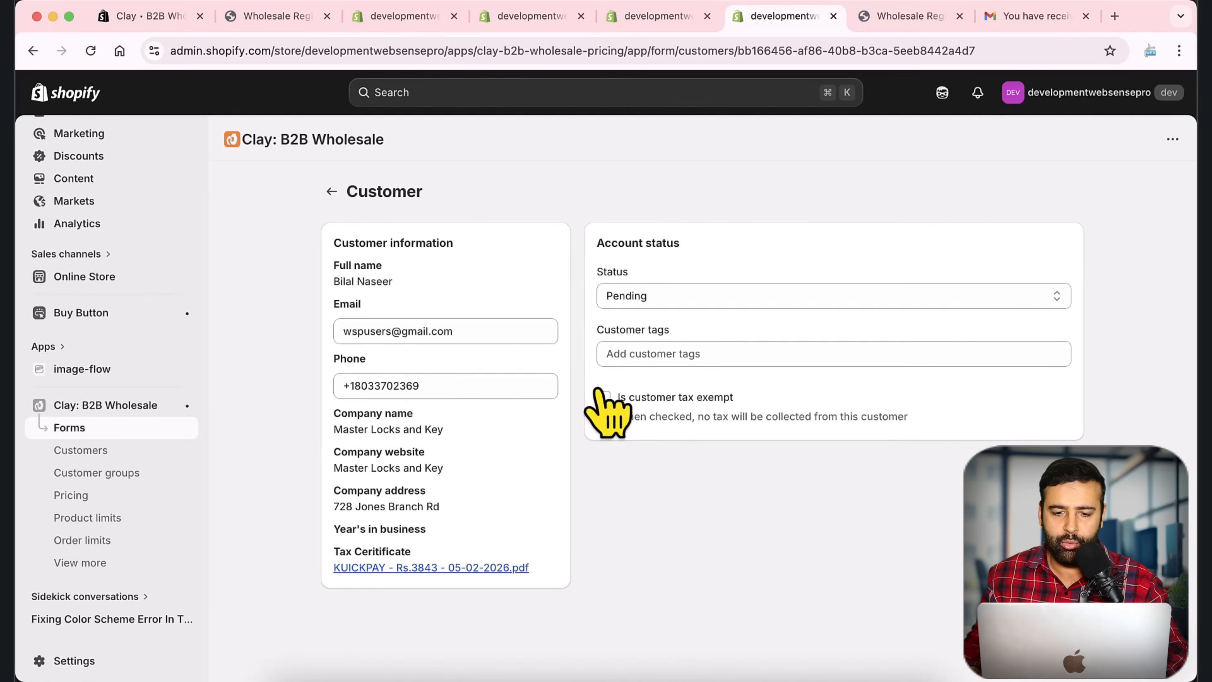
Step: Set the applicant's status to Approved and add the customer-silver tag
left_click(716, 297)
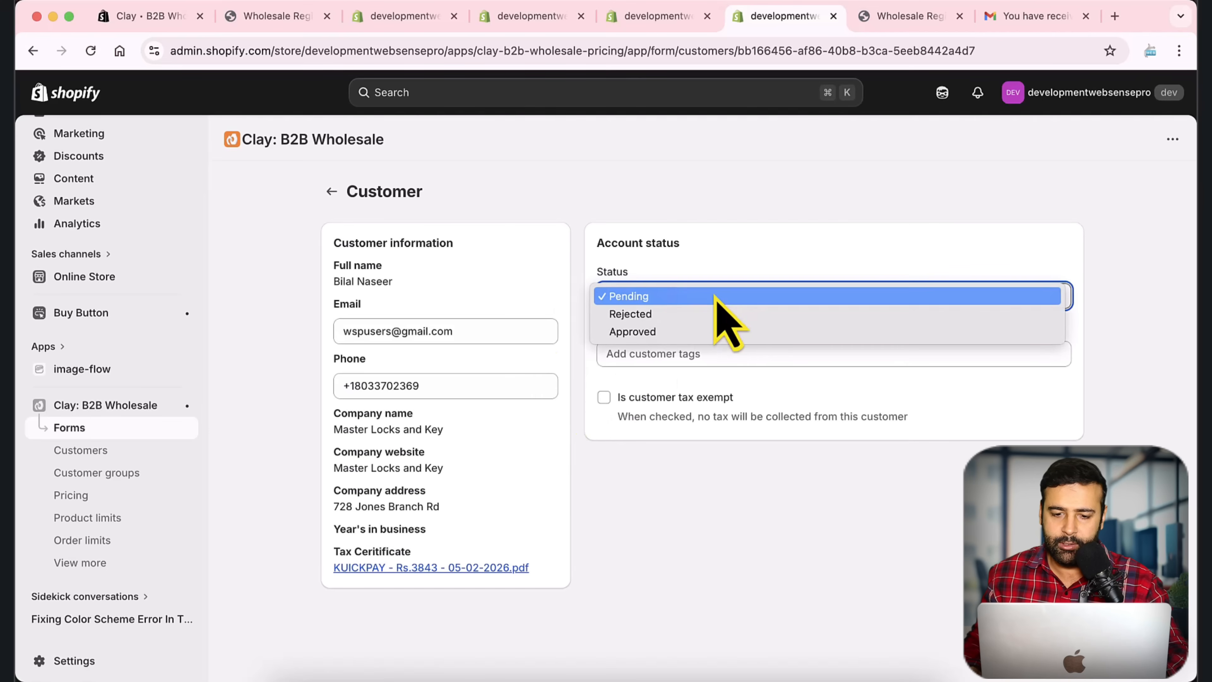
left_click(658, 332)
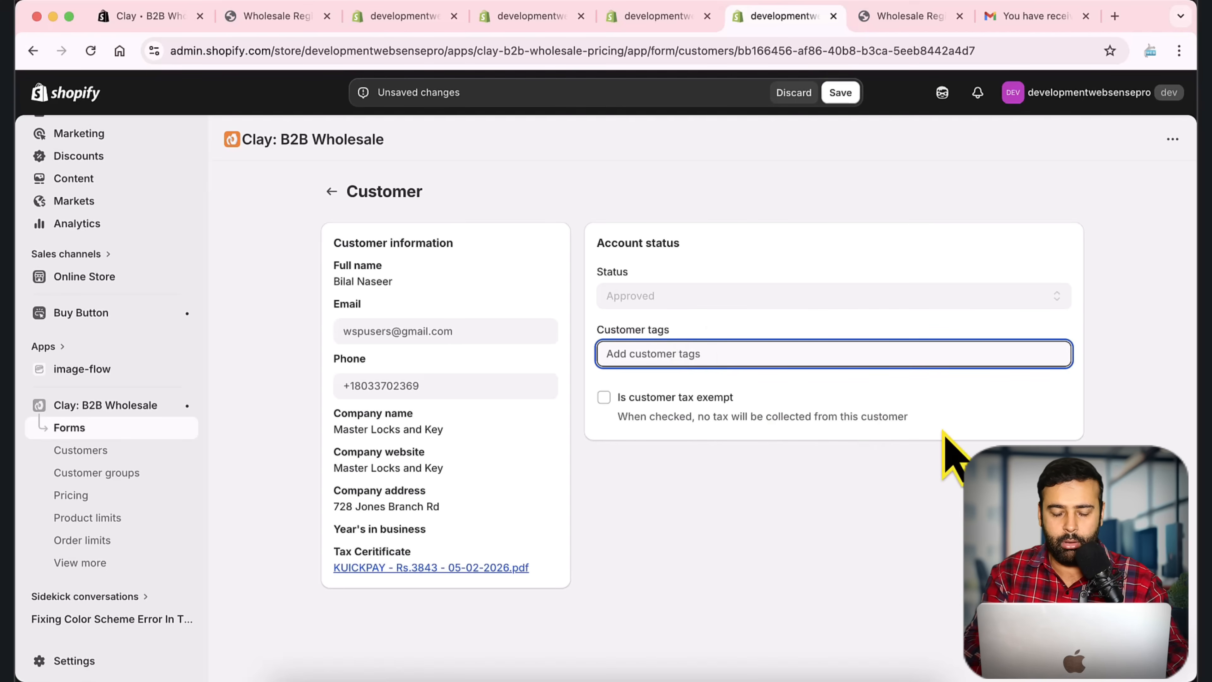
type("customer-silver")
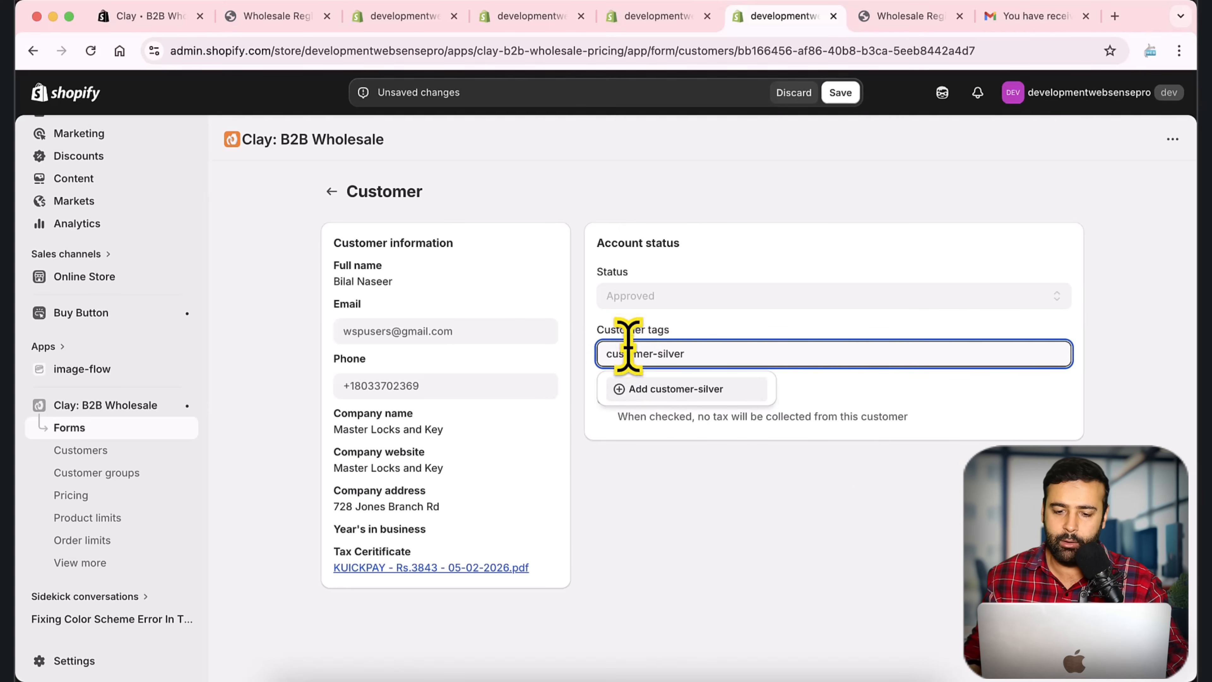
left_click(687, 393)
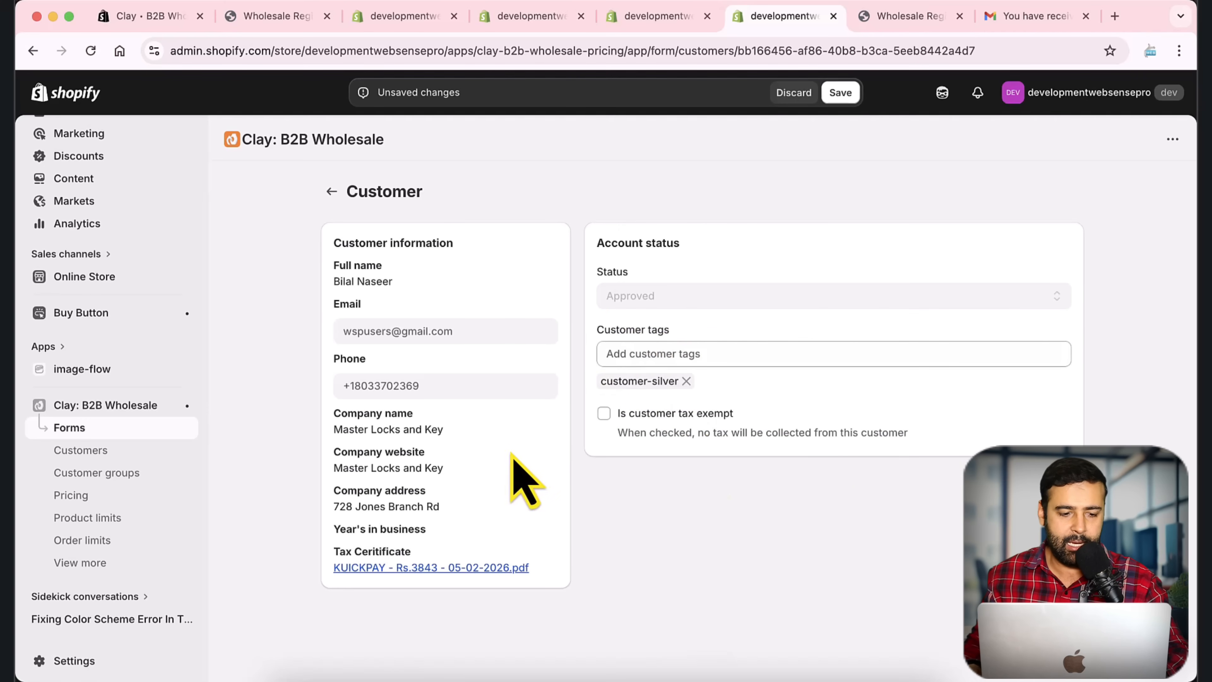
left_click(658, 17)
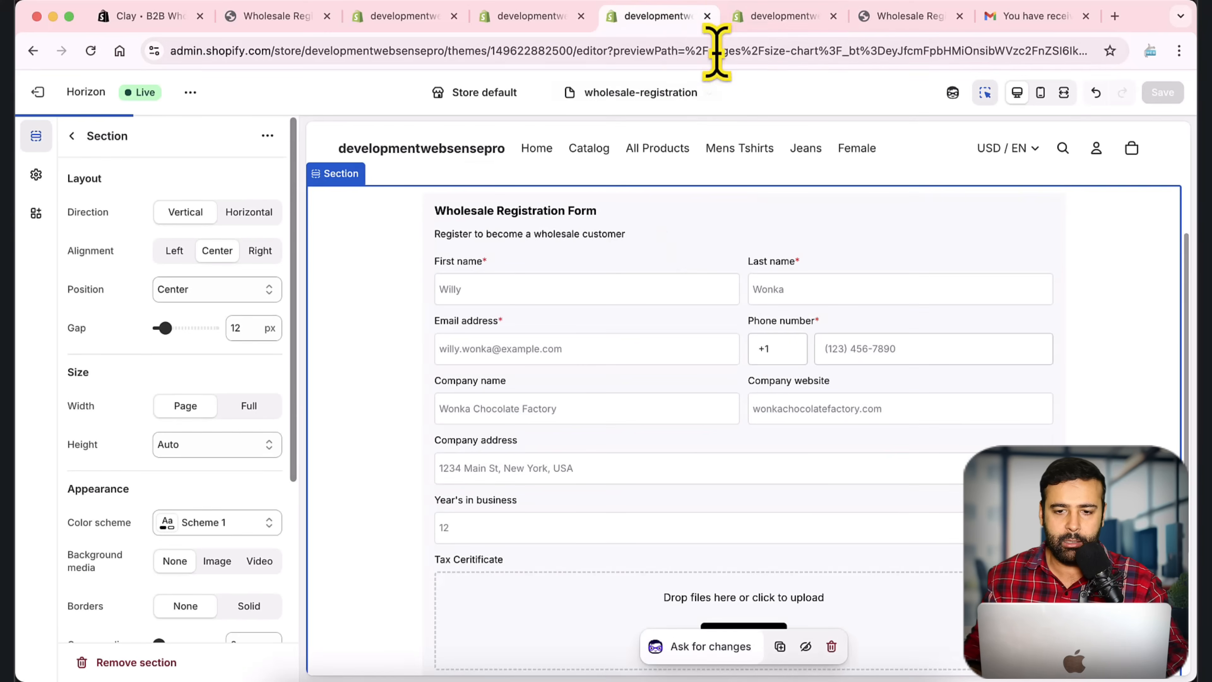
Step: Check which tag the Silver Customers group uses in the Customer groups list
left_click(708, 17)
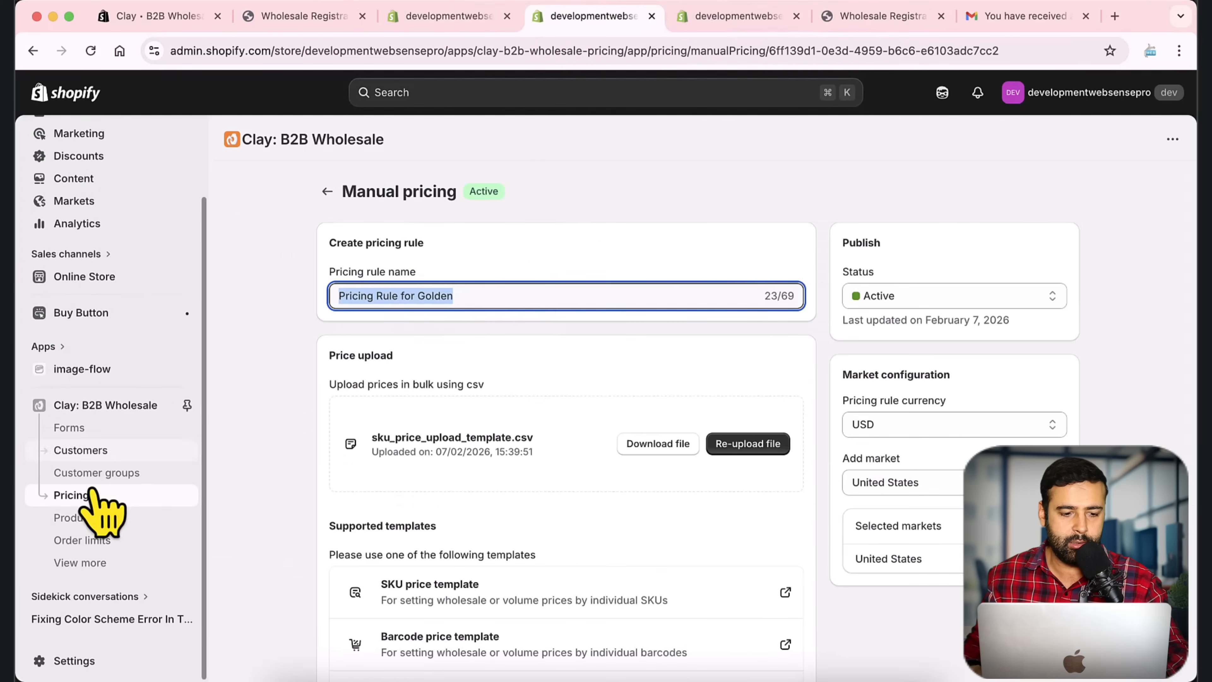
left_click(89, 497)
left_click(102, 473)
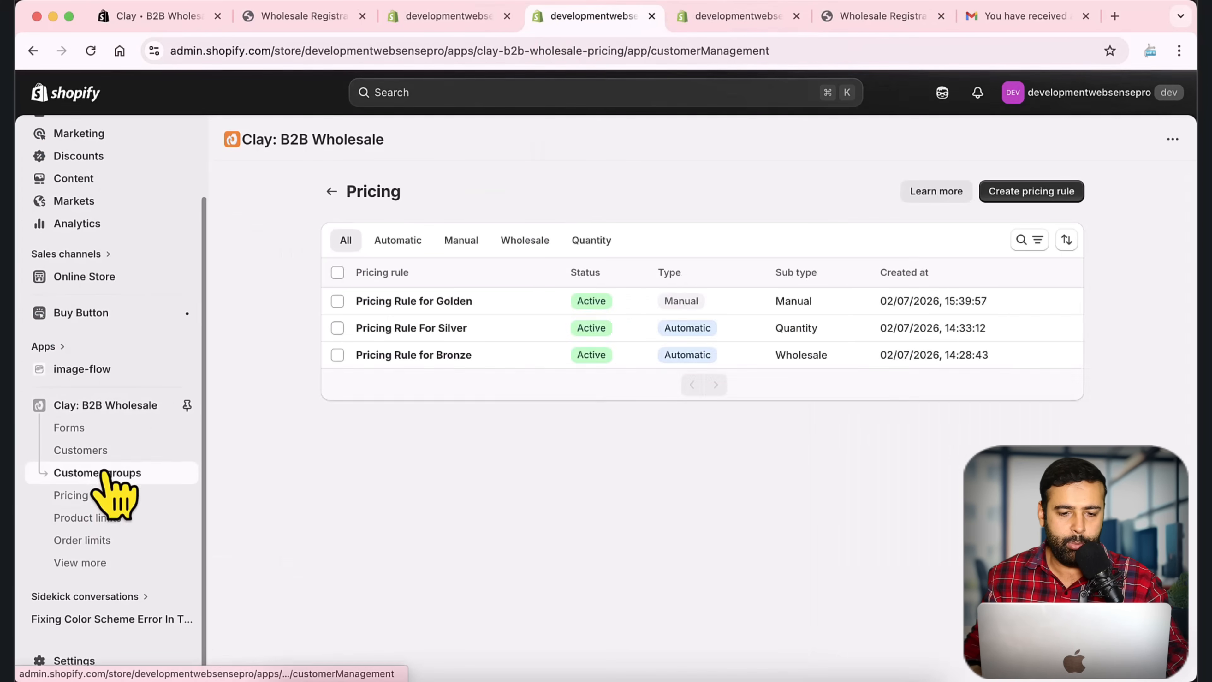
left_click(410, 329)
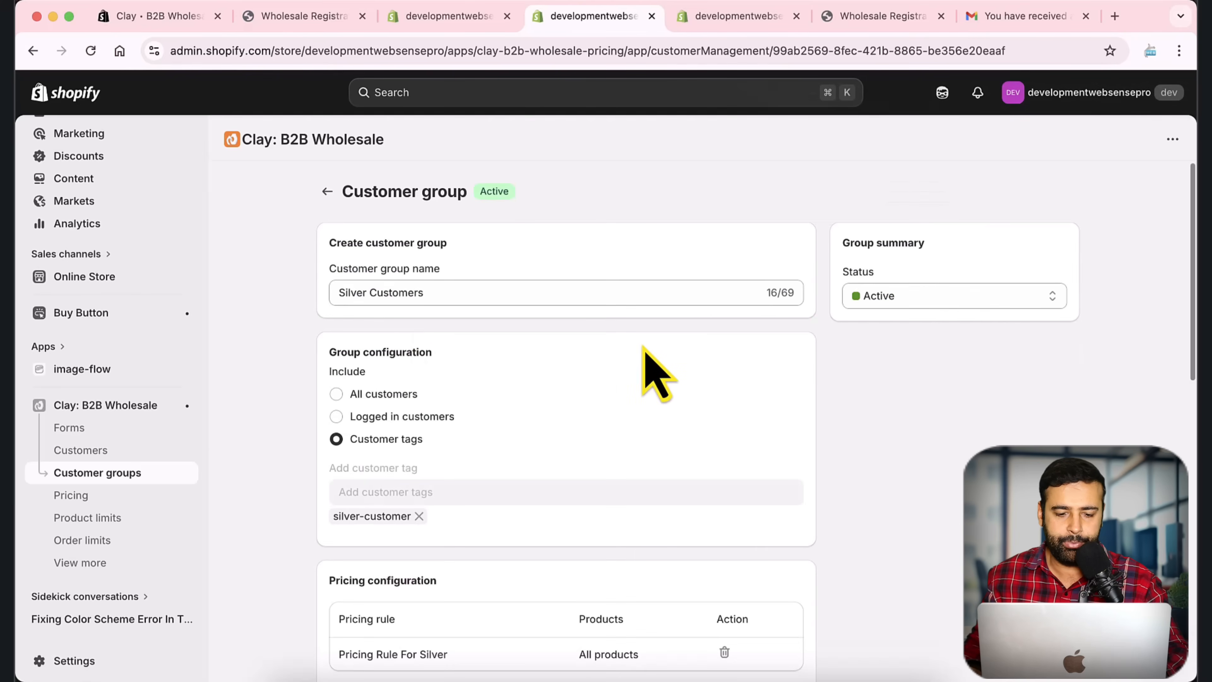
scroll(572, 396, "down", 3)
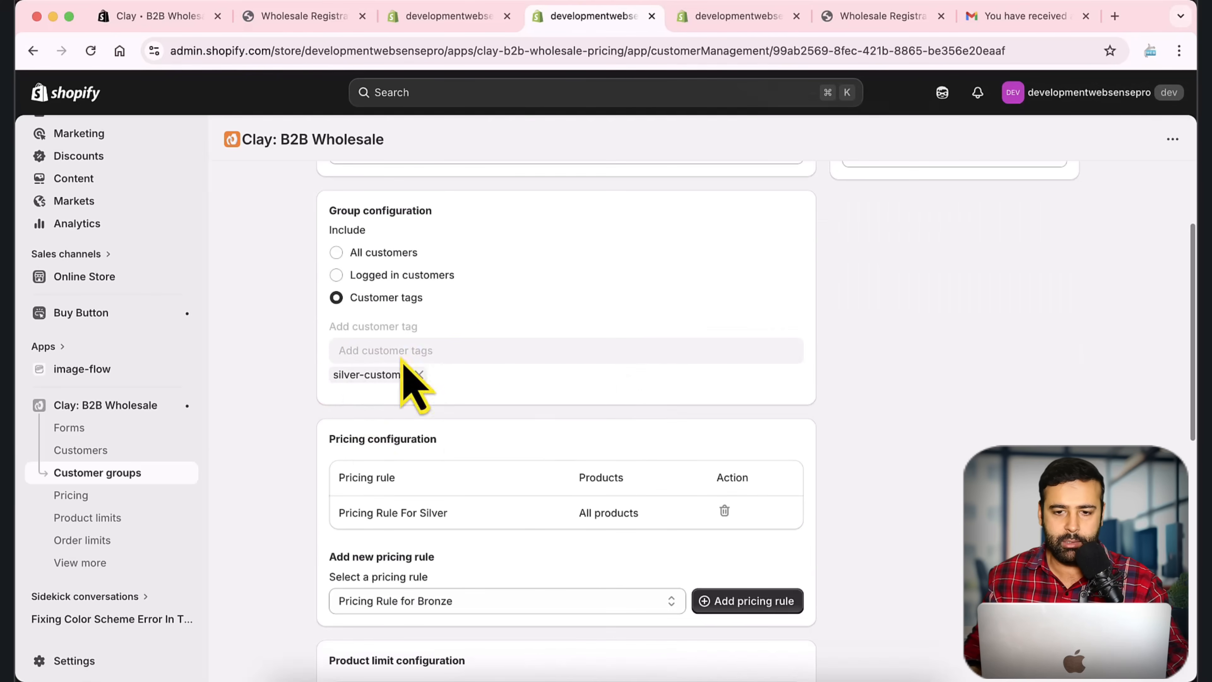
Step: Replace the applicant's customer-silver tag with silver-customer and save the approval
left_click(735, 16)
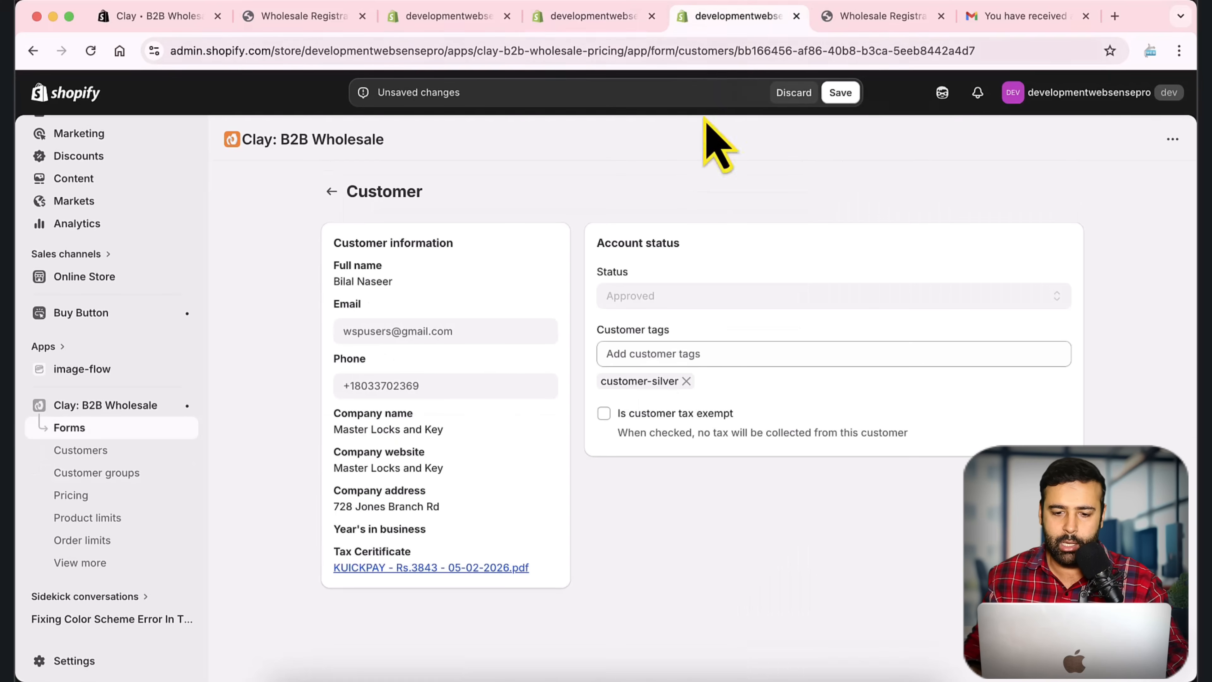
left_click(683, 381)
left_click(670, 354)
type("silver-customer")
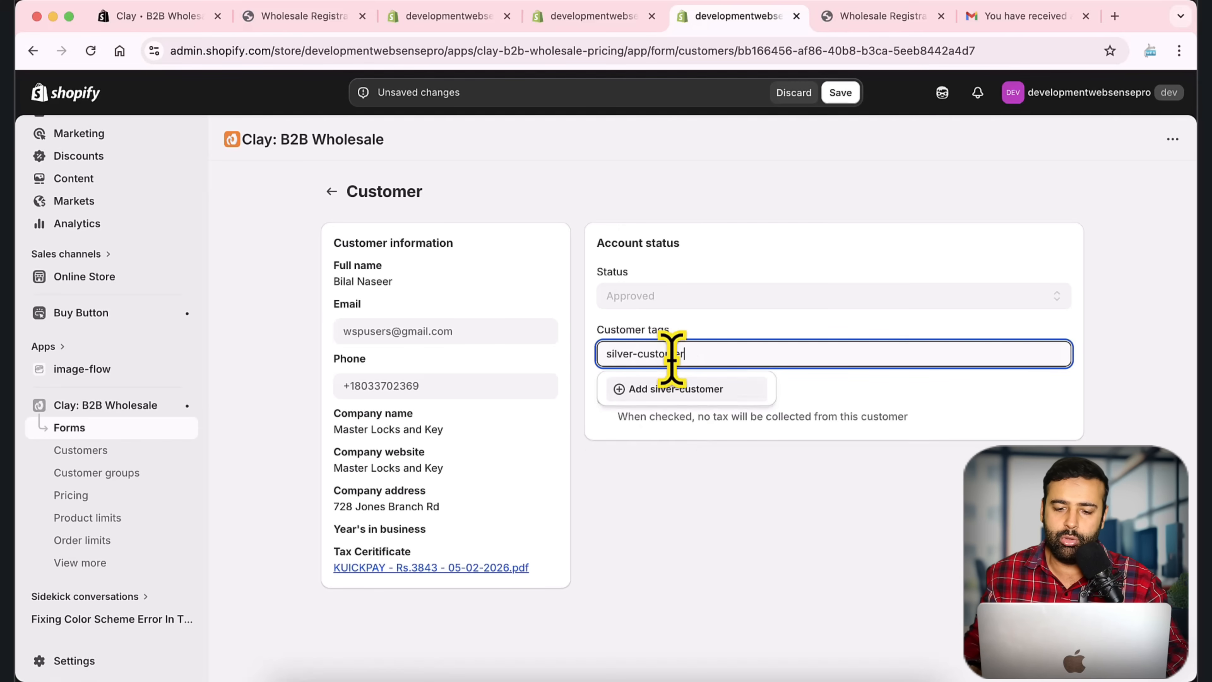
left_click(697, 390)
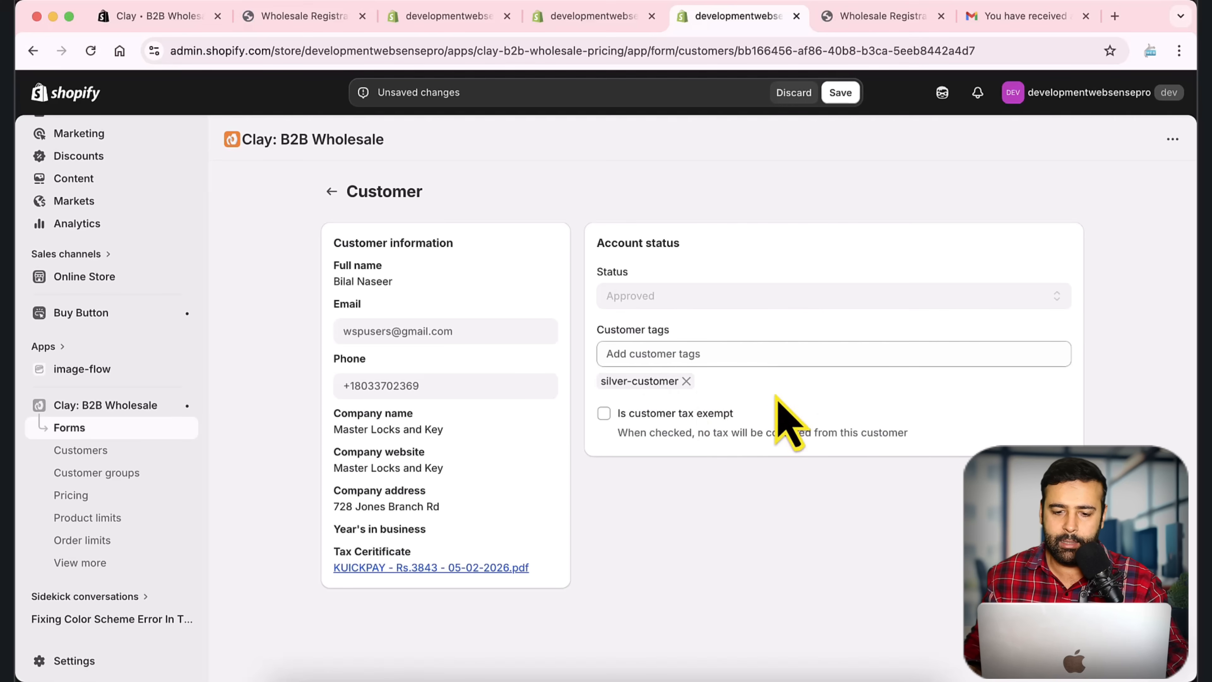
left_click(839, 93)
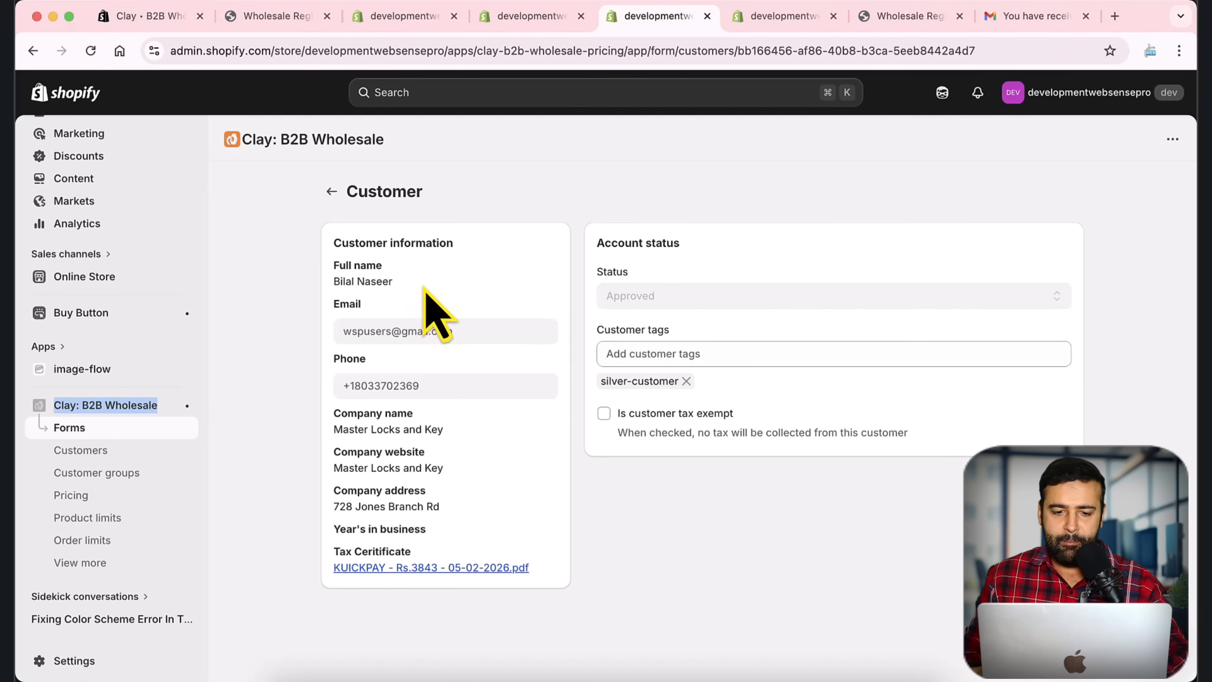
left_click_drag(476, 330, 330, 369)
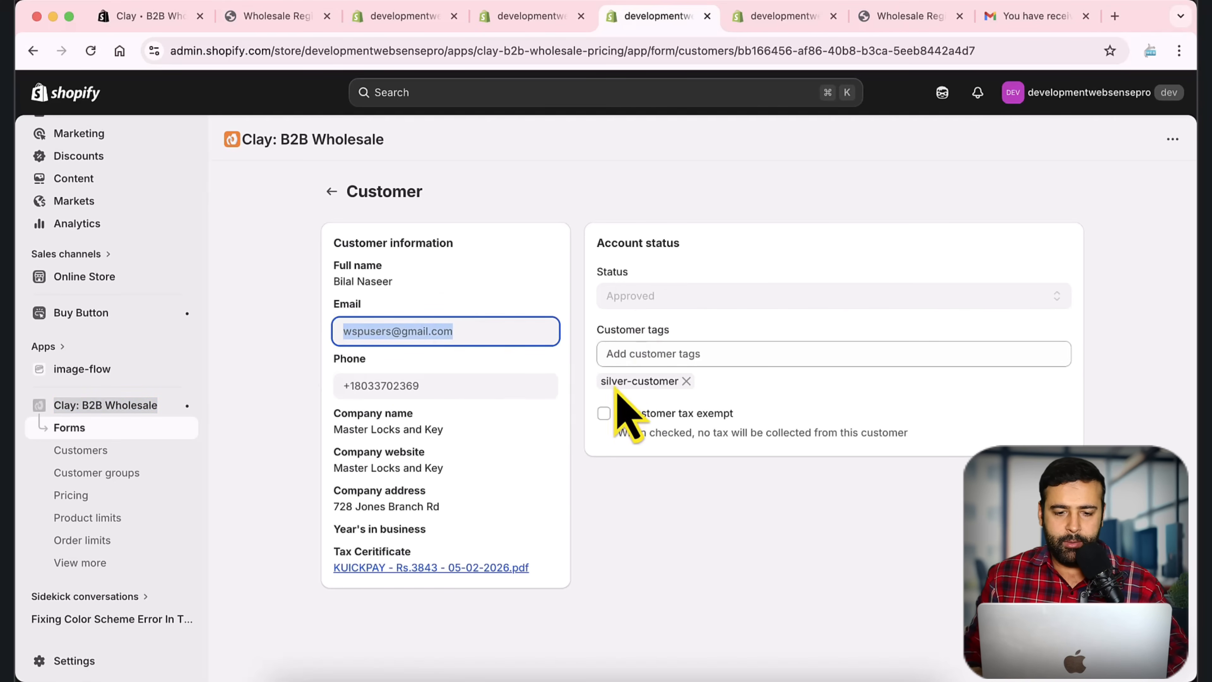
key("ctrl+Up")
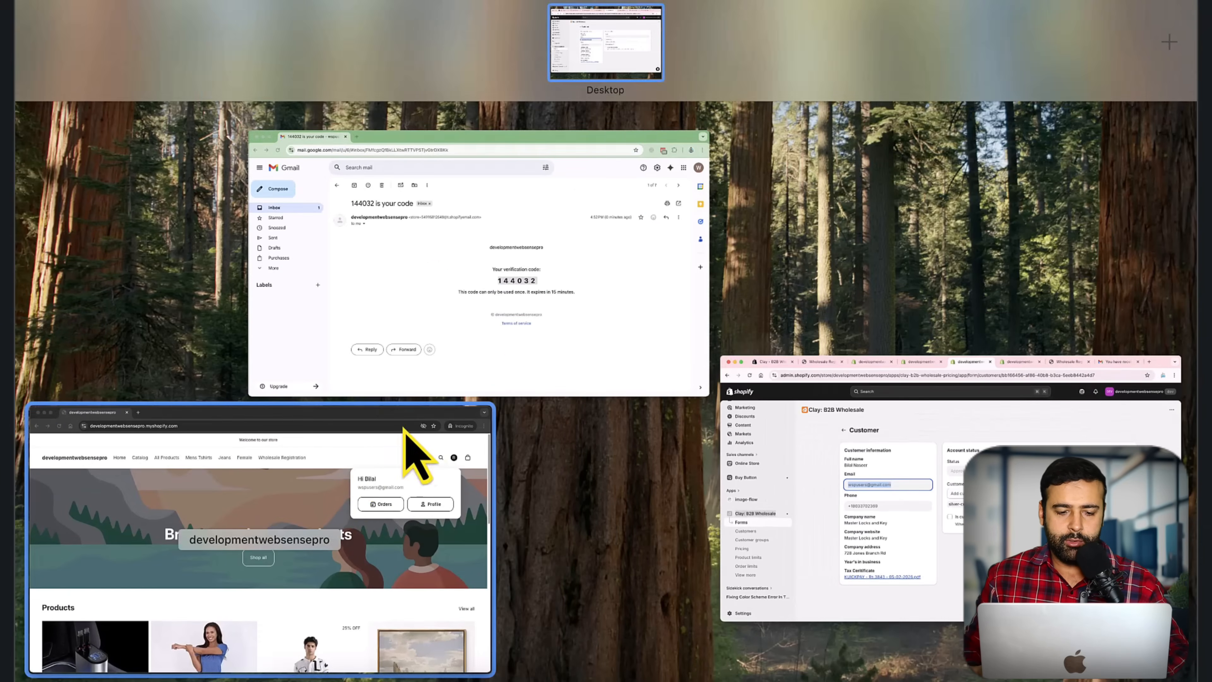
Step: Open the Activewear T-Shirt product page and review its $20.00 price and 5-unit $19.00 tier
left_click(312, 542)
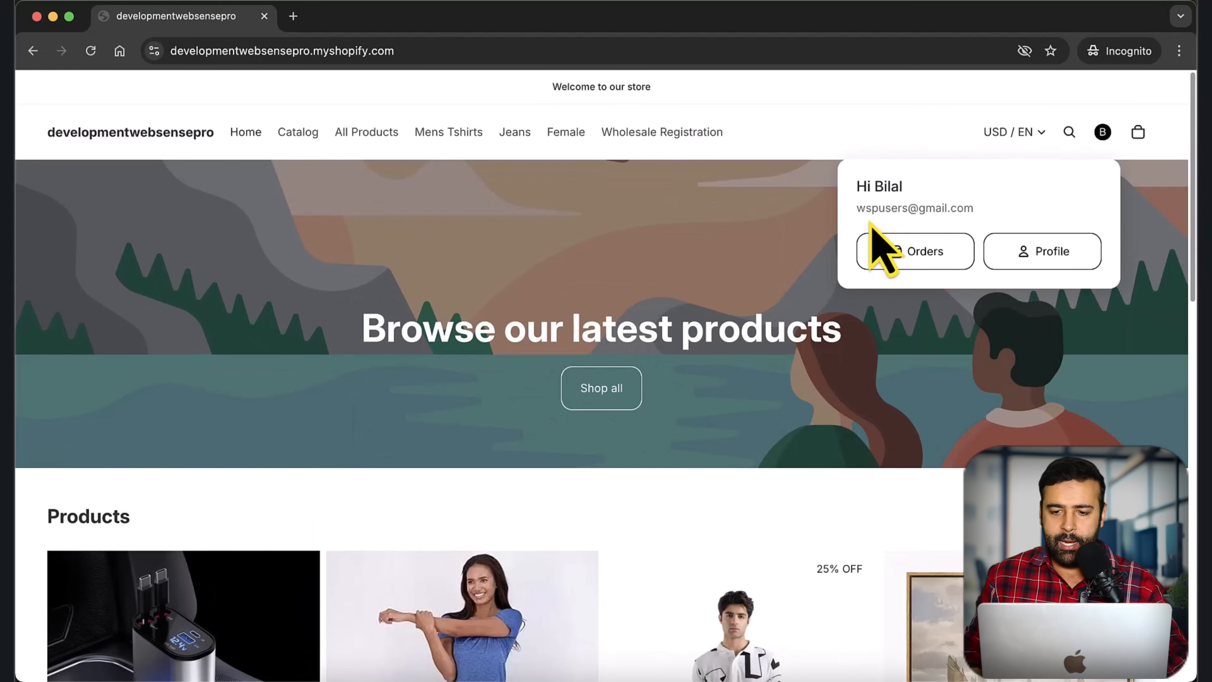
left_click_drag(856, 210, 981, 213)
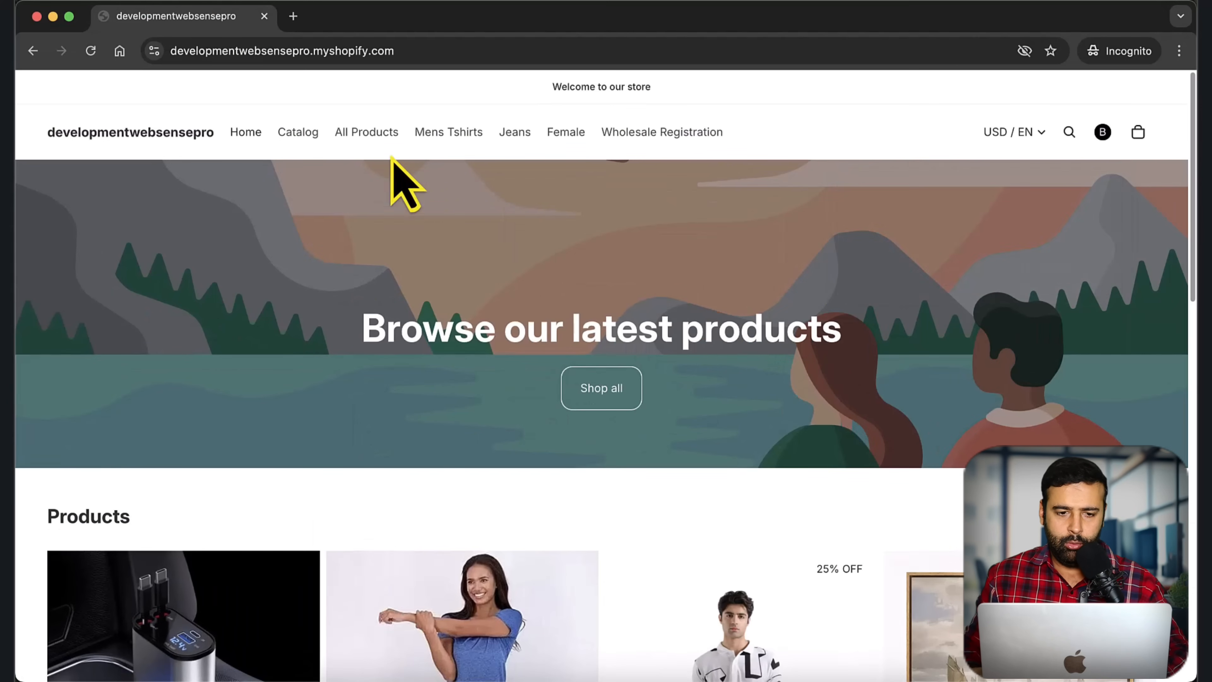
left_click(366, 135)
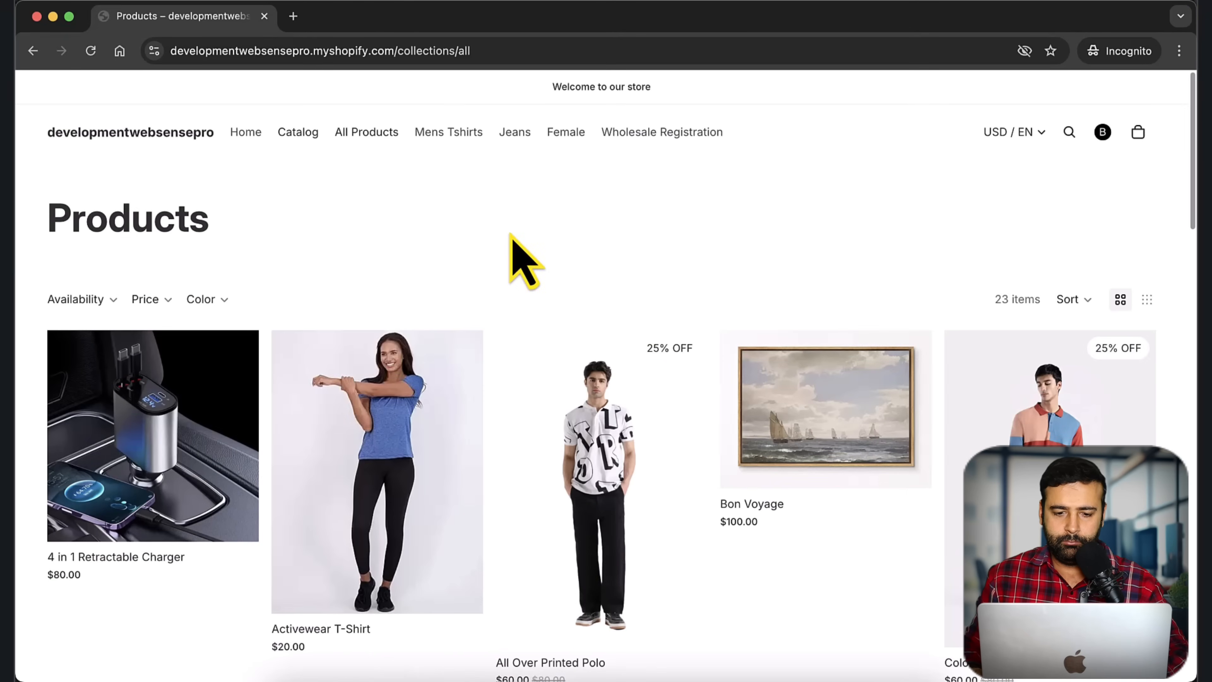
scroll(515, 253, "down", 3)
left_click(351, 405)
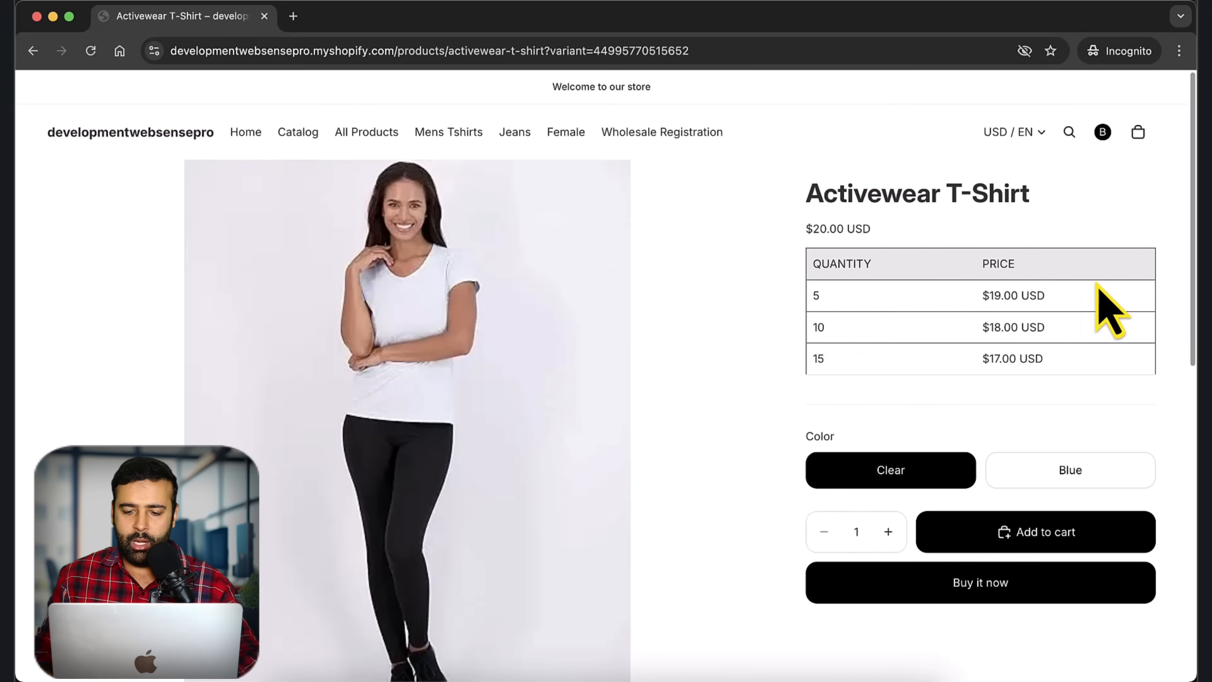
scroll(1096, 284, "down", 1)
left_click_drag(820, 266, 813, 263)
left_click(813, 263)
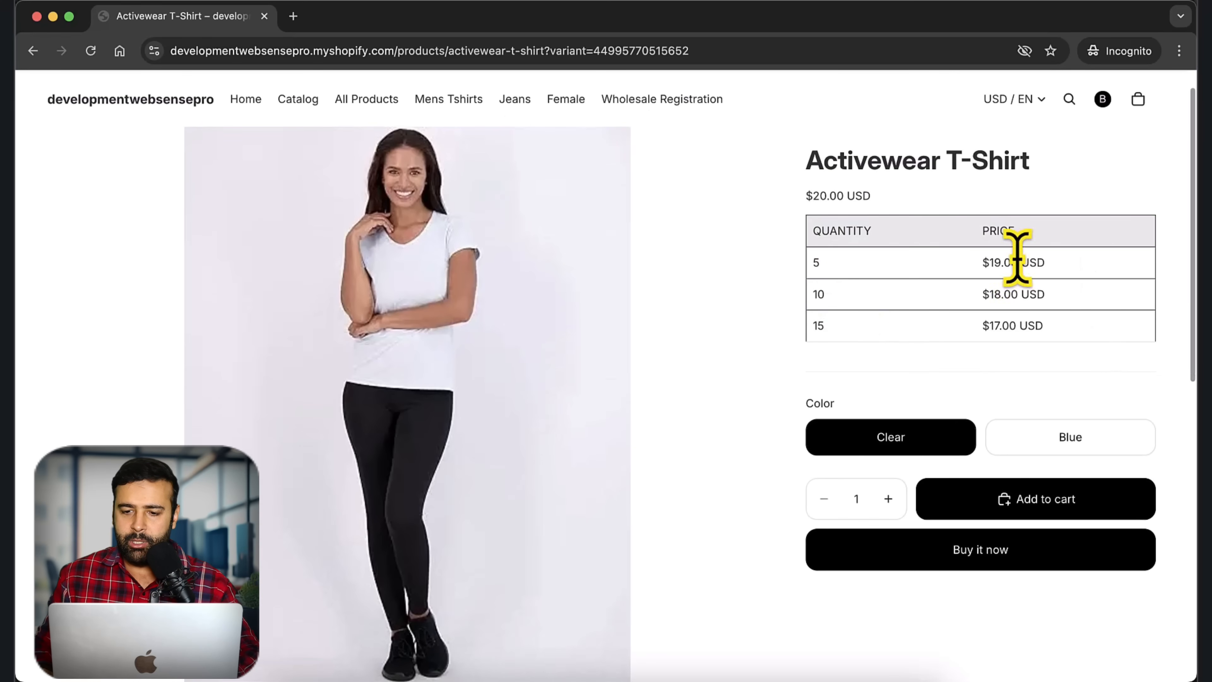
left_click_drag(959, 265, 1050, 263)
left_click(1050, 264)
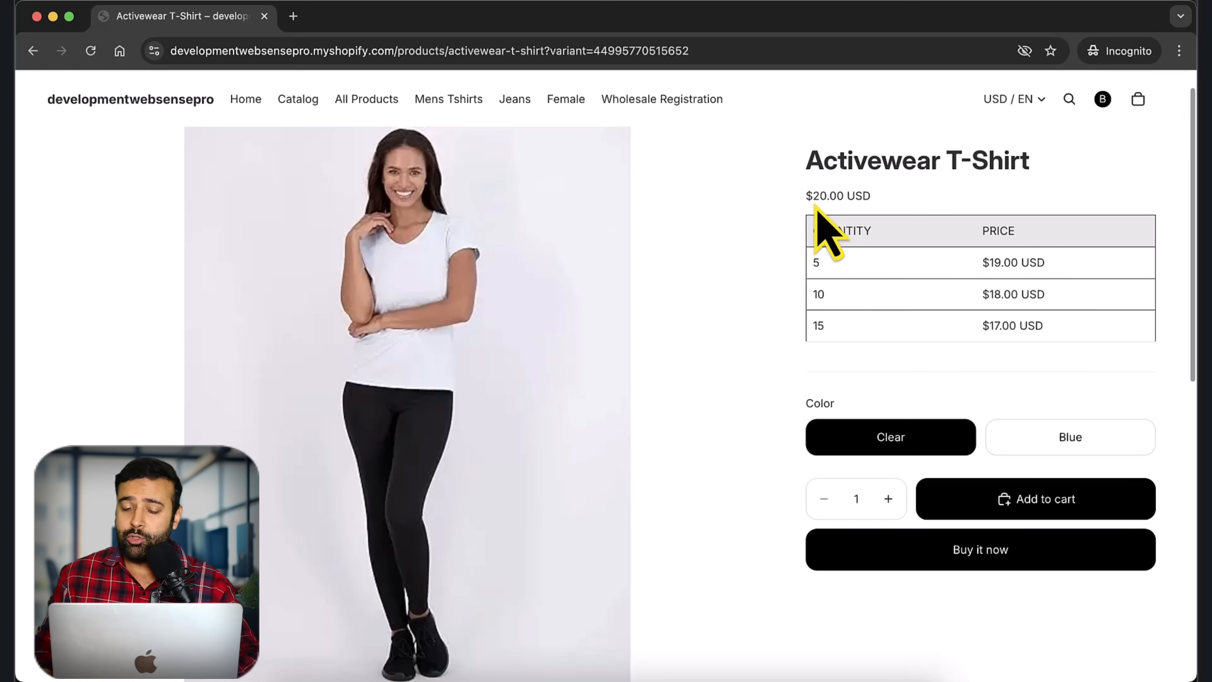
left_click_drag(805, 195, 883, 203)
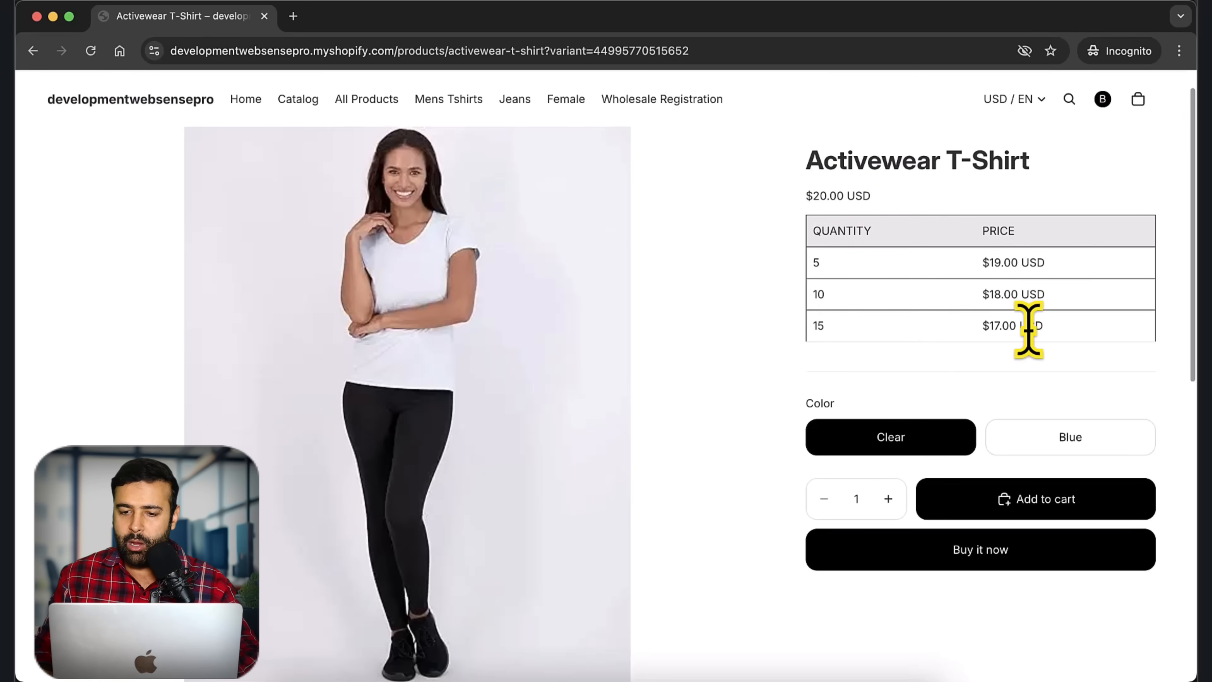
Step: Add 10 Activewear T-Shirts to the cart and check out at the $180.00 Wholesale Discount total
left_click(859, 496)
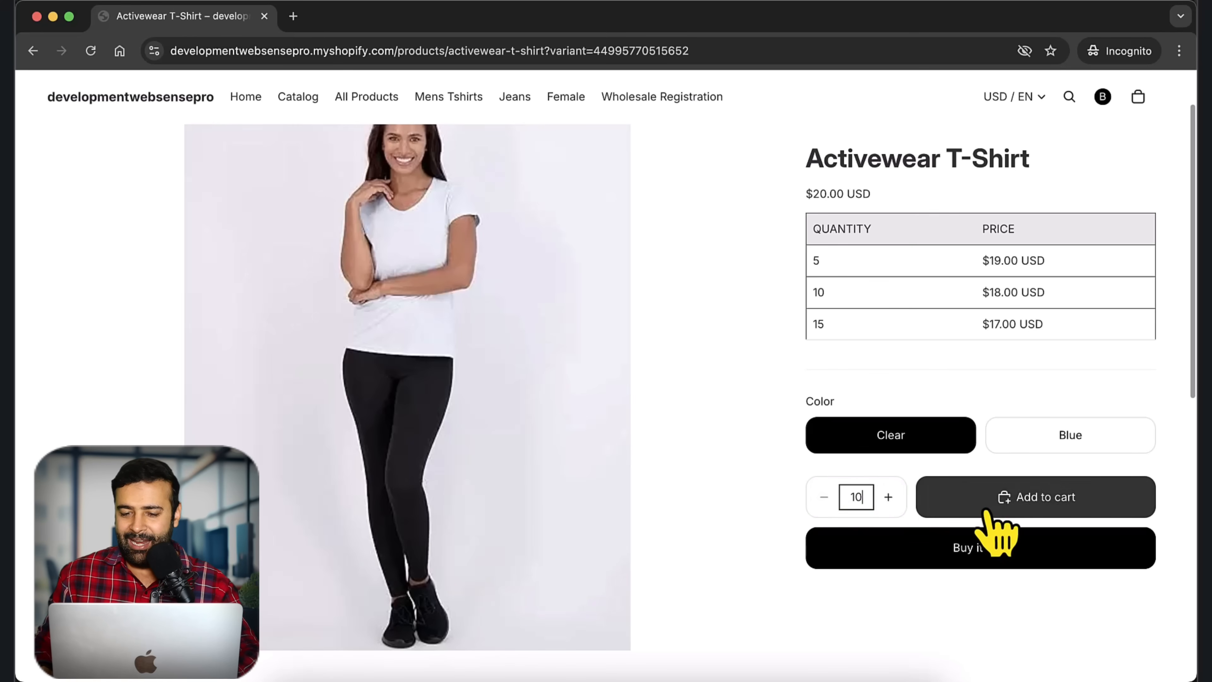
left_click(996, 527)
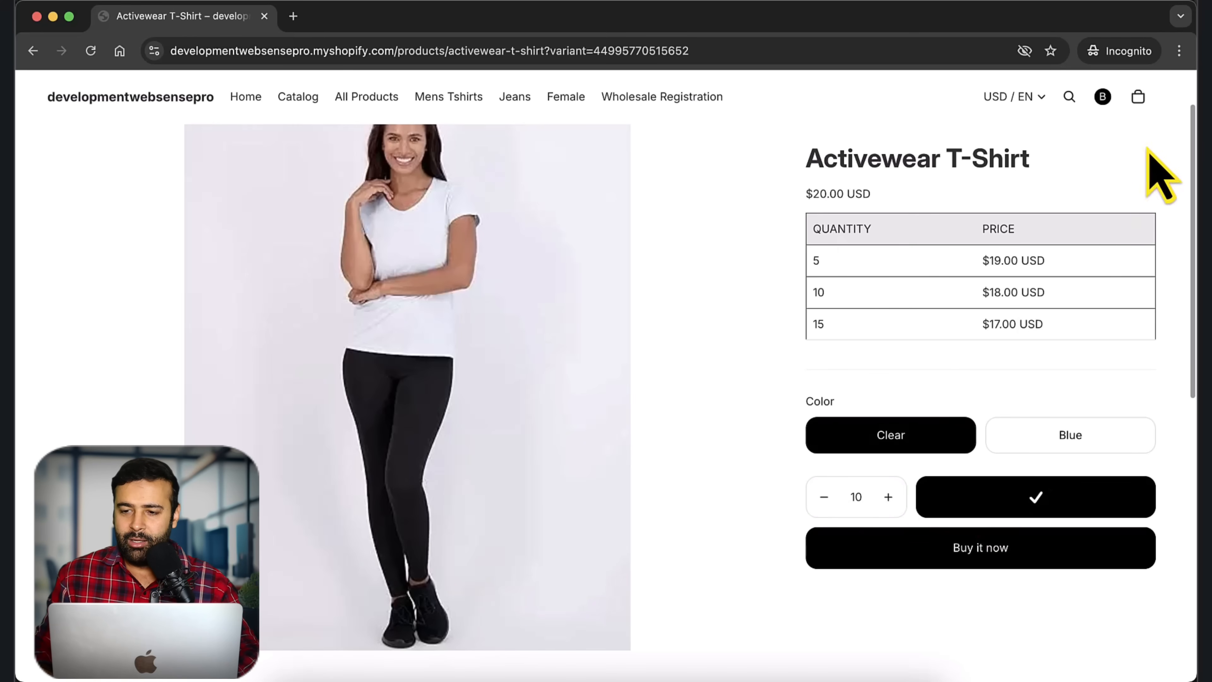
left_click(1140, 97)
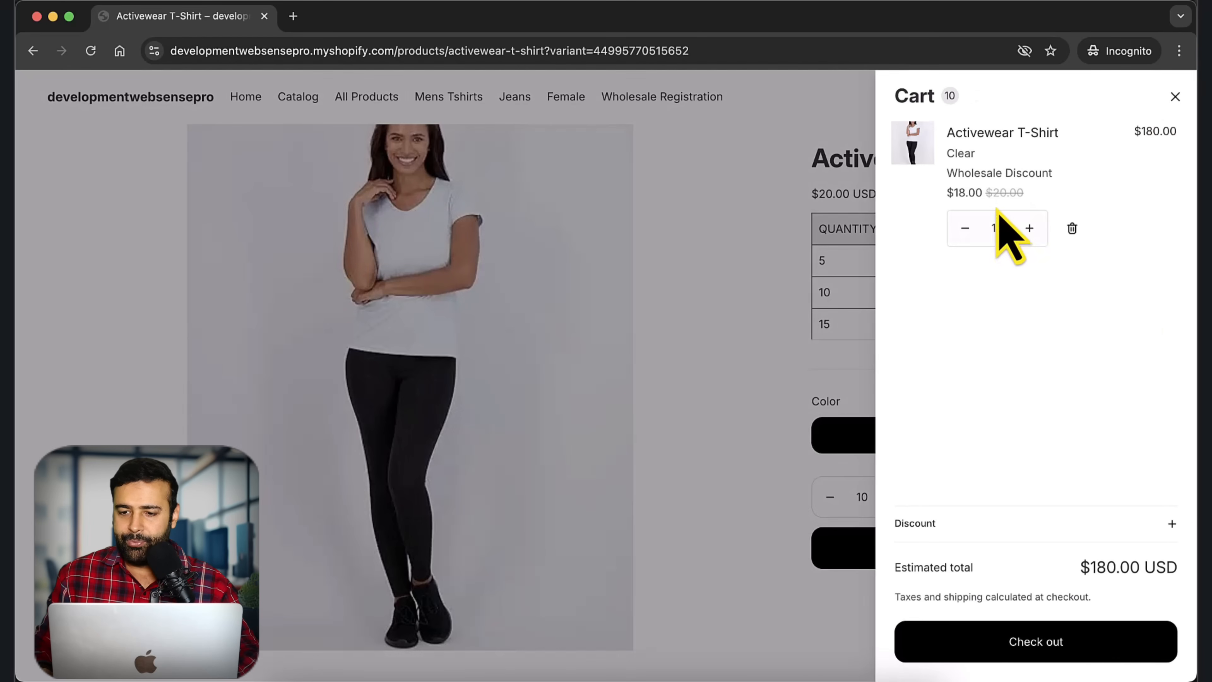
left_click_drag(948, 173, 1052, 173)
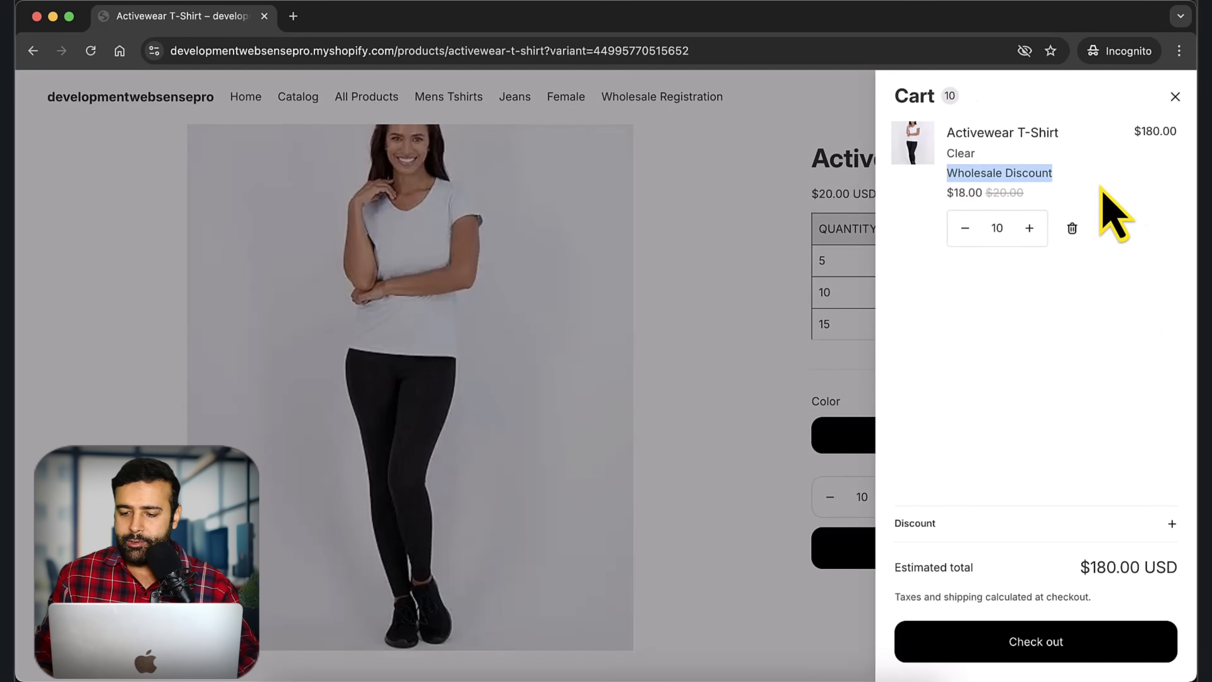
left_click(1079, 656)
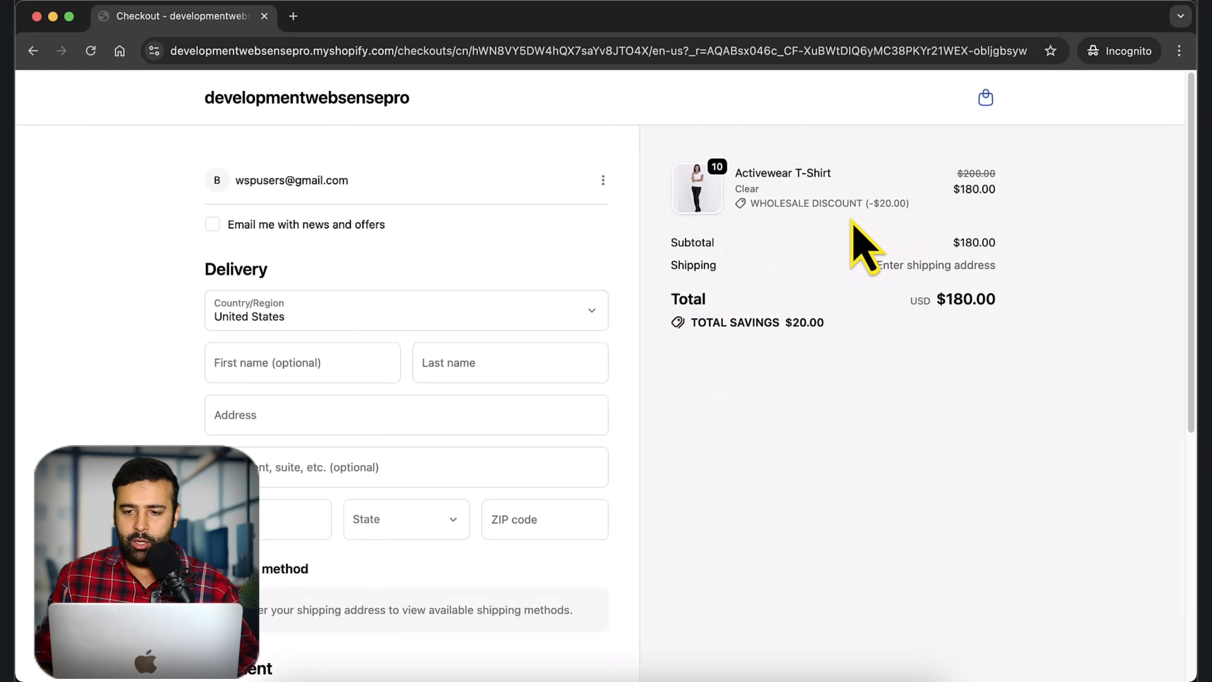
left_click_drag(913, 205, 748, 210)
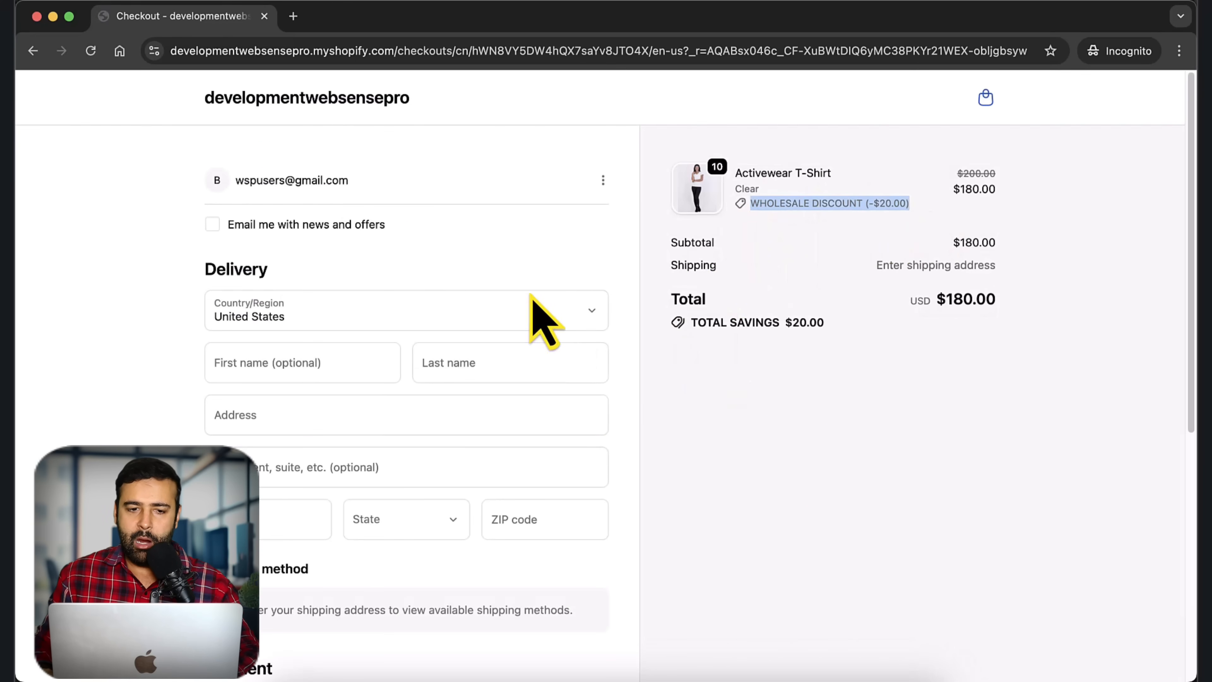
key("ctrl+Up")
left_click(429, 491)
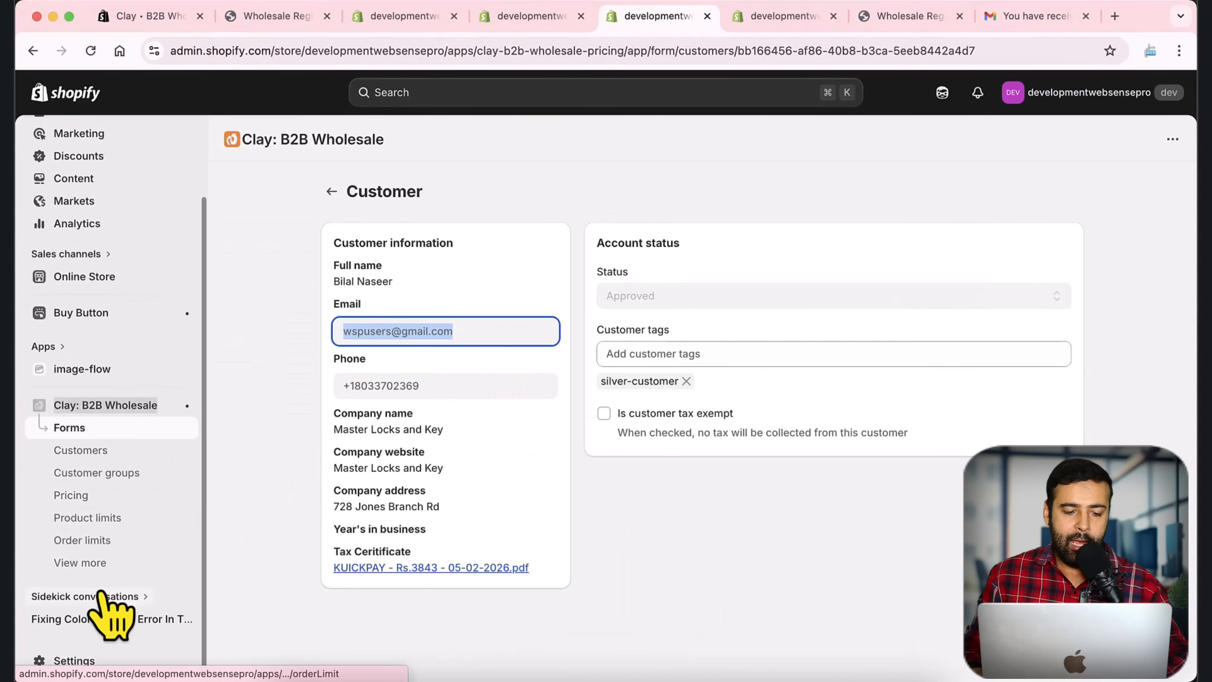
Step: Open Shipping rules under View more and look over the Create shipping rule form
left_click(82, 562)
scroll(176, 406, "down", 3)
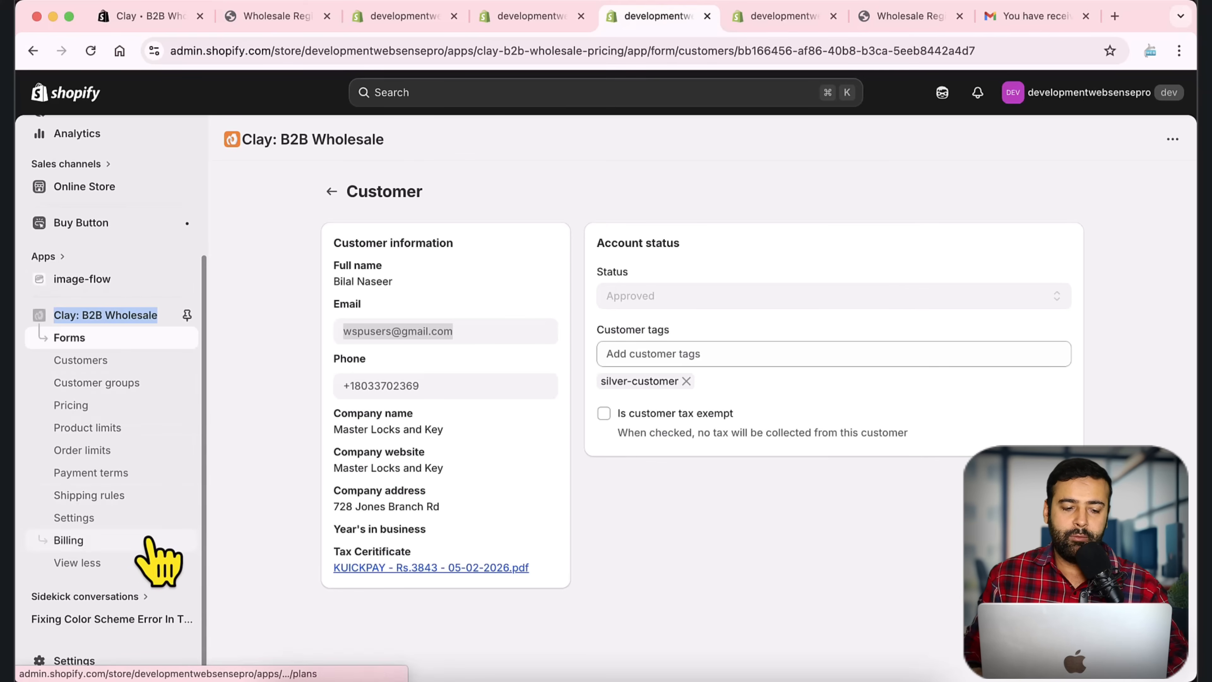
left_click(107, 499)
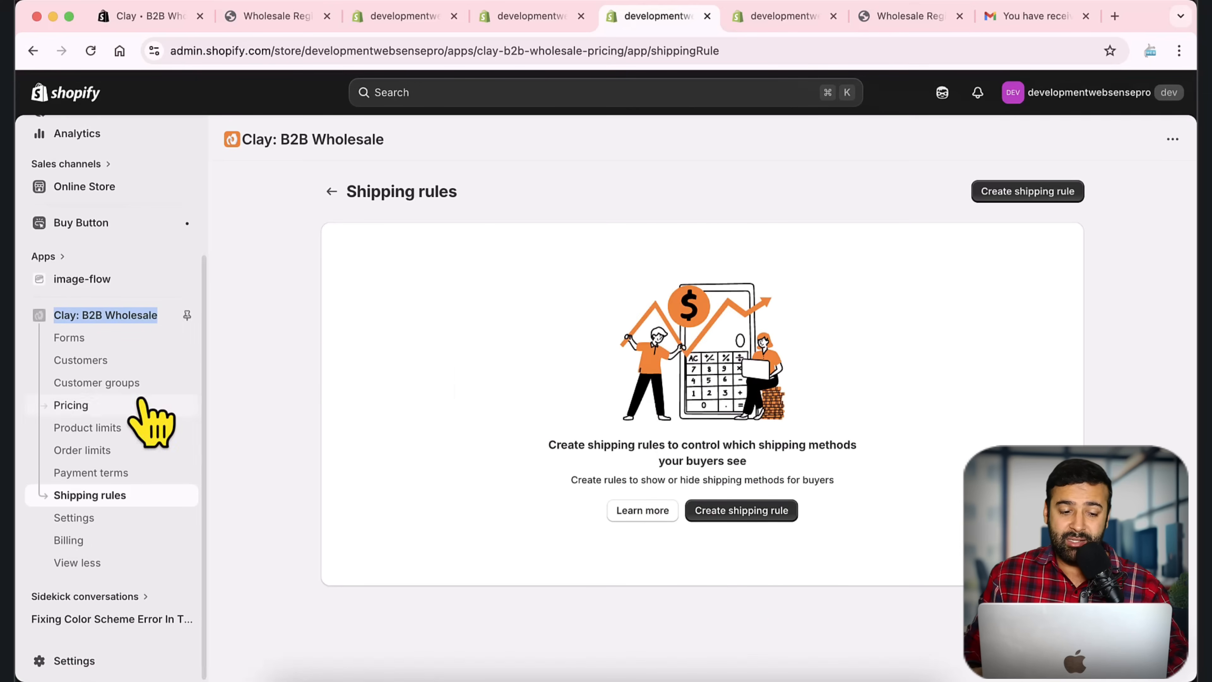
left_click(764, 520)
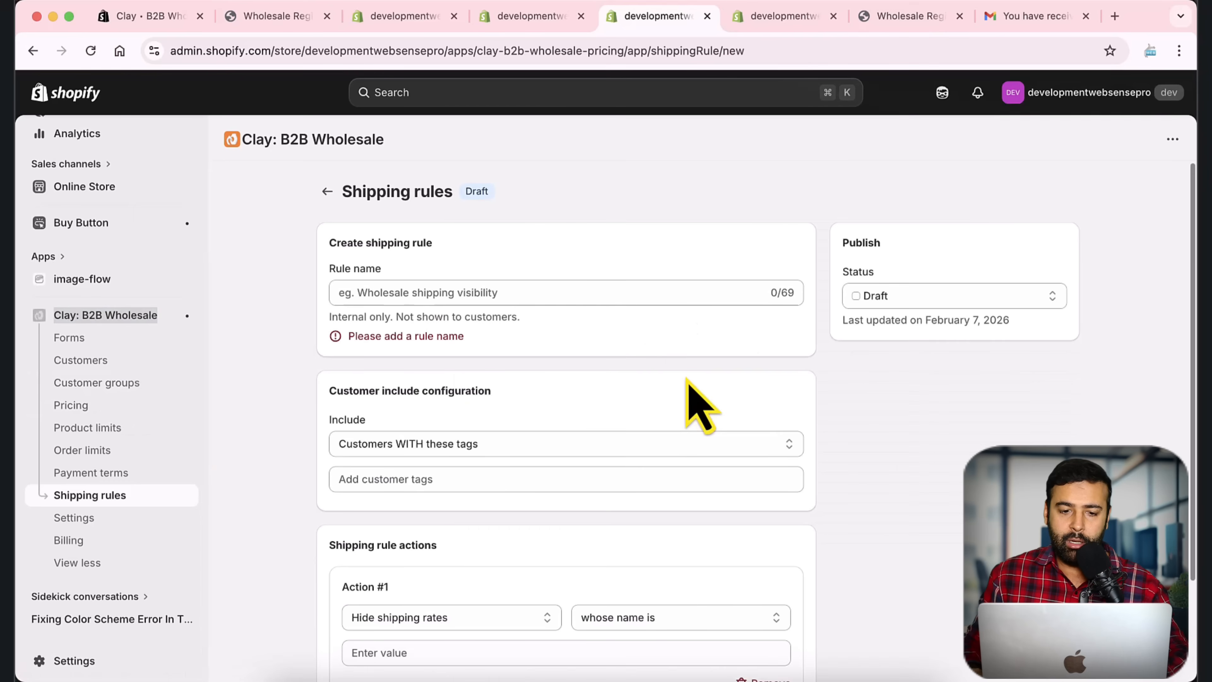
scroll(687, 377, "down", 3)
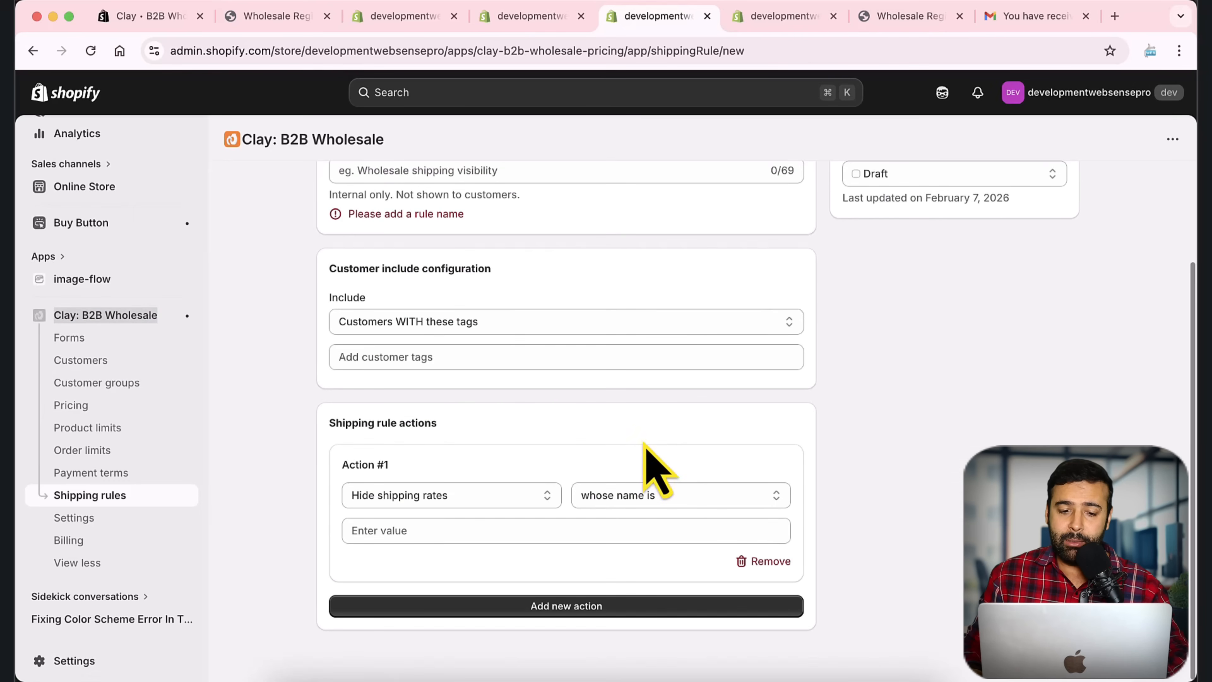
scroll(640, 448, "up", 3)
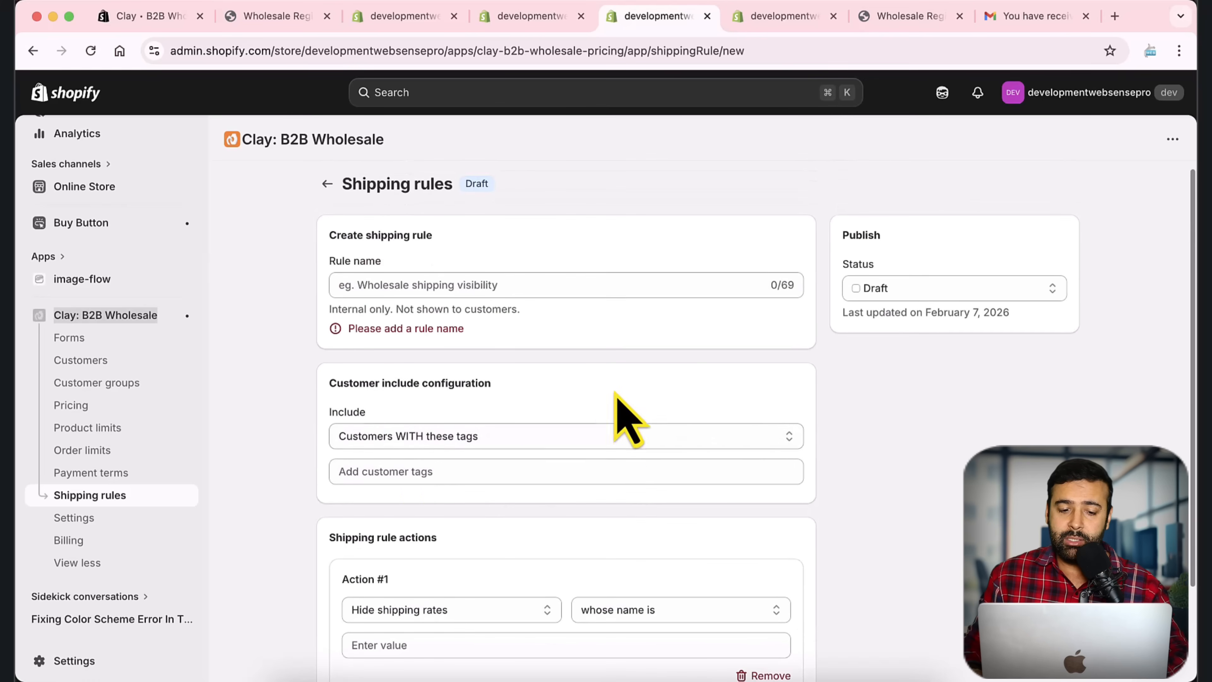
Step: Return to shipping rules, then view the Payment terms and Product limits sections
left_click(328, 186)
left_click(143, 473)
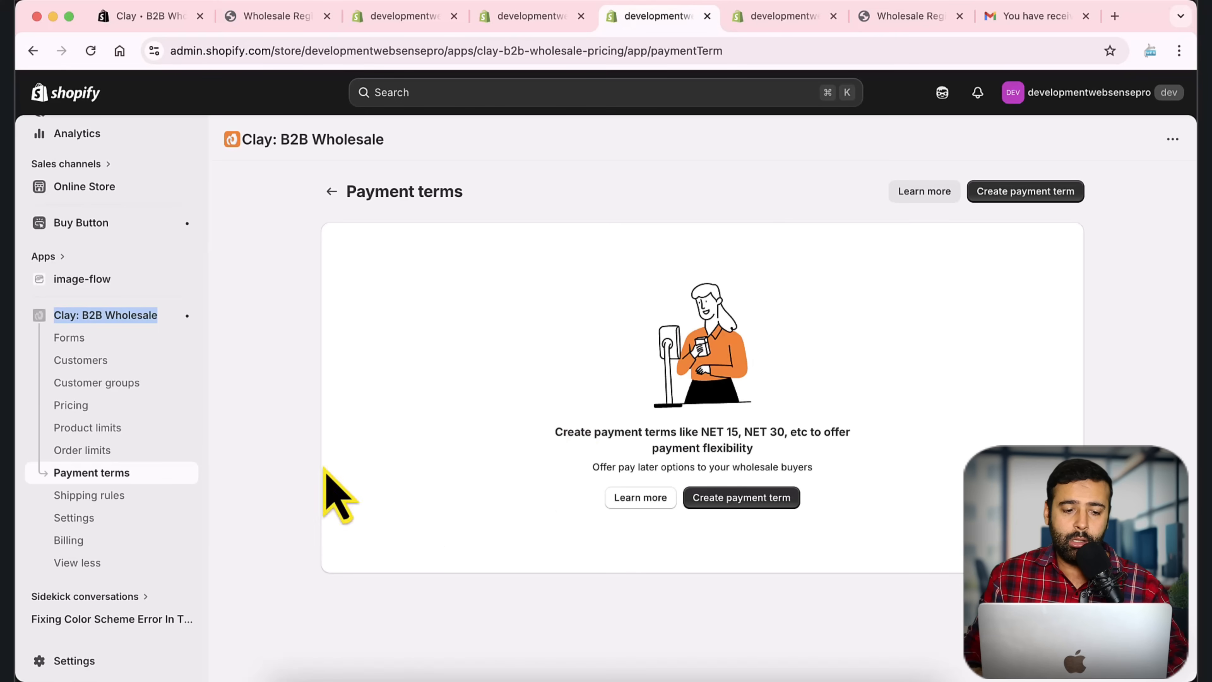
left_click(129, 432)
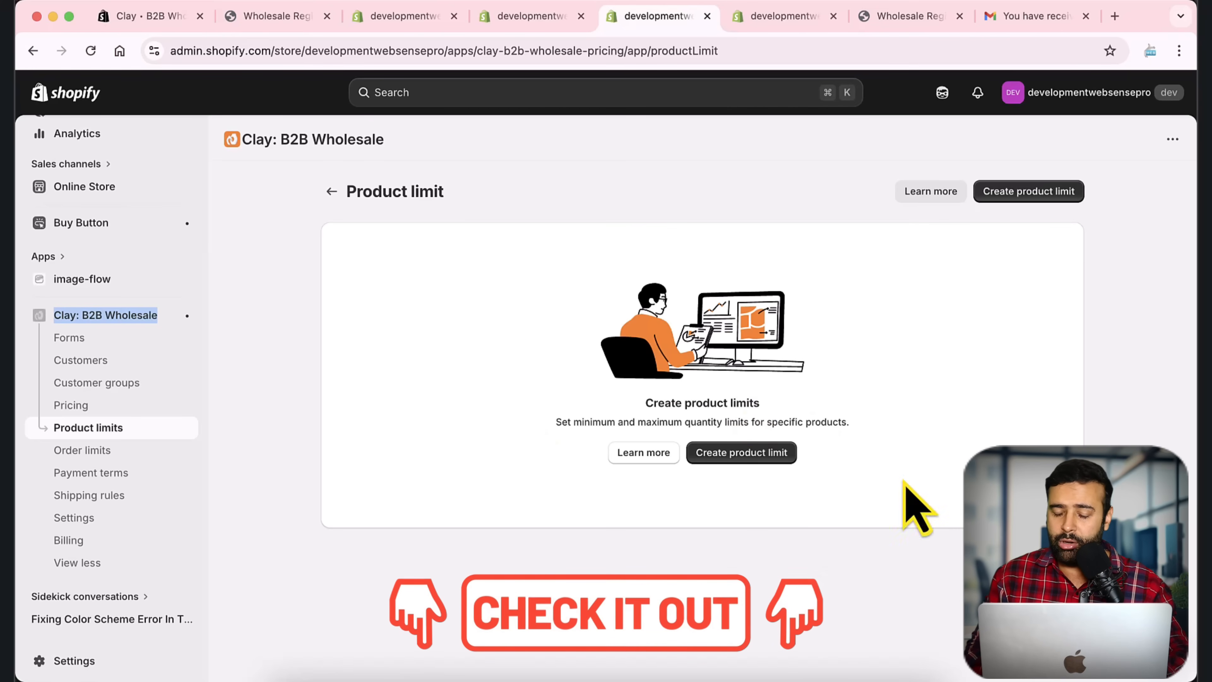
Step: Open the support chat's welcome panel from the bubble at the bottom right
left_click(1161, 646)
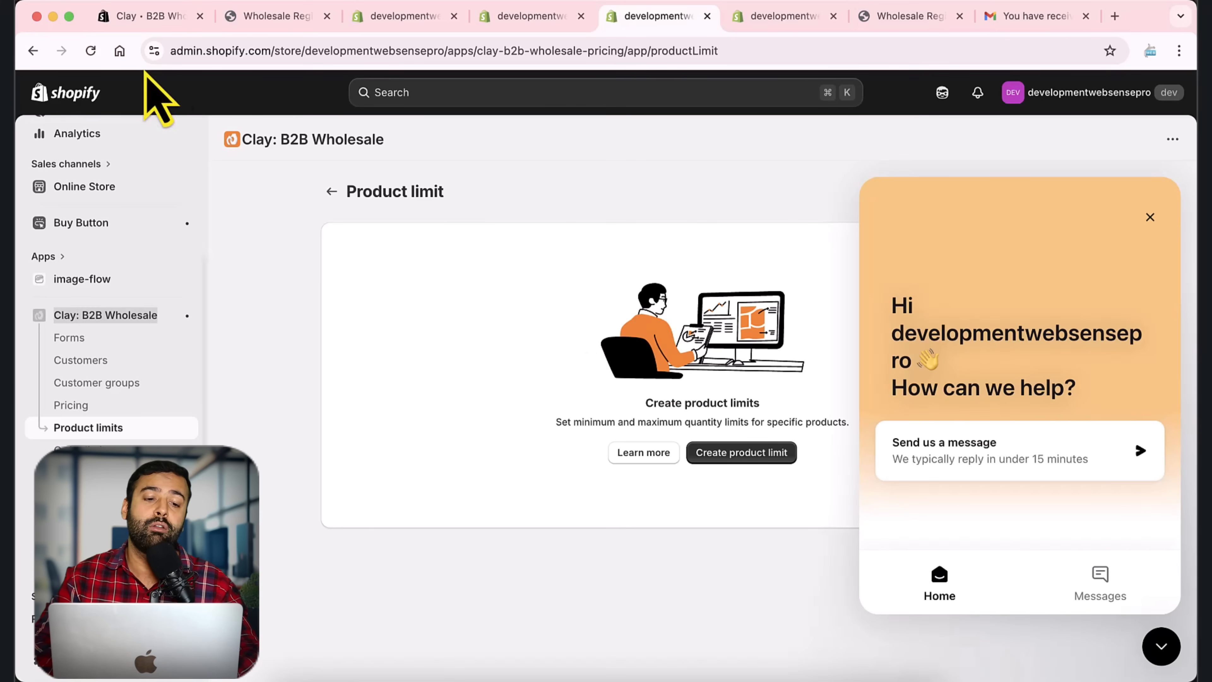
Step: Scroll the App Store listing to the pricing plans and highlight the free Essential plan's features
left_click(143, 16)
scroll(405, 320, "down", 10)
scroll(410, 329, "down", 8)
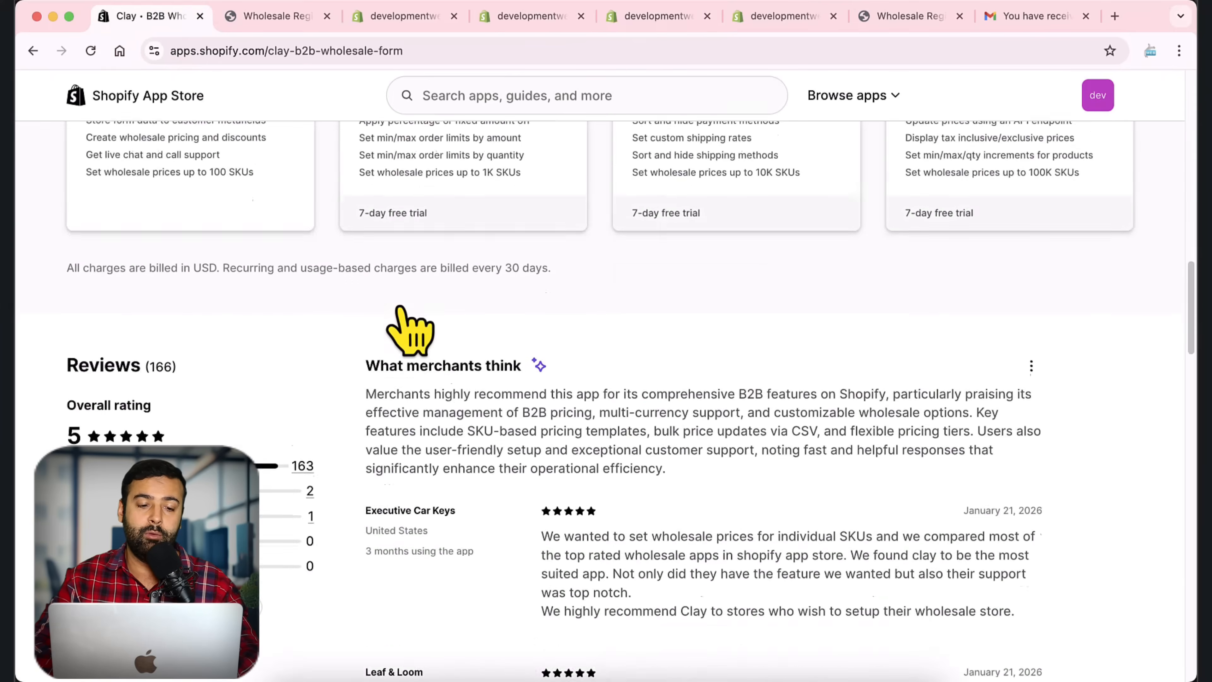
scroll(410, 325, "up", 4)
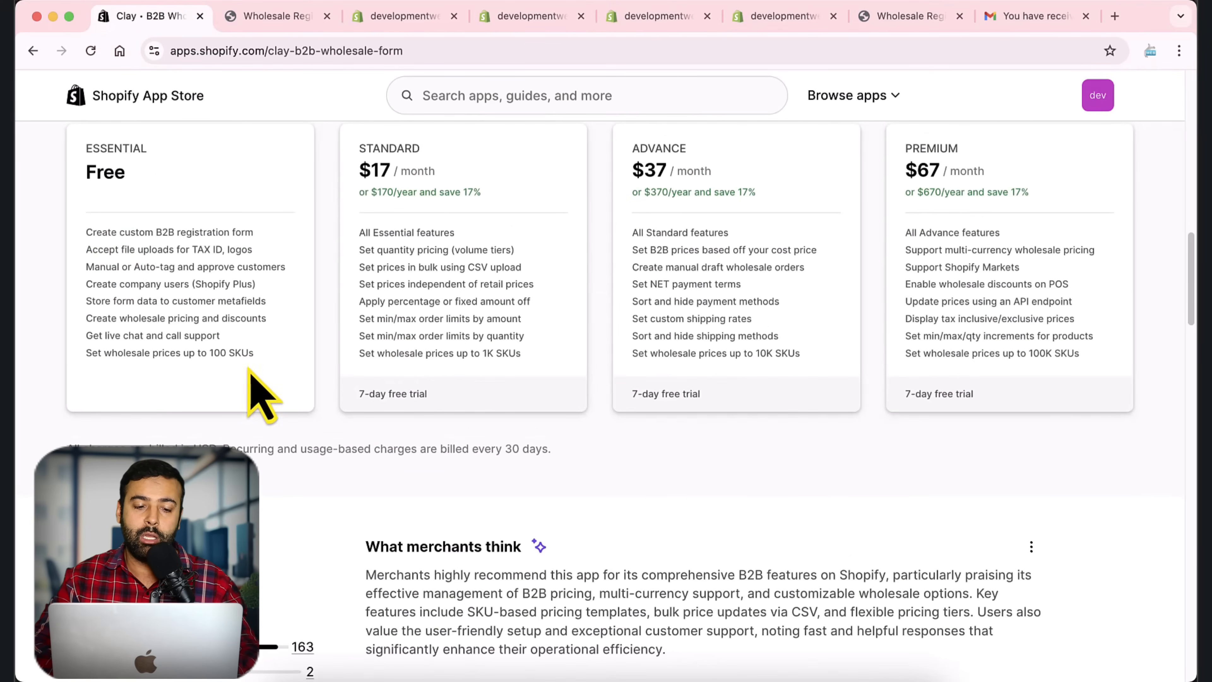
left_click_drag(257, 382, 86, 230)
left_click(244, 303)
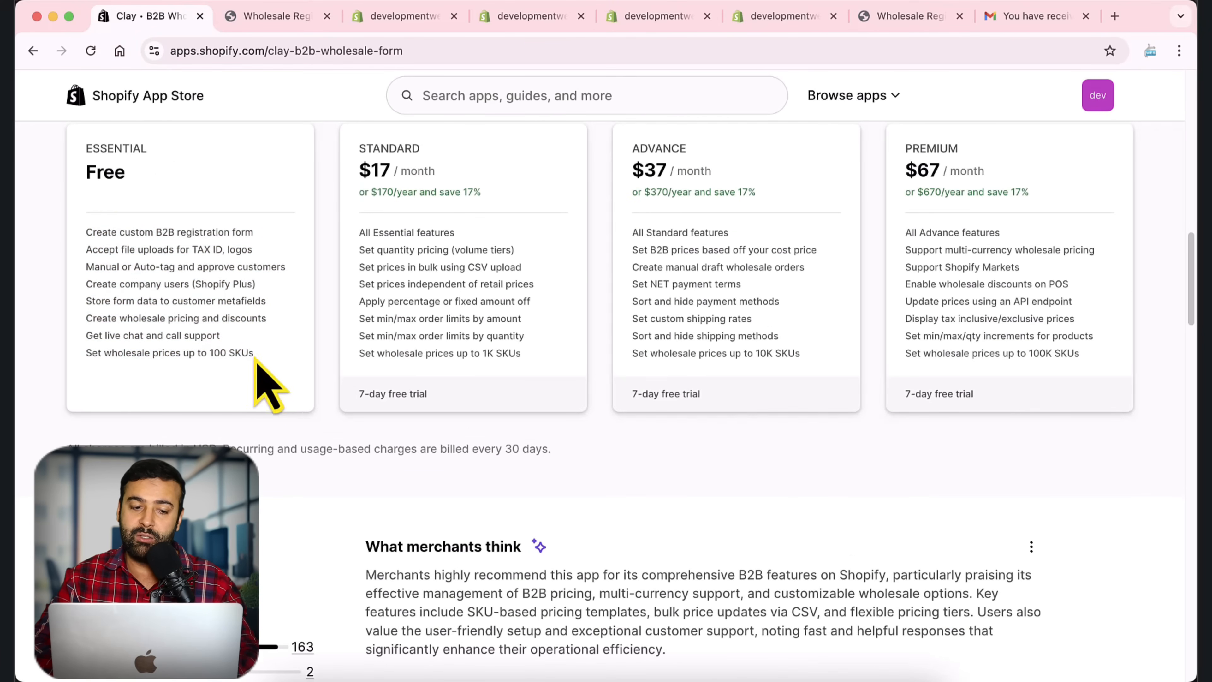
left_click_drag(257, 363, 78, 229)
left_click(199, 296)
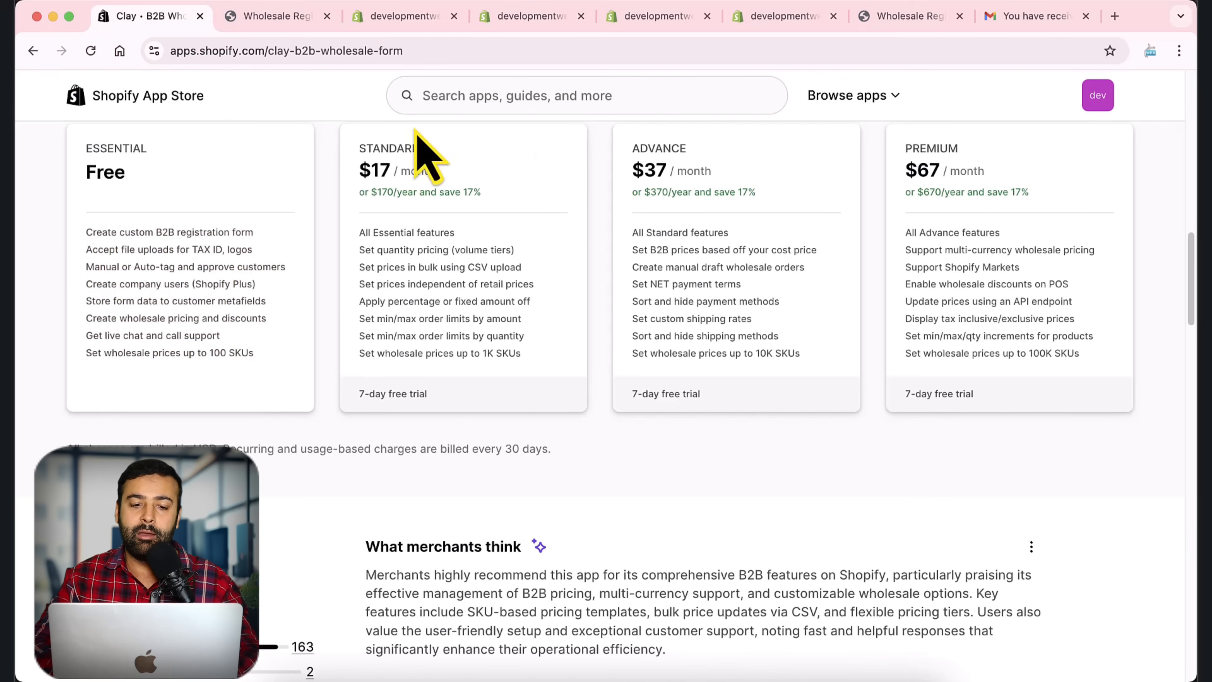